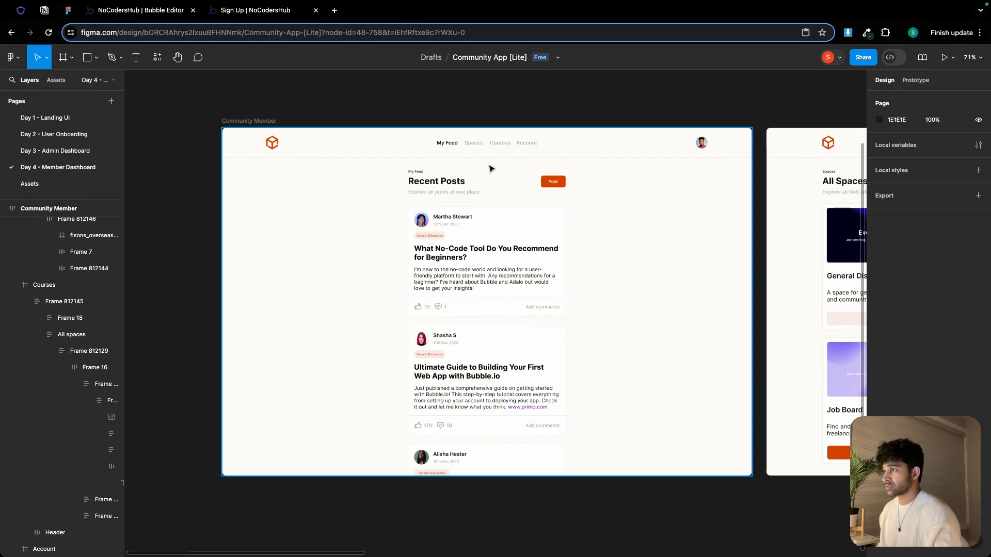
Examine the Community Member designs for the feed, spaces, courses and account screens
scroll(449, 141, up, 5)
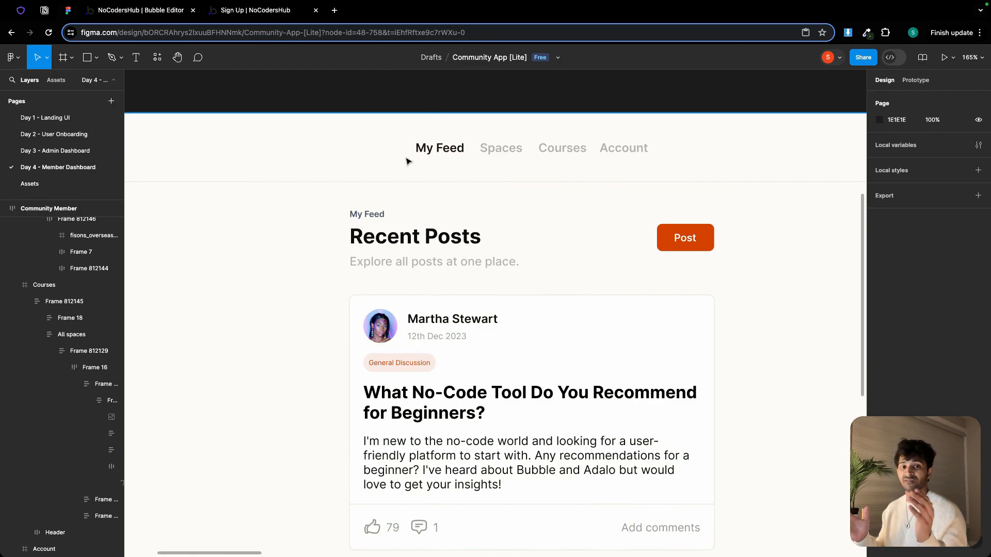
scroll(498, 157, right, 2)
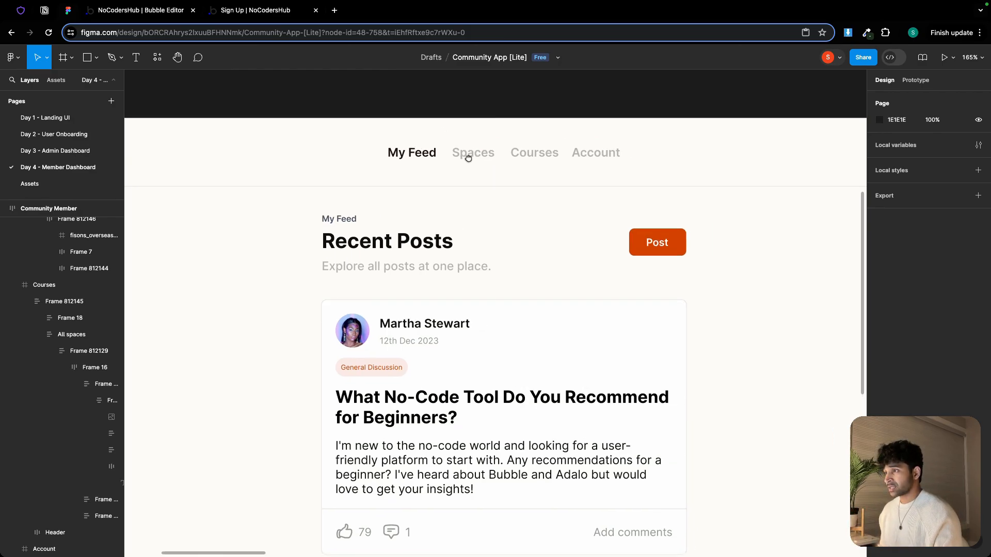
scroll(460, 161, down, 3)
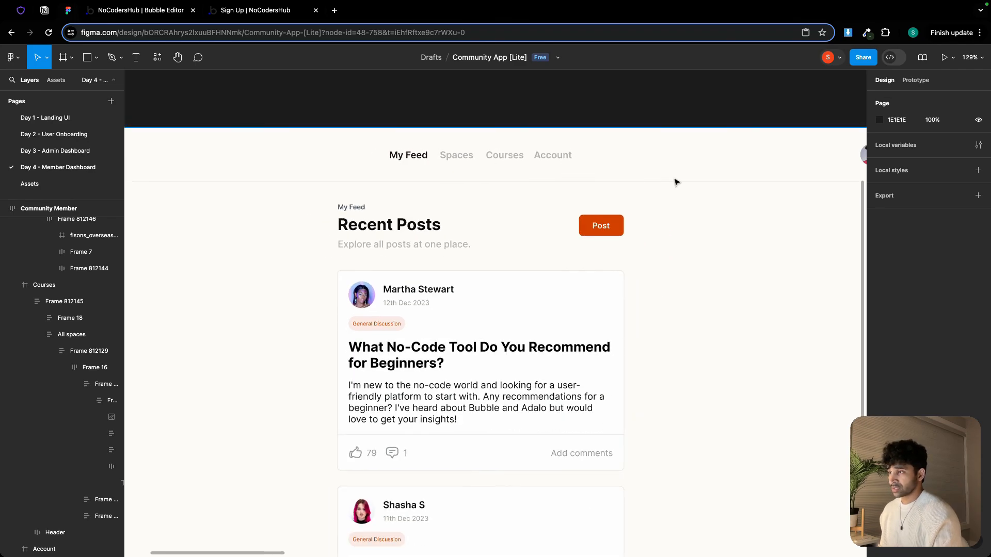
scroll(678, 181, right, 15)
scroll(626, 162, down, 5)
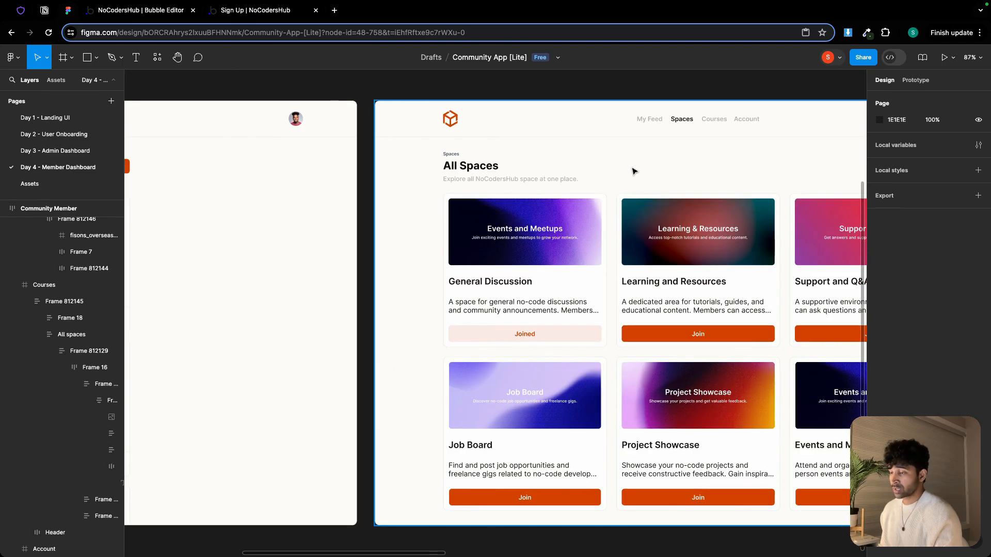
scroll(633, 171, right, 10)
scroll(783, 165, right, 12)
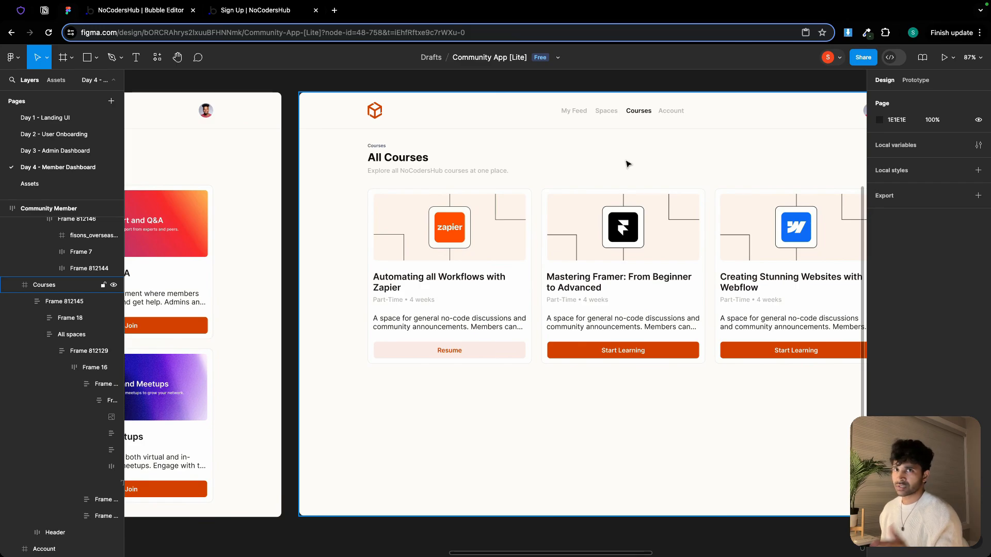
scroll(618, 157, right, 3)
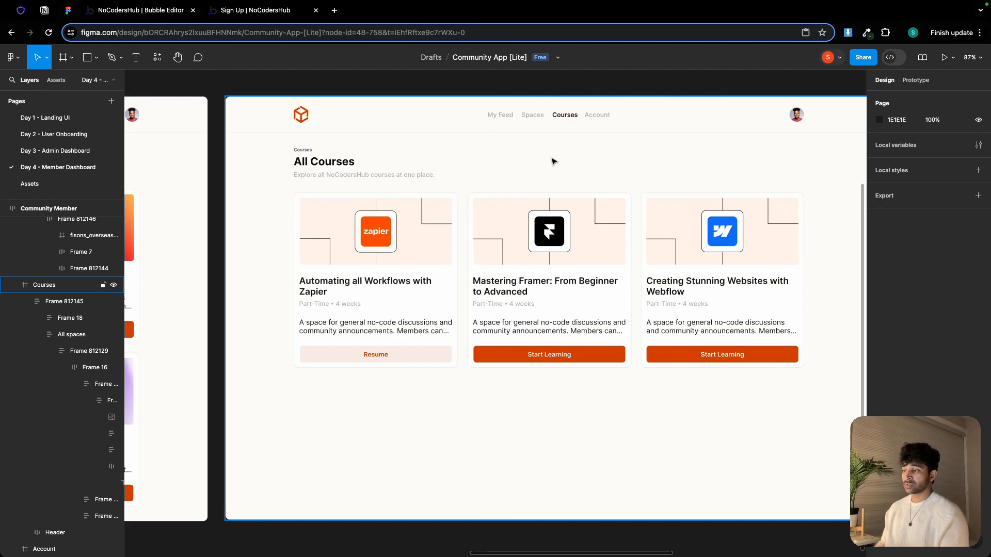
key(n)
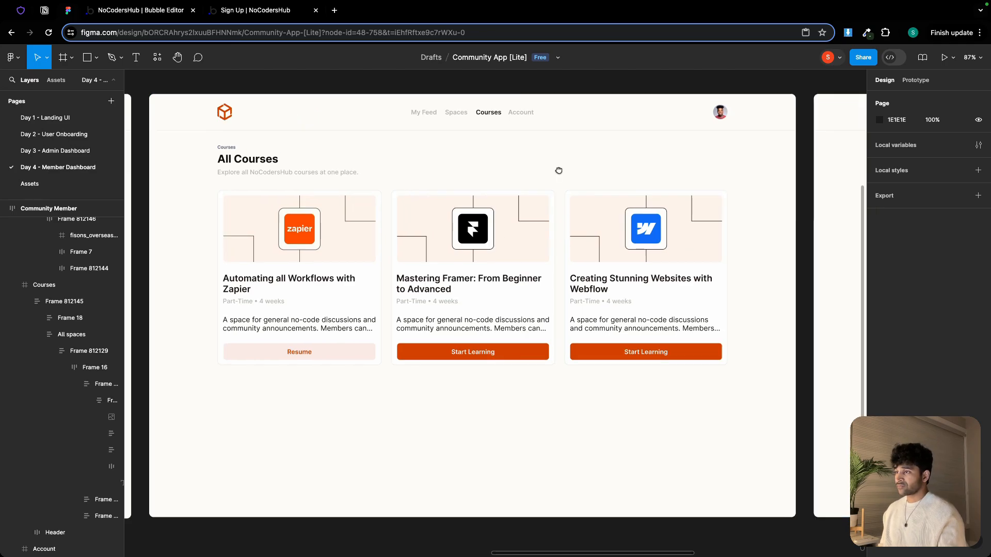
drag(821, 215, 690, 228)
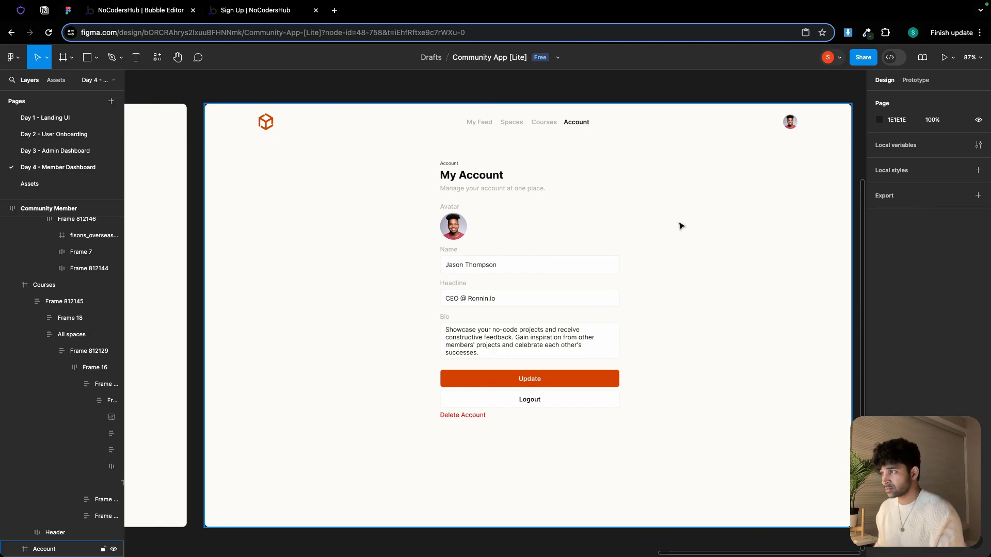
scroll(679, 225, down, 5)
scroll(487, 217, left, 10)
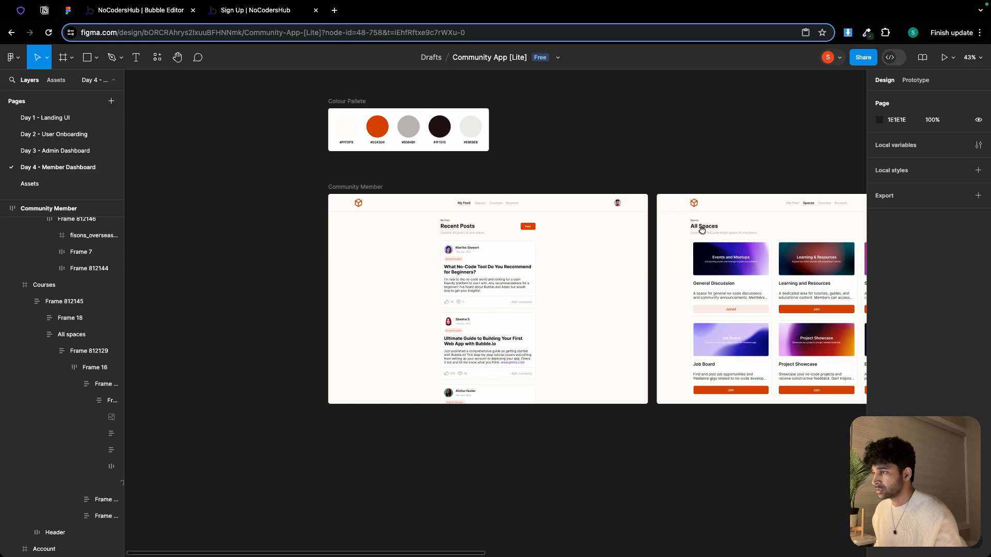
scroll(520, 238, up, 5)
Switch to the live app tab, log in as the member and inspect the feed page's address
click(278, 12)
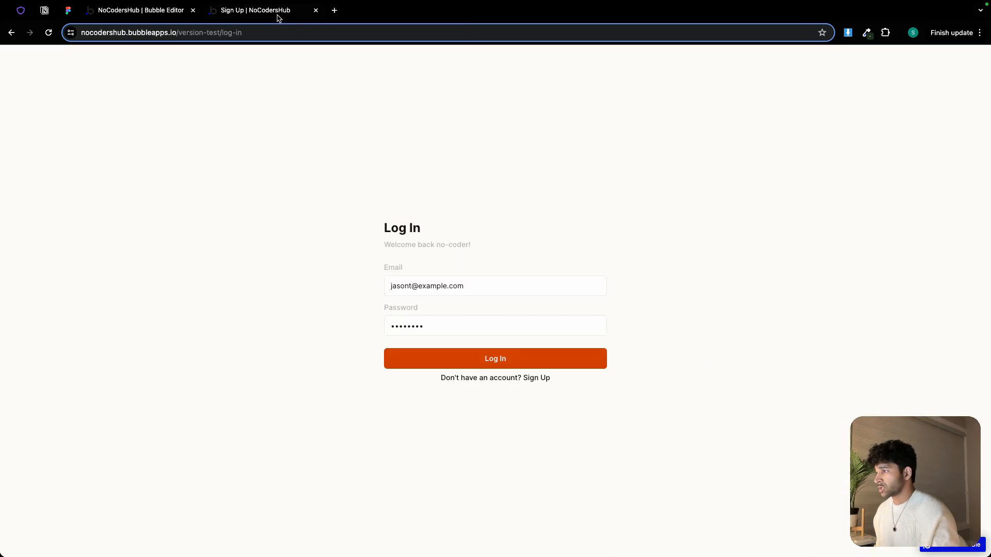
click(467, 360)
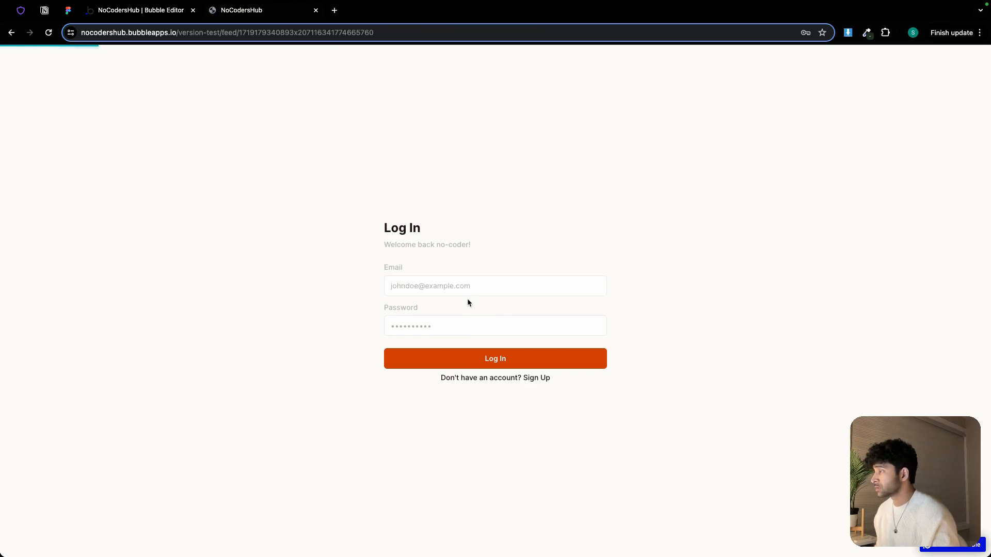
click(227, 32)
double_click(232, 32)
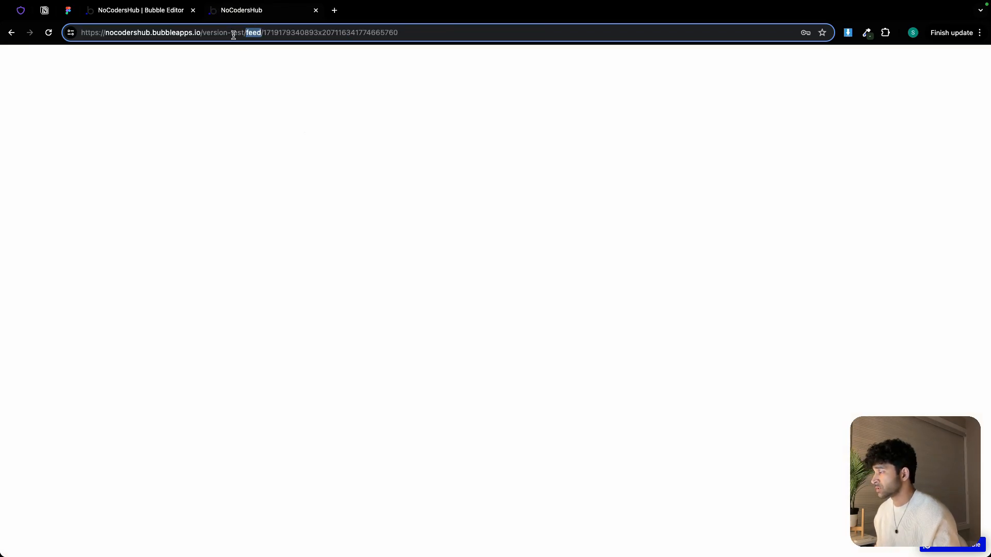
Open the feed page in the editor and set its page title to My Feed | NoCodersHub
click(144, 10)
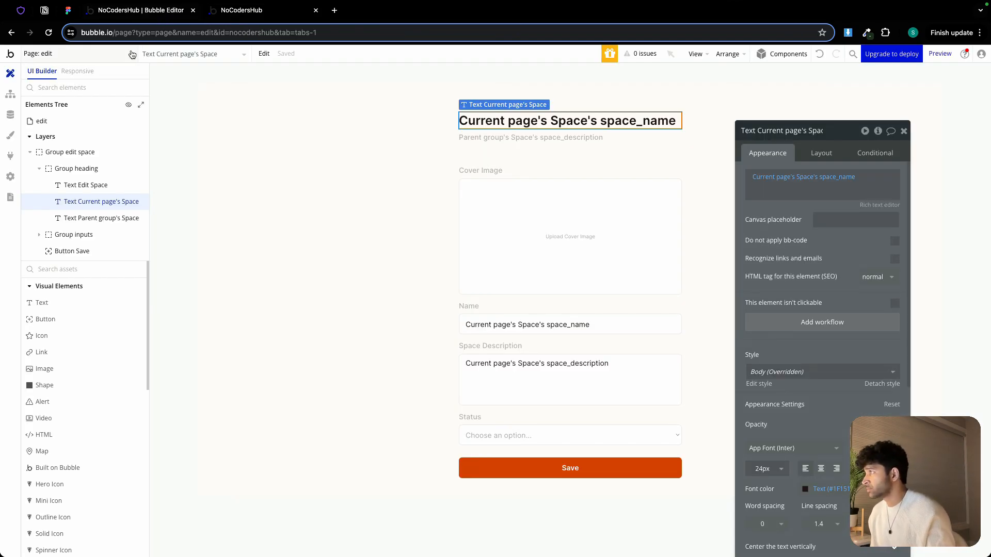
click(132, 54)
click(201, 114)
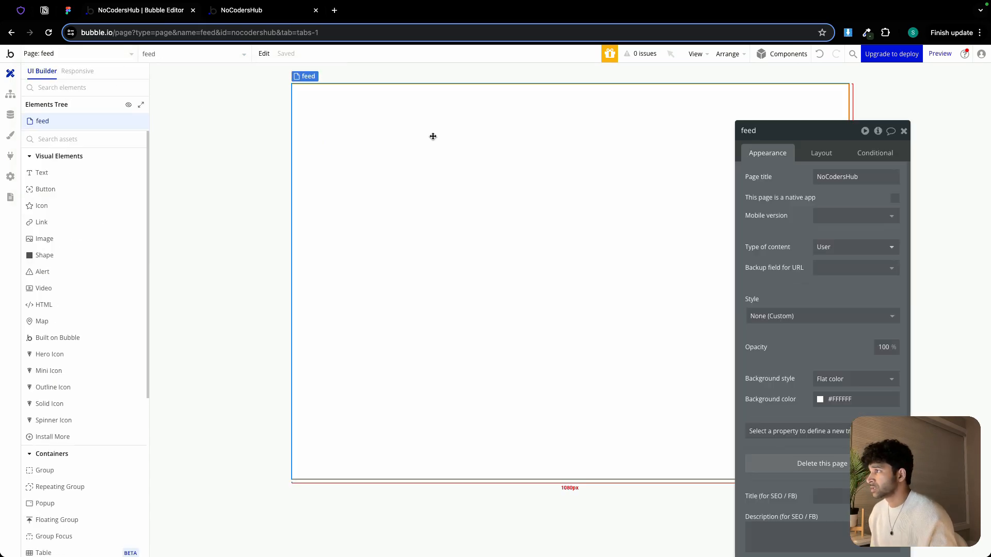
double_click(836, 176)
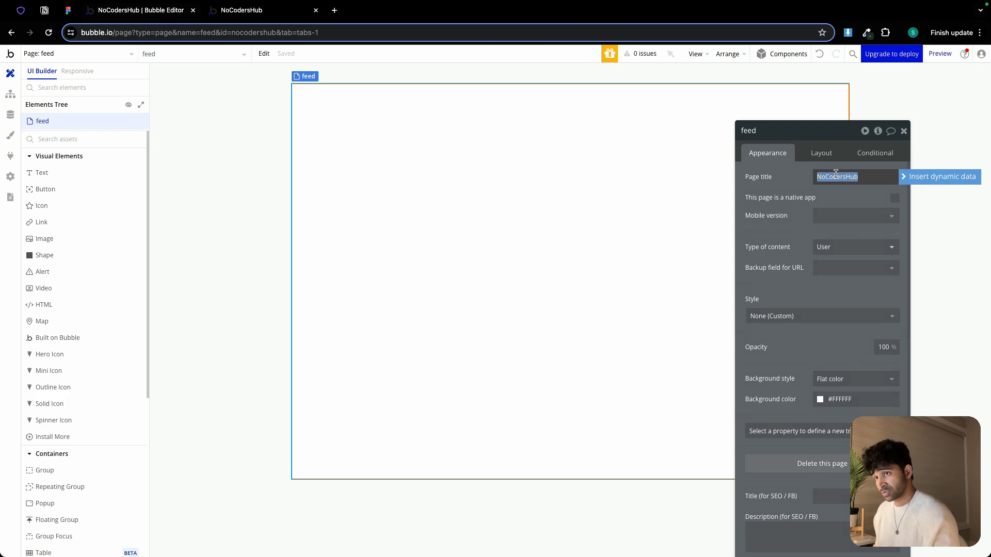
text(Myu)
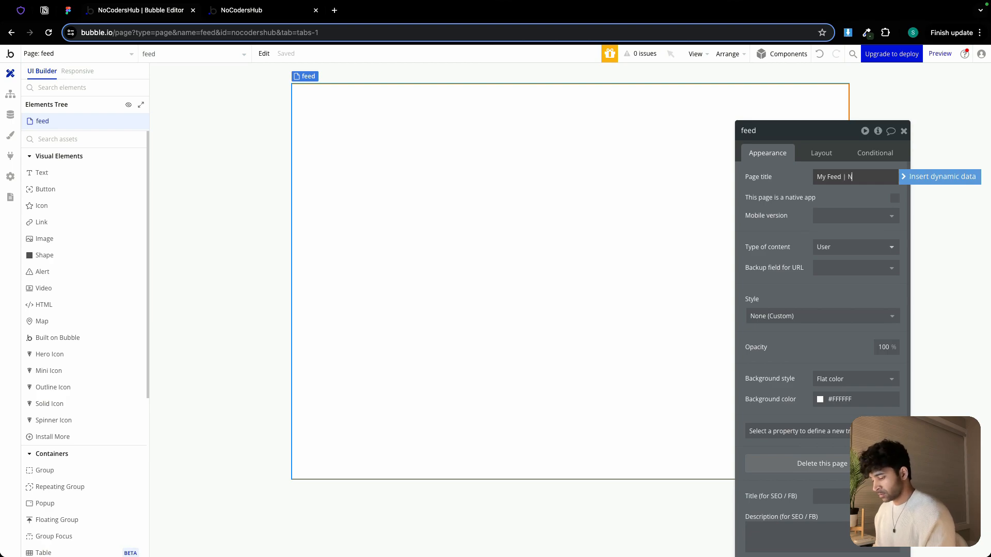
text( Feed | NoCodersH)
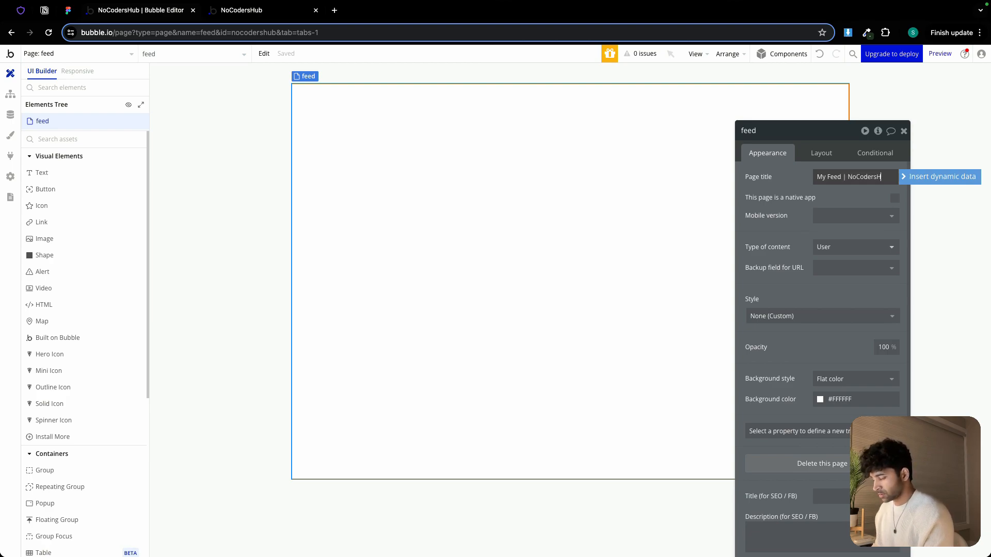
text(ub)
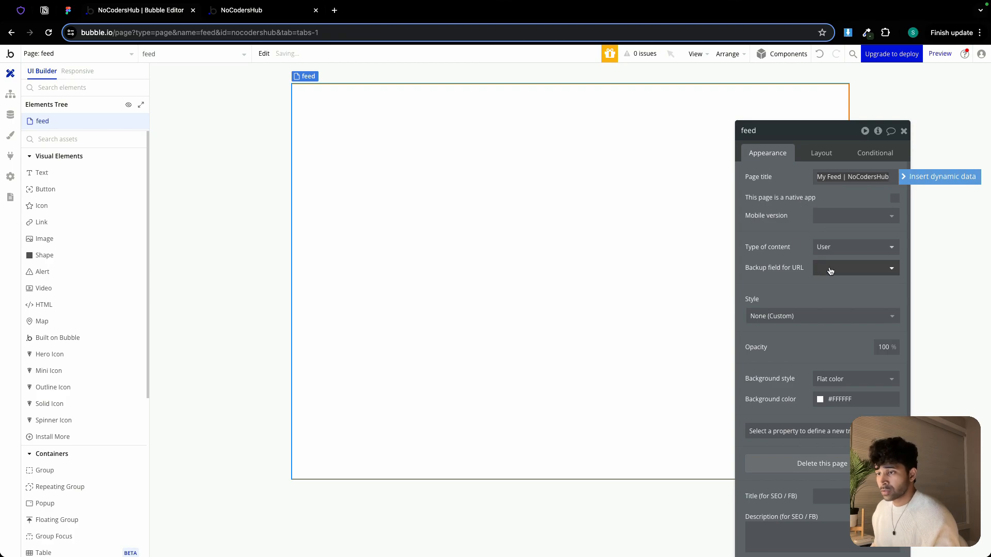
Set the feed page's background color to the Background color variable
click(835, 135)
drag(834, 135, 831, 101)
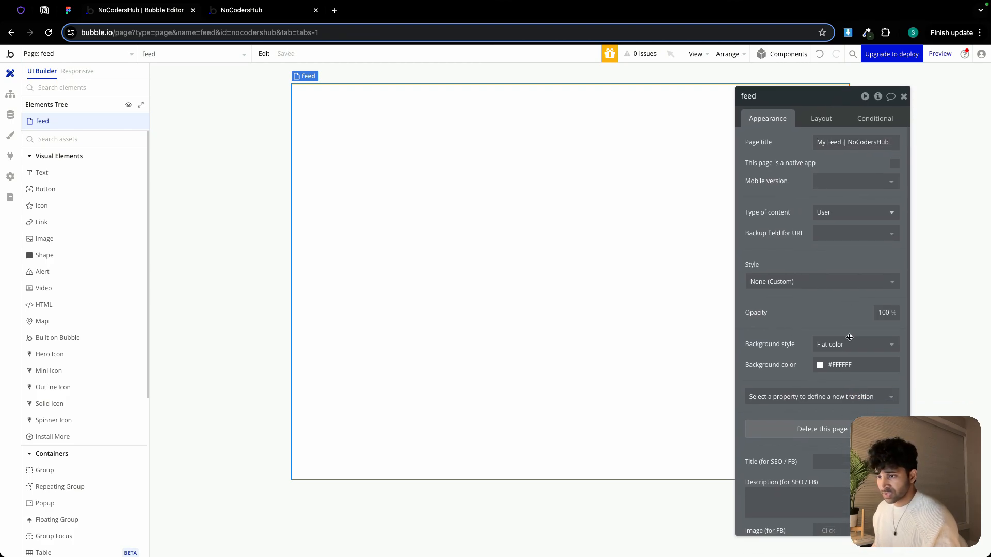
click(849, 364)
click(869, 503)
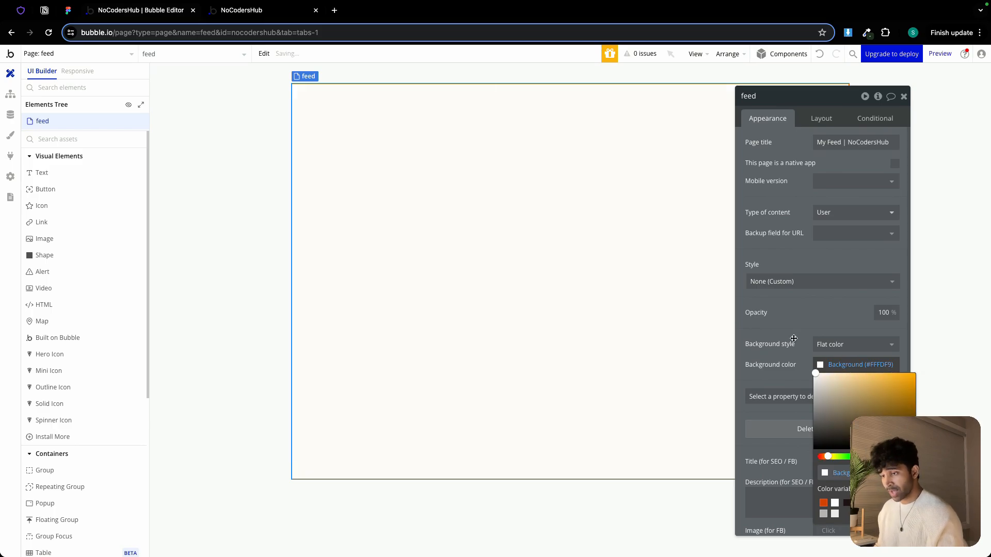
click(790, 319)
Change the feed page's container layout to Column and set the default builder width to 1440
click(822, 118)
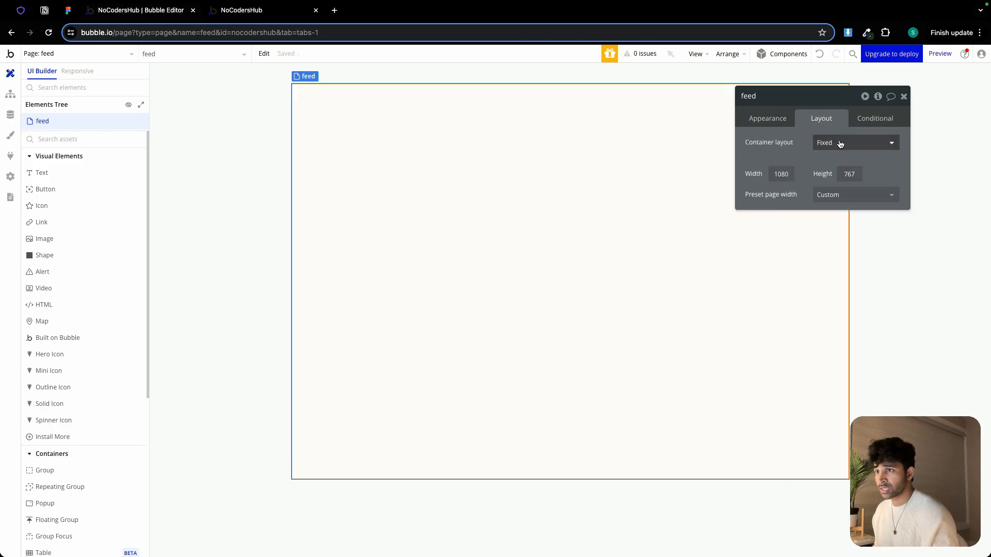
click(838, 142)
click(829, 222)
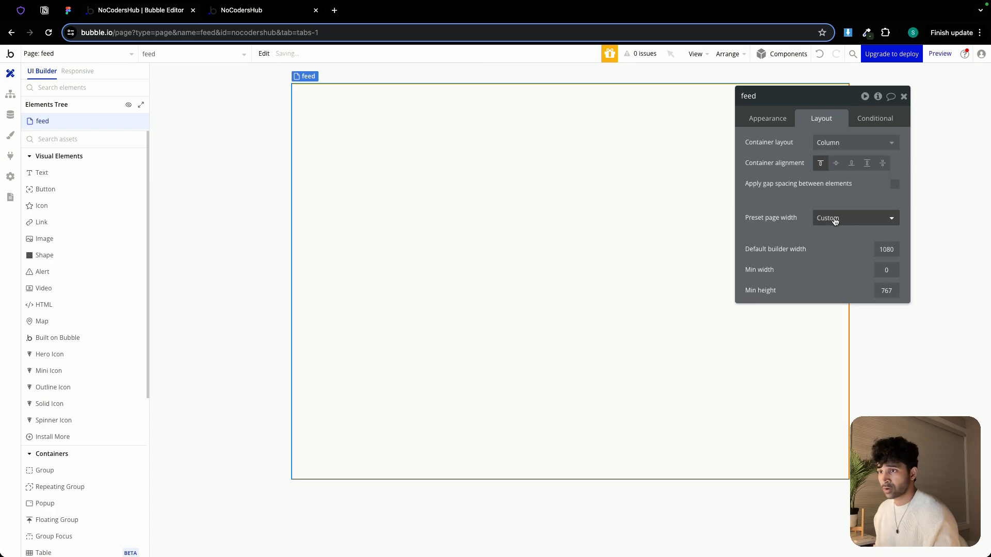
double_click(887, 249)
text(1440)
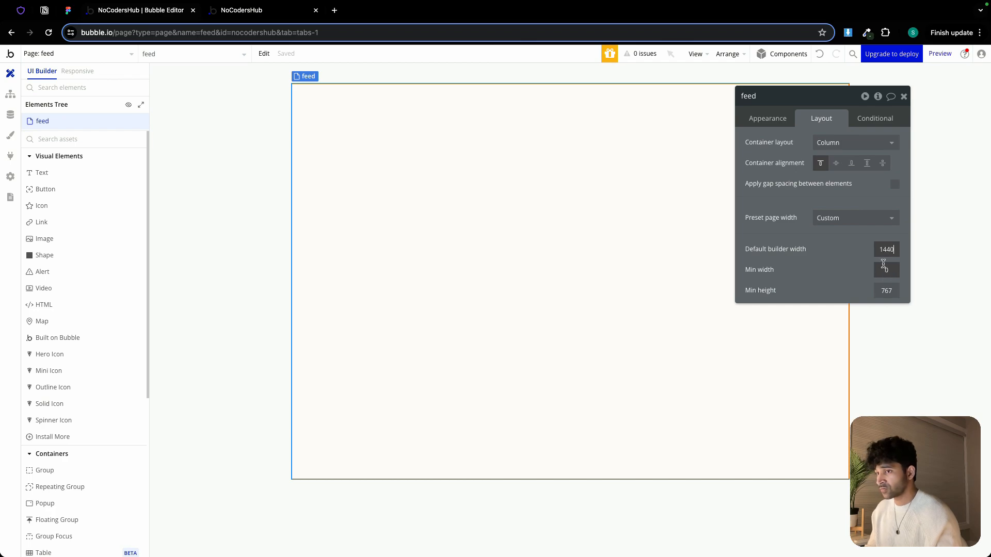
Set the feed page's minimum height to 800 and close the property editor
double_click(885, 291)
text(800)
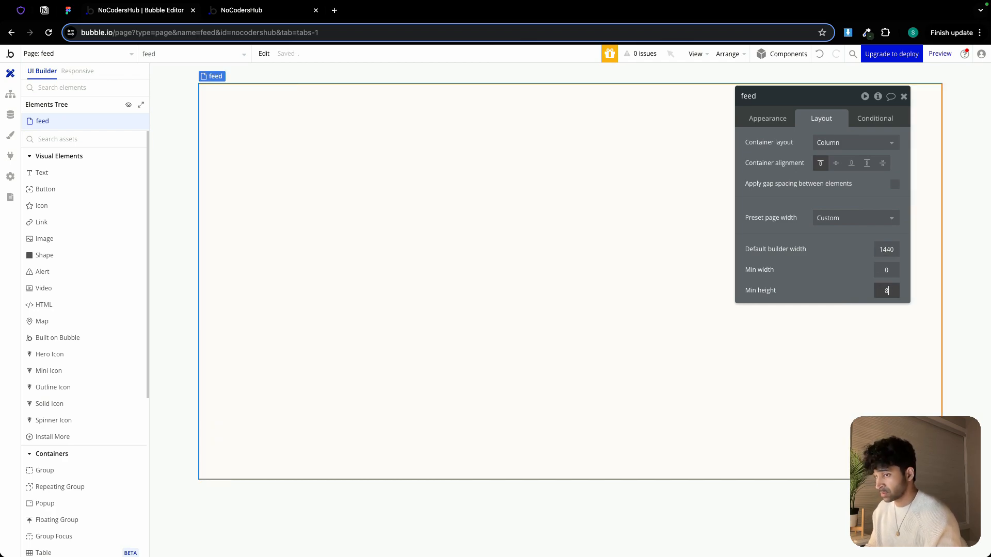
click(850, 271)
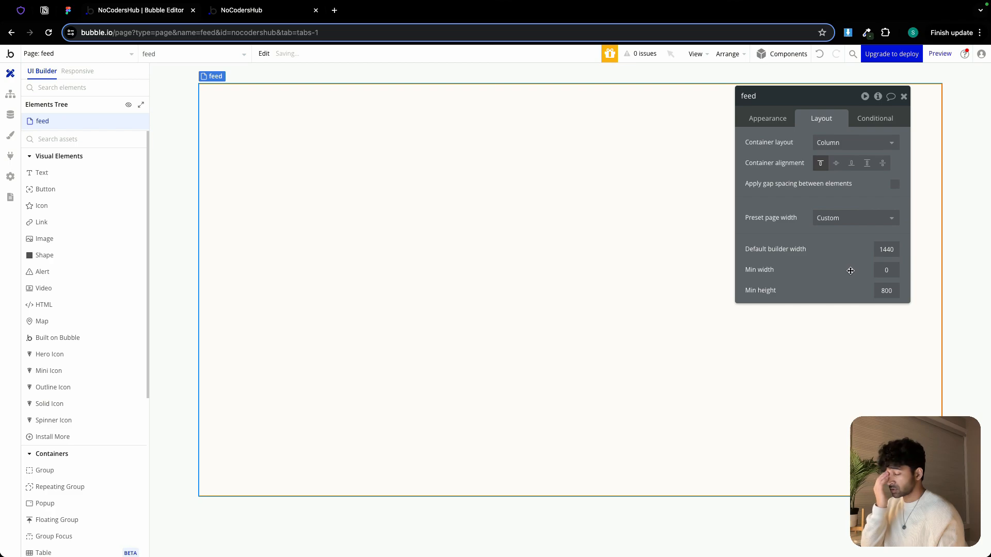
click(903, 98)
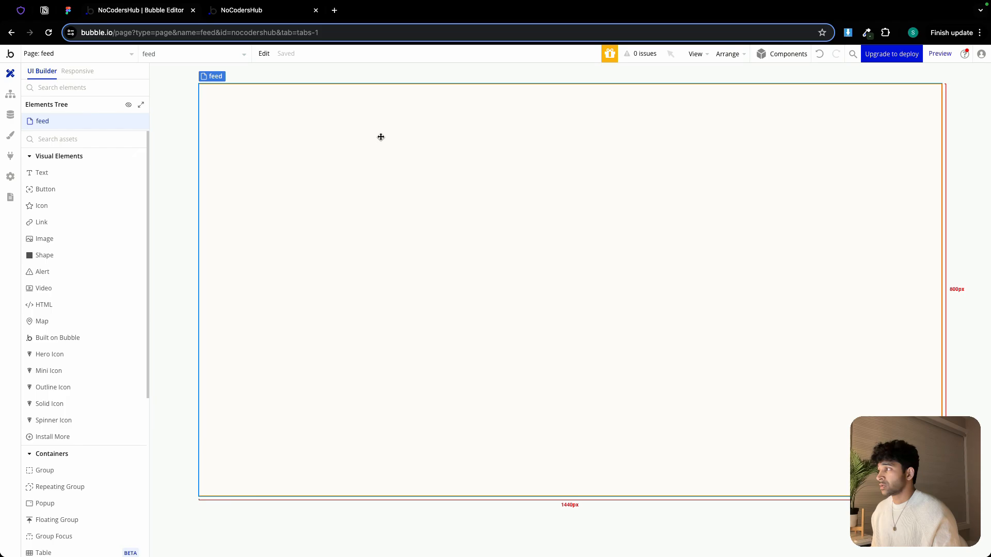
Inspect the header frame of the feed design
click(68, 10)
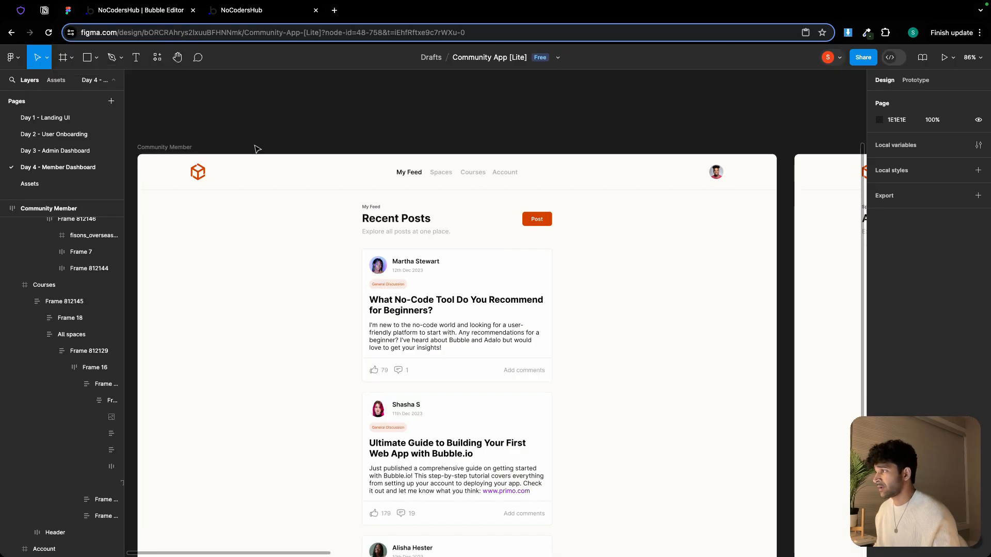
click(263, 169)
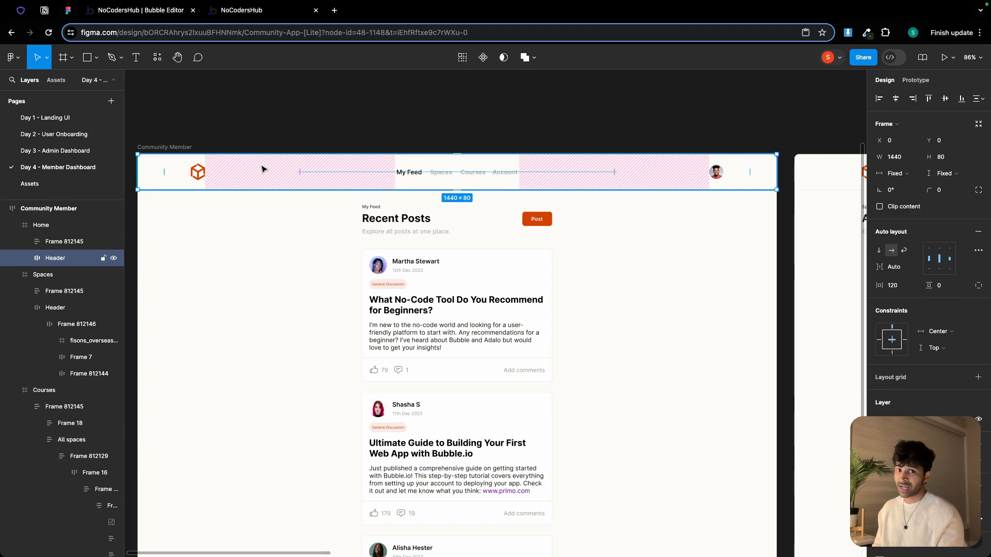
Open the index page and paste onto its floating header group from the context menu
click(143, 11)
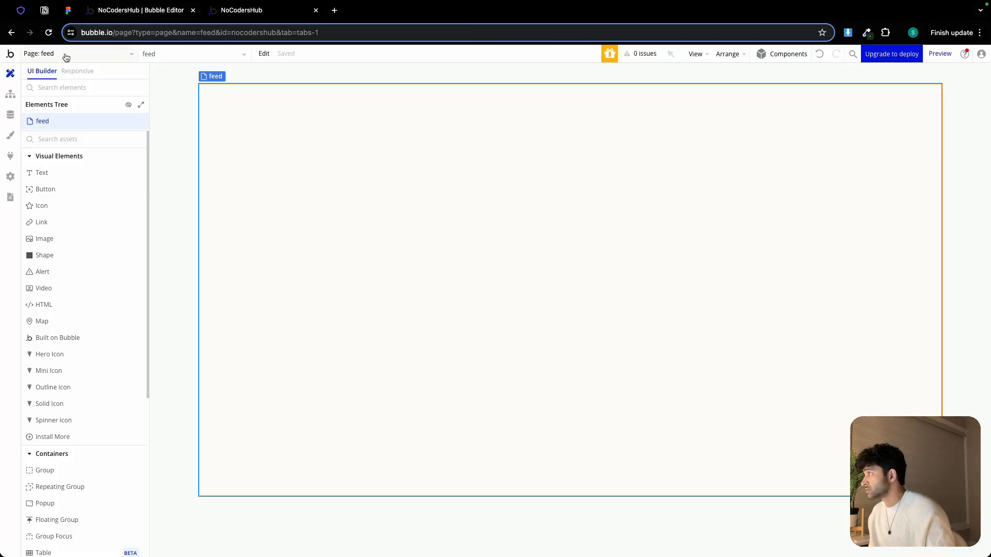
click(66, 57)
click(75, 93)
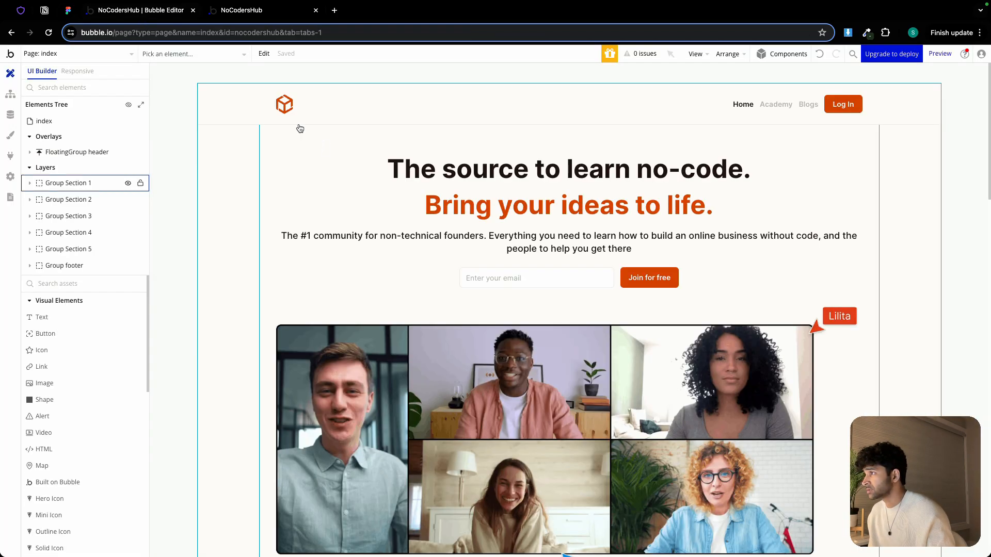
click(245, 106)
right_click(246, 106)
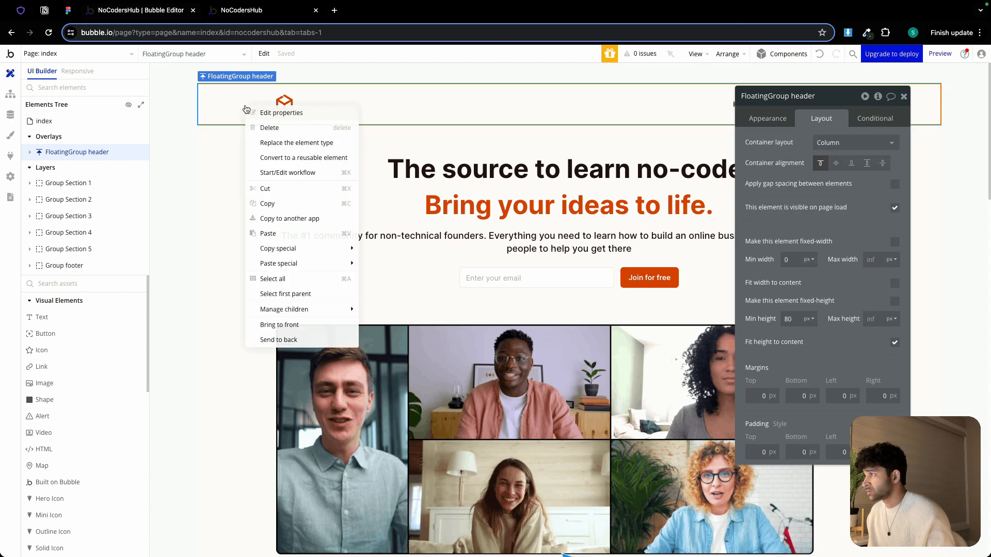
click(264, 233)
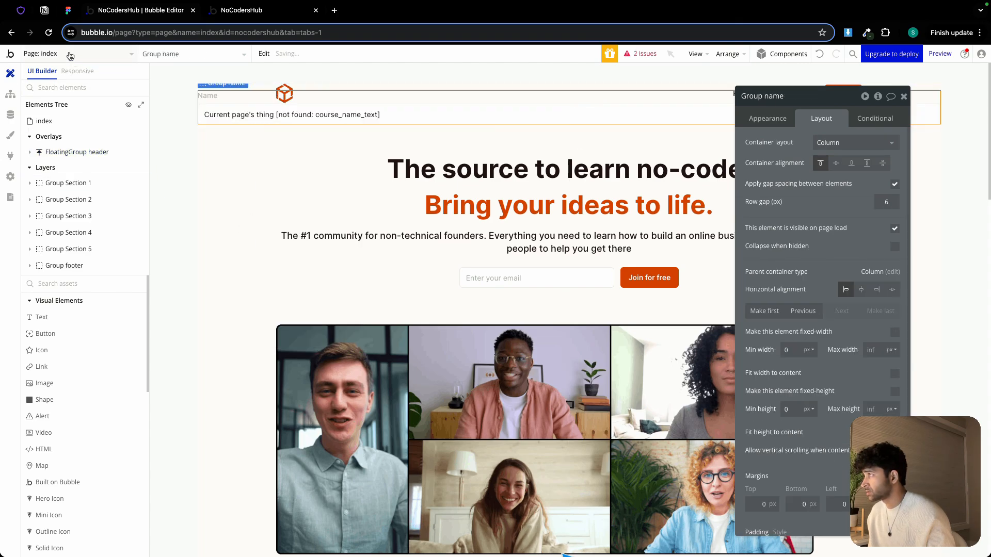
click(70, 54)
click(199, 119)
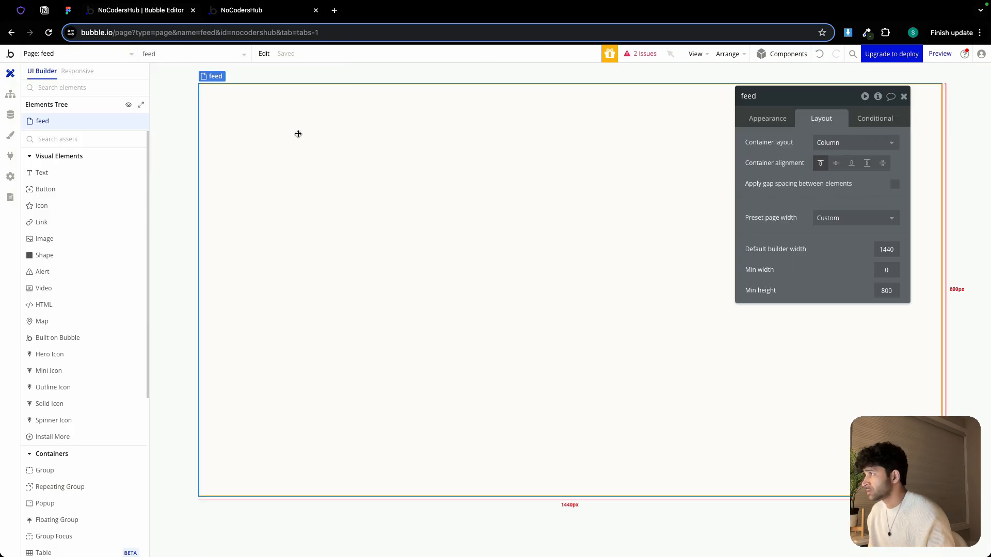
right_click(299, 133)
click(330, 201)
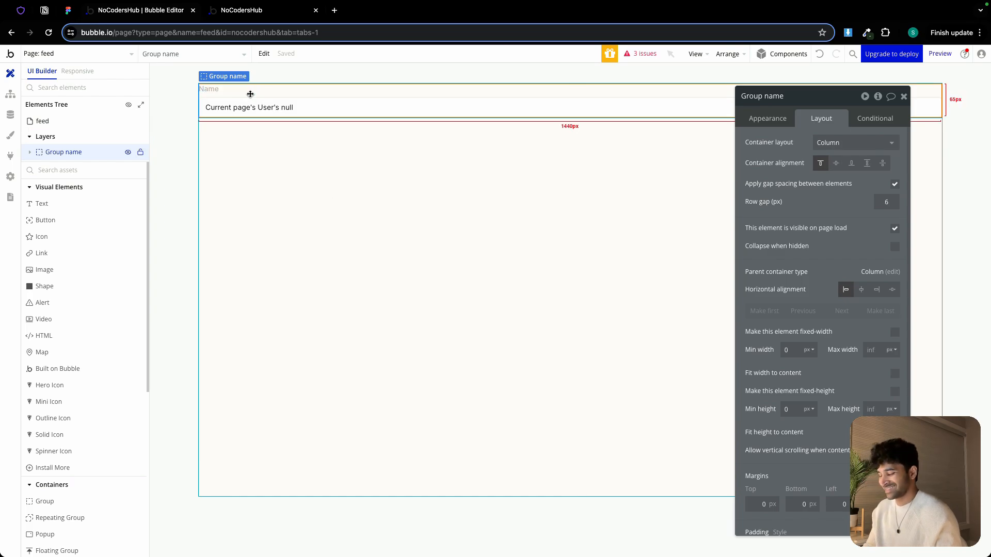
key(Delete)
Open the index page and remove the pasted name group from its floating header
click(75, 53)
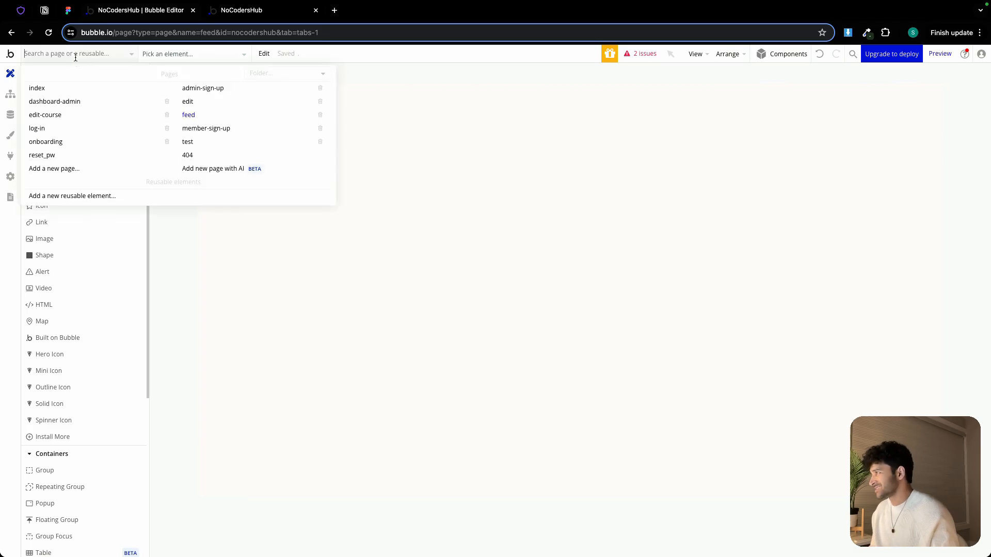
click(66, 89)
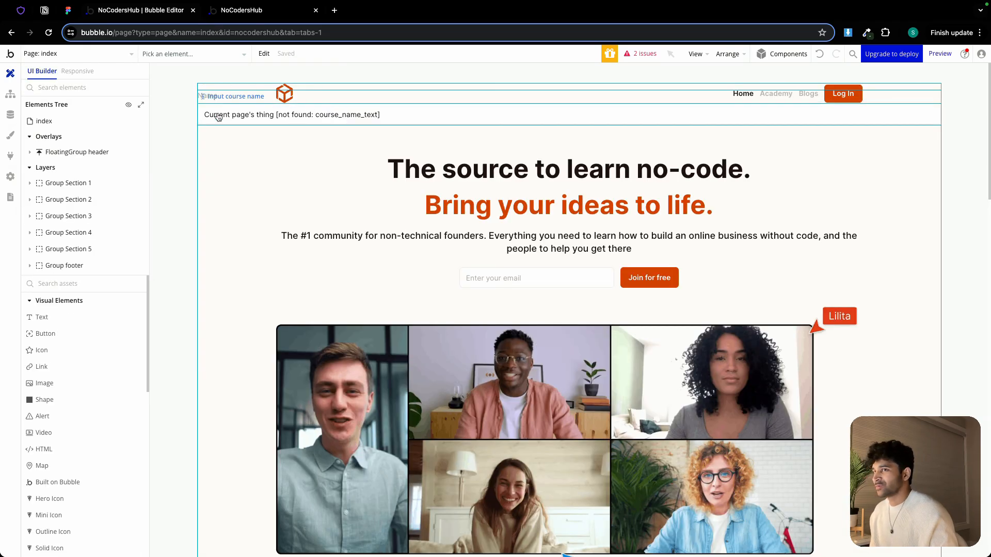
click(817, 57)
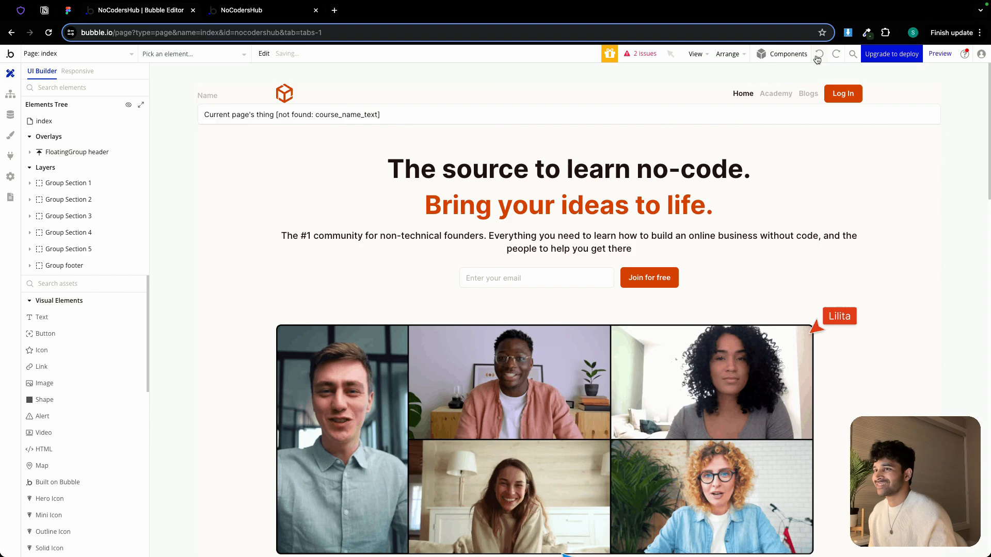
click(247, 115)
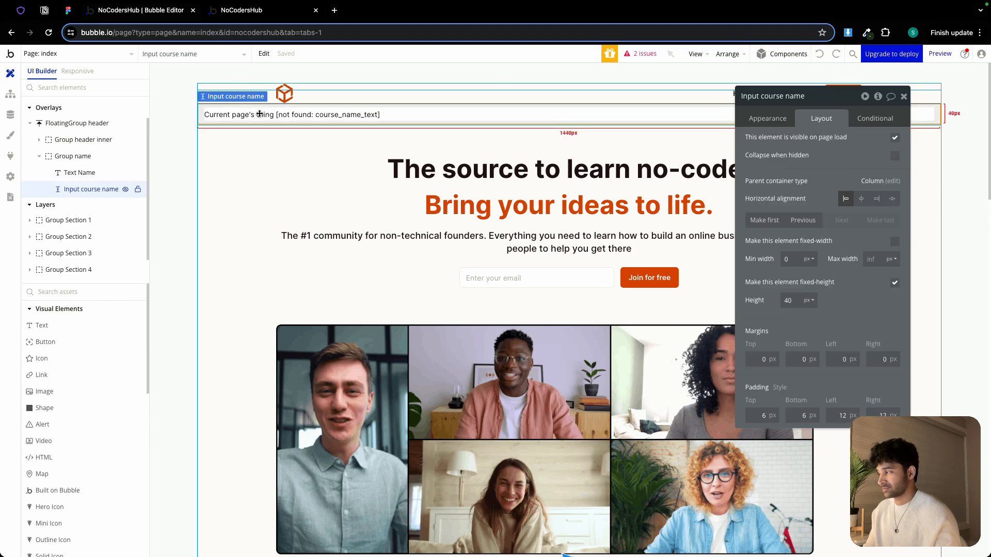
click(280, 101)
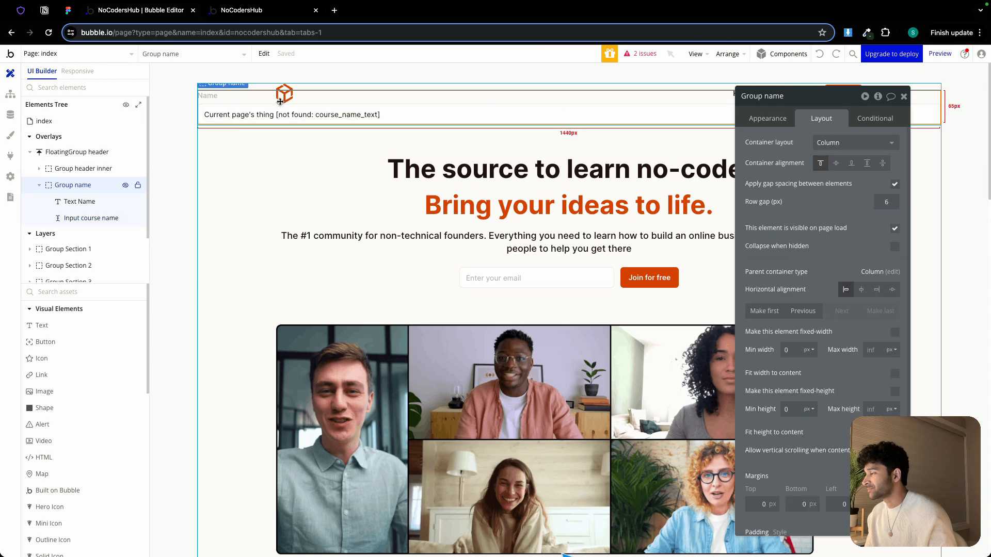
key(Delete)
Copy the index page's floating header and paste it onto the feed page
click(234, 100)
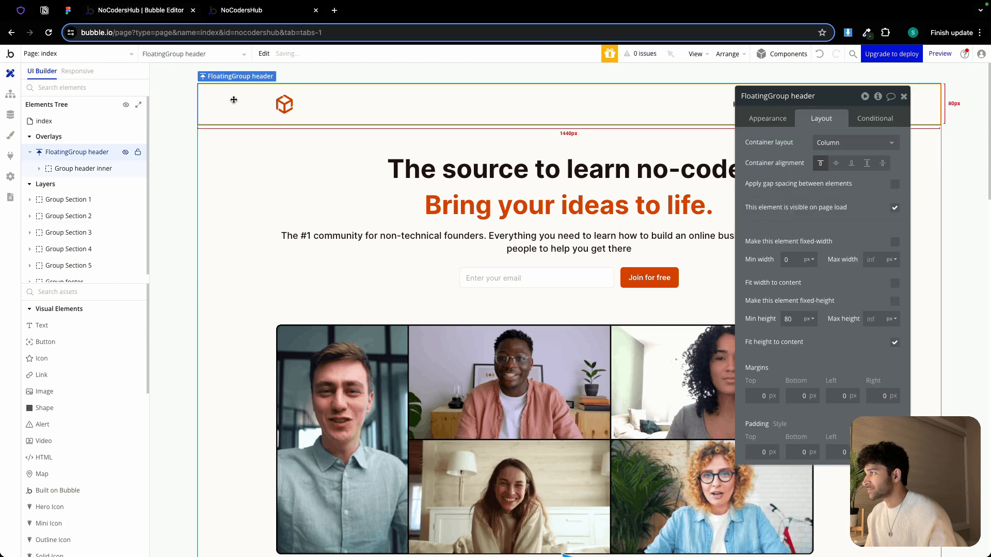
click(264, 56)
click(277, 118)
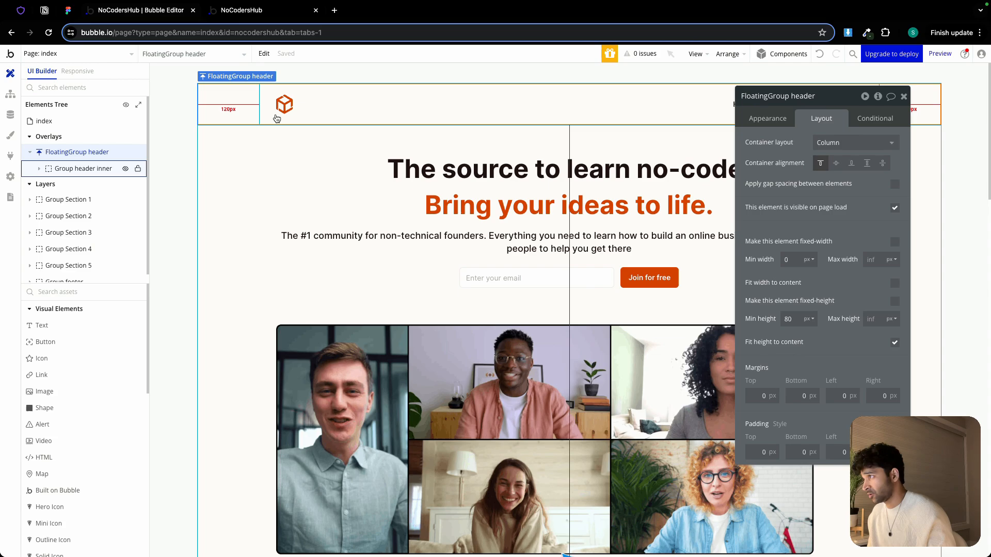
click(108, 56)
click(204, 116)
right_click(264, 122)
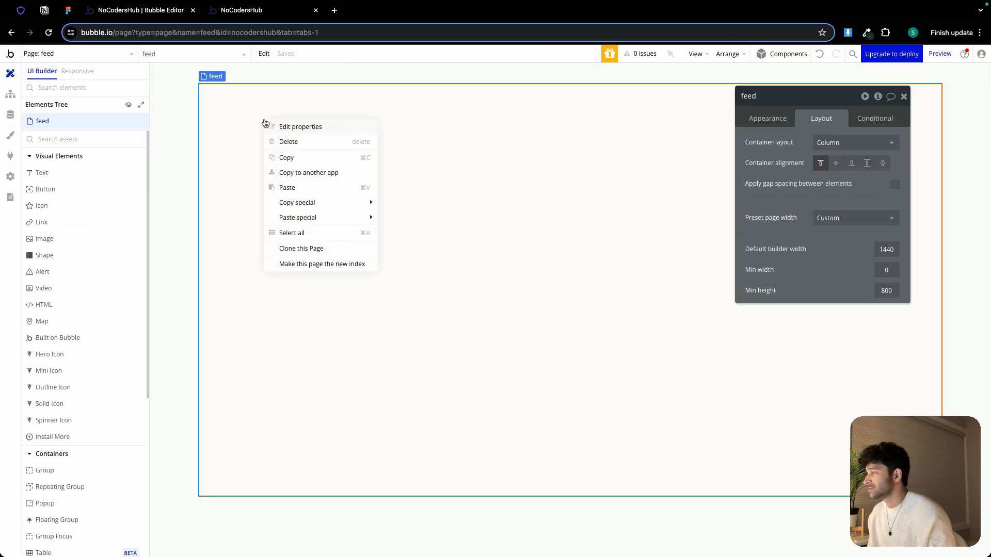
click(300, 188)
click(298, 197)
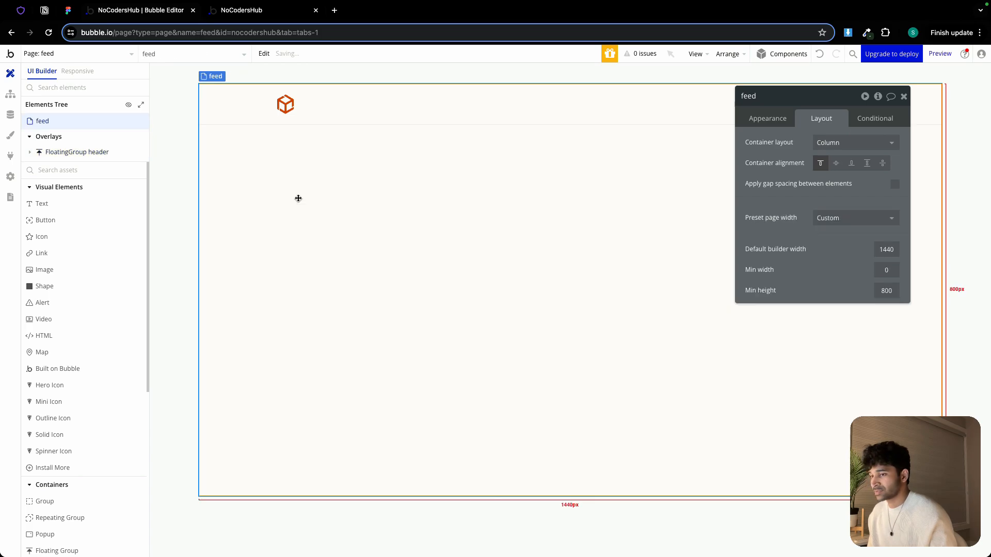
Delete the Log In button from the feed page's header
drag(835, 95, 601, 215)
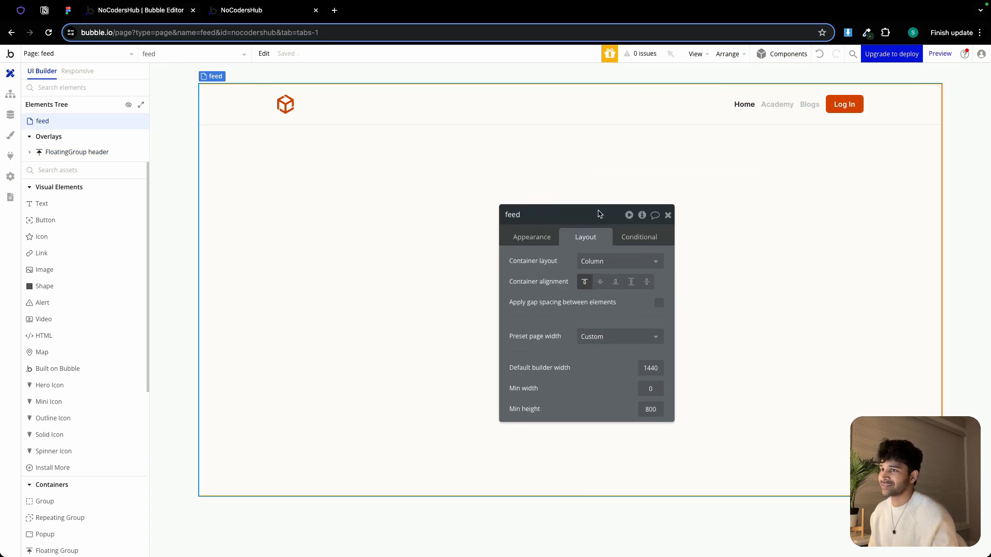
click(834, 106)
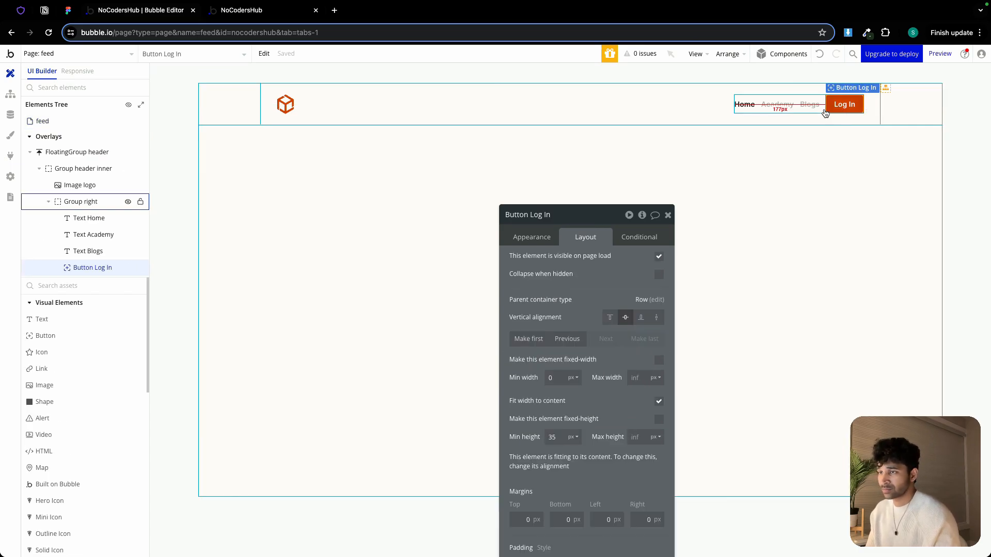
key(Delete)
Rename the header's Home text to My Feed
click(788, 104)
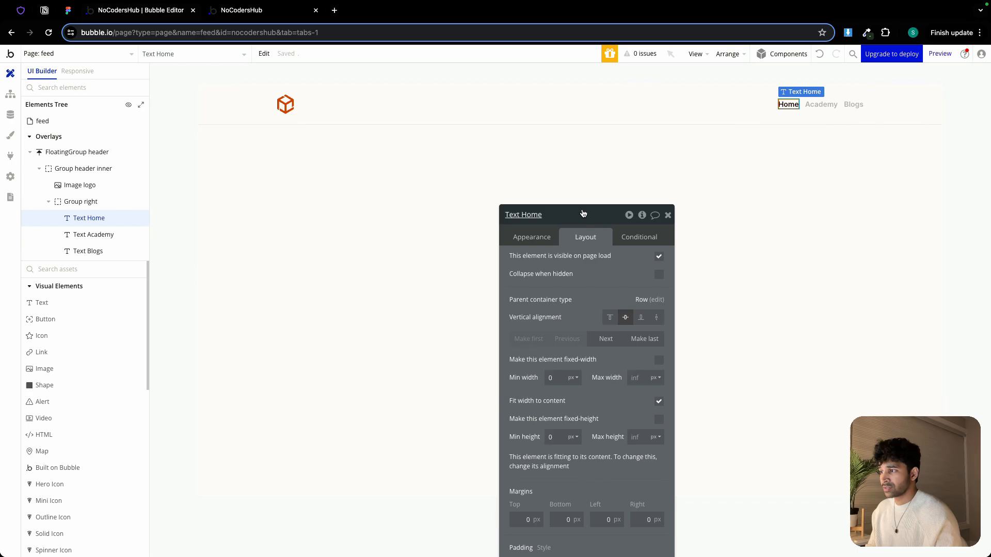
click(542, 235)
double_click(564, 265)
text(My)
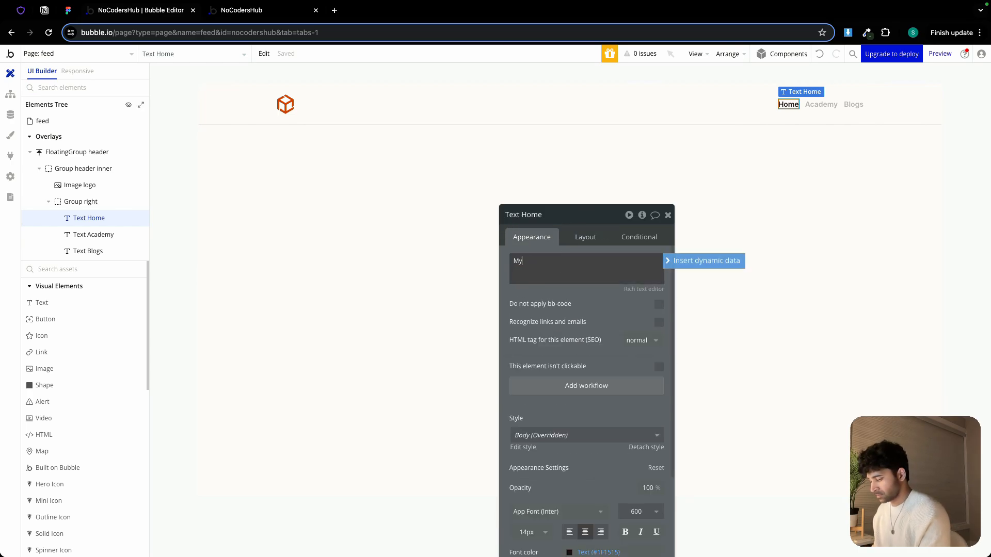
text( Feed)
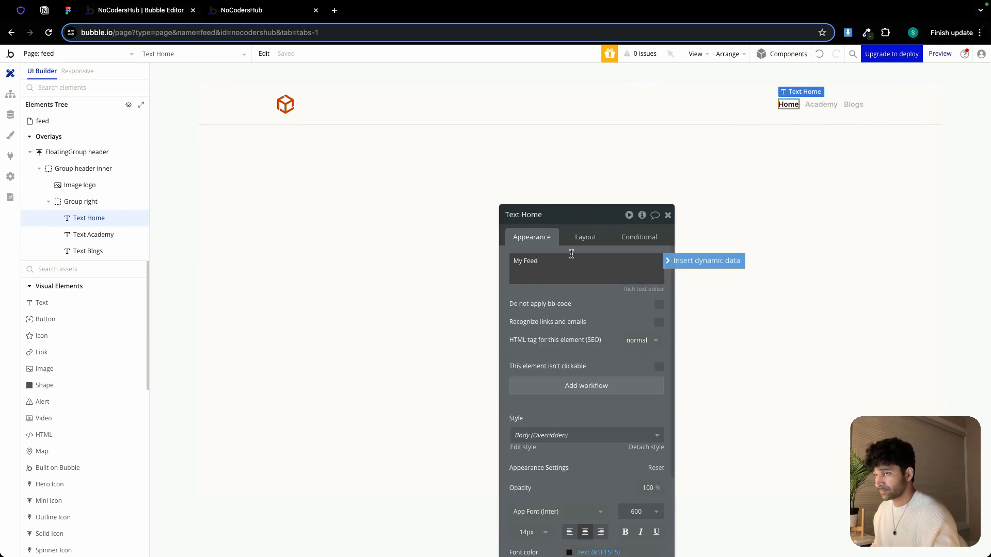
Change the header's Academy text to Spaces
click(821, 105)
double_click(567, 257)
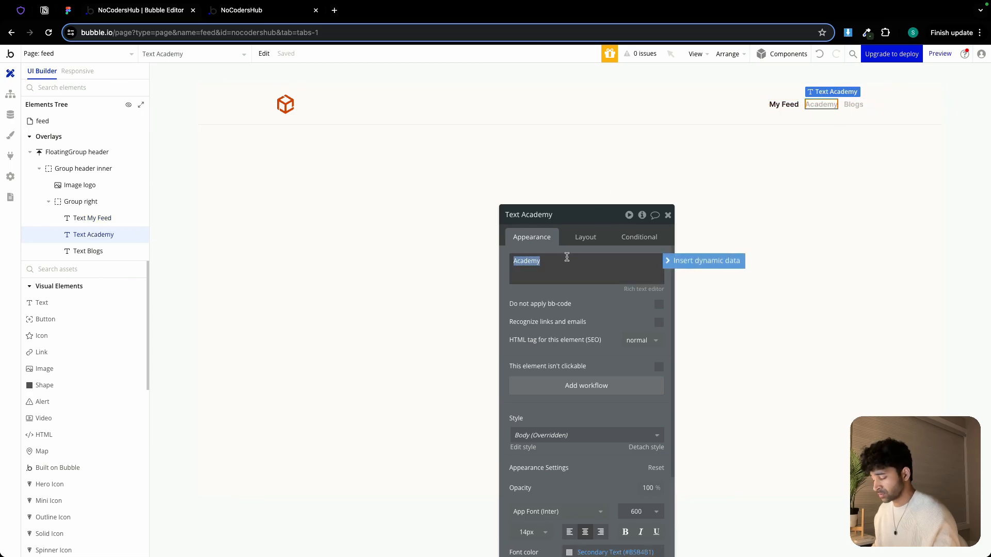
text(Spac)
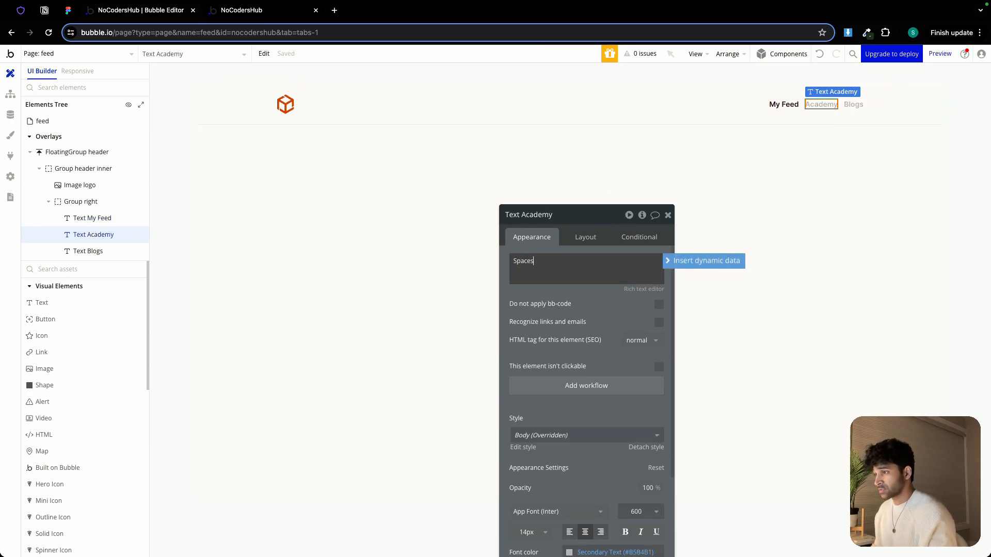
text(es)
Change the header's Blogs text to Courses
click(88, 251)
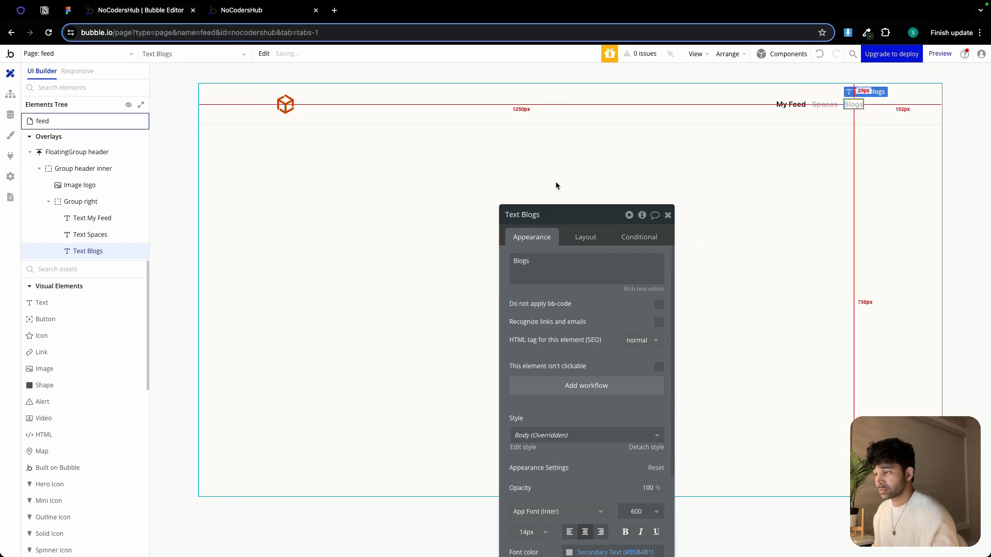
double_click(558, 266)
text(Courses)
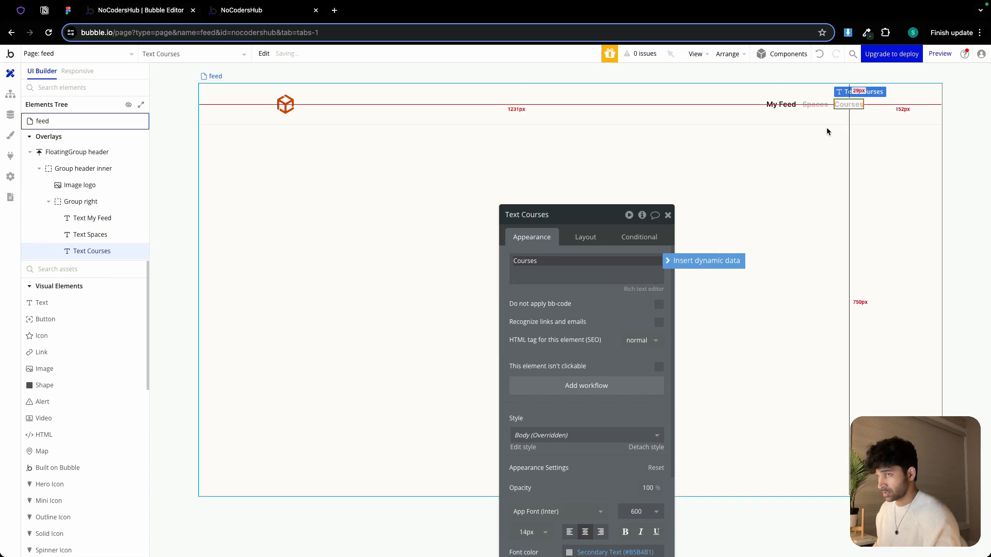
Paste a copy of the Courses text into the header and change it to Account
click(832, 105)
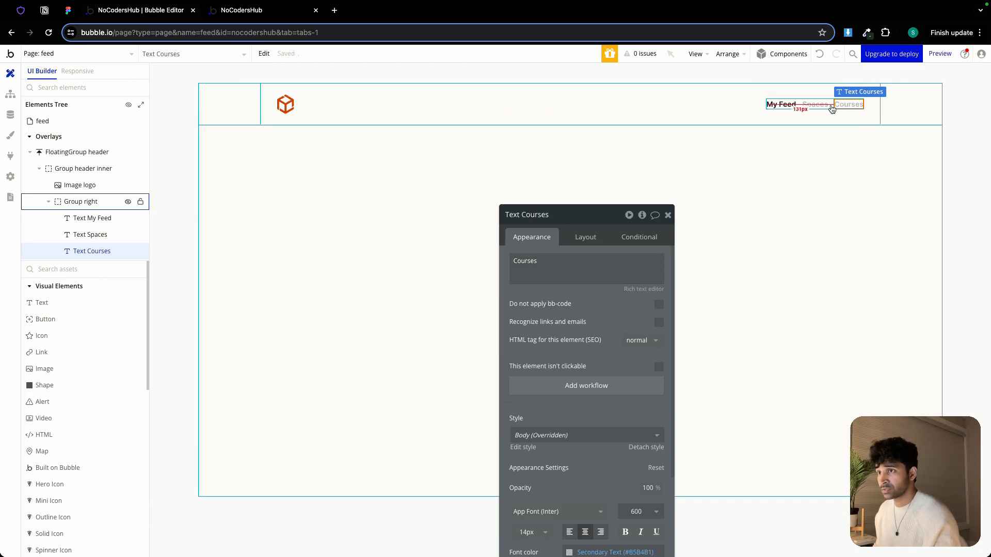
key(ctrl+v)
double_click(581, 263)
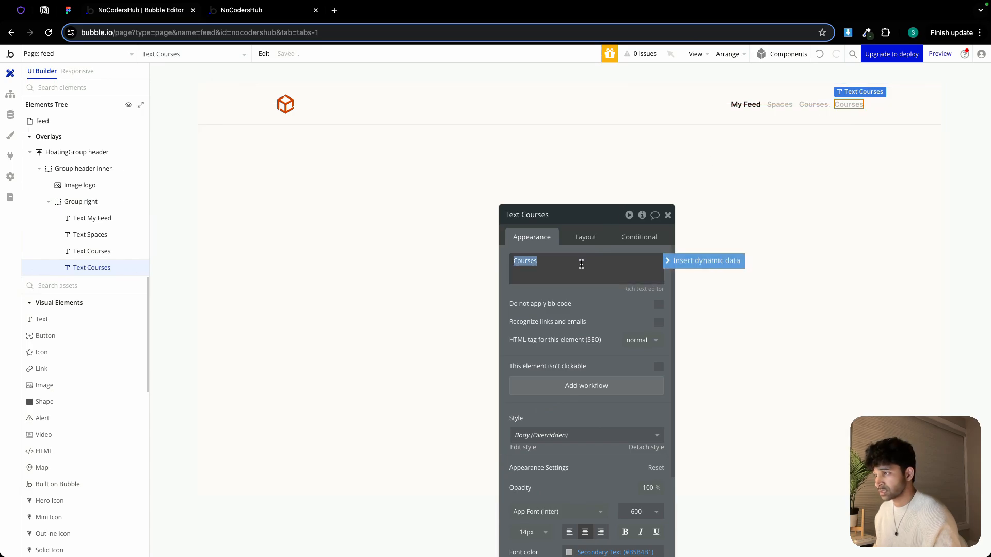
text(Account)
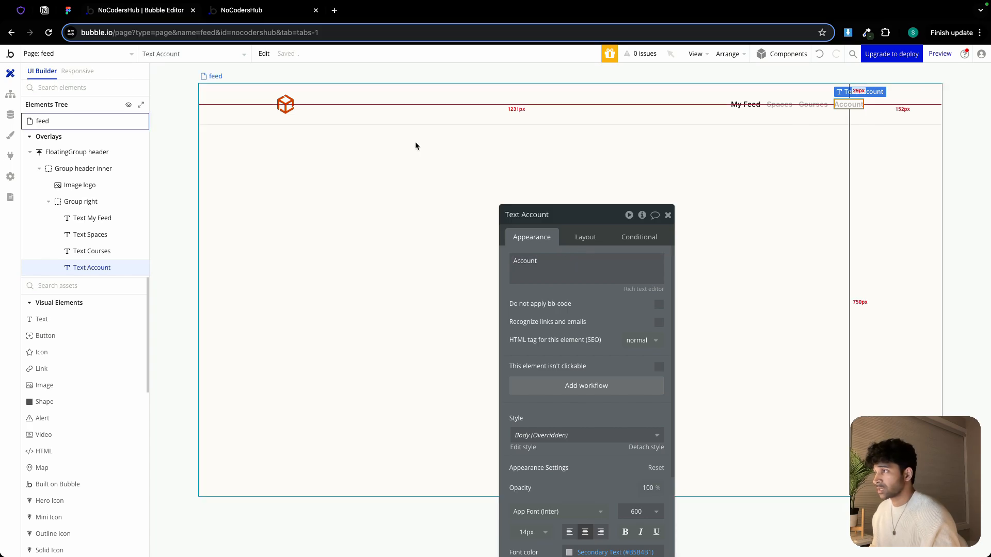
Duplicate the logo image into the end of the header inner group
click(288, 104)
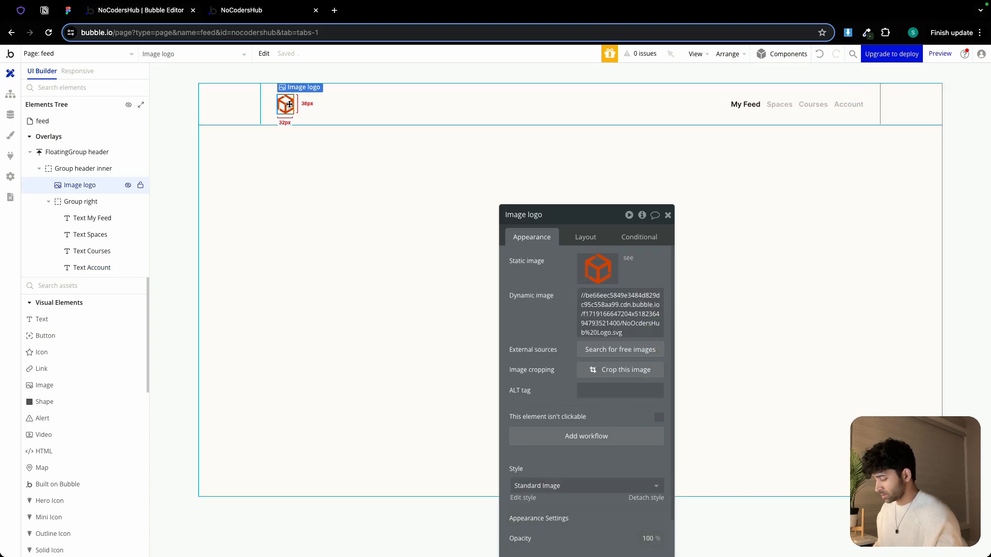
click(376, 110)
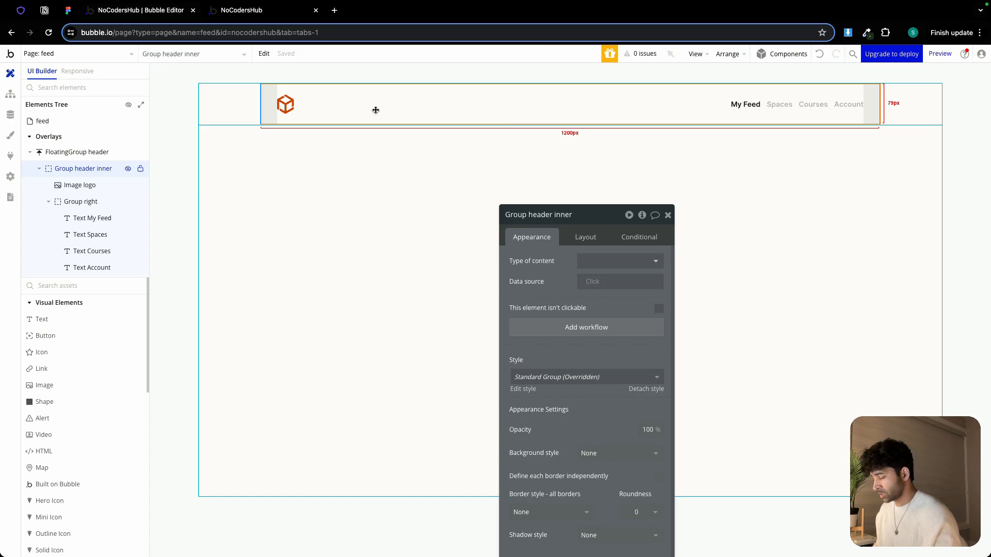
key(ctrl+v)
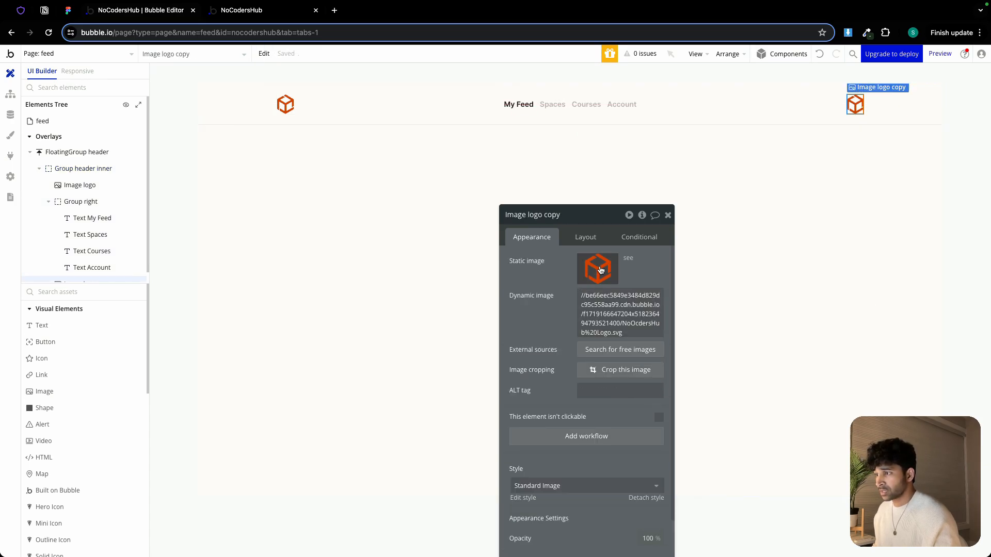
Set the copied image's dynamic image to Current User's avatar processed with Imgix and its run-mode rendering to Zoom
click(606, 297)
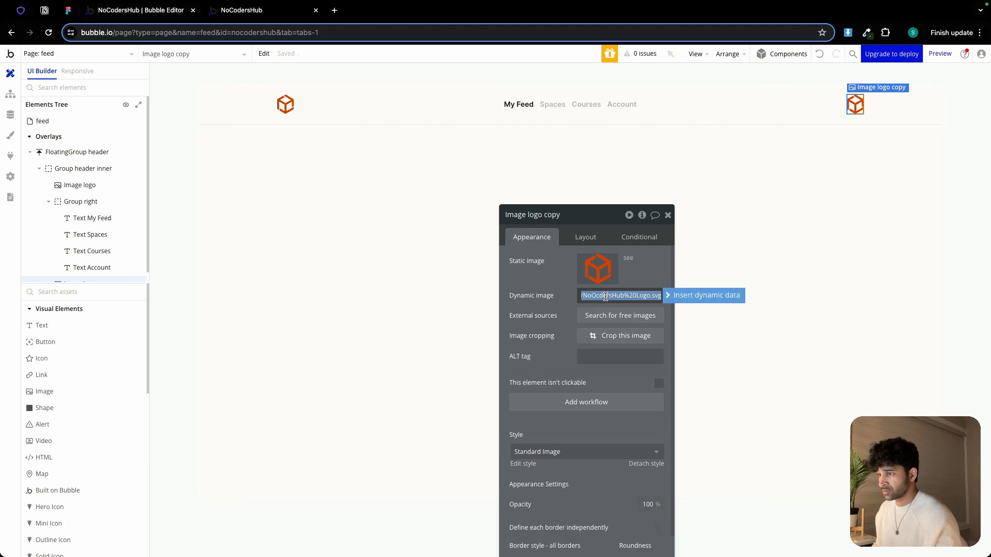
click(712, 300)
click(636, 352)
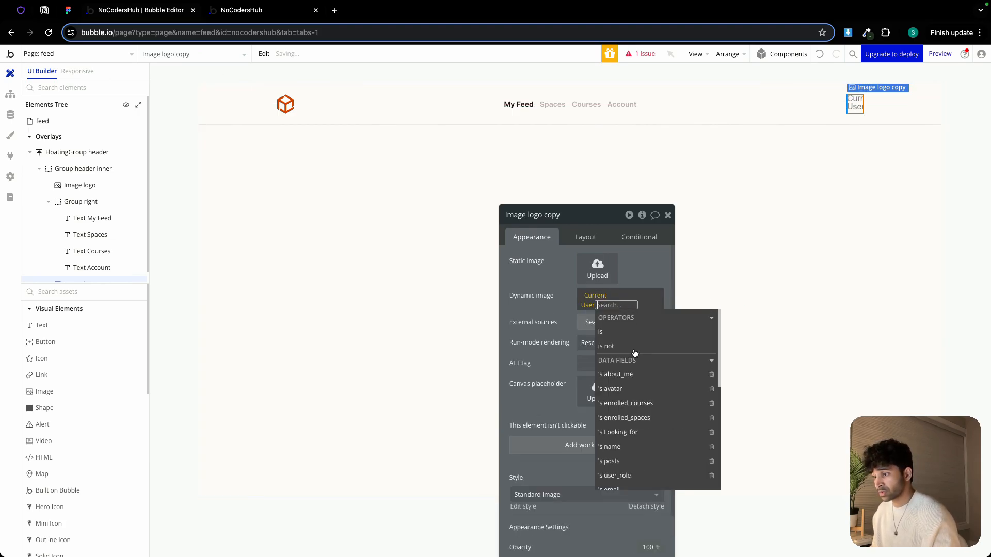
click(642, 389)
click(657, 460)
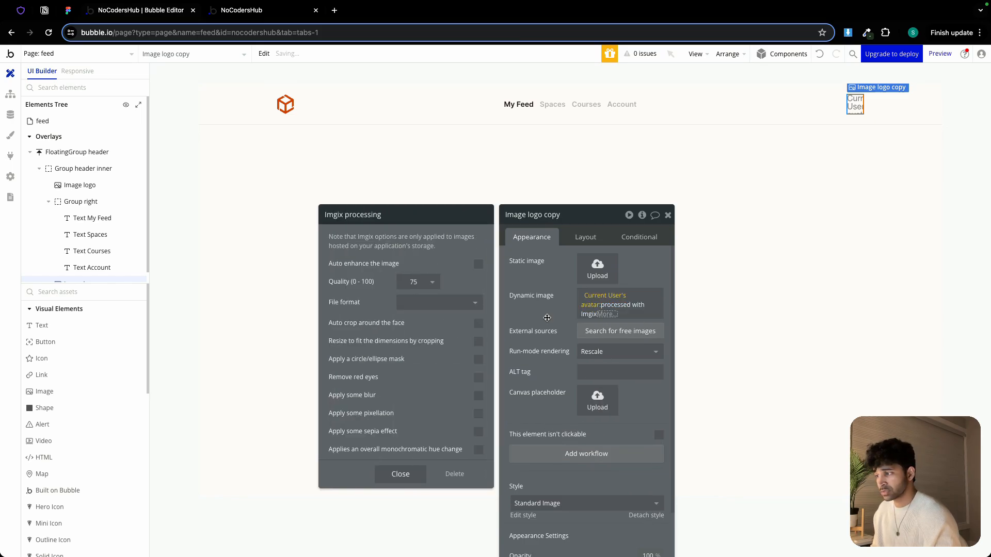
click(637, 351)
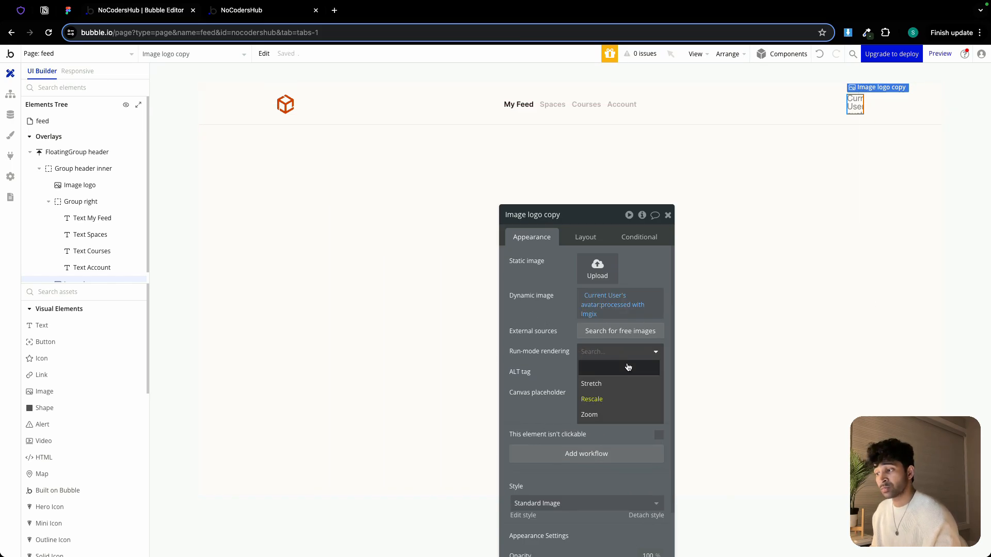
click(595, 415)
Set the avatar image's aspect ratio to 1 by 1 and close its property editor
click(585, 237)
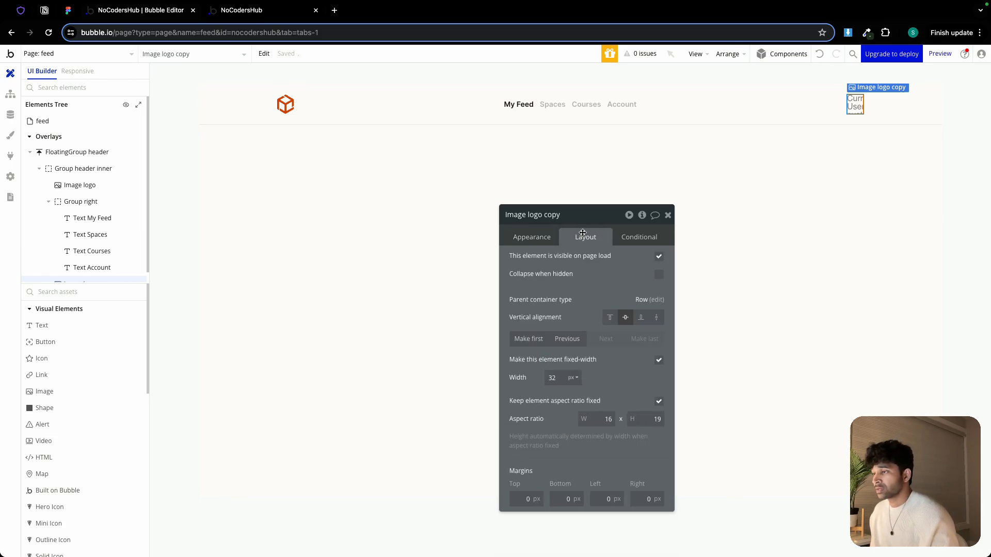
drag(595, 220, 548, 153)
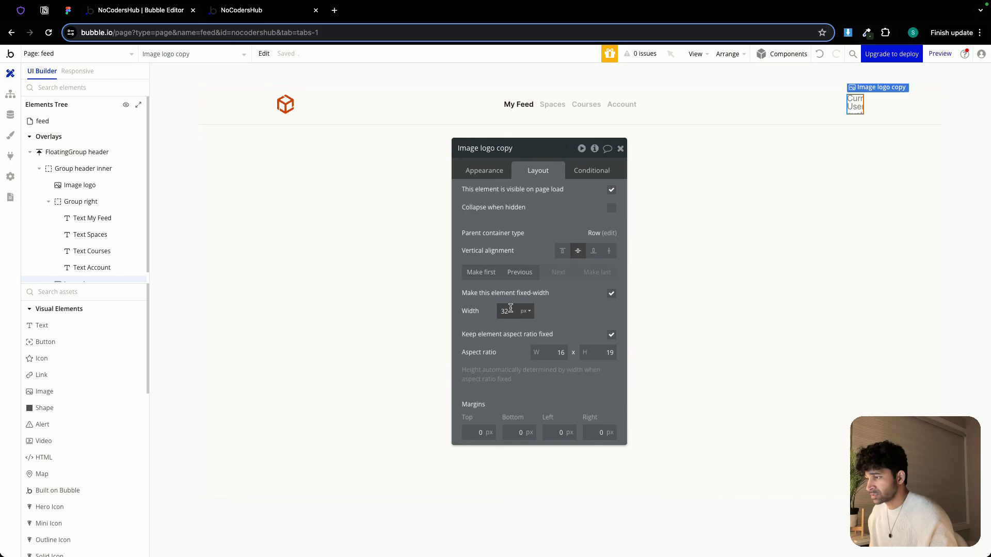
double_click(562, 354)
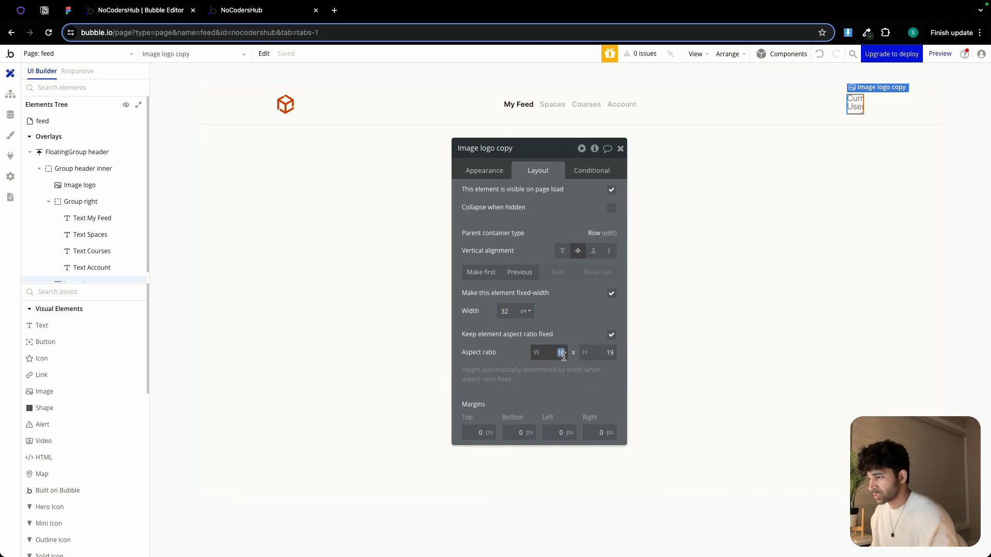
text(1)
double_click(600, 354)
text(1)
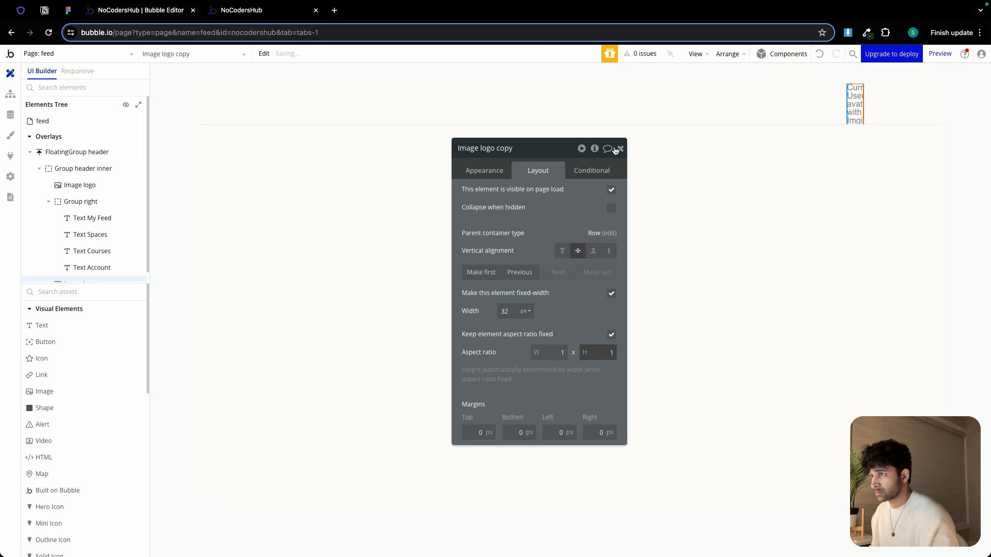
click(620, 148)
Set the logo image's aspect ratio to 1 by 1 and close its property editor
double_click(286, 105)
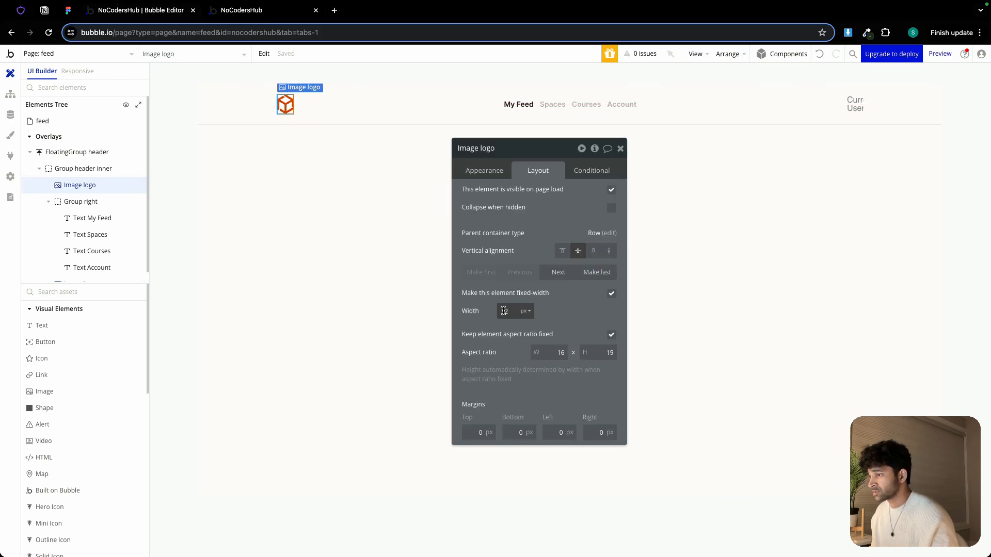
double_click(548, 353)
text(1)
double_click(599, 352)
text(1)
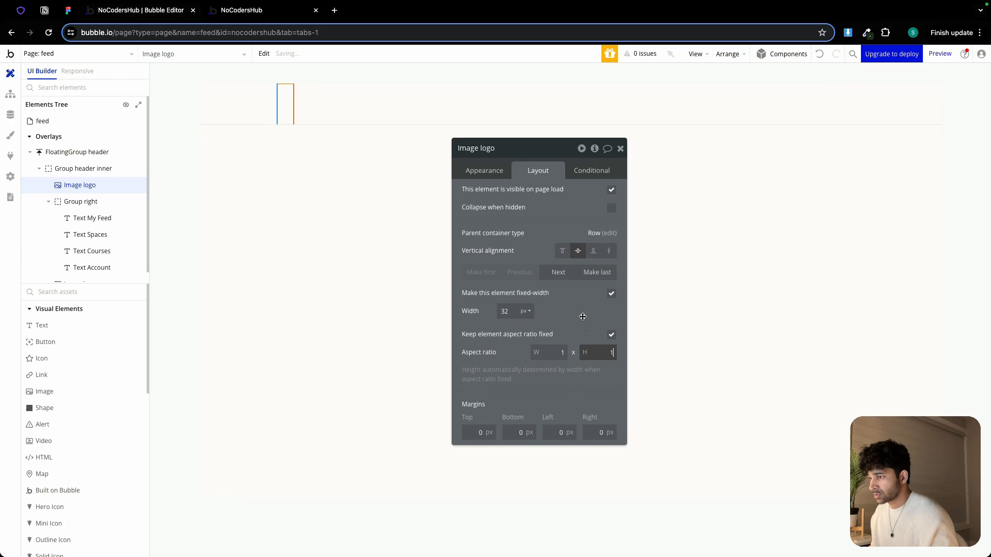
click(620, 149)
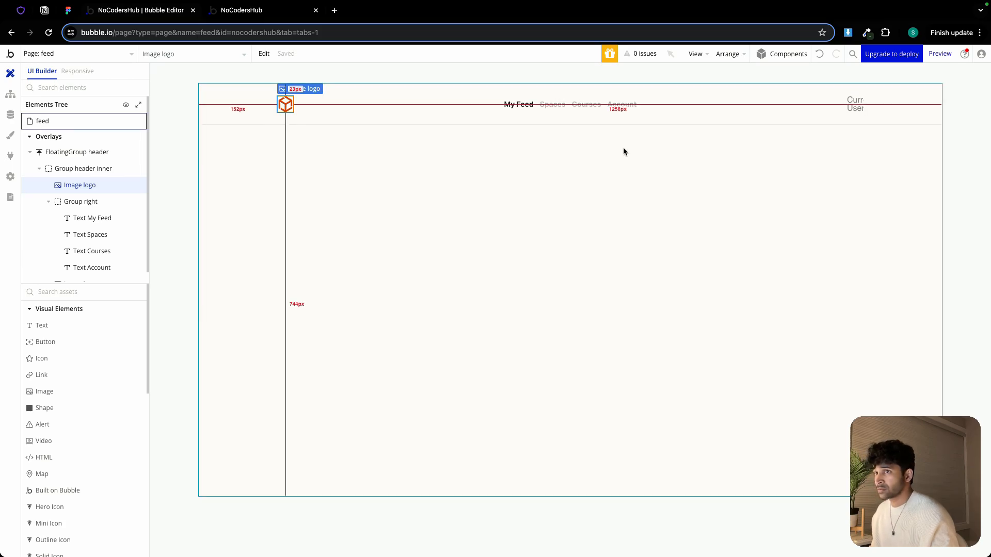
Set the avatar image's border roundness to 100 and close its property editor
double_click(854, 107)
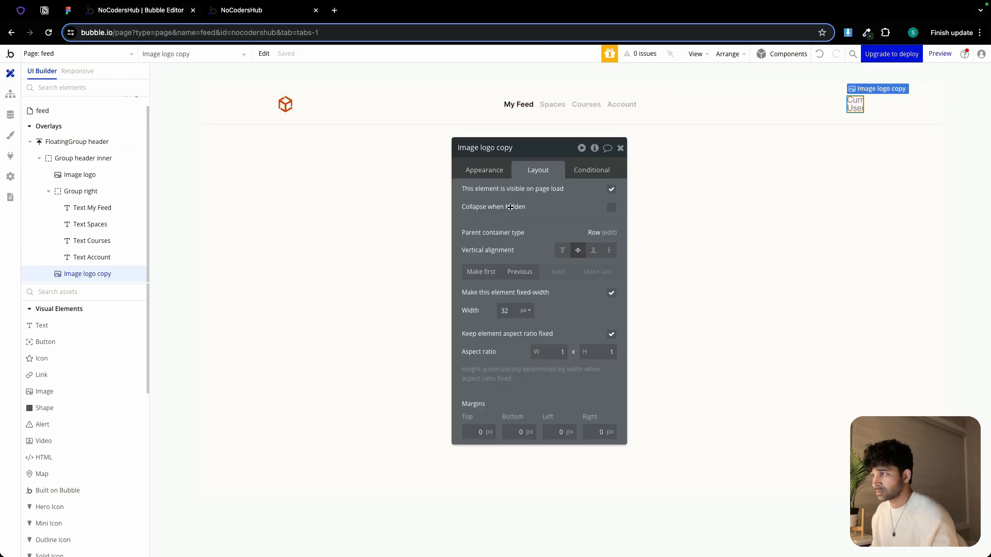
click(490, 171)
scroll(577, 360, down, 4)
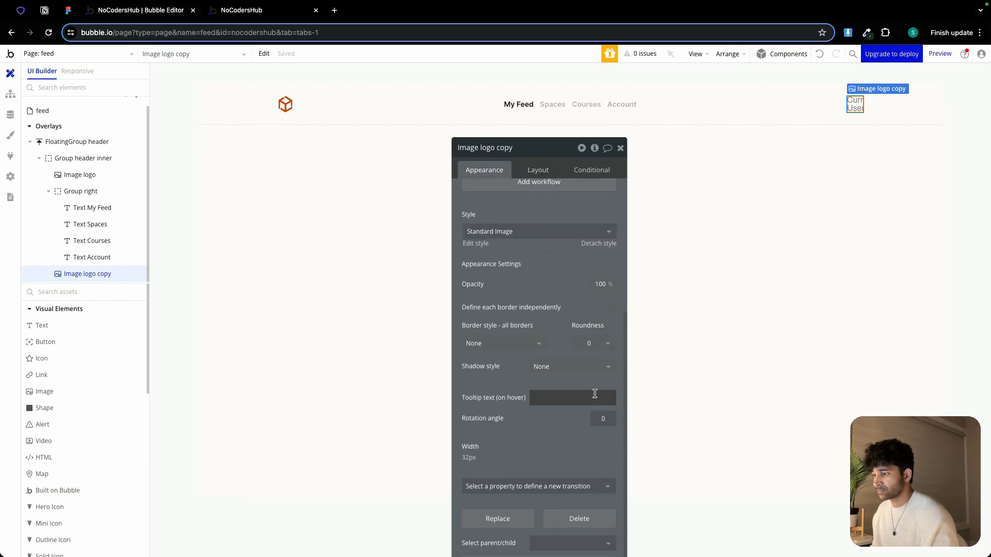
click(593, 343)
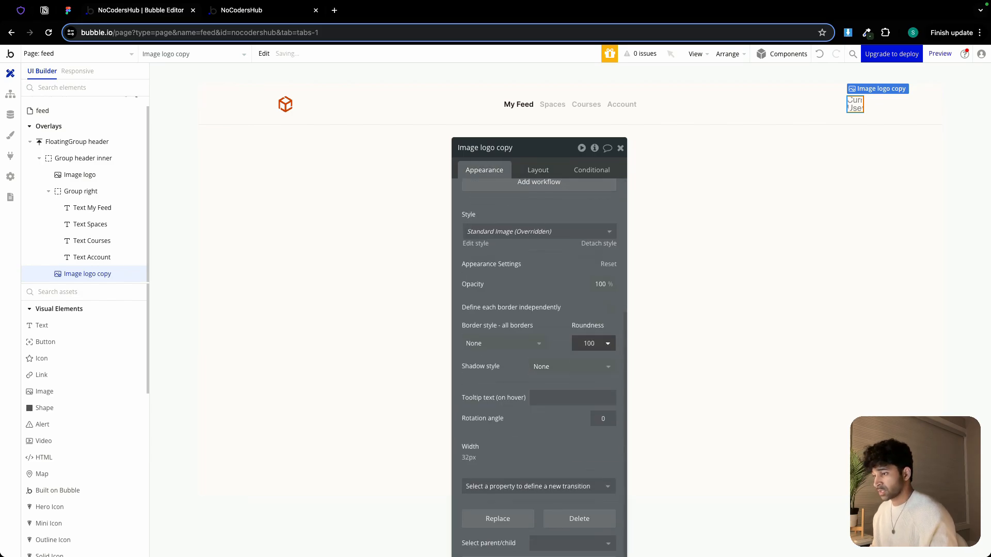
click(621, 148)
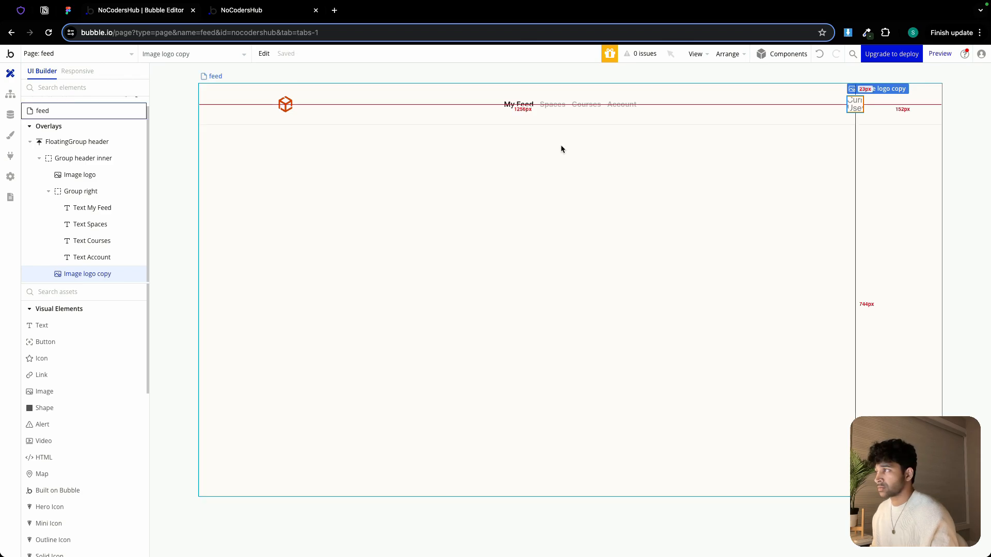
Compare the live preview of the feed header with the Recent Posts section of the Figma member feed design
click(256, 15)
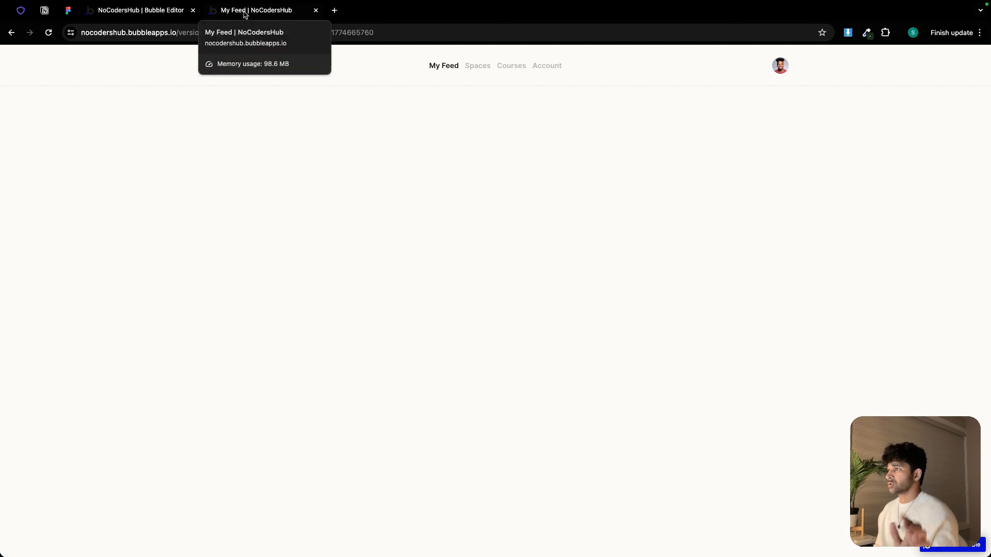
click(145, 11)
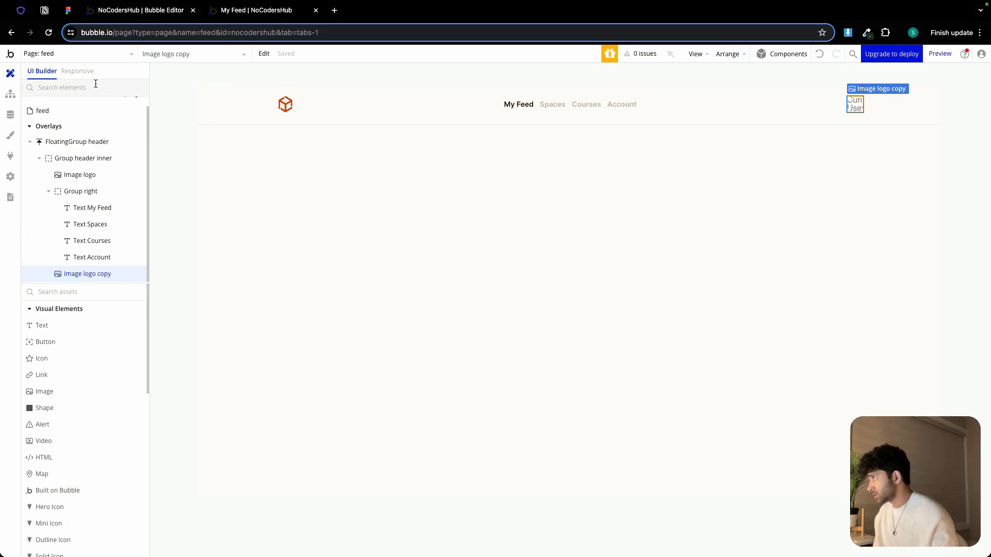
click(67, 10)
click(404, 223)
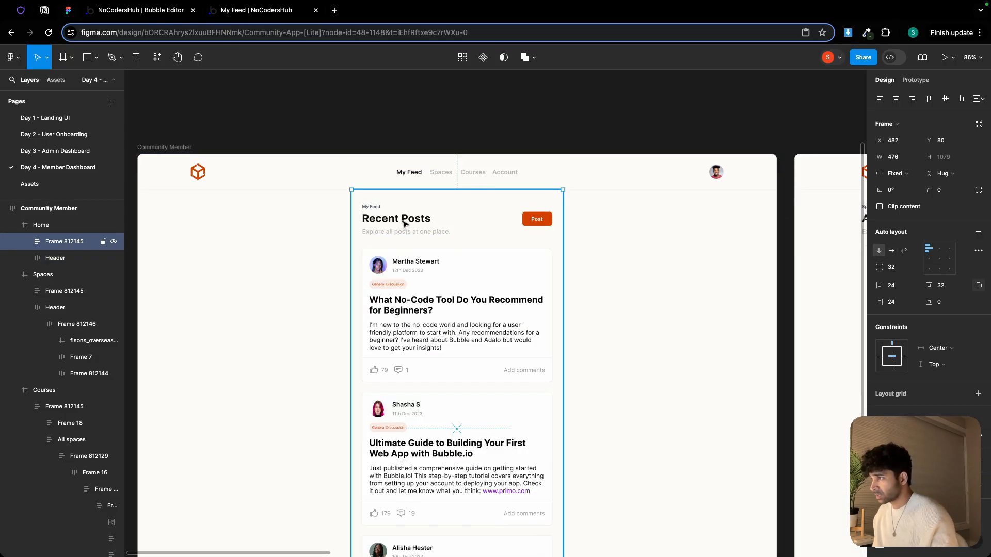
double_click(404, 223)
scroll(404, 227, up, 5)
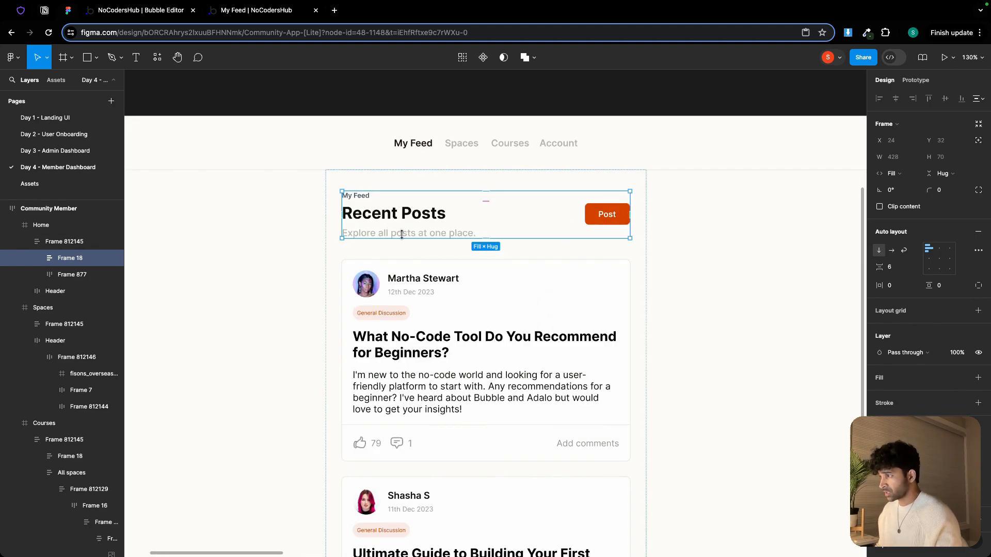
click(151, 15)
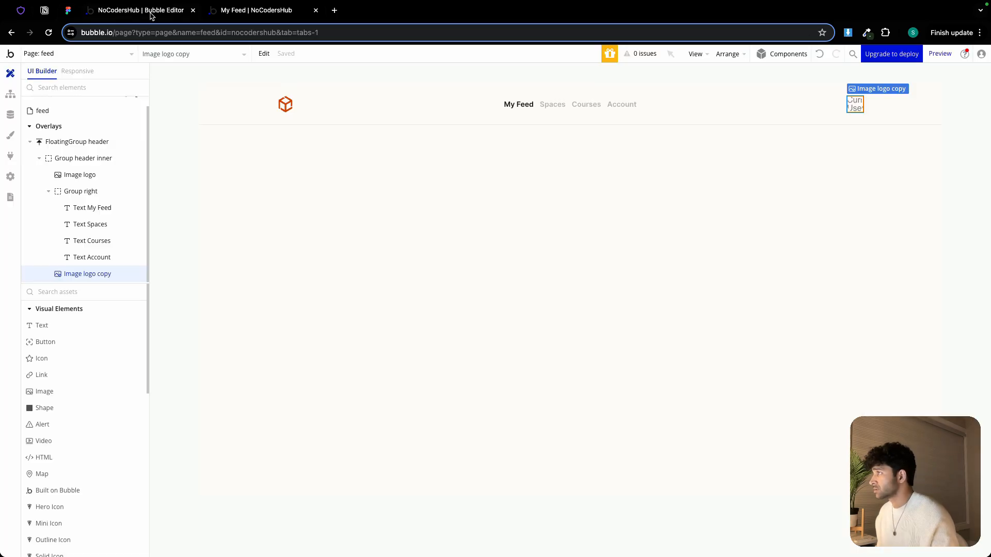
Copy the All Spaces heading group from the dashboard-admin page and return to the feed page
click(60, 54)
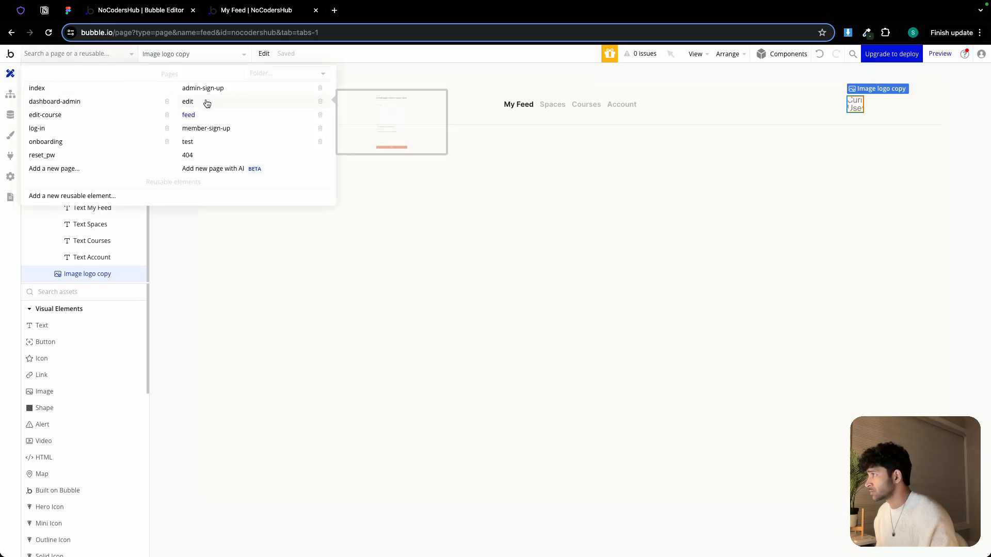
click(51, 102)
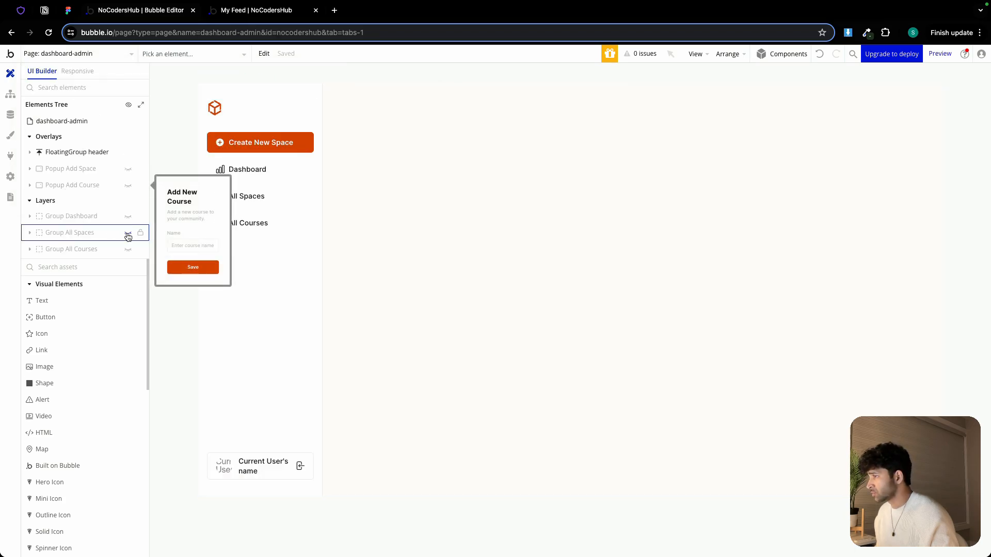
click(127, 233)
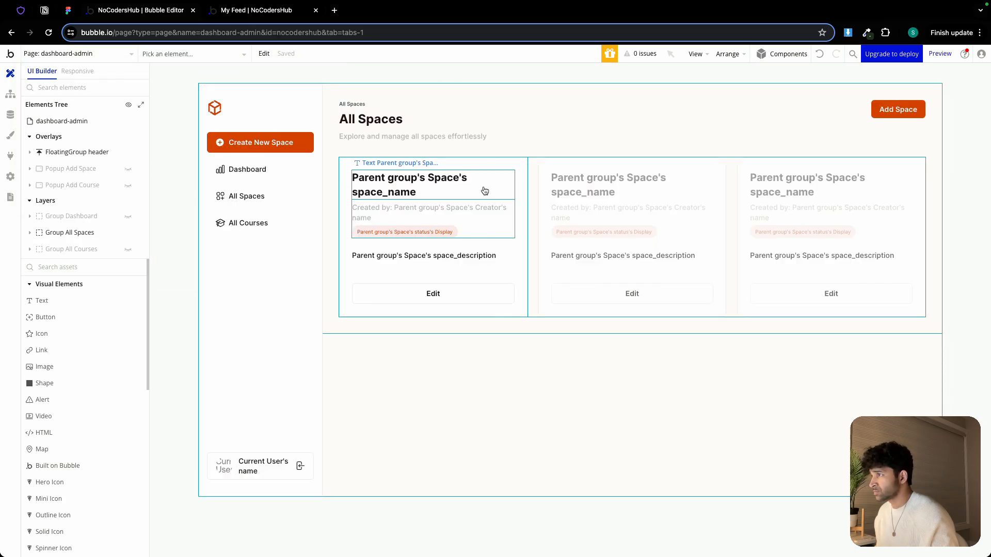
double_click(894, 132)
right_click(894, 131)
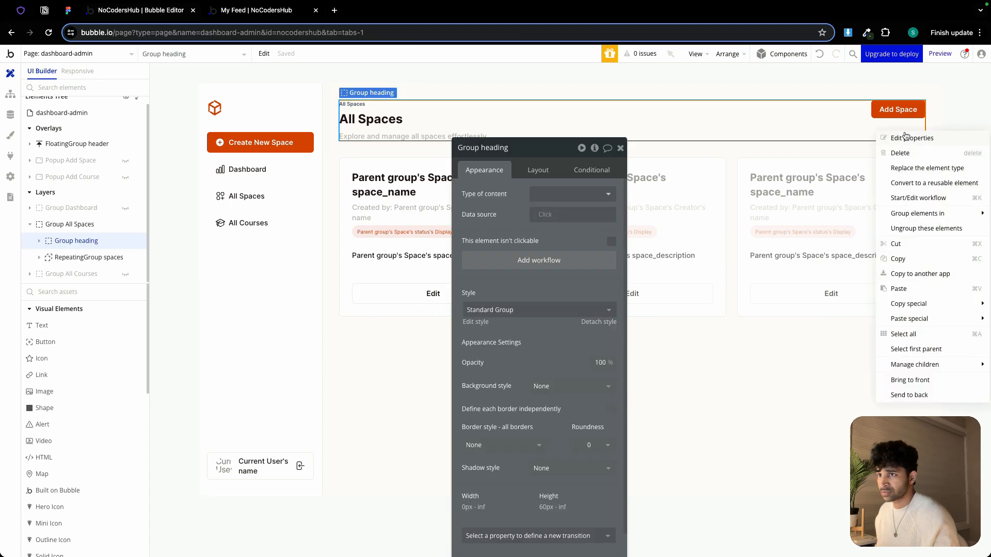
click(897, 124)
click(266, 54)
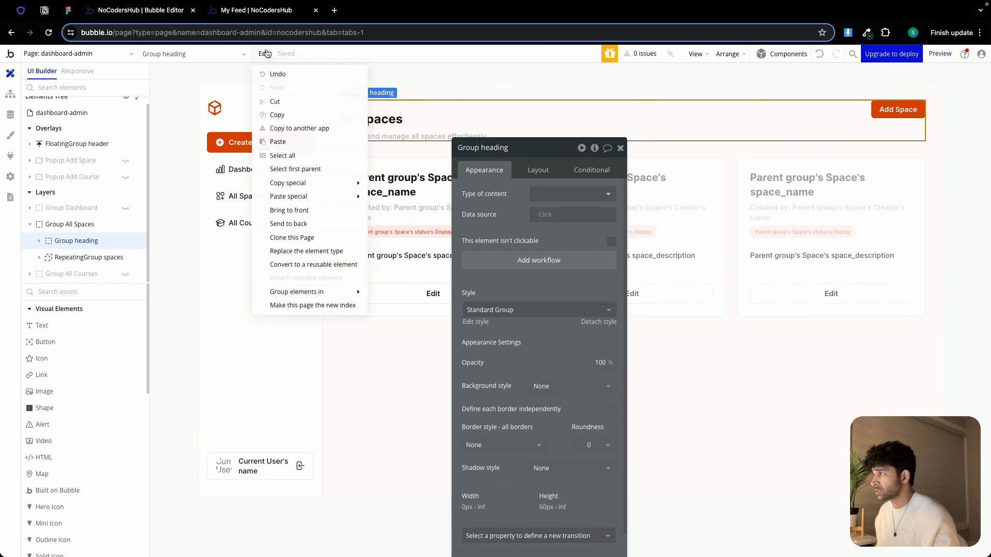
click(279, 115)
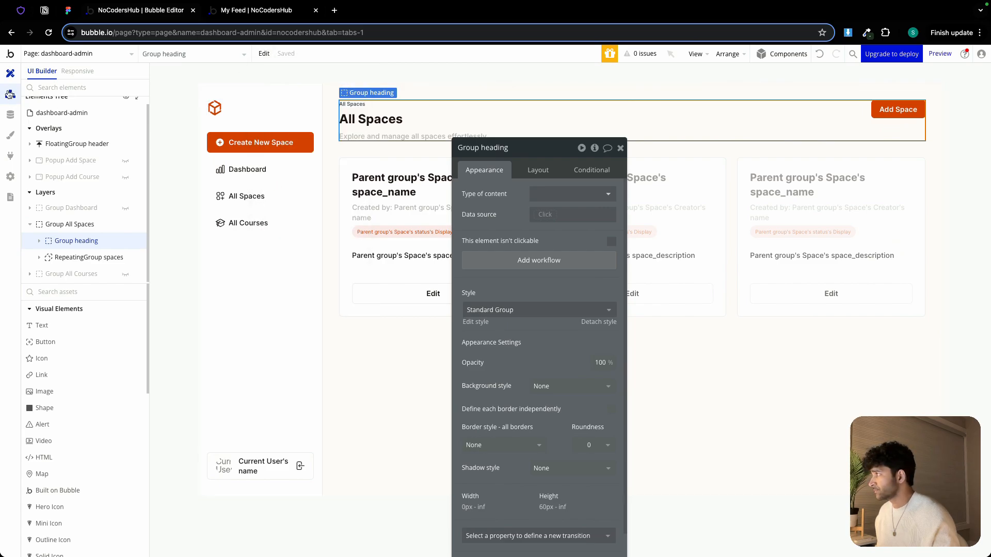
click(47, 58)
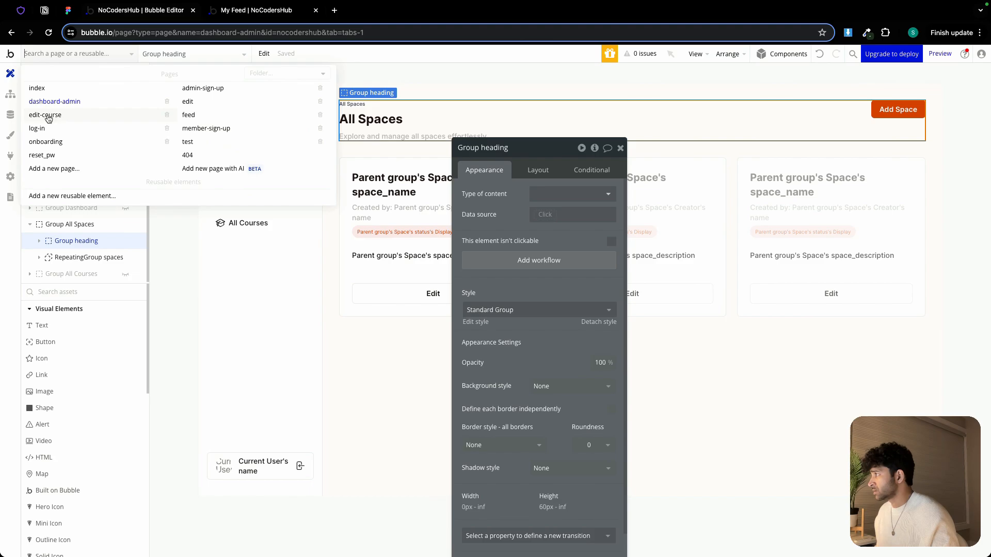
click(204, 115)
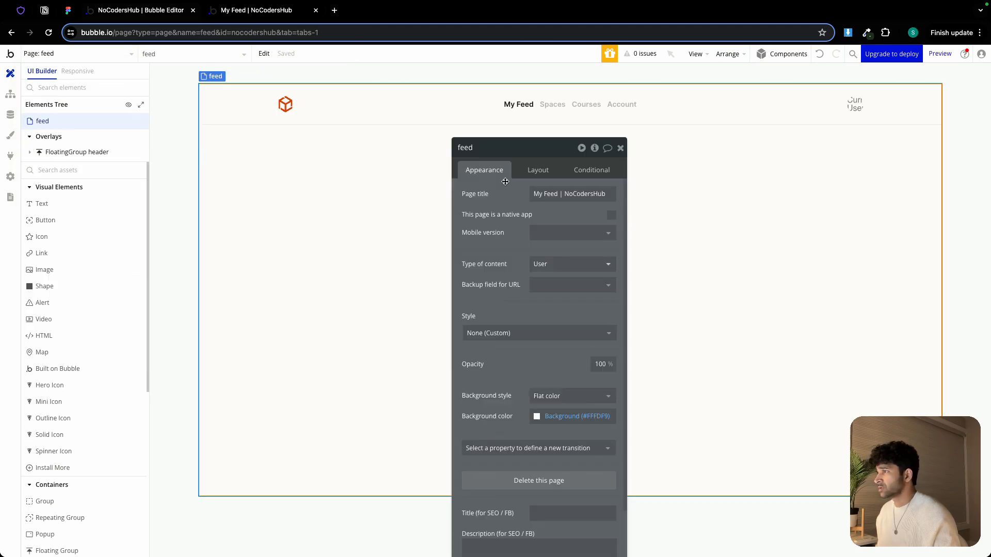
Draw a new group below the header on the feed page and name it Group My Feed
click(68, 502)
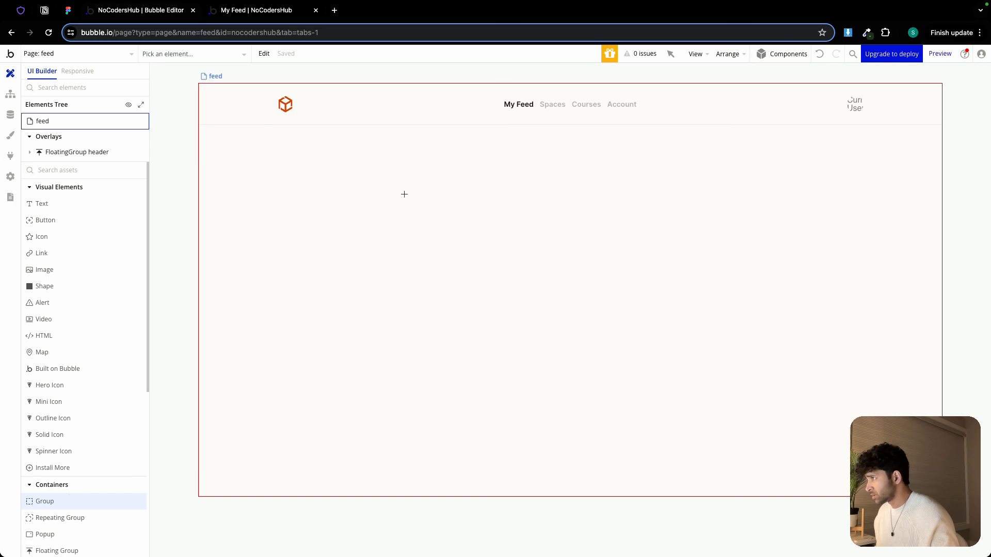
drag(378, 153, 568, 412)
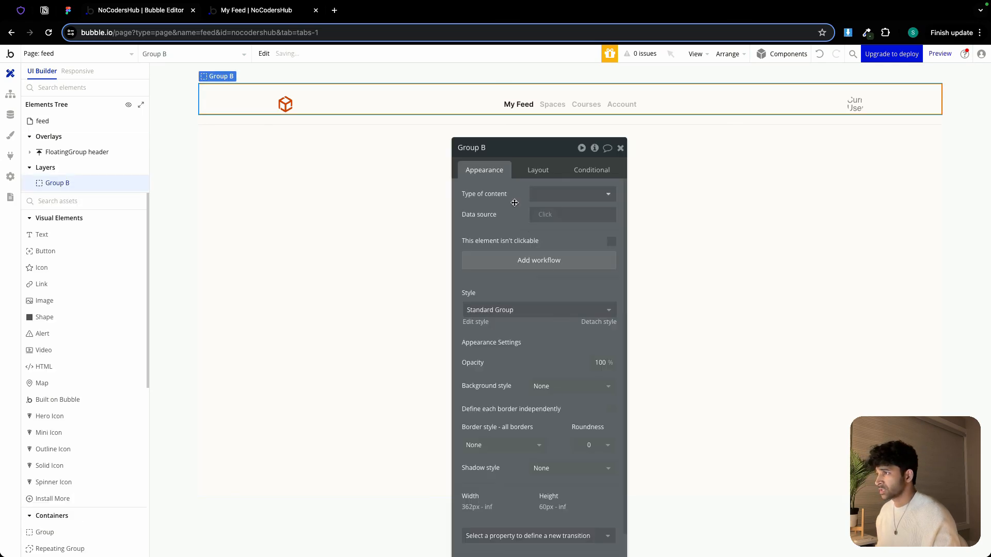
click(500, 154)
key(BackSpace)
text(My)
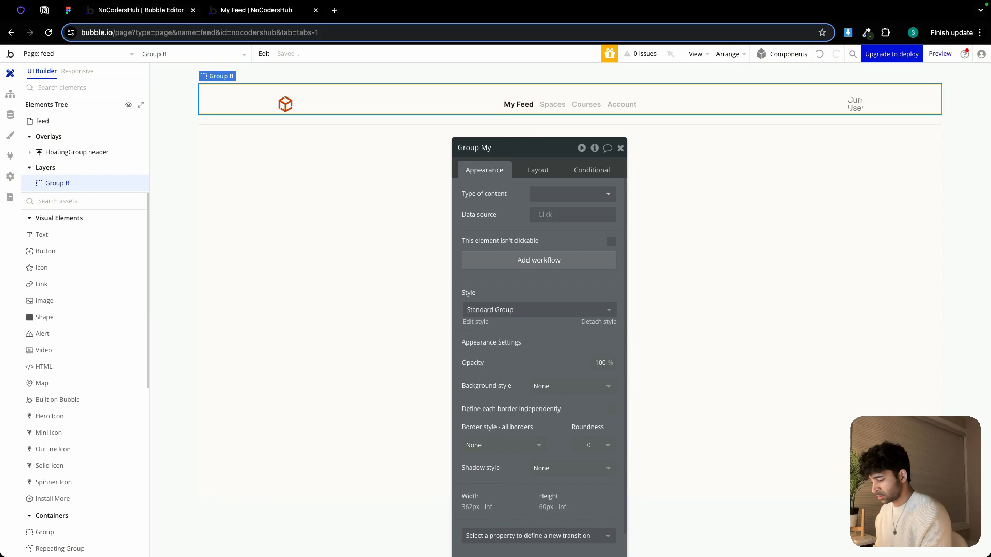
text( Feed)
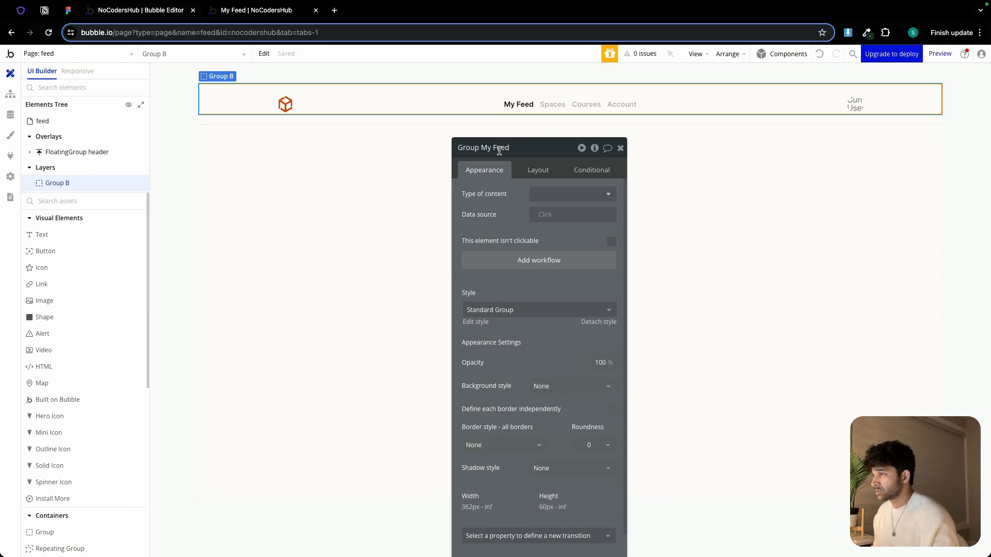
Set Group My Feed's minimum width to 476 px, taken from the Figma feed frame
scroll(532, 328, down, 3)
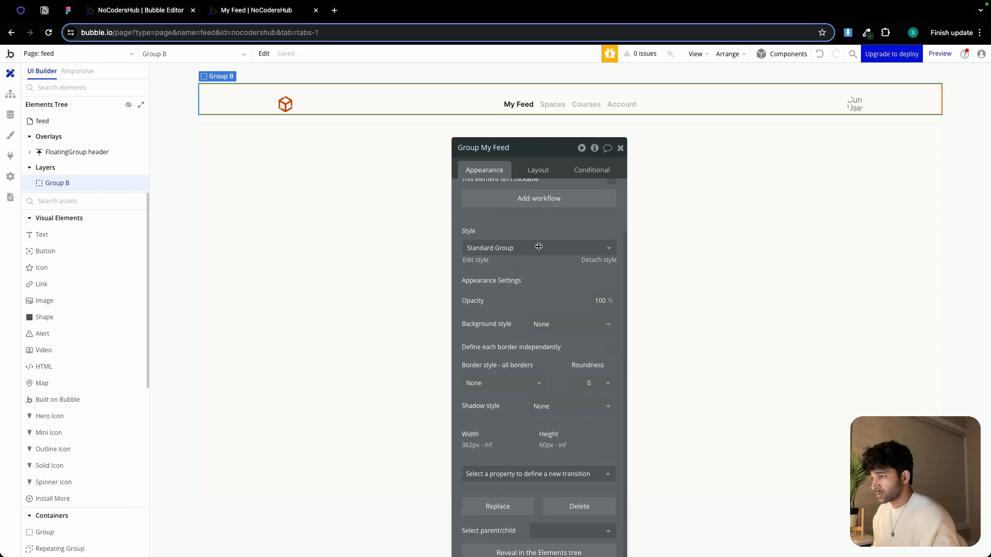
click(537, 171)
click(506, 364)
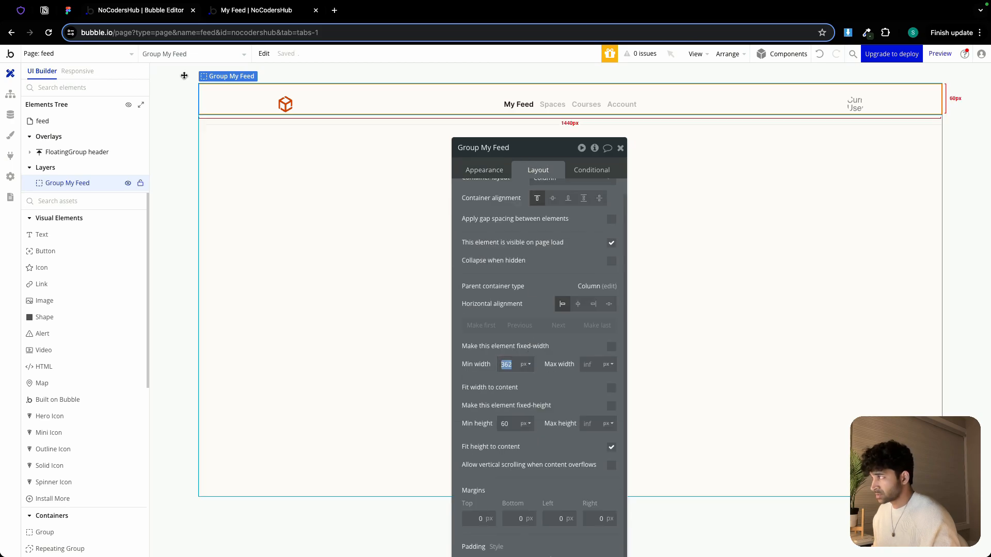
click(67, 10)
click(404, 186)
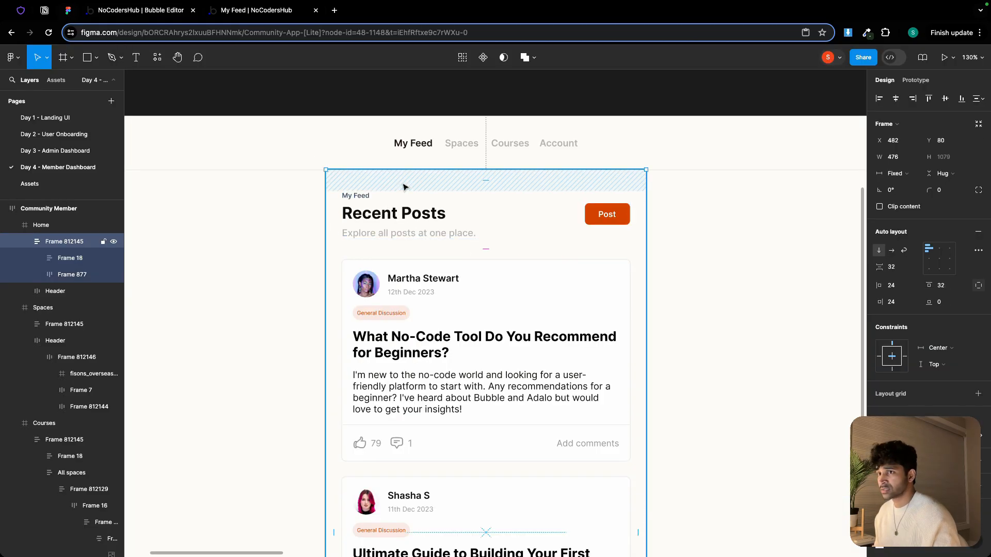
click(144, 9)
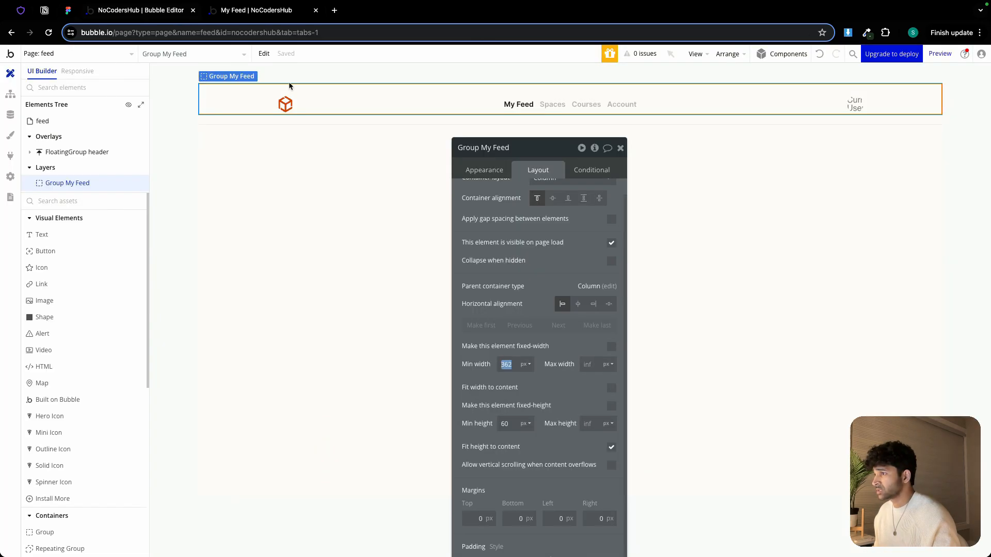
text(476)
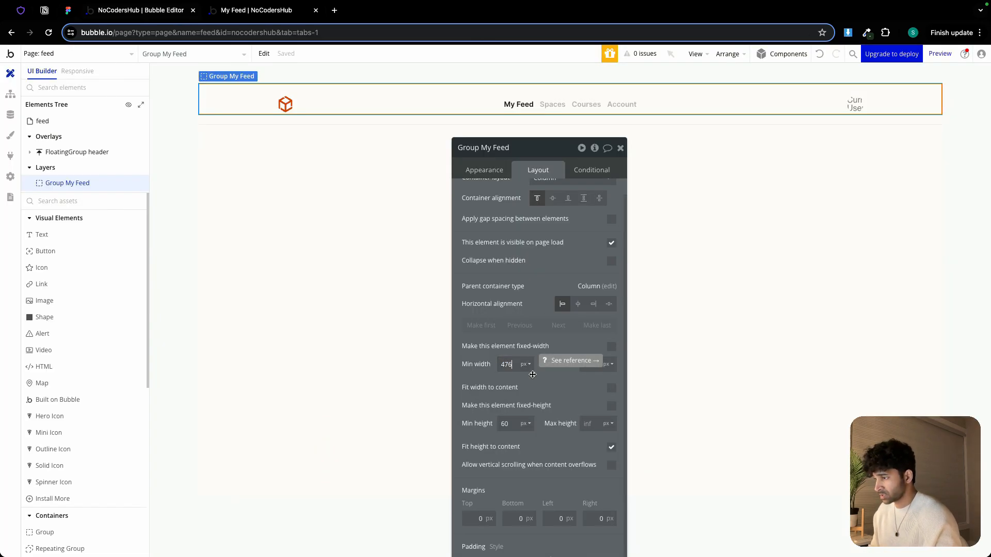
Set the group's minimum height to 0 px and turn off fit height to content
double_click(504, 425)
text(0)
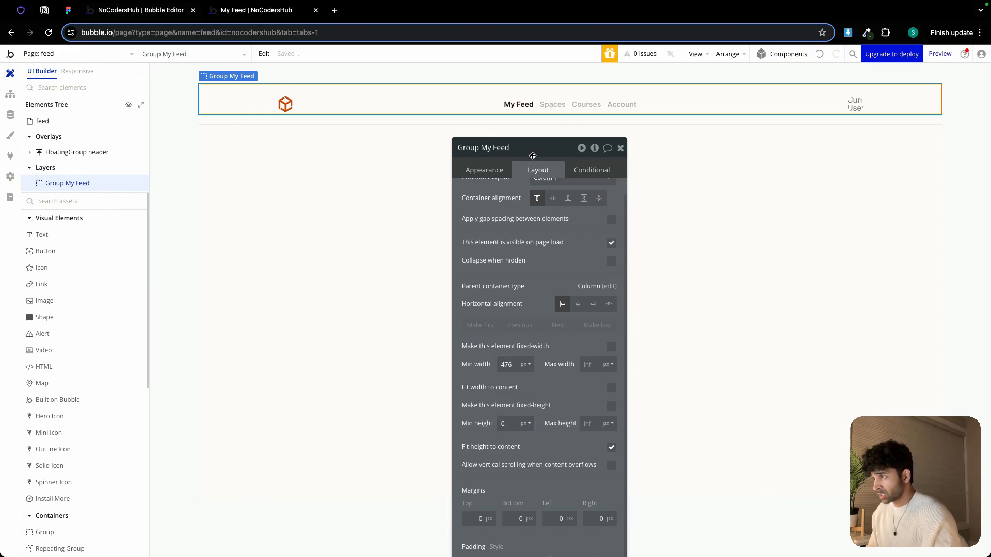
drag(537, 151, 549, 109)
click(623, 405)
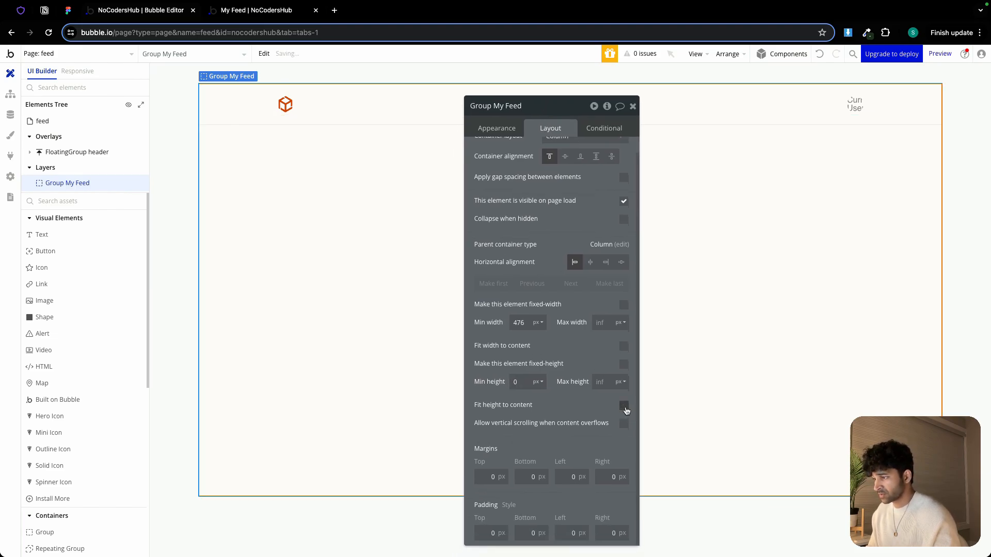
Center the group horizontally and set its width limits to 0 px minimum and 476 px maximum
click(591, 262)
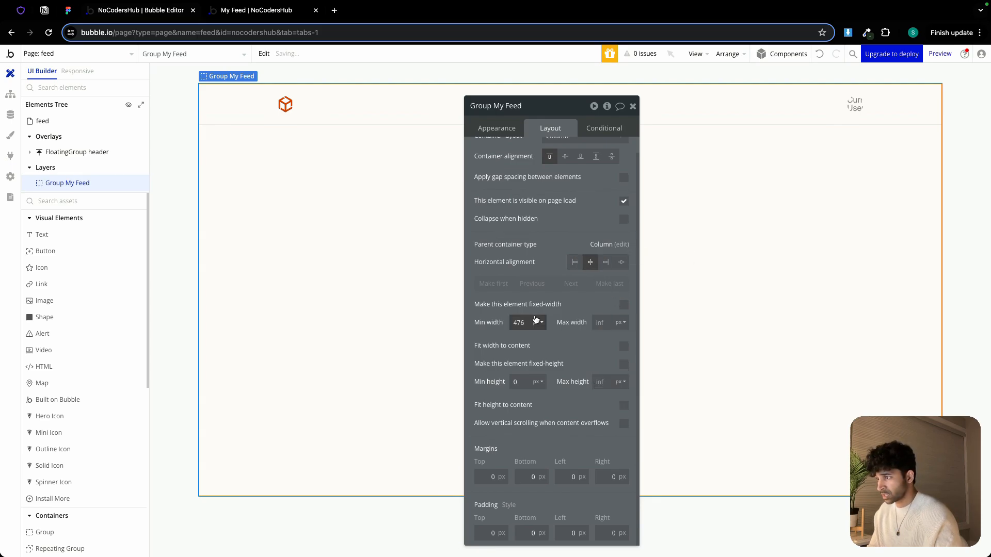
double_click(518, 322)
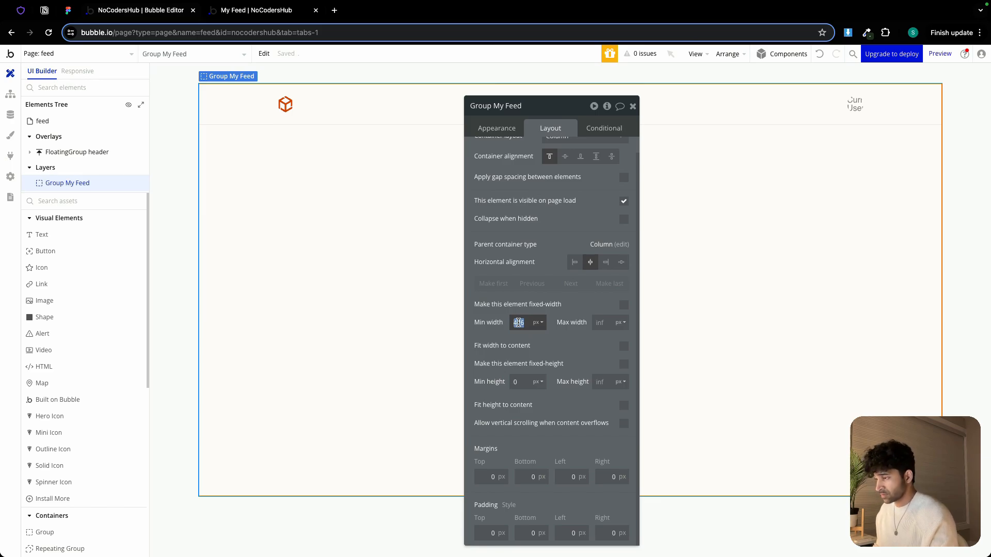
text(0)
click(601, 324)
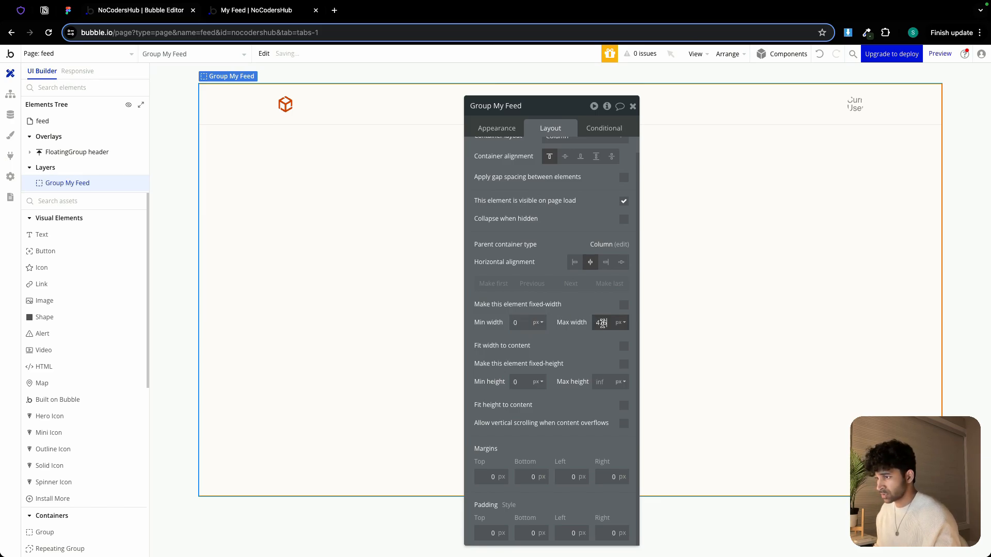
click(590, 305)
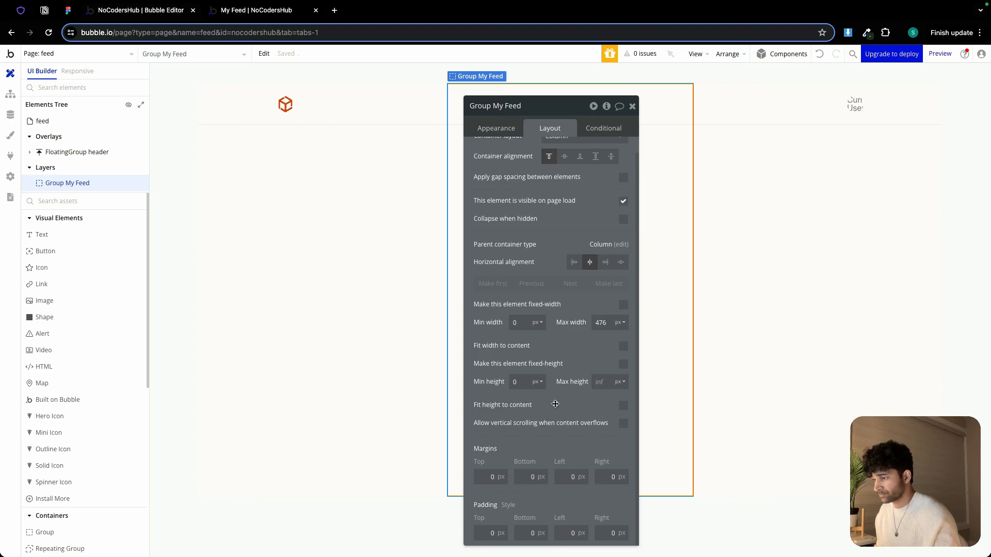
Give Group My Feed a top margin of 80 px and 32 px padding on all four sides
click(485, 474)
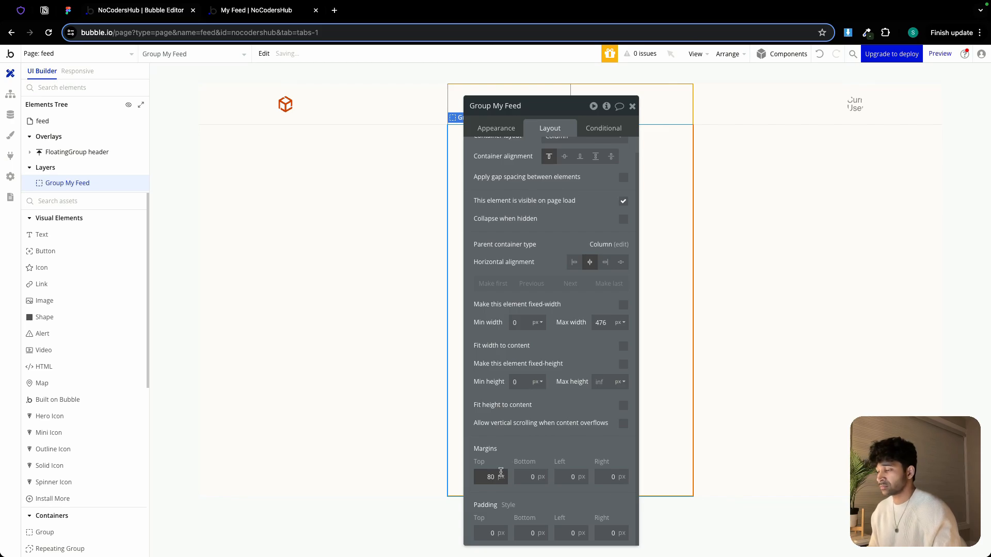
click(487, 533)
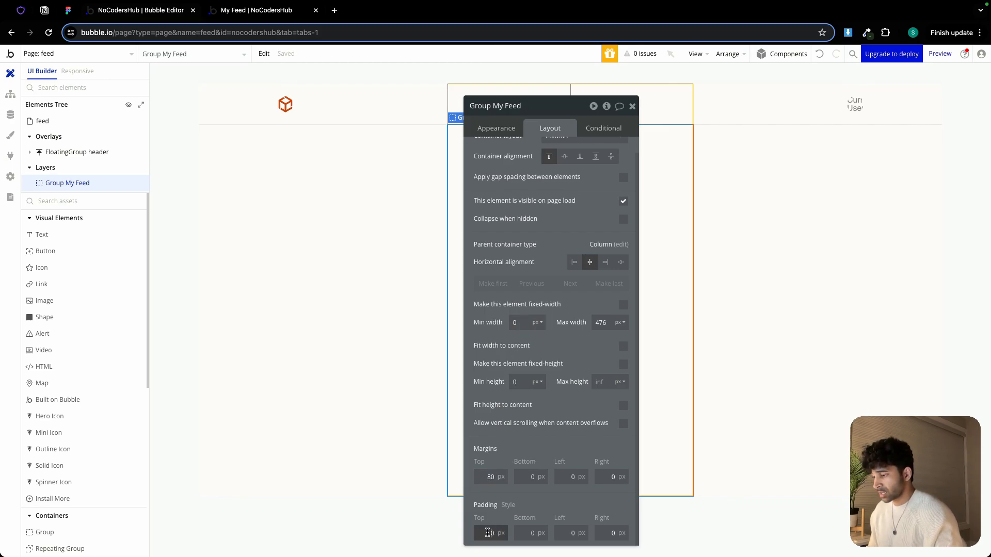
text(32)
key(Tab)
text(32)
key(Tab)
text(32)
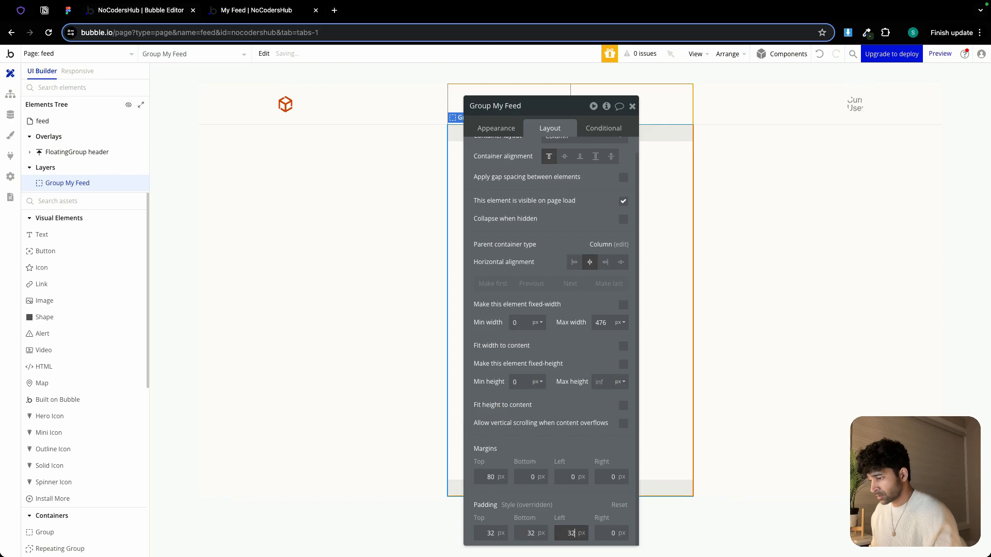
key(Tab)
text(32)
Turn on gap spacing between elements with a 24 px row gap, then close the property editor
click(623, 178)
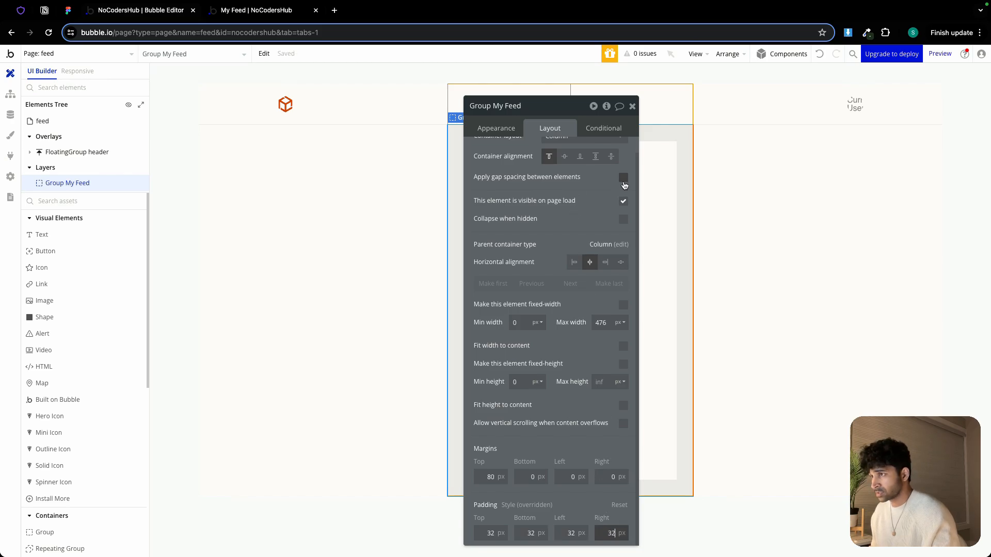
click(623, 192)
text(2)
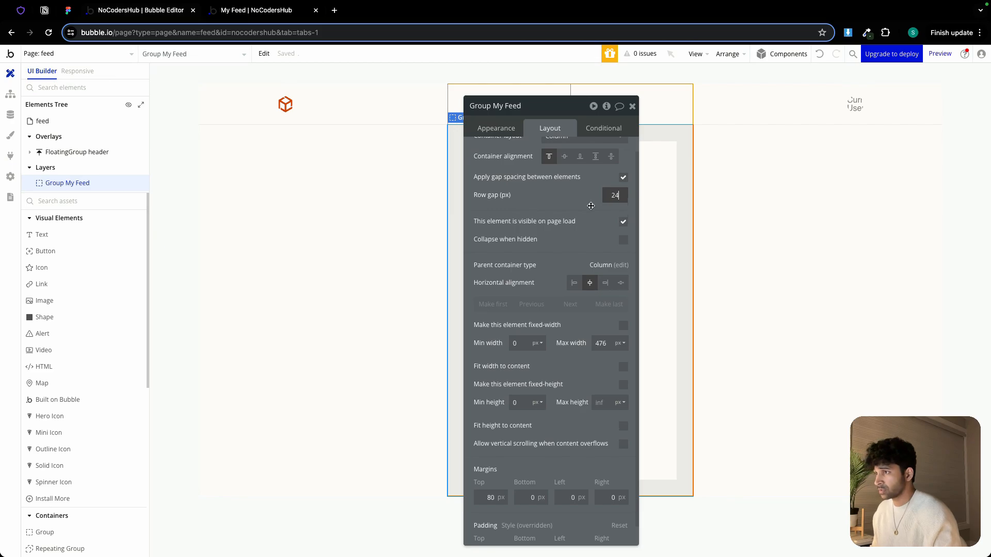
text(4)
click(632, 106)
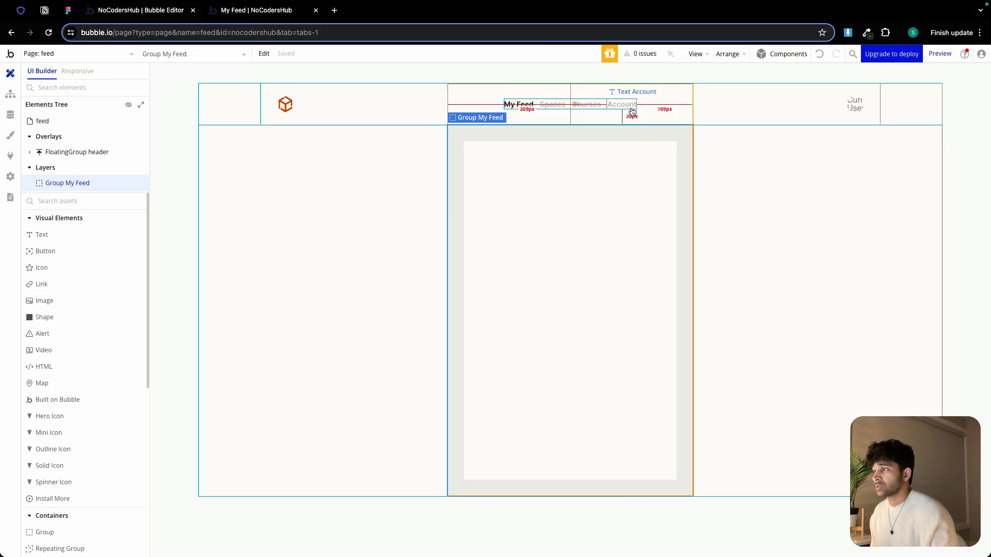
Paste the copied heading group inside Group My Feed
double_click(517, 181)
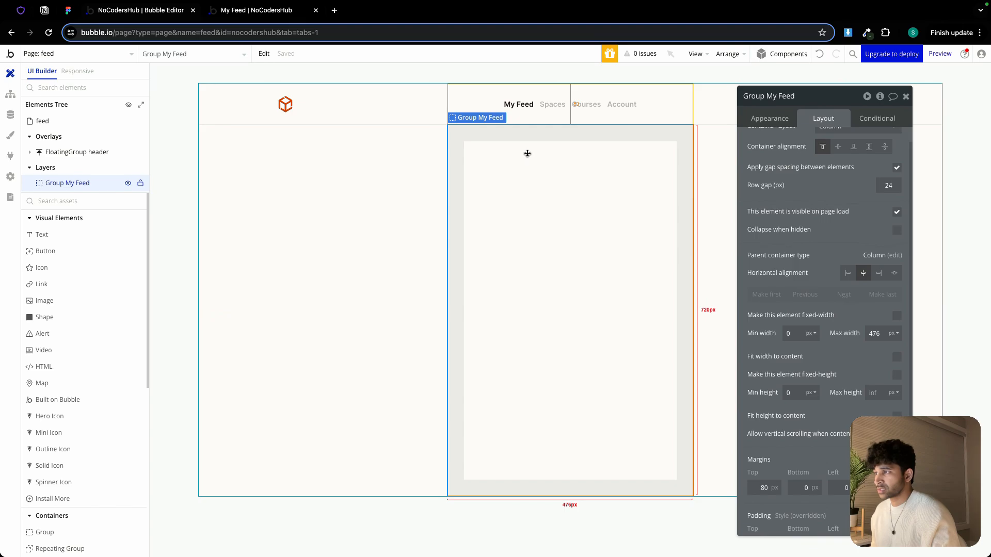
right_click(496, 154)
mouse_move(533, 234)
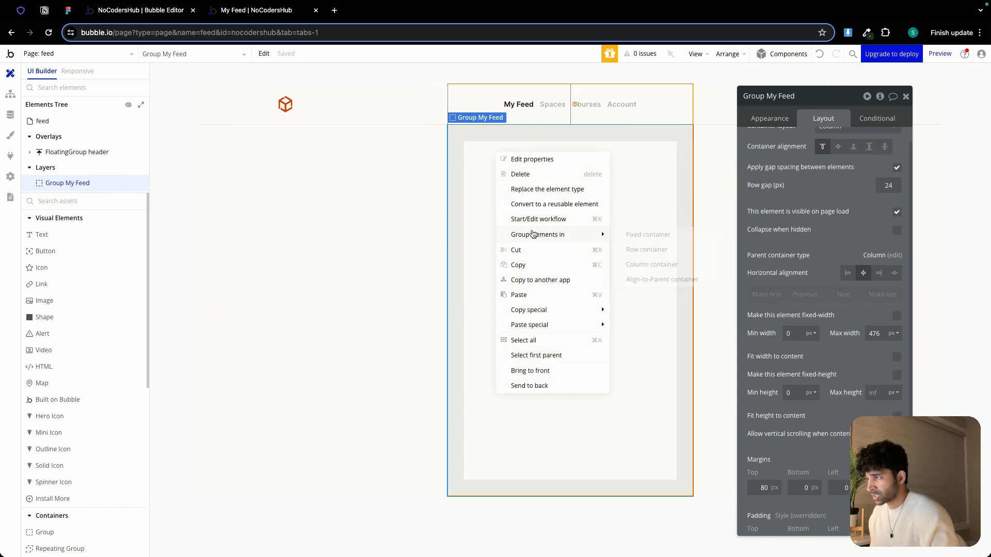
click(530, 296)
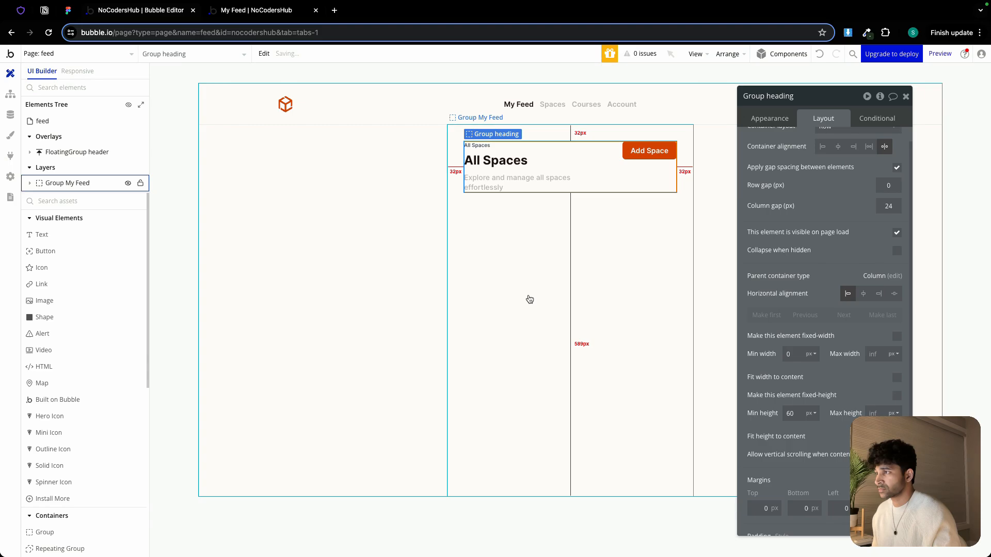
Change the small label text above the heading to My Feed
click(483, 147)
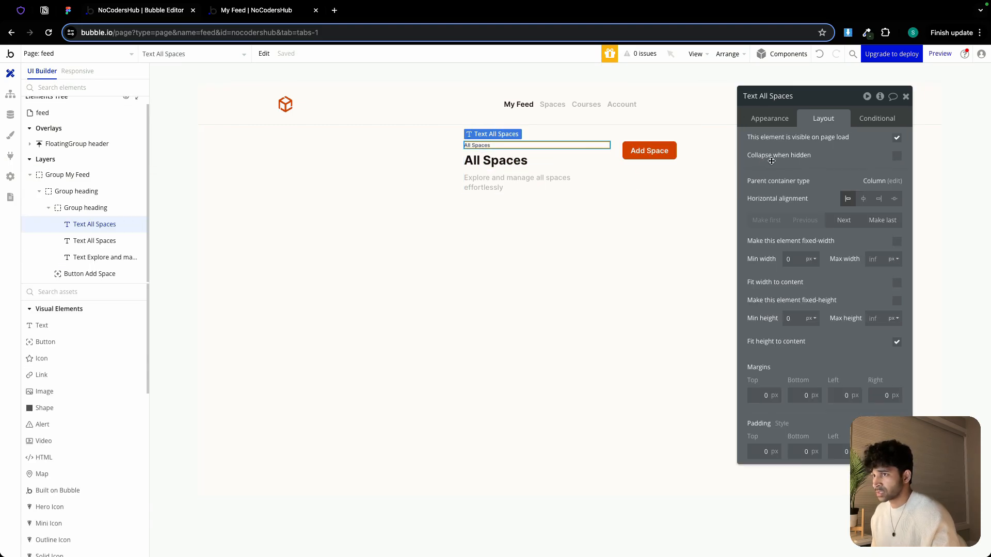
click(765, 123)
triple_click(783, 141)
text(My Feed)
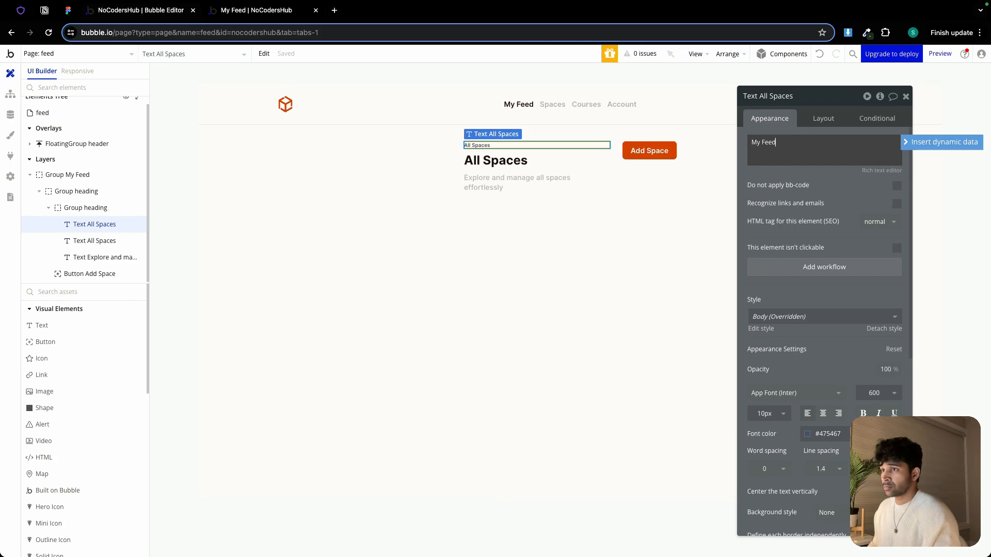
Change the large heading text to Recent Posts, checking the wording against the Figma design
click(508, 158)
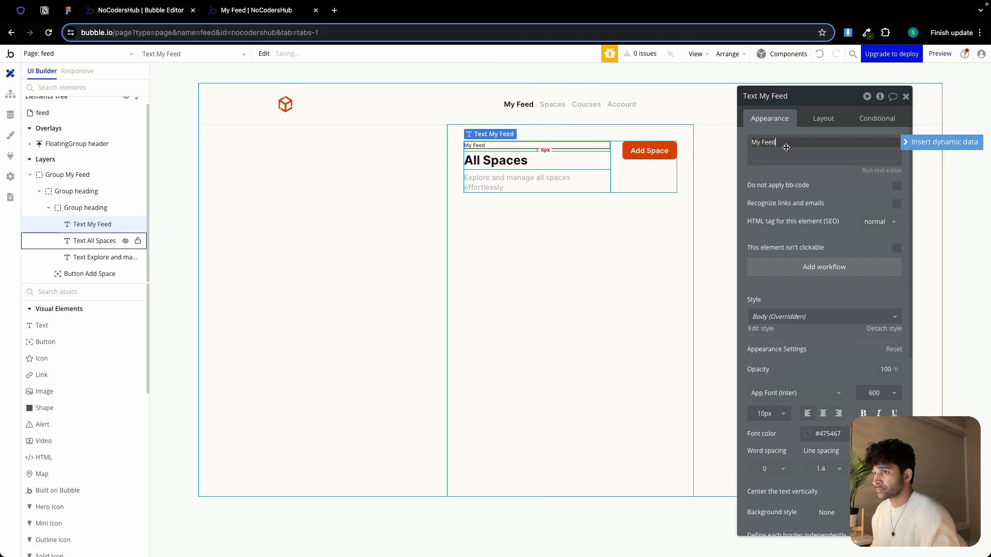
triple_click(791, 148)
click(68, 12)
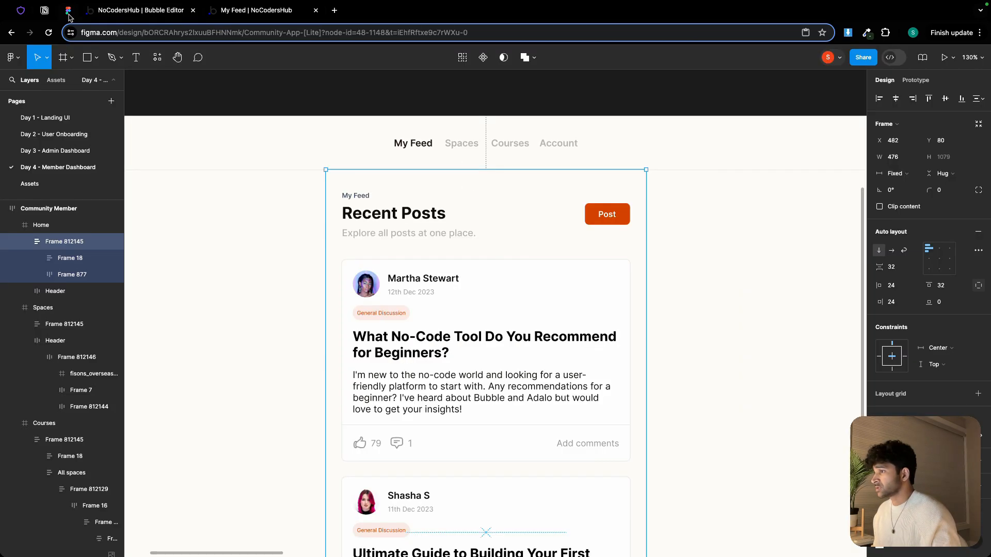
click(150, 10)
triple_click(786, 147)
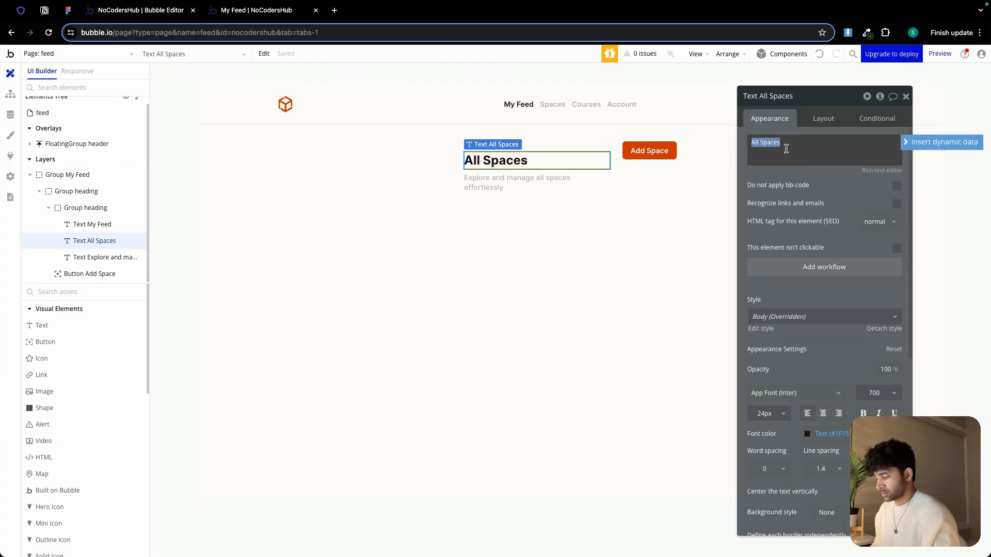
text(Recent Posts)
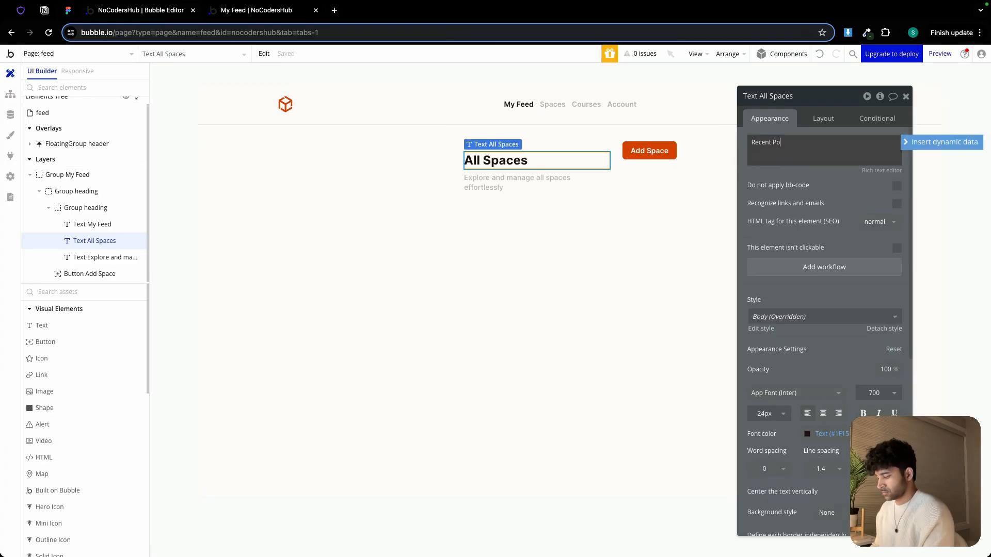
Copy the subtitle from the Figma design and paste it as the description text: Explore all posts at one place
click(72, 11)
double_click(378, 231)
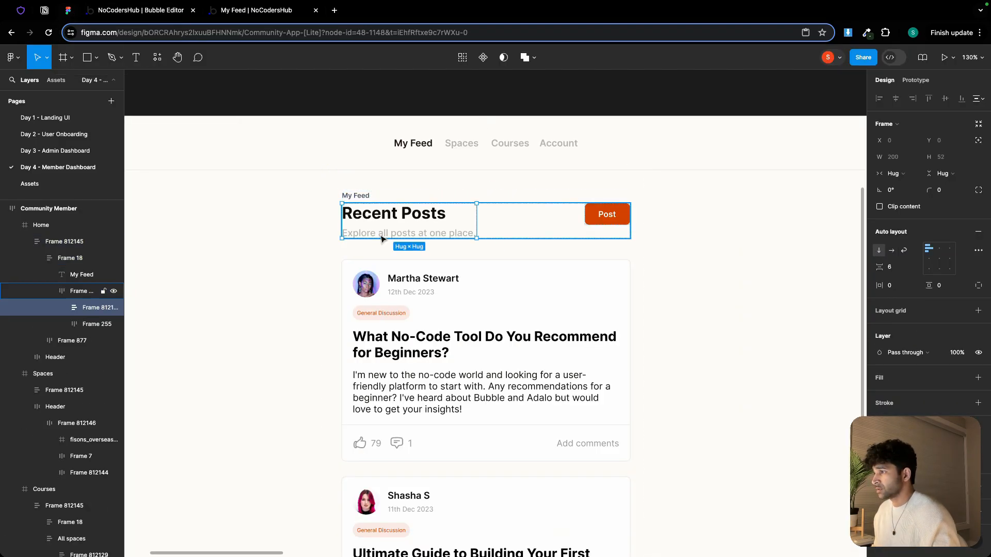
double_click(380, 233)
key(ctrl+c)
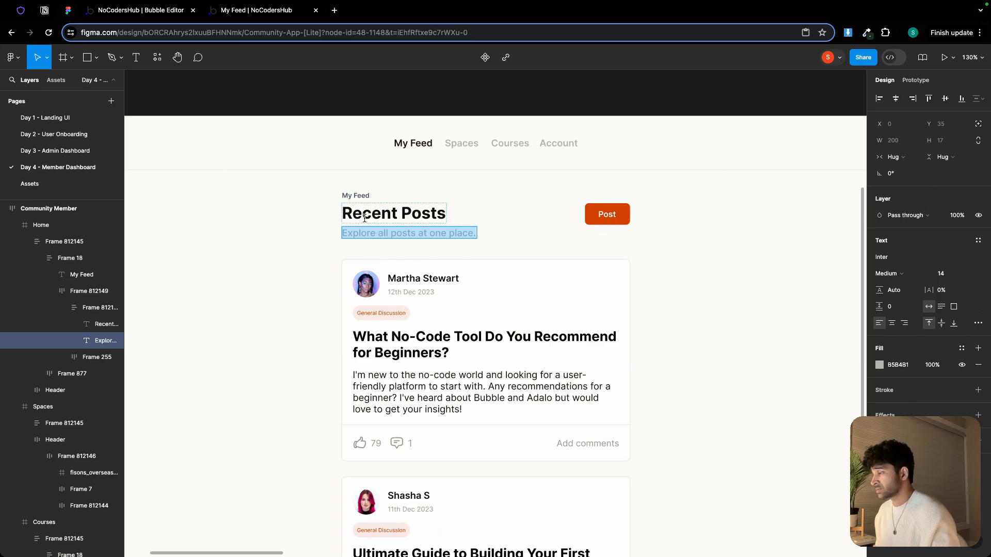
click(154, 11)
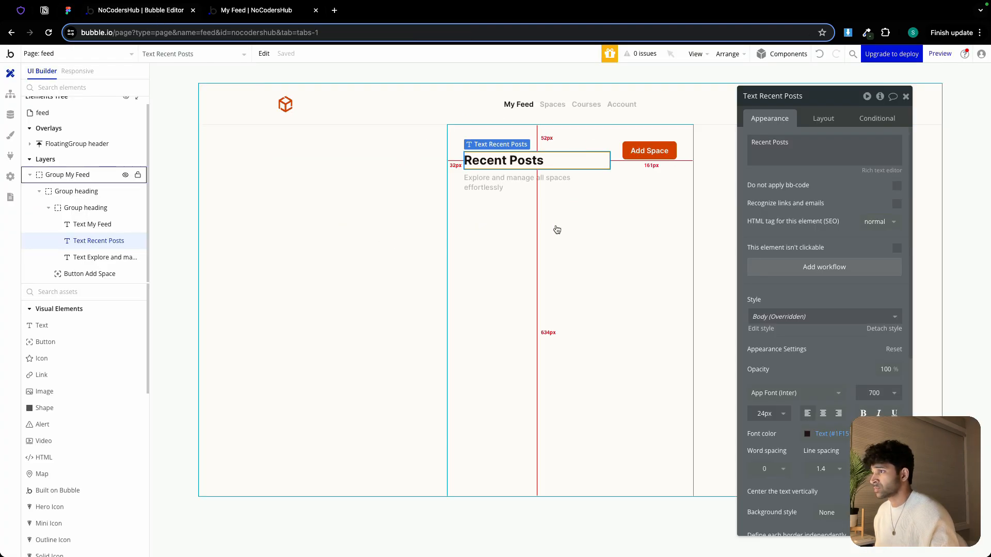
double_click(505, 183)
key(ctrl+v)
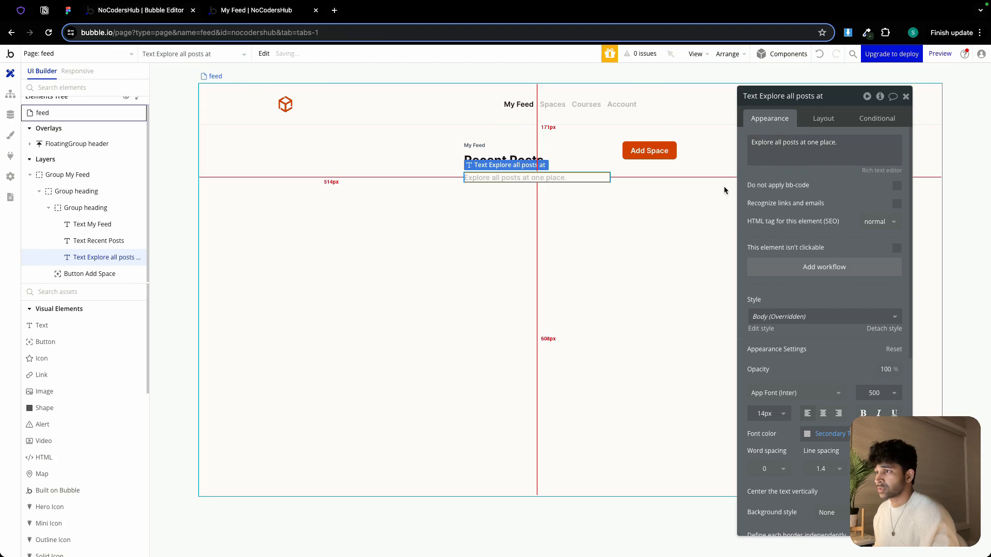
Select the heading button and set its label to New Post
click(640, 178)
click(646, 152)
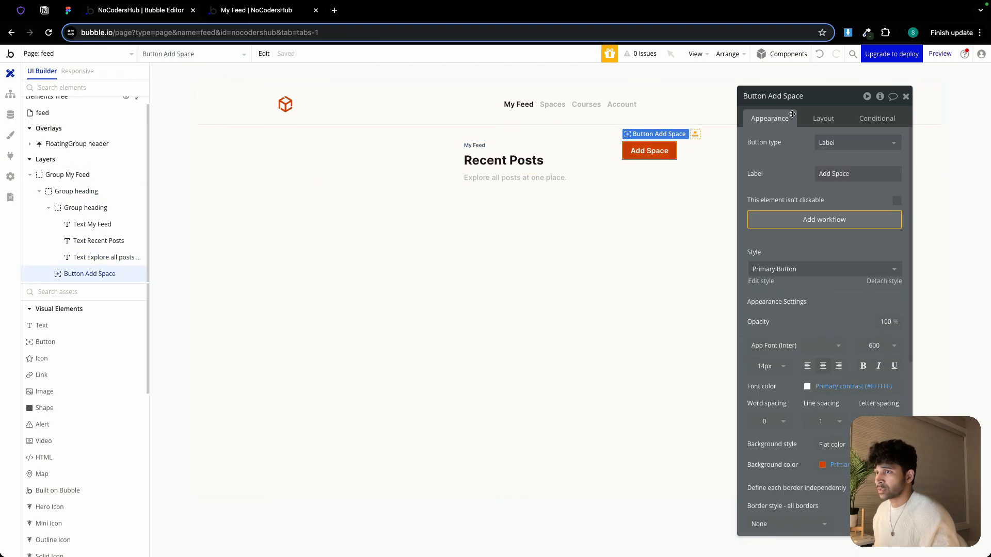
click(840, 171)
text(N)
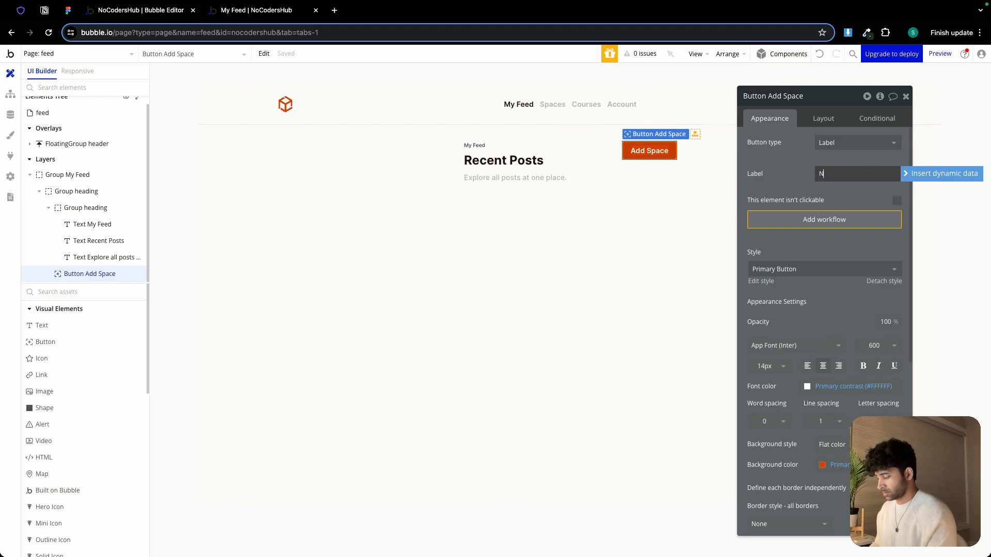
text(ew Post)
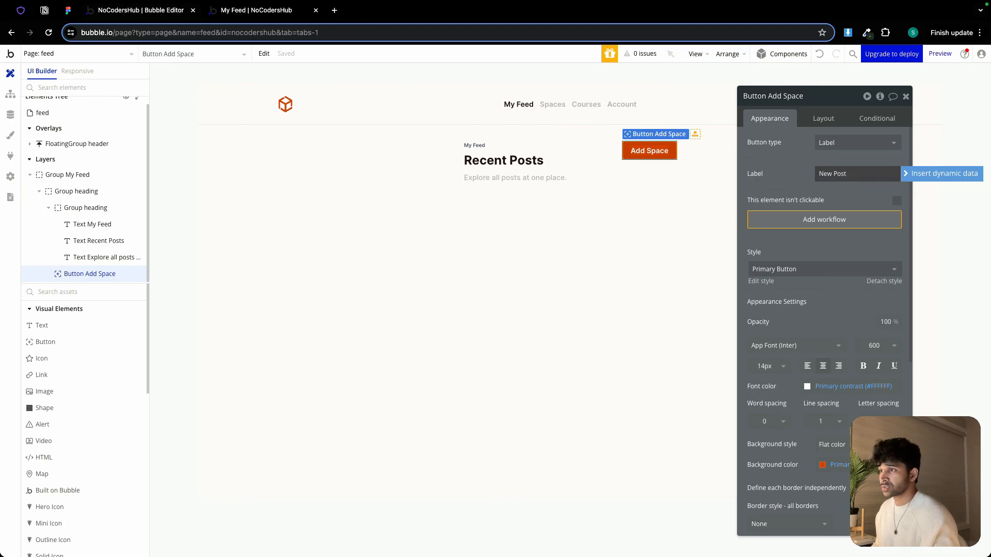
Switch the button type to Label and icon and choose the Mode_edit_outline icon
click(845, 143)
click(840, 206)
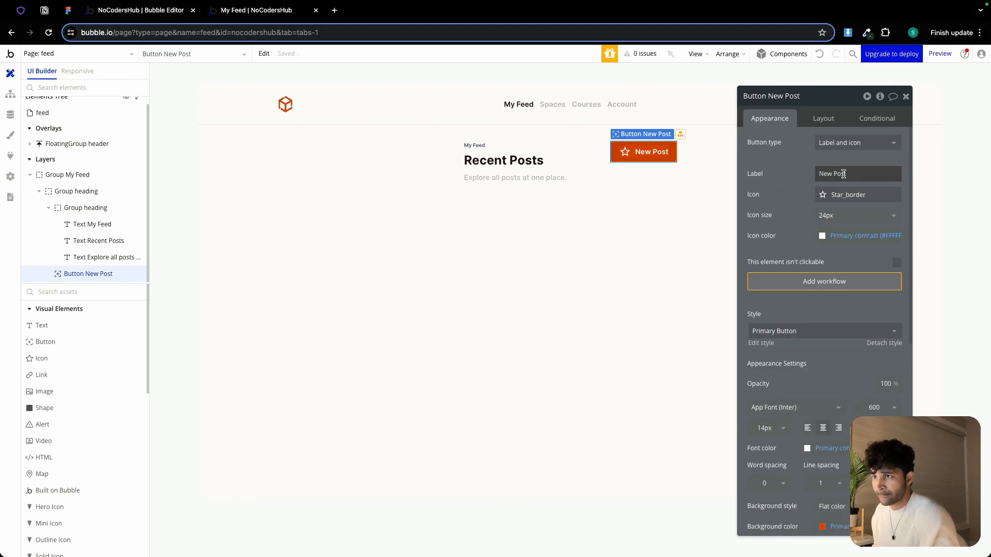
click(845, 196)
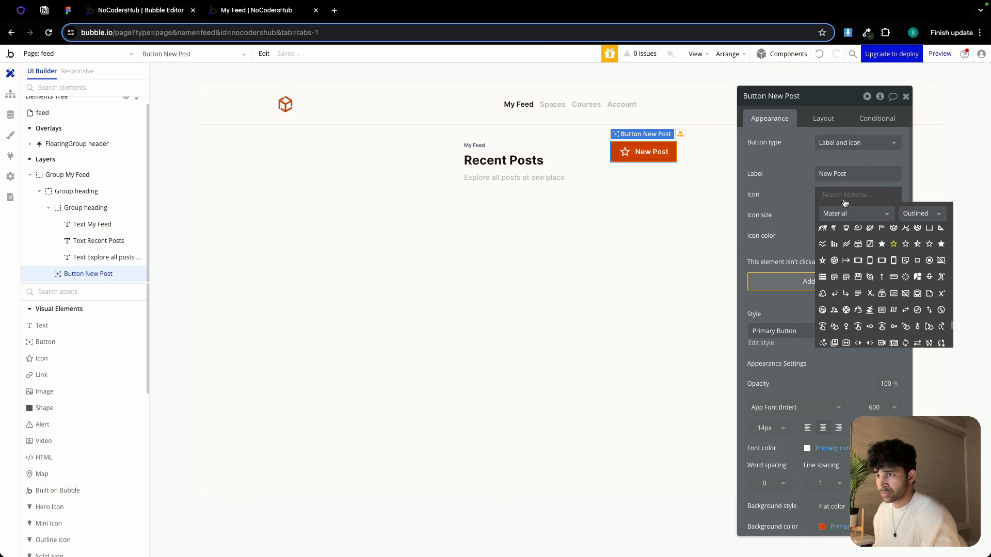
text(edit)
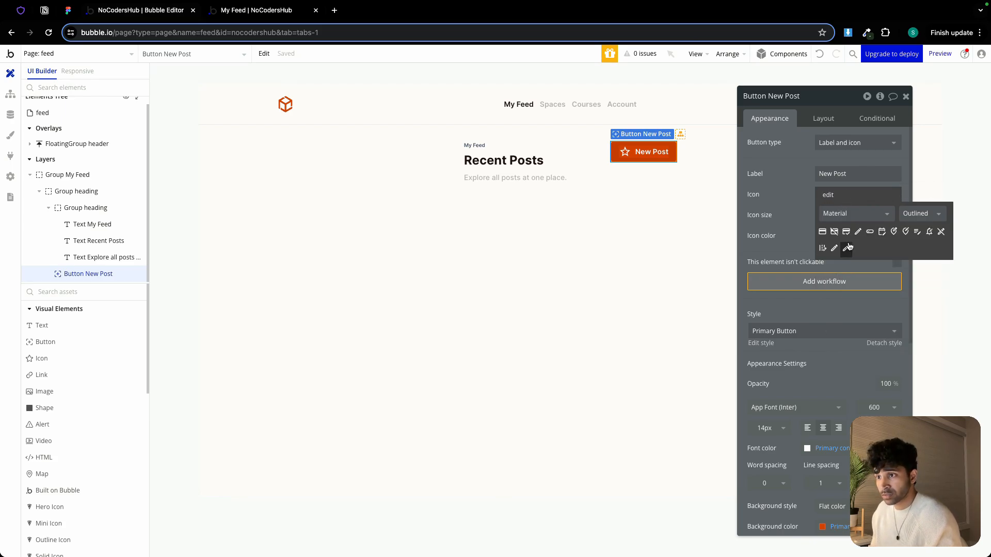
click(846, 249)
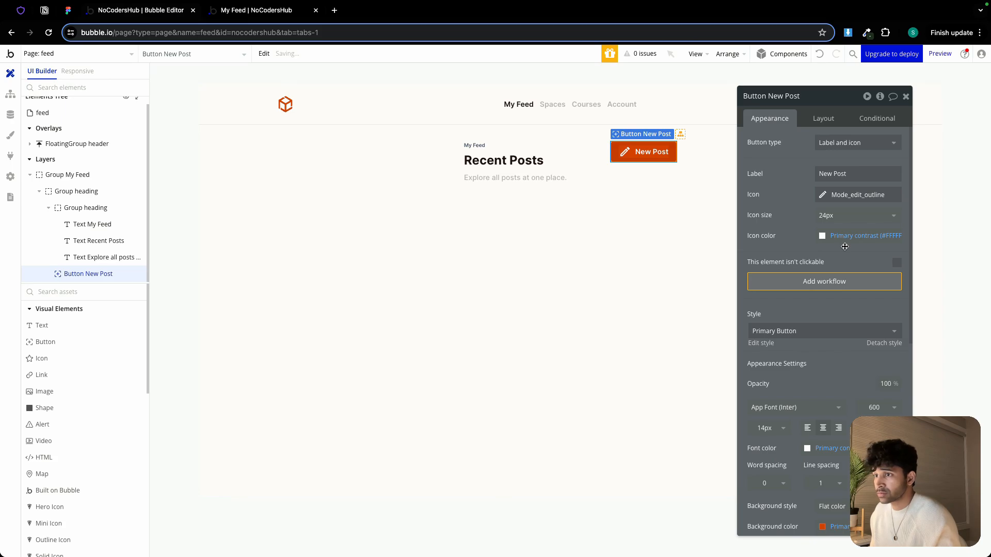
Set the button icon size to 16 px and reselect Group My Feed
click(838, 218)
click(837, 279)
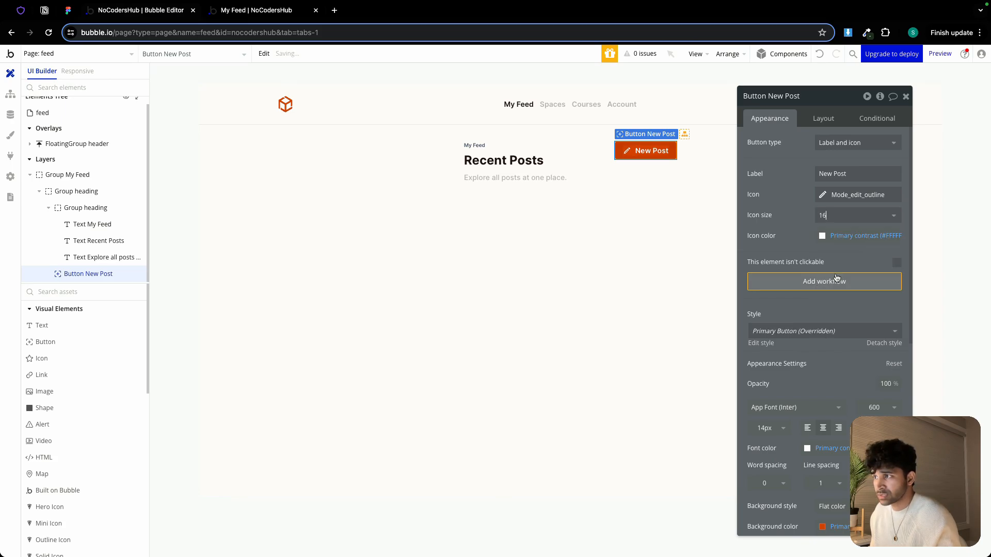
click(656, 220)
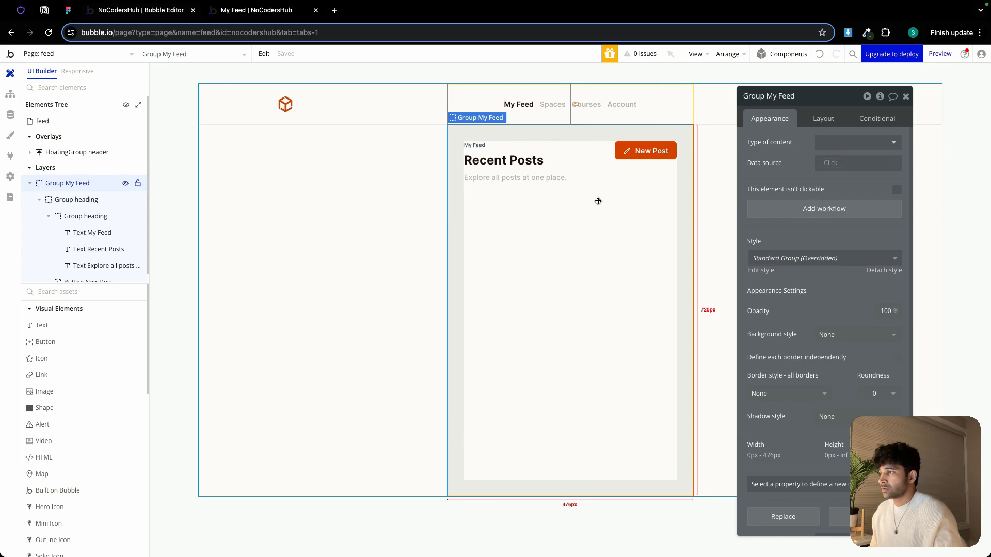
Examine the post cards layout in the Figma feed design before building the posts list
click(67, 11)
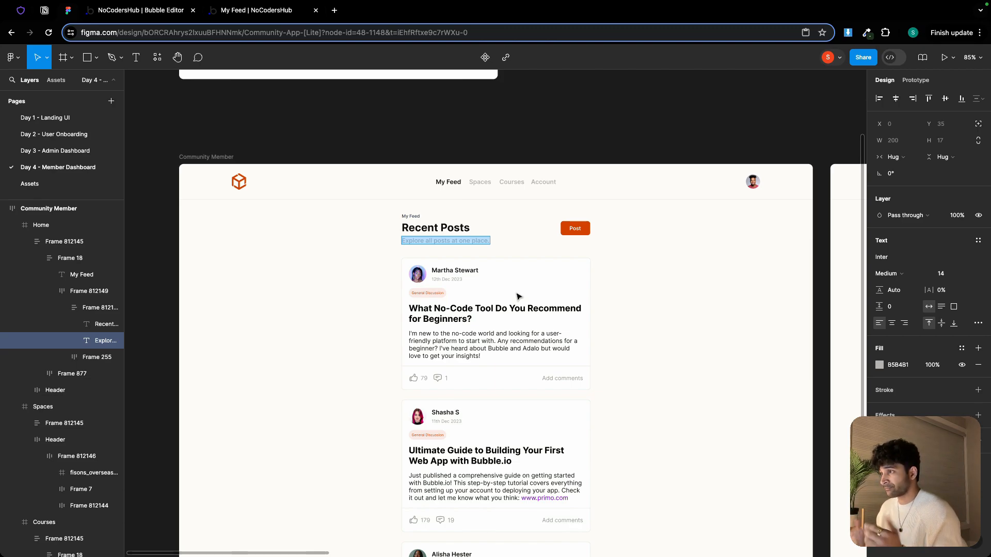
key(Escape)
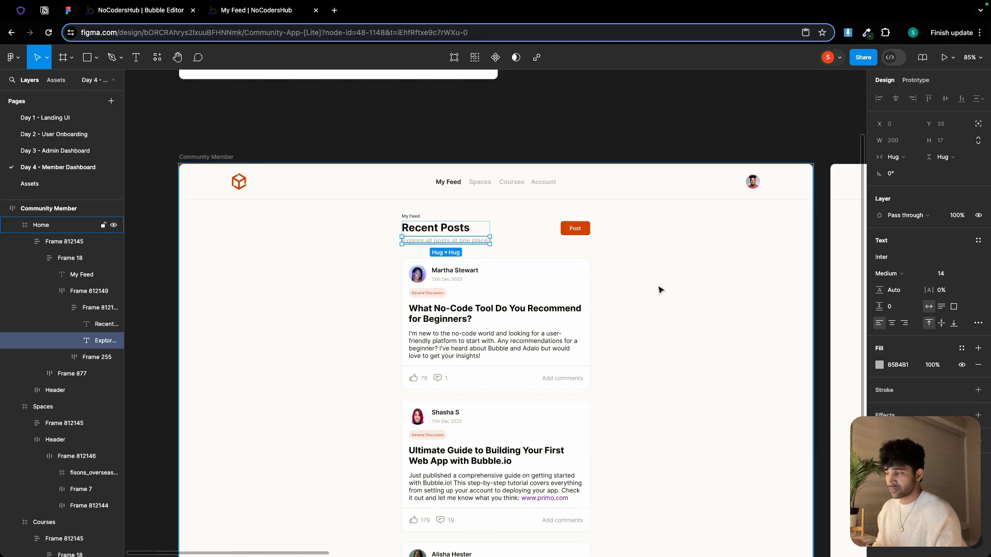
click(660, 290)
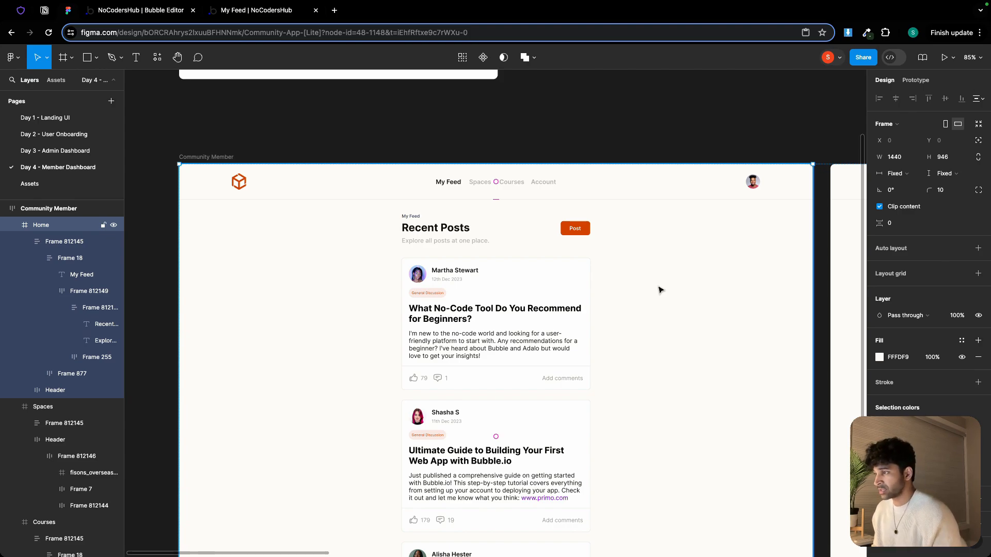
scroll(497, 312, up, 8)
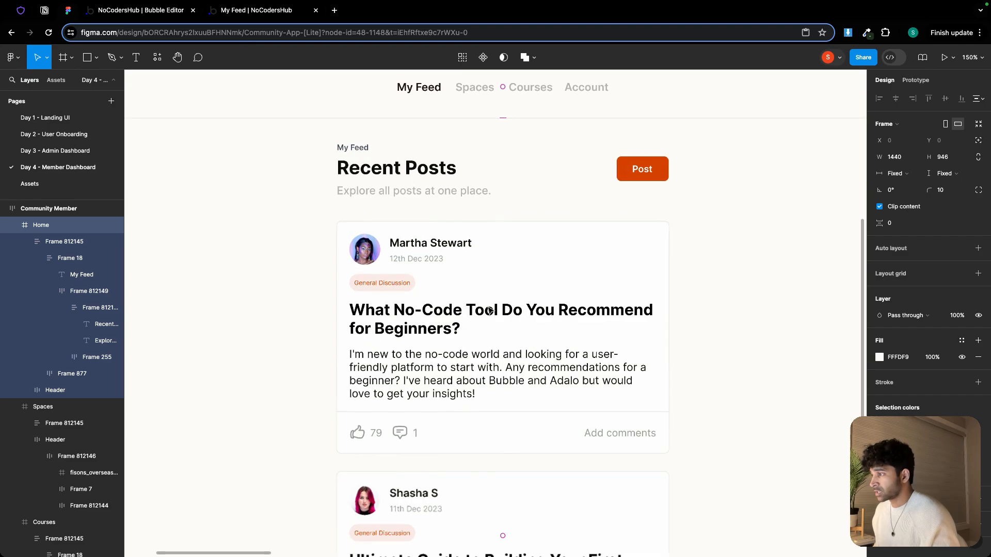
scroll(513, 274, down, 3)
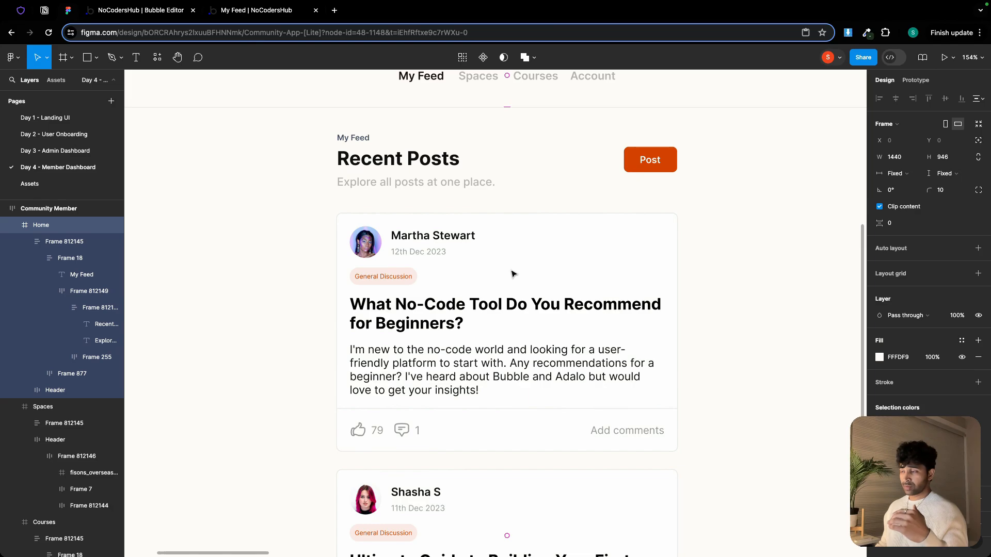
click(131, 12)
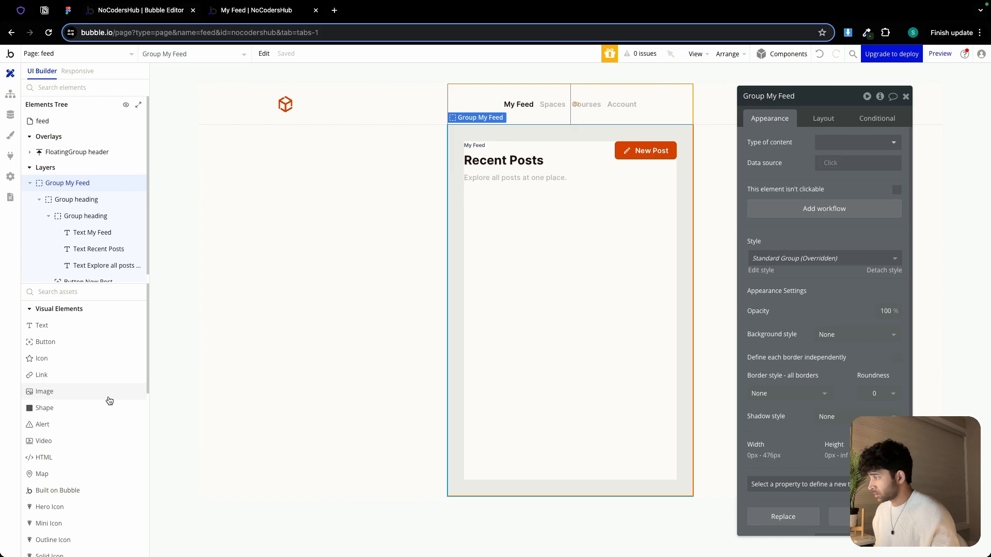
scroll(88, 484, down, 5)
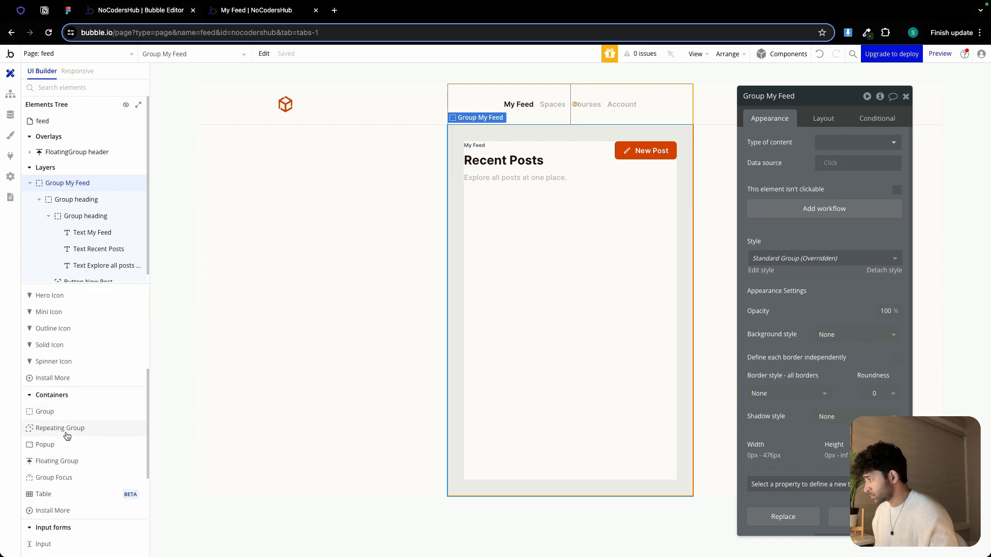
Add a repeating group below the heading inside Group My Feed and set its content type to Post
click(62, 429)
click(479, 276)
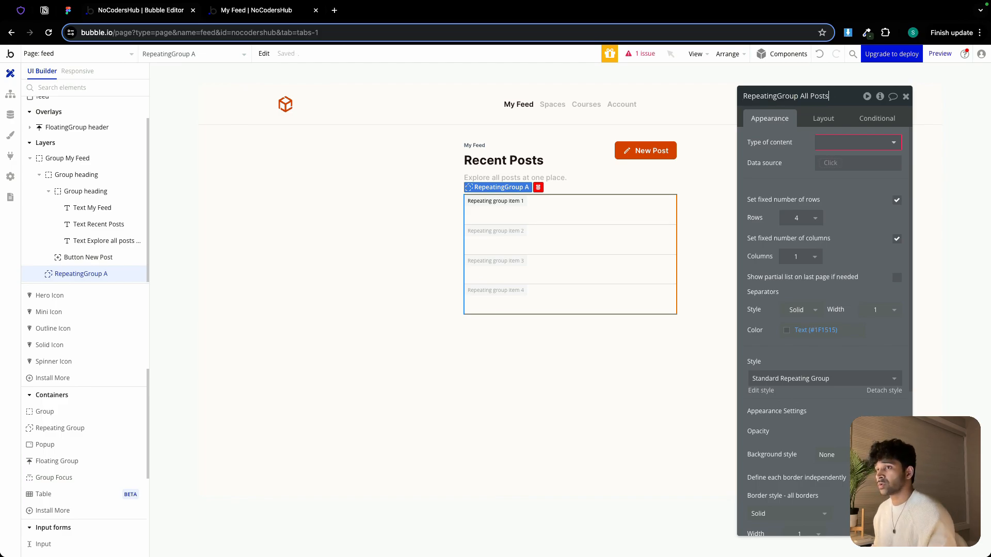
click(878, 143)
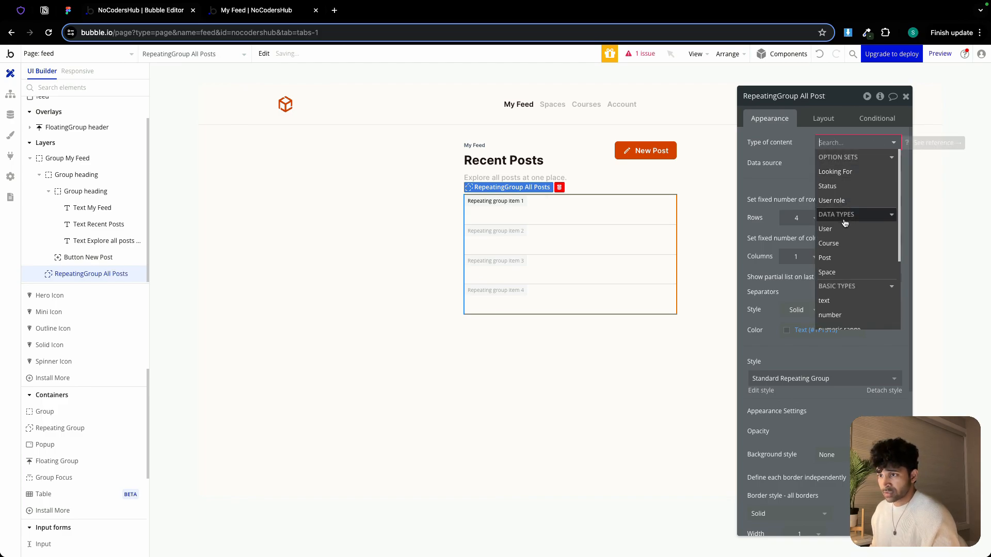
click(836, 258)
Set the repeating group's data source to a search for Posts
click(835, 165)
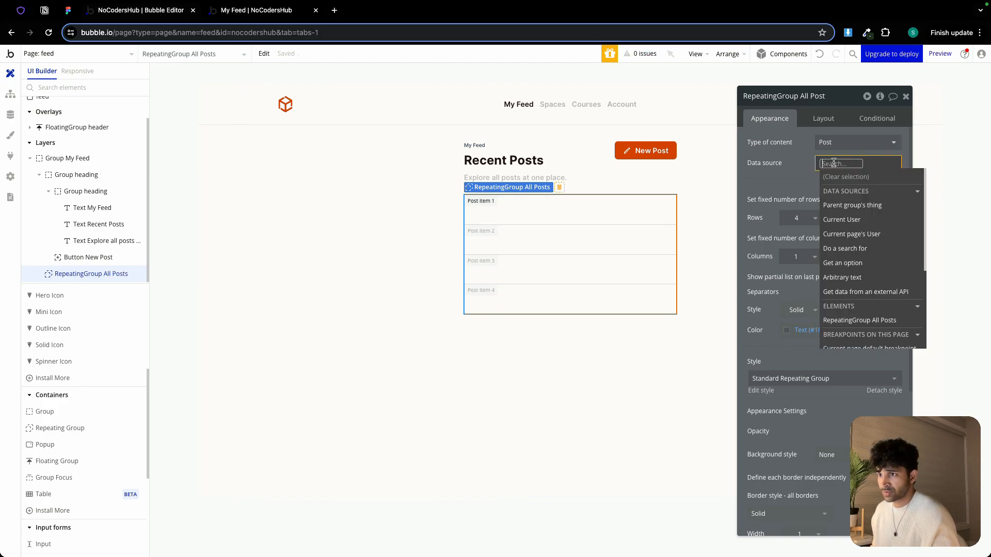
click(860, 250)
click(666, 120)
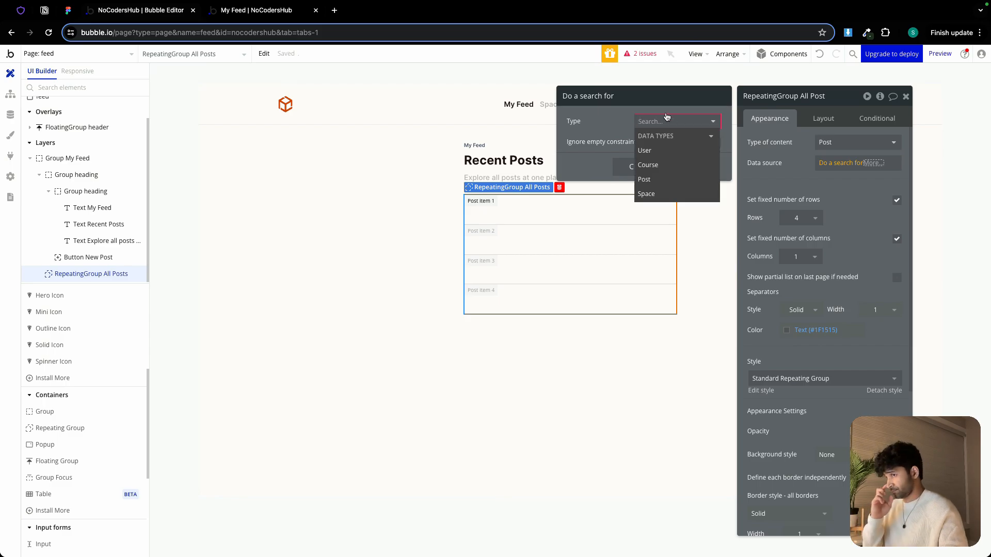
click(660, 180)
click(651, 148)
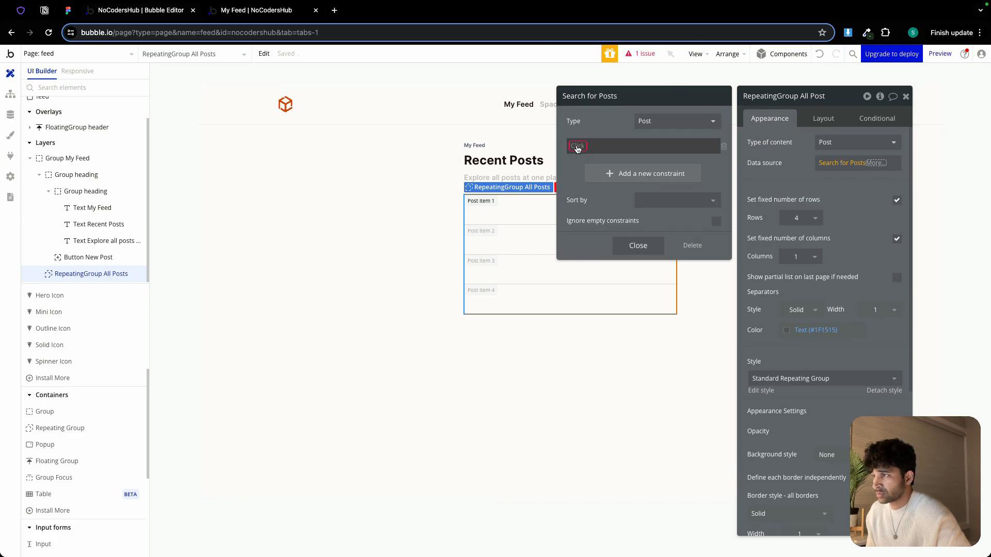
Add a search constraint: space_name is in Current User's enrolled_spaces
click(607, 146)
click(611, 204)
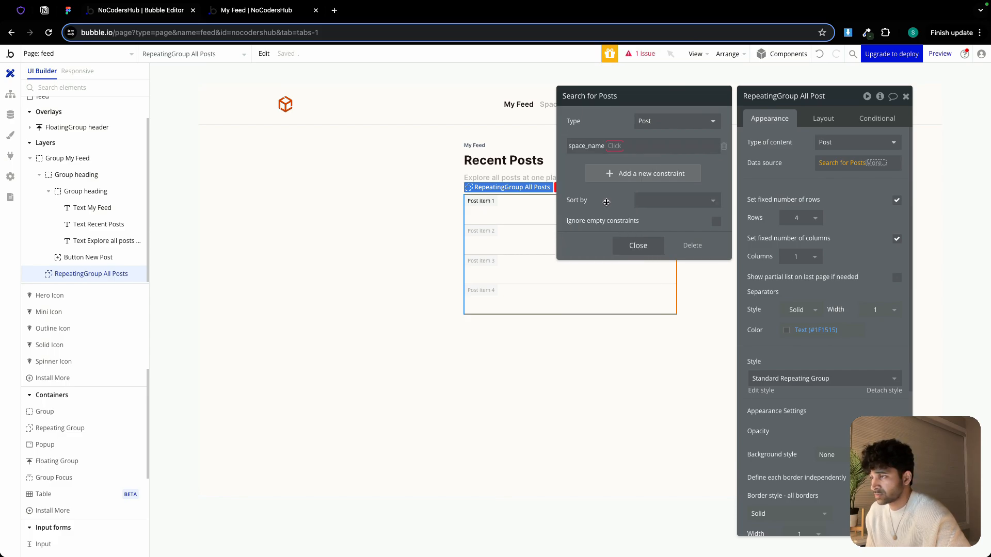
click(615, 147)
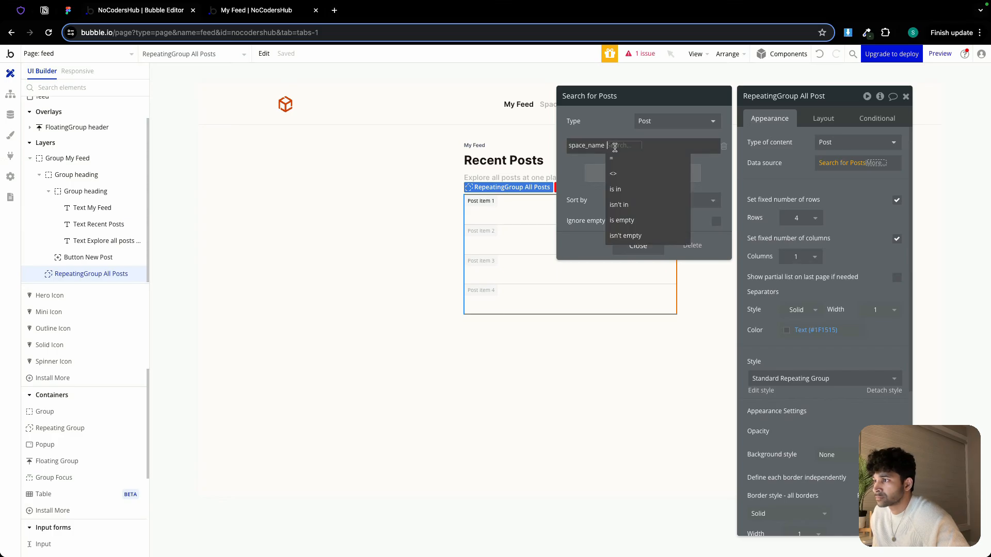
click(627, 190)
click(632, 147)
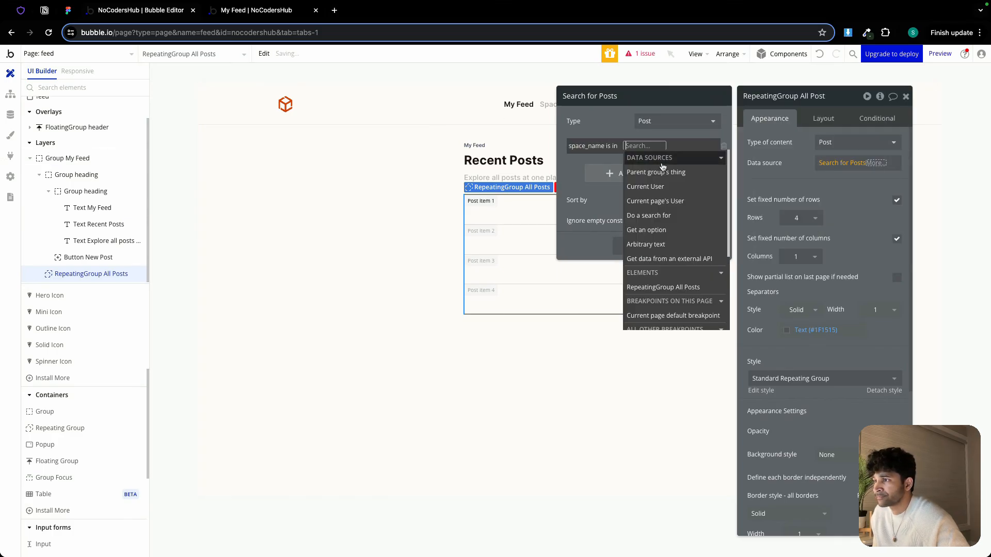
click(670, 188)
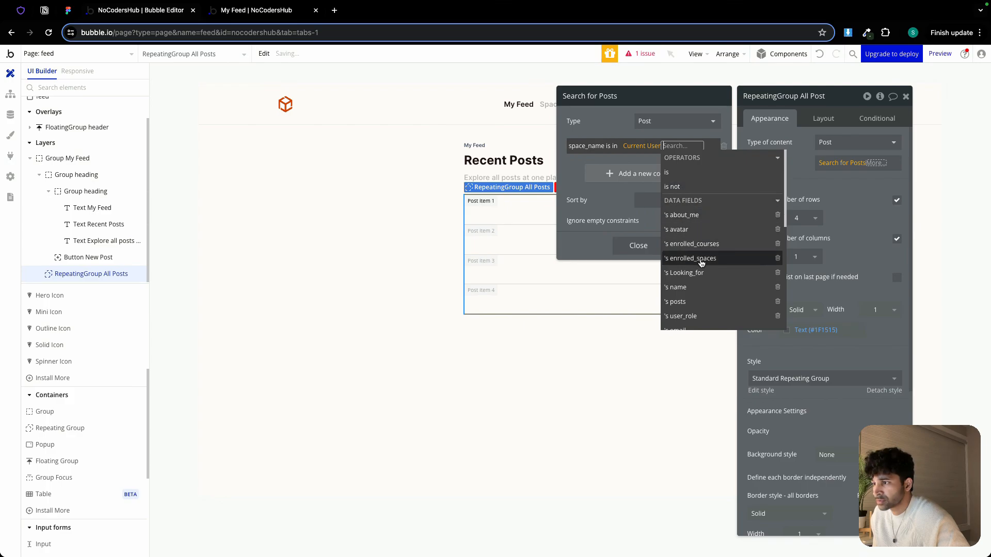
click(703, 265)
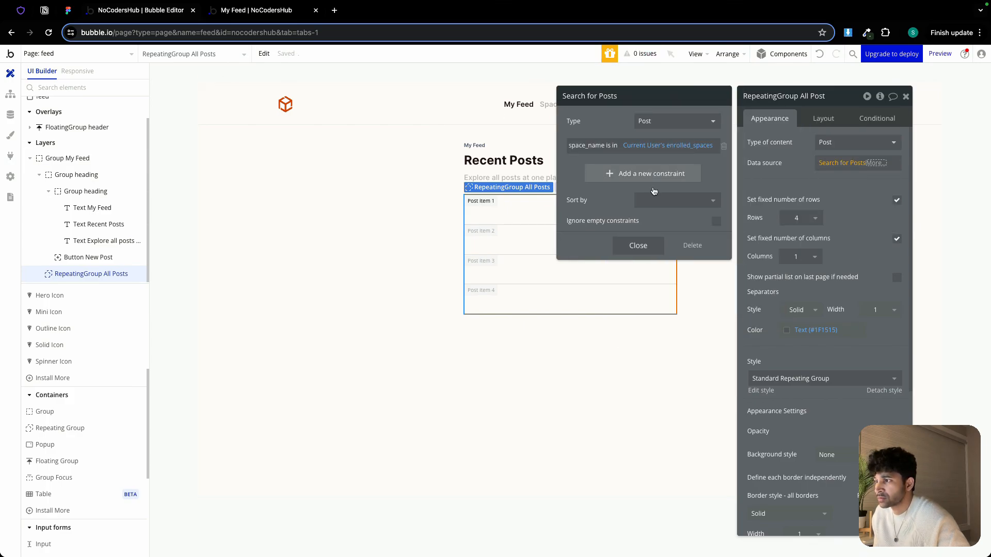
click(645, 248)
click(777, 190)
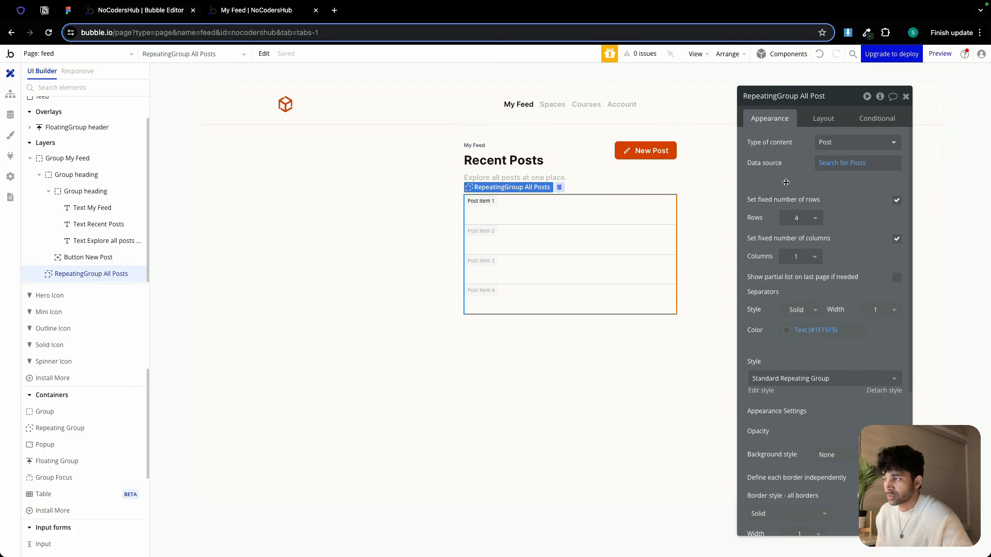
Turn off fixed number of rows and set the minimum row height to 100 %
click(896, 200)
double_click(831, 216)
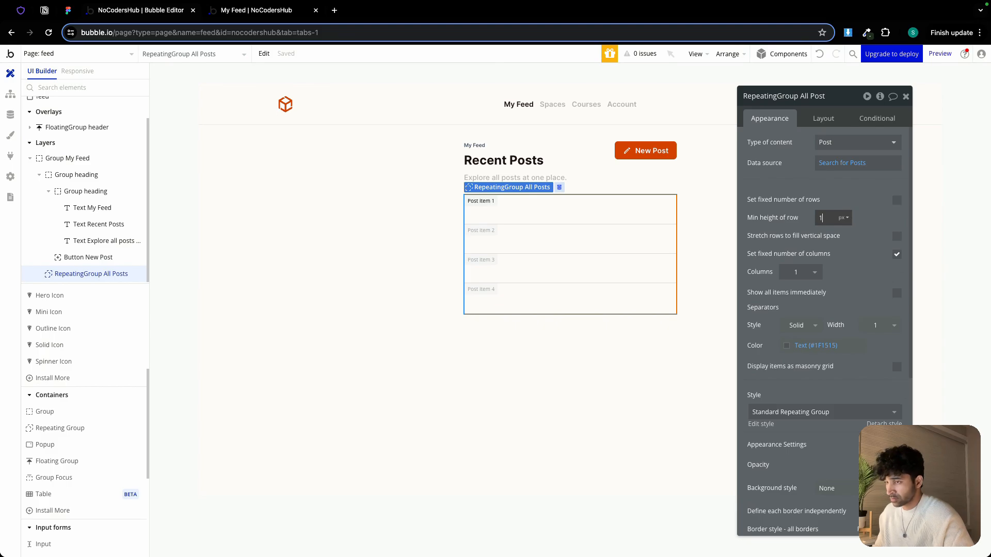
text(100)
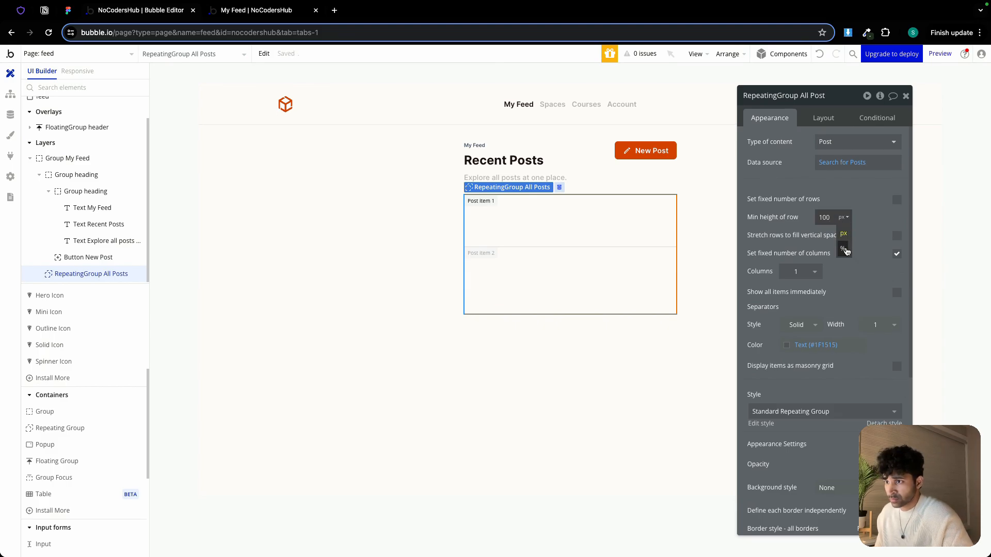
click(845, 250)
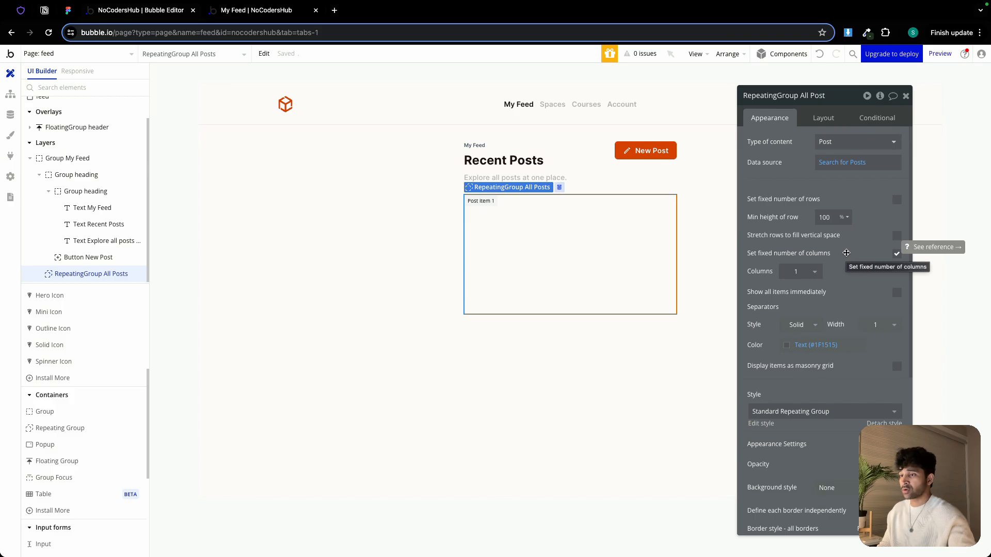
Set the separator width to 21 and its color to the Background color variable
double_click(880, 325)
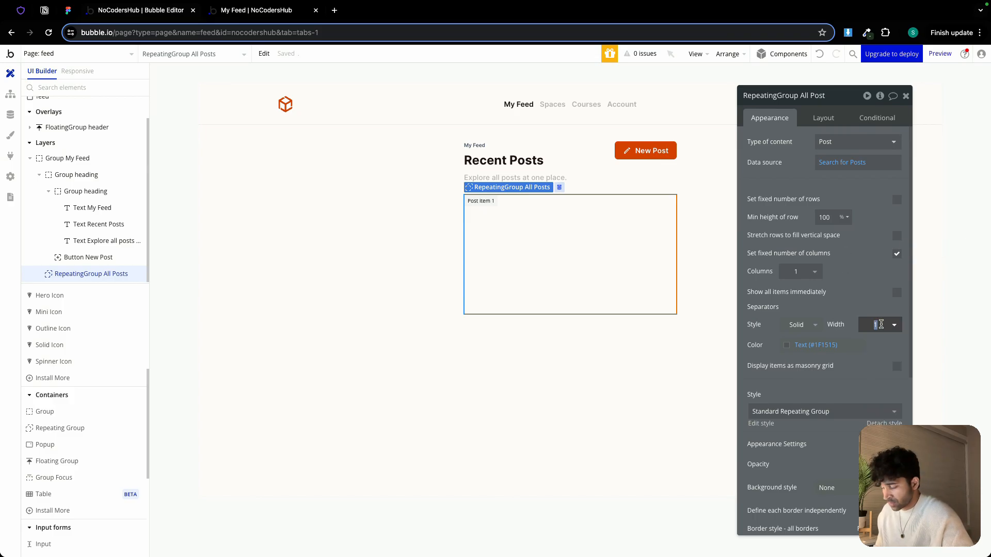
text(21)
click(814, 345)
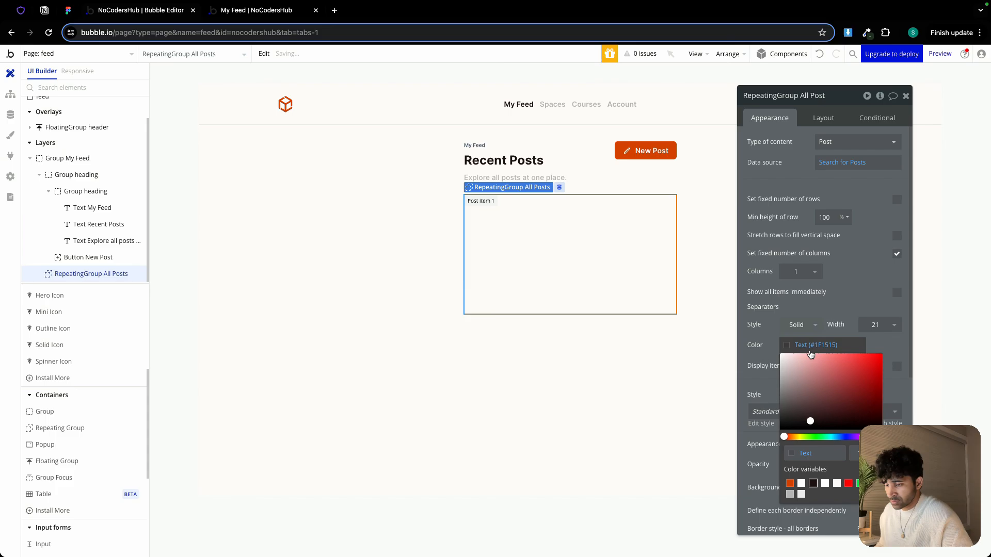
click(837, 483)
click(847, 314)
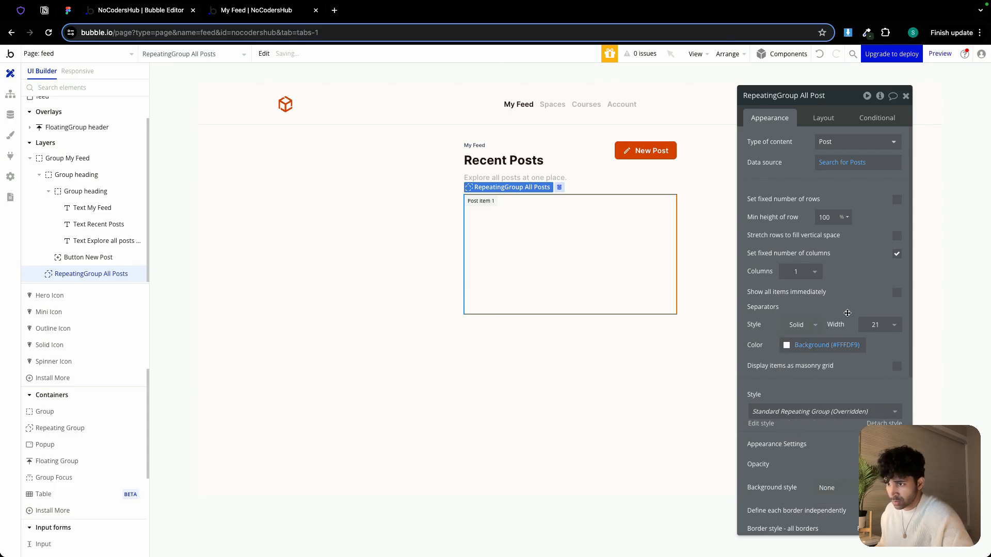
Set the repeating group's border style to None
scroll(847, 313, down, 4)
click(784, 328)
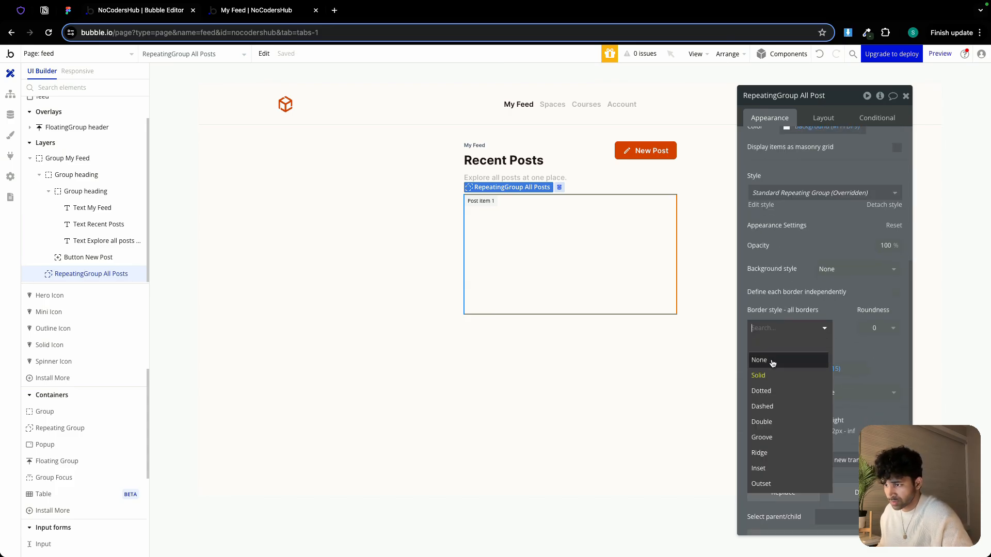
click(772, 364)
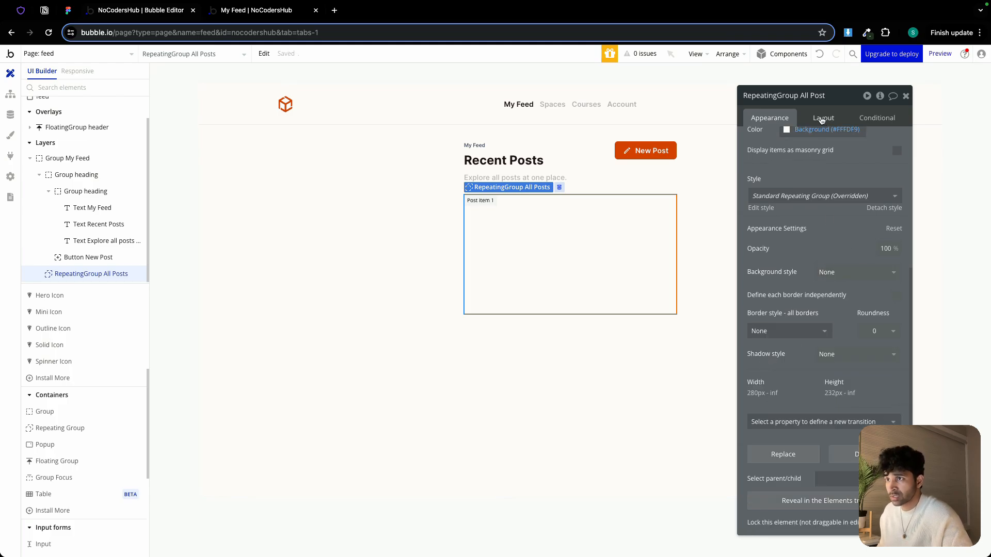
Set the repeating group's minimum width and minimum height to 0 px and turn off fit height to content
click(821, 119)
double_click(795, 312)
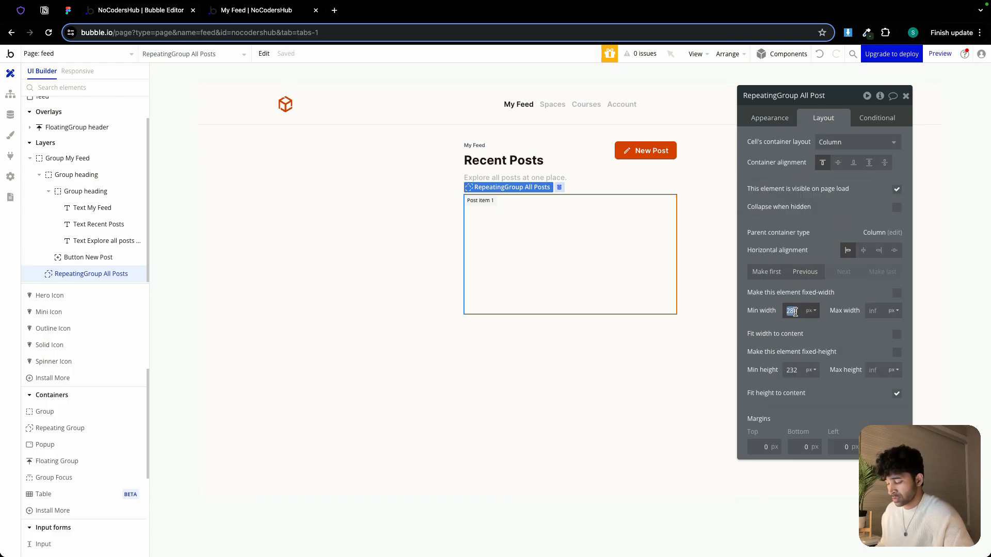
text(0)
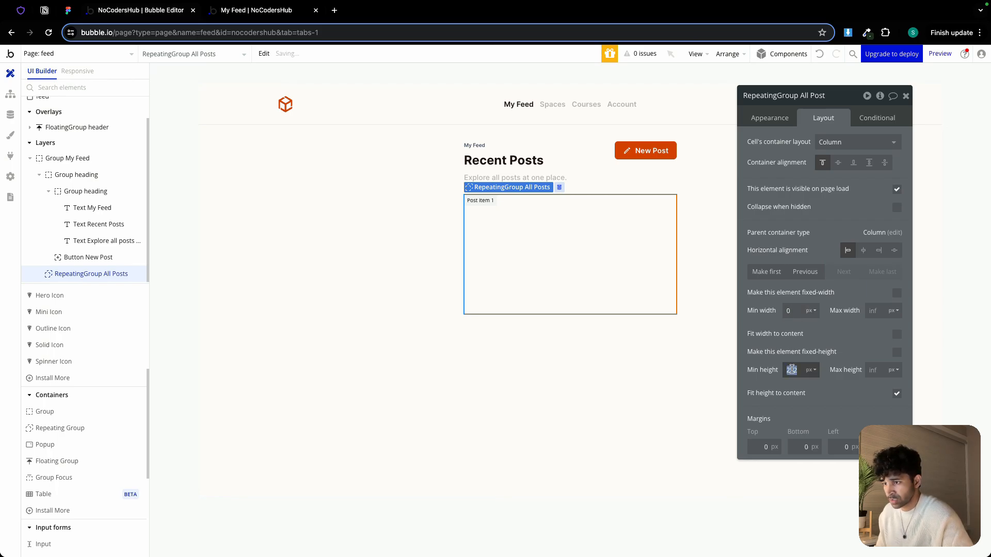
text(0)
click(897, 396)
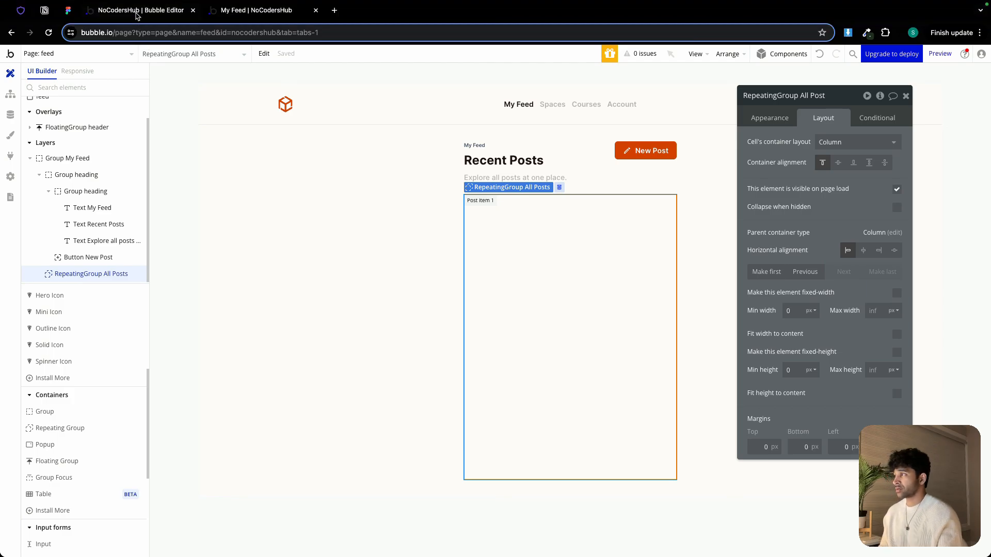
Inspect the post card frame's auto layout in the Figma feed design
click(67, 12)
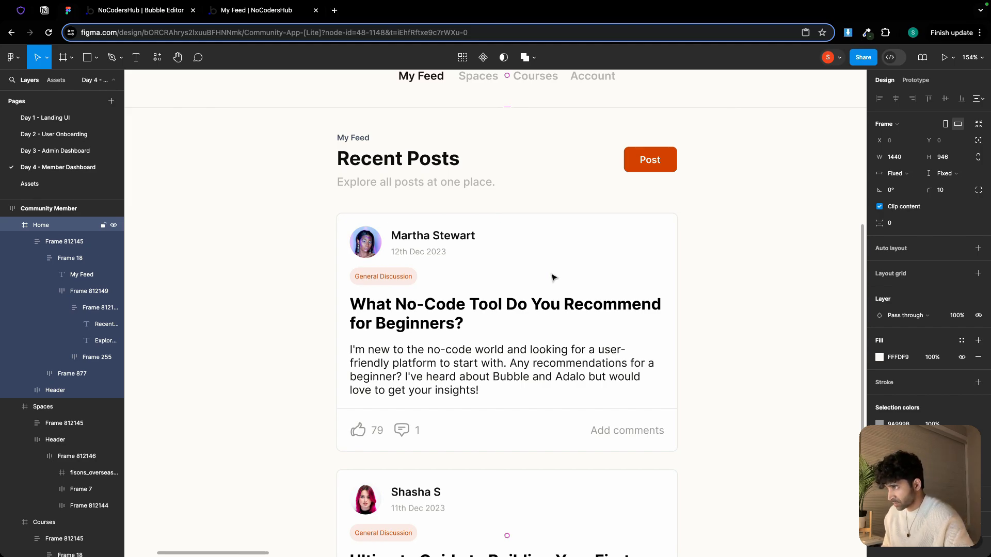
double_click(432, 240)
double_click(432, 240)
double_click(433, 239)
double_click(433, 240)
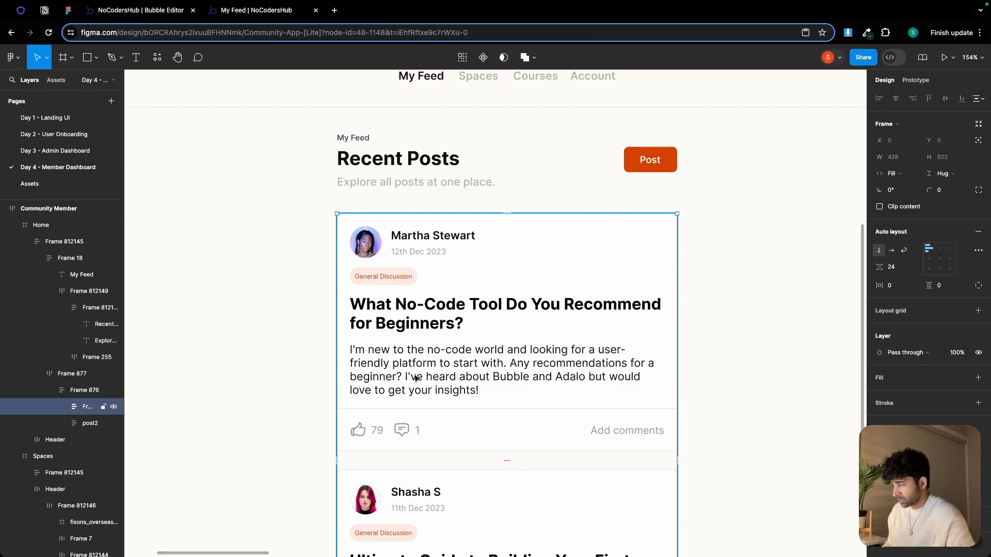
click(130, 8)
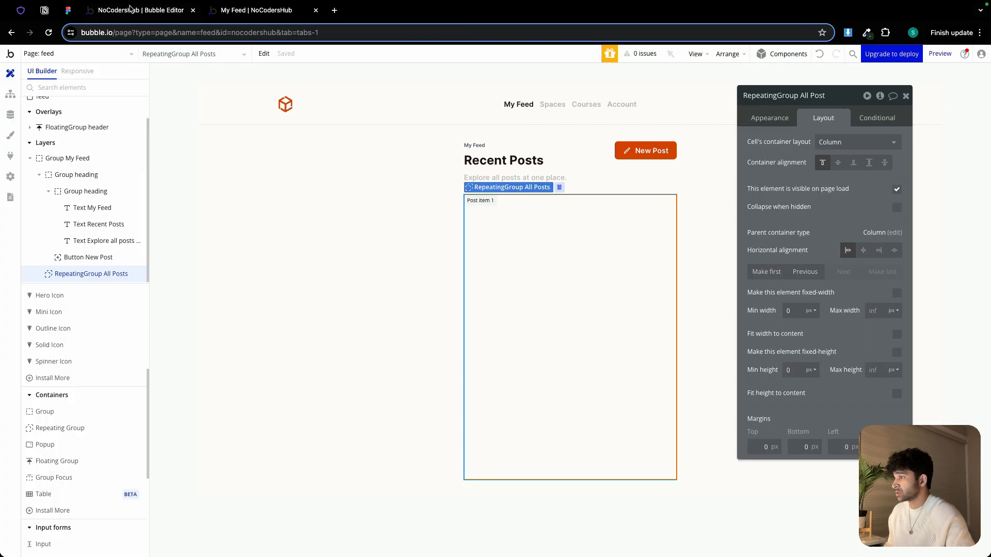
Place an Image element inside the repeating group's first cell
scroll(57, 445, up, 5)
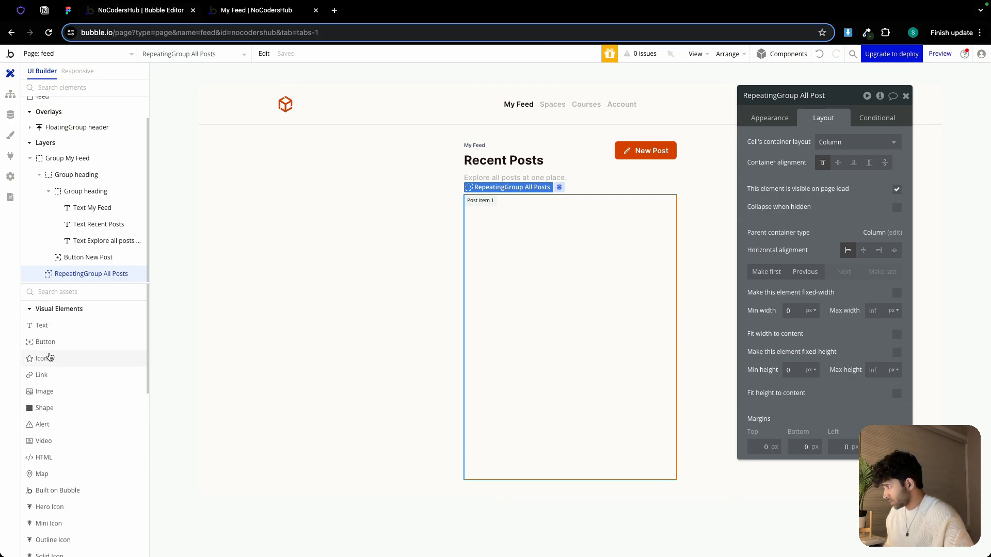
click(57, 397)
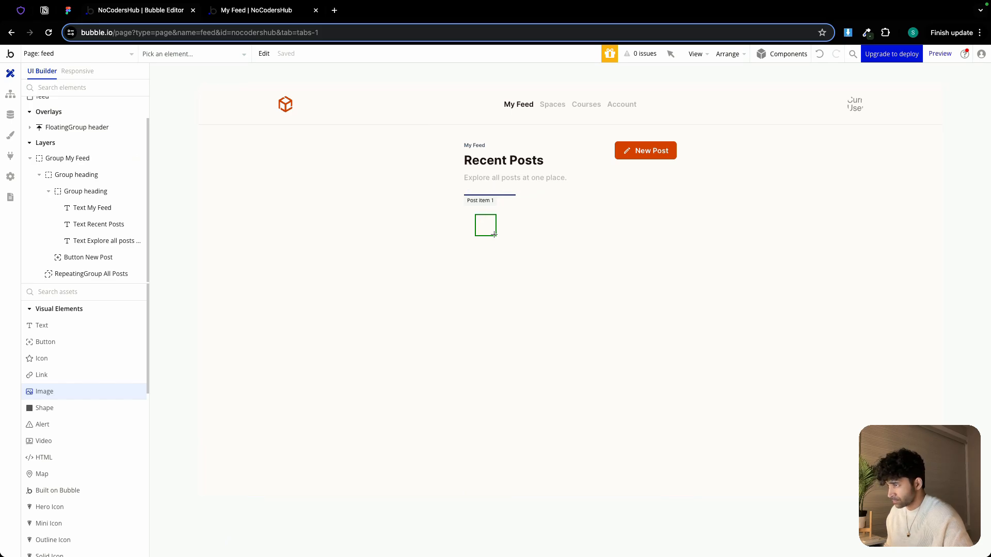
drag(494, 235, 494, 235)
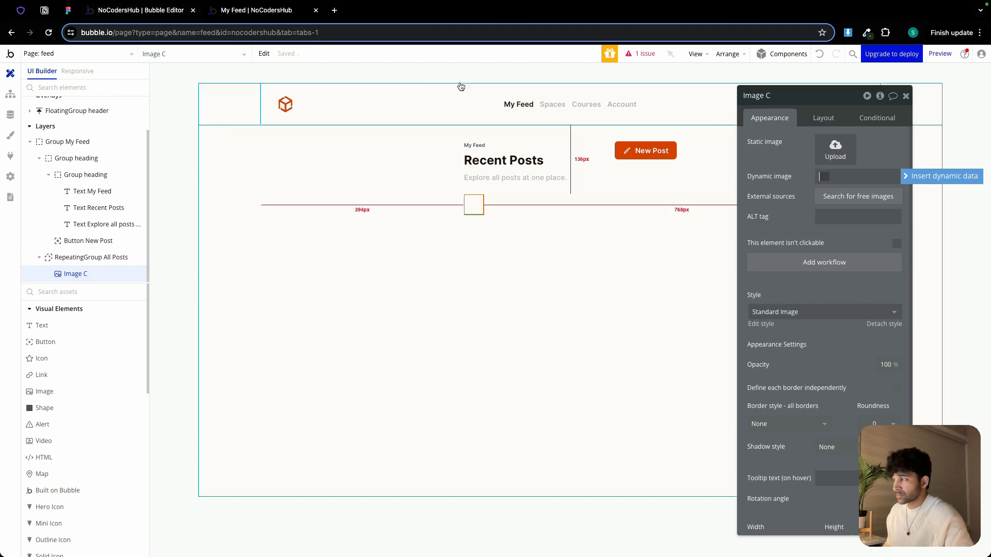
Inspect the post card's avatar and frame settings in the Figma design
click(68, 10)
double_click(381, 247)
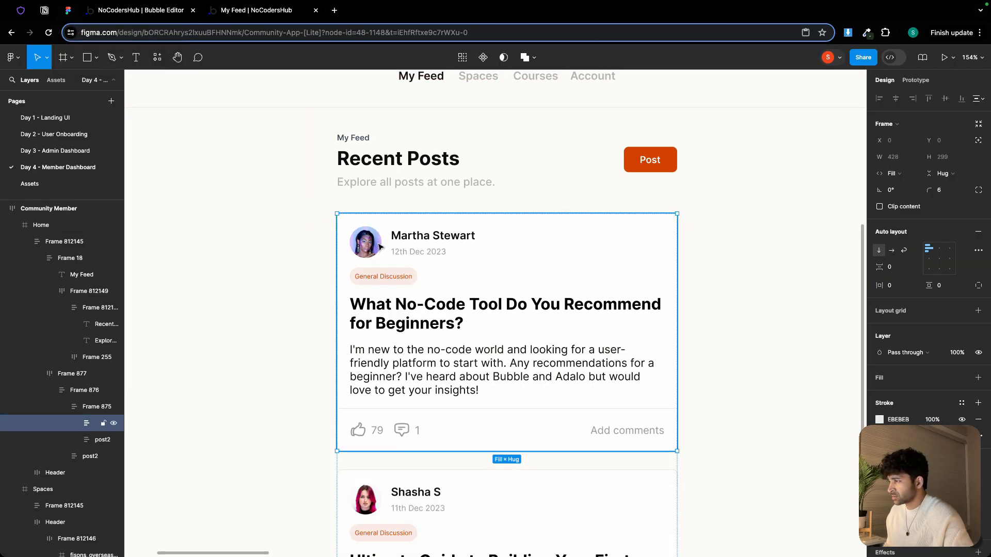
double_click(380, 248)
click(145, 10)
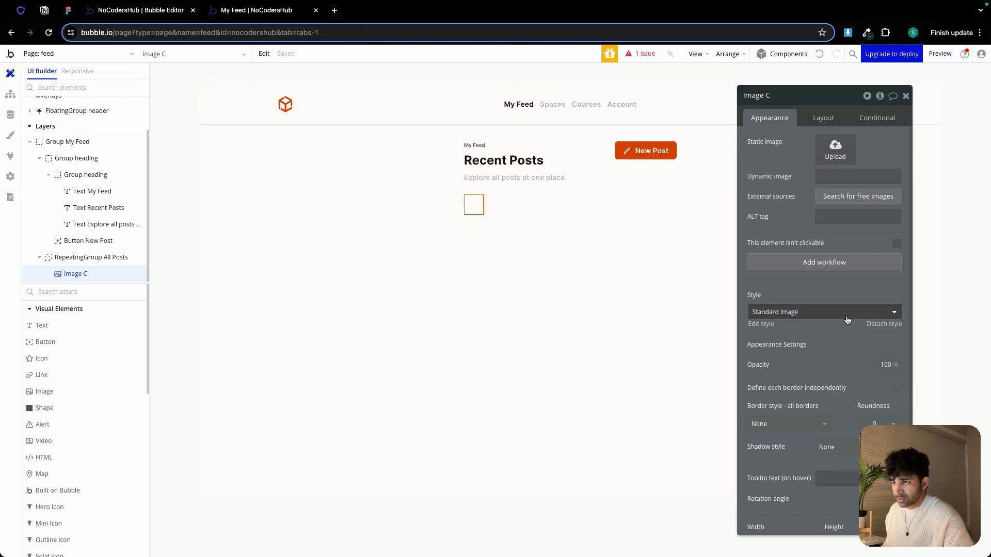
Set the image's dynamic source to the current cell's Post's Creator's avatar processed with Imgix, with Zoom rendering
click(827, 177)
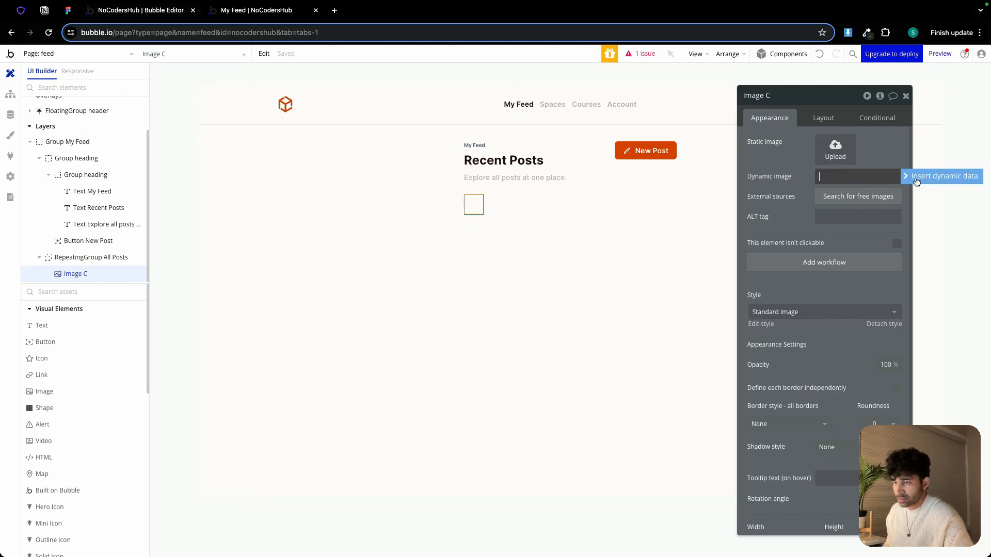
click(917, 178)
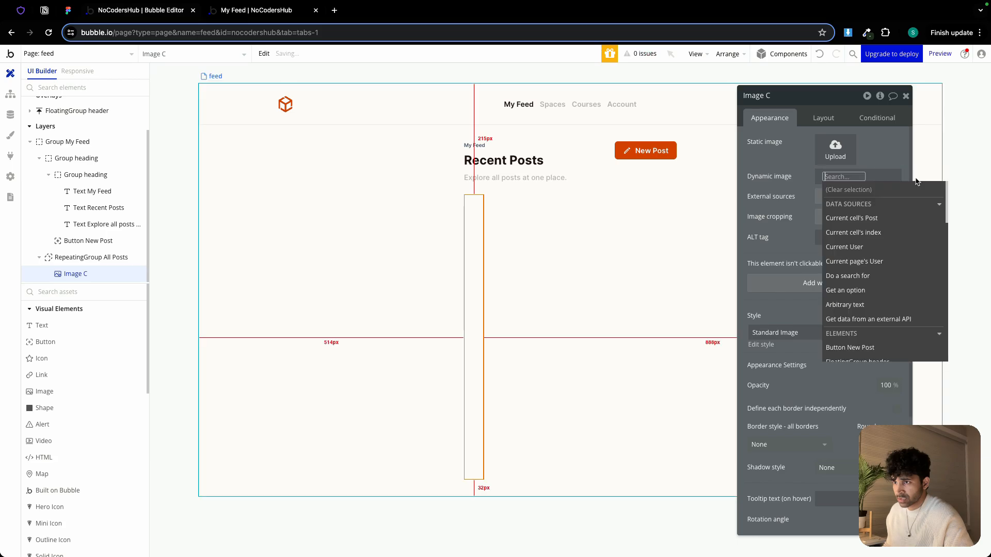
click(862, 218)
click(867, 301)
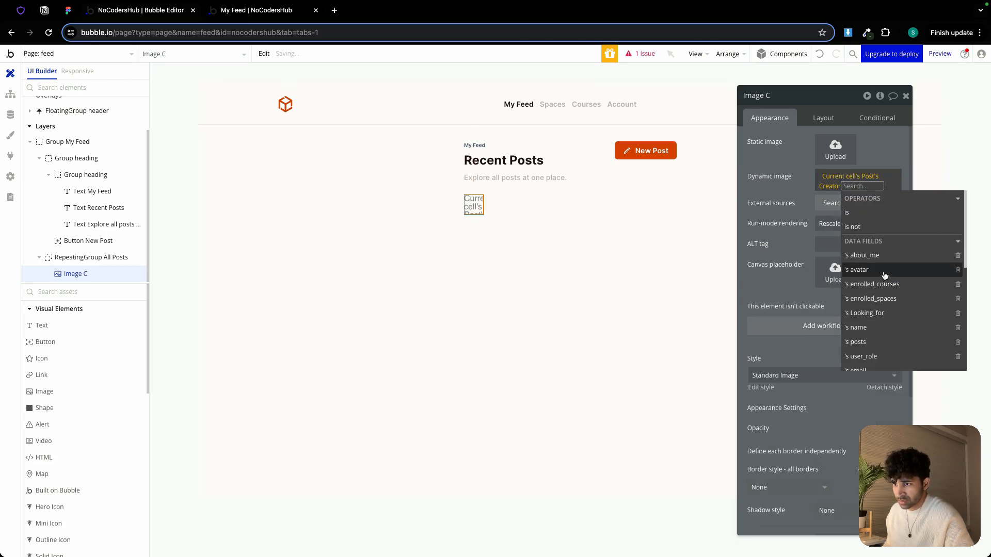
click(884, 274)
click(867, 339)
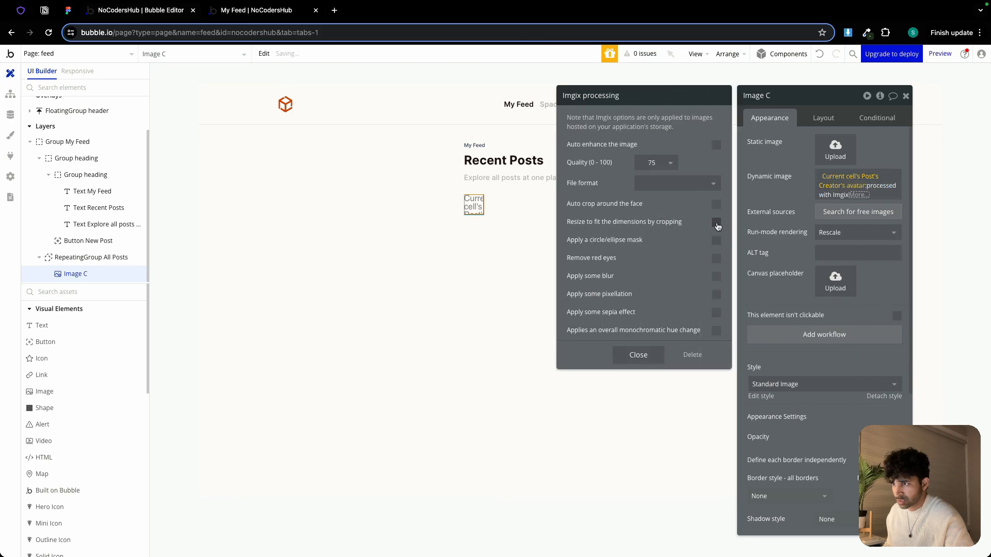
click(835, 232)
click(841, 294)
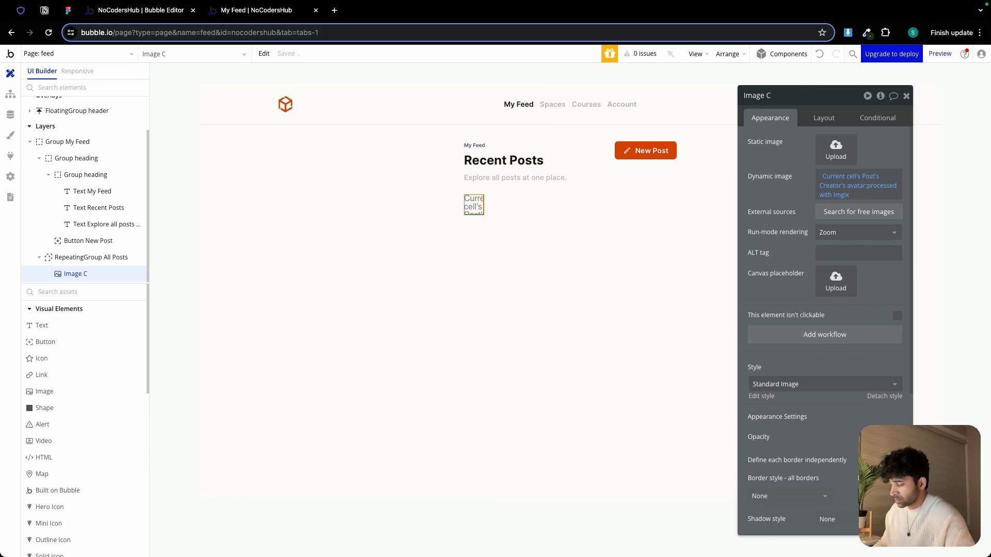
Set the avatar image's width to 40 px and keep its aspect ratio fixed
click(824, 118)
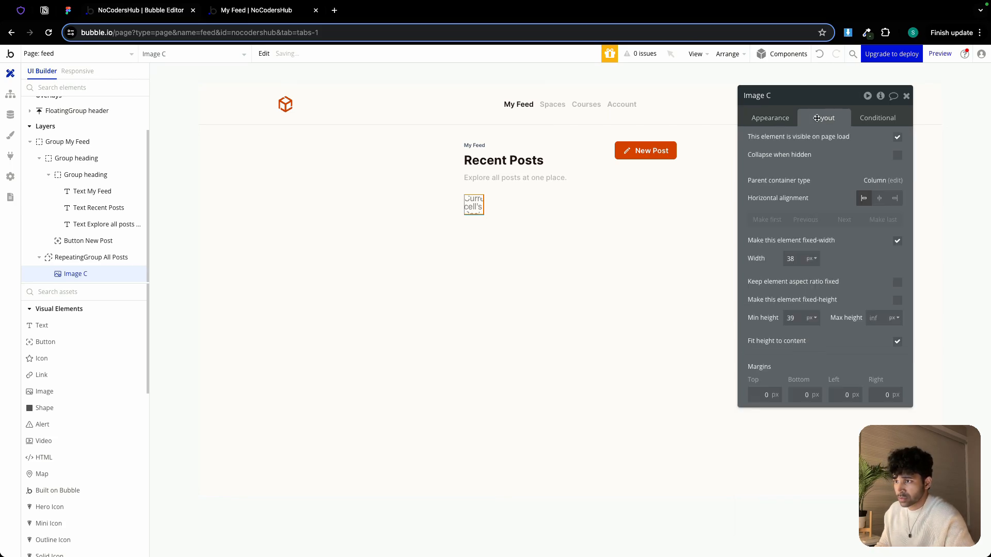
double_click(793, 259)
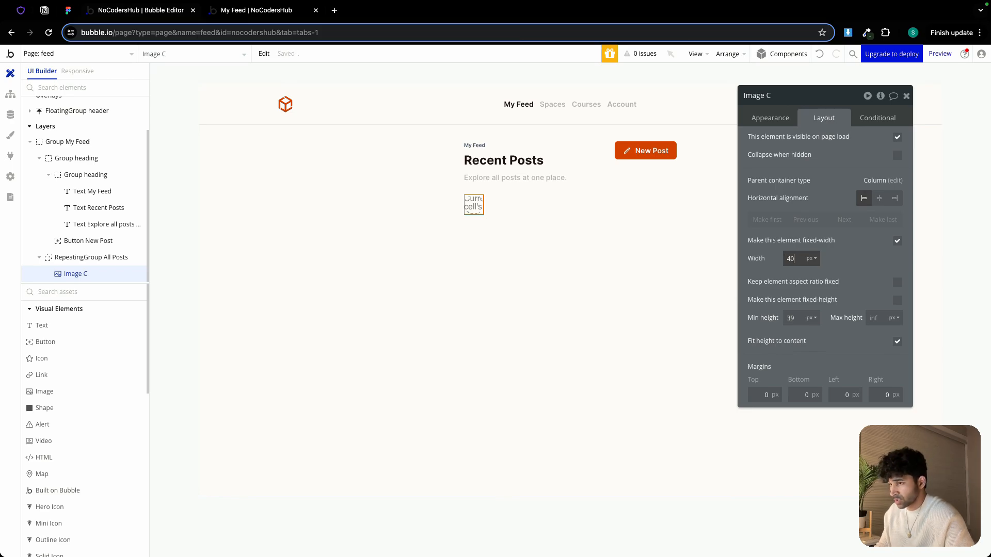
click(898, 283)
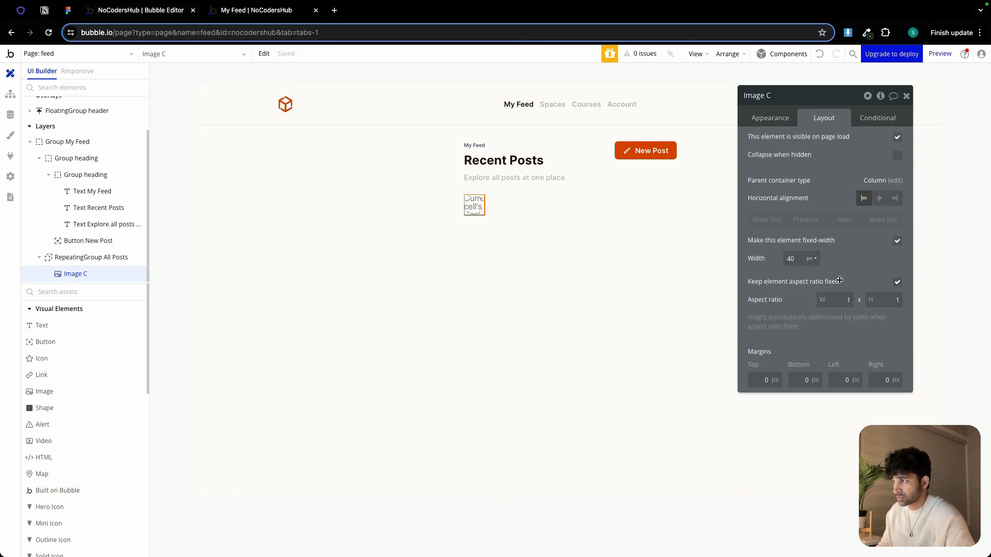
Place a Text element in the repeating group's cell below the avatar image
click(509, 246)
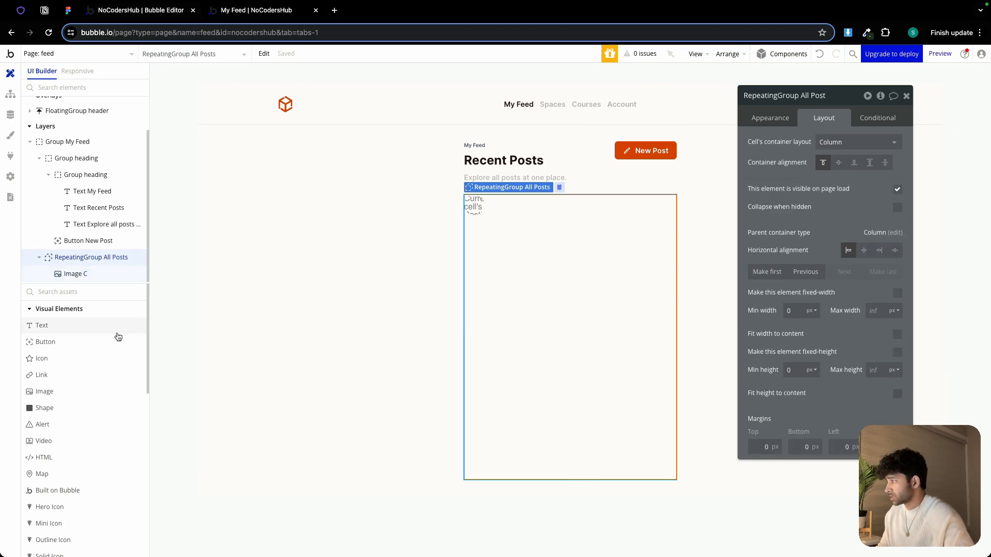
click(88, 331)
click(488, 223)
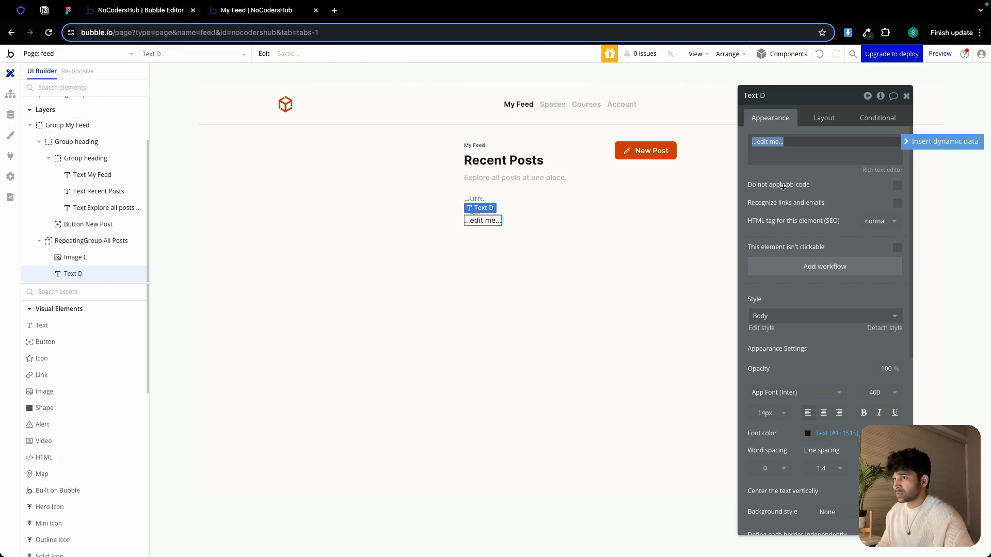
Set the text's dynamic content to Current cell's Post's Creator's name
click(943, 145)
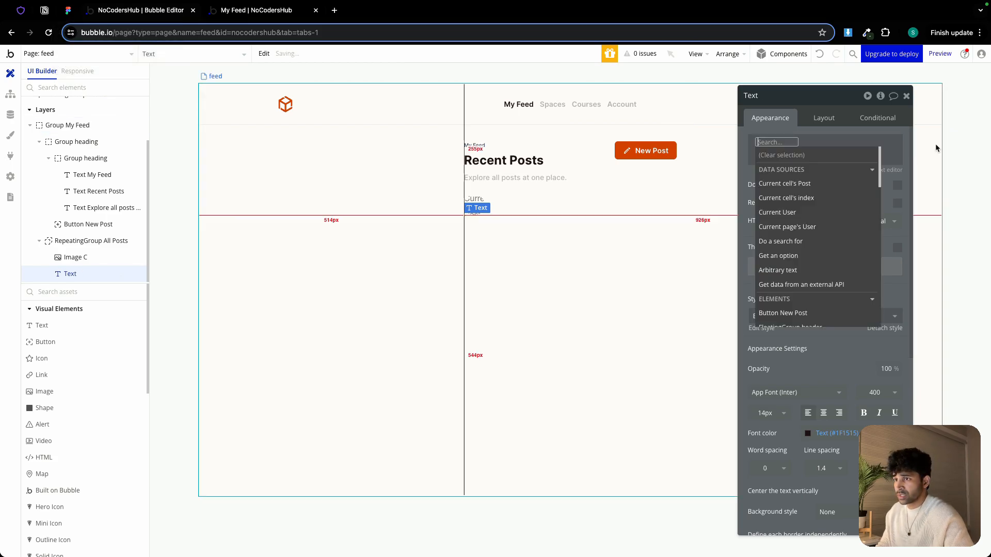
click(807, 190)
click(830, 269)
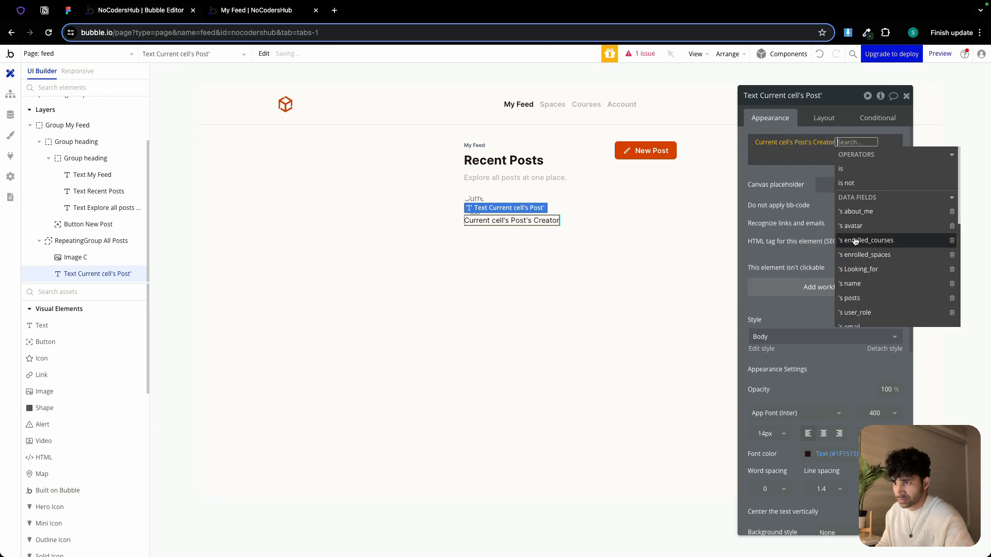
click(865, 286)
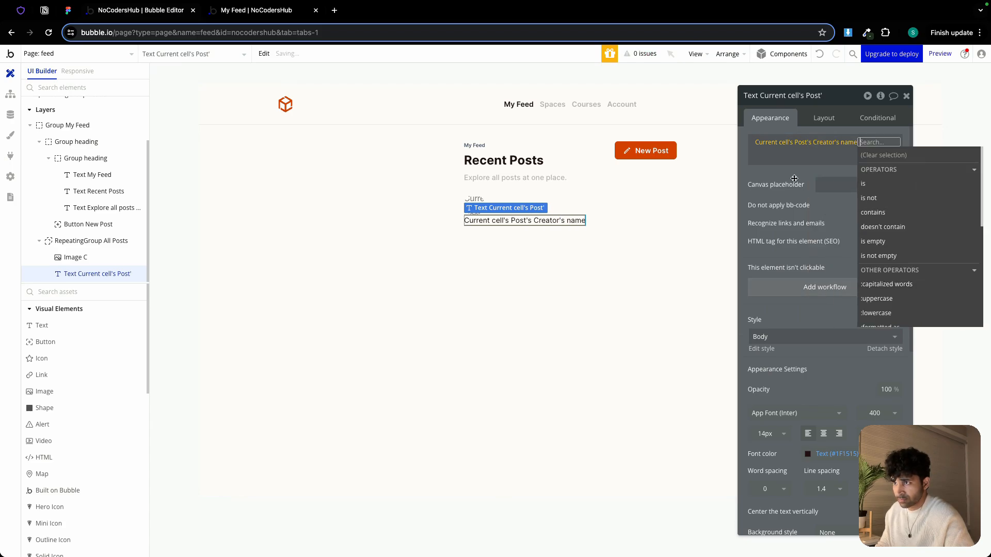
click(789, 172)
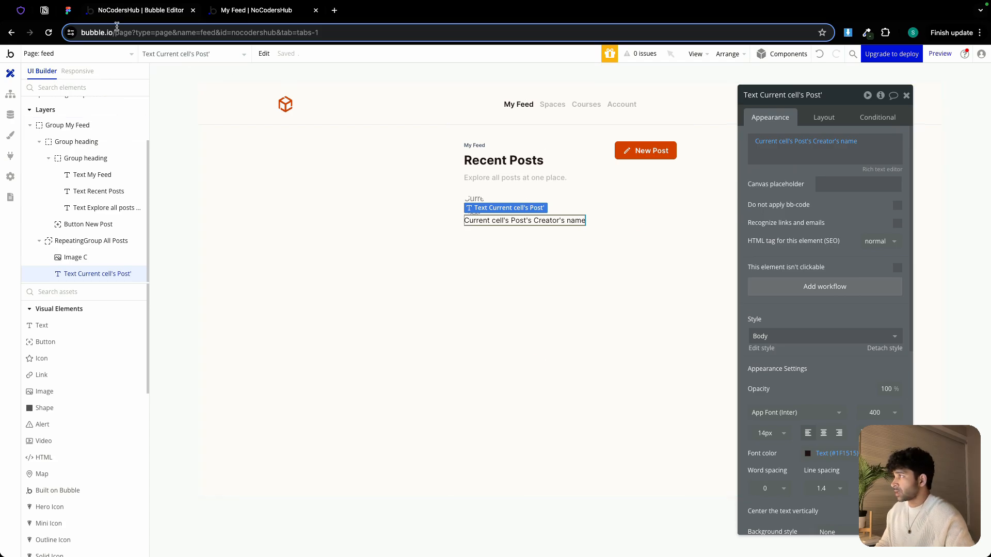
Inspect the creator name and date text styles of the post card in the Figma design
click(73, 14)
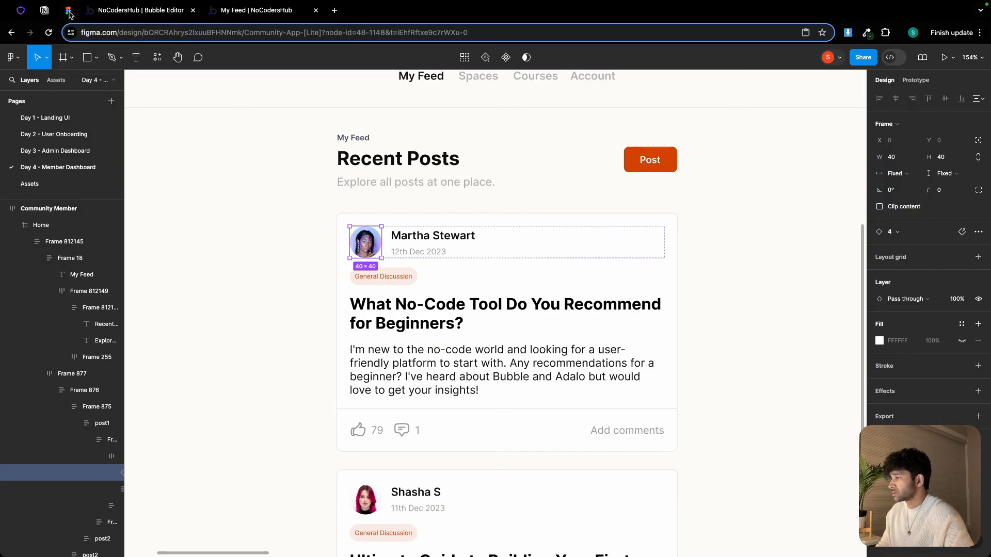
click(431, 238)
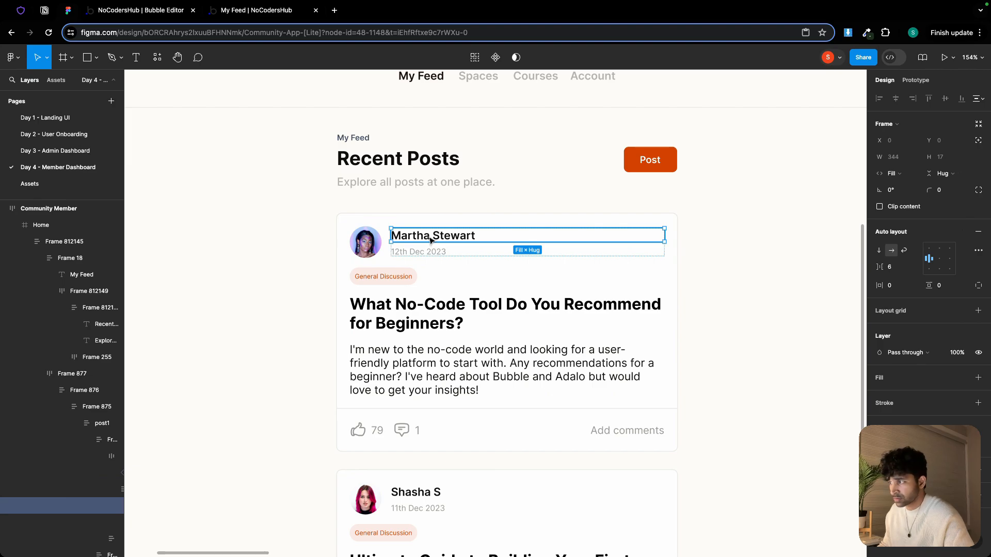
click(431, 240)
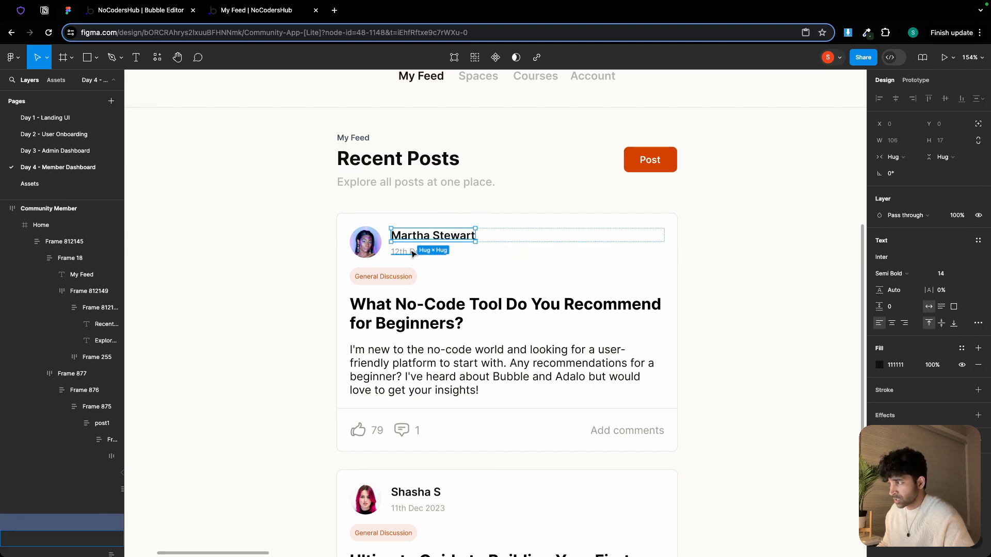
click(413, 253)
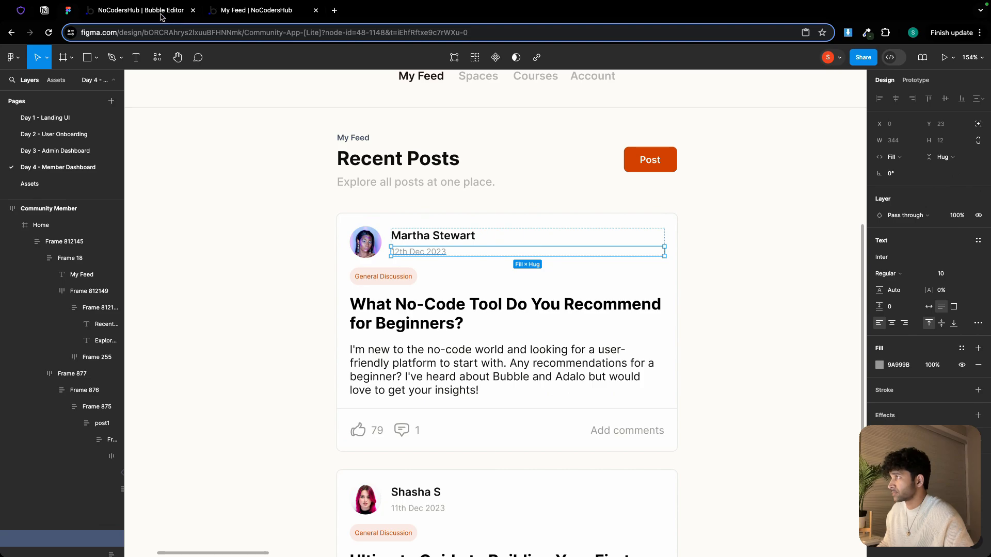
Set the creator name text's font weight to 600
click(140, 10)
click(878, 412)
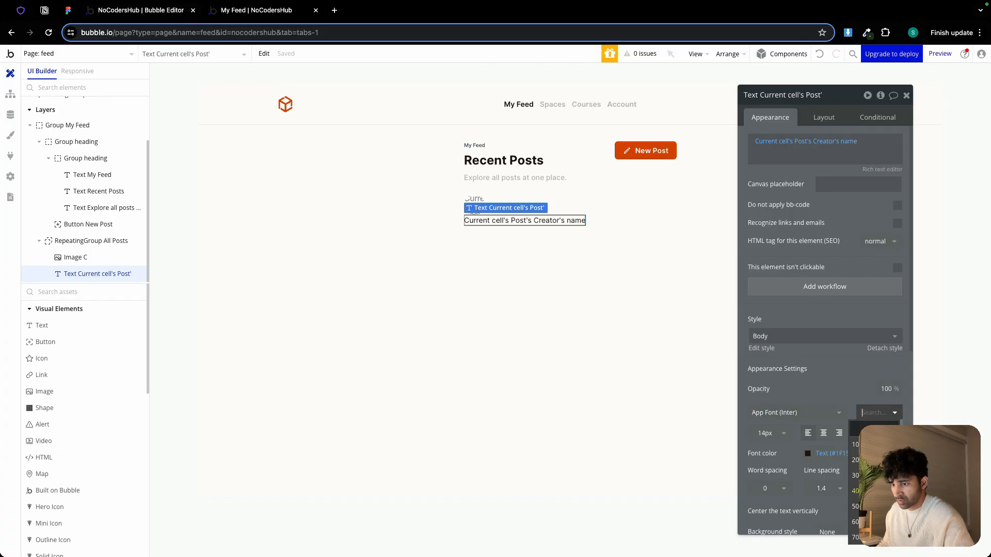
click(862, 522)
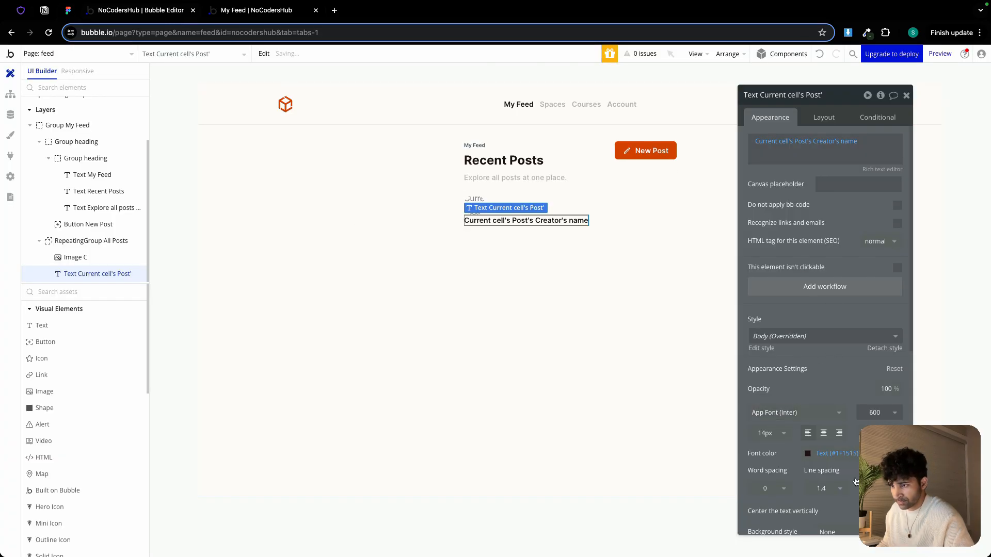
Paste a copy of the creator name text beneath it in the cell
click(823, 117)
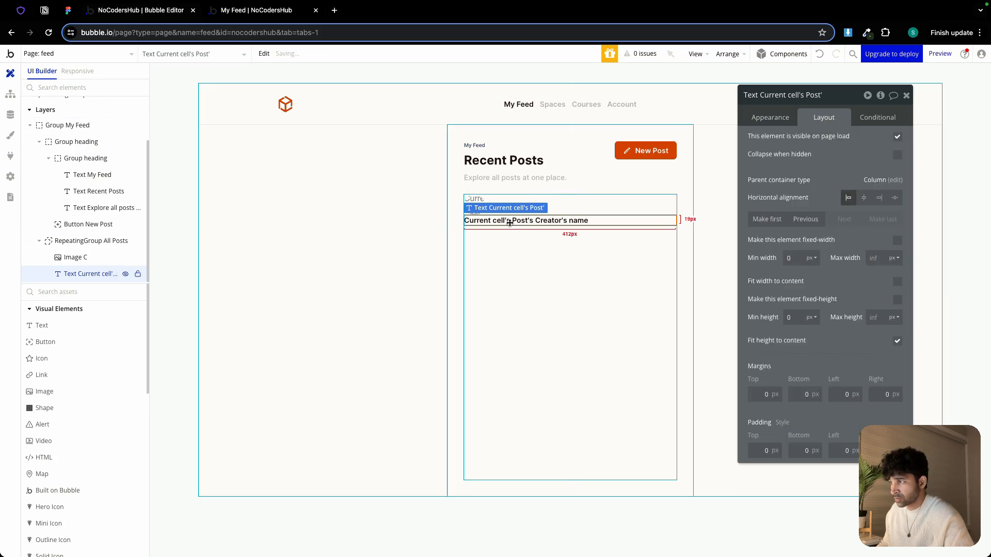
click(510, 240)
key(ctrl+v)
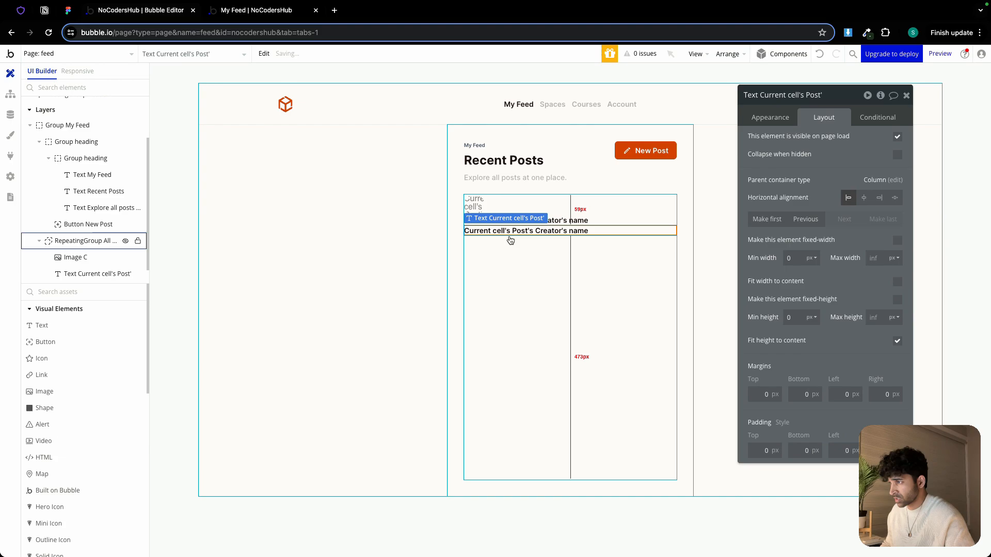
Change the copied text's expression to Current cell's Post's Creation Date
click(770, 117)
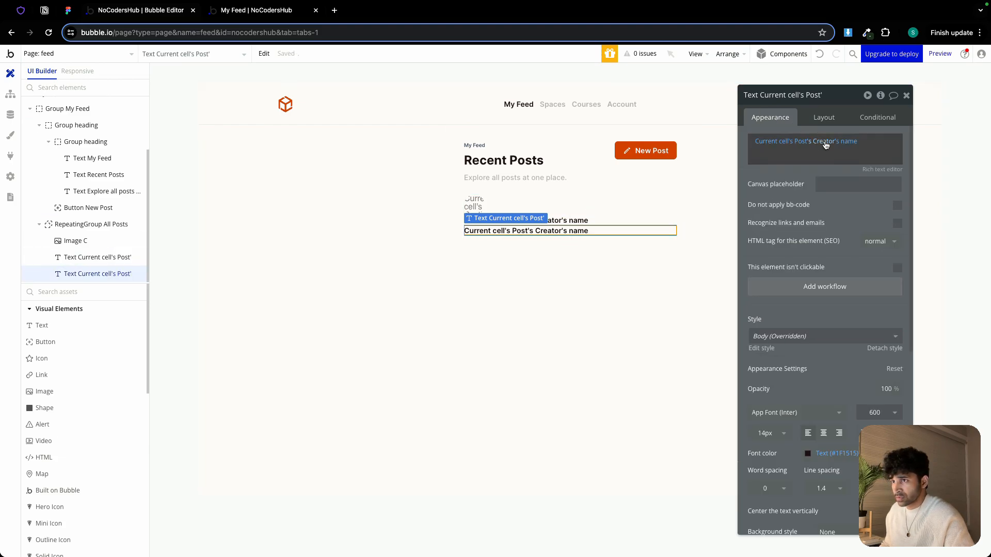
click(826, 144)
click(784, 143)
click(821, 144)
click(820, 144)
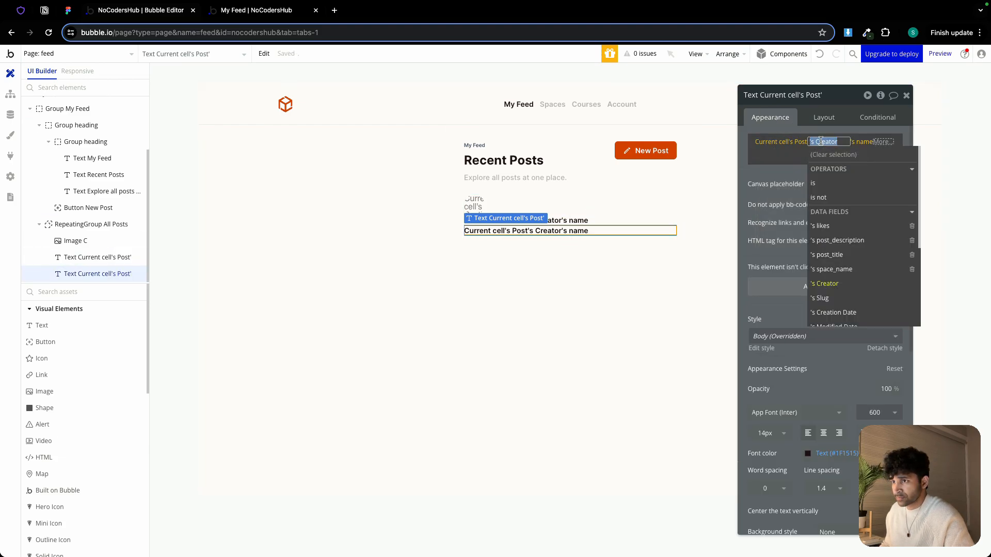
click(768, 143)
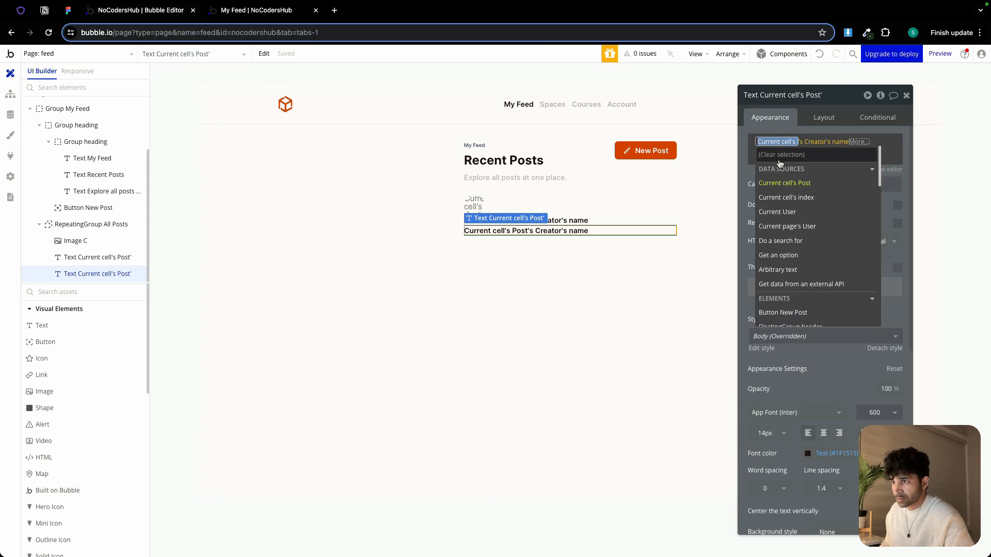
click(793, 184)
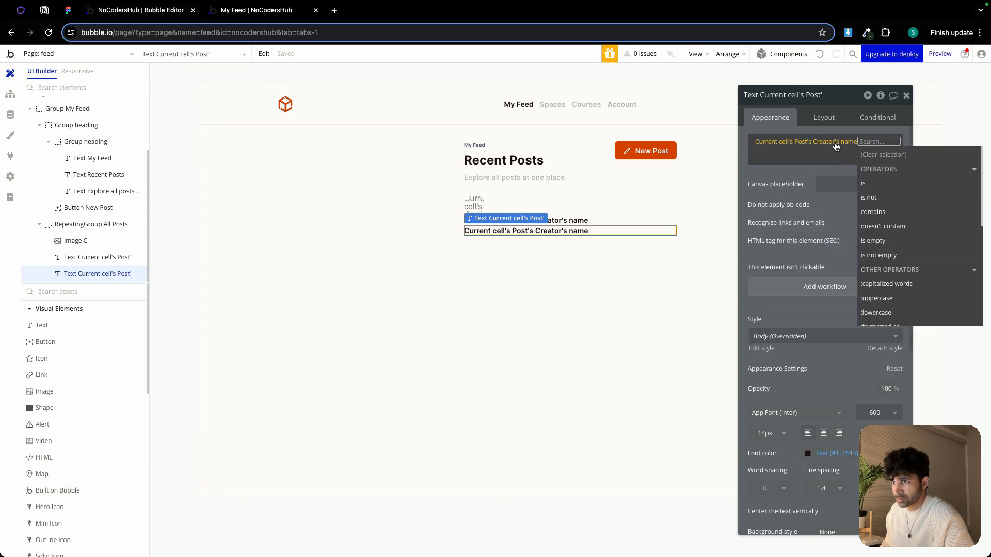
click(836, 145)
click(822, 143)
scroll(842, 273, down, 1)
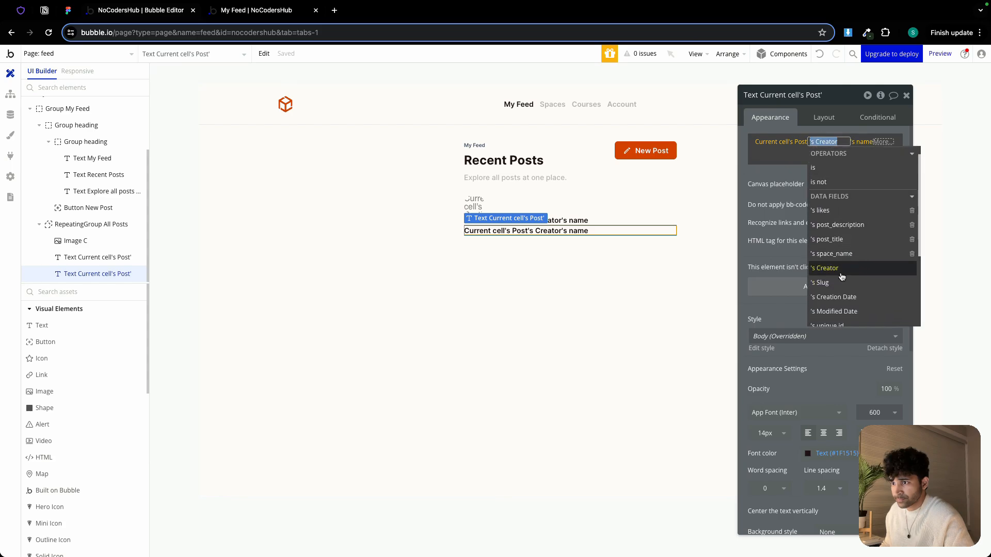
click(837, 298)
Format the creation date as Jun 23, 2024
click(883, 182)
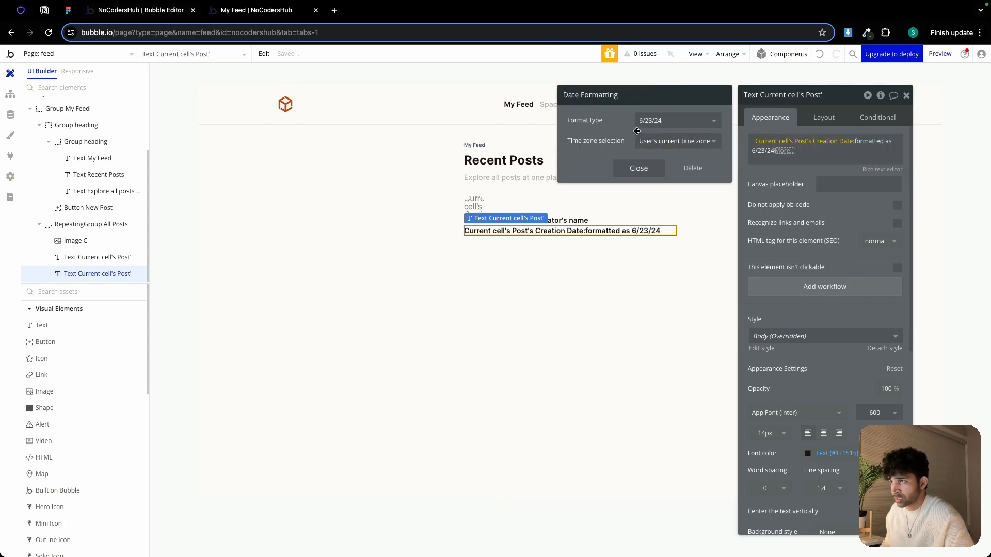
click(645, 122)
click(668, 184)
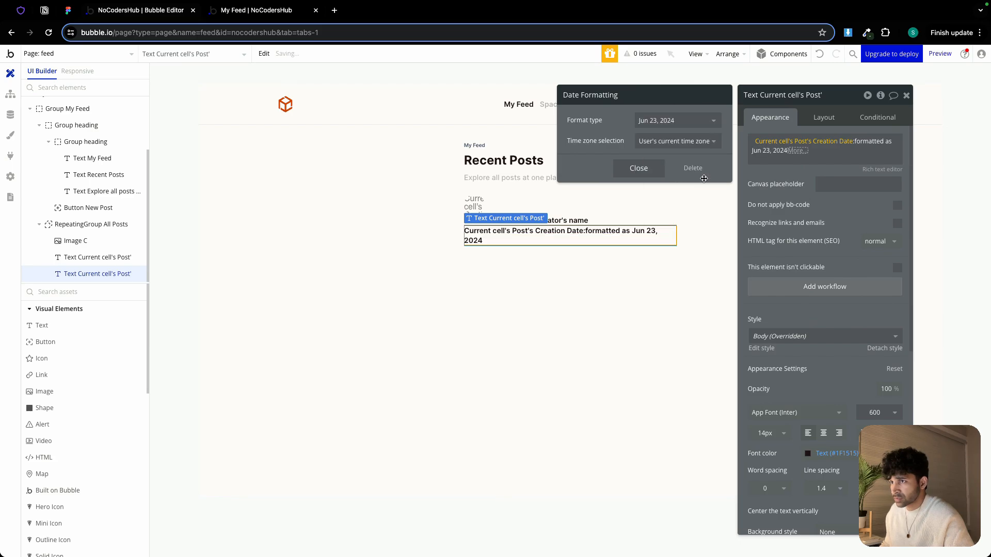
click(765, 176)
Set the date text's font size to 10 px and its font weight to 400
click(763, 435)
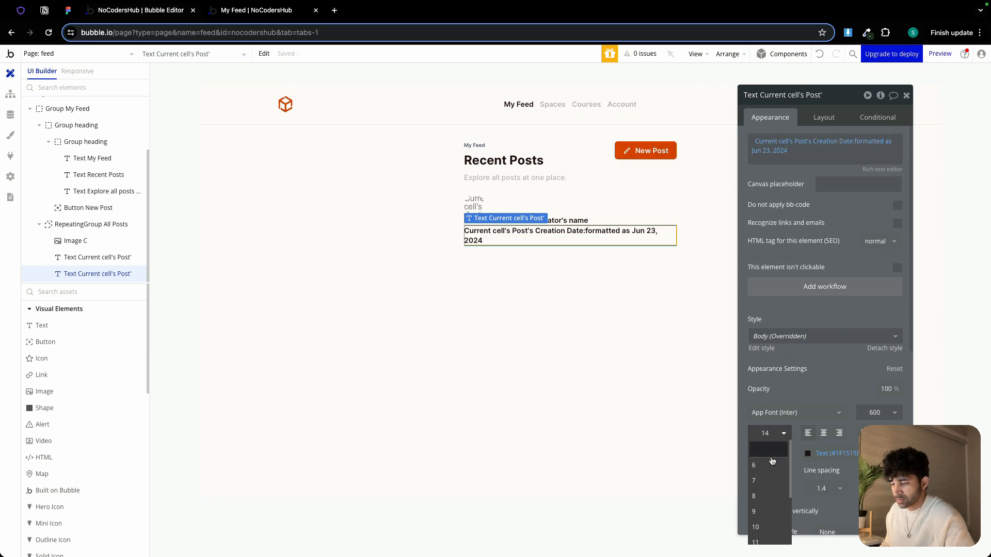
click(756, 527)
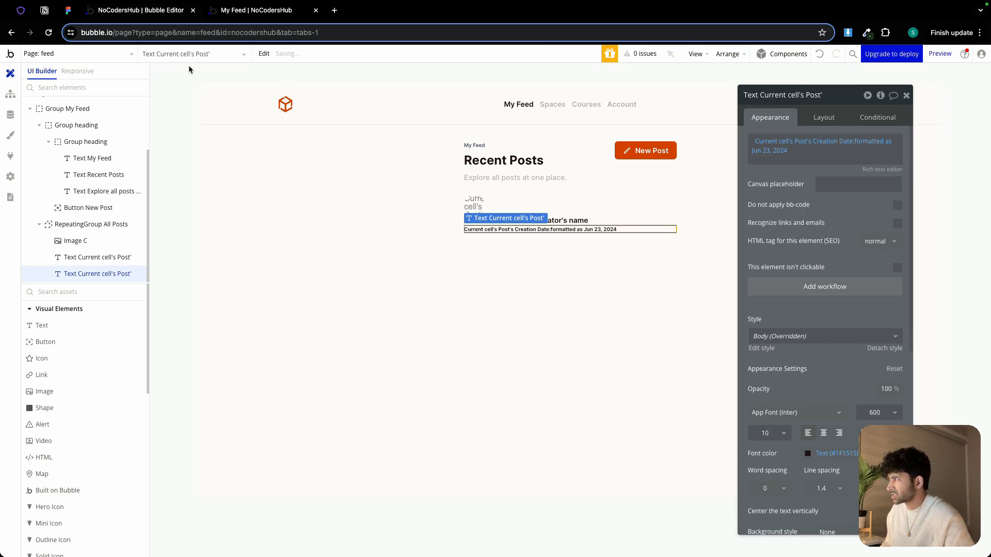
click(71, 14)
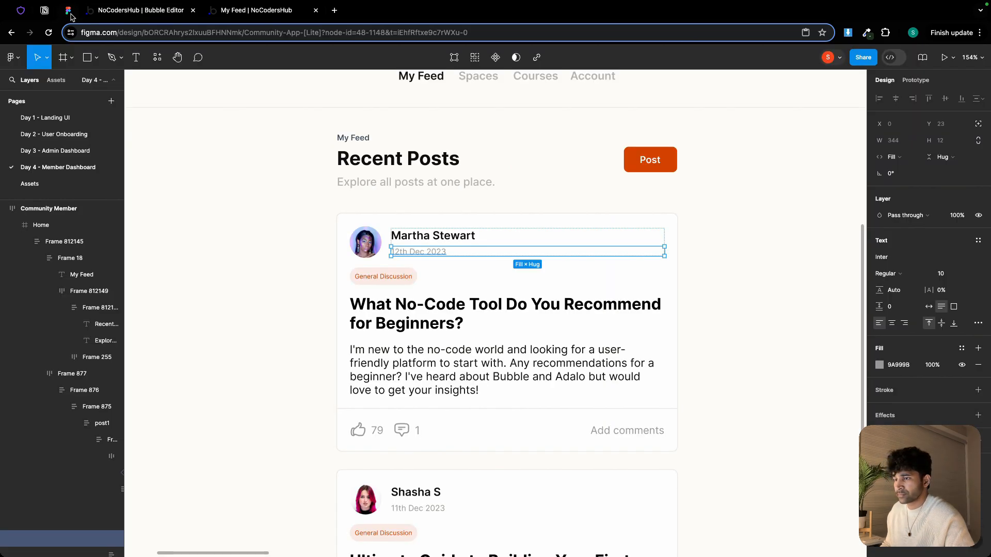
click(139, 11)
click(879, 412)
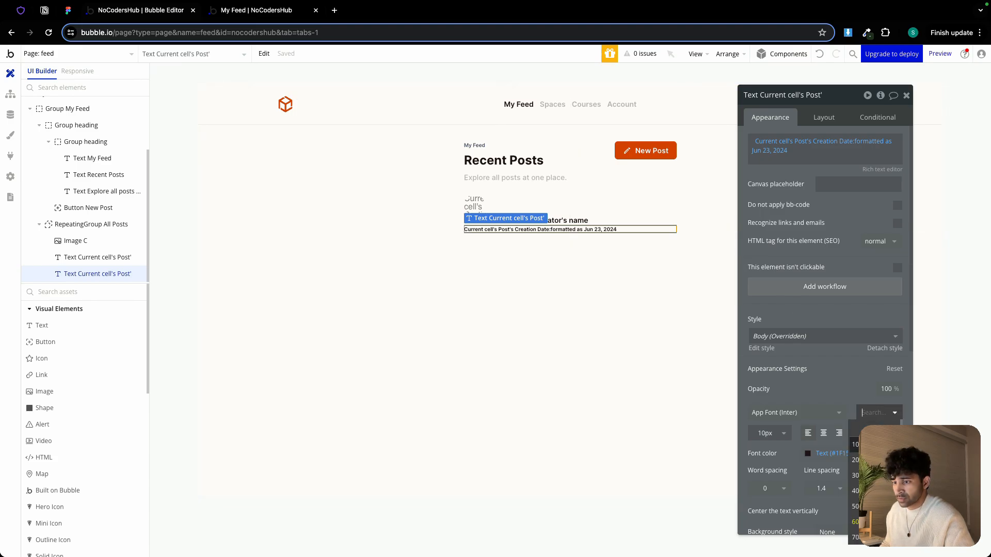
click(878, 476)
click(885, 413)
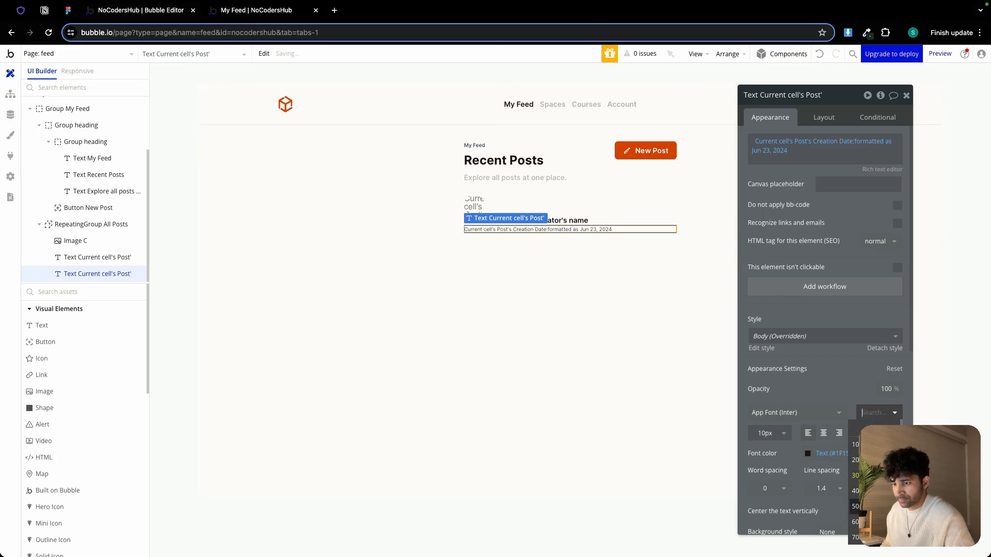
click(875, 506)
click(894, 413)
click(878, 491)
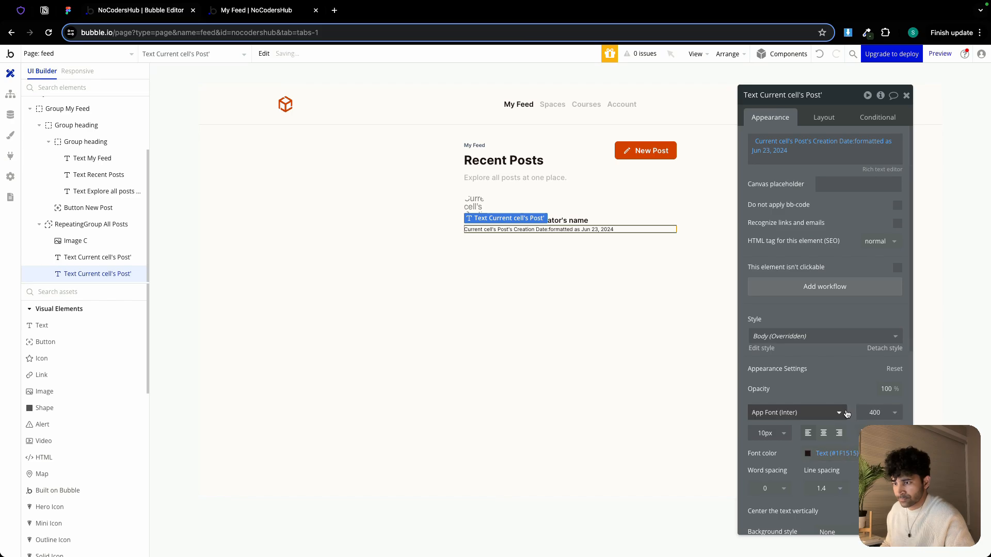
Set the date text's font color to the light gray color variable
scroll(826, 444, down, 1)
click(821, 442)
click(811, 546)
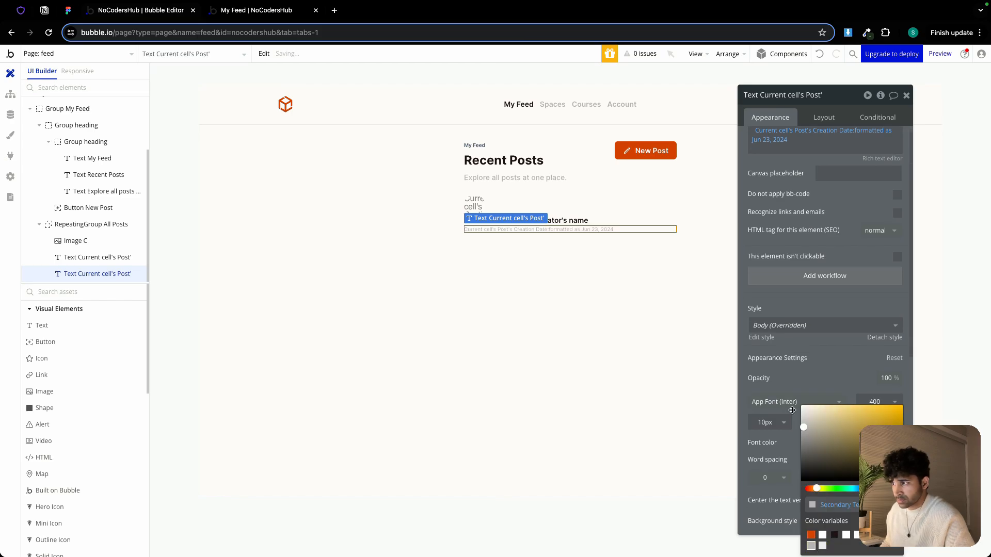
Group the name and date texts into a column group and apply gap spacing between its elements
click(538, 277)
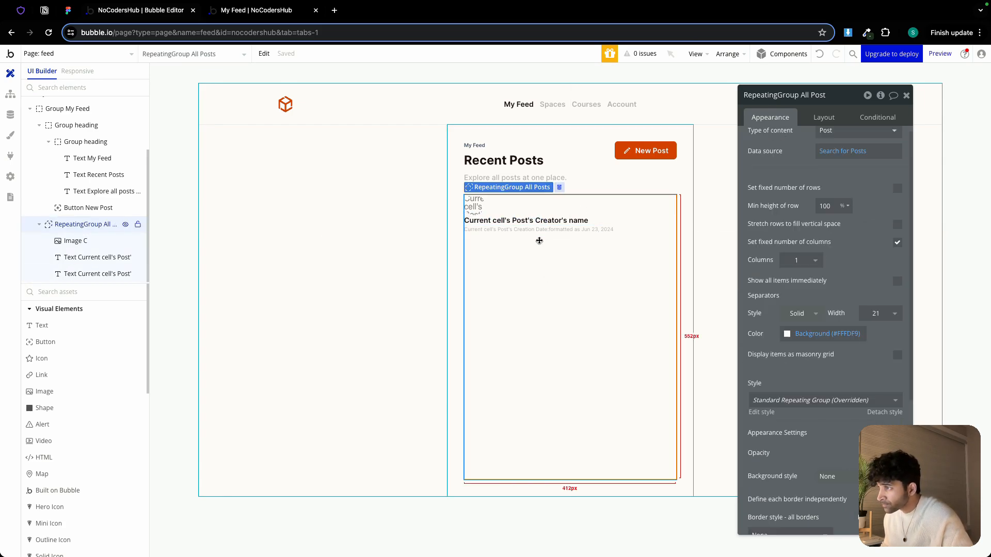
click(538, 221)
shift+click(538, 230)
right_click(537, 230)
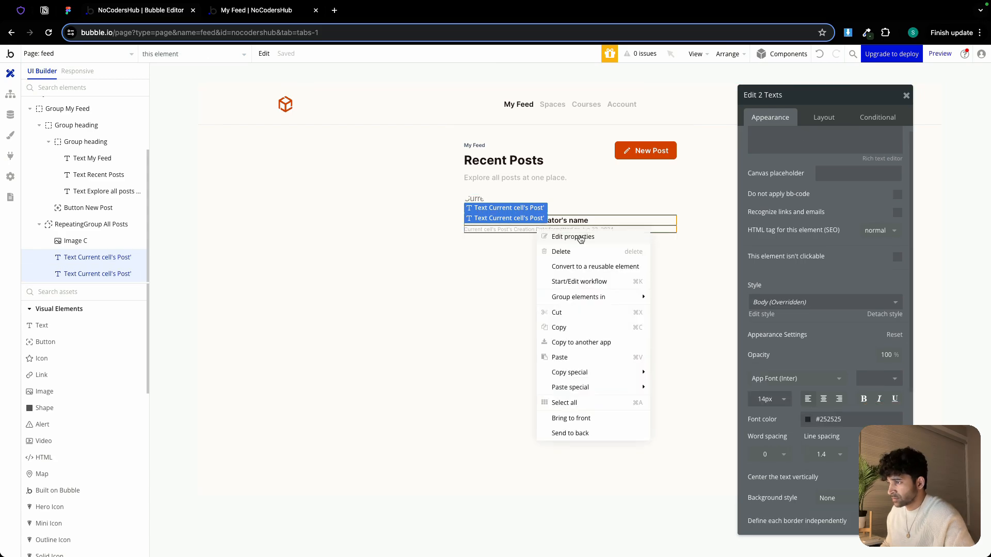
mouse_move(588, 305)
click(685, 327)
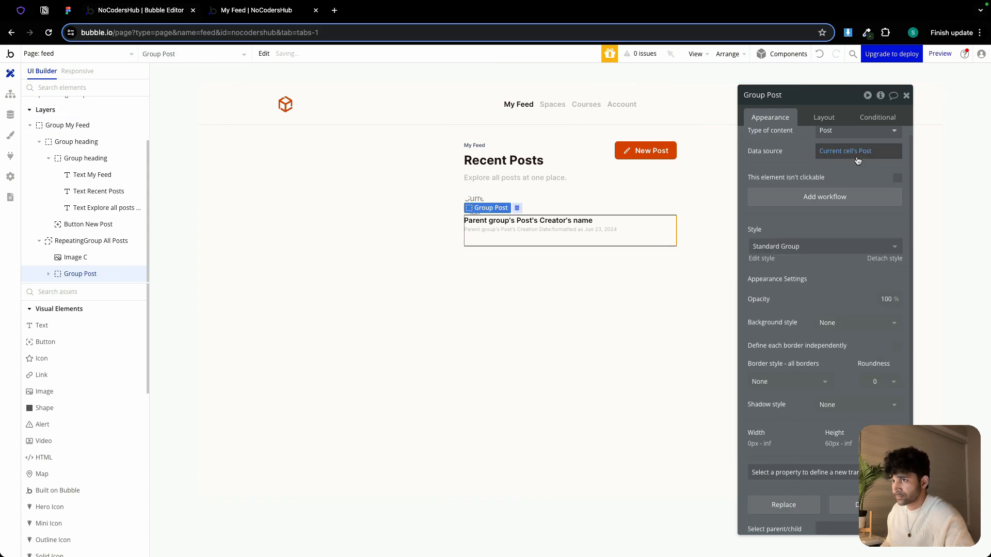
click(823, 117)
click(897, 173)
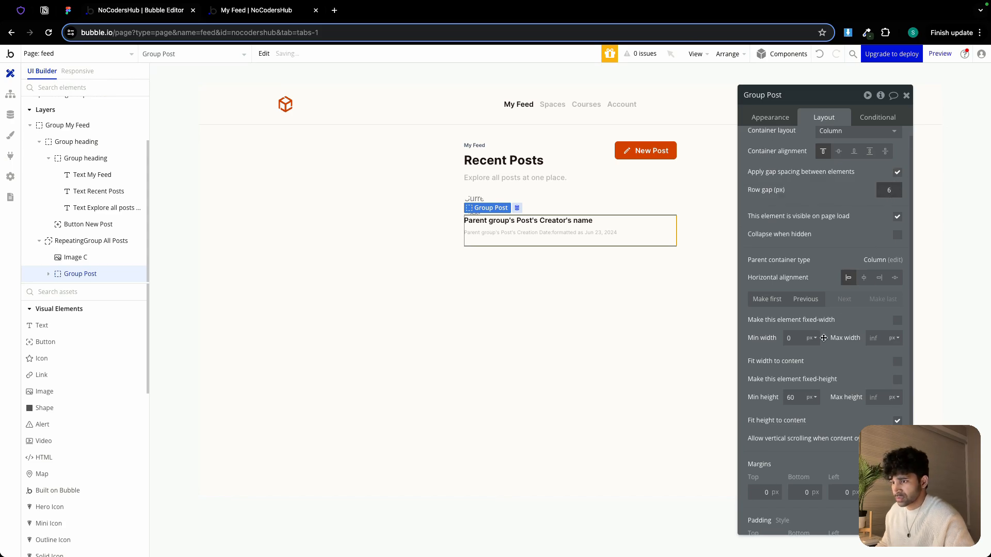
Set the name-and-date group's min height to 0 and wrap it with the avatar image in a row group with min height 0 px
click(802, 397)
text(0)
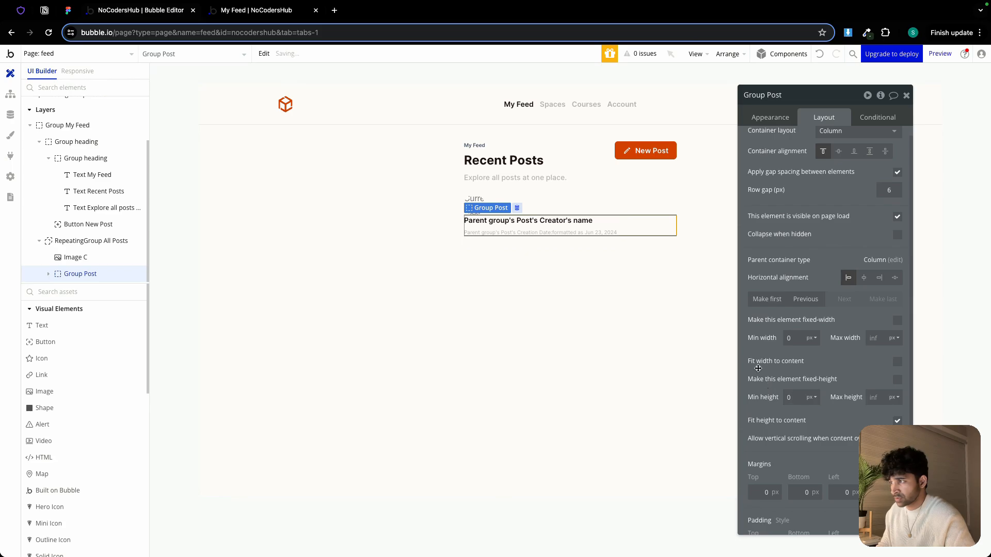
shift+click(473, 200)
right_click(472, 199)
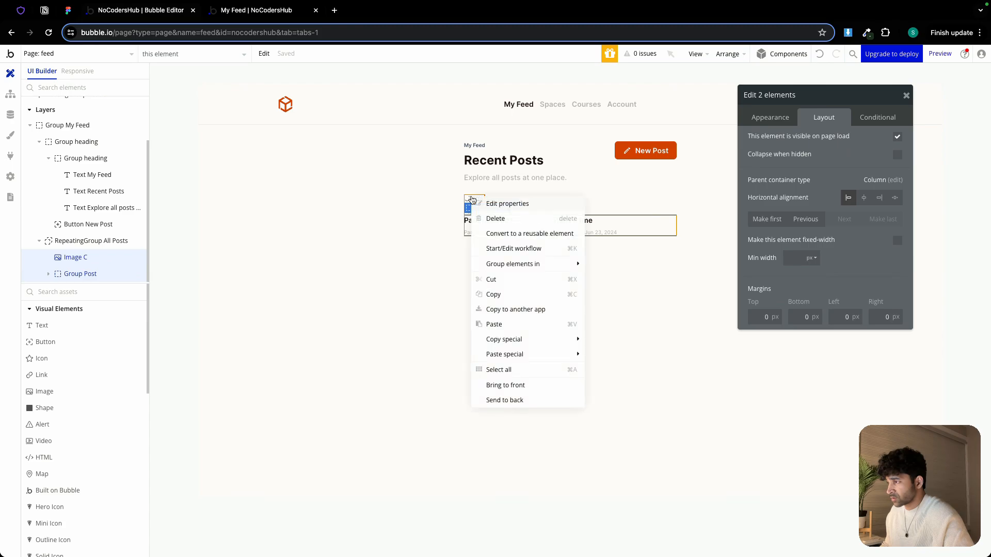
mouse_move(517, 264)
click(634, 282)
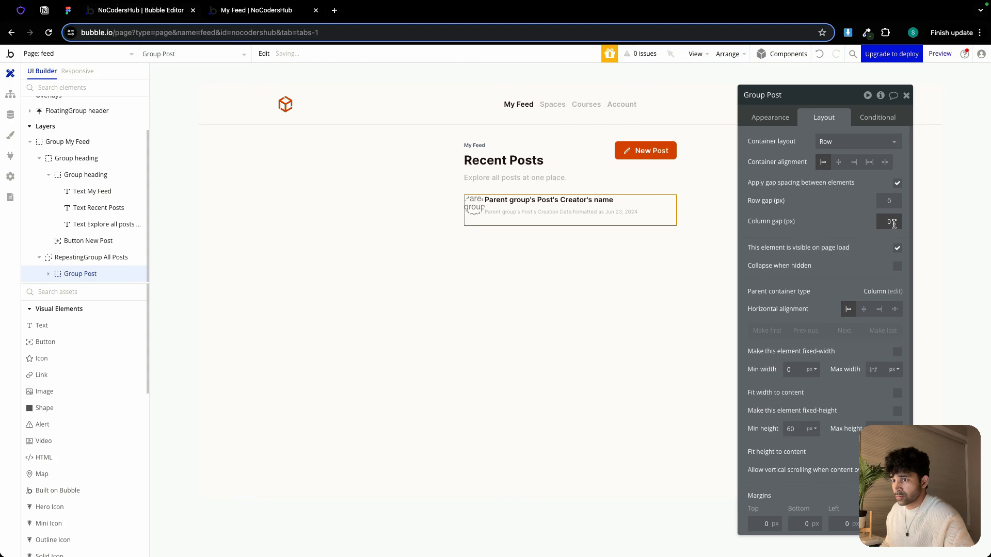
click(797, 429)
text(0)
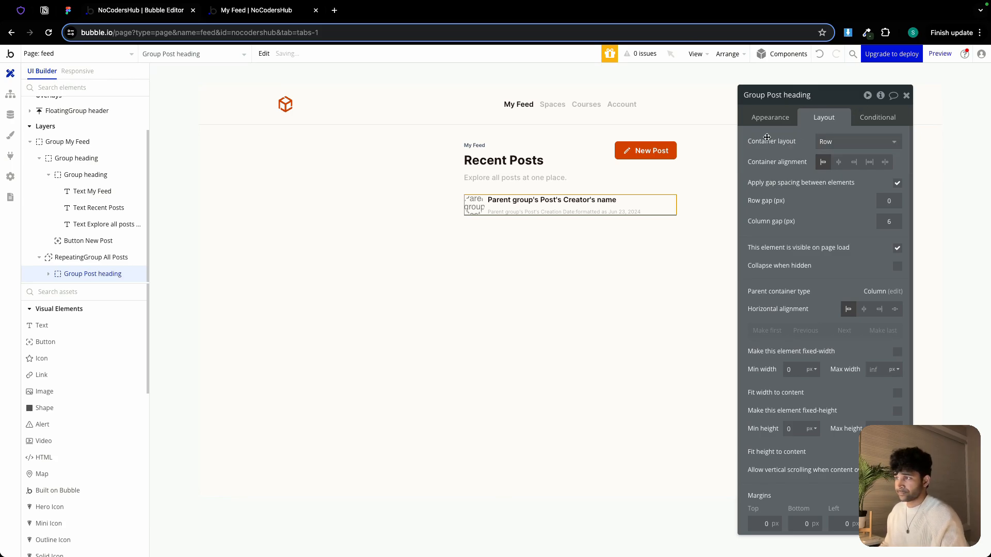
Compare the post card layout in the Figma design with the repeating group
click(624, 229)
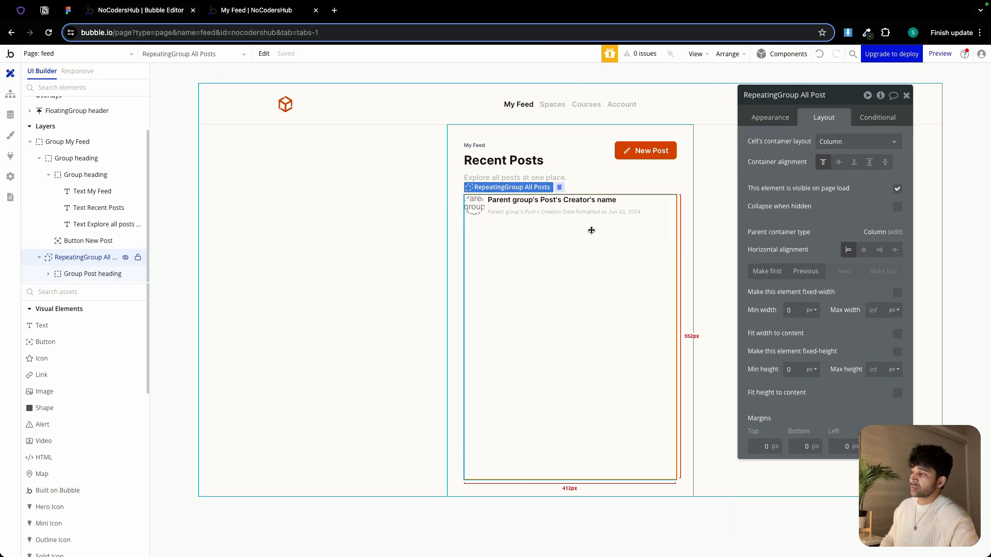
click(72, 13)
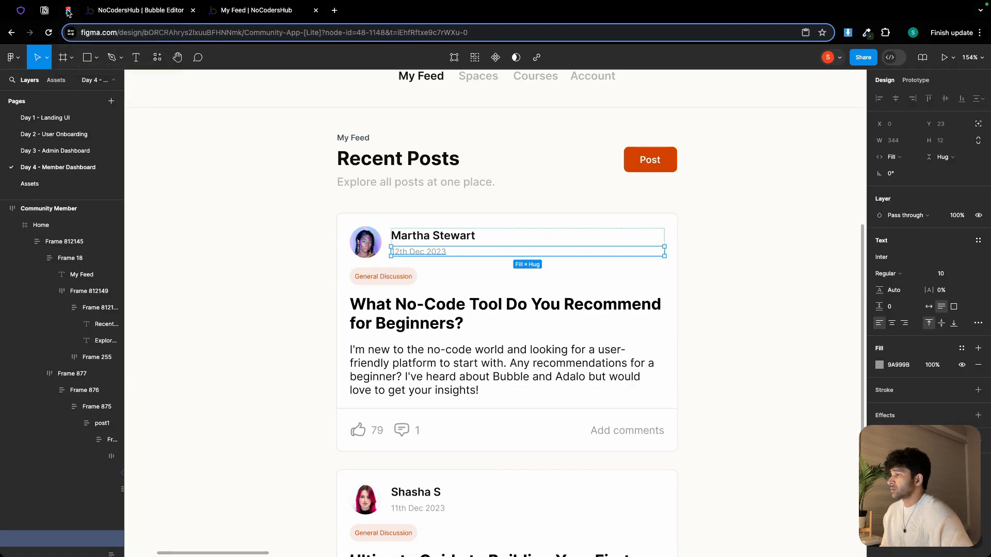
click(405, 284)
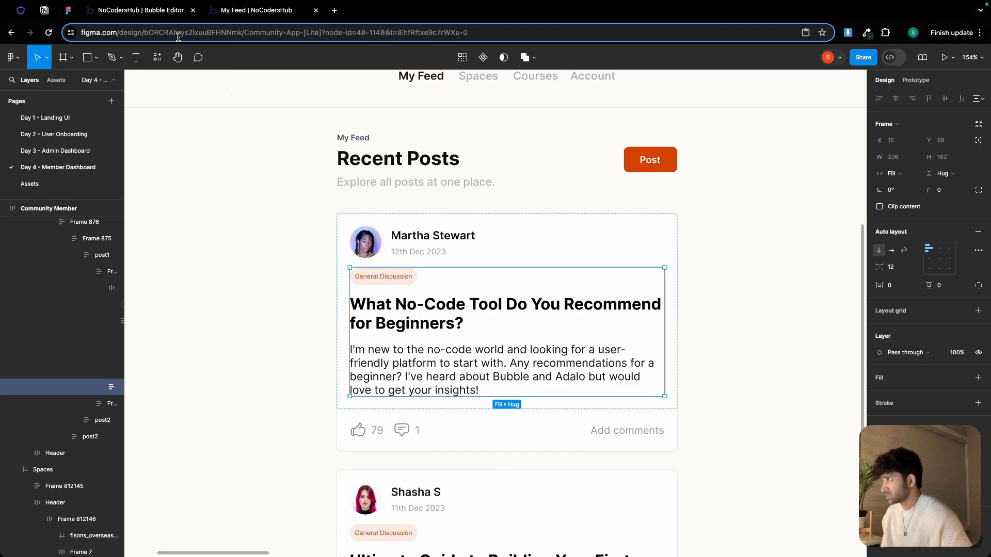
click(140, 11)
Copy the space status chip from the dashboard-admin page
click(96, 55)
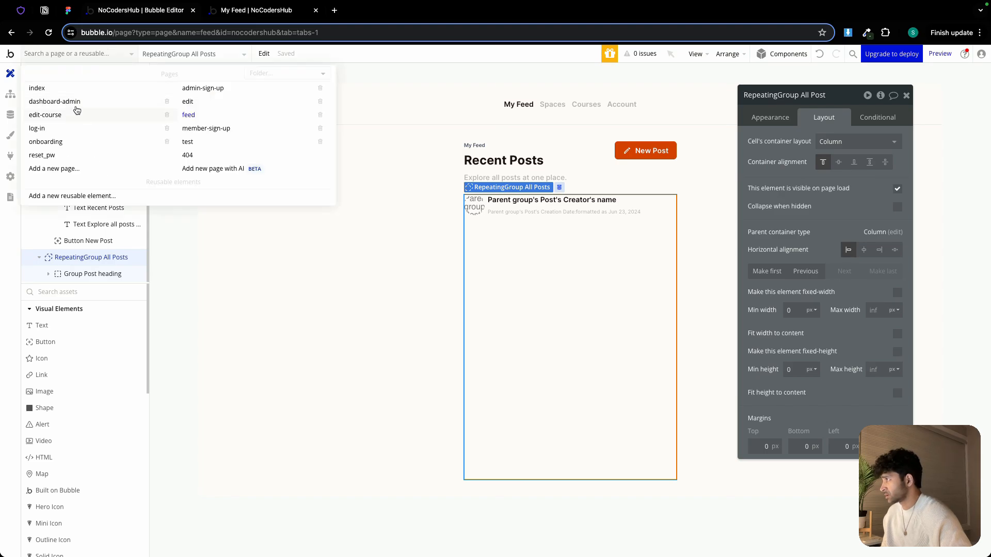
click(76, 105)
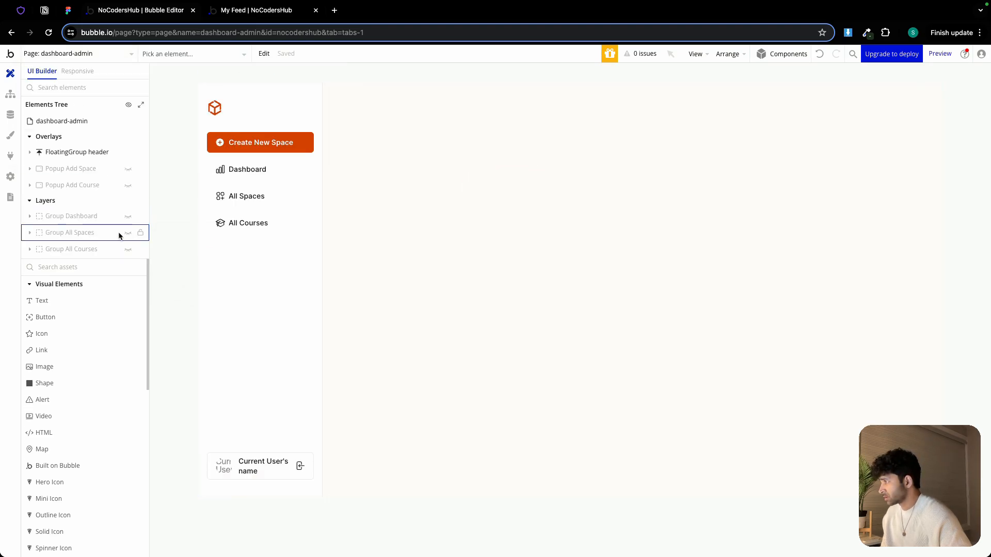
click(119, 236)
right_click(392, 236)
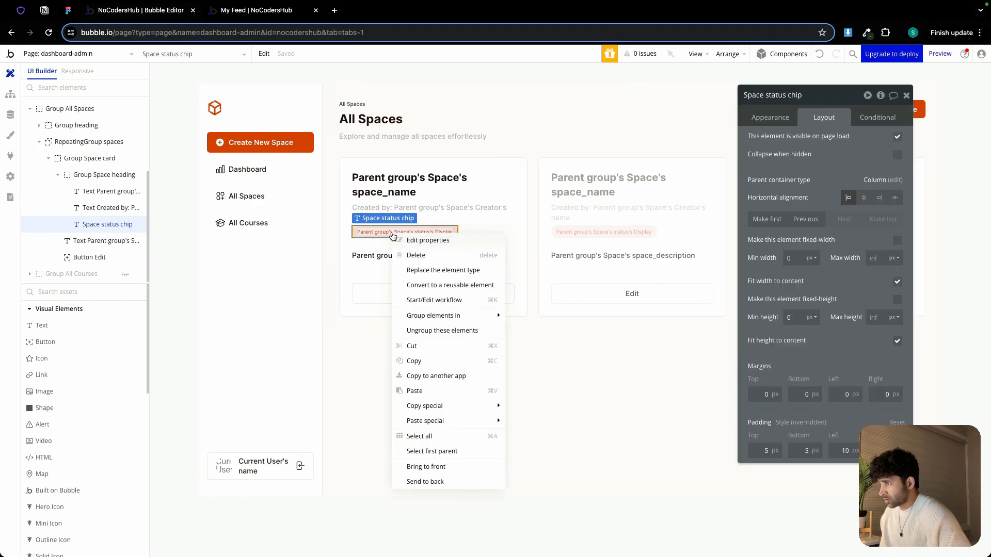
click(448, 361)
Paste the status chip into the posts repeating group on the feed page
click(75, 56)
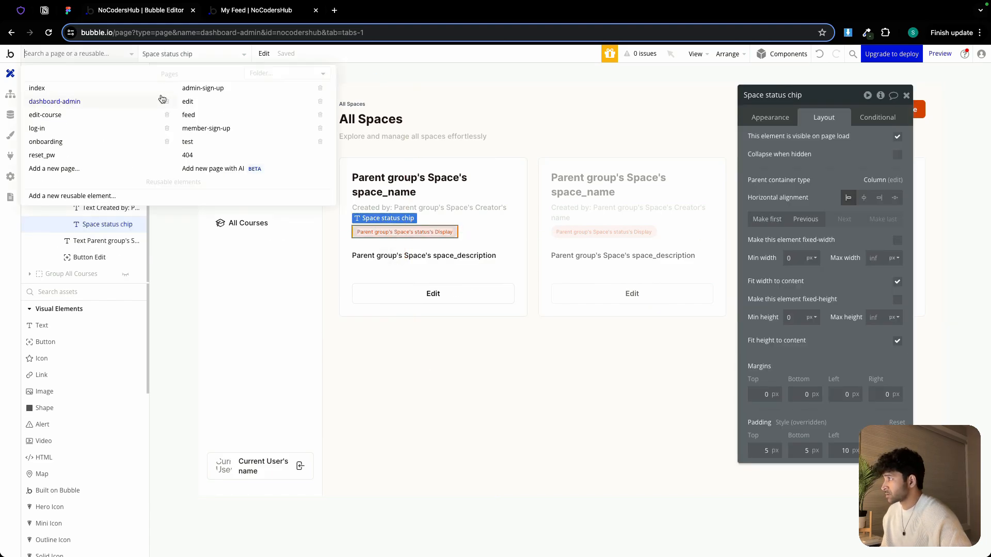
click(195, 114)
click(511, 272)
right_click(512, 275)
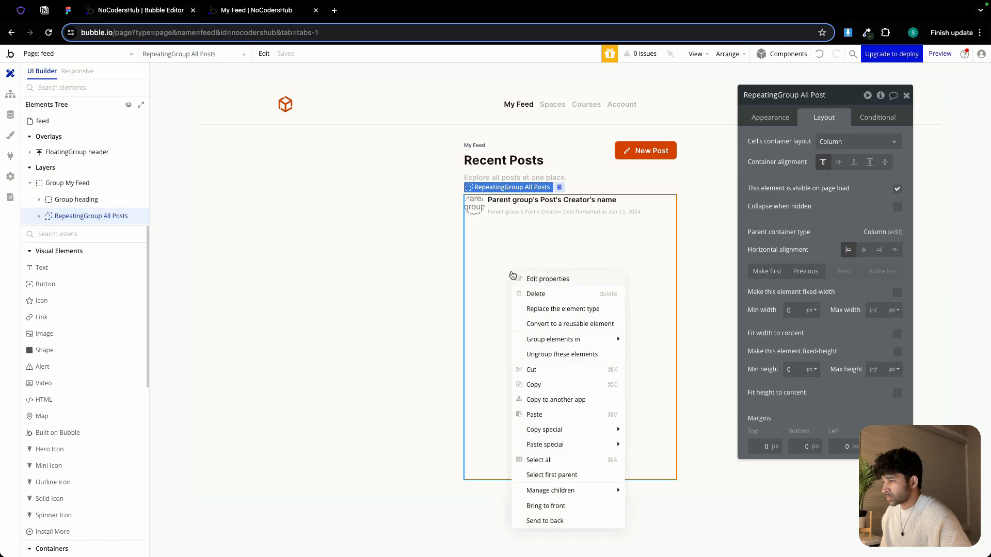
click(534, 415)
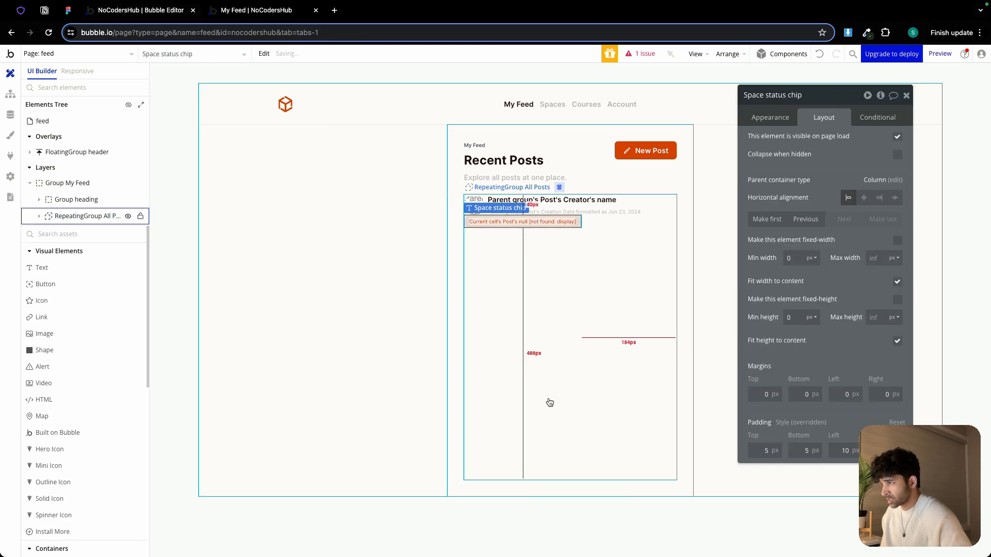
Set the chip's text to the current cell's Post's space_name's space_name
click(774, 117)
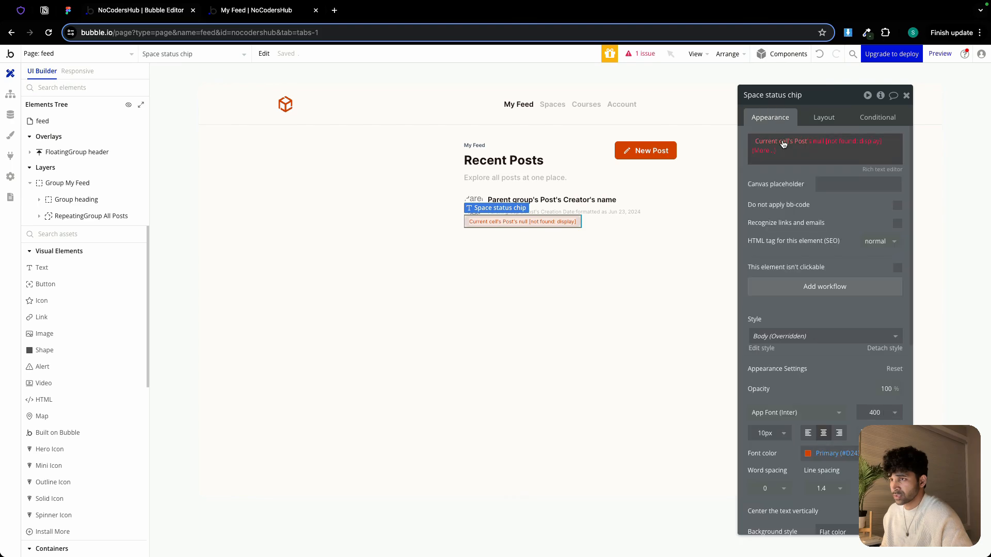
click(769, 147)
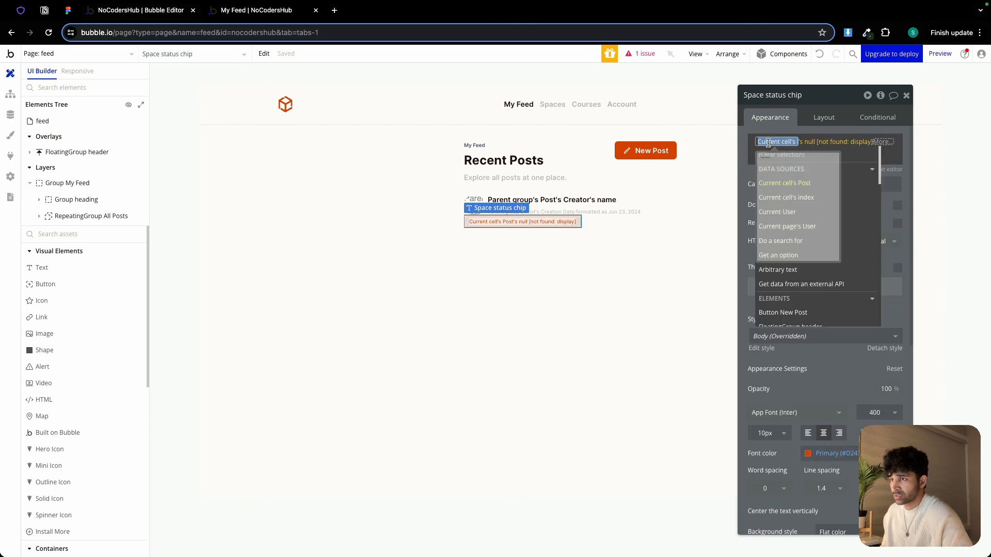
click(787, 182)
click(847, 254)
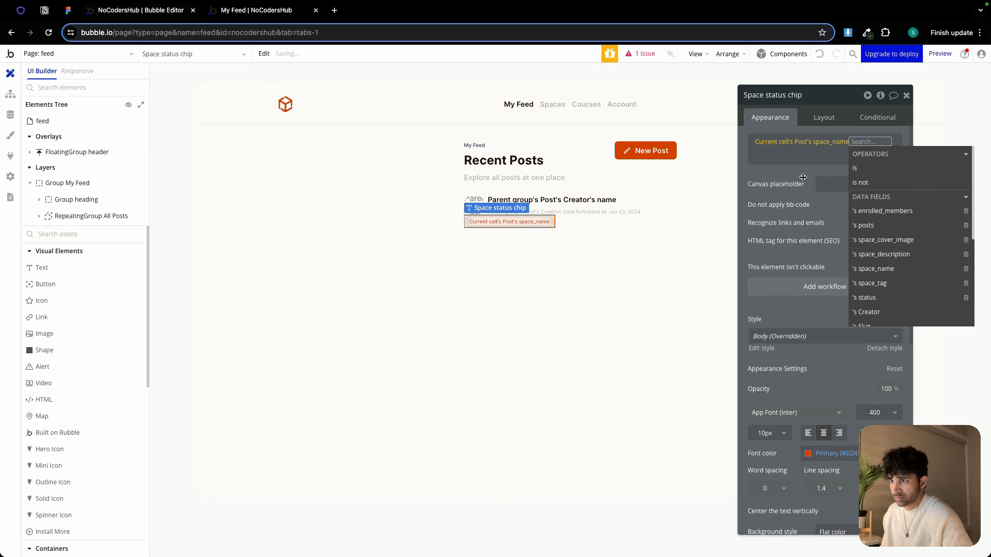
click(799, 172)
click(858, 140)
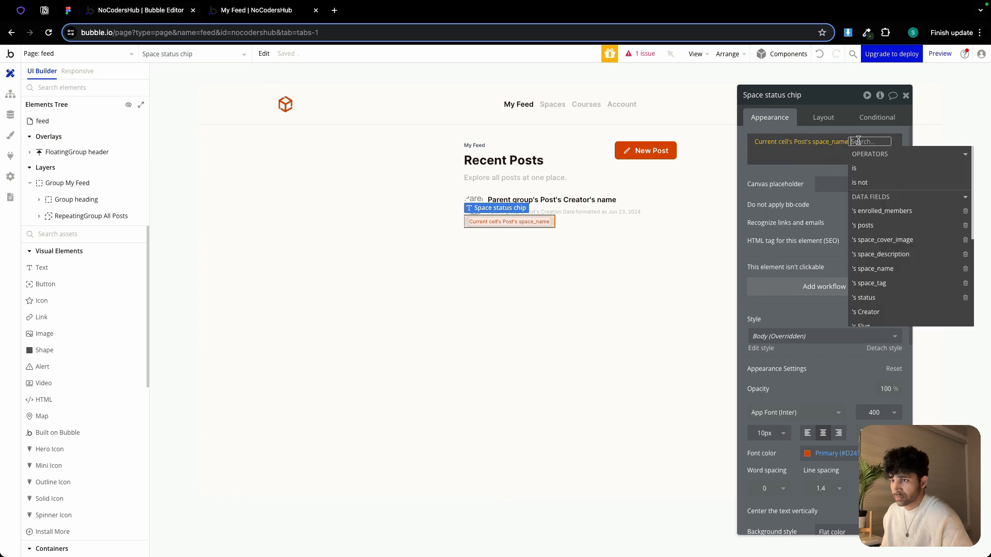
click(883, 269)
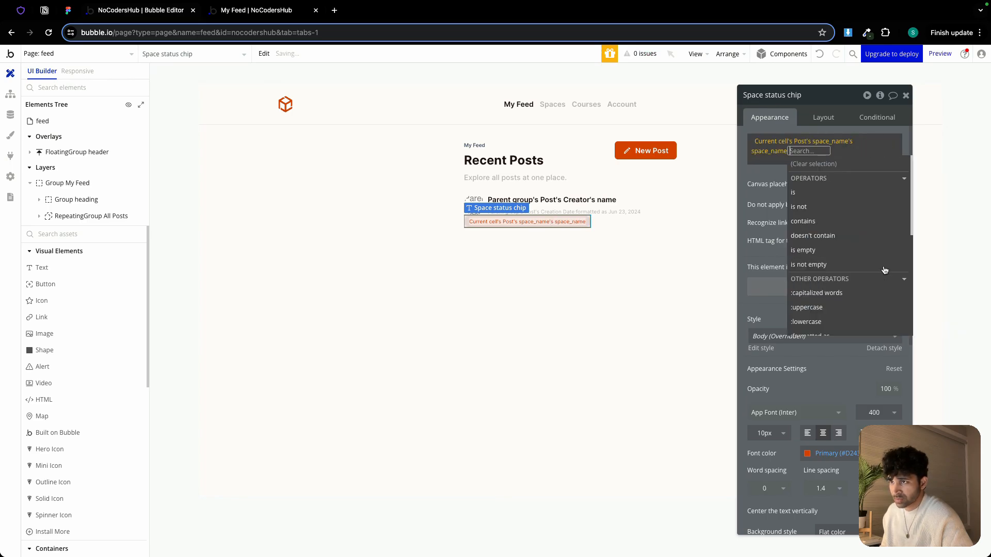
click(760, 171)
click(535, 238)
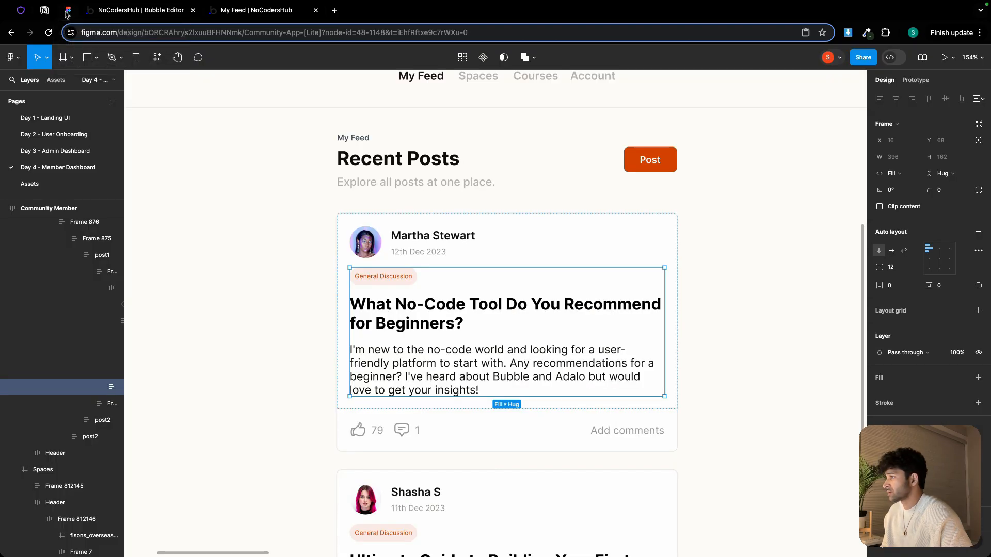
Inspect the post title and description text styles in the Figma design
click(67, 10)
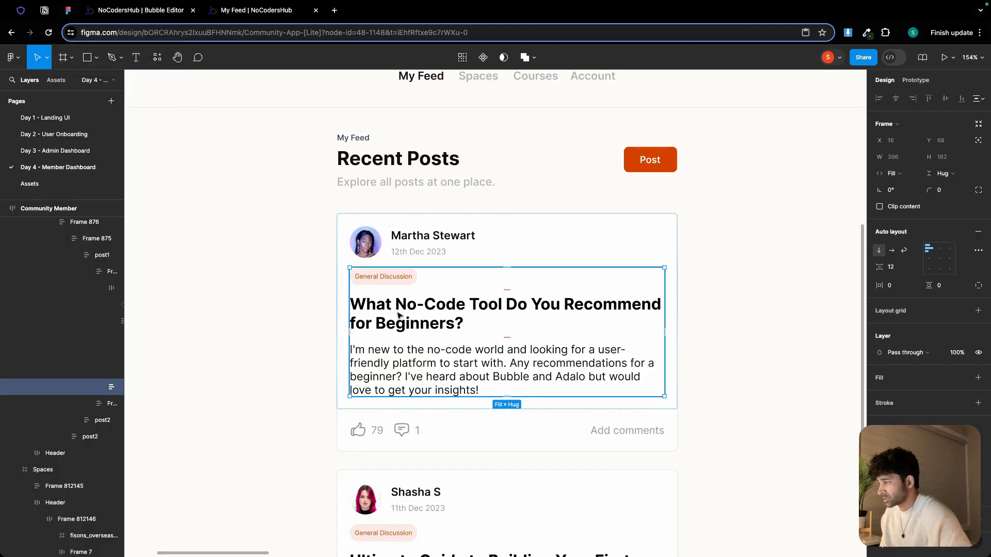
click(399, 316)
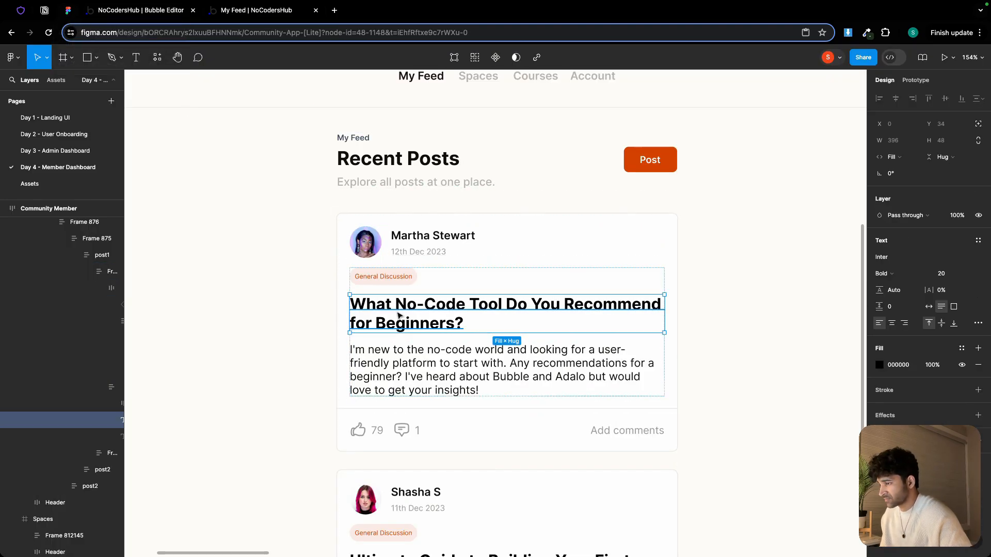
click(454, 356)
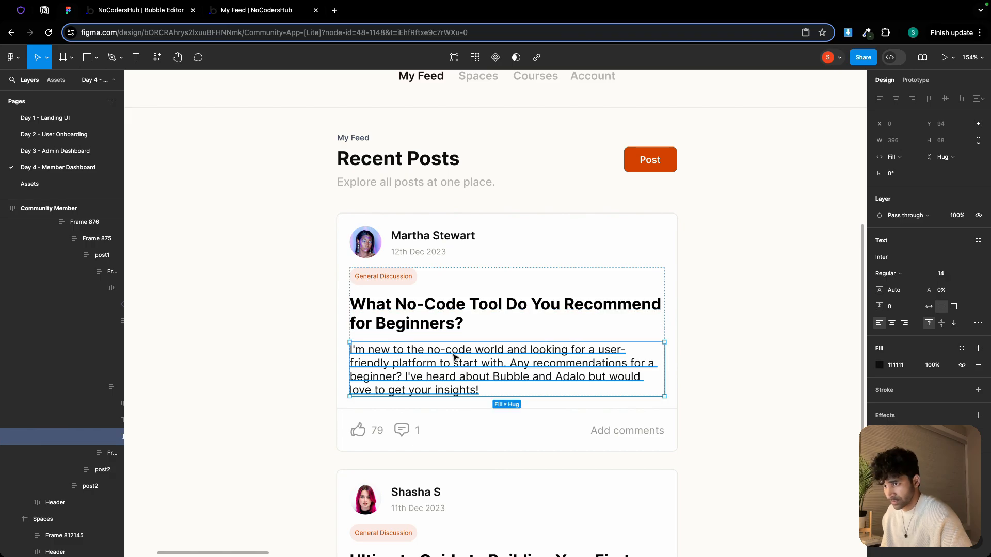
click(129, 11)
Add a text element to the repeating group showing the current cell's Post's post_title
click(49, 268)
click(484, 255)
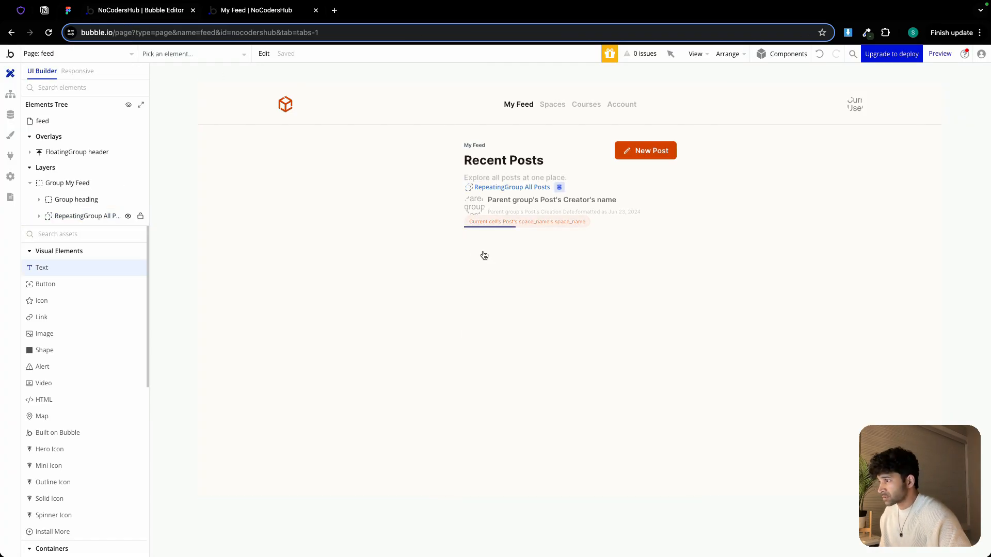
click(932, 140)
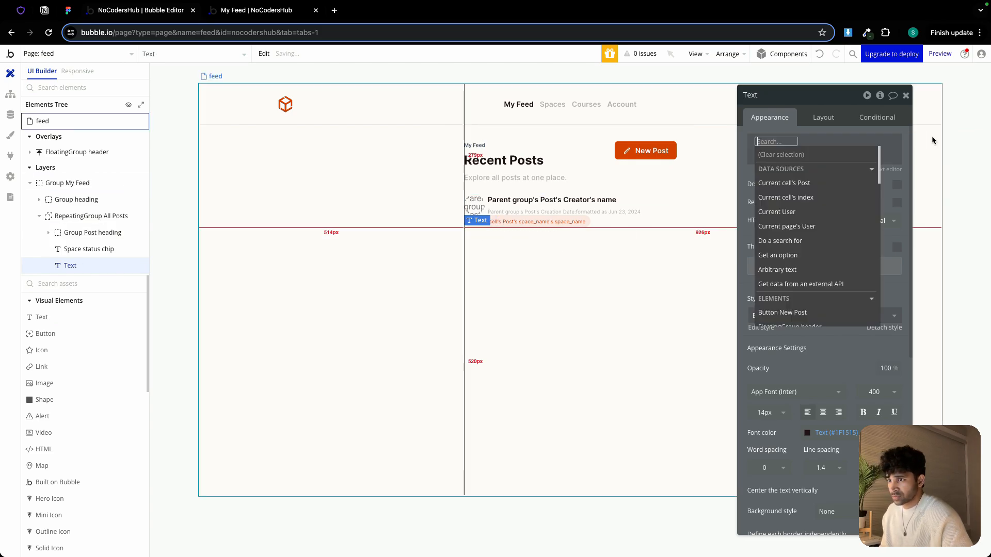
click(839, 183)
click(851, 240)
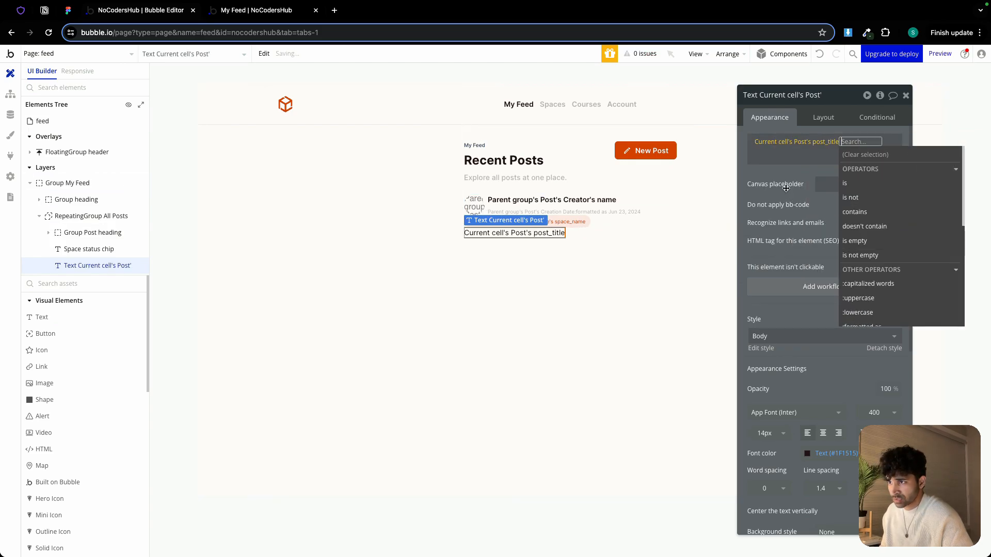
click(777, 175)
Set the post title text to 20 px and font weight 700, and turn off fit width to content
click(772, 434)
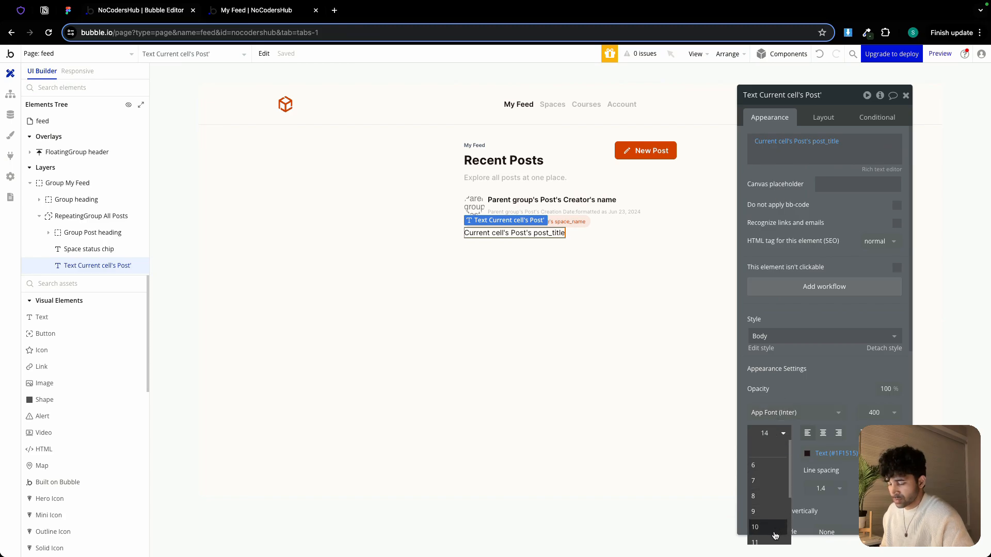
scroll(768, 529, down, 2)
key(BackSpace)
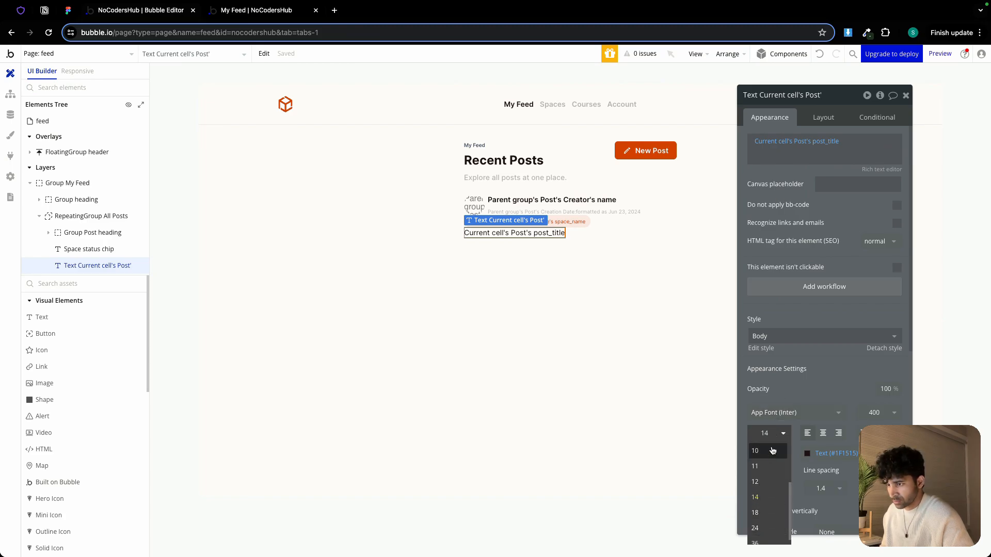
text(9)
key(Return)
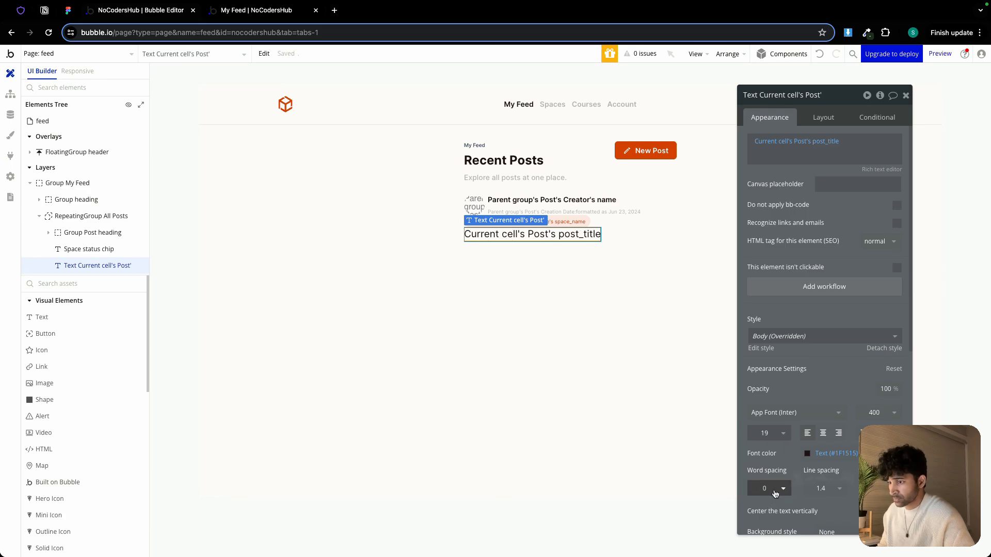
click(878, 412)
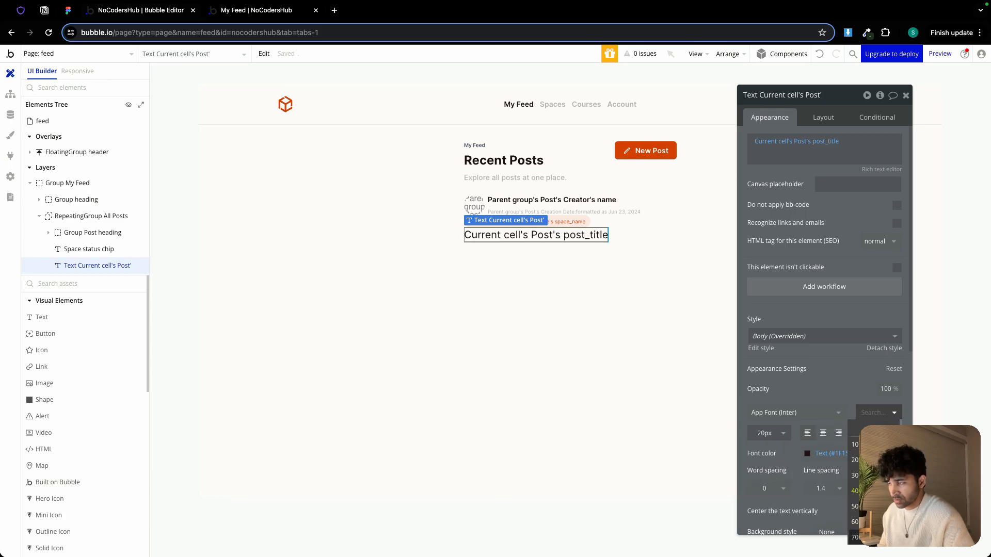
click(873, 537)
click(823, 120)
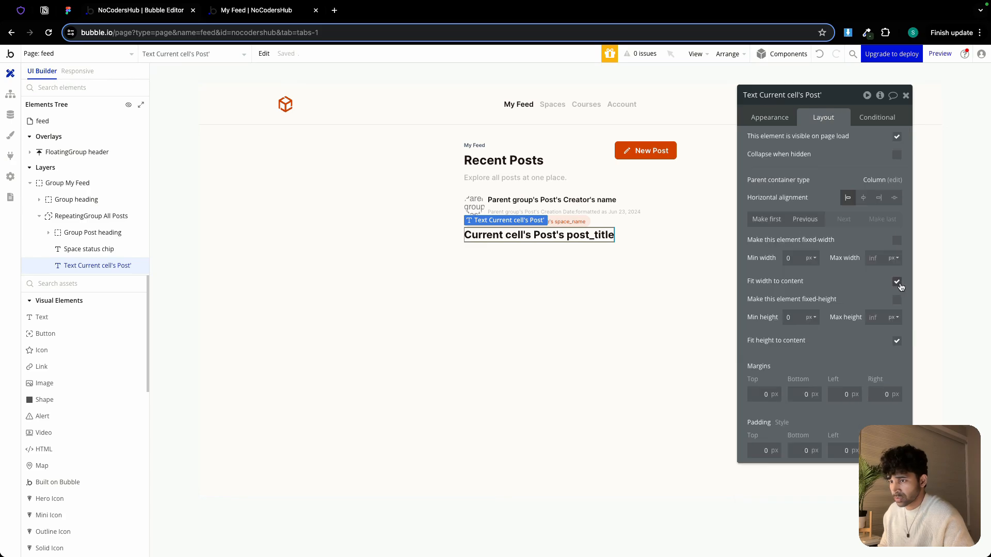
click(901, 287)
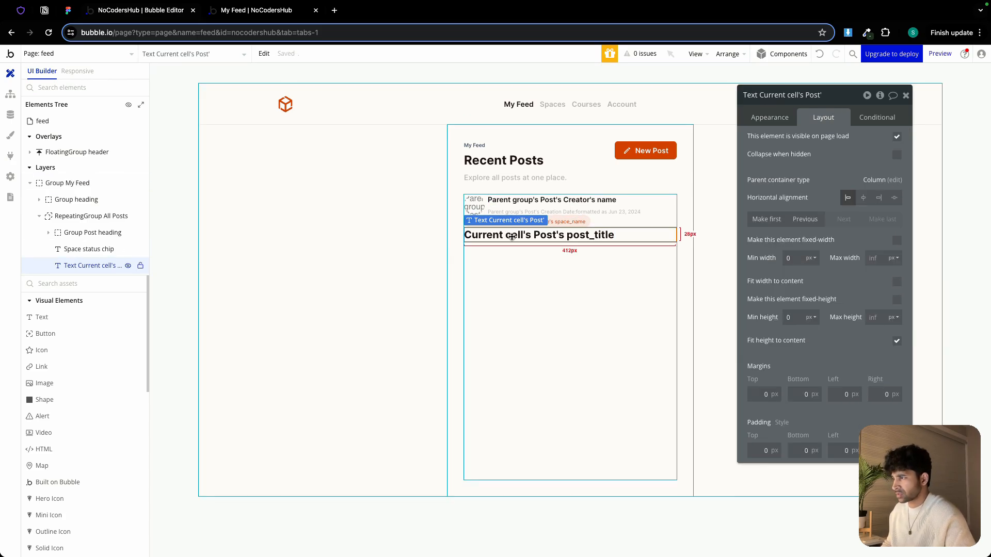
Paste a copy of the creator name text below the title and set its font weight to 400
click(535, 202)
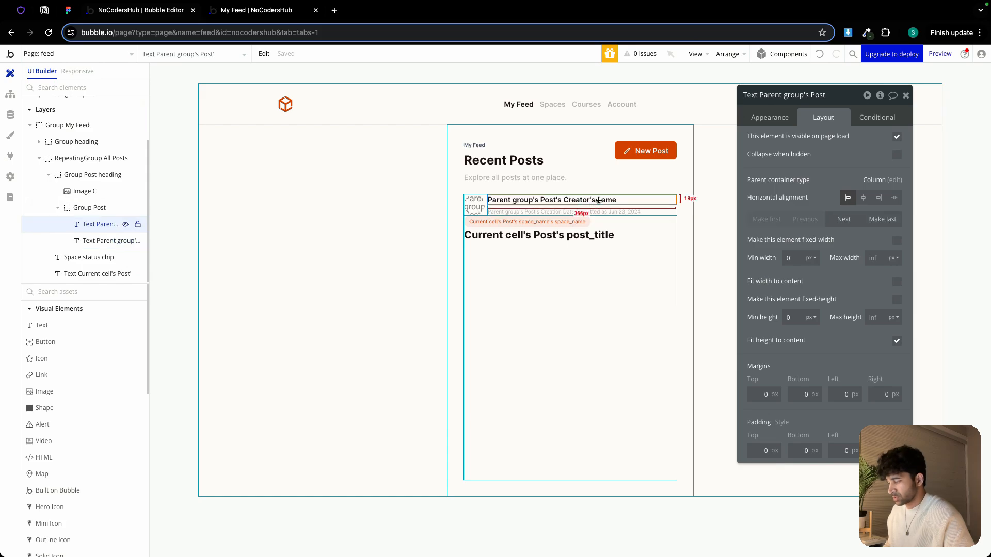
click(531, 250)
key(ctrl+v)
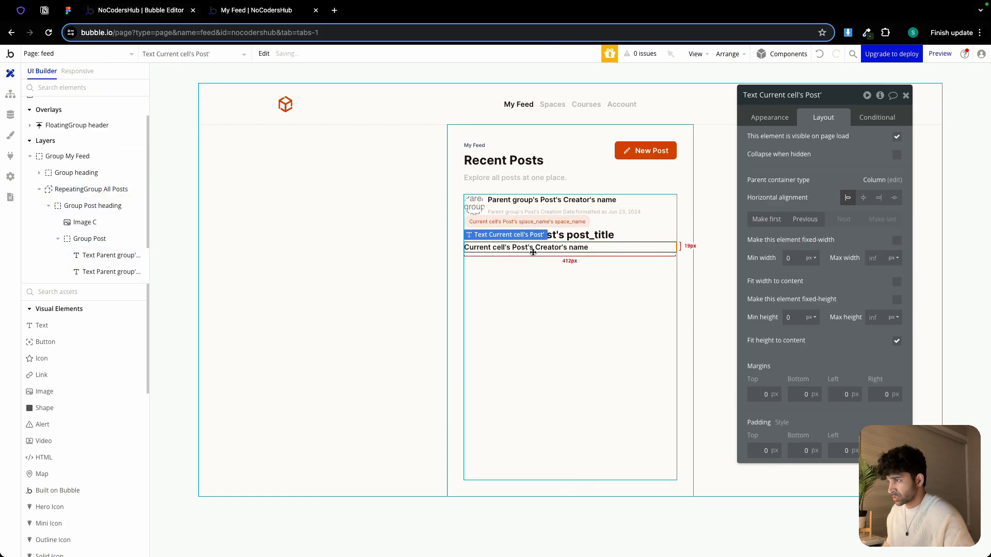
click(772, 118)
click(877, 412)
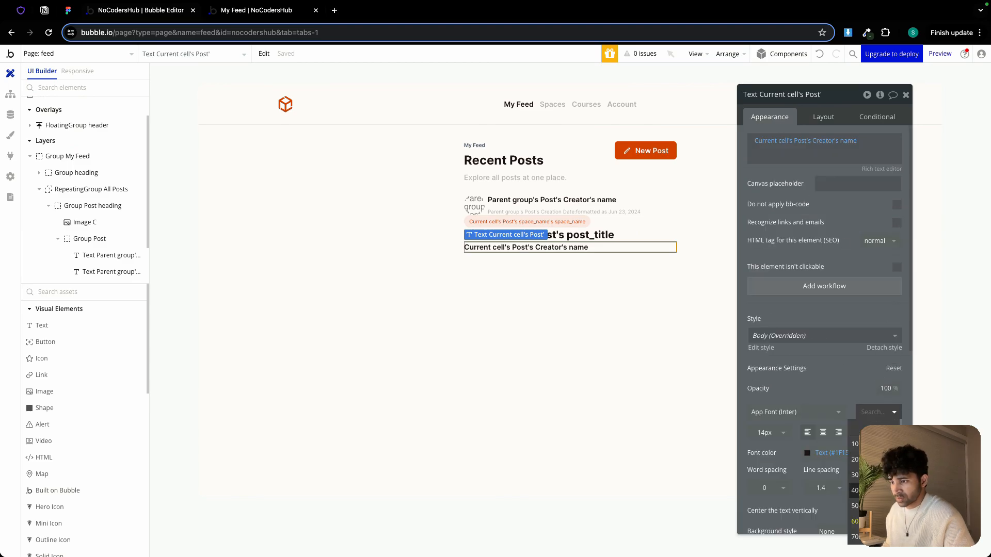
click(875, 490)
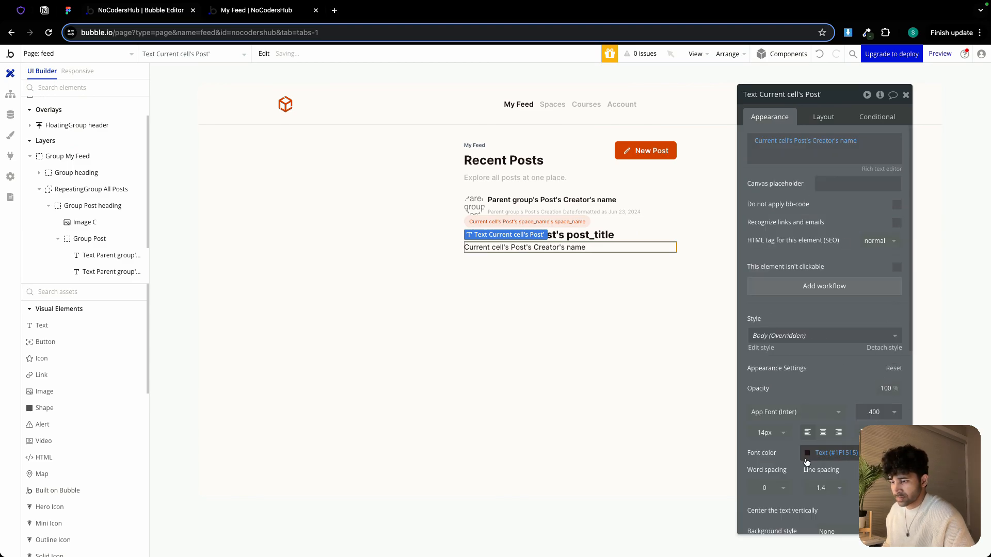
Group the space status chip, post title and description texts together into a new group inside the post cell
click(605, 303)
click(580, 226)
shift+click(584, 235)
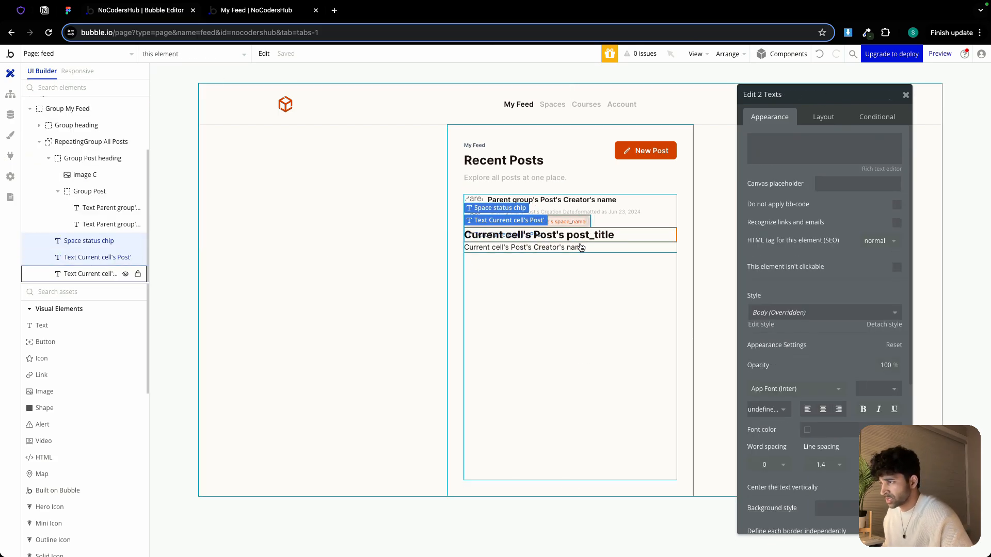
shift+click(578, 248)
right_click(578, 251)
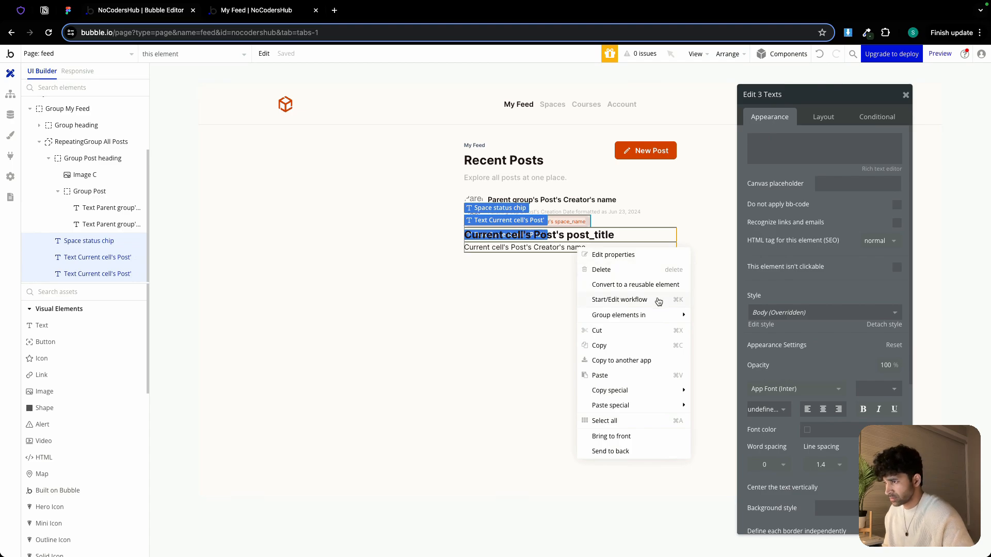
mouse_move(663, 316)
click(743, 345)
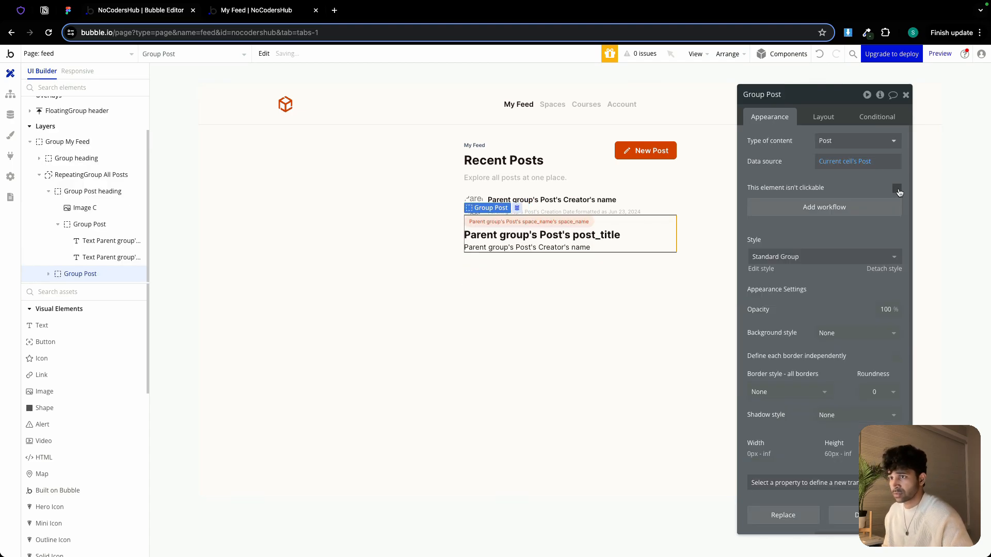
Set the new post group's row gap to 12 px and its minimum height to 0 px
click(823, 117)
click(897, 184)
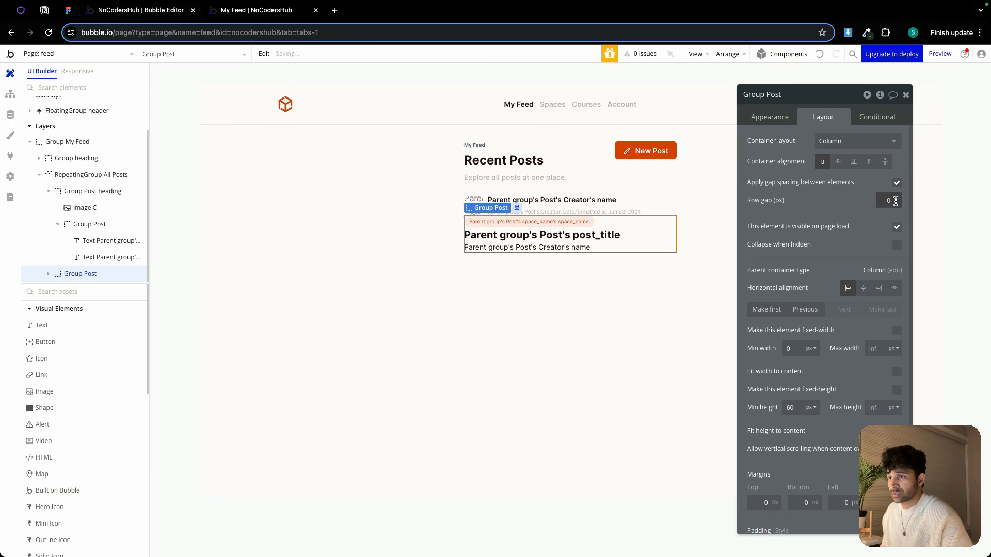
click(796, 407)
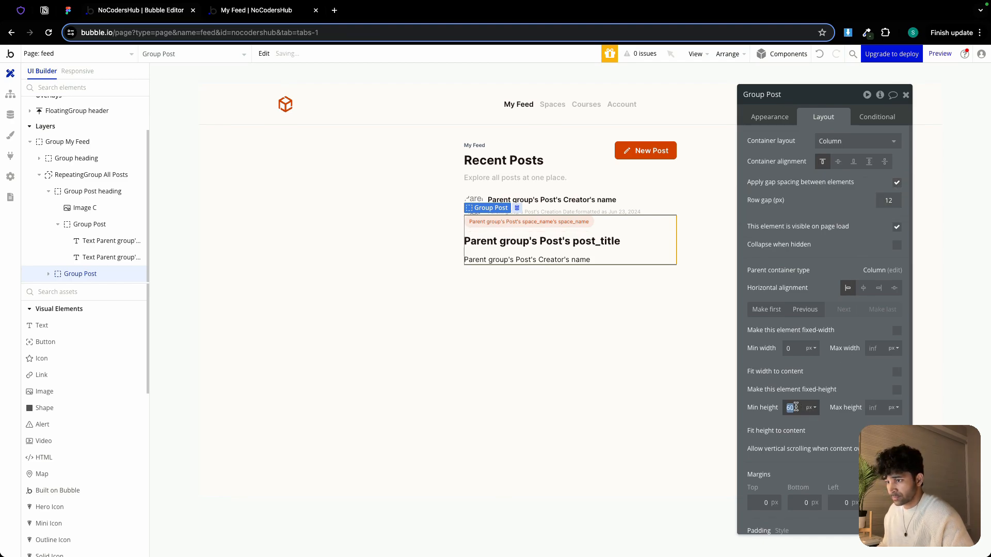
text(0)
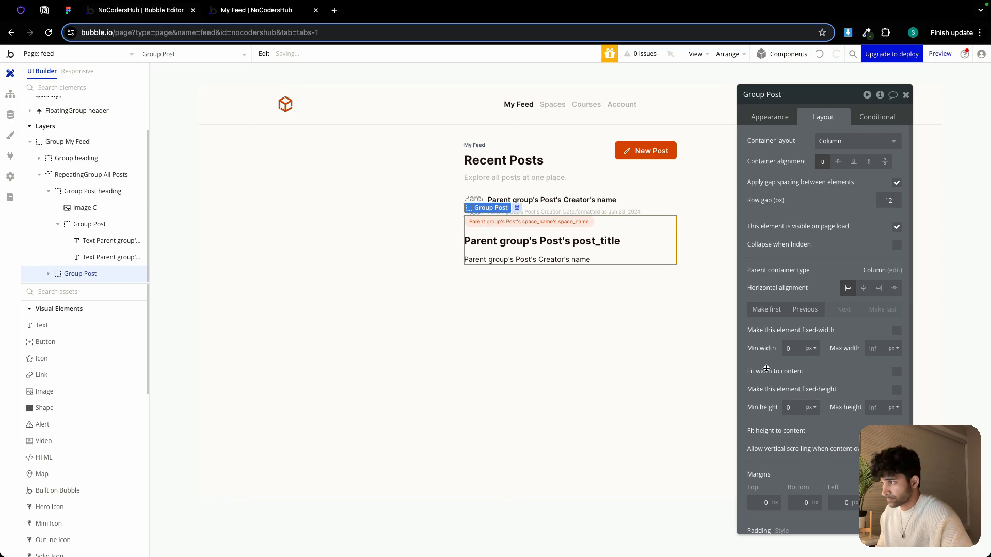
Review the description text's layout and appearance settings, then deselect it
click(584, 262)
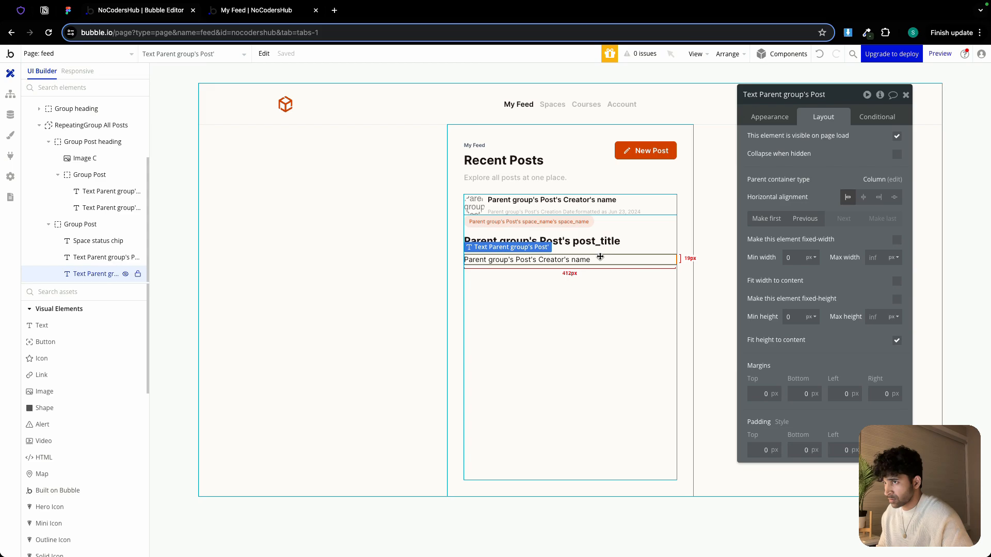
click(771, 117)
scroll(796, 175, down, 4)
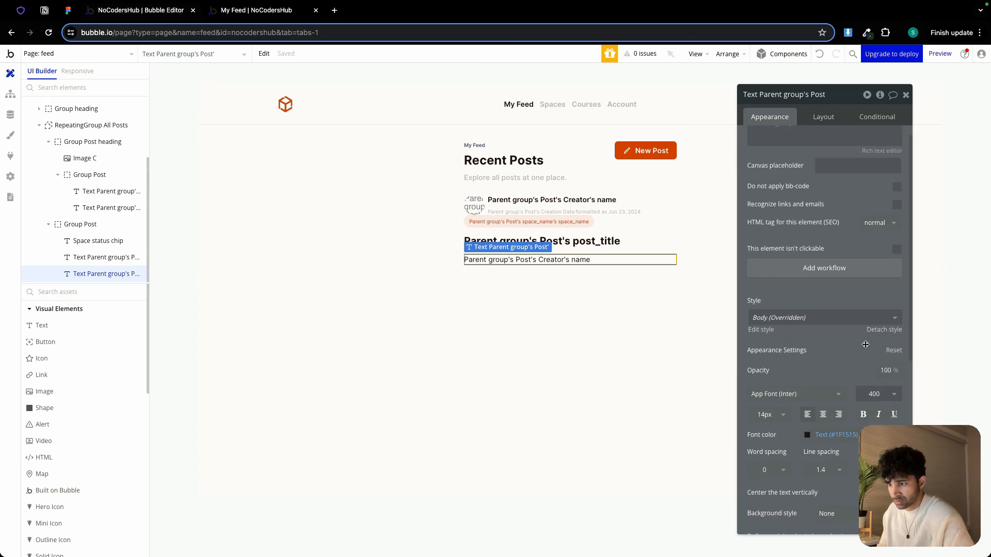
click(522, 329)
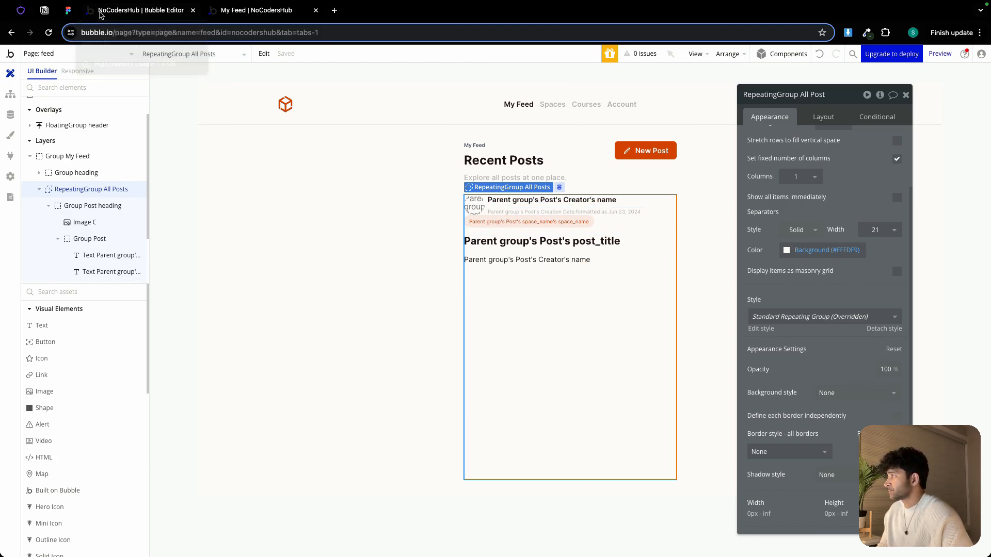
Switch to the Figma design and inspect the post card's like and comment row
click(69, 15)
scroll(376, 410, down, 1)
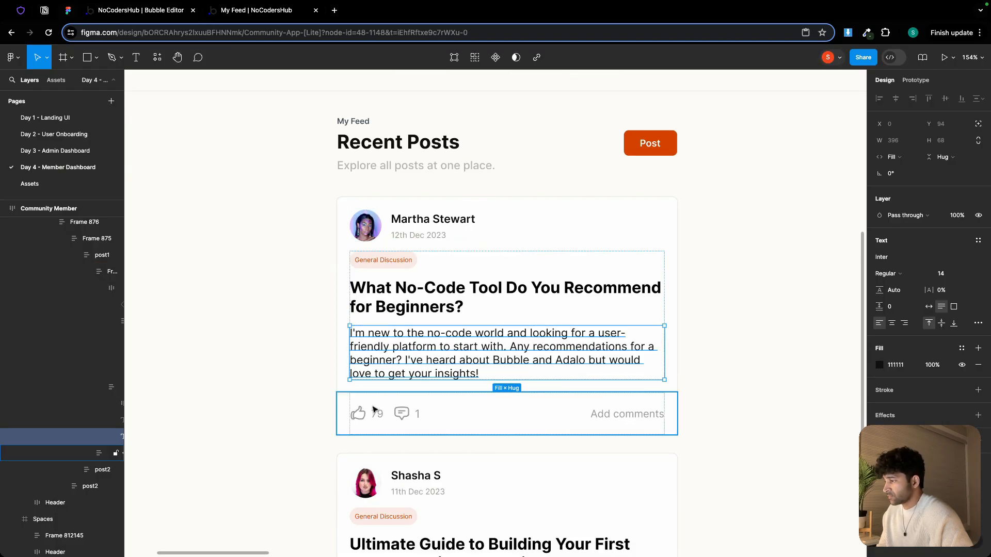
click(375, 416)
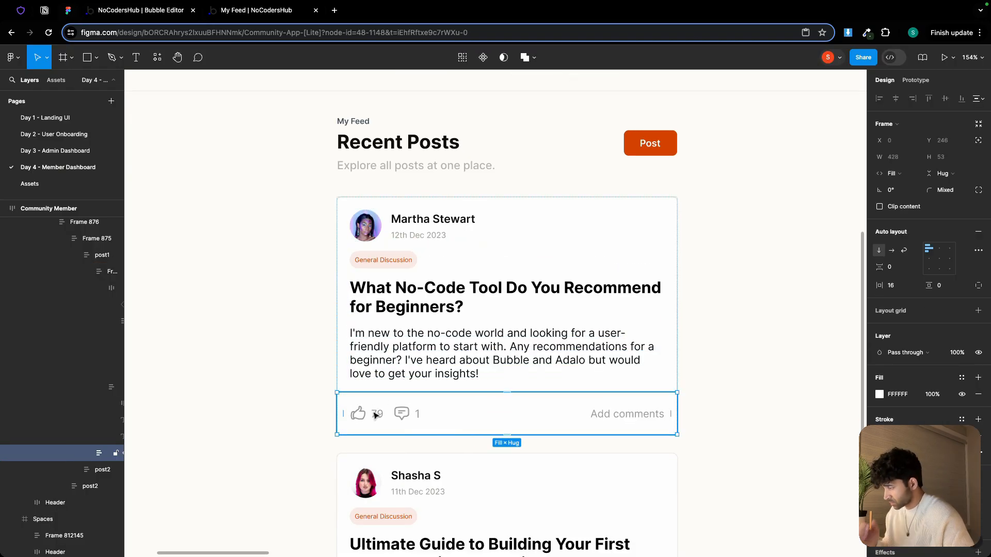
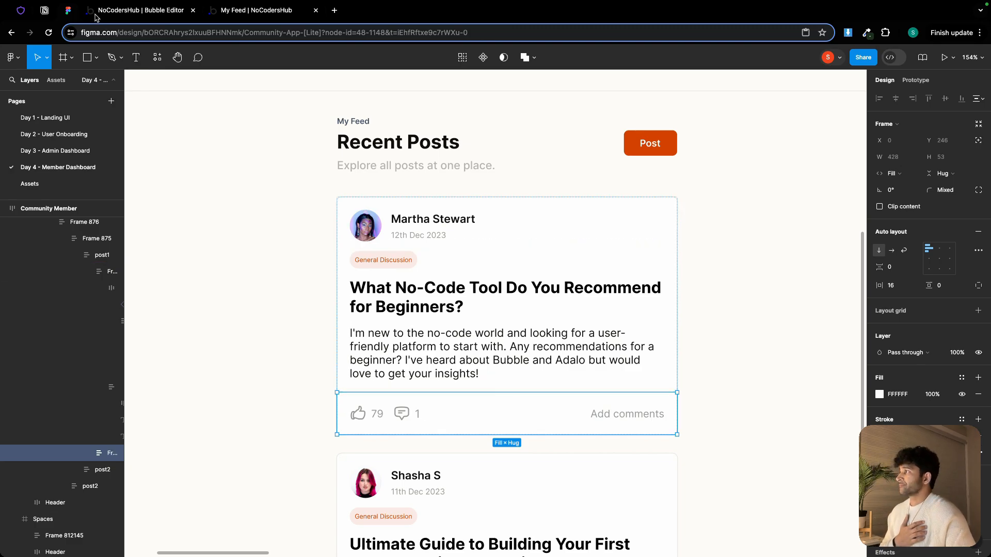
Add an Outline Icon element to the post cell and make it the last element in the cell
click(125, 12)
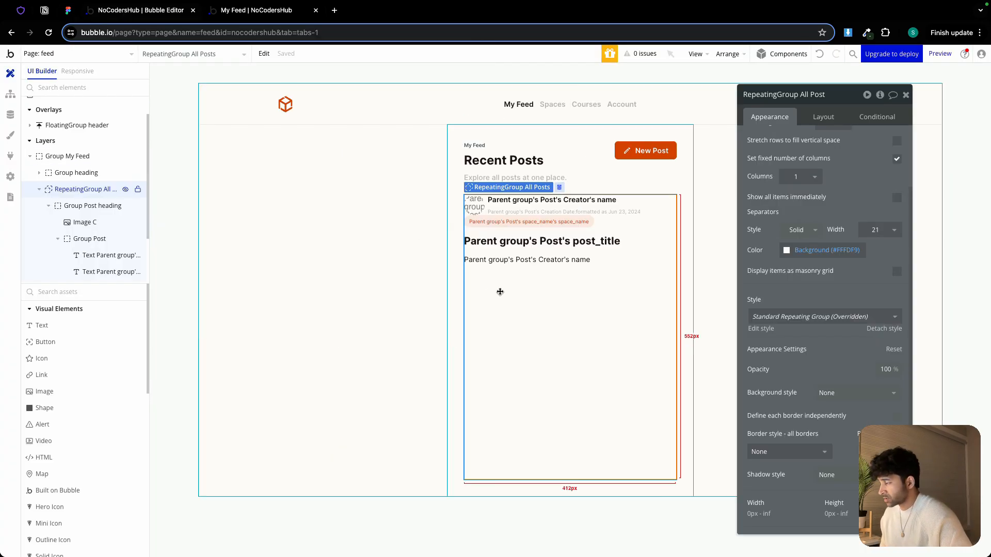
scroll(80, 408, down, 2)
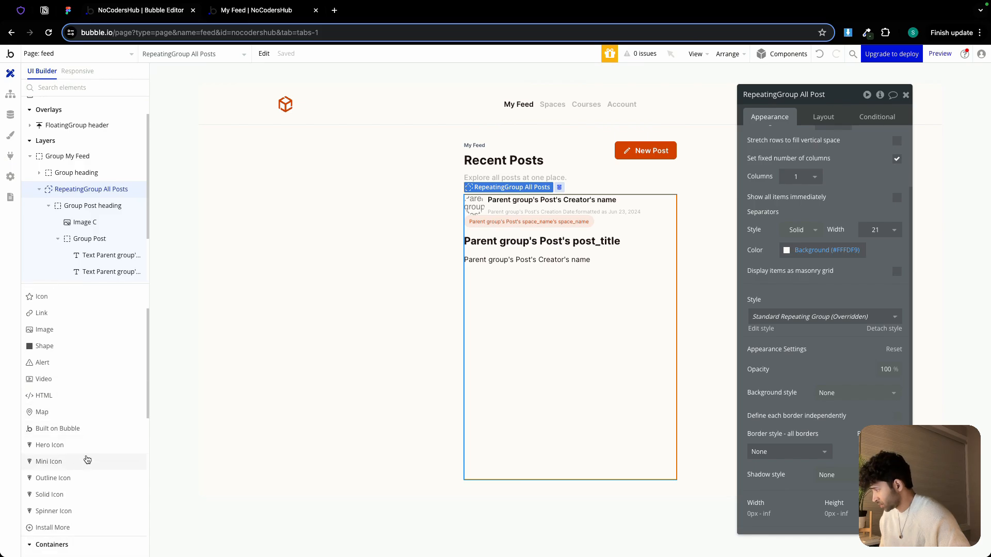
scroll(85, 443, up, 2)
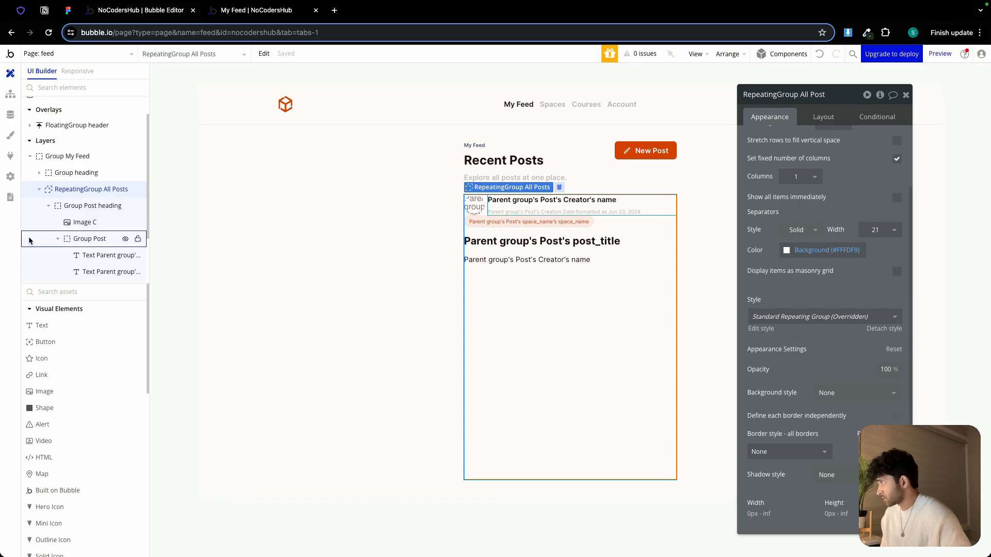
click(10, 156)
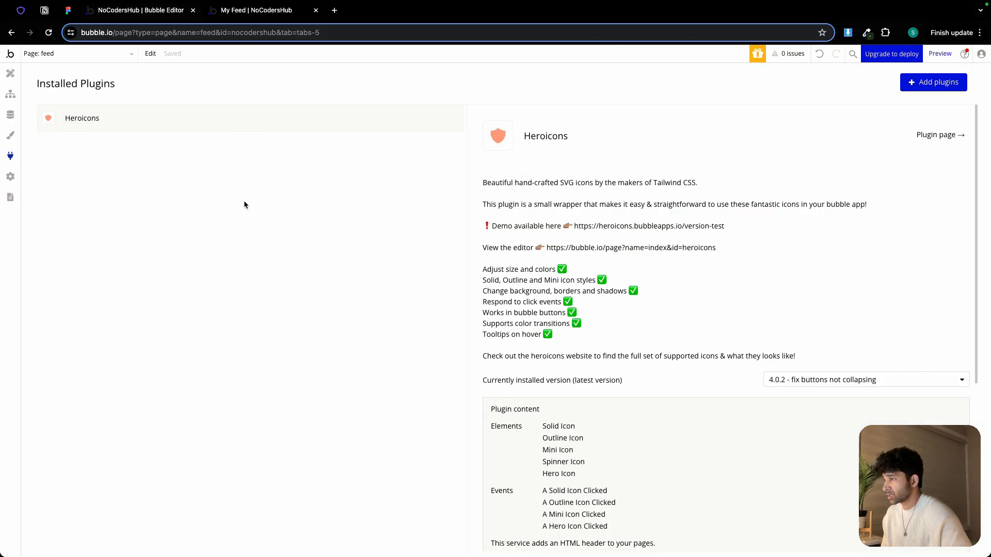
click(11, 73)
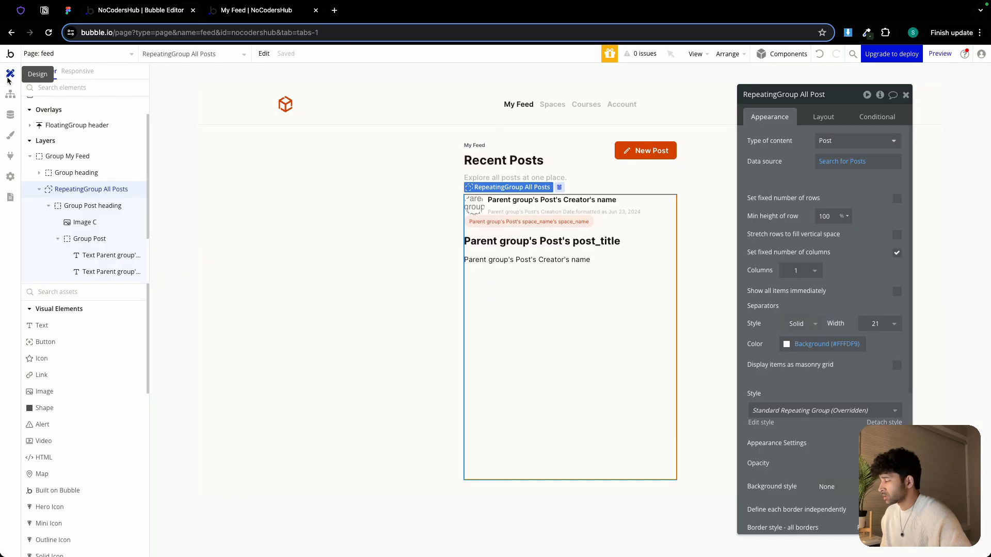
scroll(66, 429, down, 2)
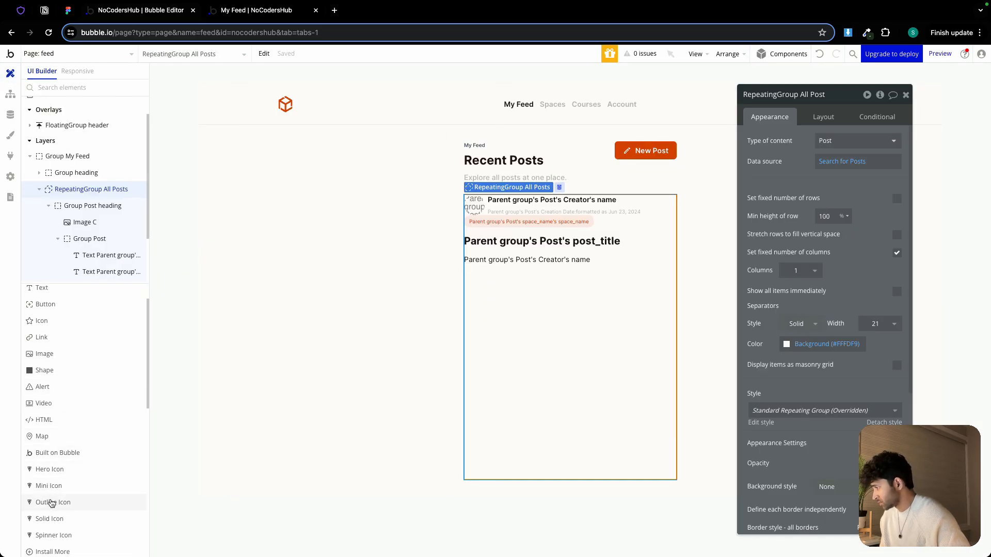
click(51, 502)
drag(470, 269, 478, 284)
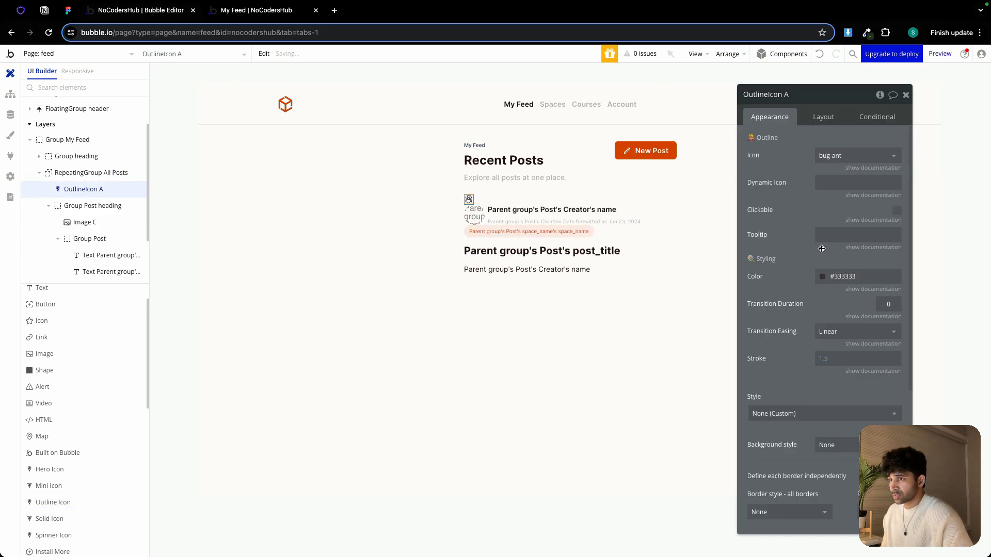
click(823, 117)
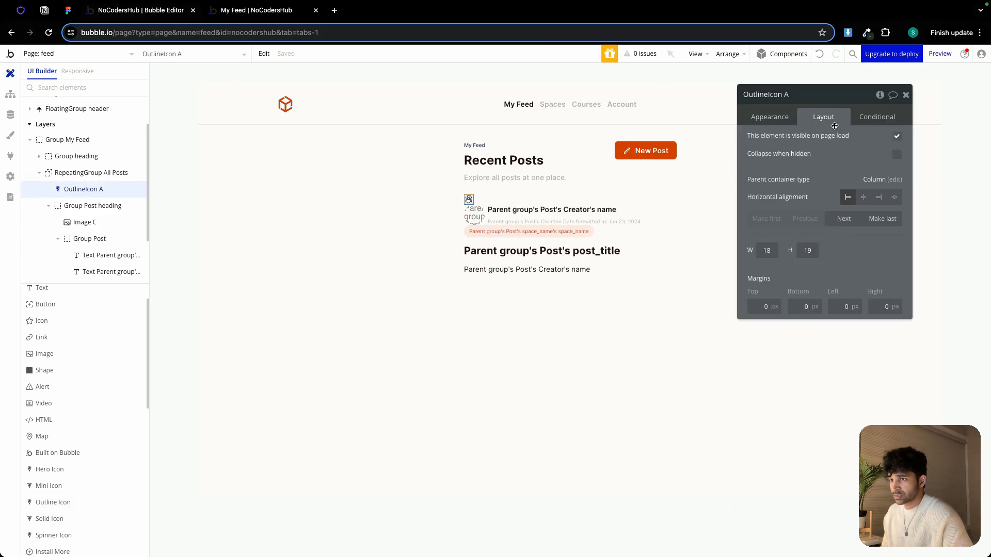
click(883, 217)
Search the Heroicons site for "thu" and copy the hand-thumb-up icon name
click(21, 10)
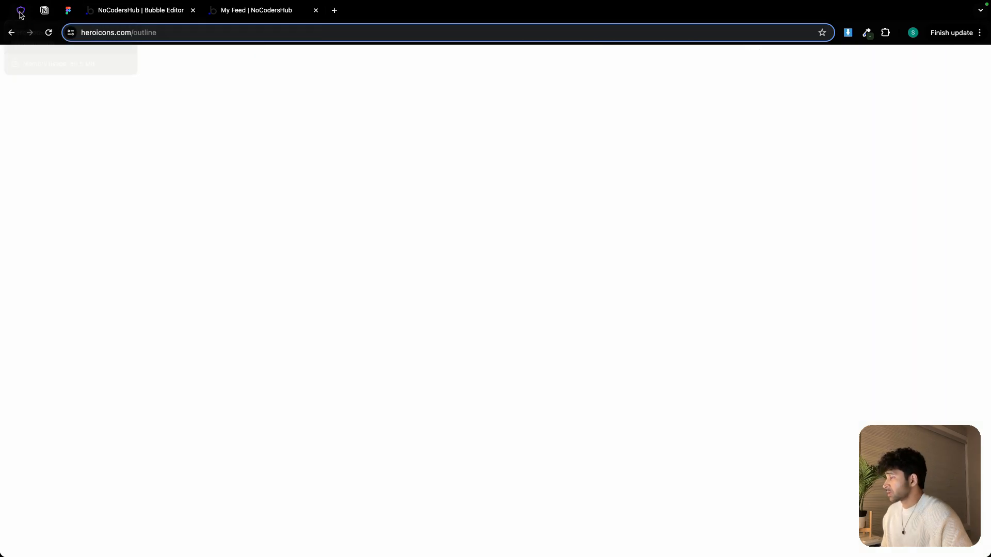
triple_click(345, 268)
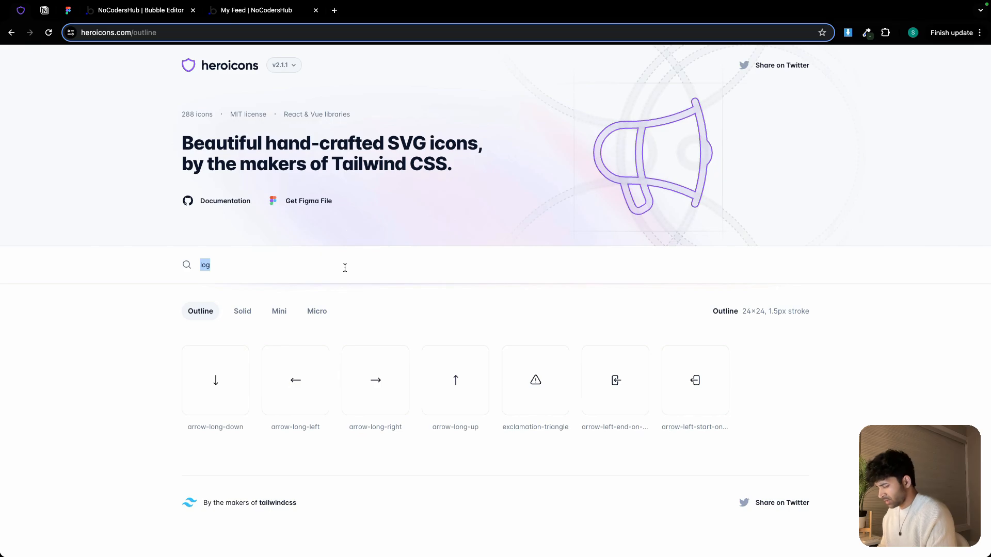
text(thu)
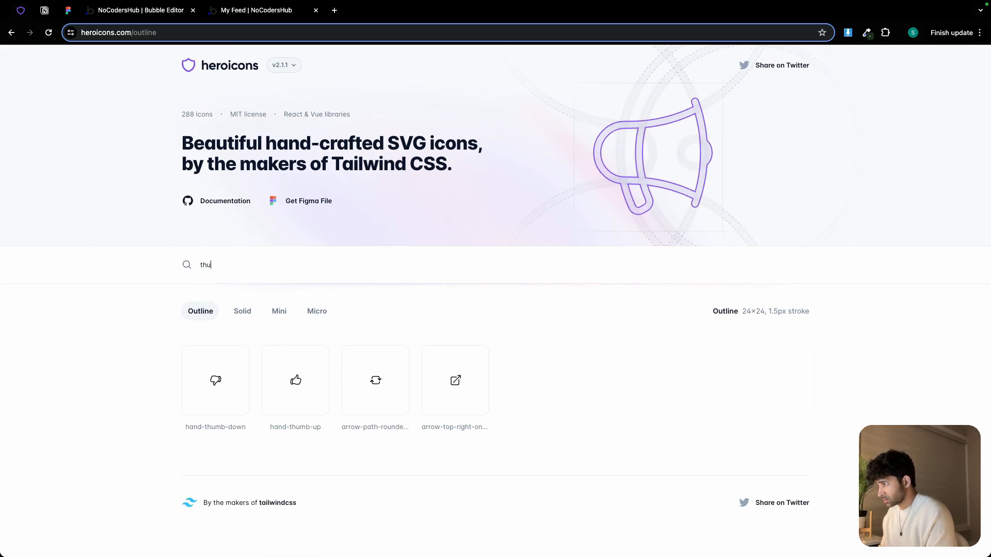
triple_click(311, 427)
key(super+c)
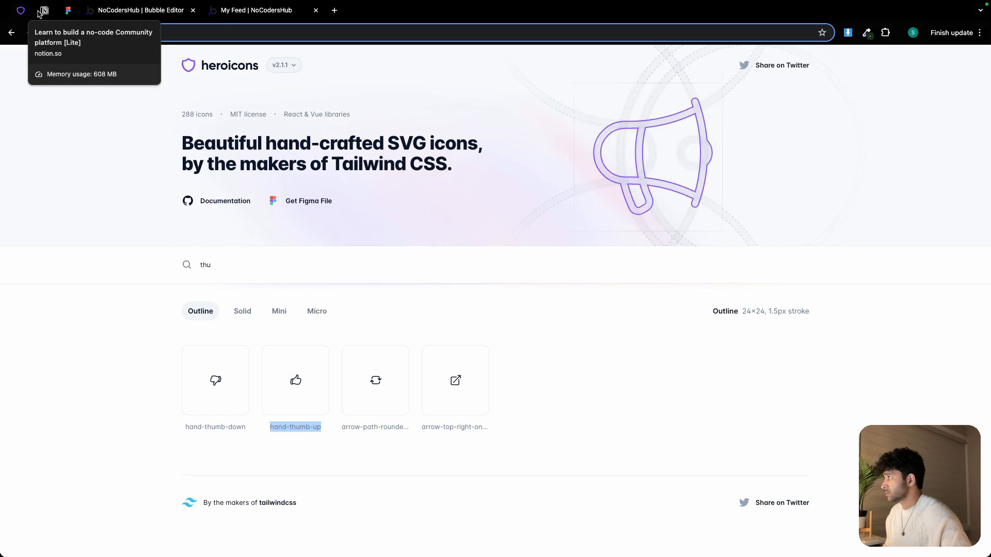
Set the outline icon to hand-thumb-up and its colour to the Text colour variable
click(121, 11)
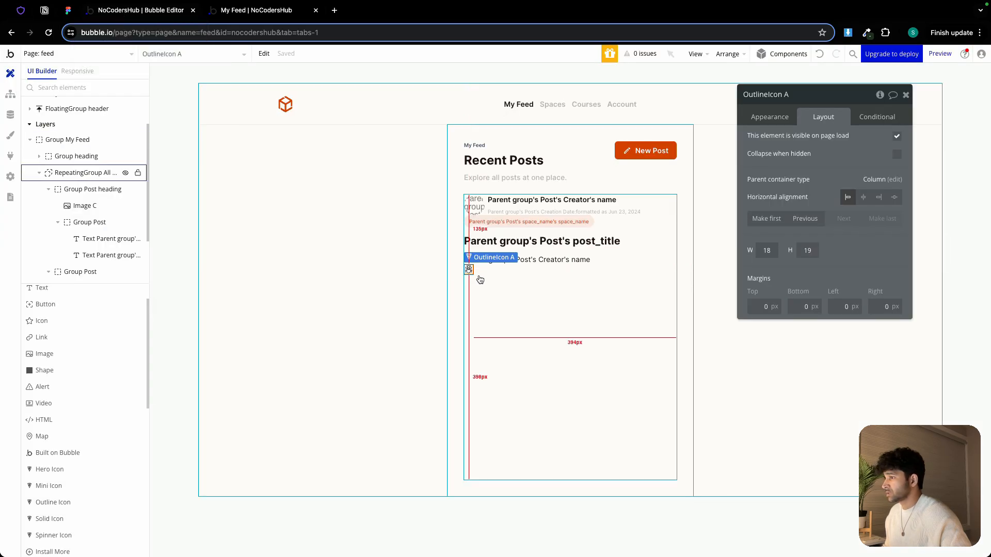
click(770, 117)
click(844, 156)
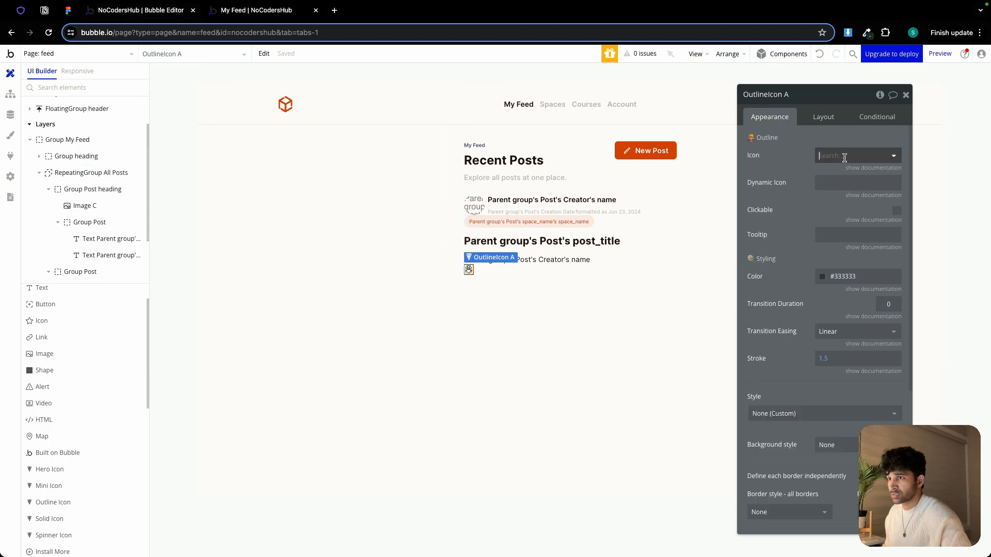
key(super+v)
click(848, 187)
click(838, 276)
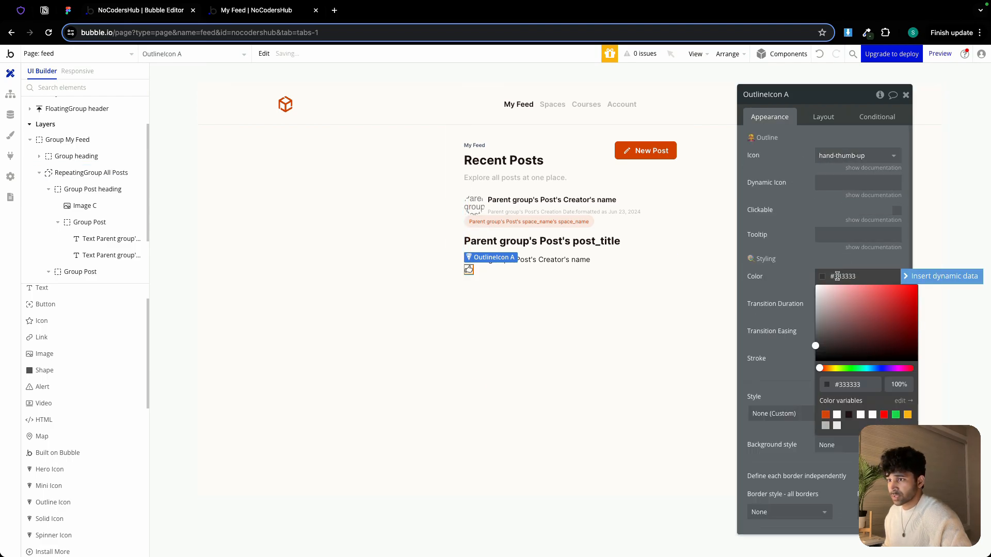
click(850, 416)
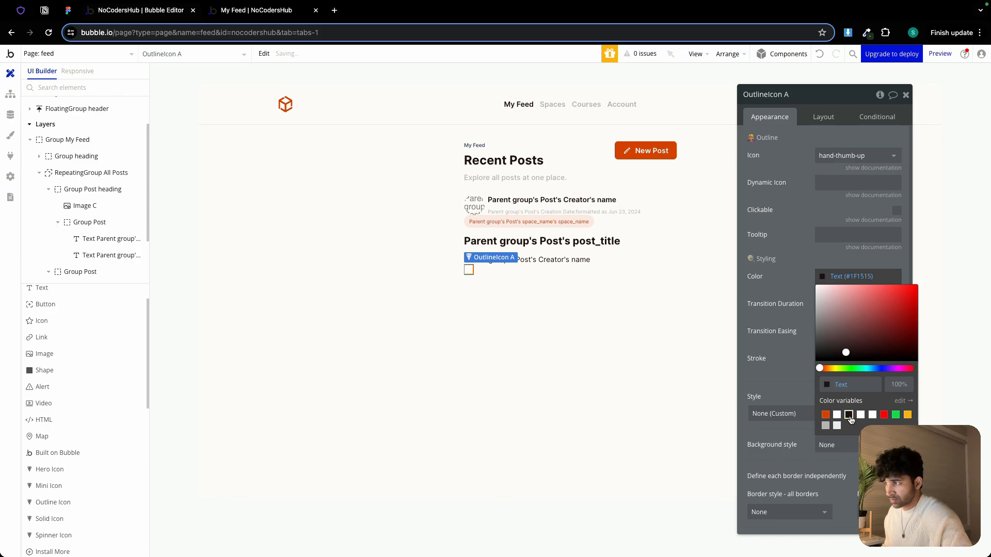
click(801, 322)
Resize the thumbs-up icon to 20 by 20 px
click(825, 118)
click(772, 250)
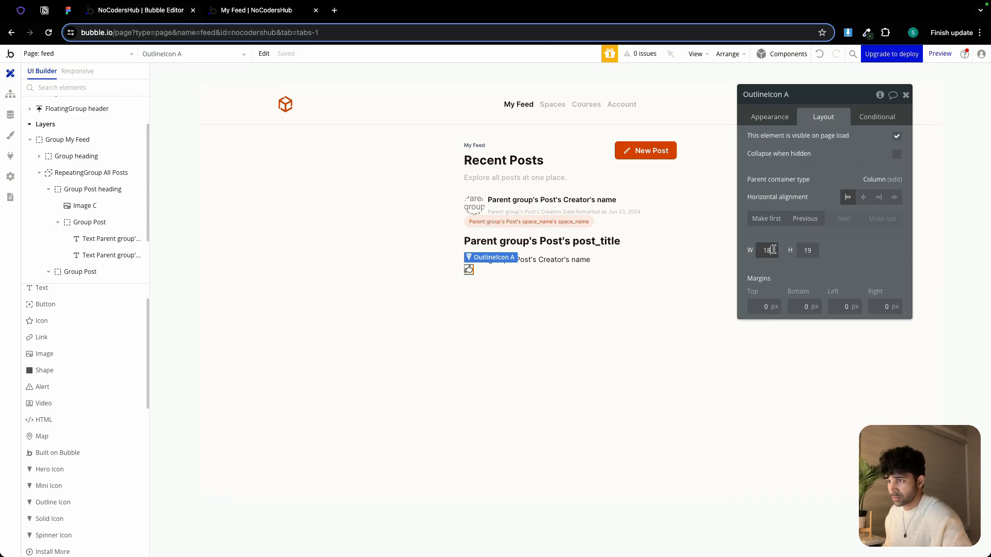
text(20)
click(809, 253)
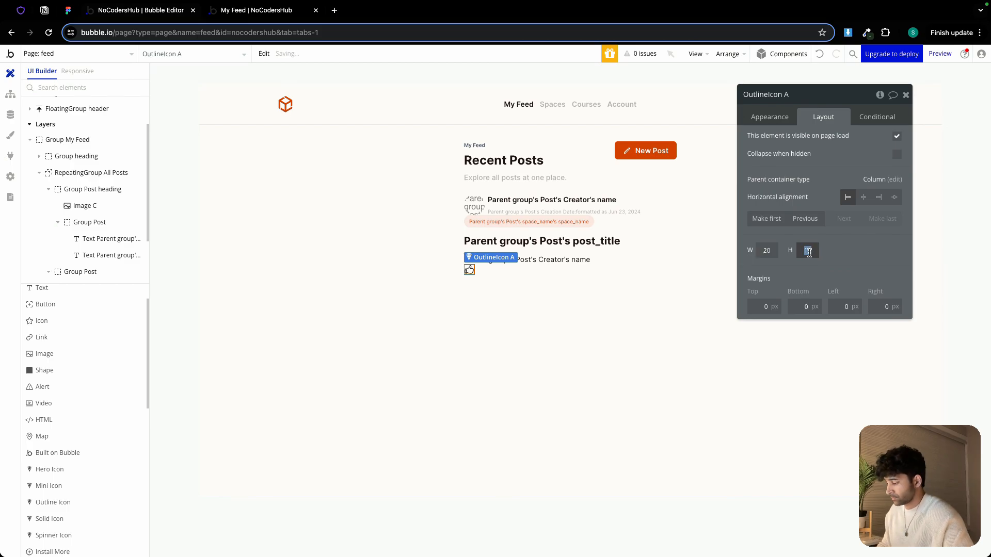
text(20)
click(545, 329)
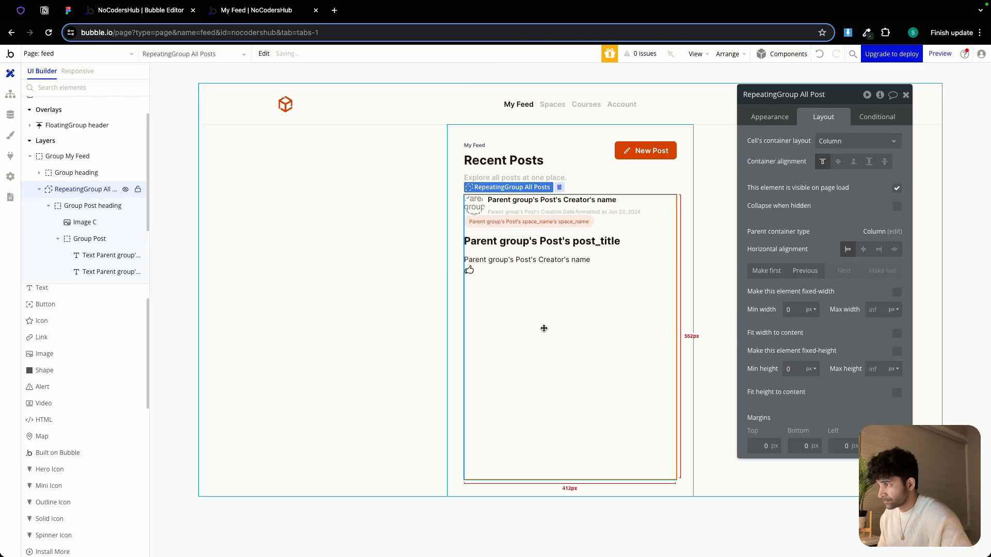
Paste a copy of the creator name text into the post cell below the icon
click(514, 260)
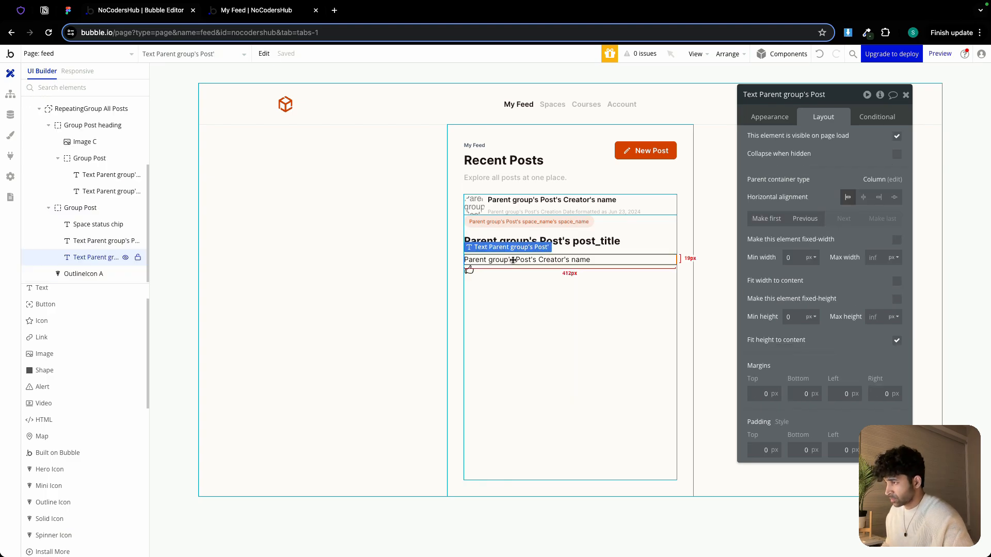
click(504, 286)
key(ctrl+v)
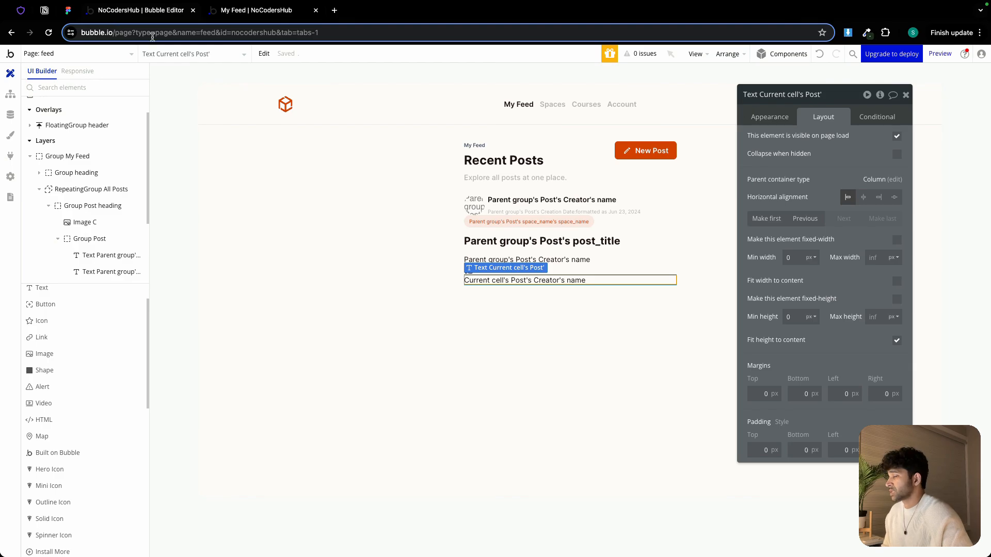
Change the pasted text's dynamic content to Current cell's Post's likes:count
click(501, 280)
click(773, 116)
click(787, 148)
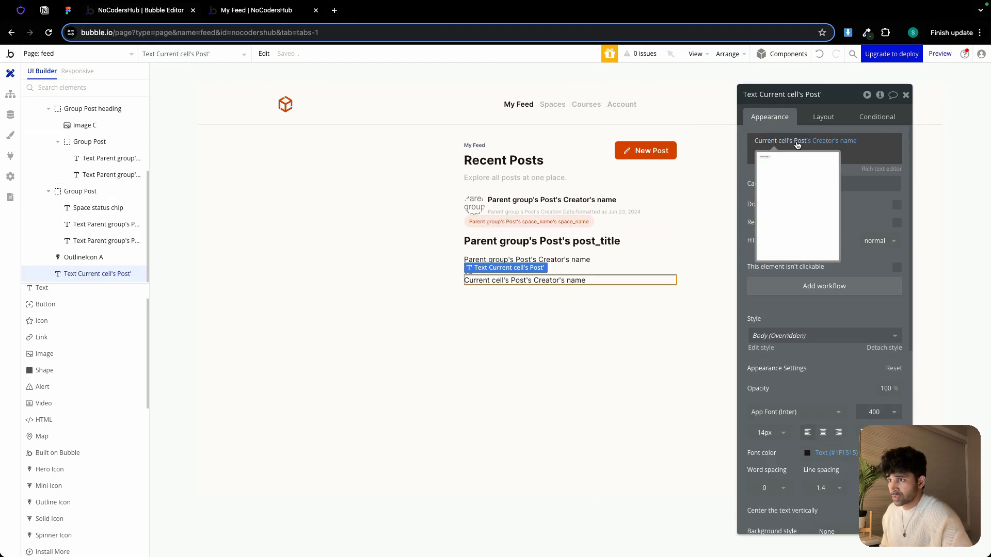
click(826, 141)
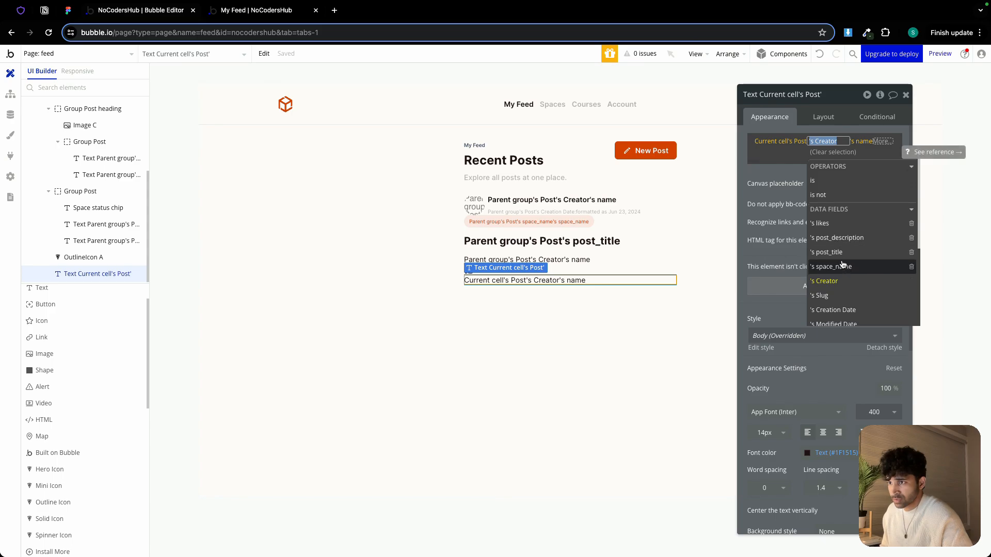
click(829, 225)
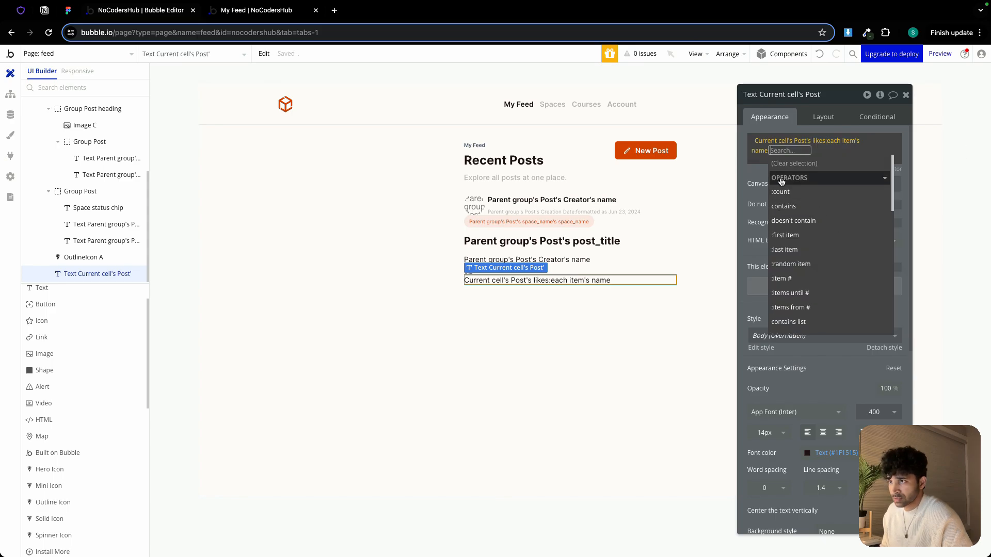
key(BackSpace)
key(BackSpace)
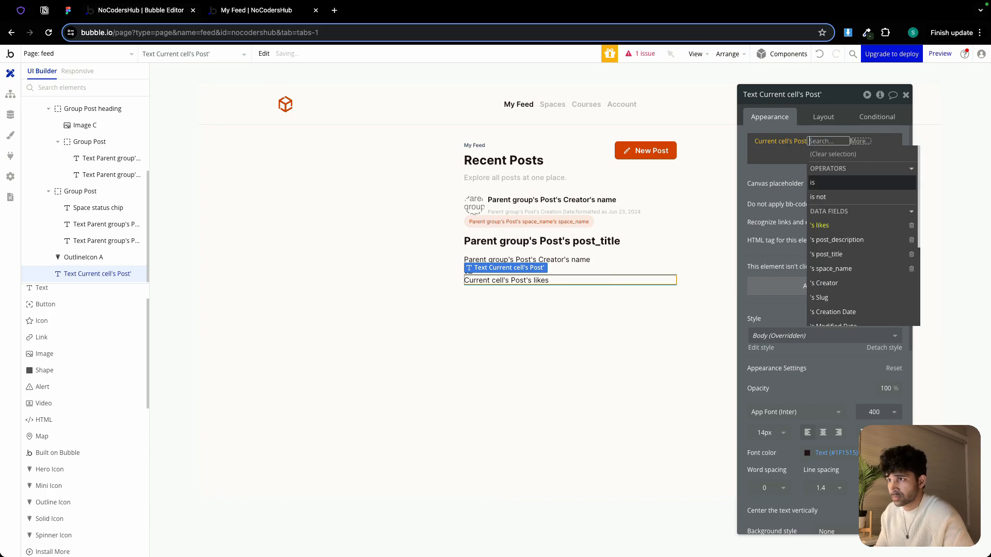
key(BackSpace)
click(805, 183)
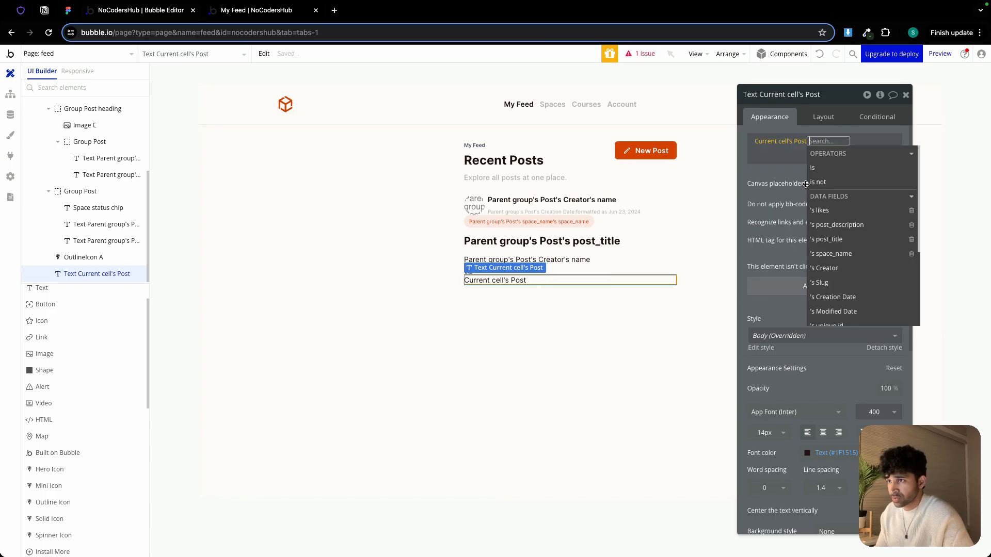
click(842, 211)
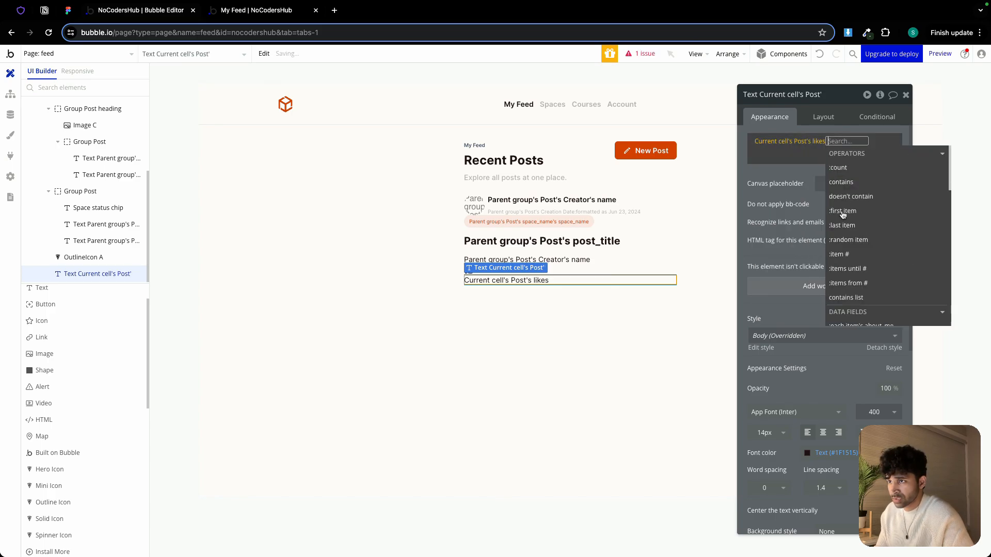
click(857, 173)
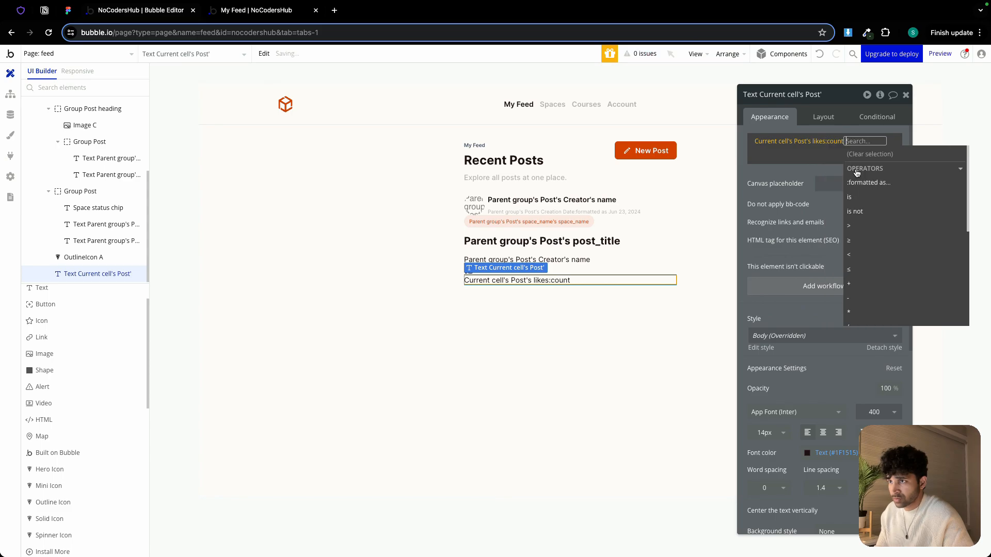
click(798, 177)
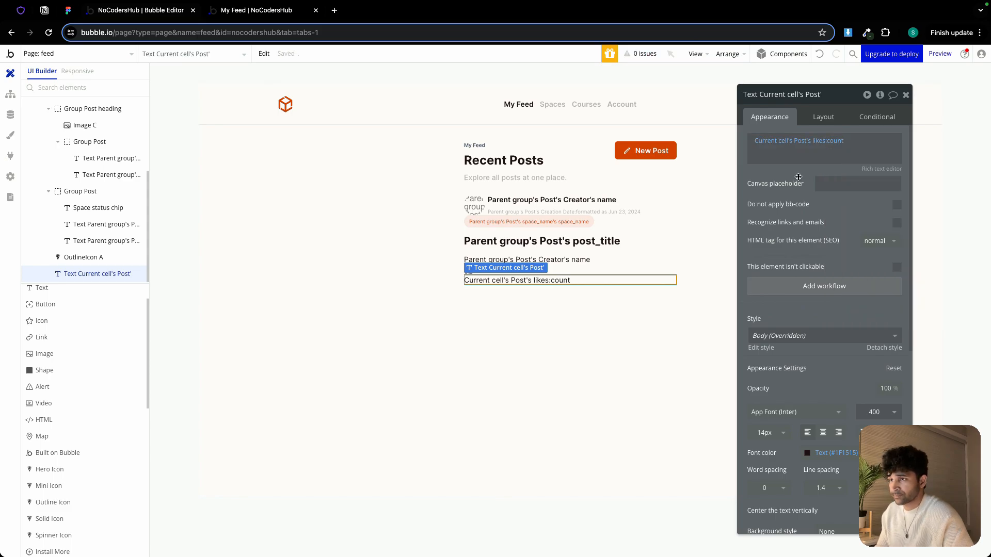
click(510, 323)
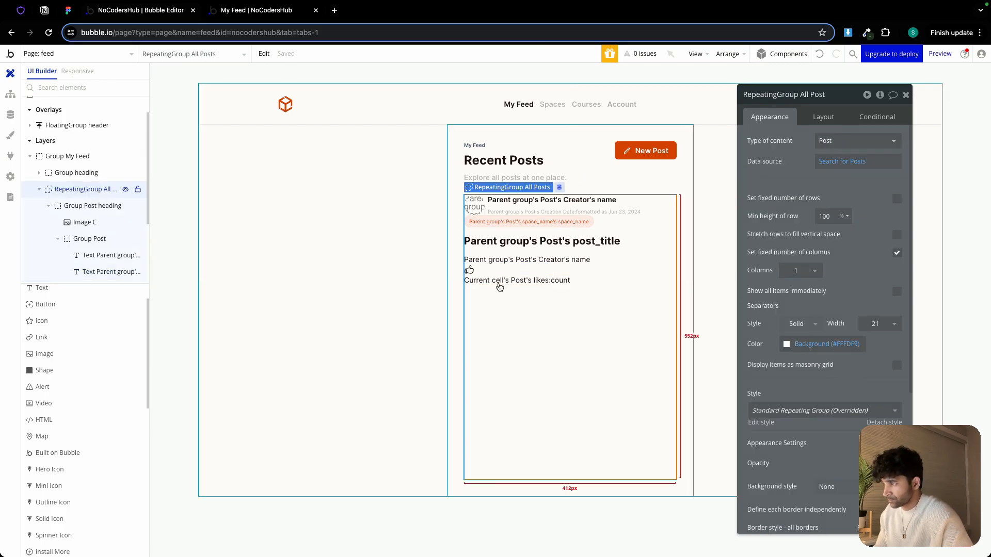
Set the likes count text's font colour to the Secondary Text colour variable
click(470, 271)
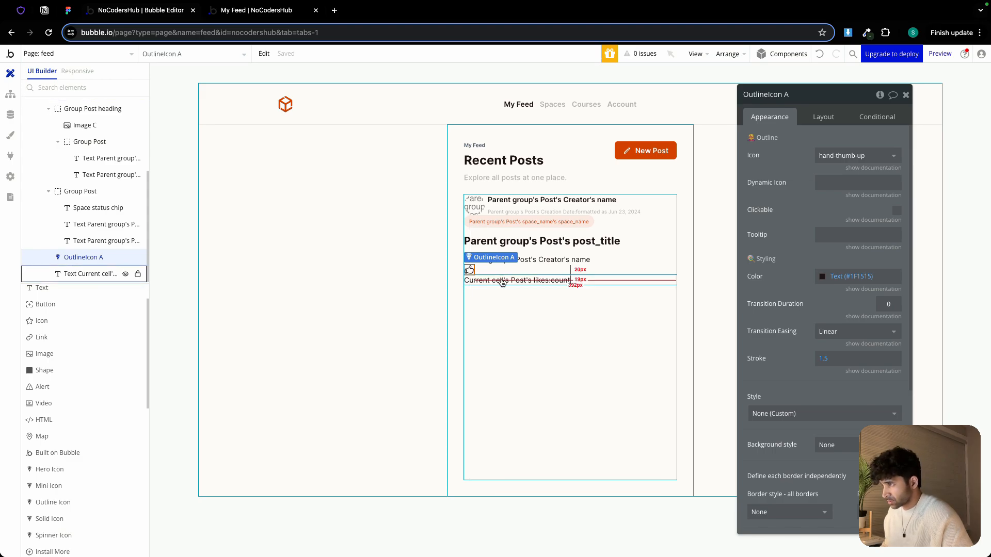
click(502, 281)
click(493, 291)
click(484, 282)
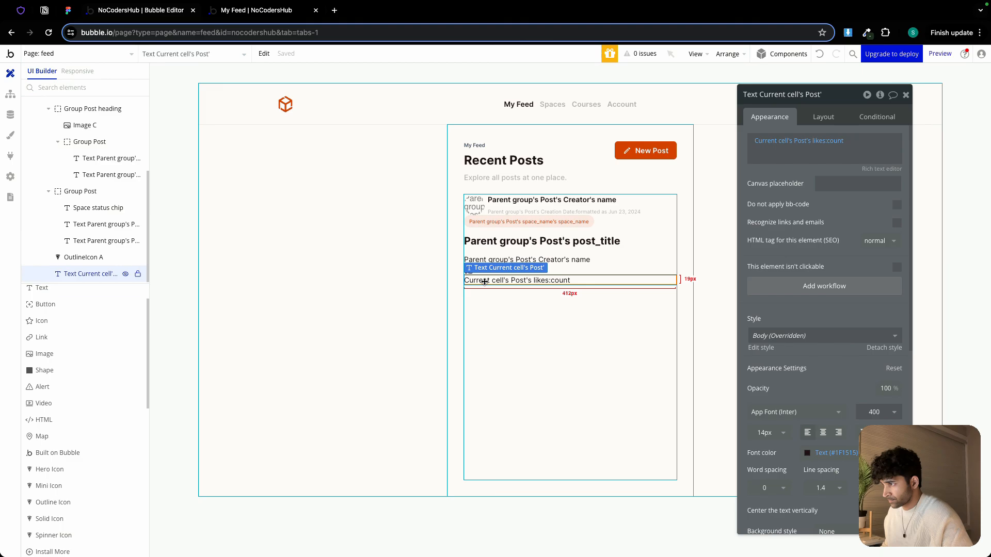
click(489, 298)
click(469, 269)
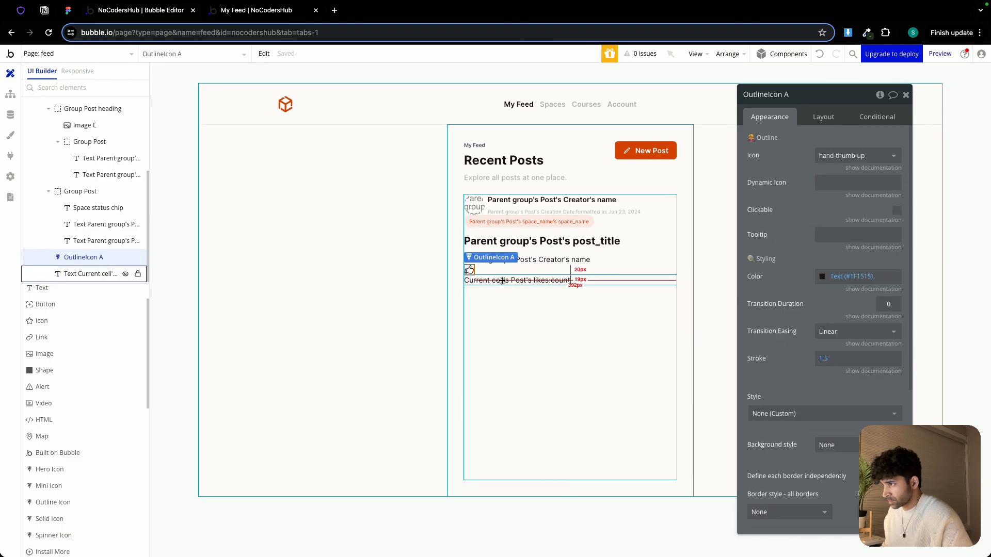
shift+click(498, 280)
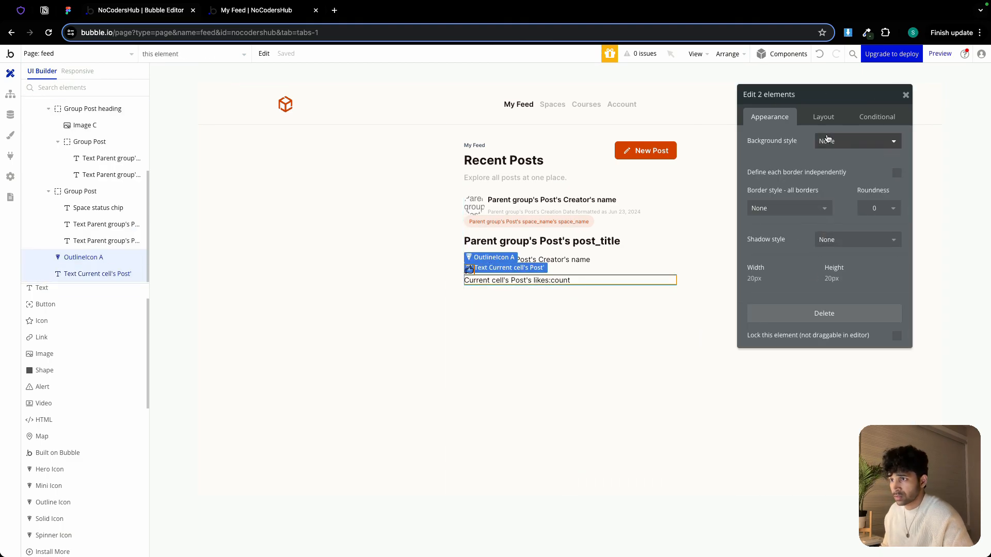
click(824, 118)
click(498, 287)
click(495, 279)
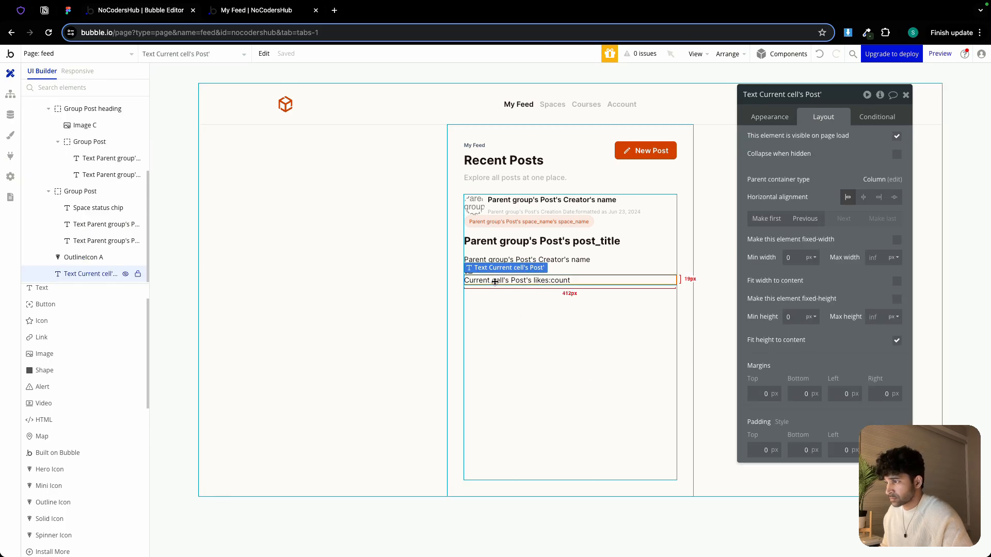
click(770, 116)
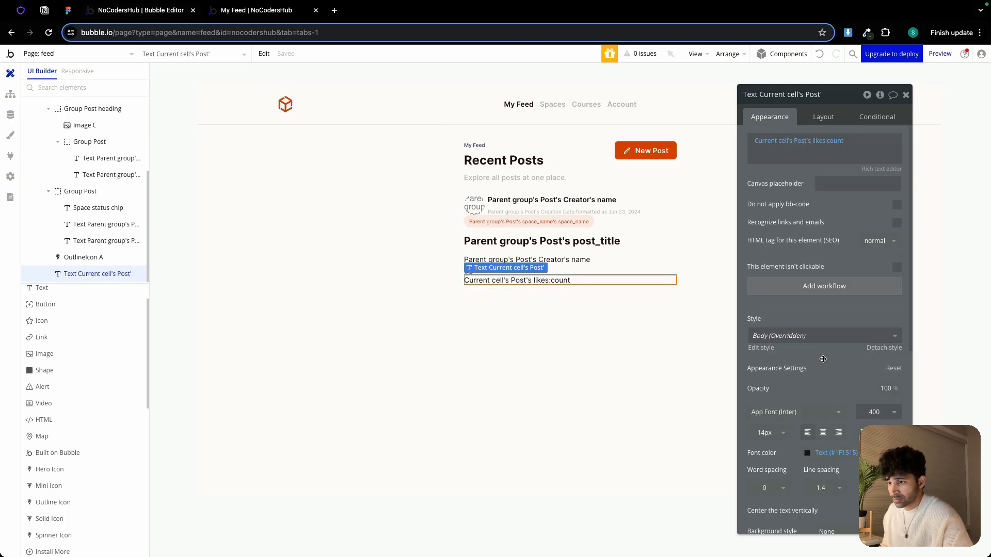
click(821, 453)
click(809, 536)
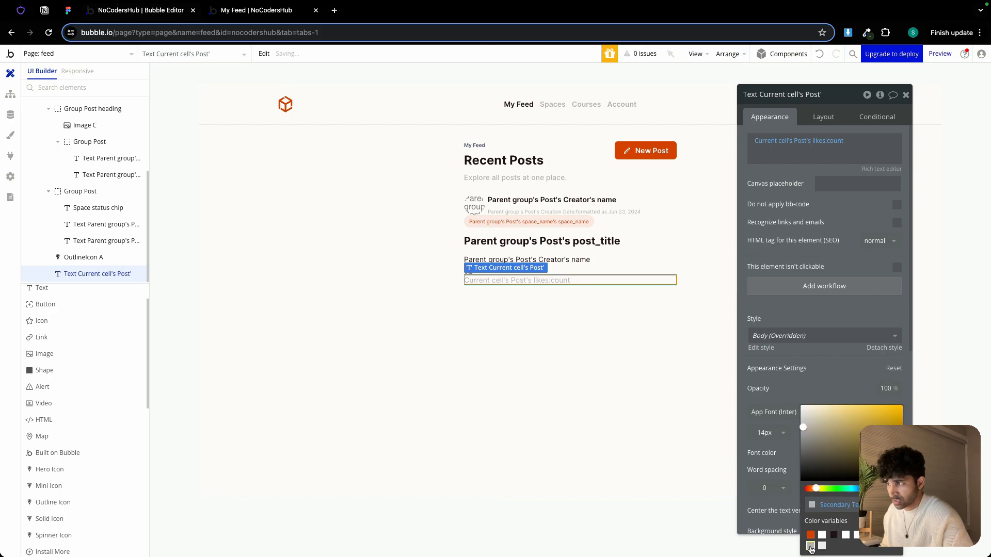
click(531, 316)
Set the thumbs-up icon's colour to the Secondary Text colour variable
click(469, 270)
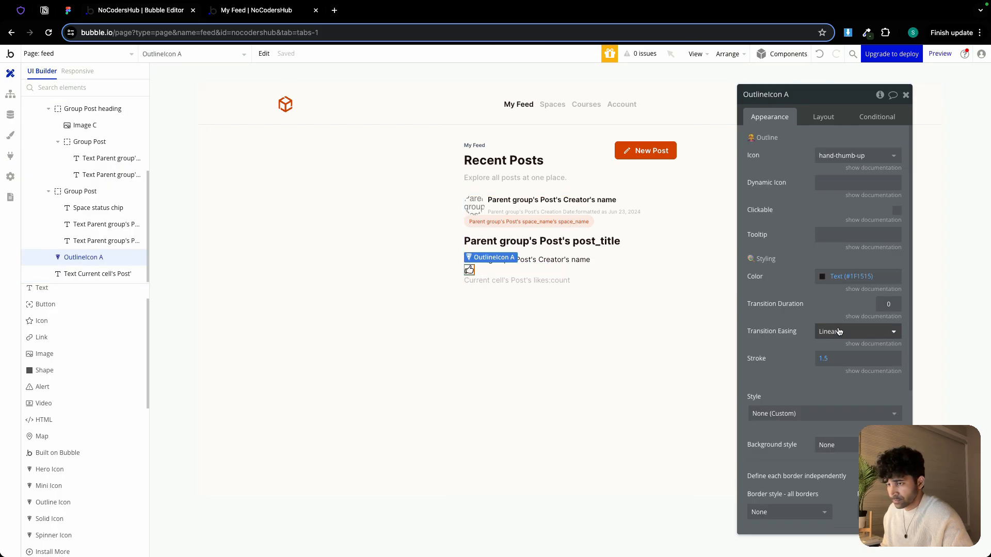
click(834, 282)
click(826, 426)
click(496, 343)
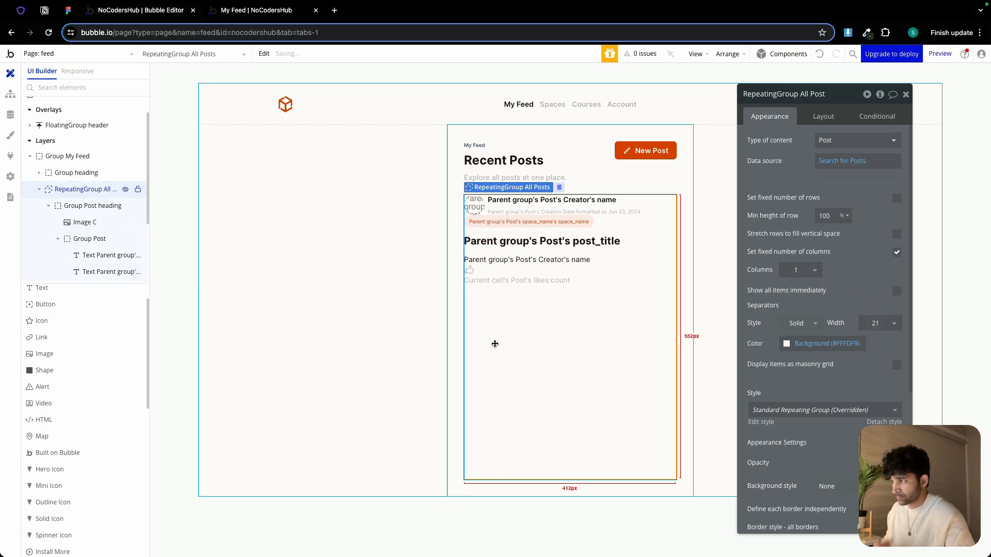
Group the thumbs-up icon and likes count text together in a row container
click(472, 269)
shift+click(492, 280)
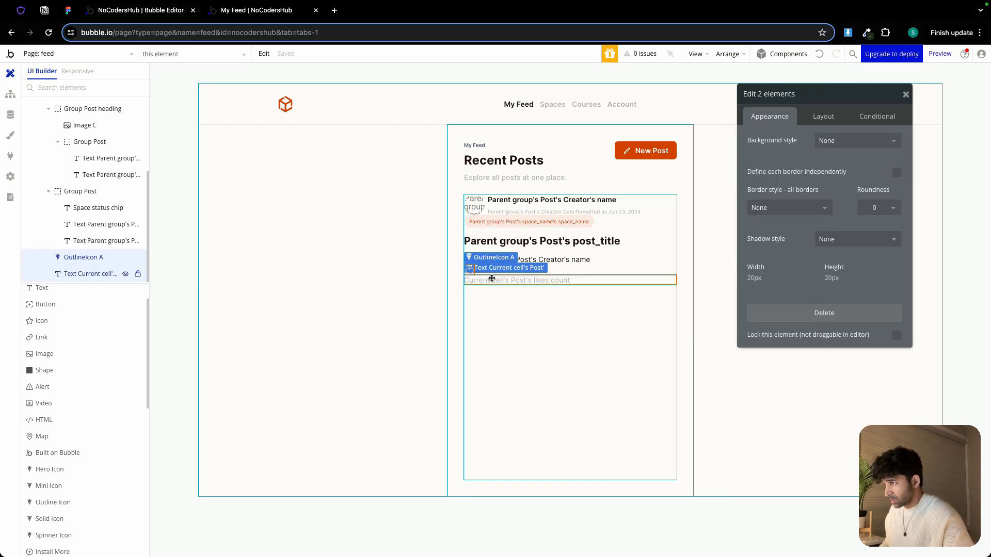
right_click(492, 279)
mouse_move(542, 346)
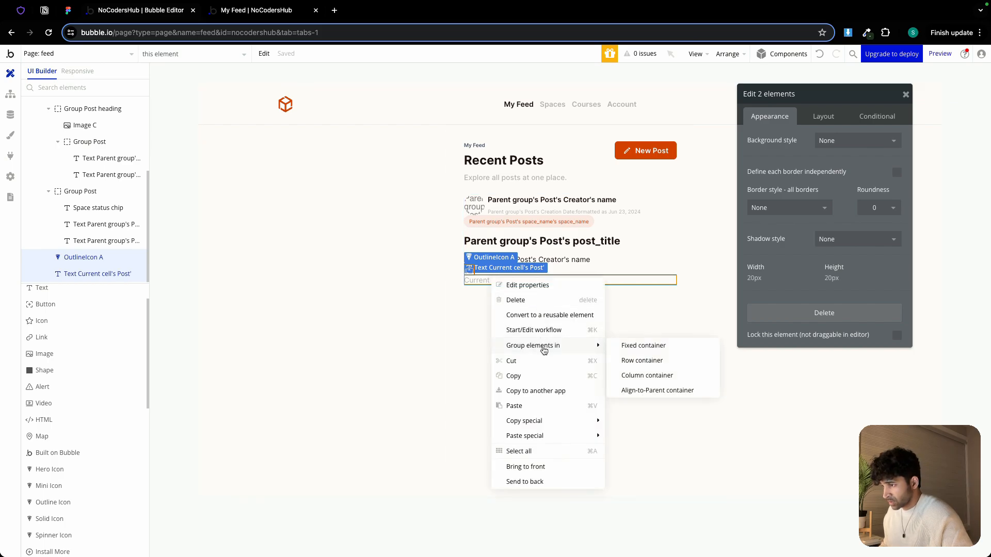
click(642, 361)
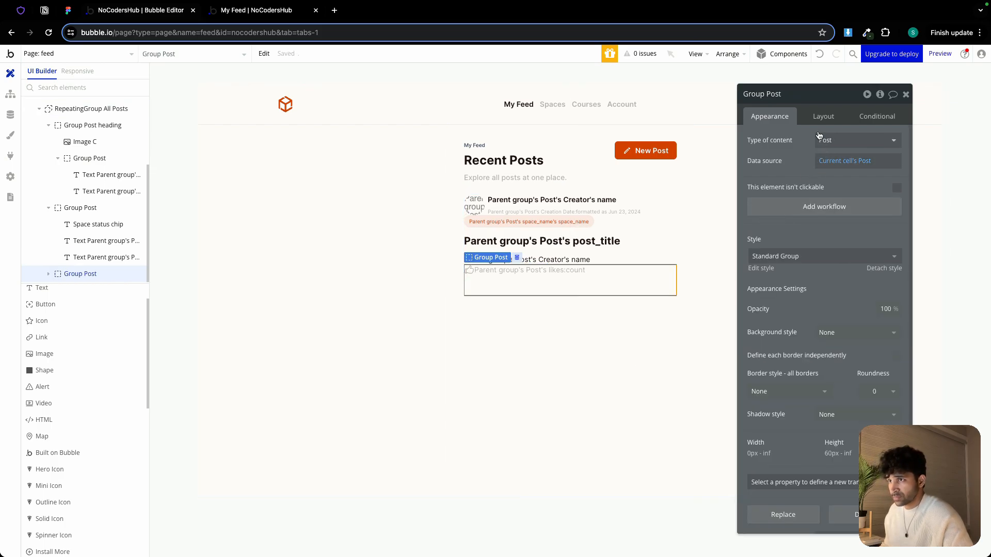
Enable gap spacing between elements in the new row group and set its minimum height to 0 px
click(813, 112)
click(901, 181)
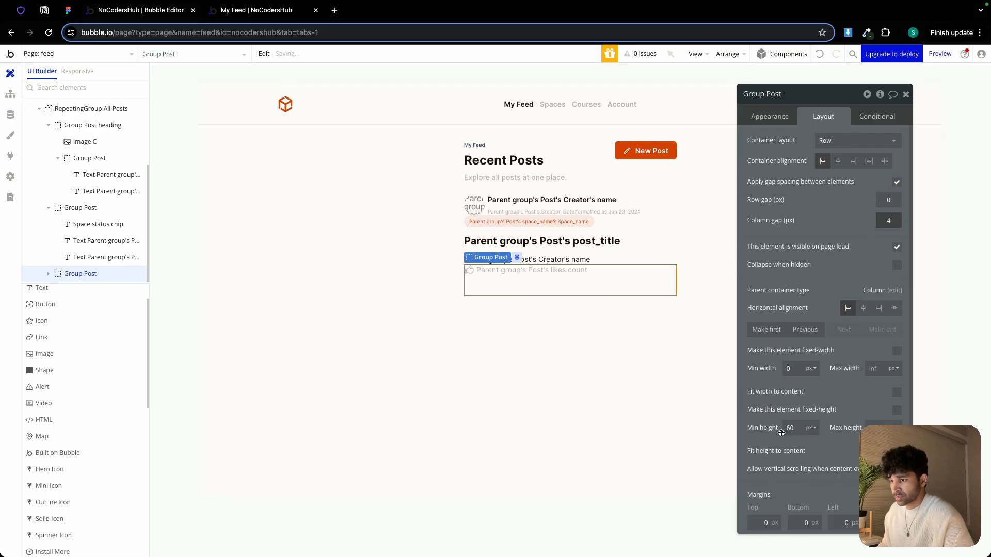
click(791, 428)
text(0)
click(769, 403)
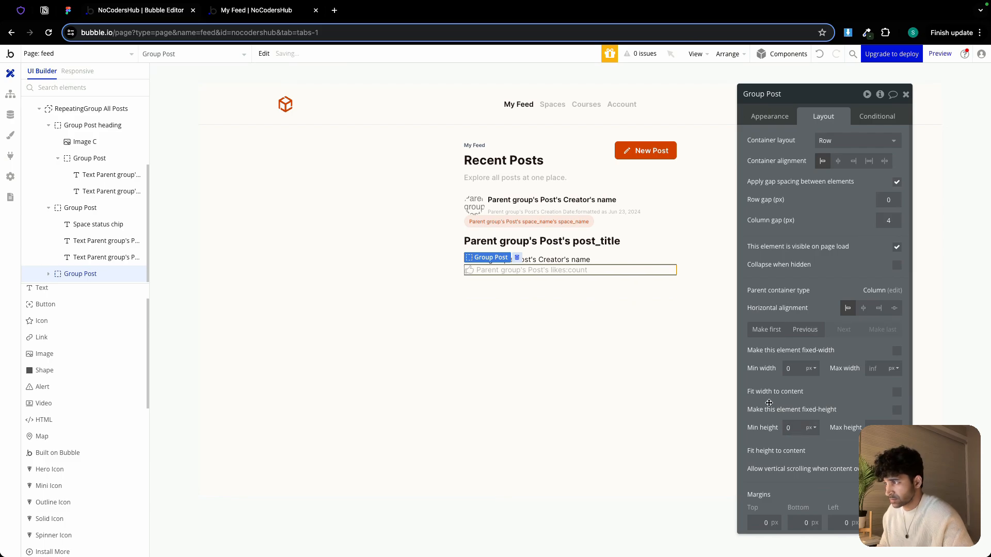
Rename the row group as Group Post likes
double_click(790, 93)
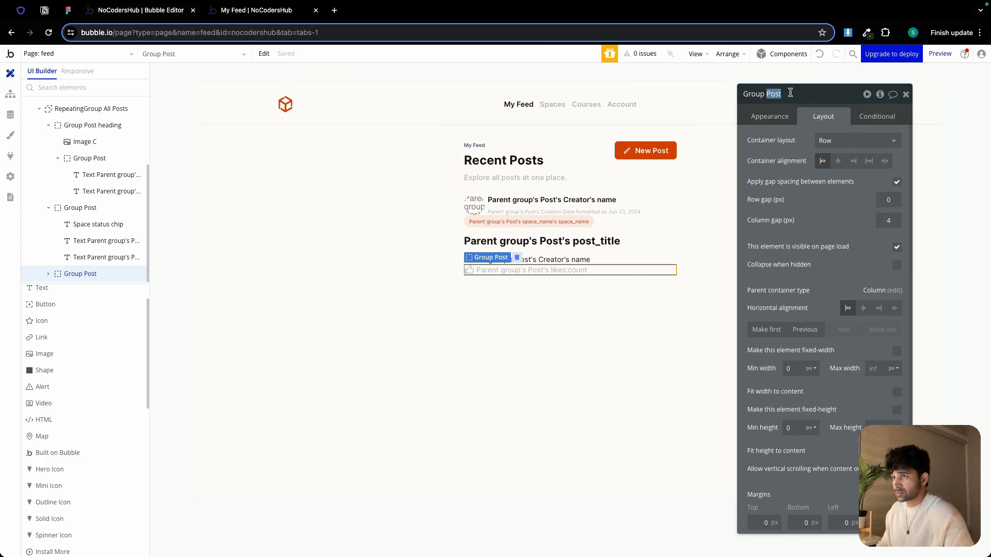
key(Right)
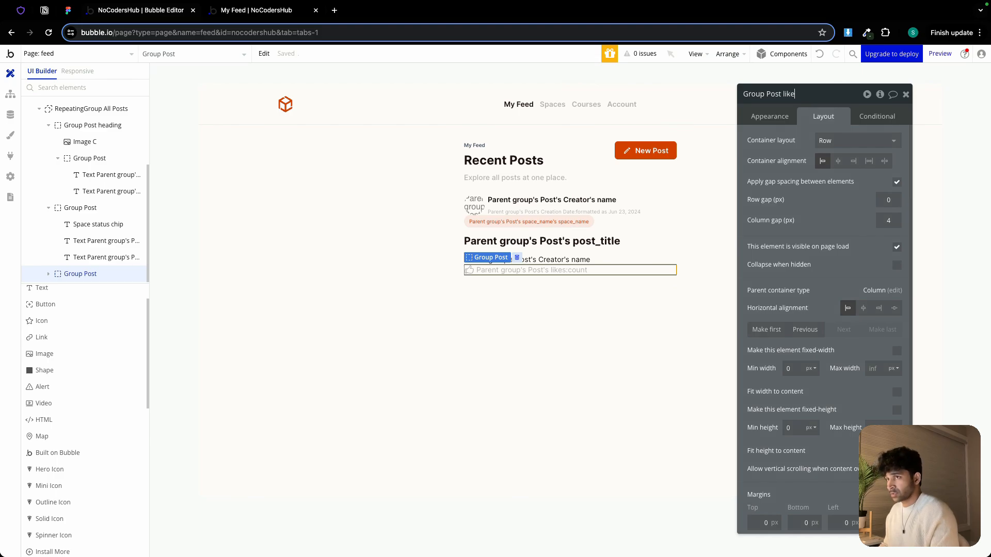
key(Return)
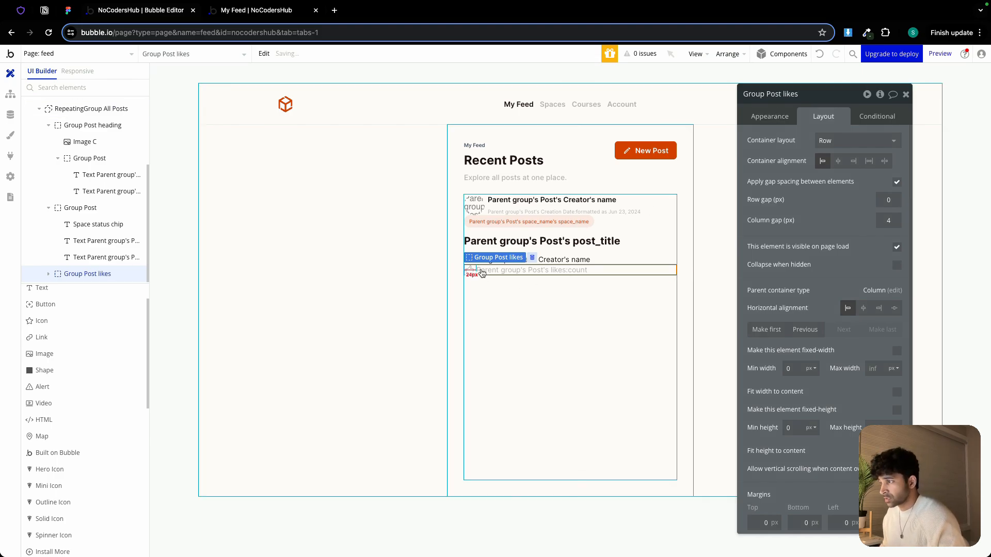
Copy the likes group and paste a duplicate below it inside the post cell
key(ctrl+c)
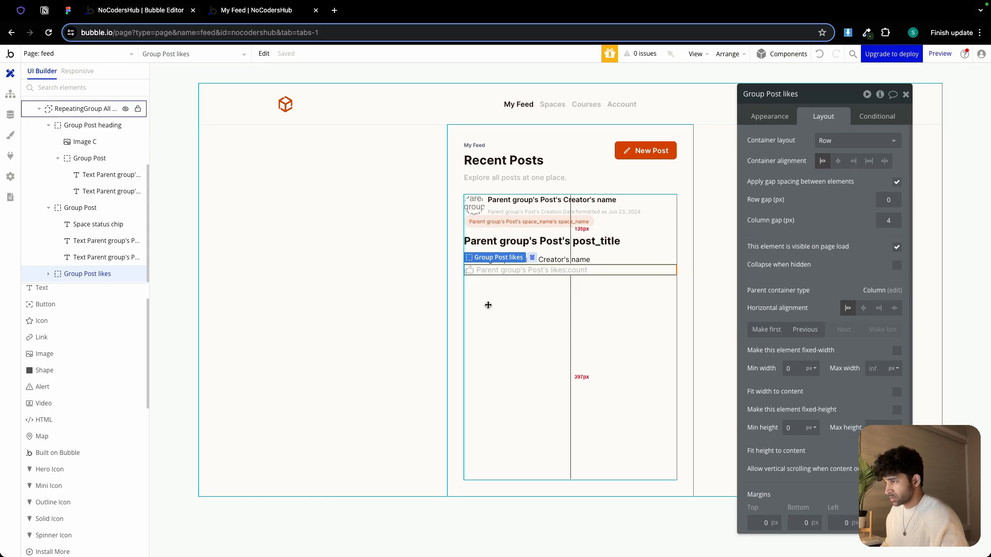
click(489, 303)
key(ctrl+v)
Switch to the Heroicons site, search for comm and copy the chat-bubble-bottom-center-text icon name
click(468, 280)
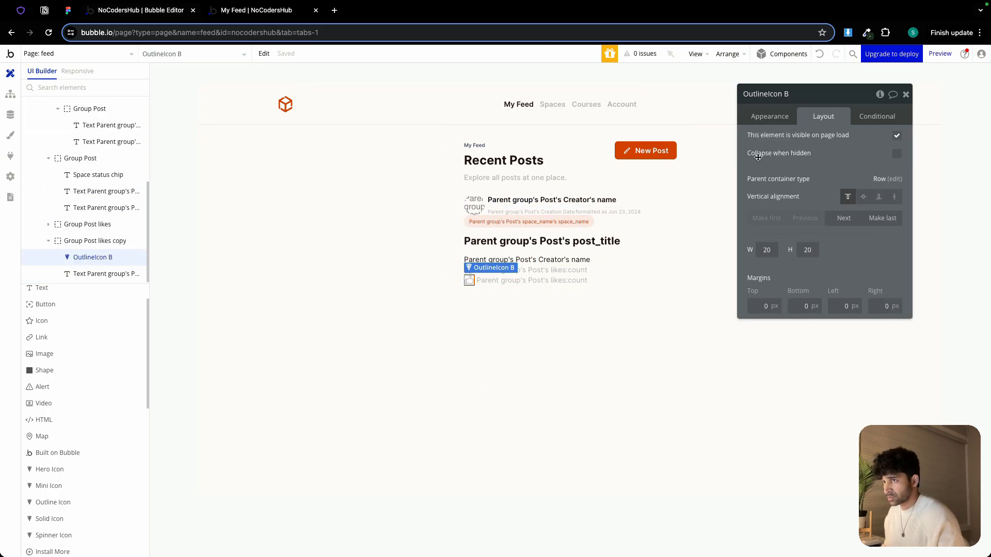
click(771, 119)
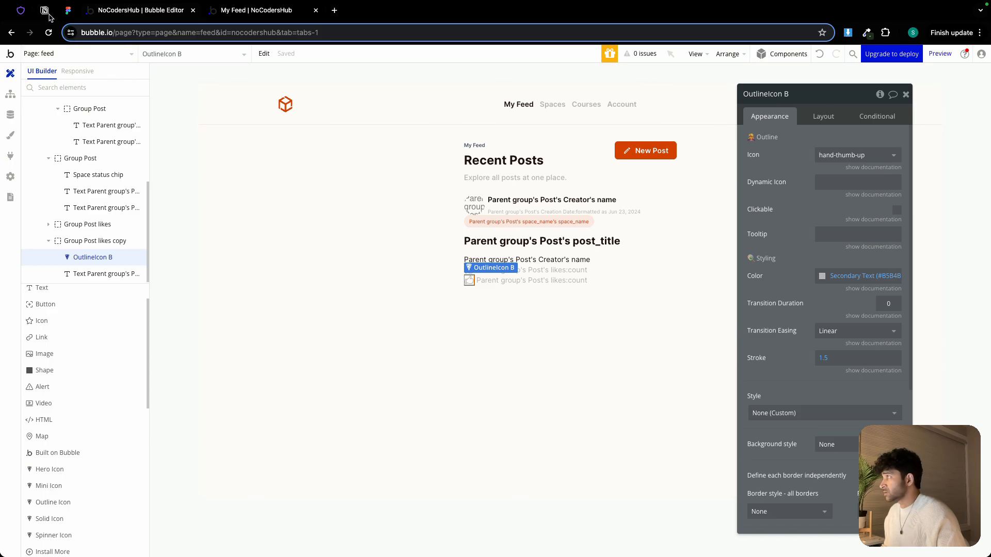
click(21, 10)
double_click(224, 257)
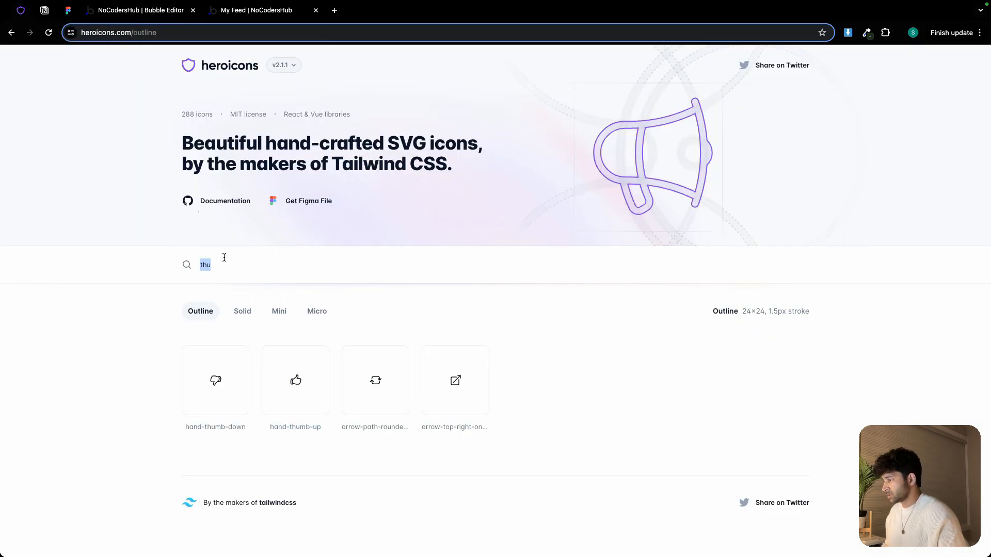
text(comm)
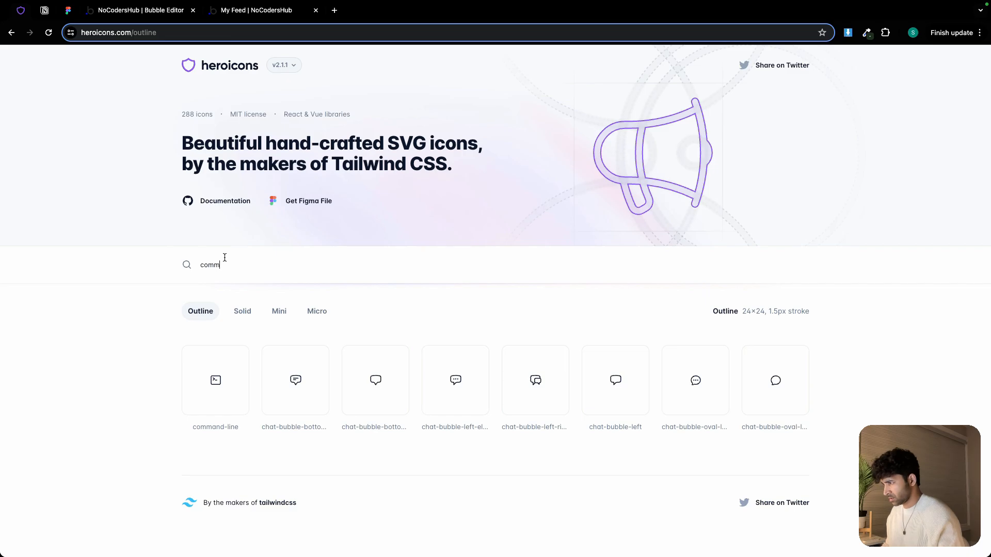
triple_click(281, 427)
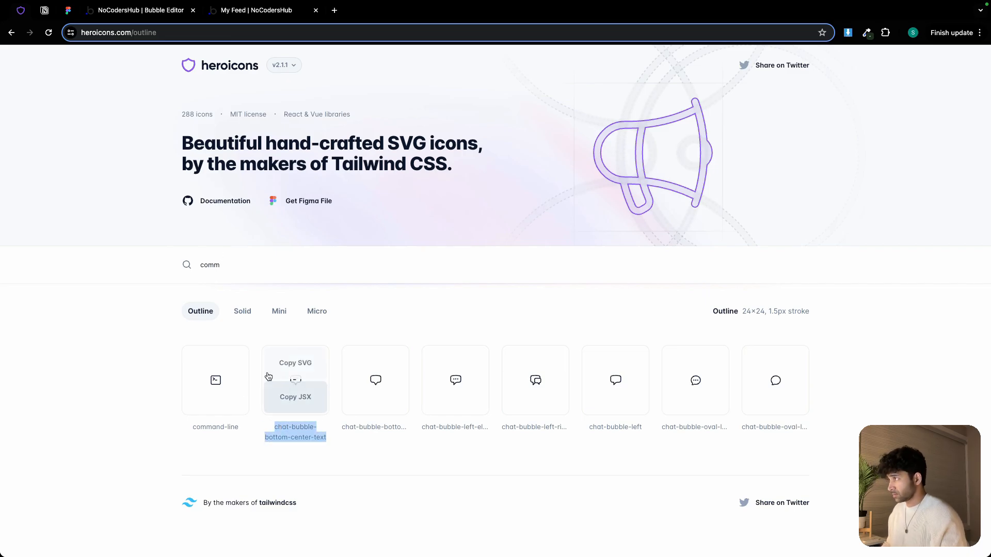
key(super+c)
Set the duplicated row's outline icon to chat-bubble-bottom-center-text
click(141, 10)
click(836, 154)
key(super+v)
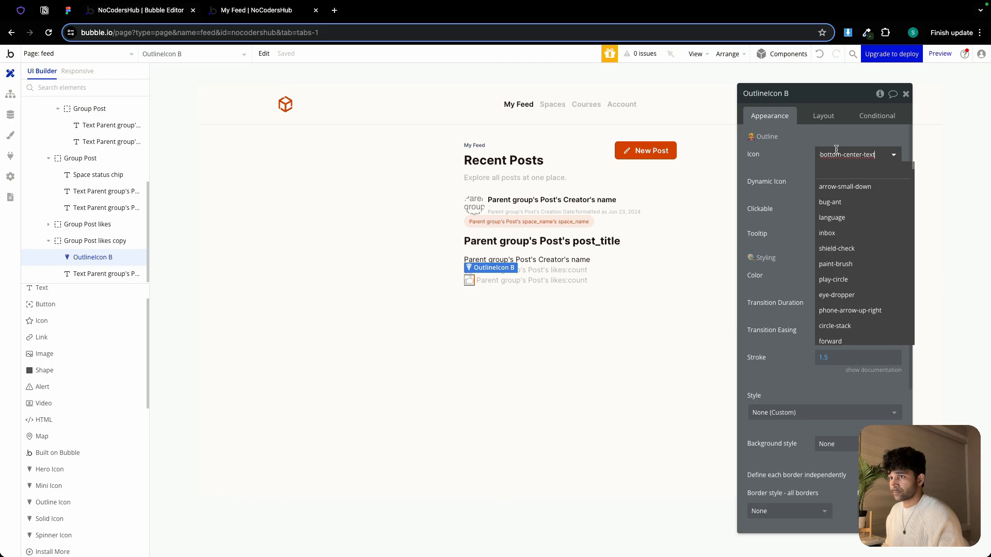
click(853, 188)
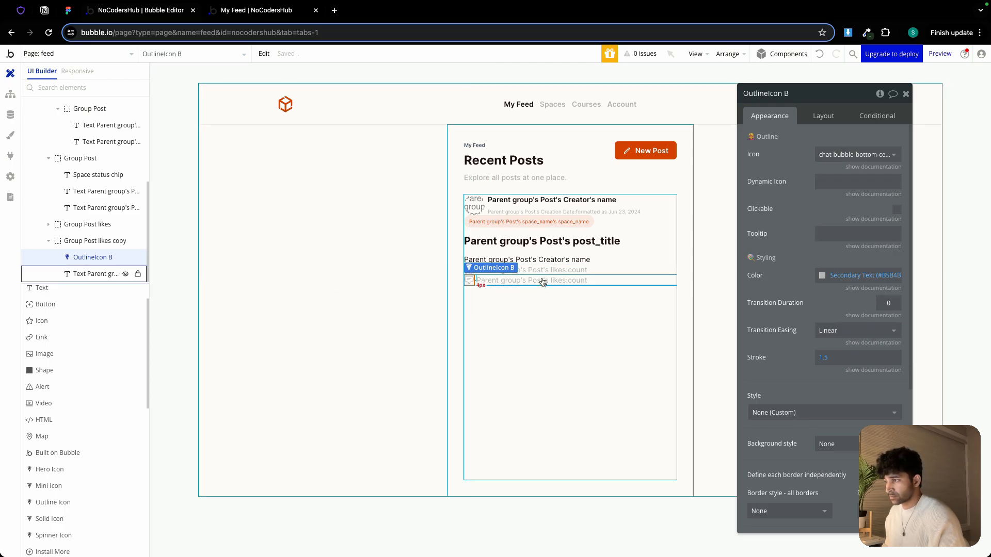
Replace the duplicated row's dynamic likes text with the static text 12 comments
click(543, 281)
click(818, 147)
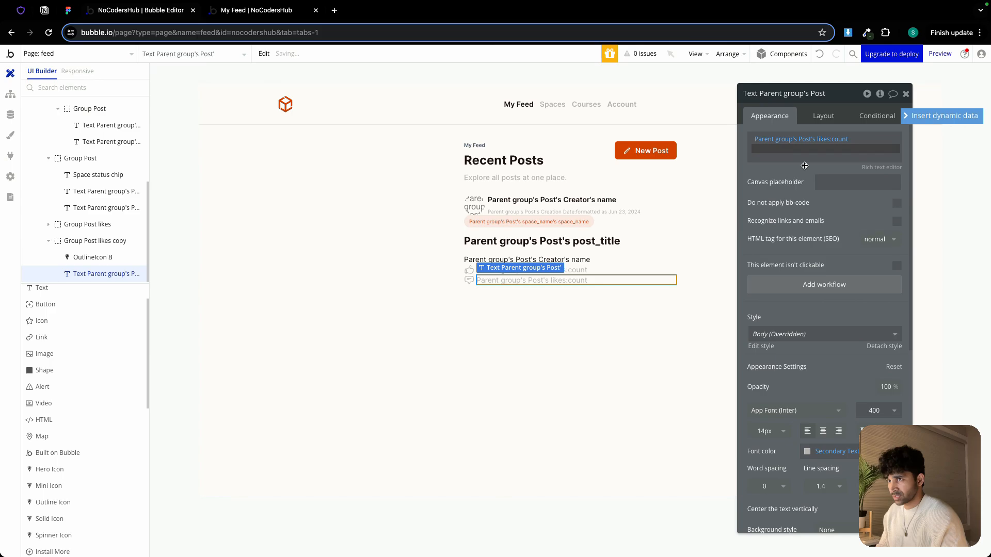
click(839, 140)
key(BackSpace)
key(BackSpace)
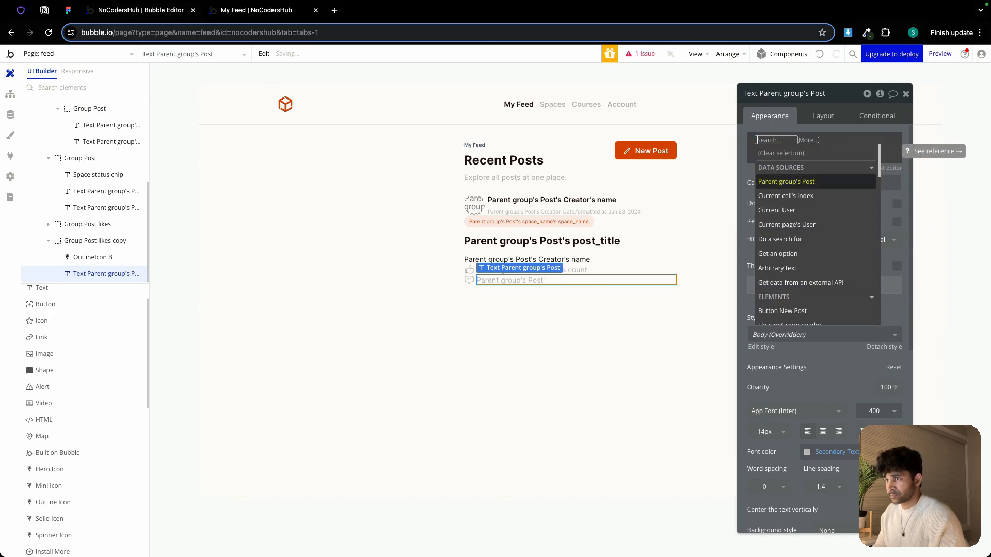
key(BackSpace)
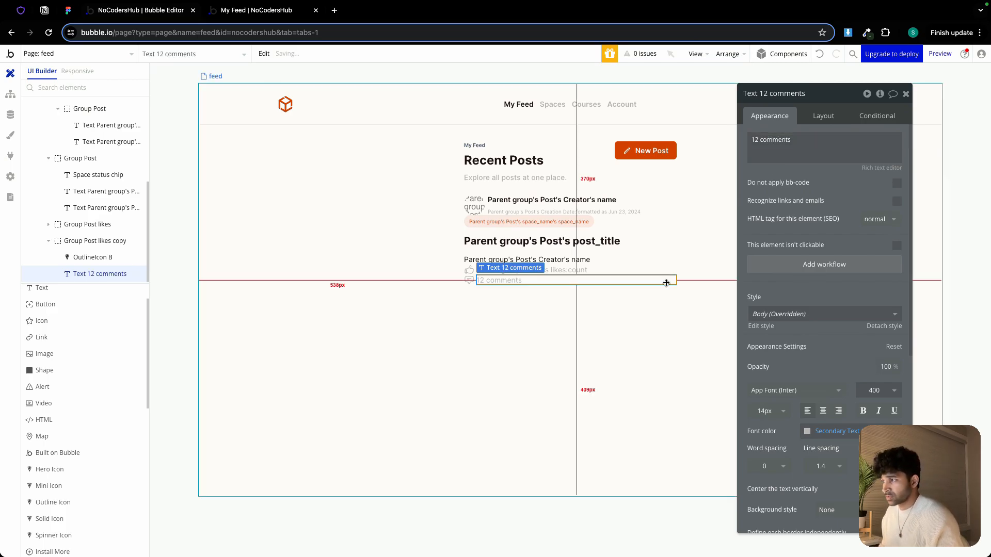
click(599, 322)
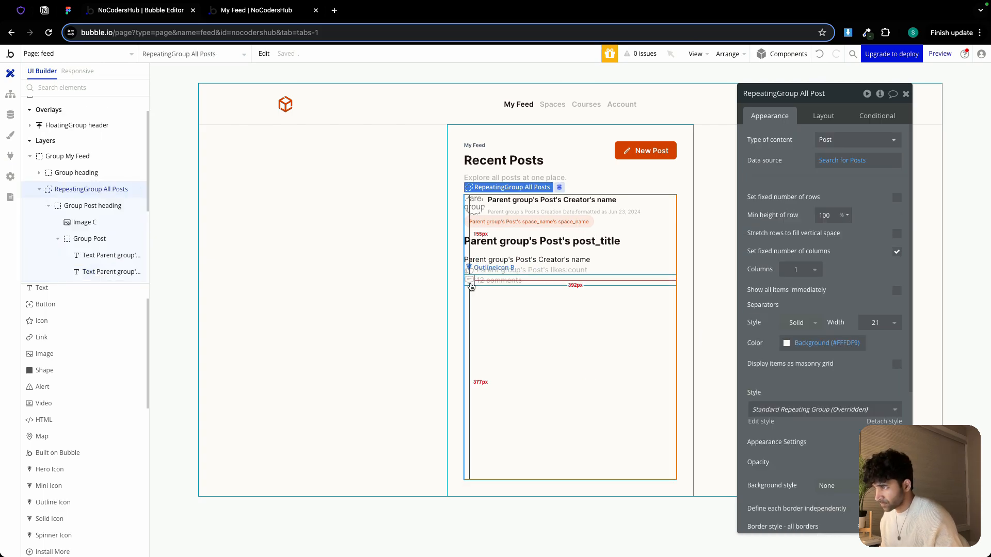
Rename the duplicated row group as Group Post comments
click(475, 283)
click(475, 282)
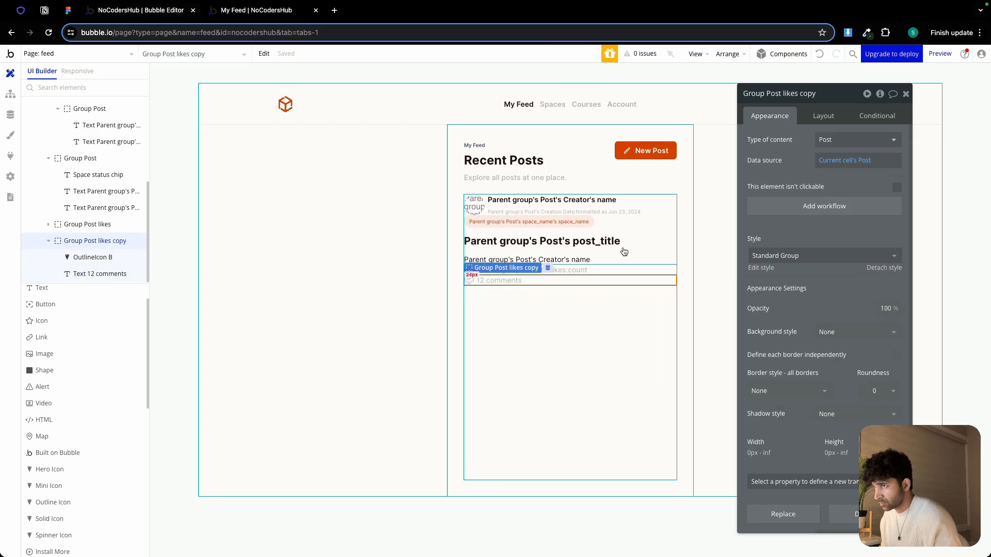
drag(789, 96, 804, 95)
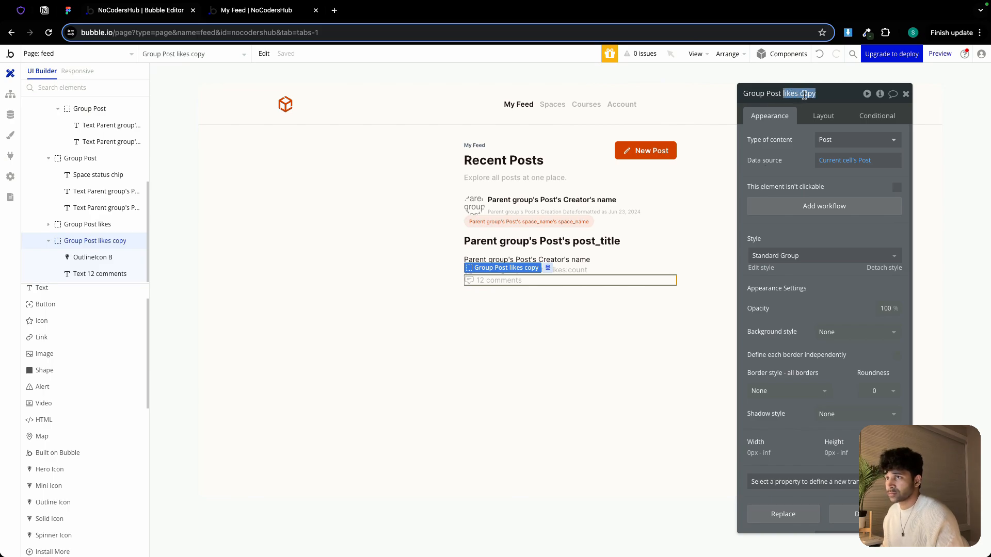
text(co)
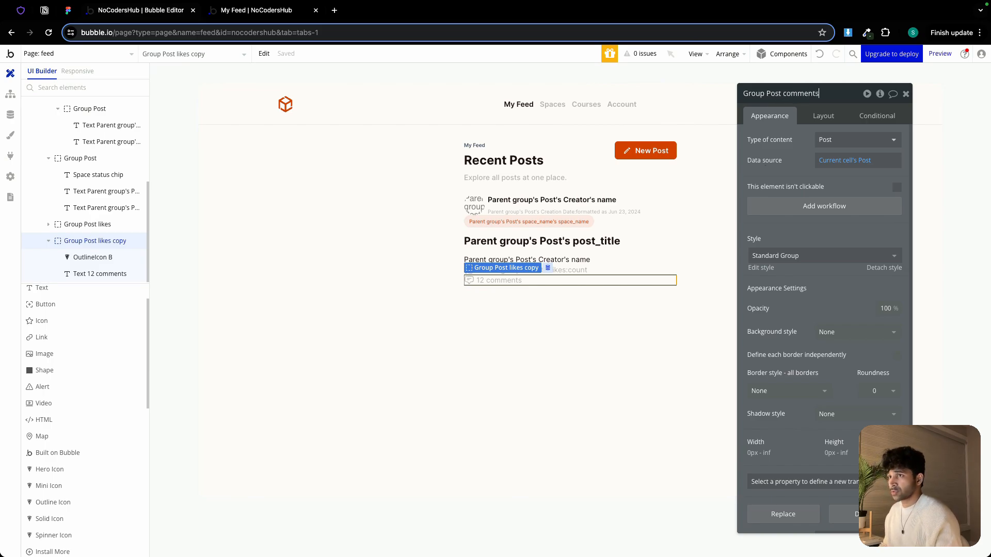
Paste a copy of the 12 comments text below the comments row and change its content to All comments
click(505, 279)
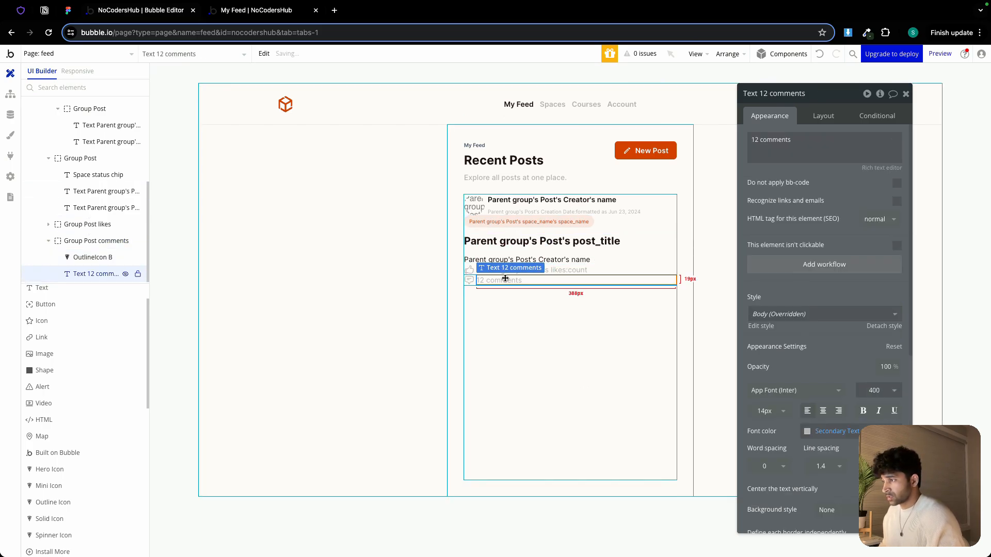
key(super+c)
click(504, 303)
key(super+v)
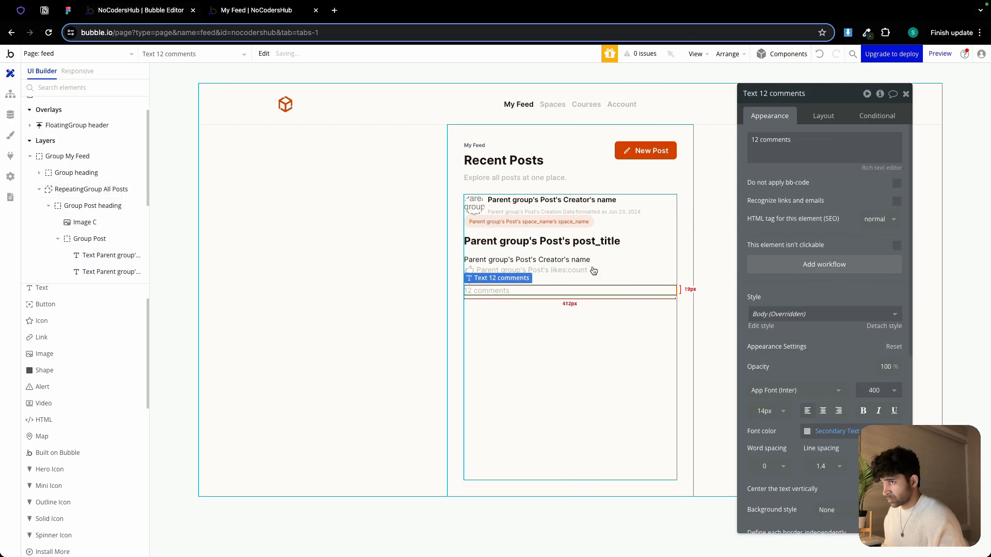
triple_click(789, 140)
text(All)
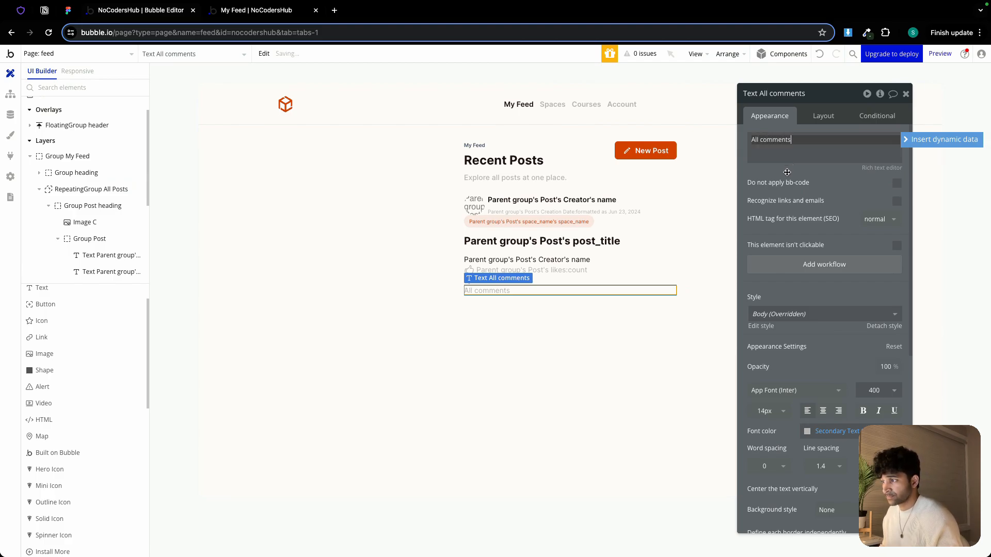
Group the likes row and the comments row together in a row container
click(500, 349)
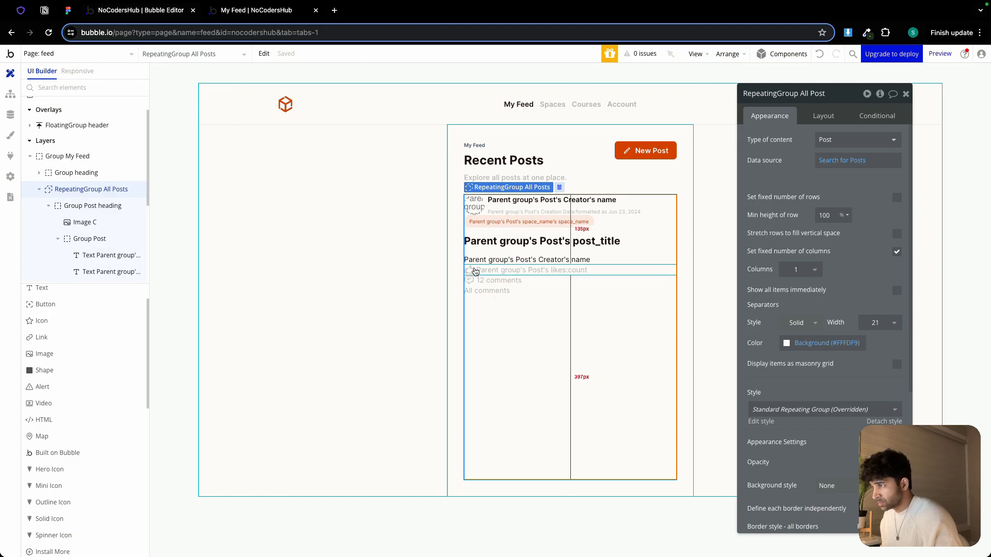
click(476, 282)
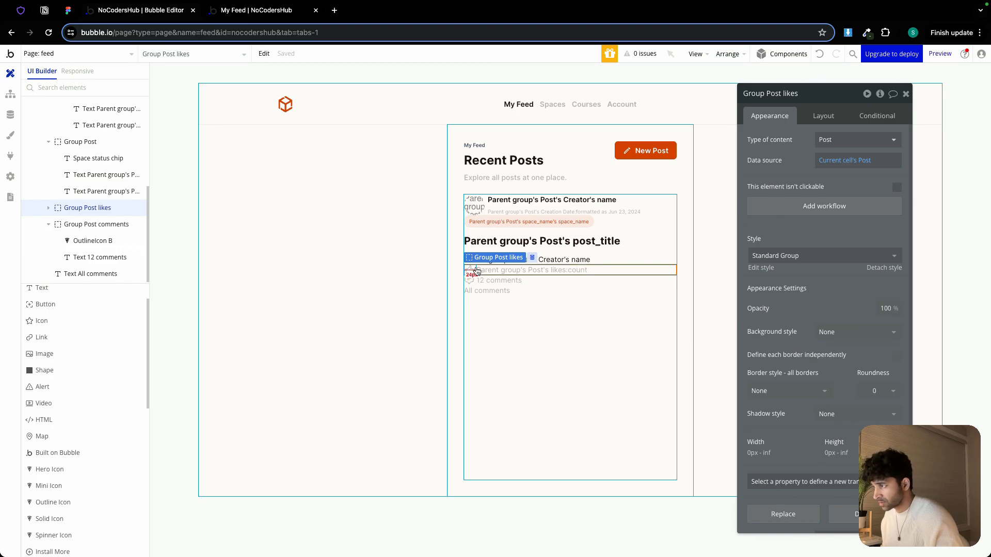
shift+click(476, 282)
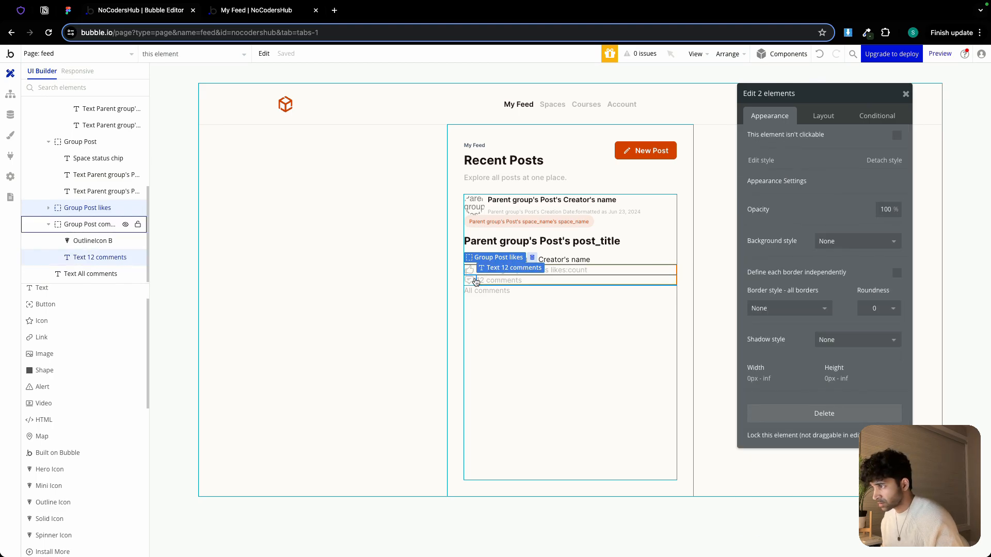
click(475, 280)
click(487, 301)
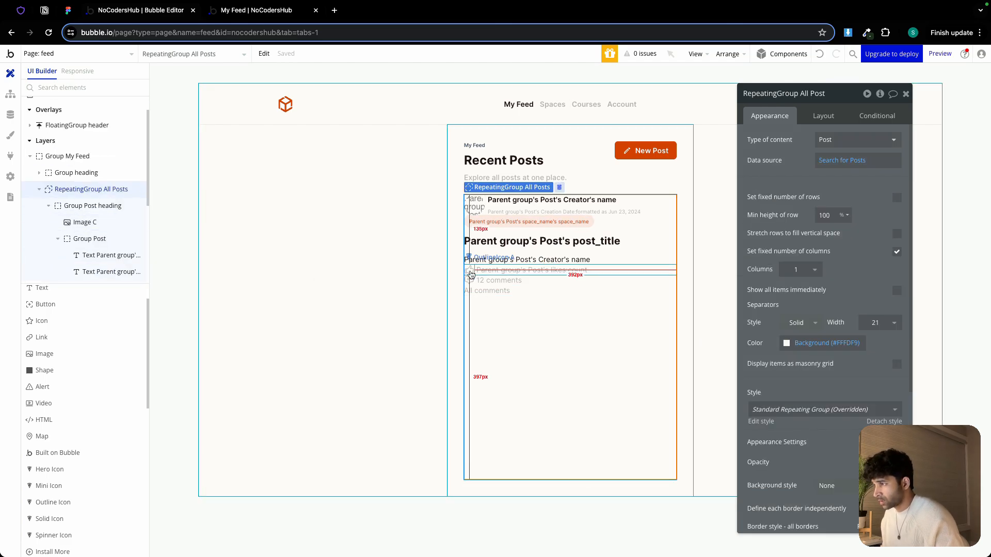
click(476, 273)
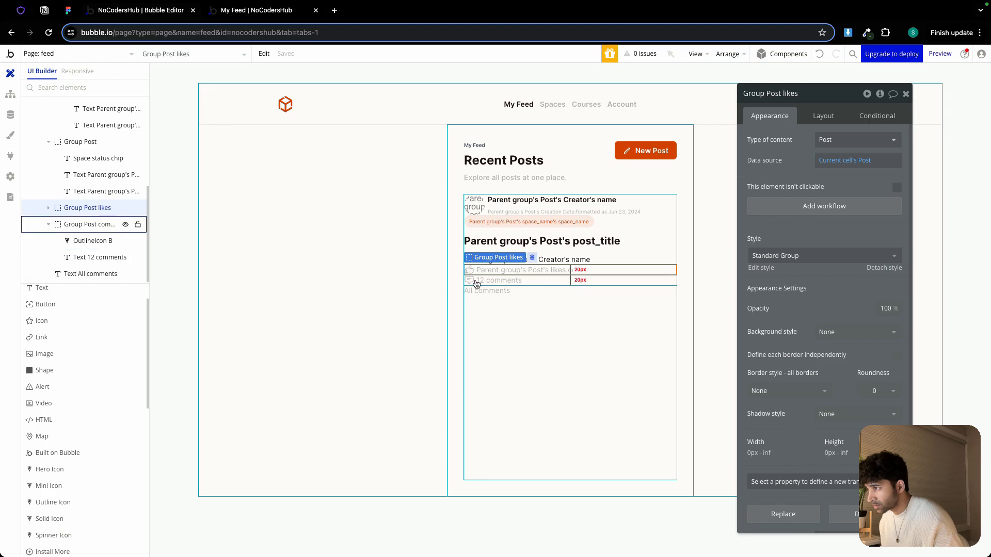
shift+click(476, 281)
right_click(476, 282)
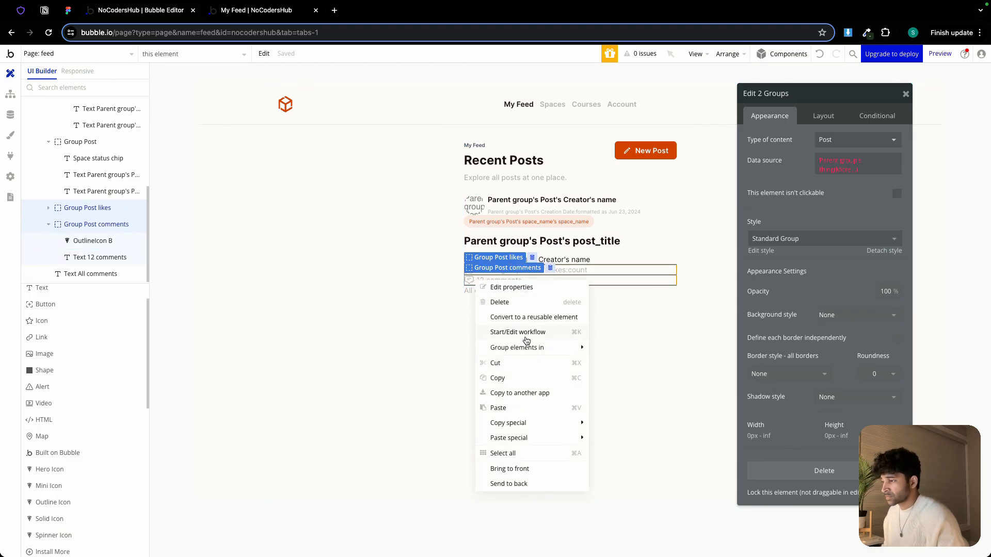
mouse_move(578, 351)
click(638, 364)
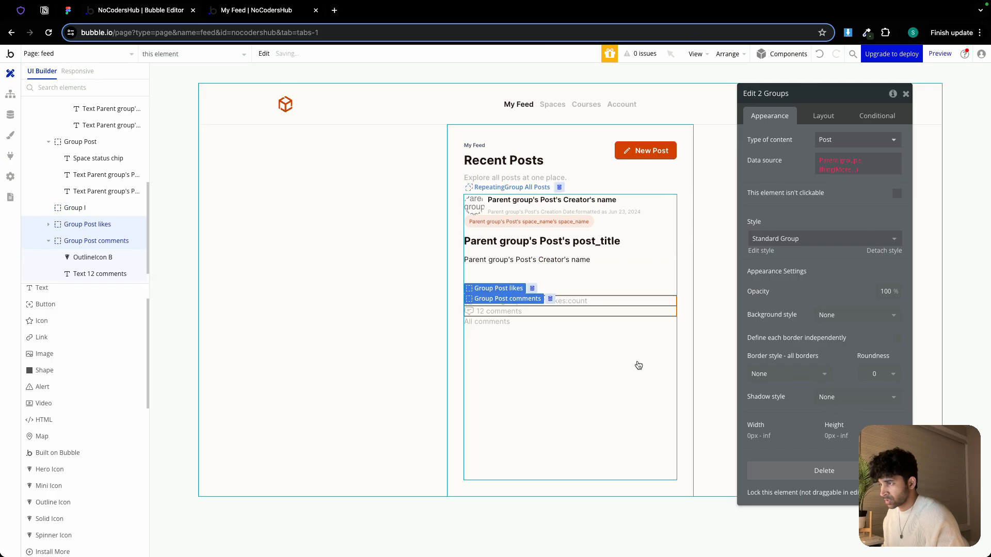
click(823, 116)
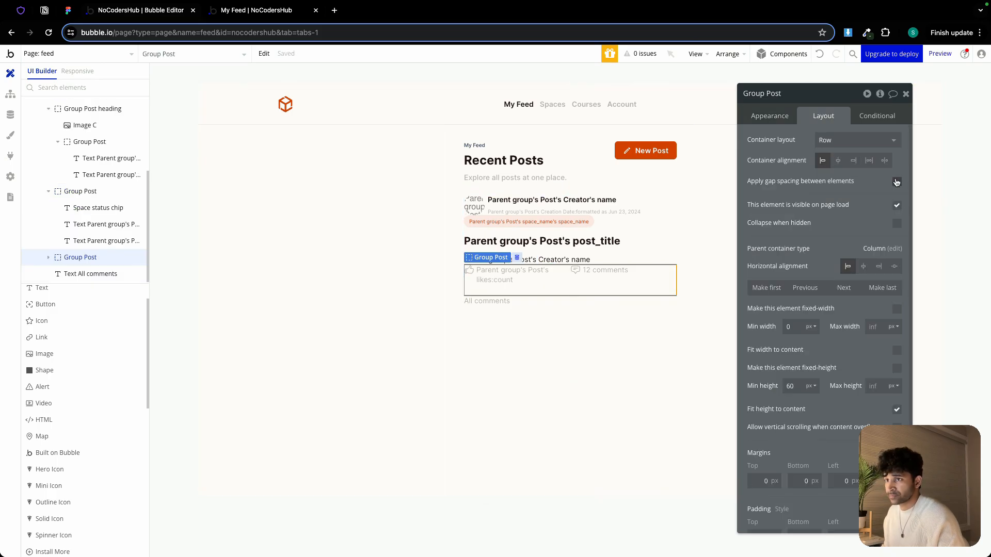
Enable gap spacing on the new row container with a 6 px column gap and set its minimum height to 0
click(896, 181)
click(889, 220)
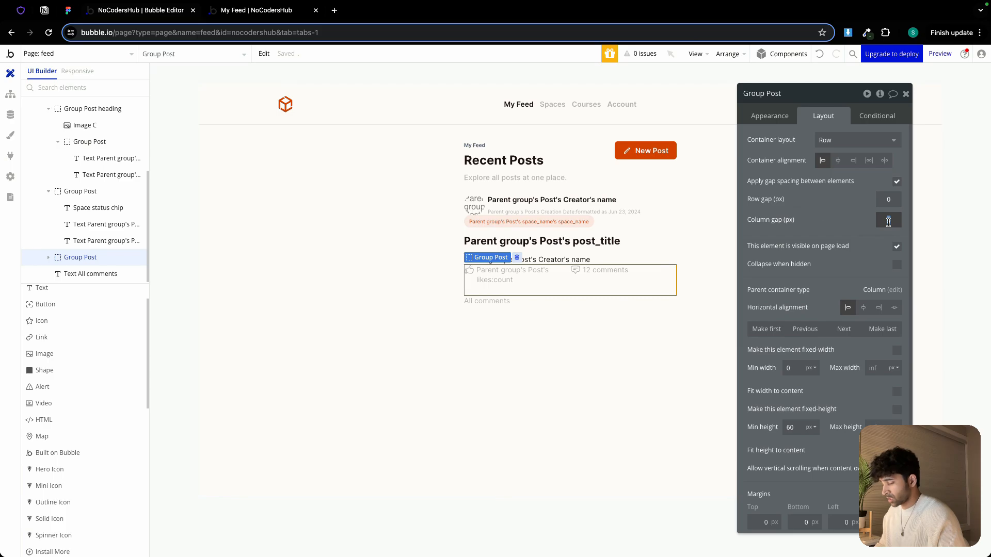
text(6)
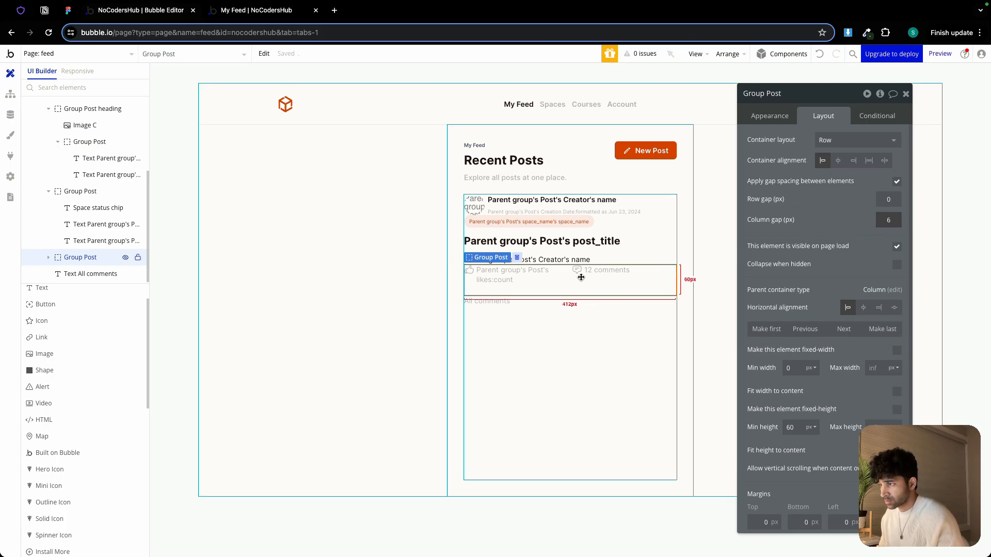
click(795, 428)
key(BackSpace)
key(BackSpace)
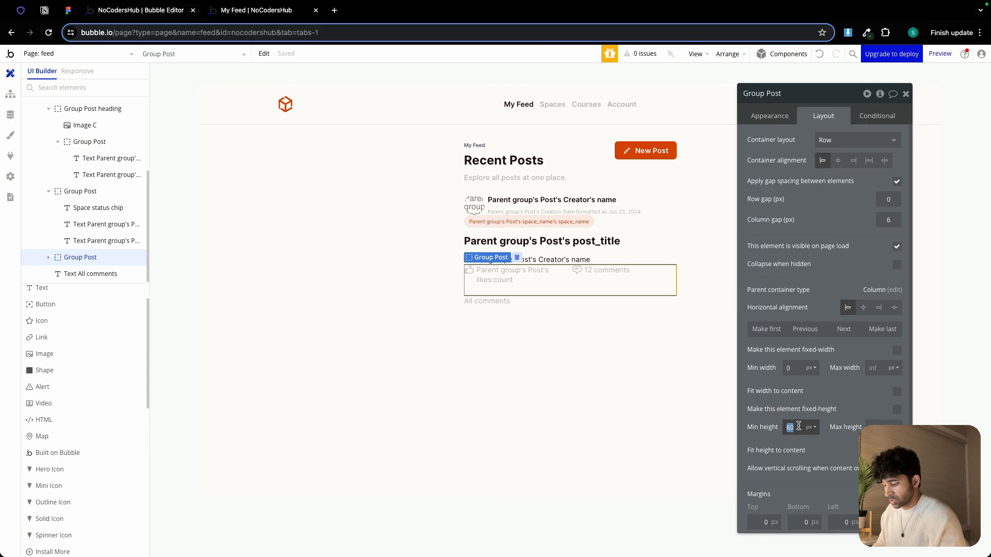
text(0)
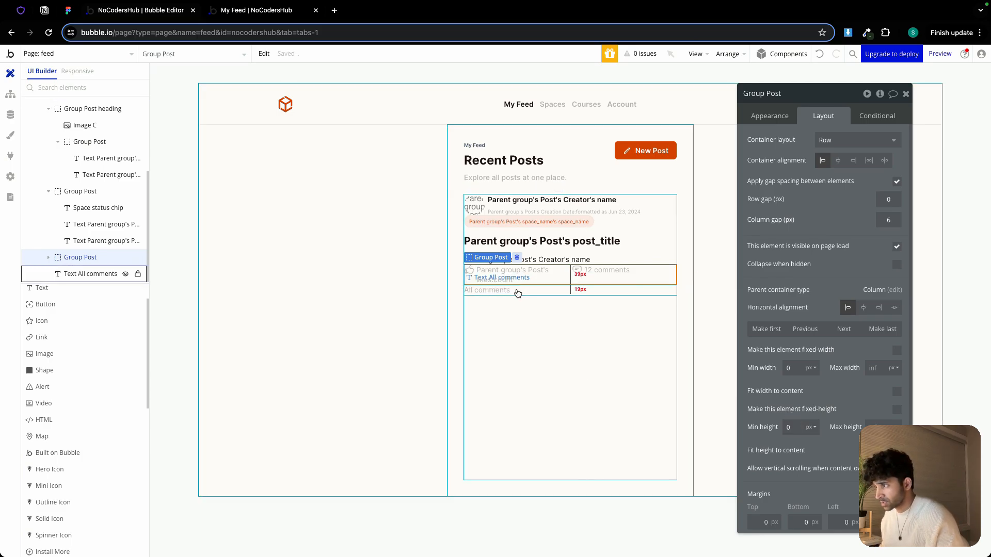
Group the likes/comments row with the All comments text in a row container and make the text fit its width to content
shift+click(505, 291)
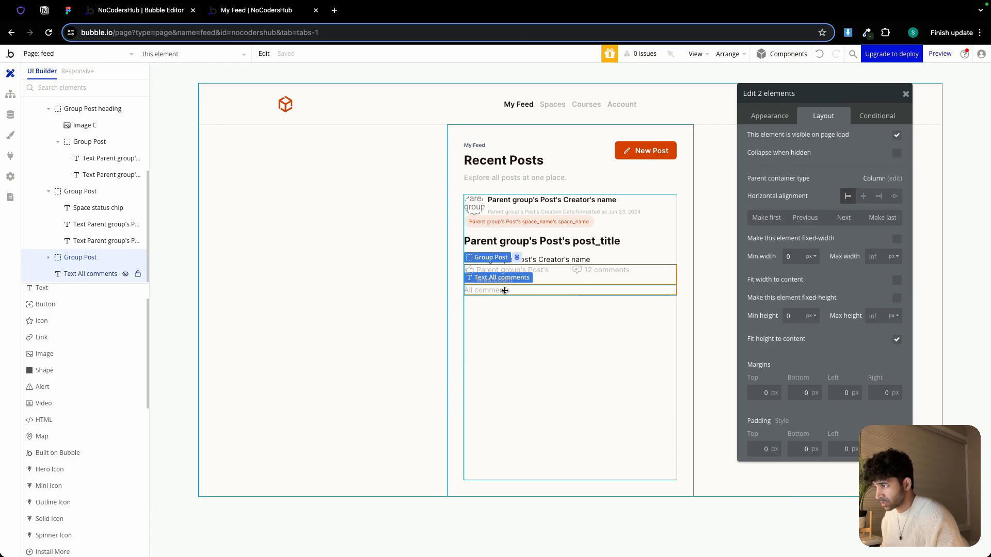
right_click(505, 291)
mouse_move(537, 358)
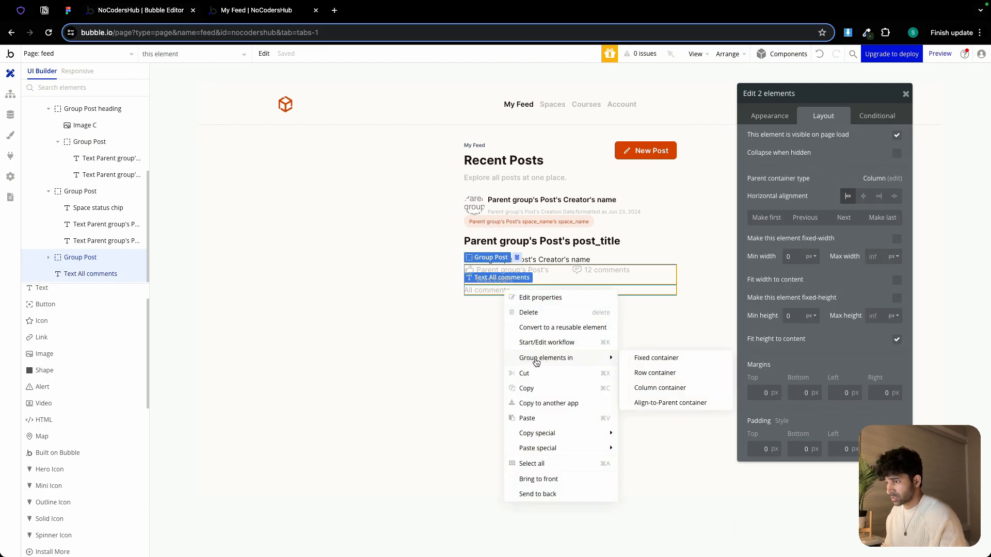
click(656, 373)
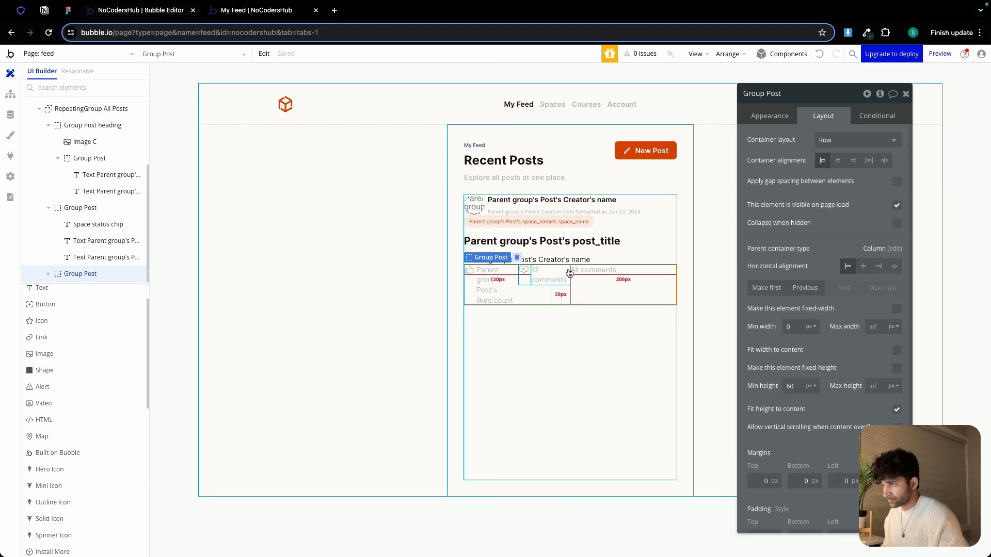
click(598, 274)
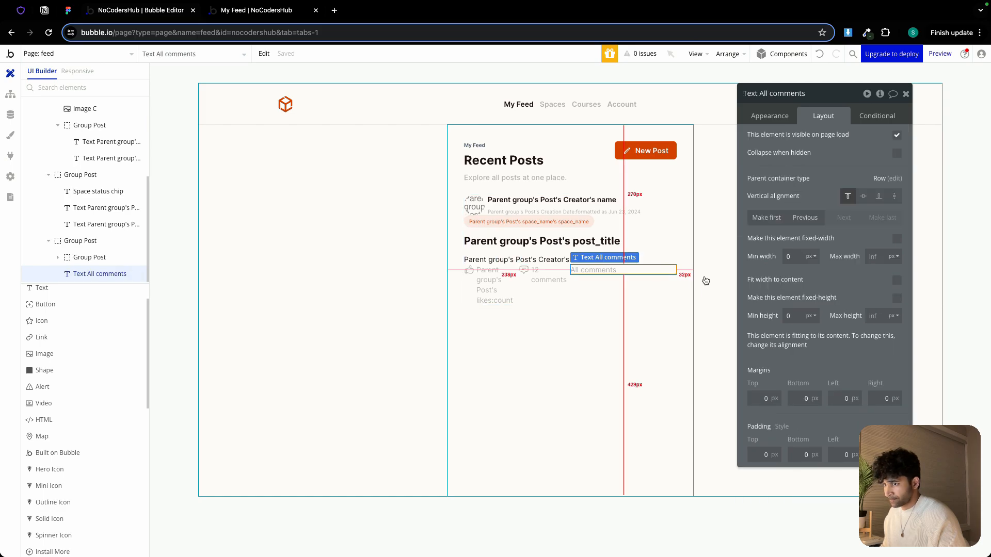
click(896, 282)
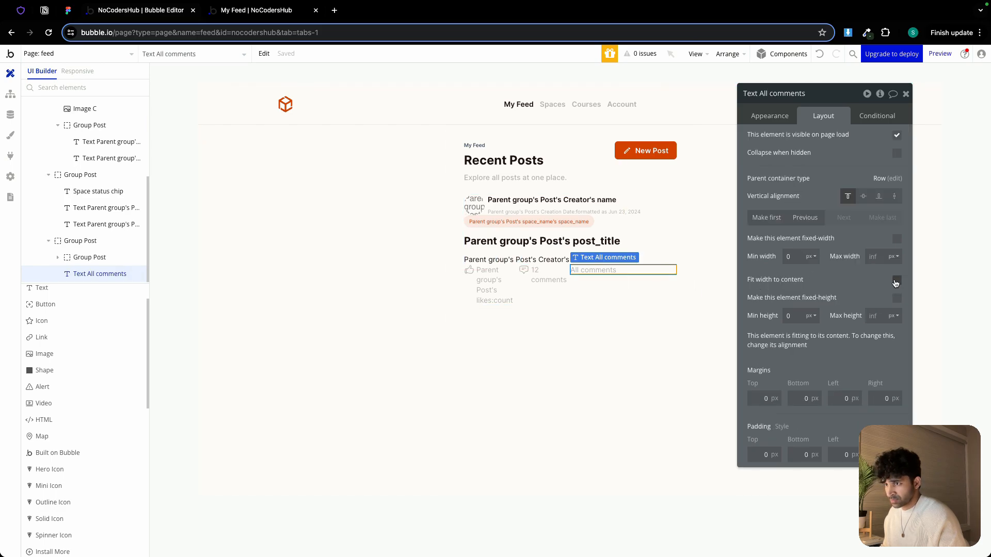
Rename the outer row as Group Post comment main, space its items apart, and set a 24 px column gap
click(632, 287)
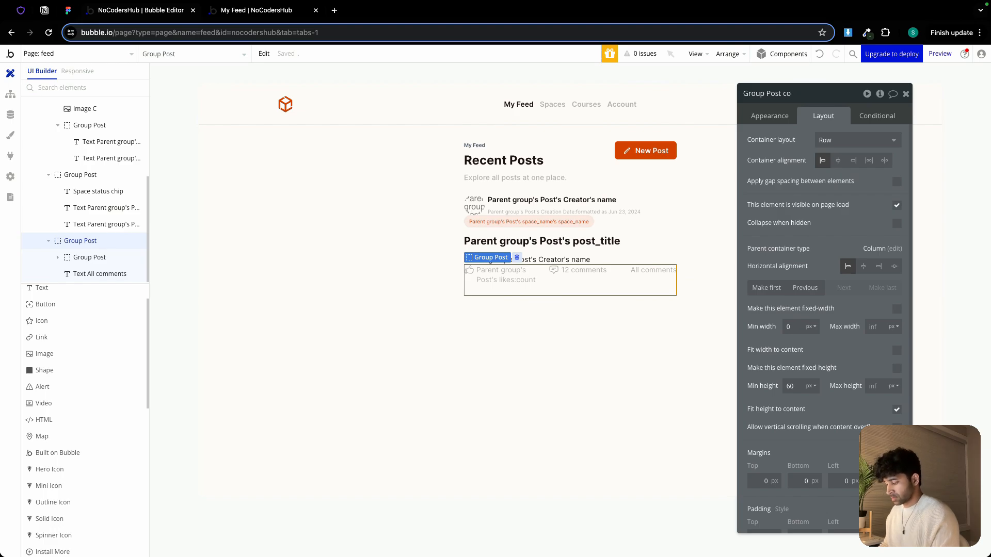
text(main)
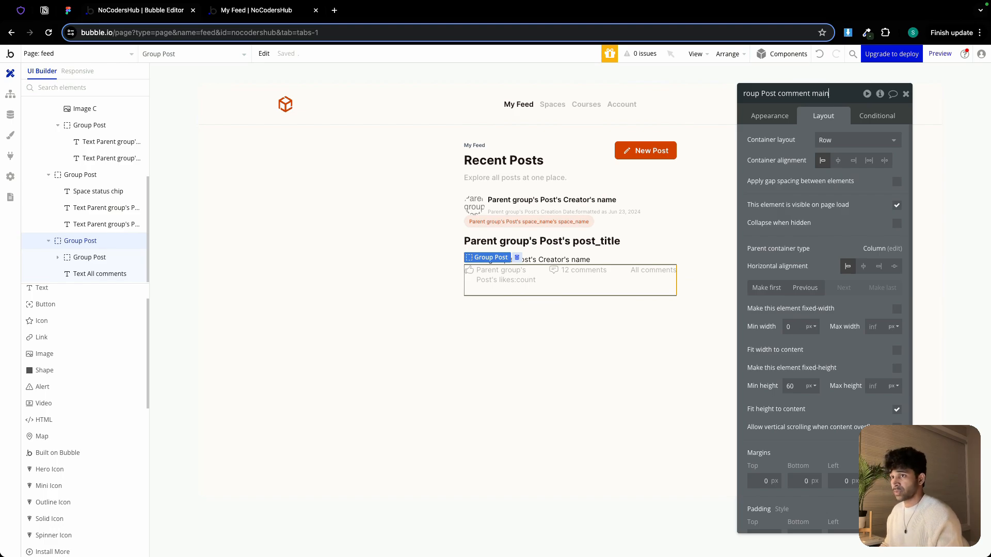
click(882, 164)
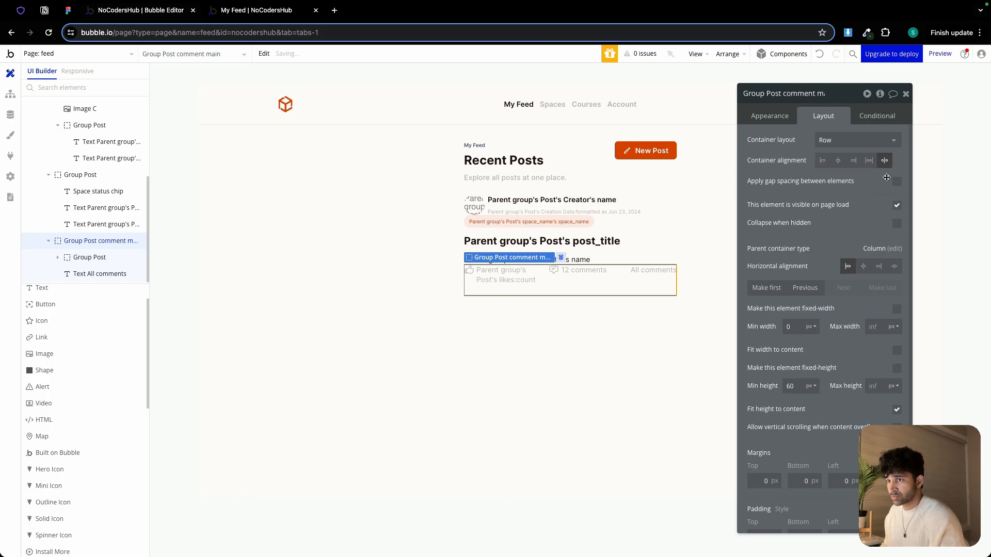
click(897, 181)
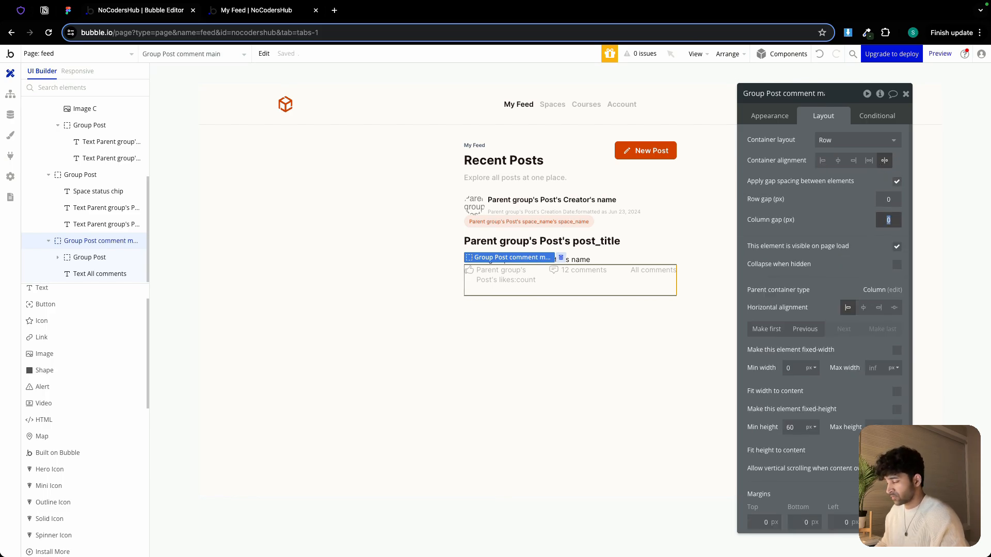
text(24)
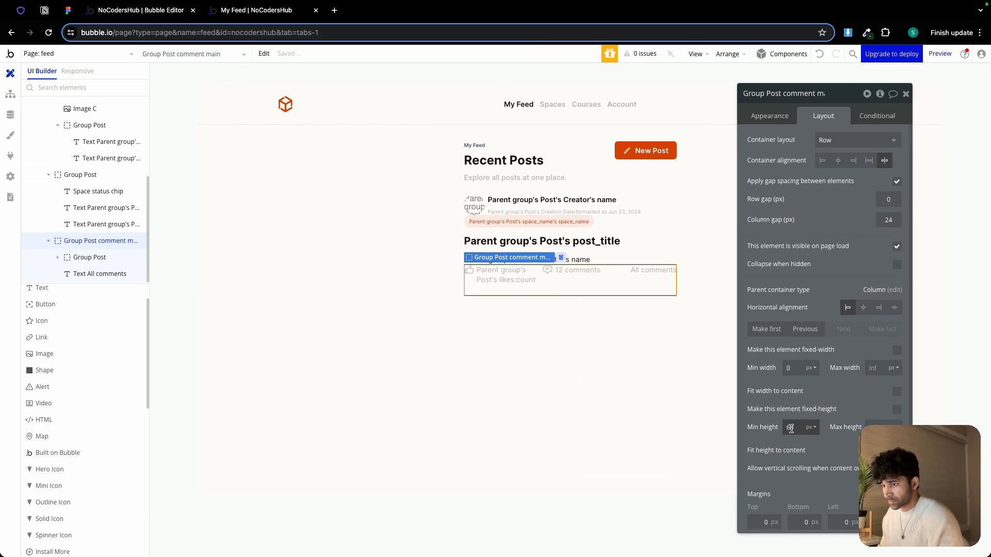
click(765, 387)
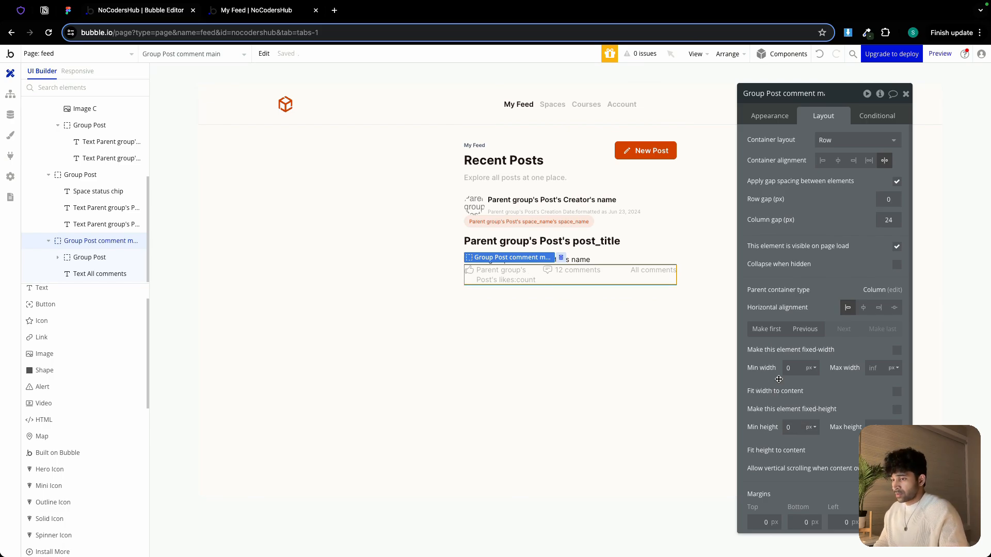
Give Group Post comment main 16 px padding on the top, bottom and left sides
scroll(779, 380, down, 3)
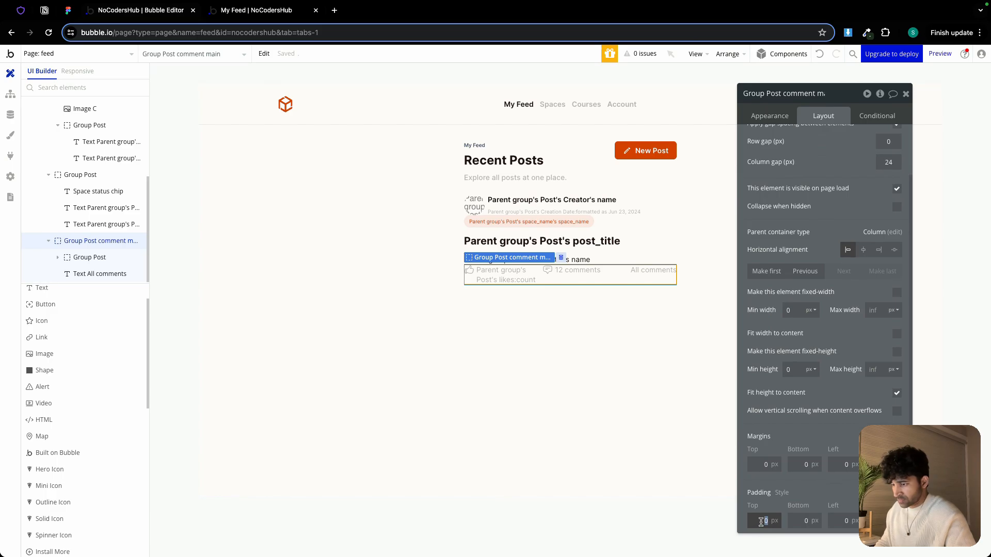
click(764, 522)
text(1)
click(799, 520)
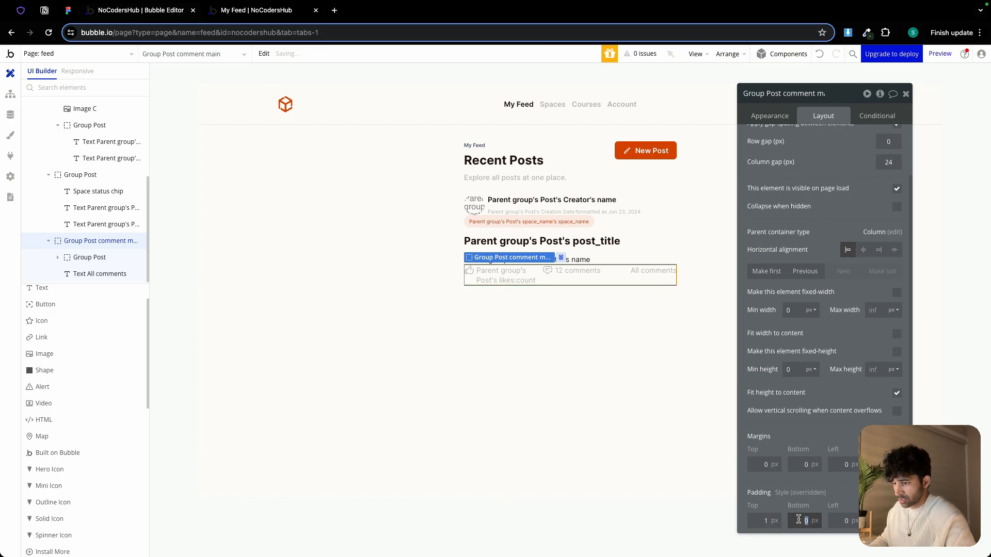
double_click(755, 520)
text(16)
click(801, 521)
text(16)
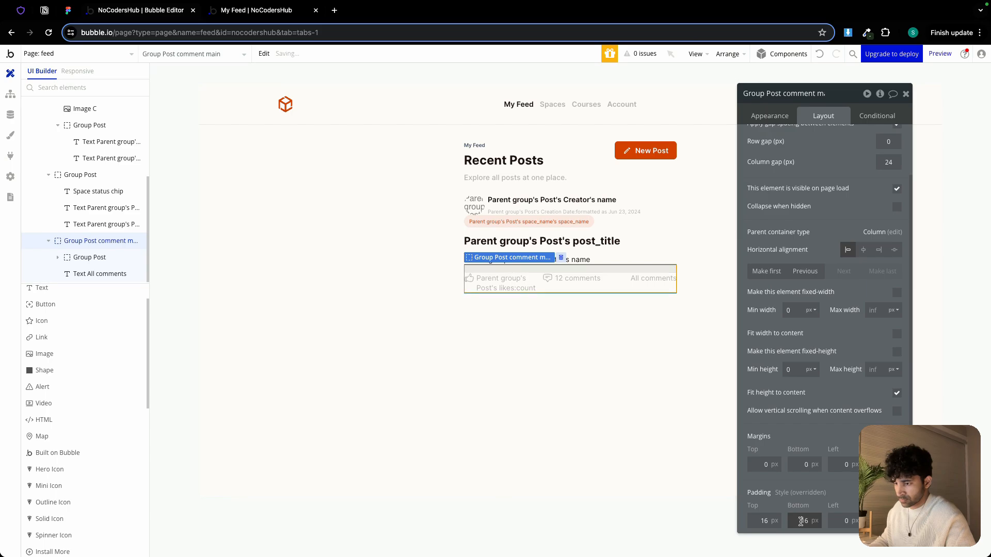
click(835, 522)
key(Tab)
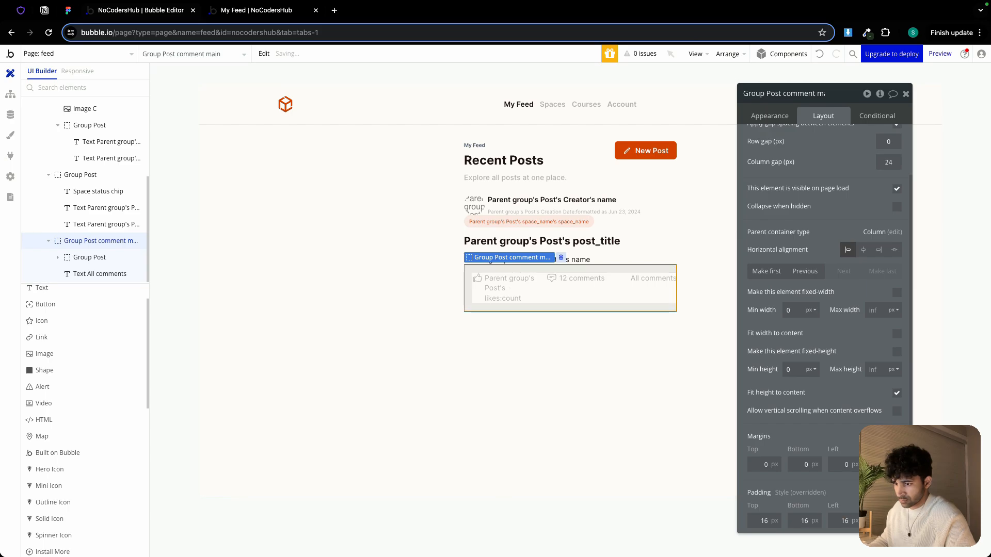
Give Group Post comment main a solid top border in Secondary Text color and a flat #FFFFFF background
click(769, 118)
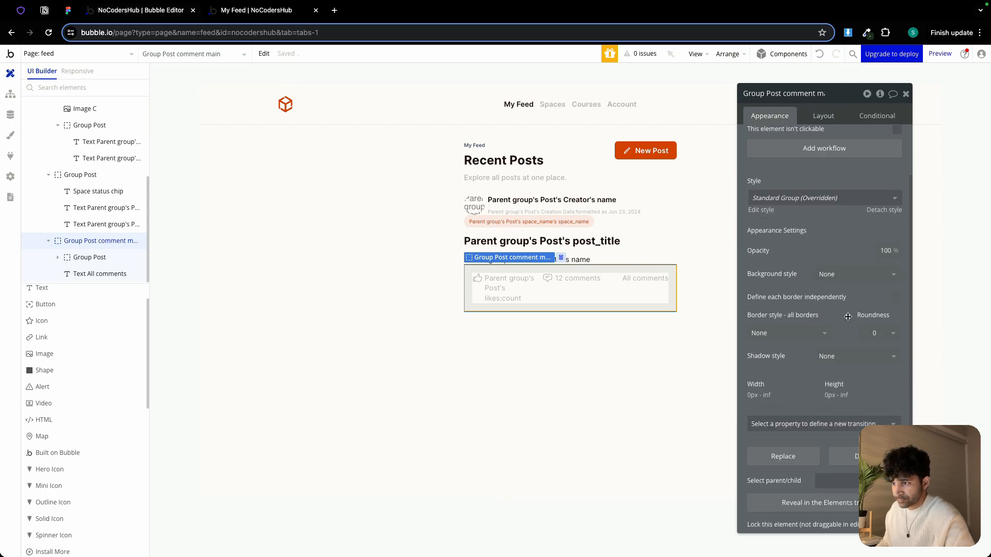
click(896, 297)
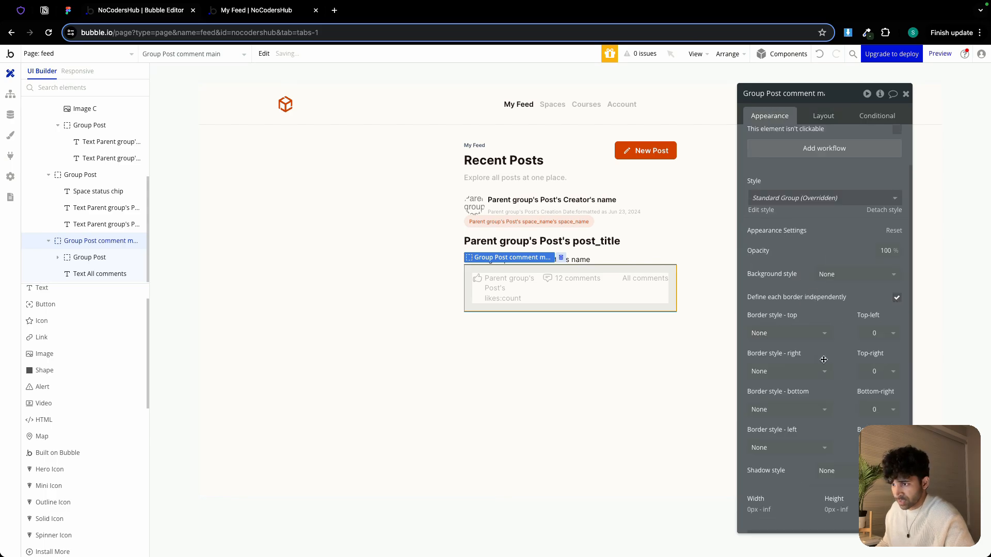
click(794, 338)
click(784, 379)
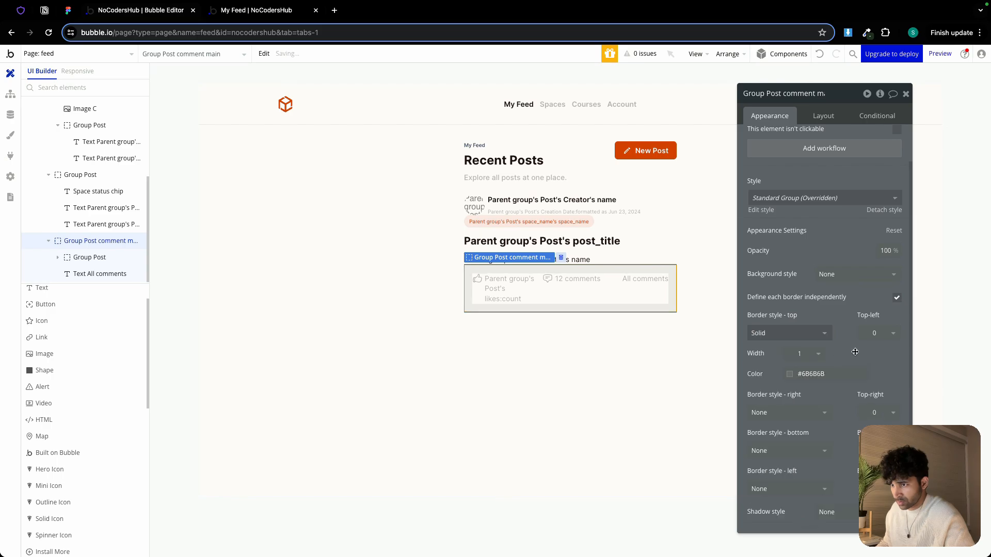
click(814, 376)
click(792, 524)
click(835, 285)
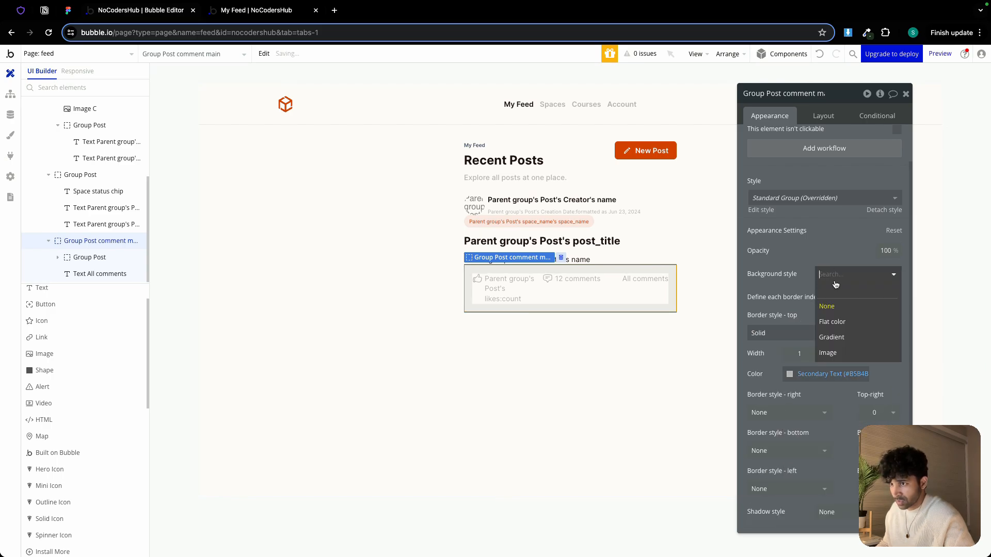
click(835, 322)
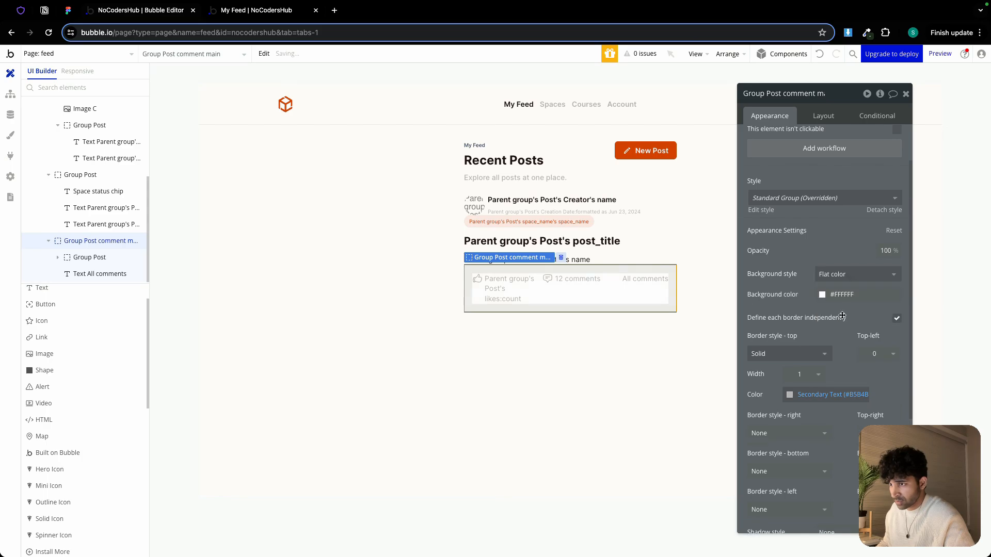
Group the post heading and post body groups into a column container, then undo the last two changes
click(579, 345)
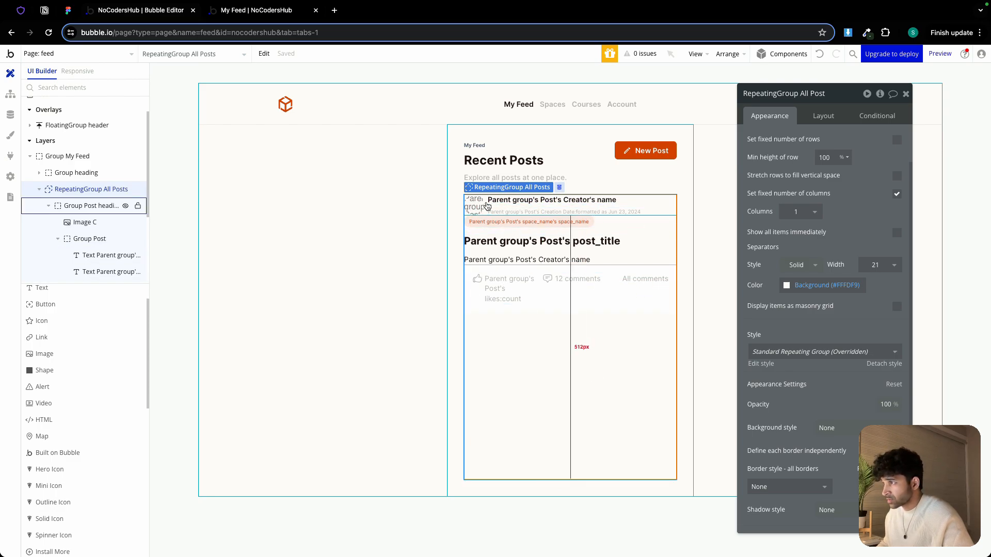
click(484, 205)
shift+click(494, 233)
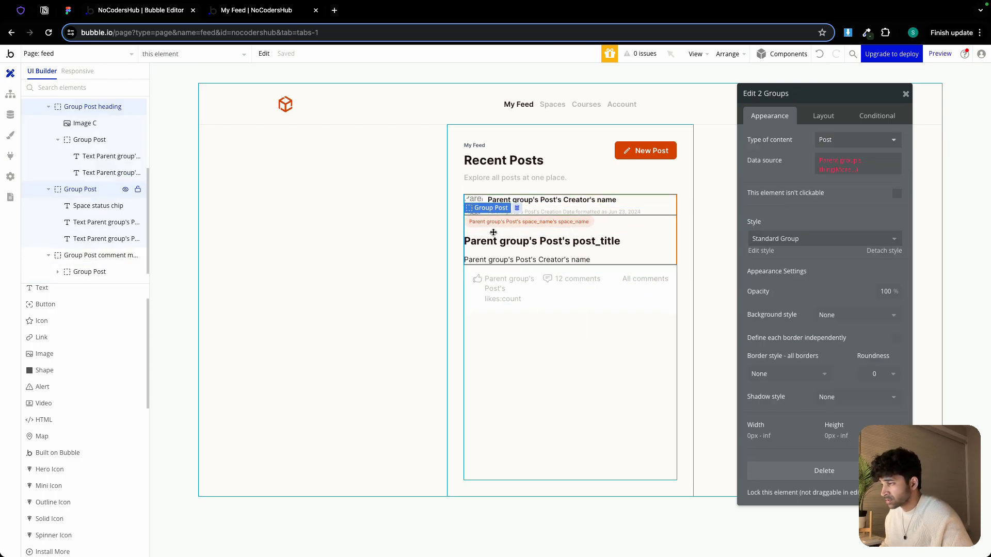
right_click(494, 233)
mouse_move(556, 299)
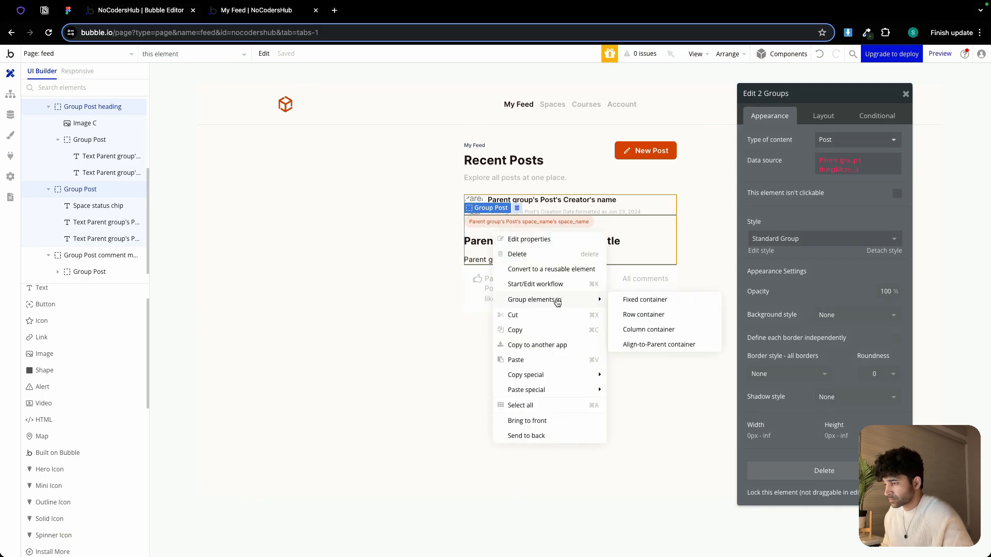
click(653, 336)
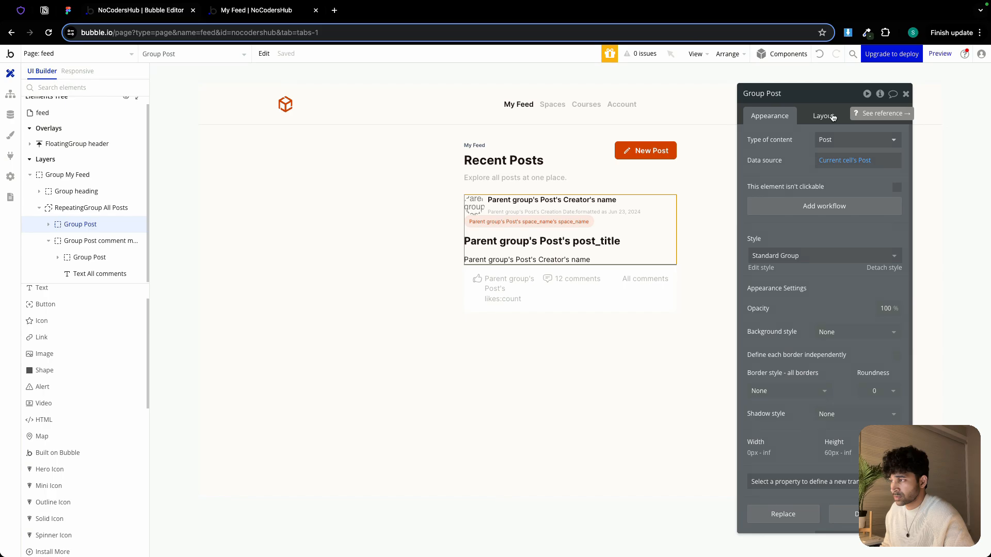
click(818, 58)
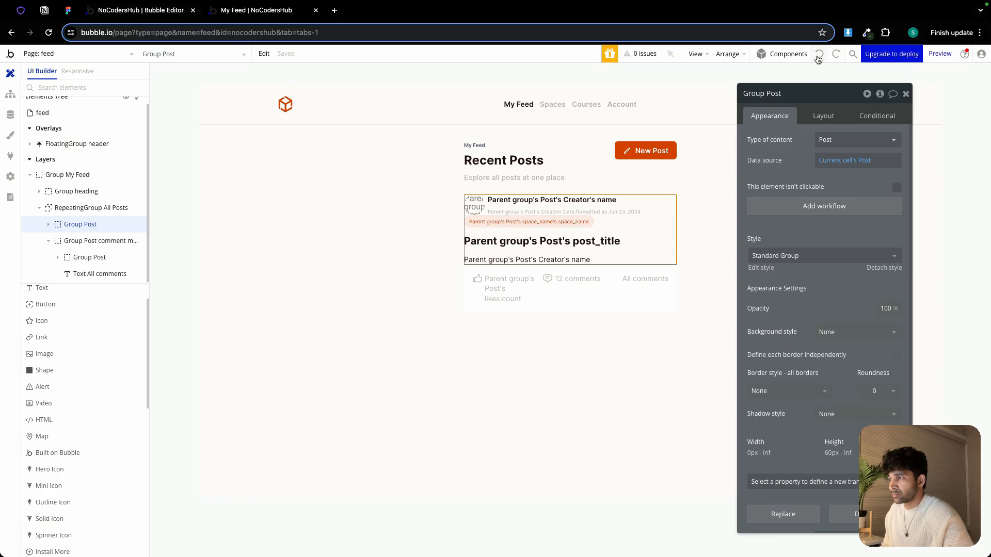
click(818, 58)
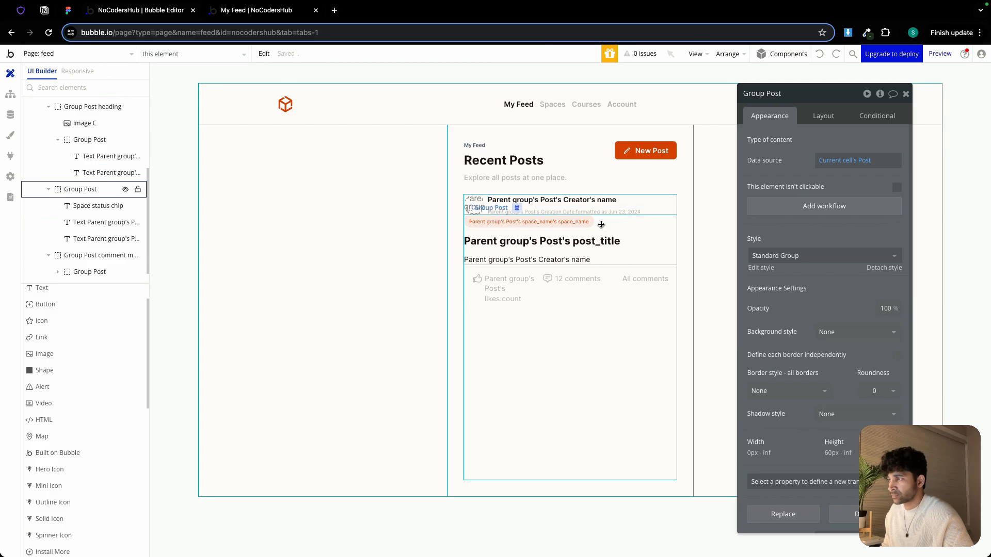
click(74, 188)
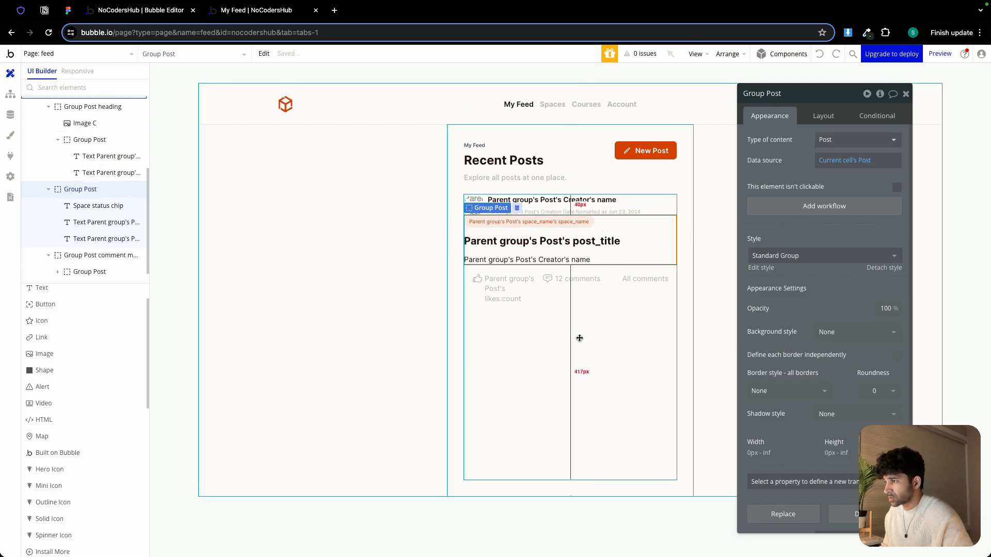
click(541, 311)
click(542, 308)
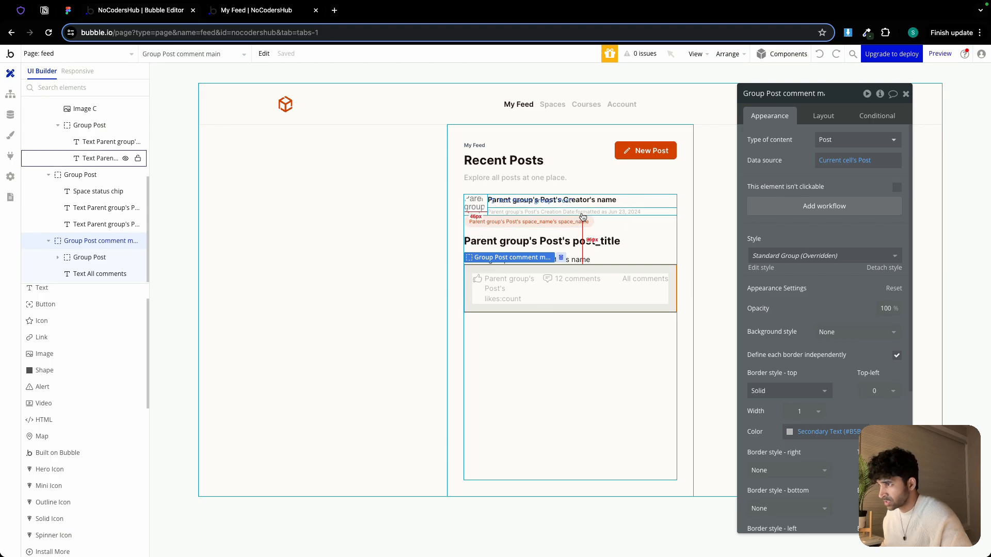
click(486, 207)
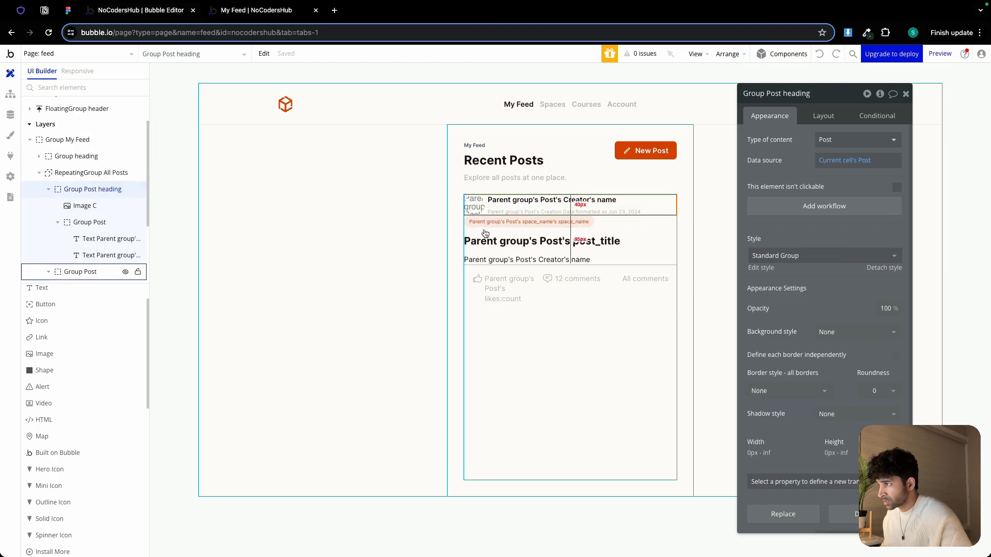
shift+click(485, 236)
shift+click(479, 309)
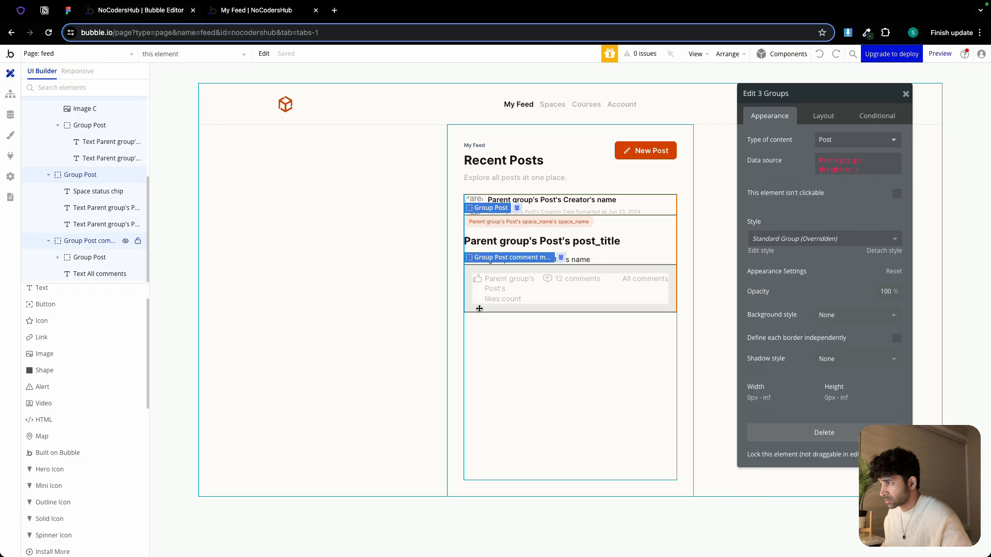
right_click(479, 310)
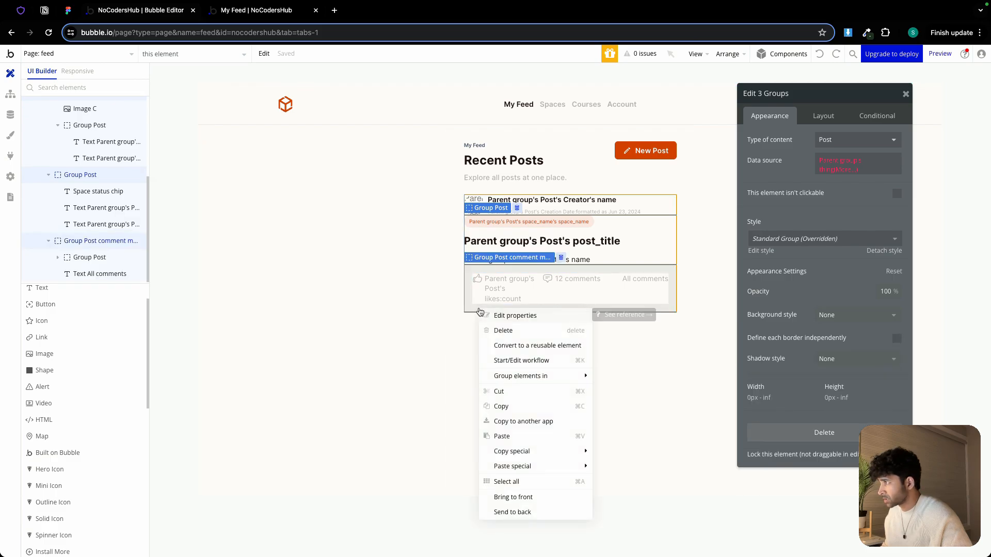
mouse_move(526, 376)
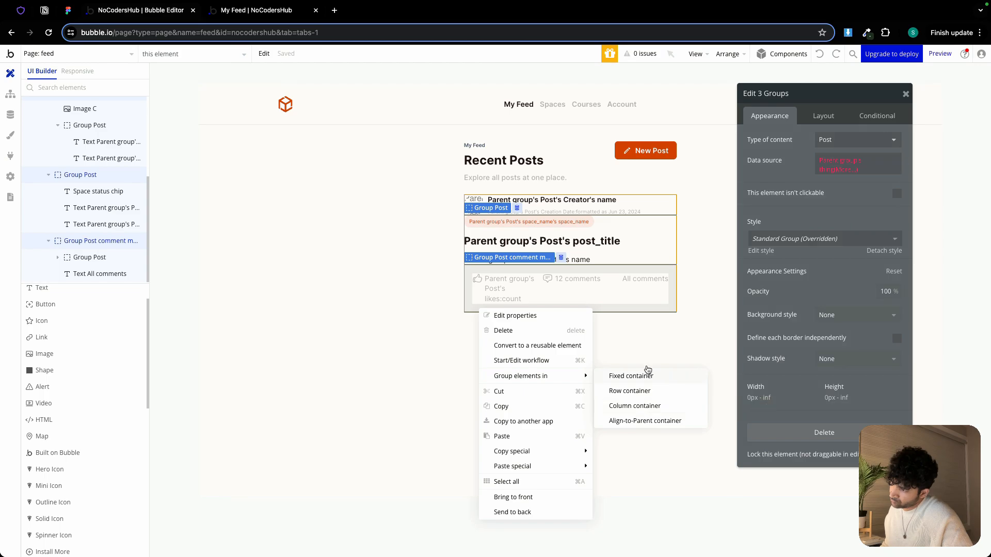
click(649, 349)
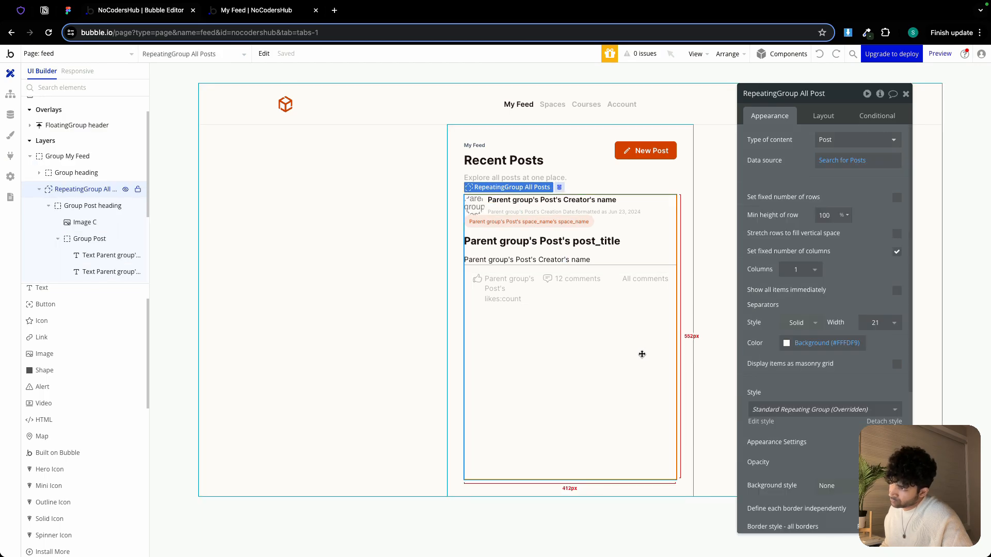
Give the post body group 16 px padding on the top, bottom and left sides
click(605, 232)
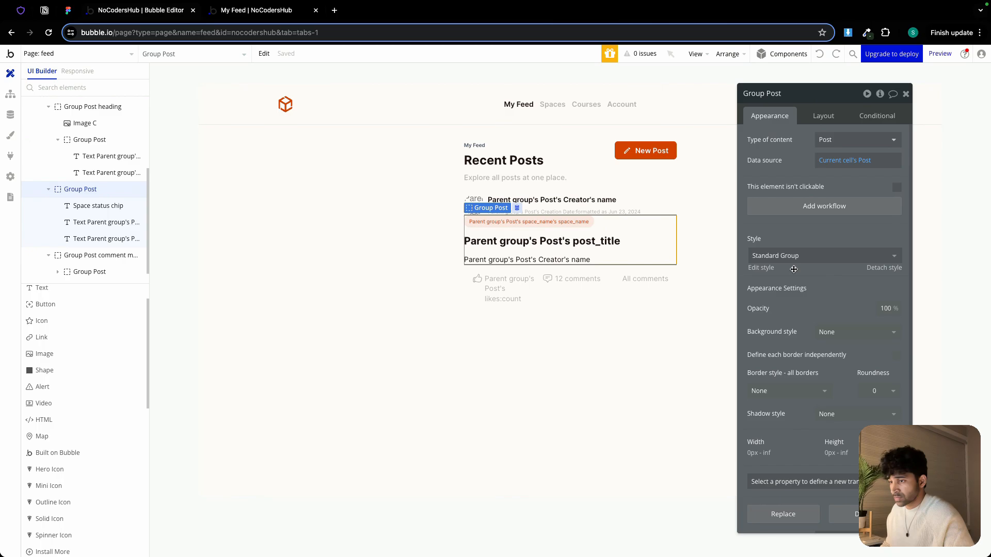
scroll(792, 352, down, 2)
click(823, 115)
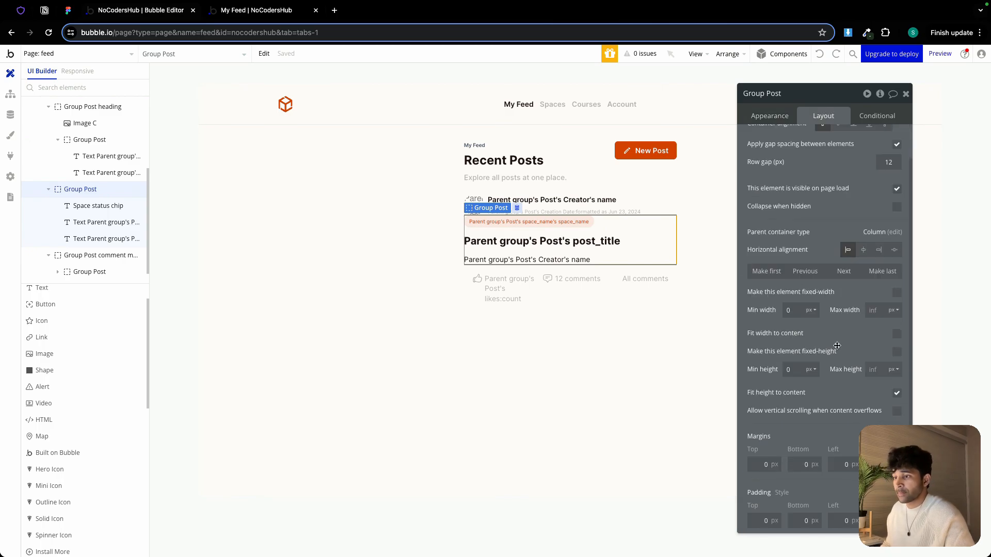
click(763, 521)
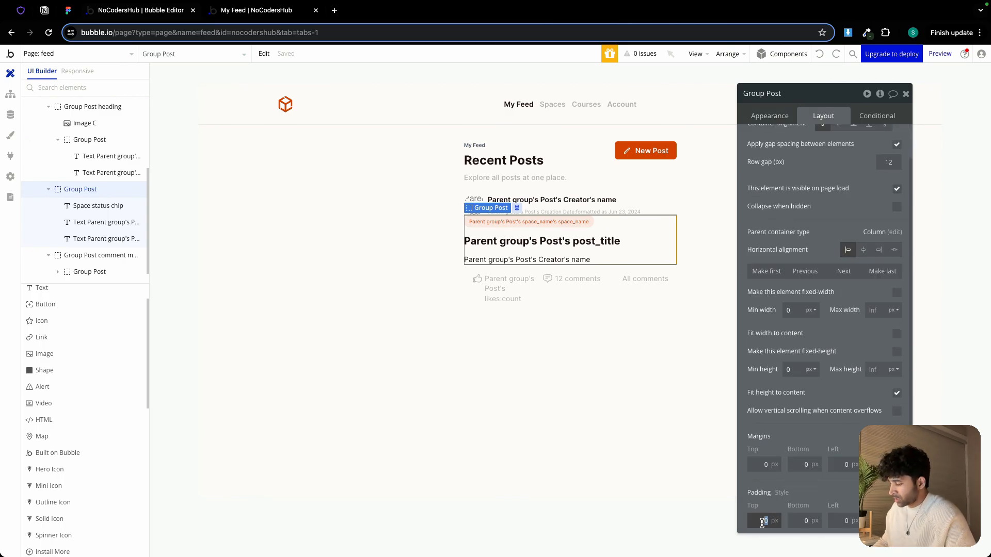
text(16)
click(805, 521)
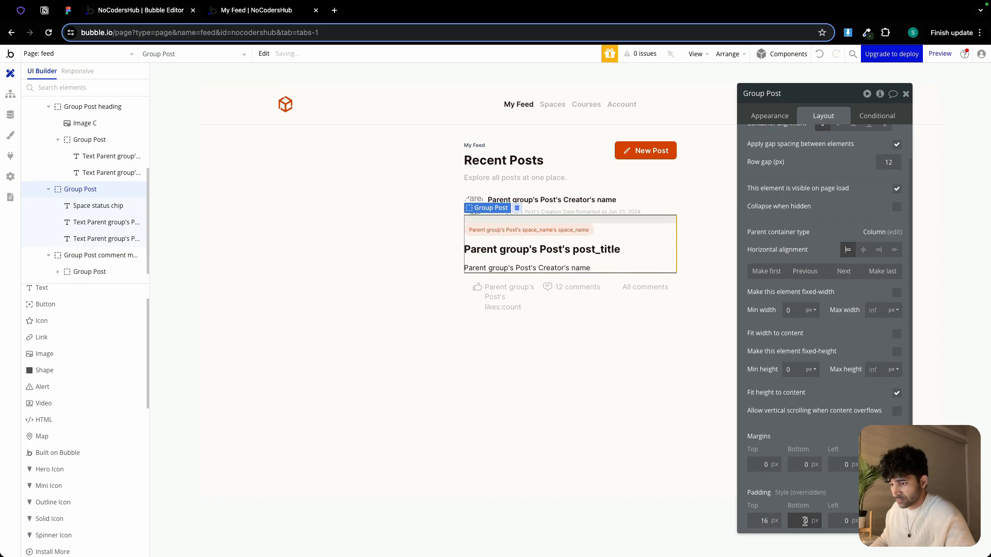
text(16)
click(836, 522)
key(Tab)
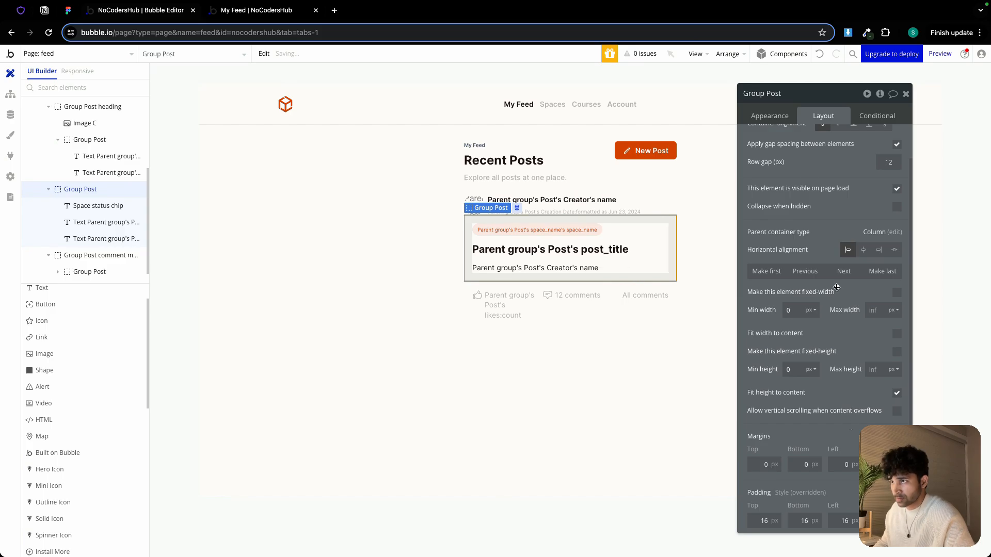
Rename the post body group as Group Post content and give it a flat #FFFFFF background
click(772, 116)
click(795, 94)
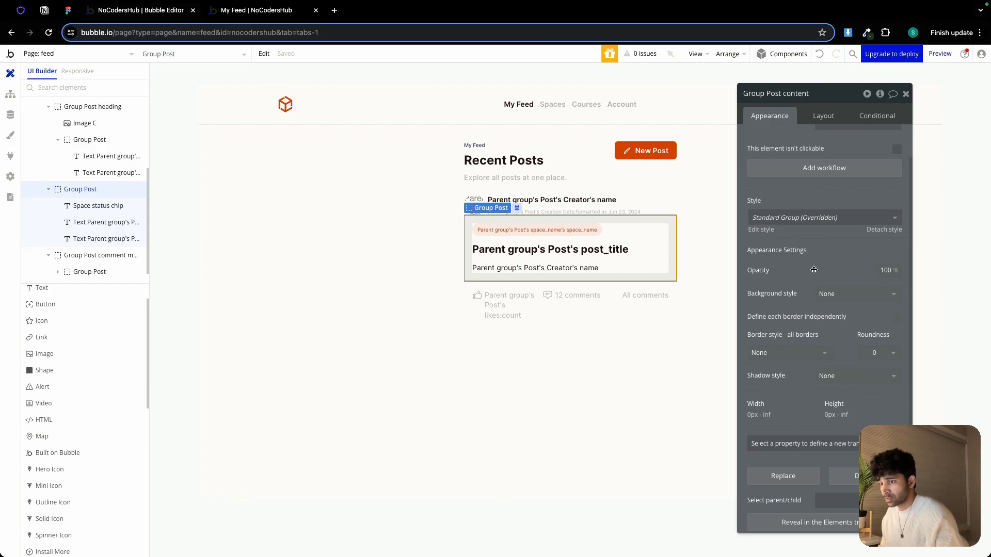
scroll(784, 178, down, 2)
click(839, 270)
click(842, 317)
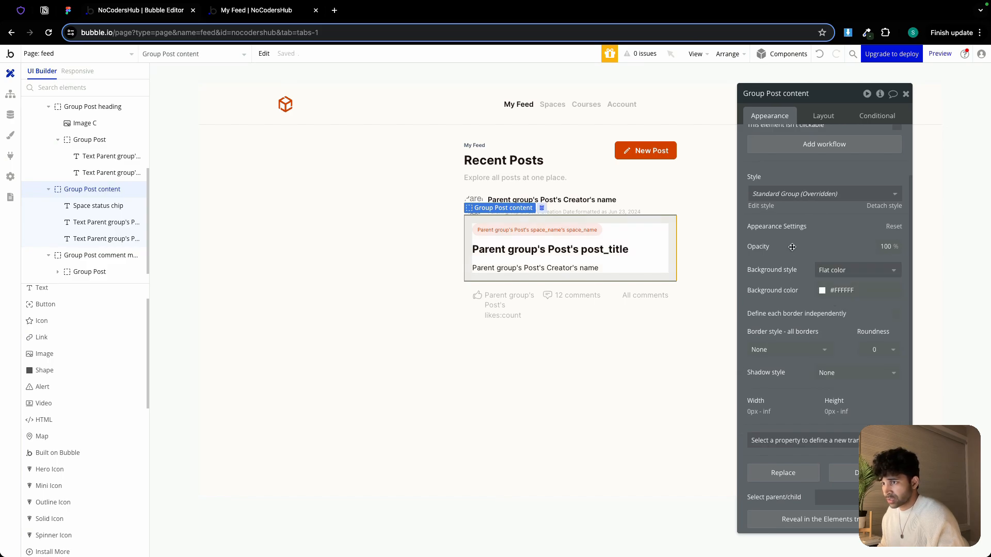
Set Group Post comment main's background style to a flat #FFFFFF color again
click(565, 316)
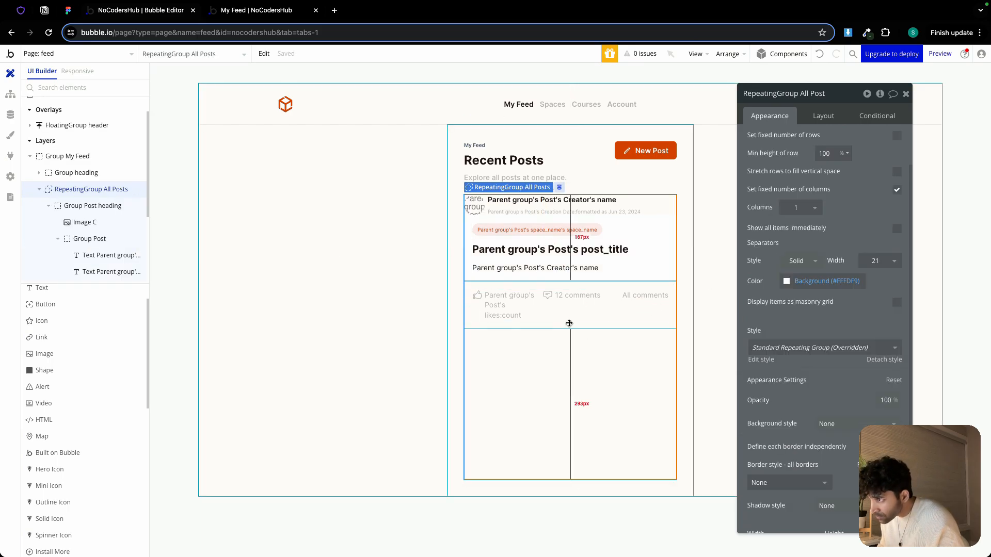
click(569, 323)
click(830, 269)
click(800, 273)
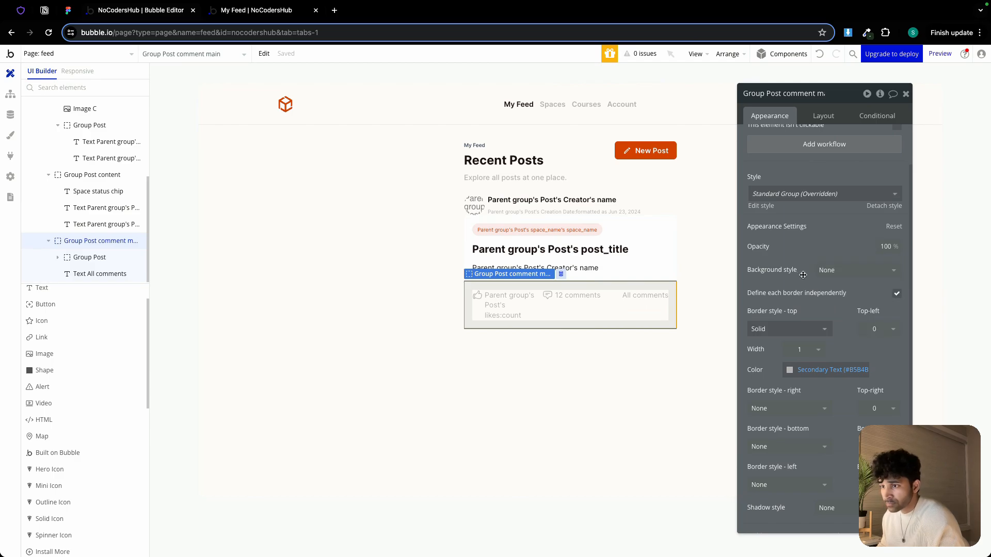
click(831, 270)
click(838, 317)
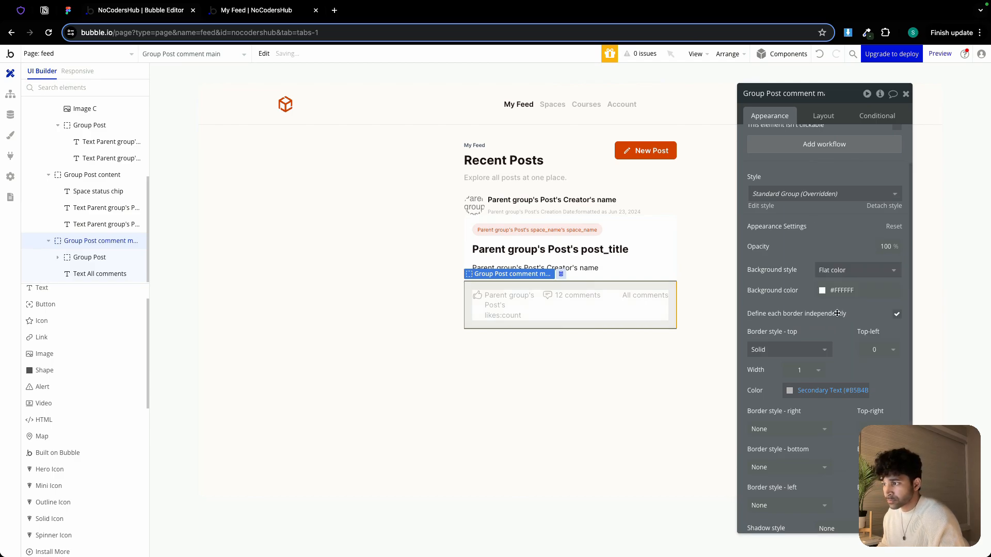
Change Group Post comment main's top border color to a different color variable from the palette
click(642, 355)
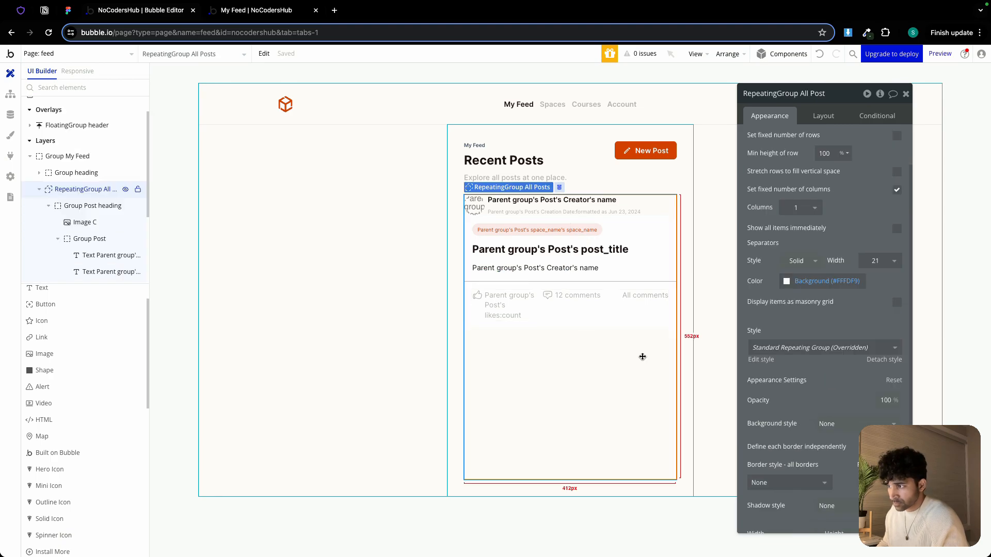
click(622, 319)
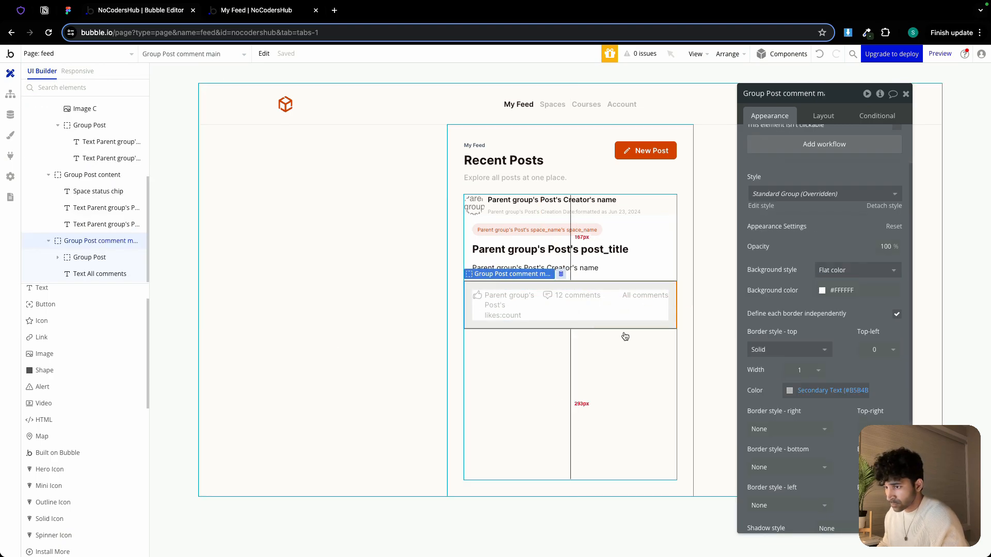
click(802, 391)
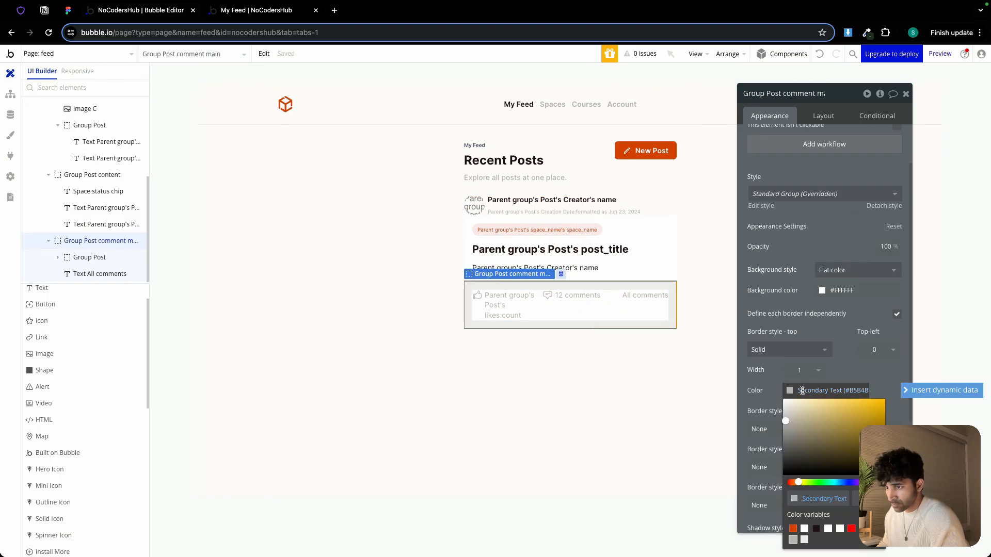
click(804, 539)
click(592, 386)
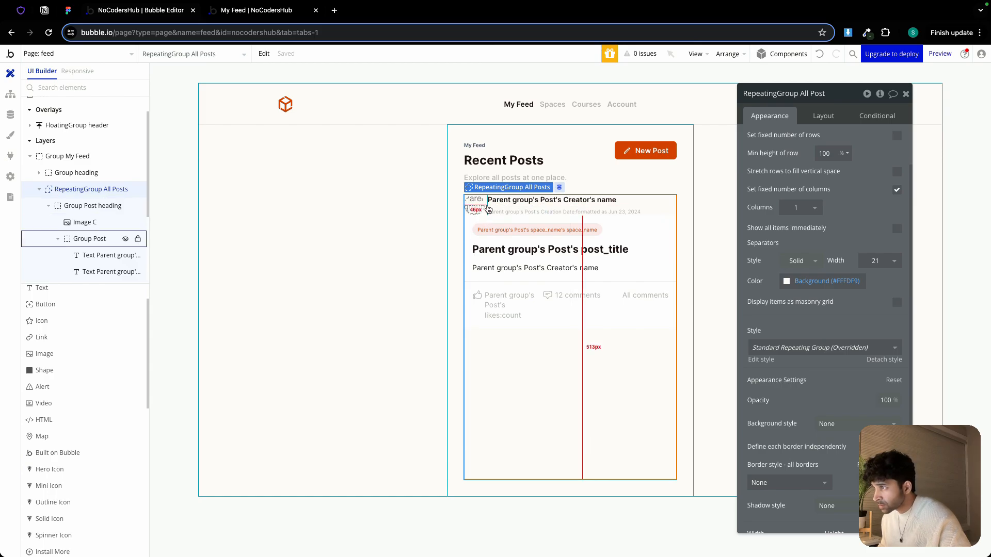
Give Group Post heading a flat #FFFFFF background
click(487, 207)
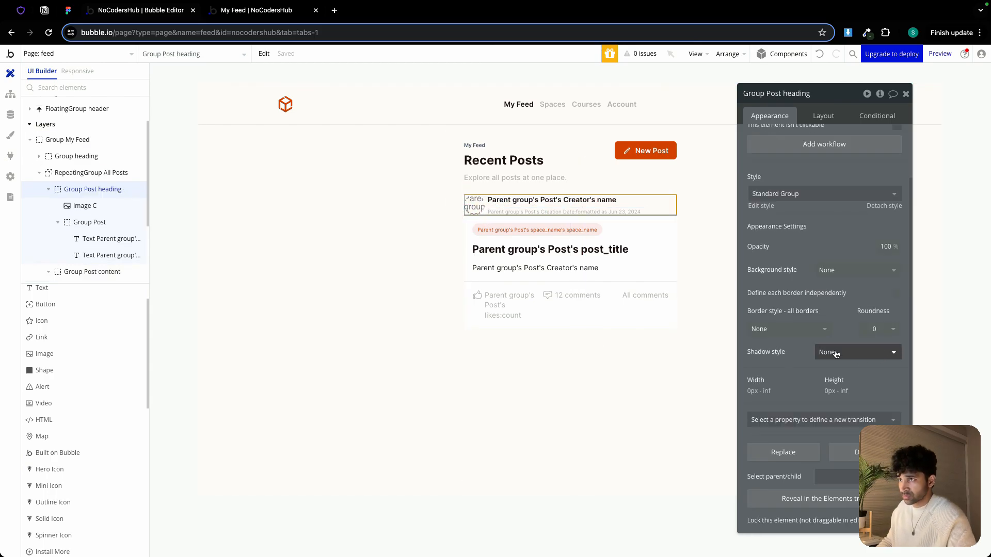
click(829, 266)
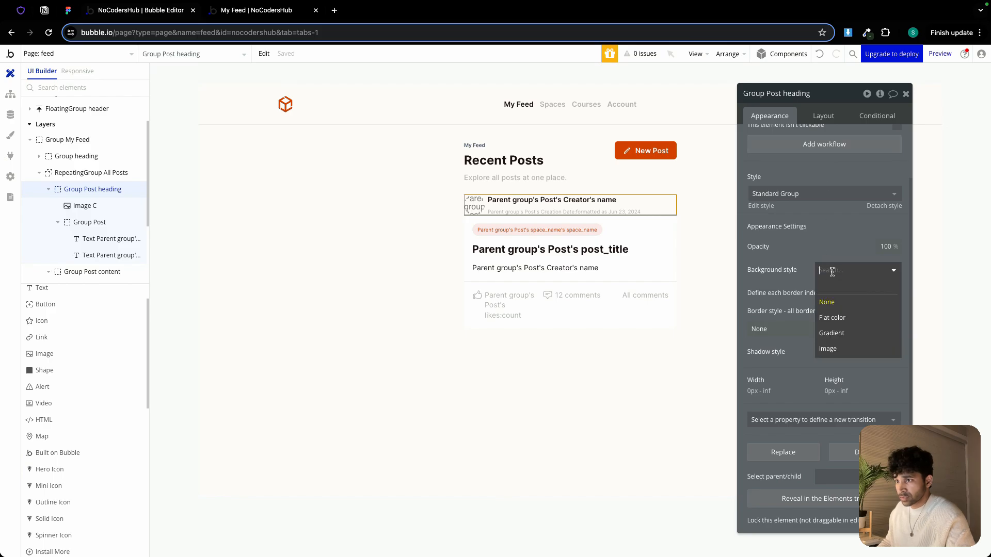
click(839, 317)
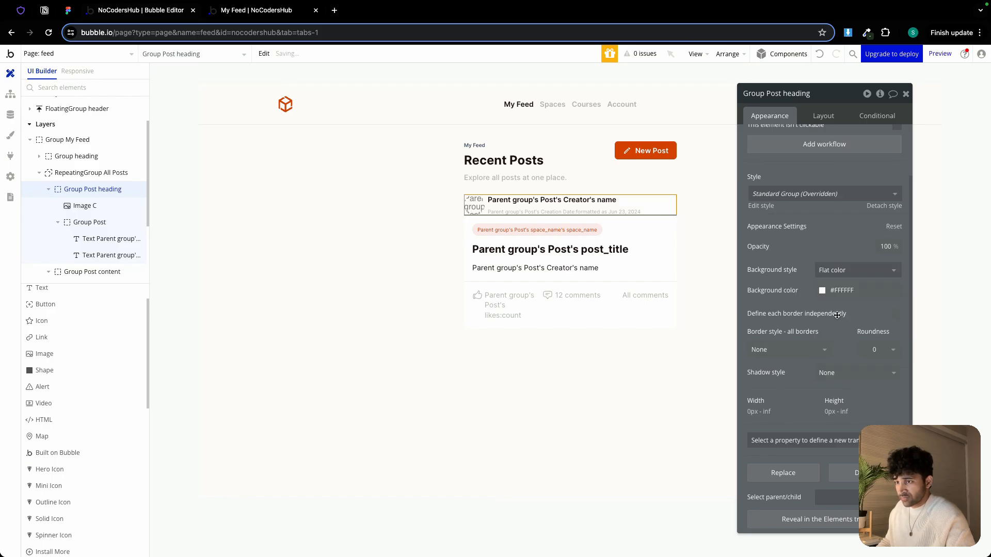
Give Group Post heading 16 px padding on the top, bottom and left sides
click(814, 120)
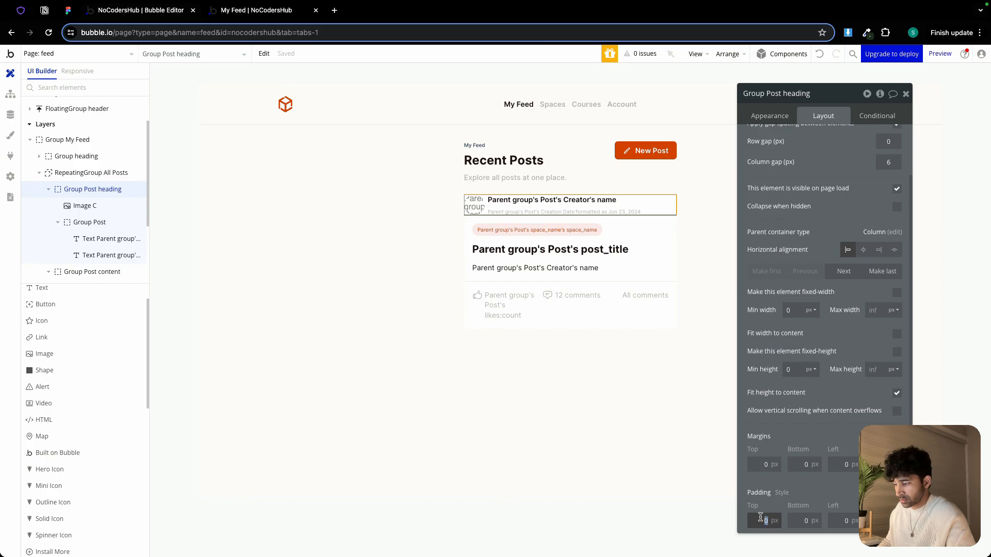
click(797, 518)
text(16)
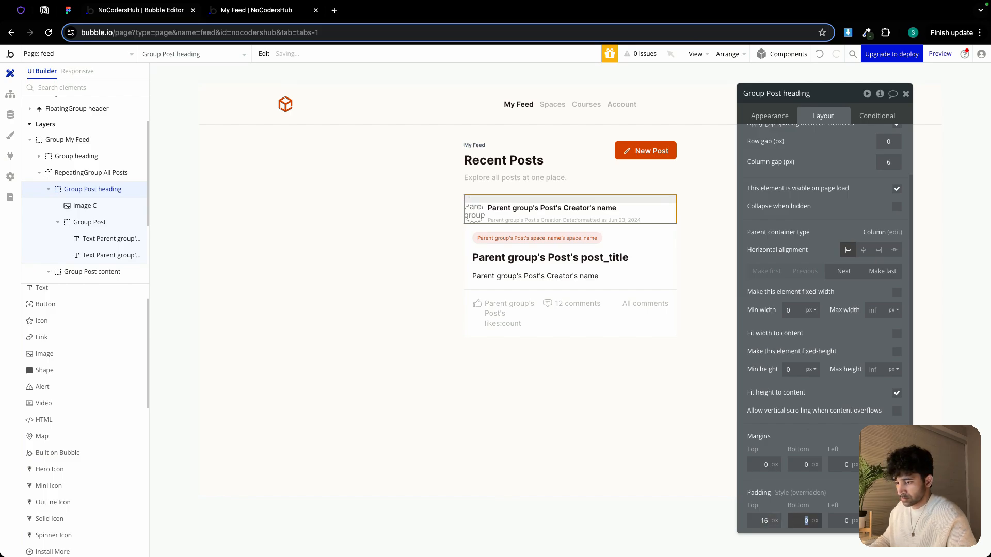
click(836, 518)
key(Tab)
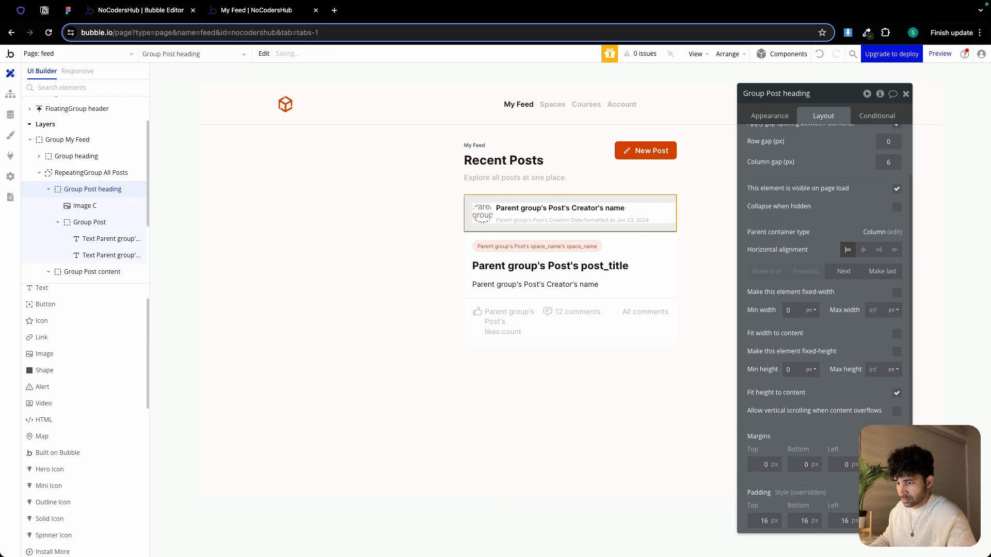
Wrap Group Post heading, Group Post content and Group Post comment main together in a new column container
click(606, 429)
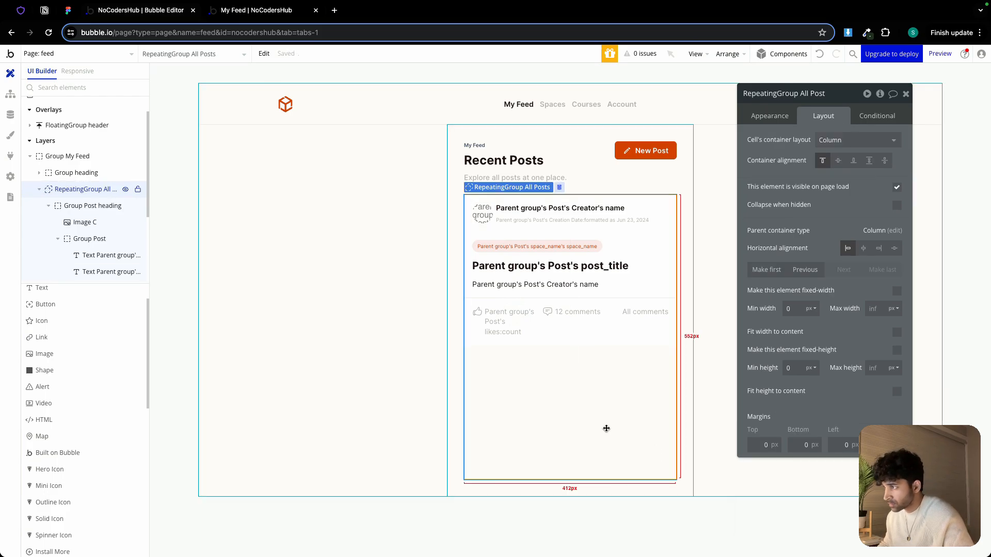
click(491, 228)
shift+click(480, 238)
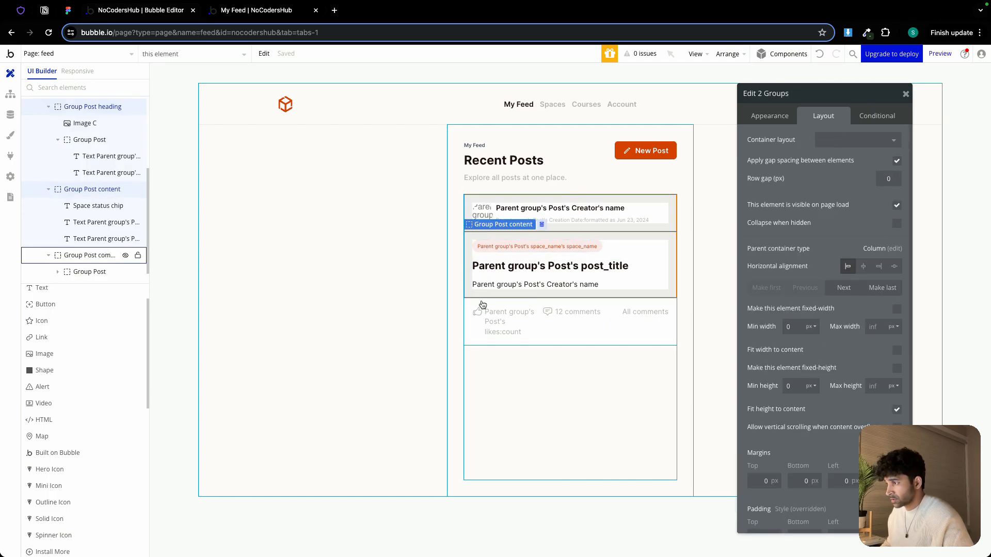
shift+click(482, 305)
right_click(484, 306)
mouse_move(535, 370)
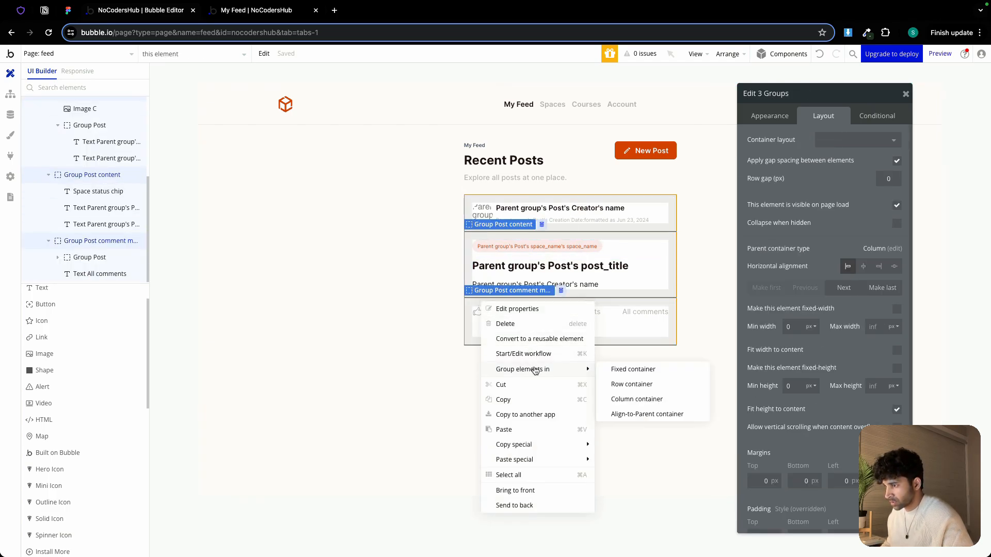
click(649, 406)
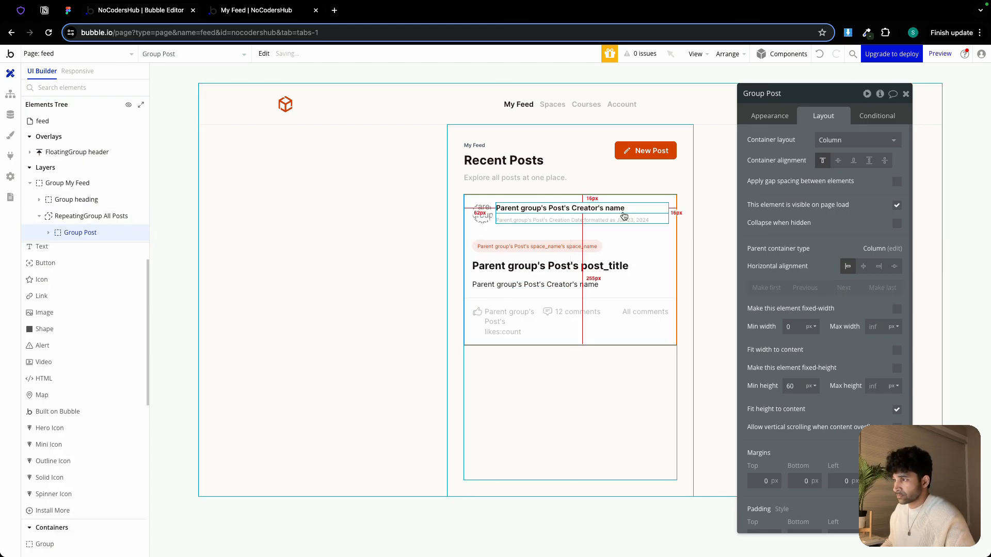
Rename the new column group to Group Post Card and set its minimum height to 0 px
click(787, 95)
text(Ca)
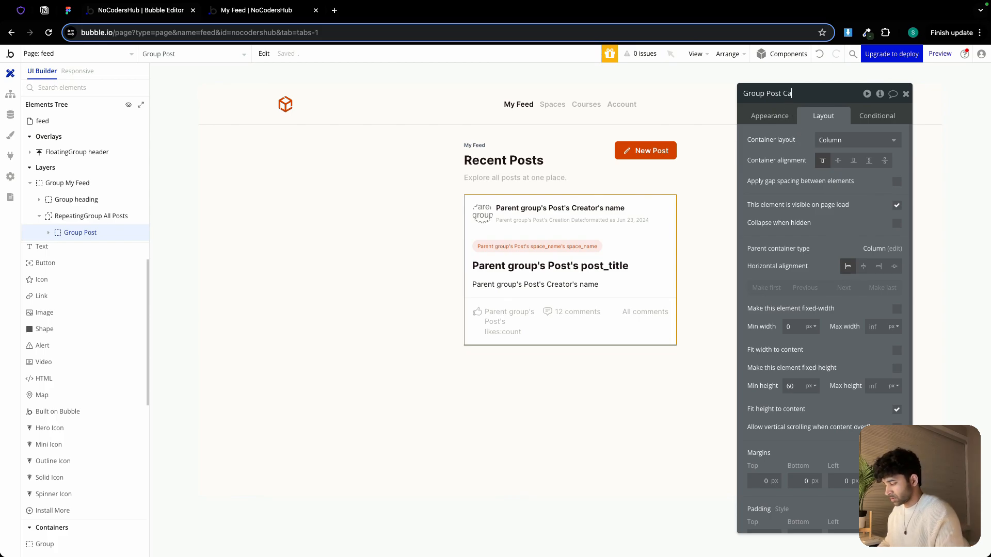
text(rd)
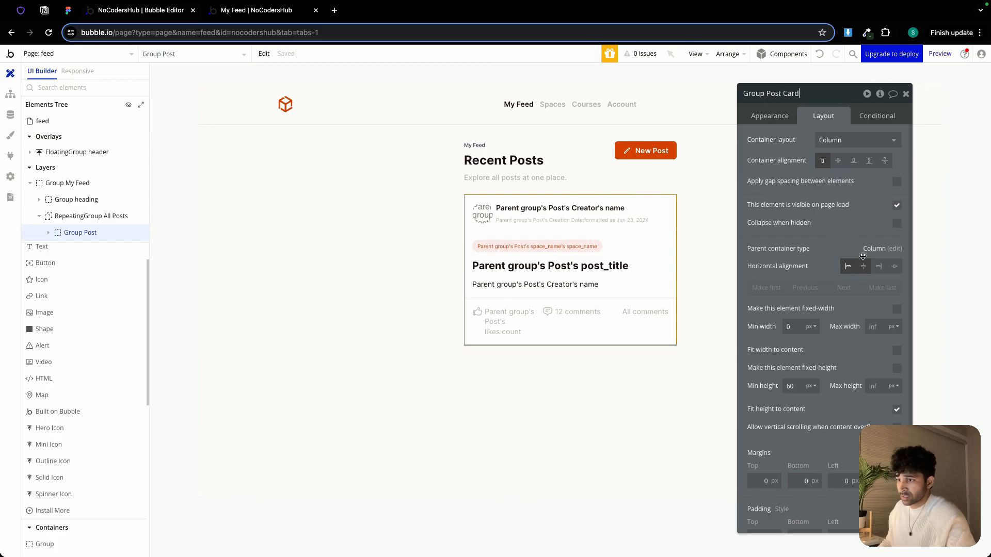
click(795, 387)
double_click(795, 387)
text(0)
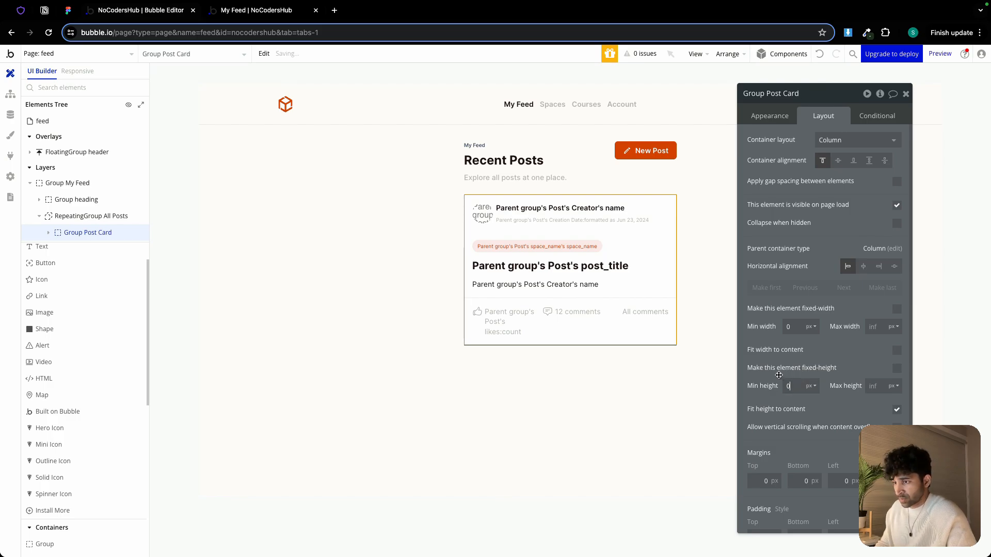
Give Group Post Card a roundness of 10 and a solid border using a grey color variable
click(770, 116)
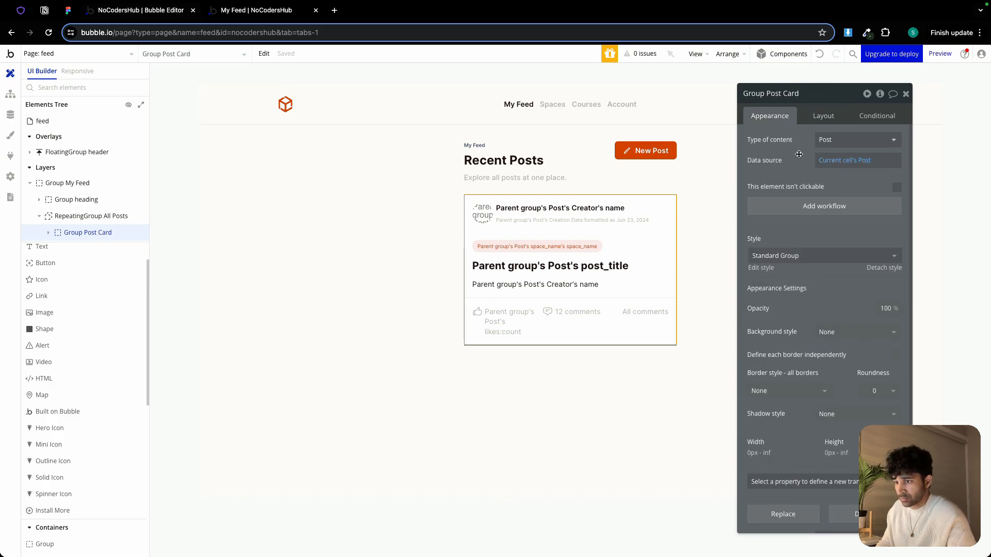
click(875, 391)
click(877, 483)
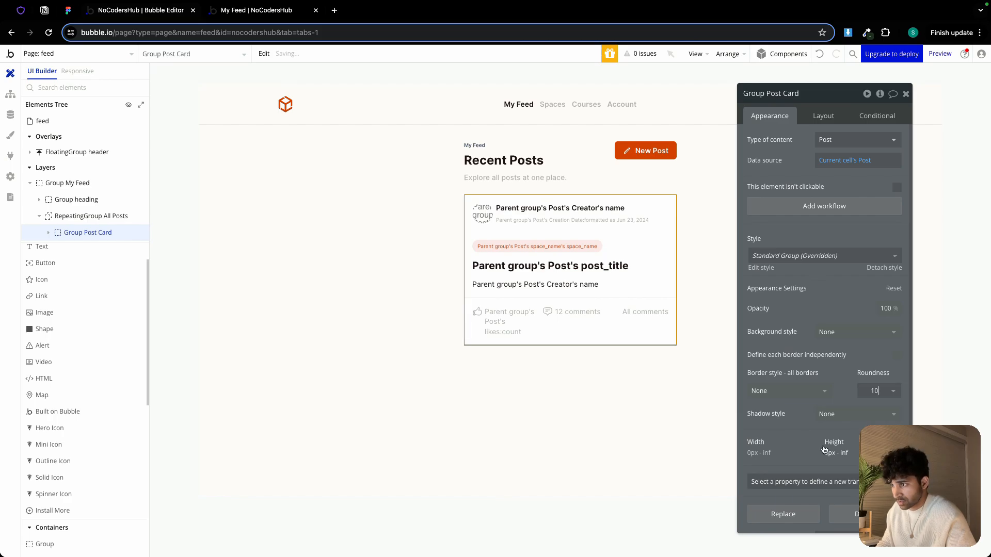
click(795, 394)
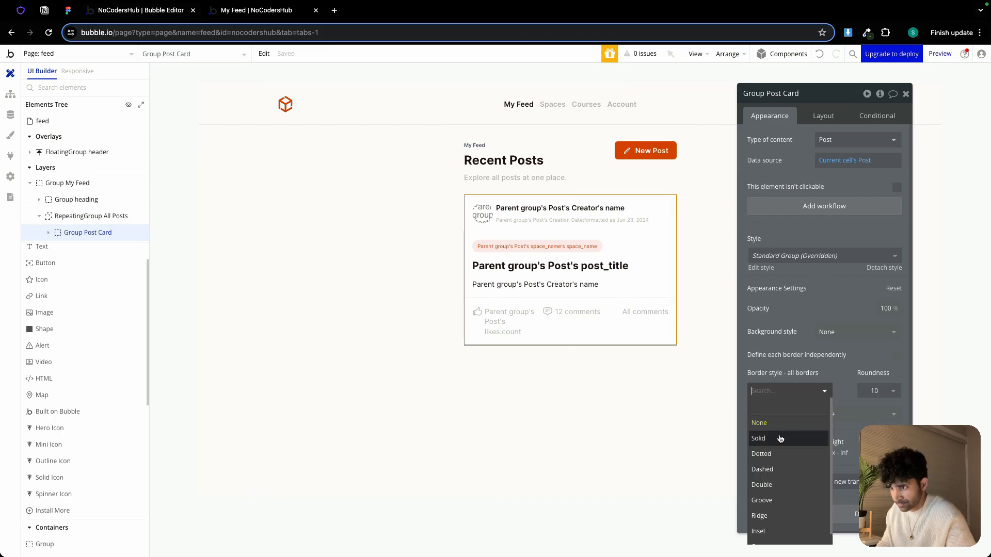
click(779, 439)
click(790, 432)
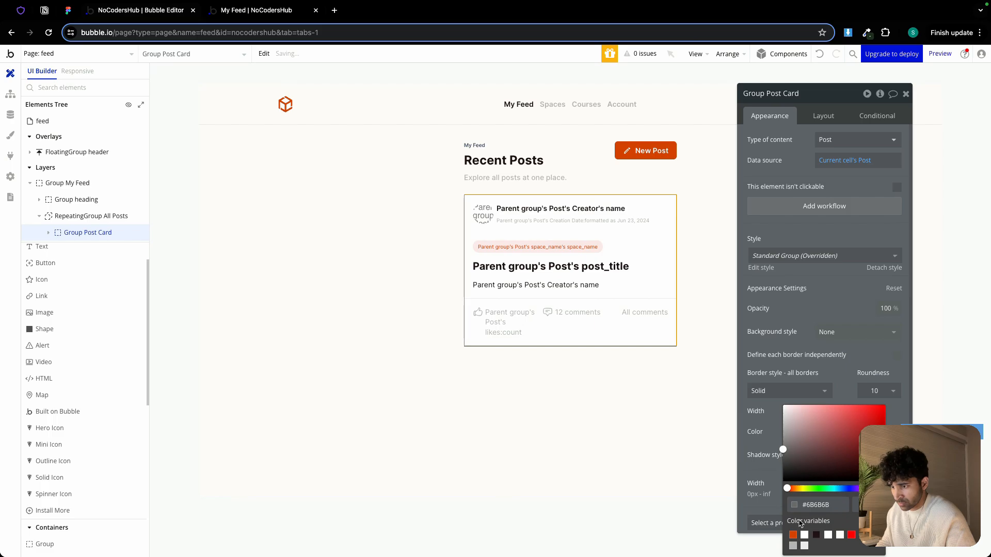
click(803, 547)
Define Group Post heading's borders independently and round its top-left and top-right corners to 10
click(624, 385)
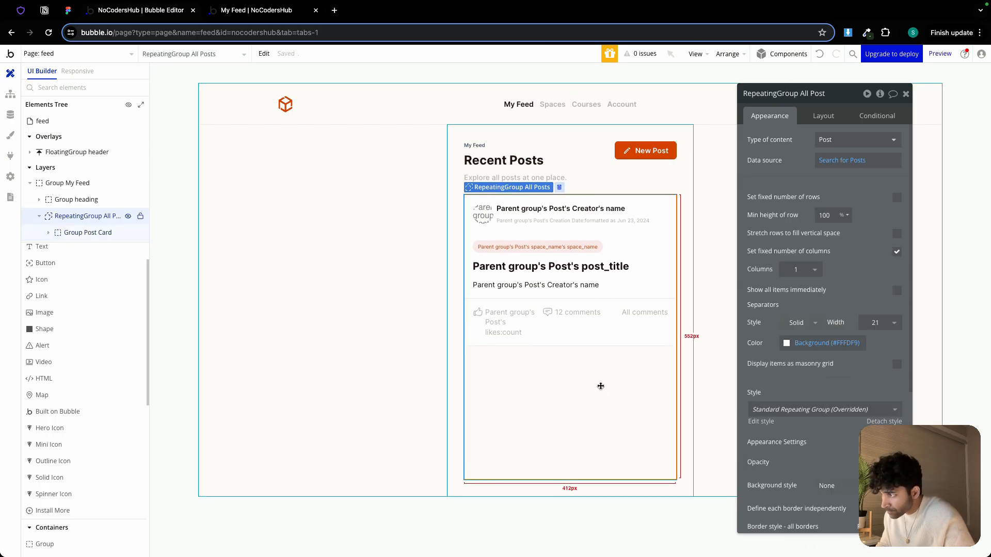
click(394, 334)
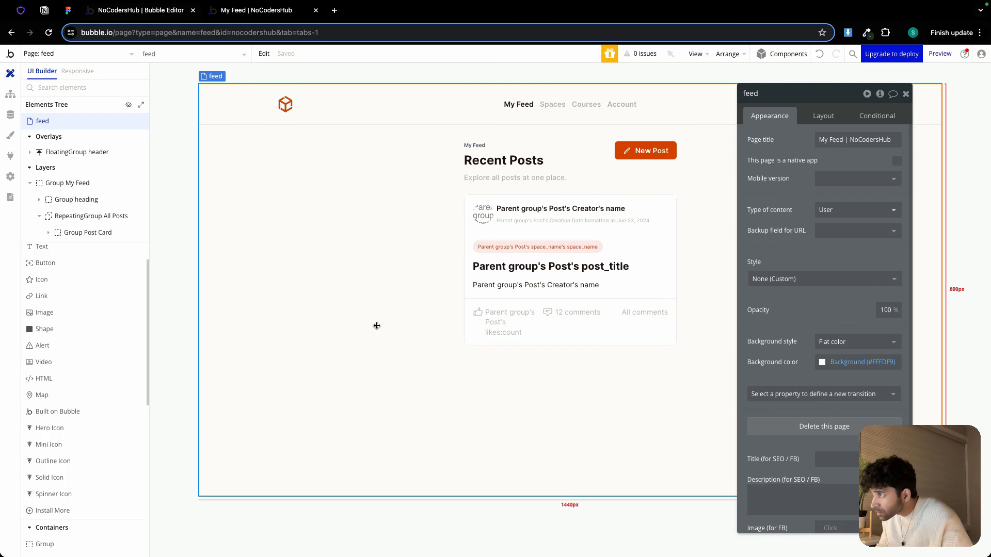
click(588, 200)
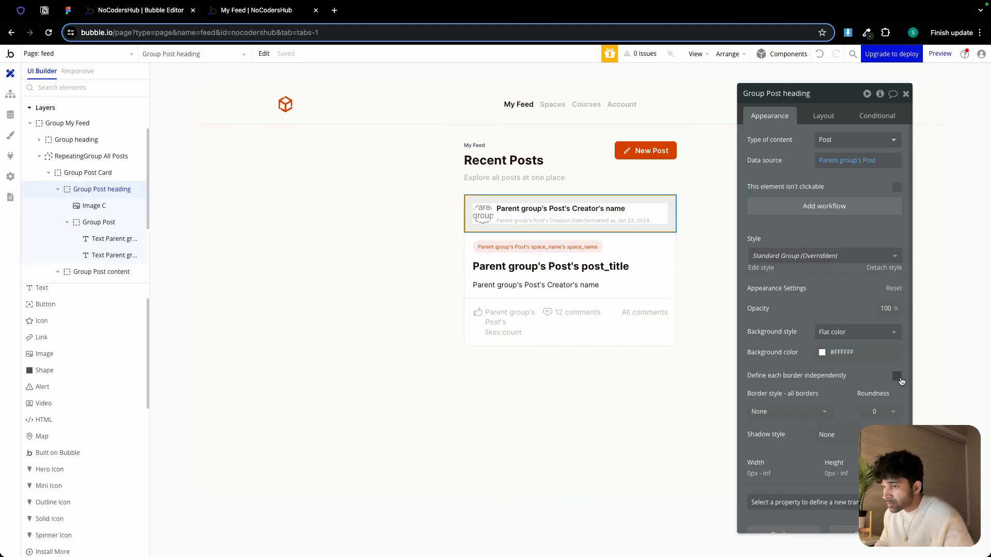
click(898, 377)
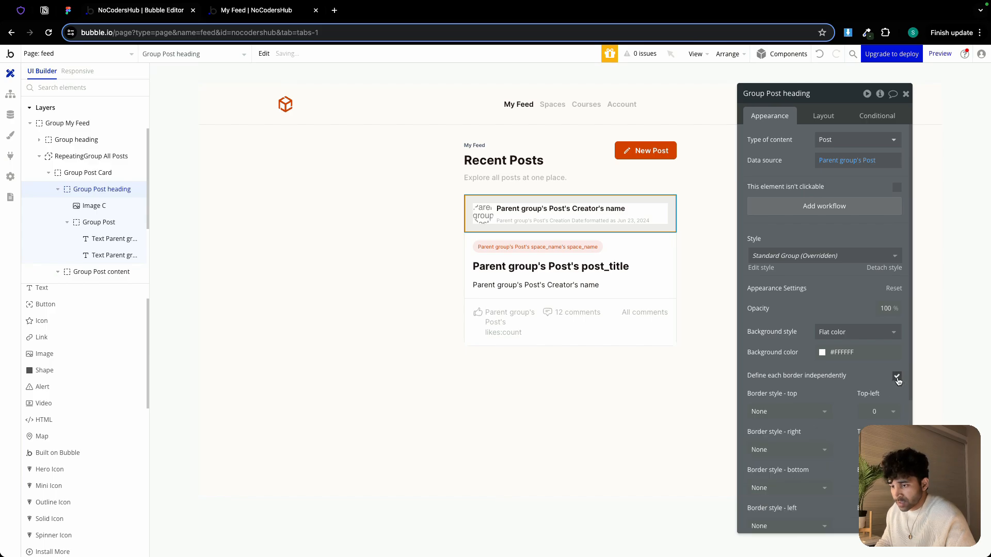
scroll(899, 381, down, 3)
click(878, 344)
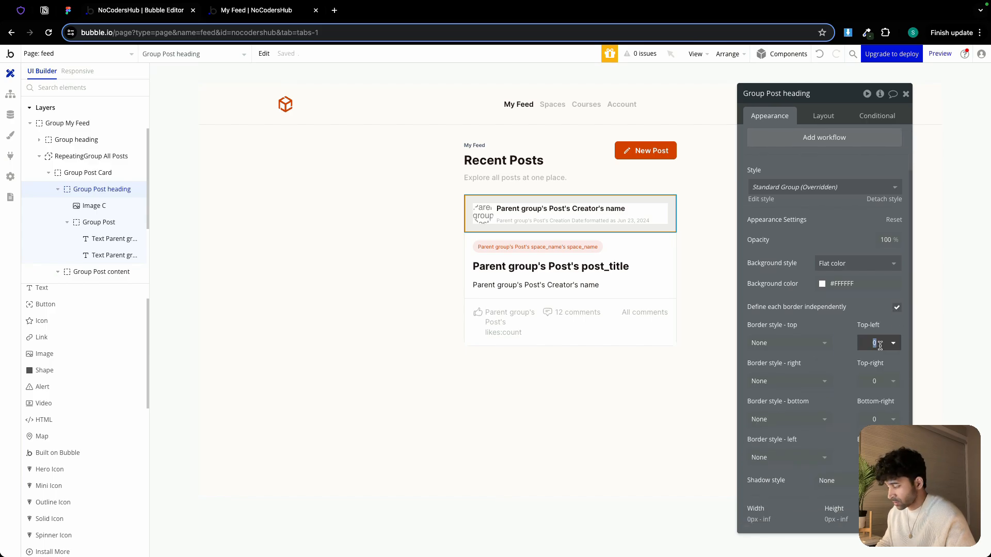
text(10)
click(880, 382)
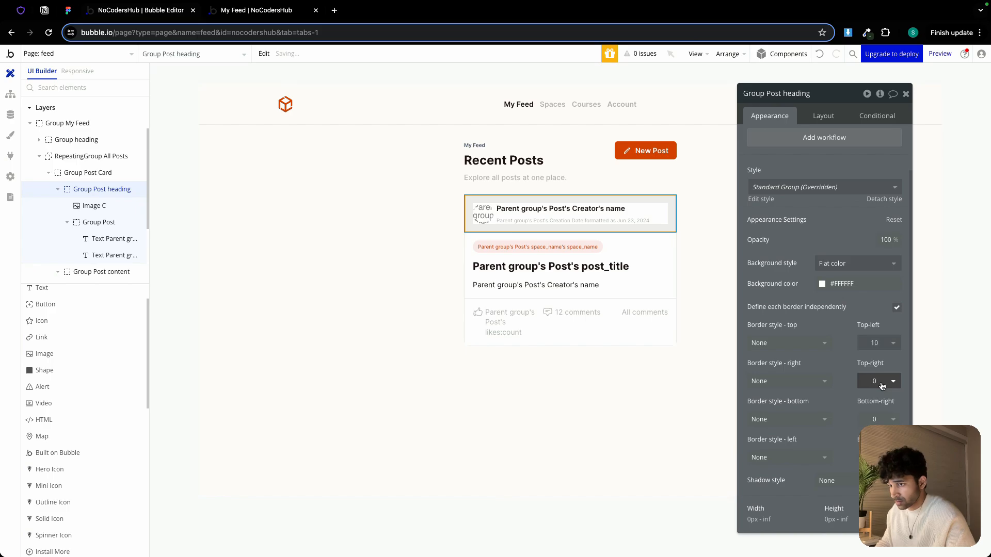
text(10)
key(Return)
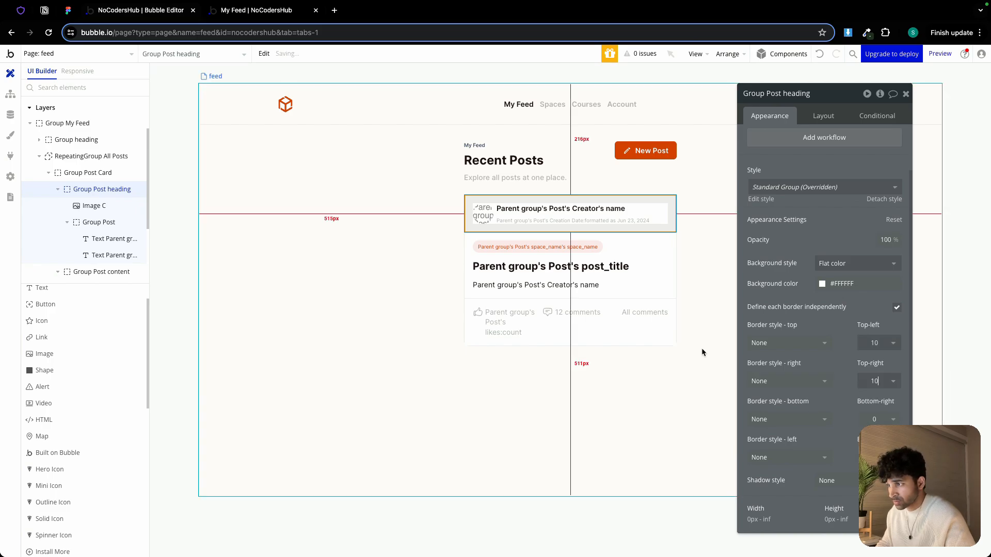
Round Group Post comment main's bottom-right and bottom-left corners to 10
click(642, 345)
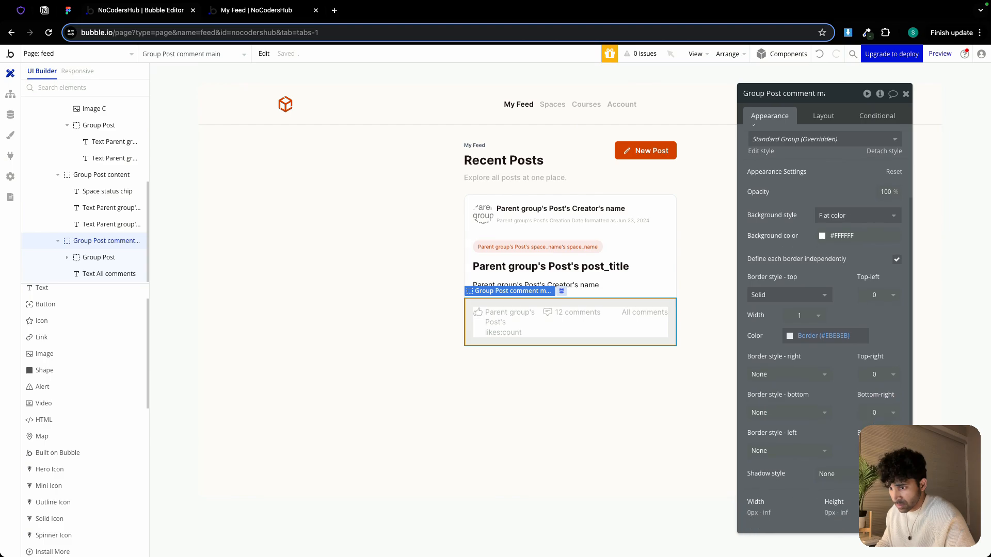
scroll(872, 410, down, 2)
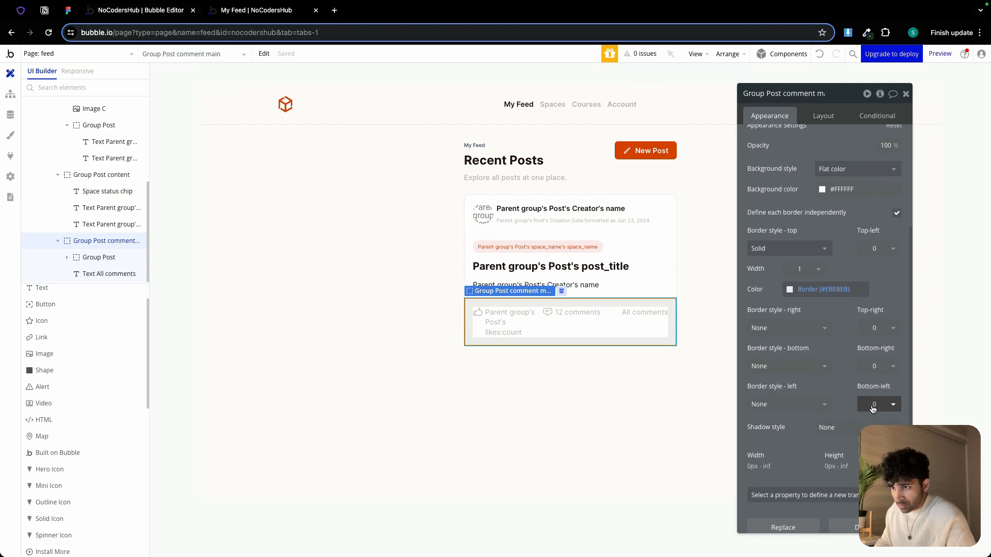
click(879, 367)
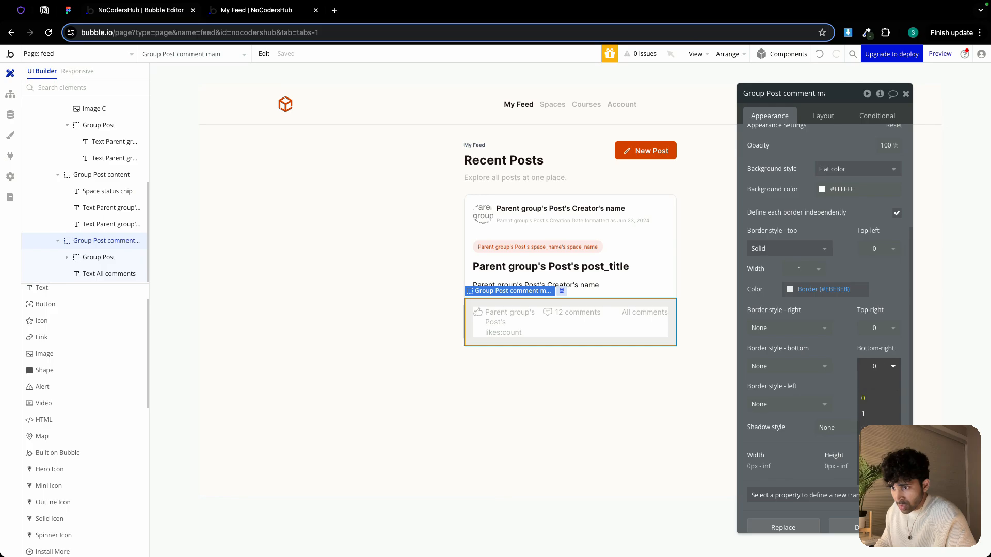
text(10)
key(Tab)
text(10)
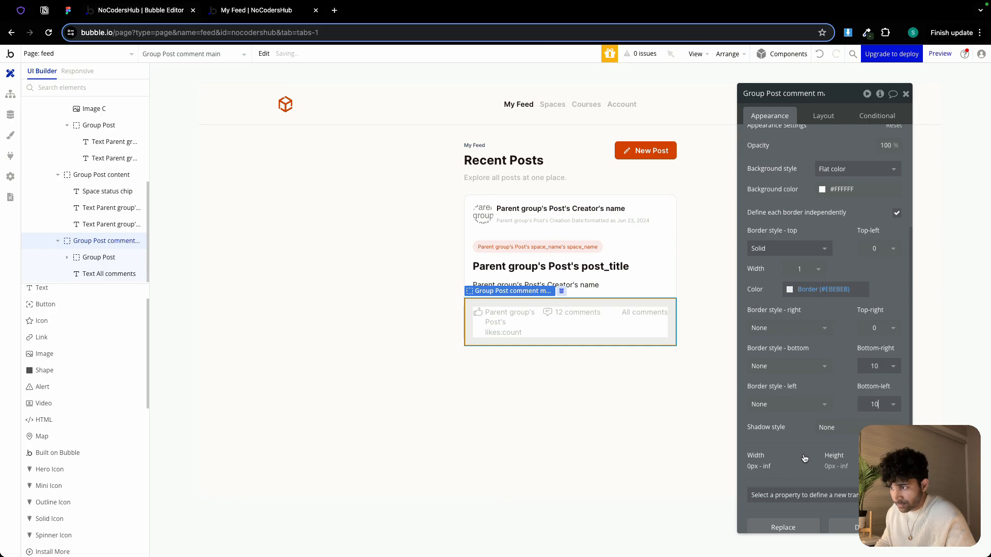
Make RepeatingGroup All Posts fit its height to content
click(611, 396)
click(301, 356)
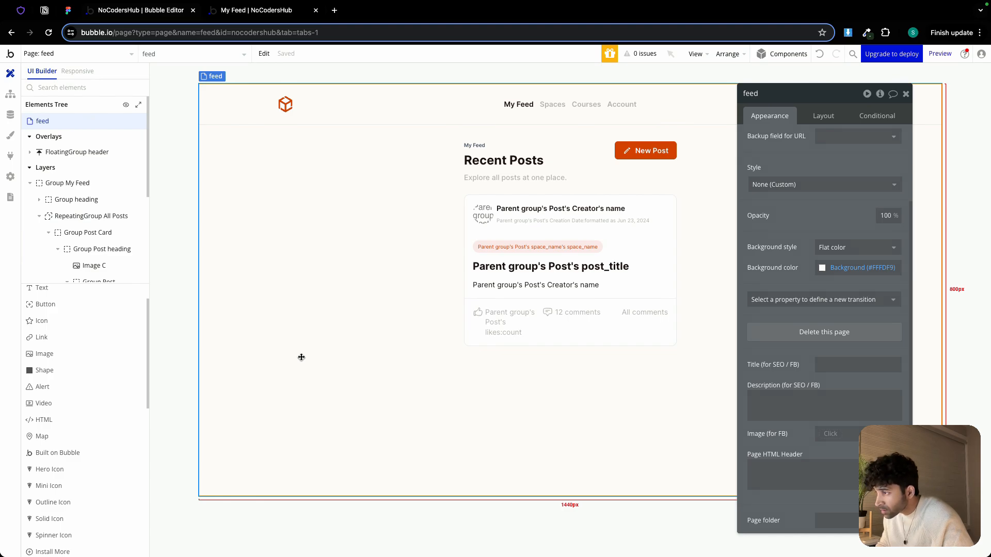
click(531, 365)
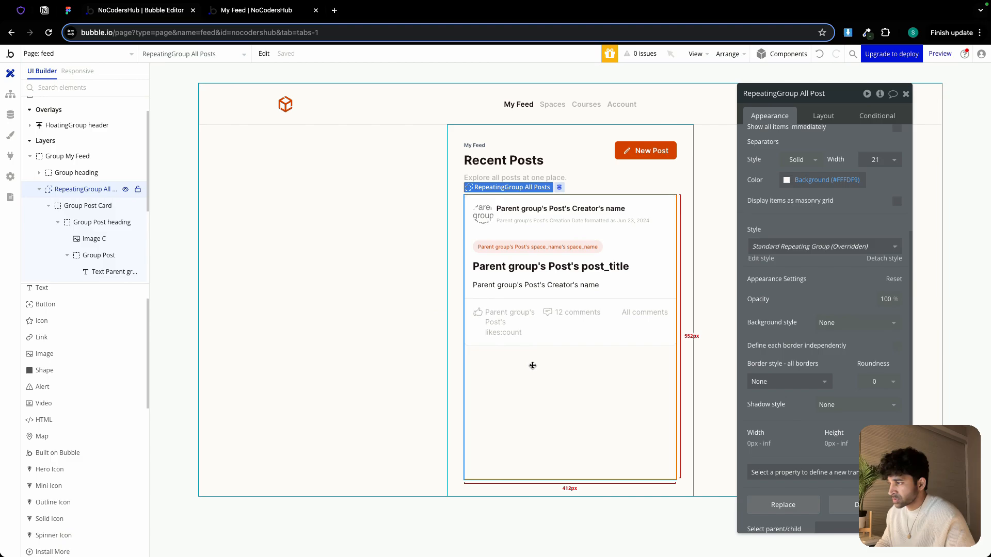
click(824, 116)
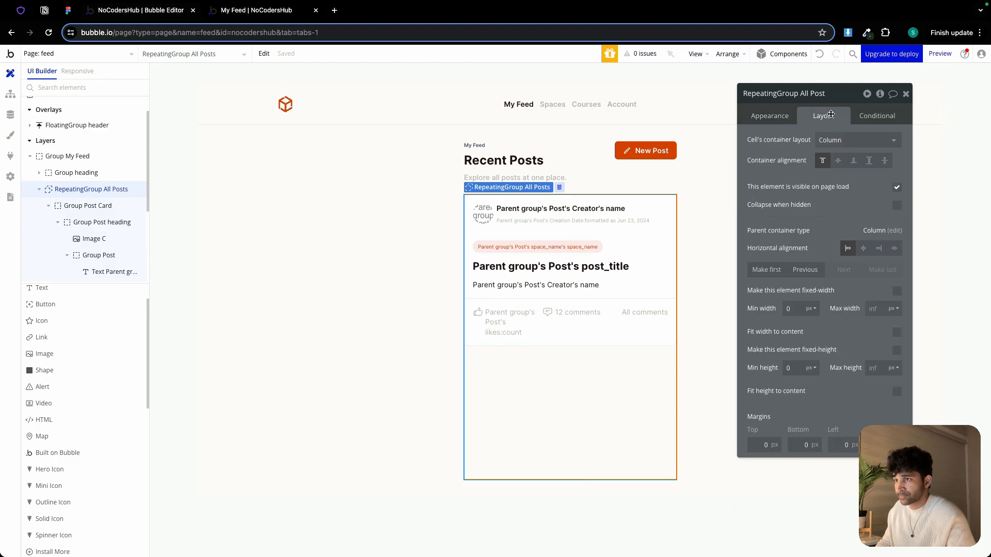
click(883, 334)
click(896, 333)
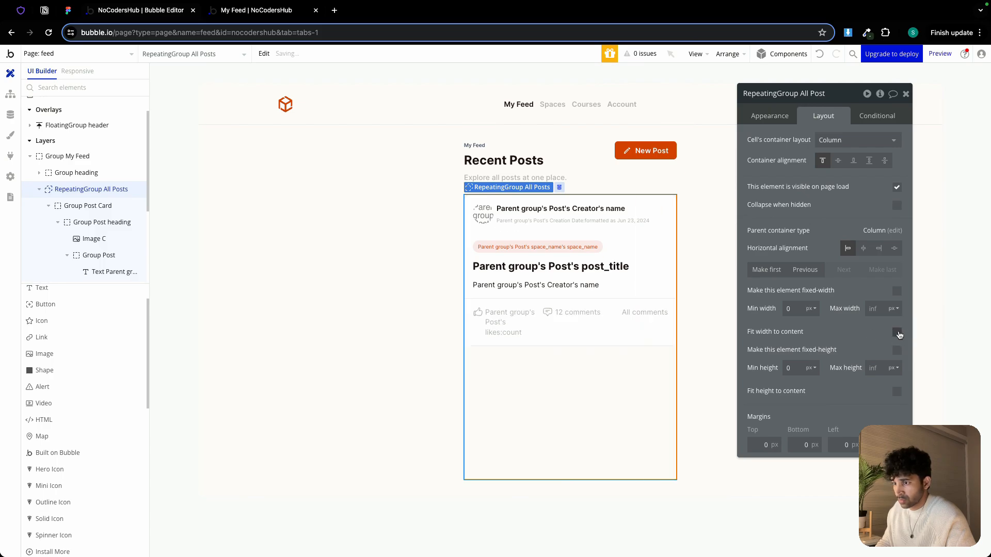
click(897, 392)
Make Group My Feed fit its height to content and close the property editor
click(533, 368)
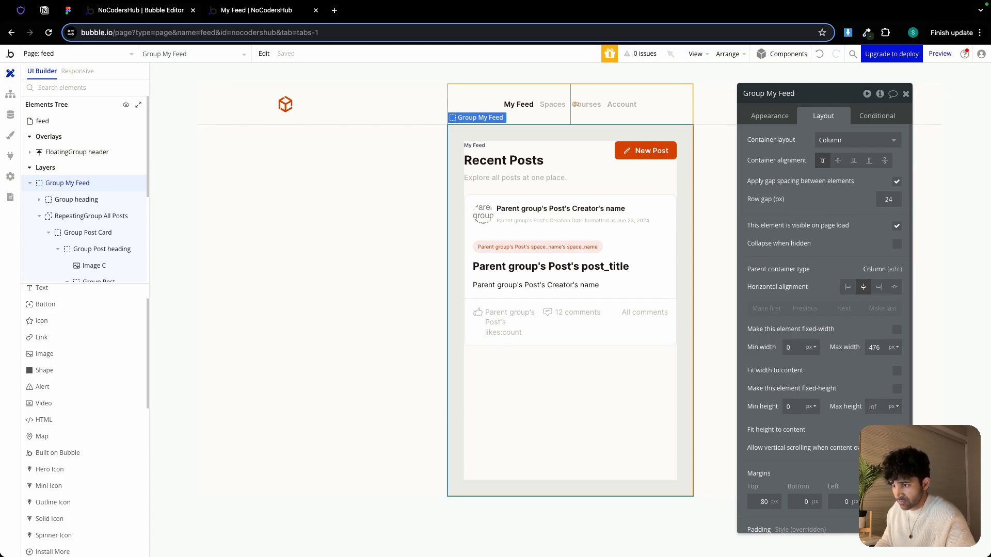
click(896, 431)
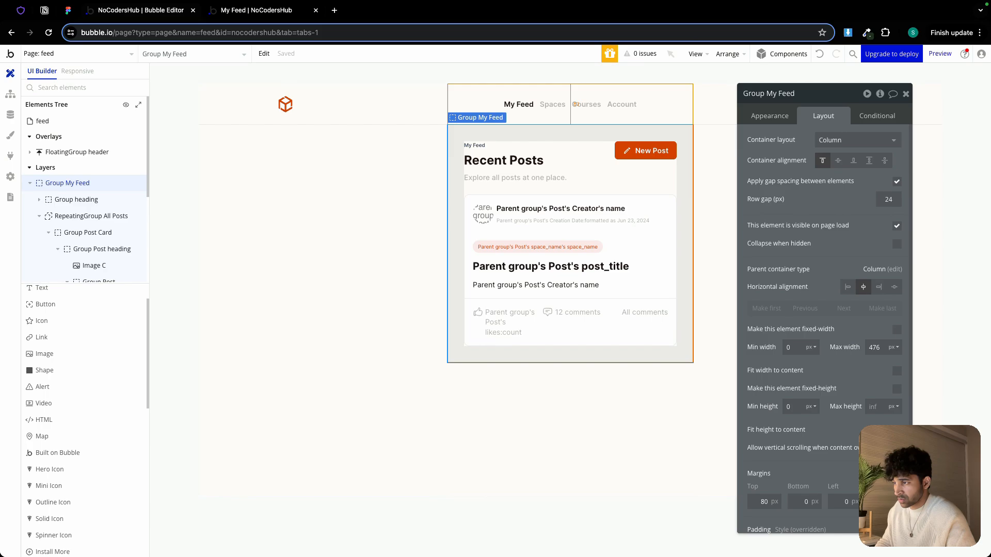
click(601, 406)
click(906, 95)
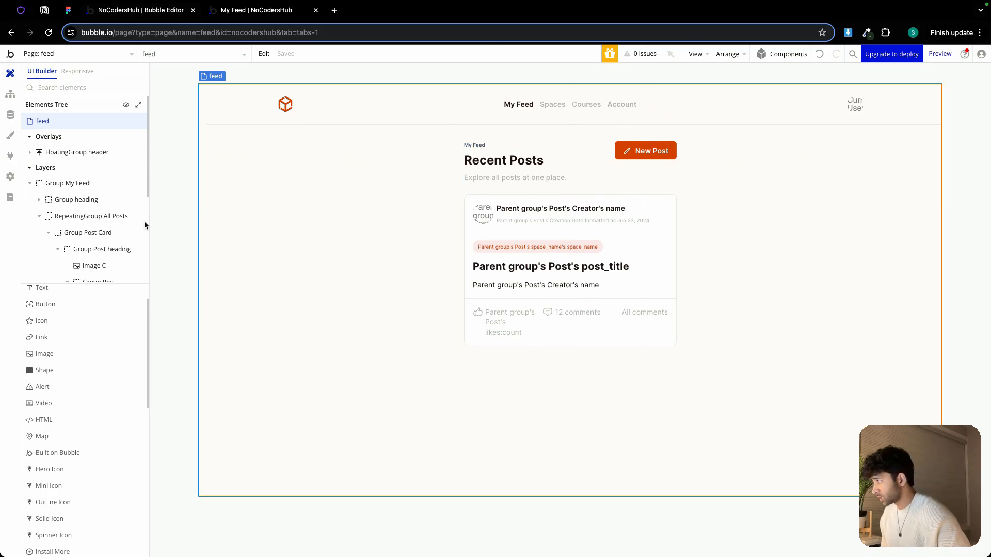
Draw a popup about 511 × 299 px on the page and name it Popup Add Post
scroll(70, 410, down, 5)
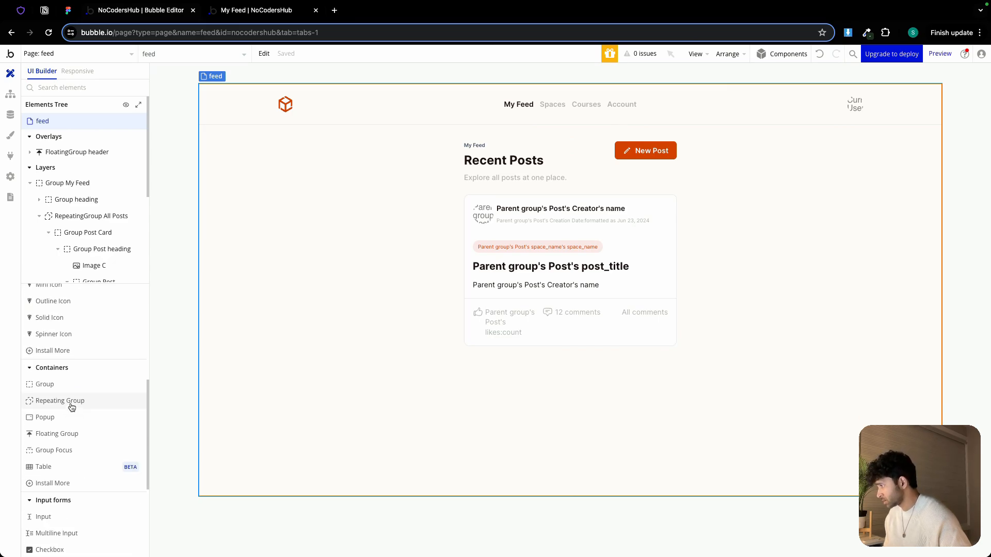
click(66, 416)
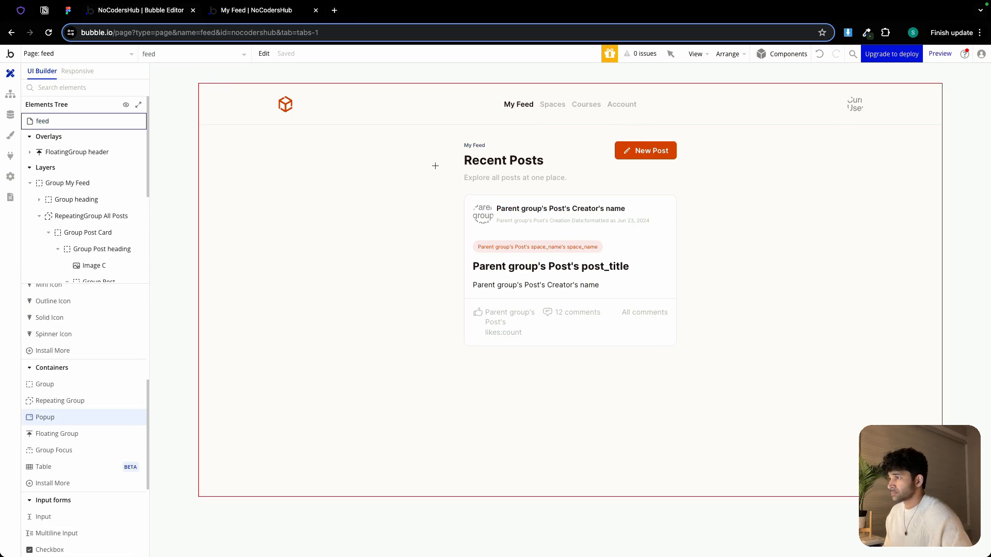
drag(435, 166, 700, 323)
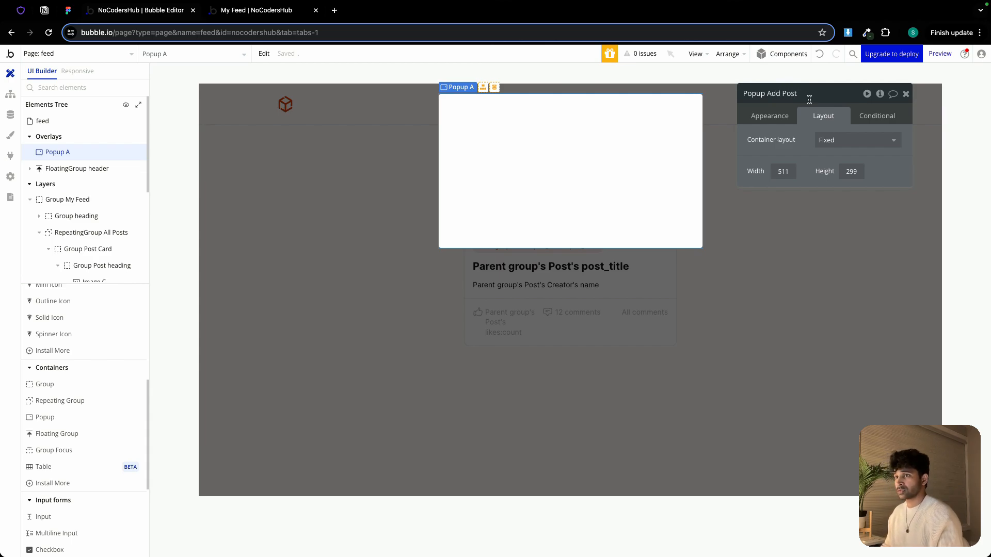
Switch the popup to a column layout with a fixed width of 430 px and a minimum height of 500 px
click(861, 140)
click(859, 219)
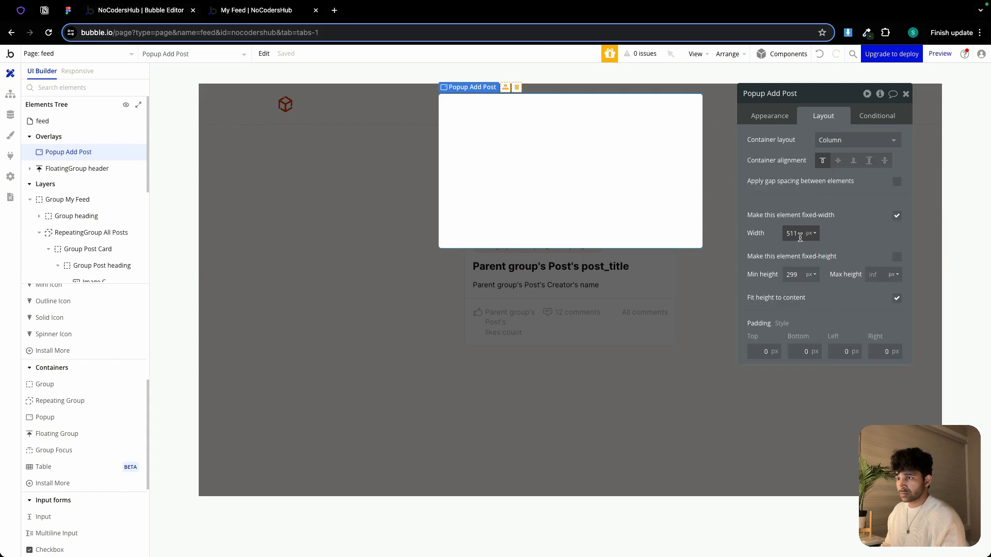
text(430)
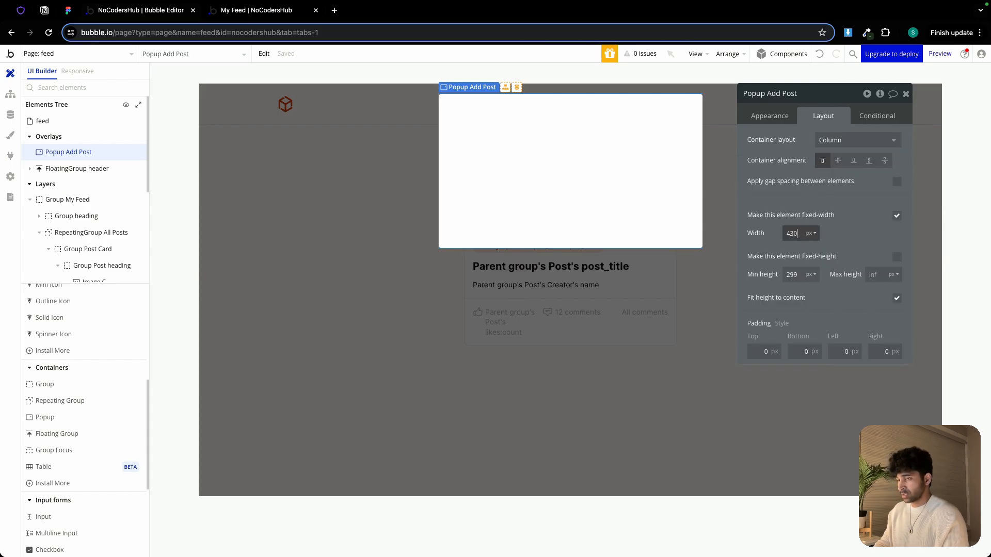
text(500)
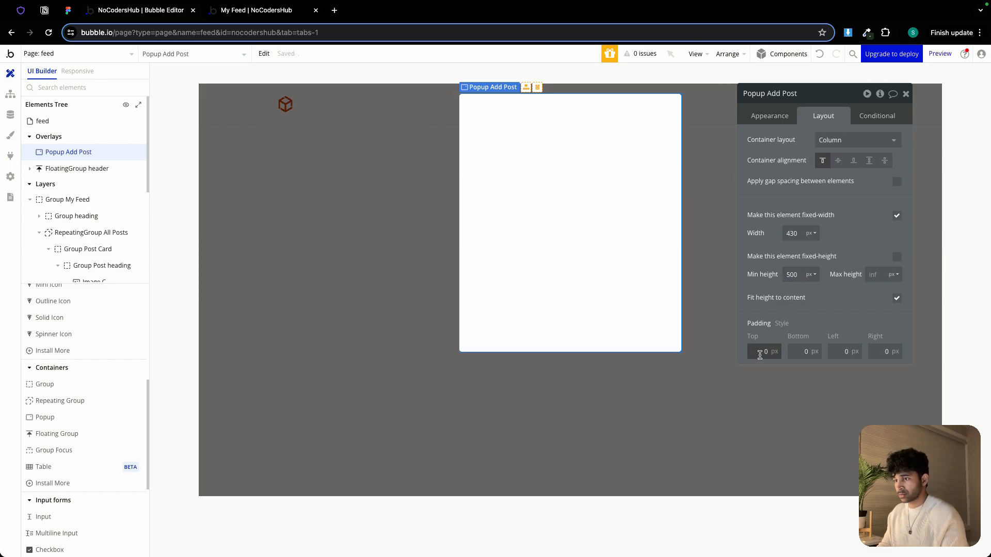
text(24)
Set the popup's padding to 24 px on all four sides
click(791, 353)
text(24)
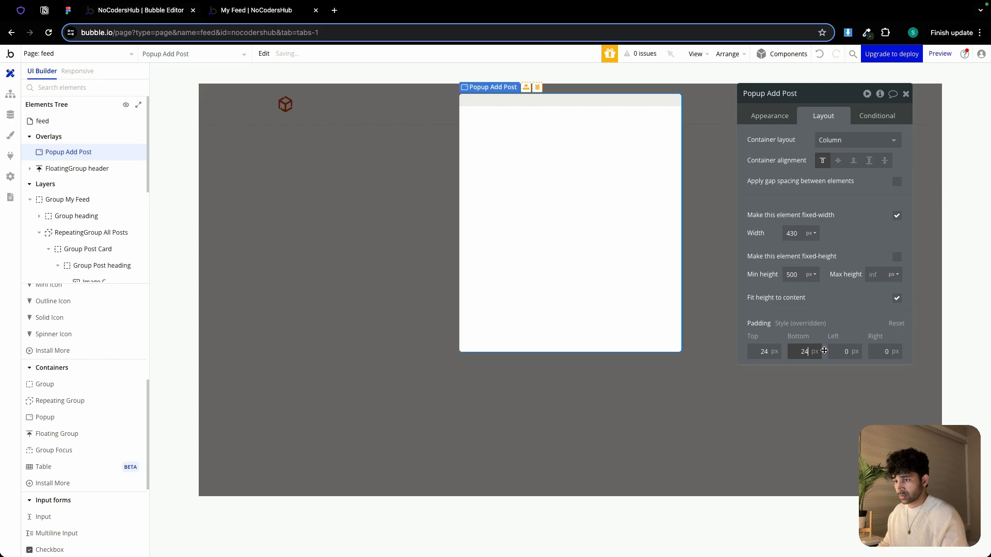
key(Tab)
text(24)
key(Tab)
text(24)
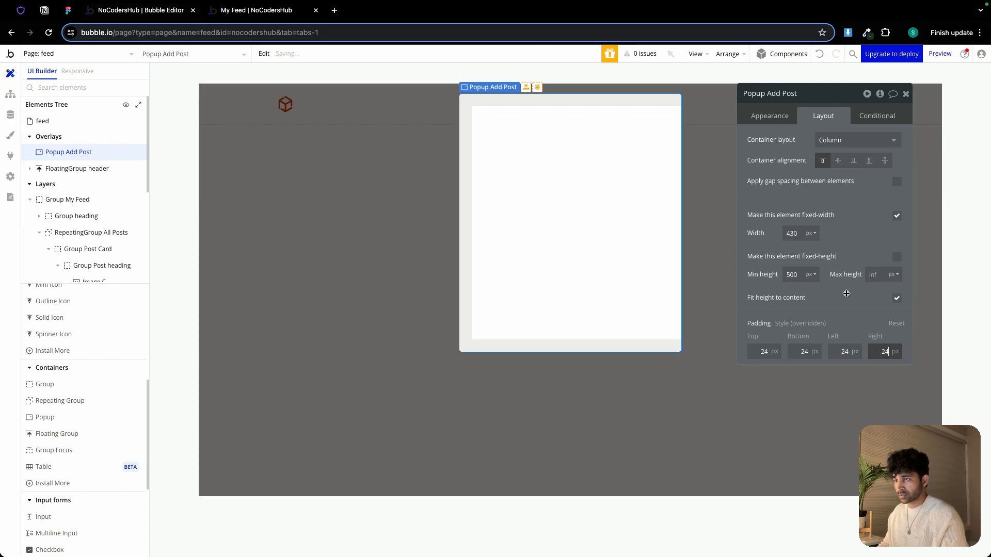
Enable gap spacing between the popup's elements with a 24 px row gap and close the property editor
click(779, 122)
click(779, 120)
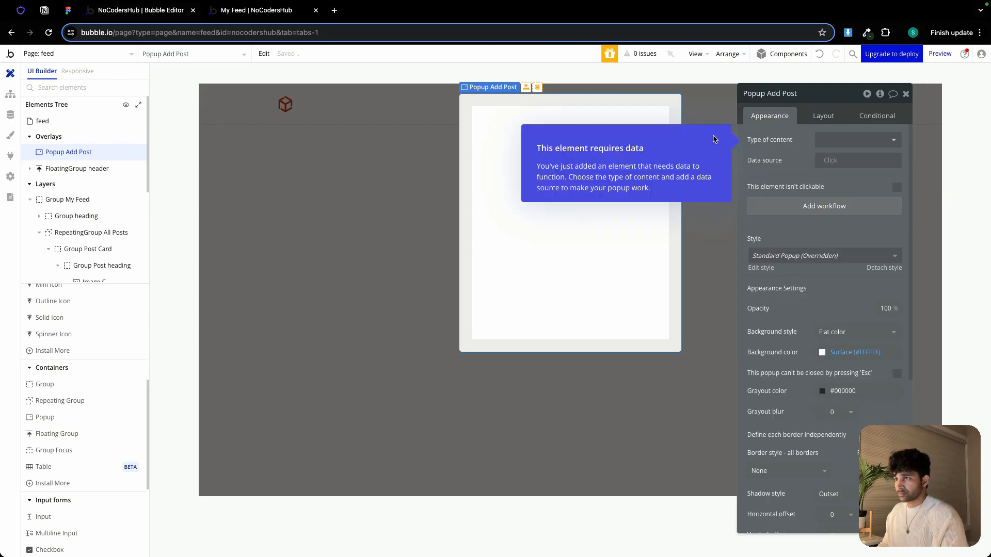
click(829, 117)
click(896, 181)
click(894, 199)
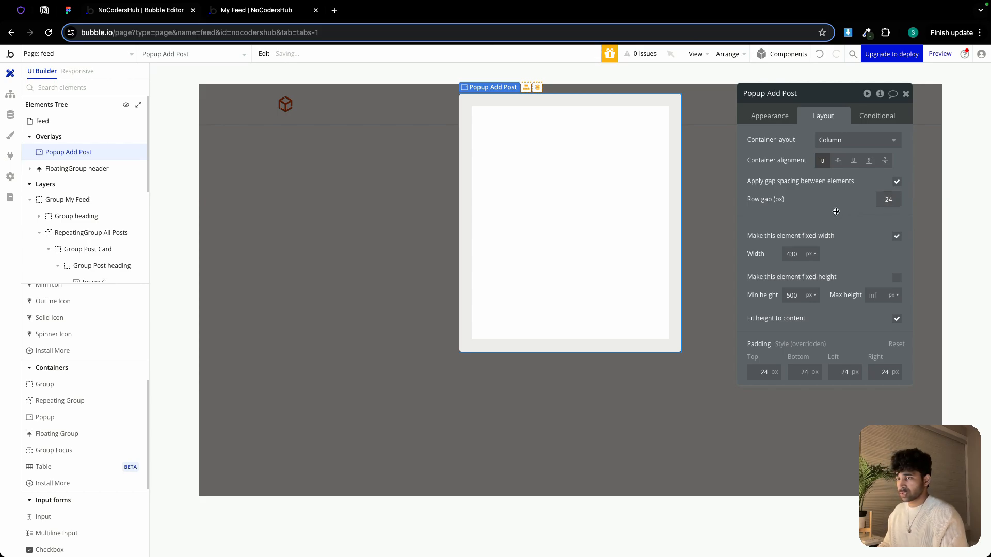
click(906, 94)
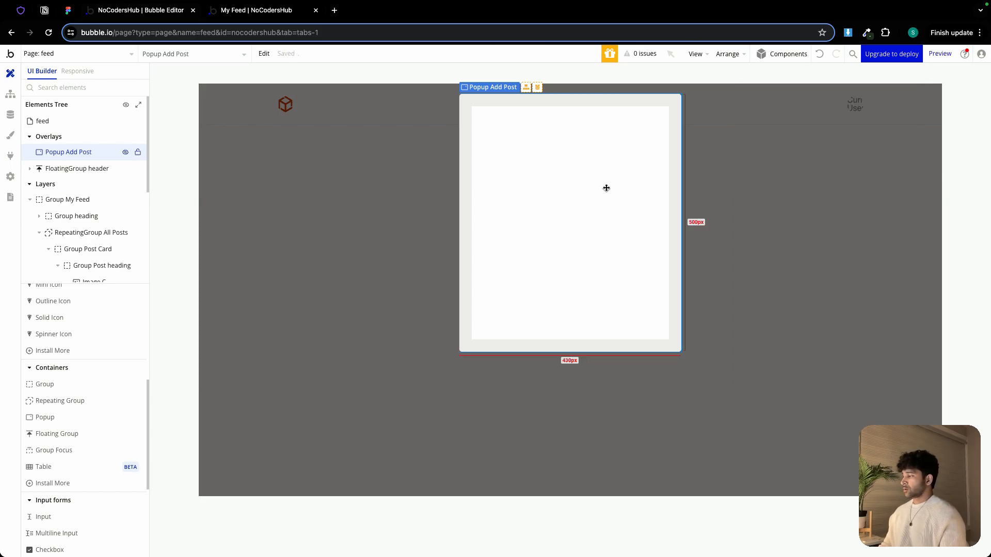
Add an input element at the top of the popup
scroll(63, 492, down, 1)
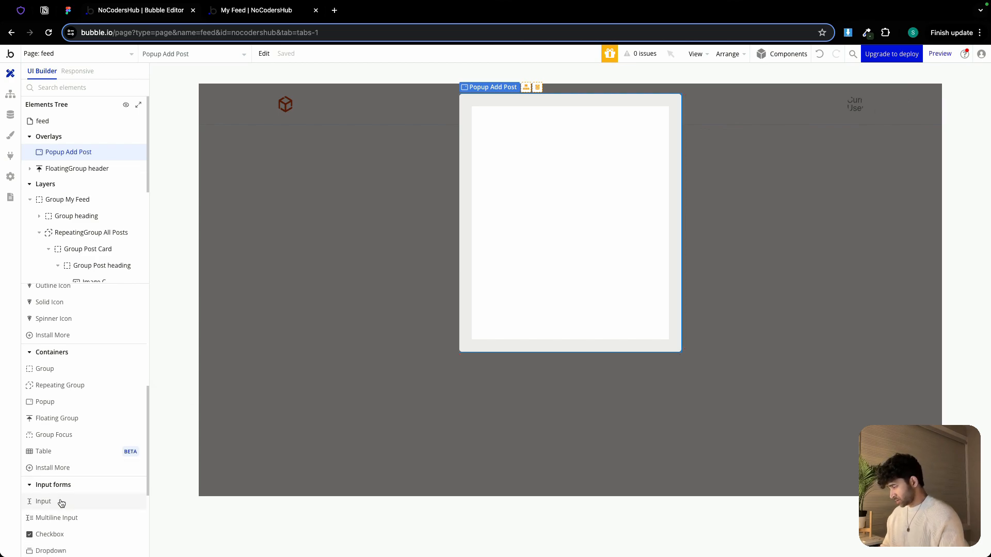
click(59, 501)
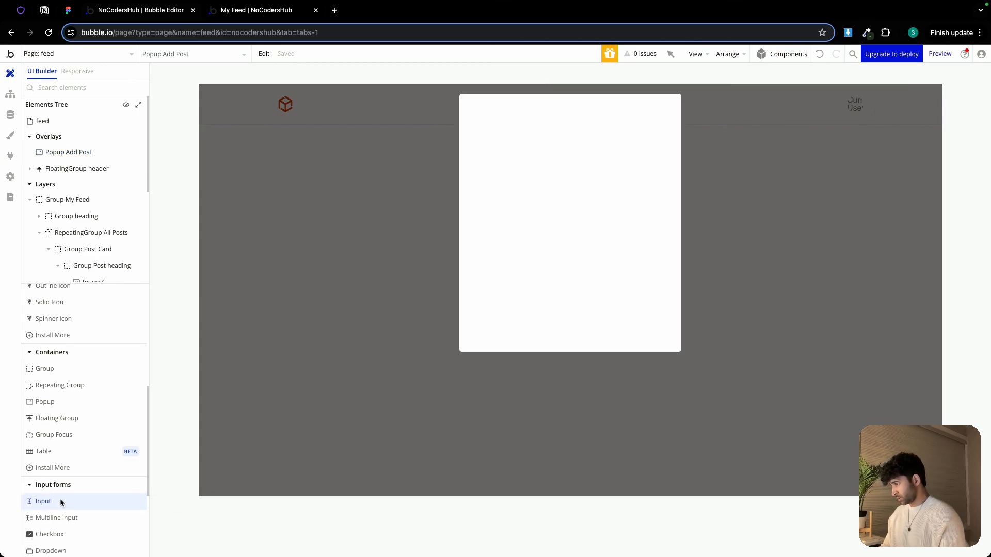
click(503, 168)
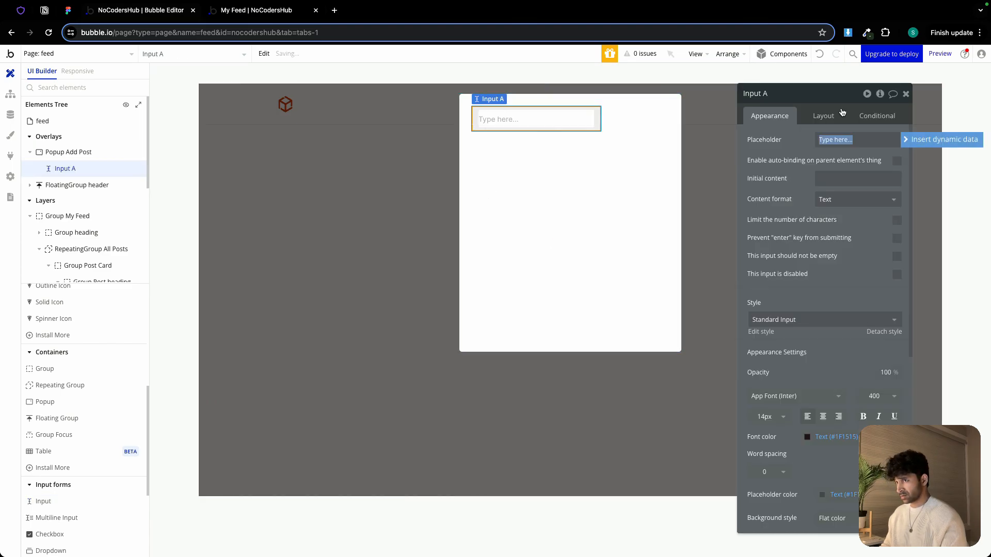
Rename the new input to Input post title
double_click(817, 97)
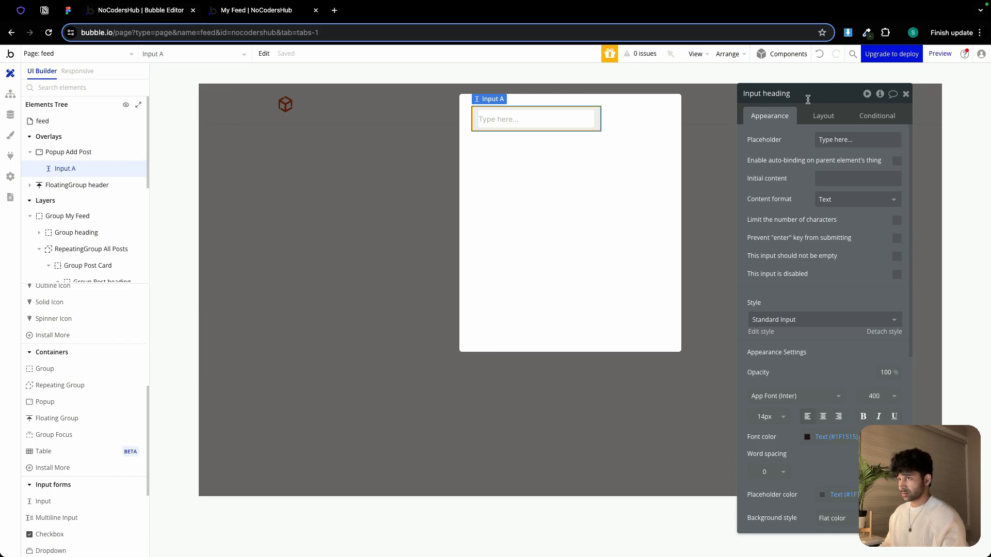
text(heading)
click(763, 93)
text(post)
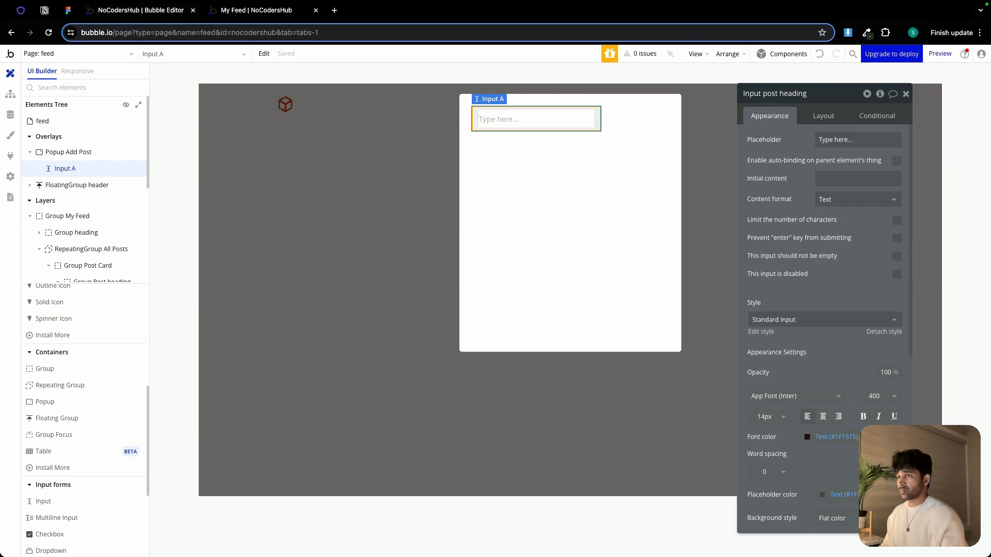
double_click(795, 95)
text(titl)
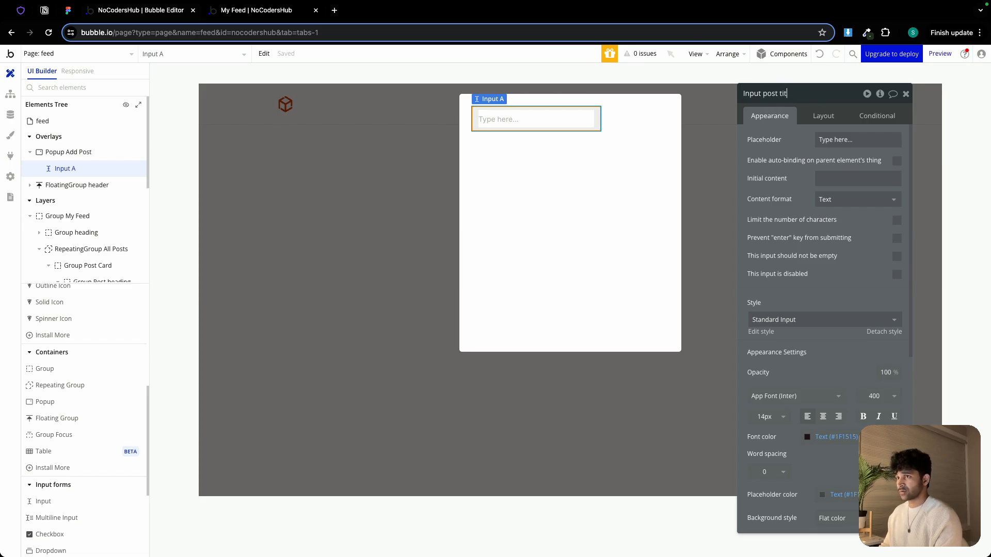
Set the input's placeholder to Post Title and detach its style
triple_click(855, 140)
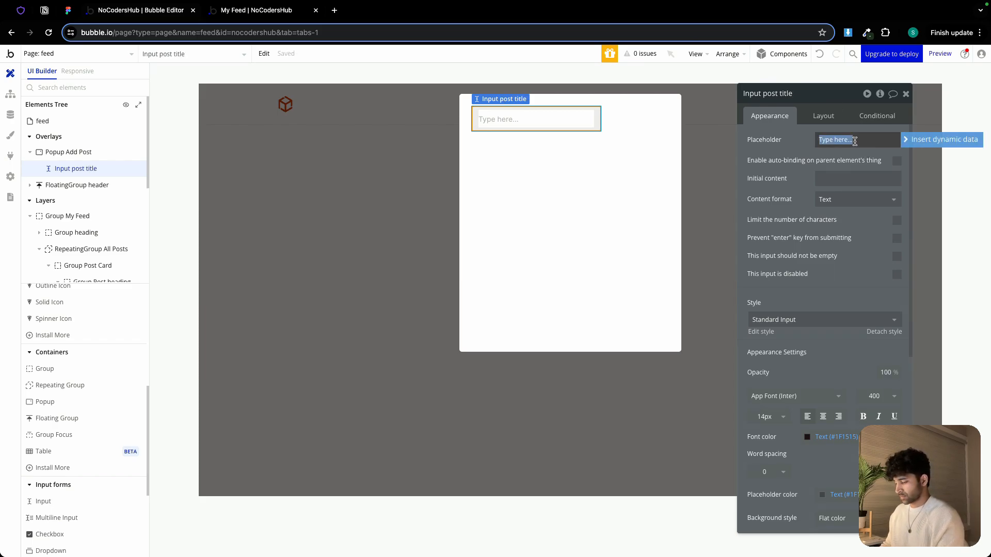
text(Post Title)
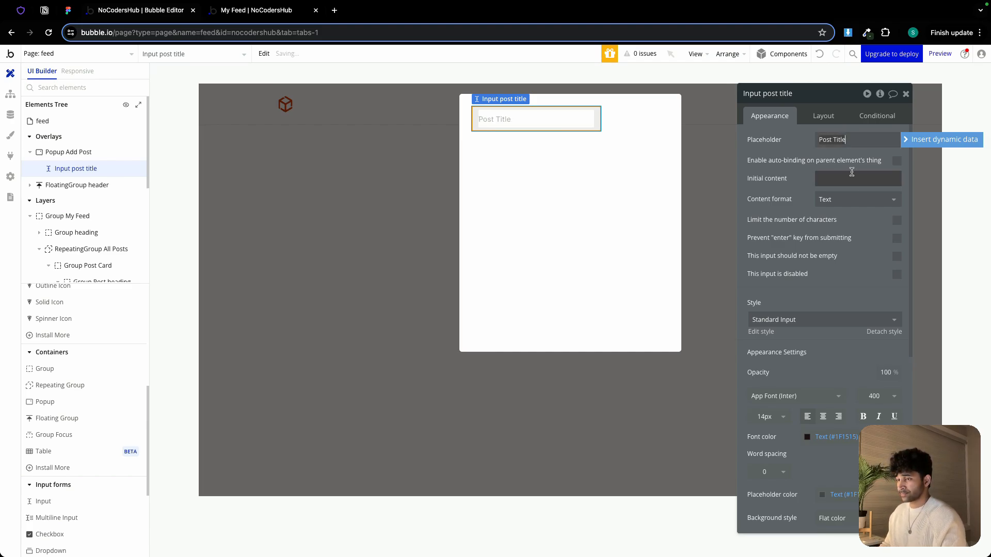
click(883, 337)
click(883, 333)
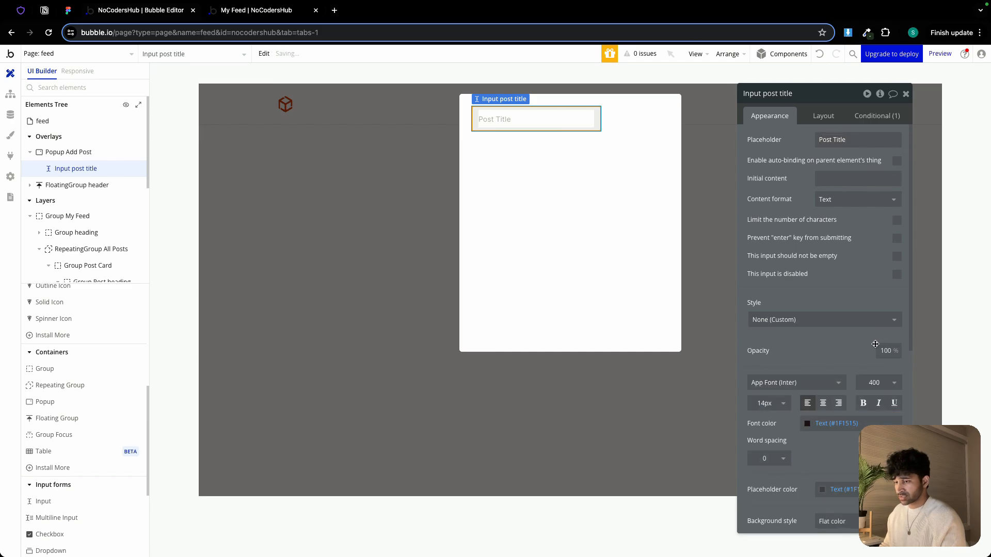
Set the input's font size to 20 px
scroll(785, 340, down, 3)
click(767, 334)
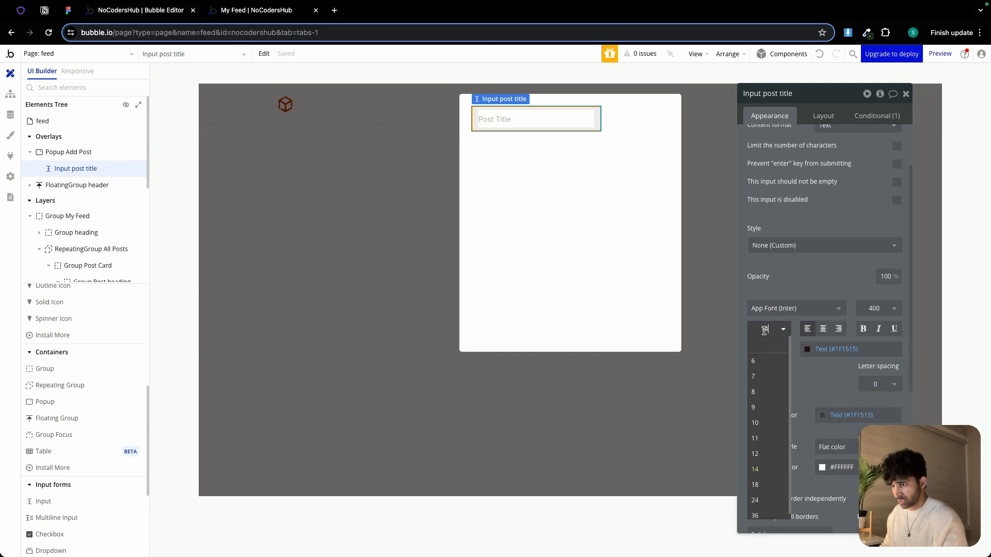
click(767, 329)
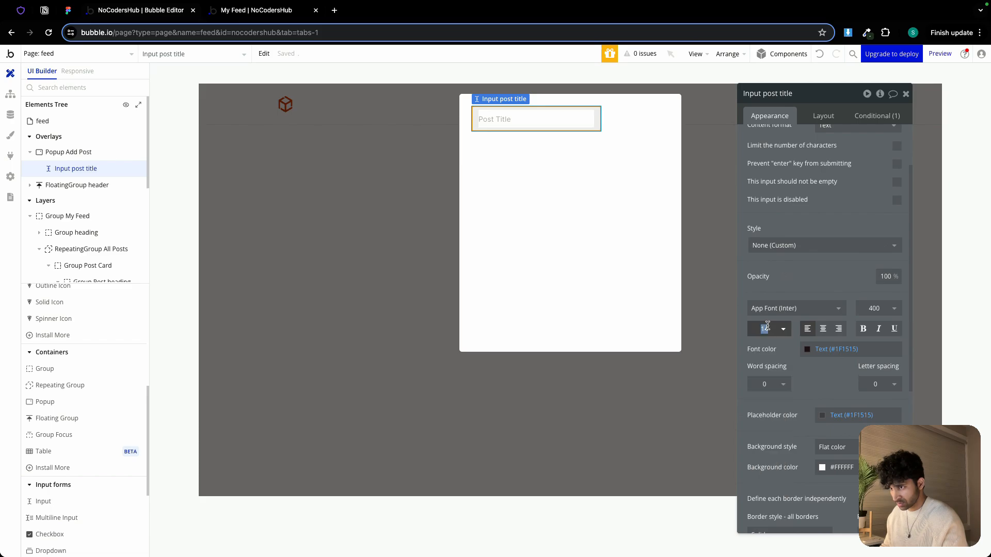
click(768, 327)
text(20)
key(Return)
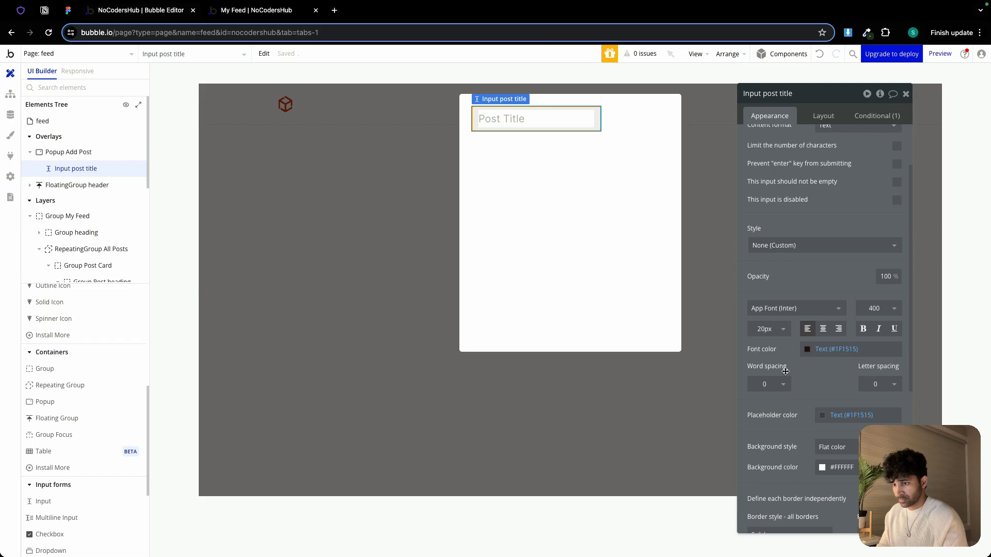
Remove the input's background and border by setting both styles to None
scroll(816, 382, down, 2)
click(848, 409)
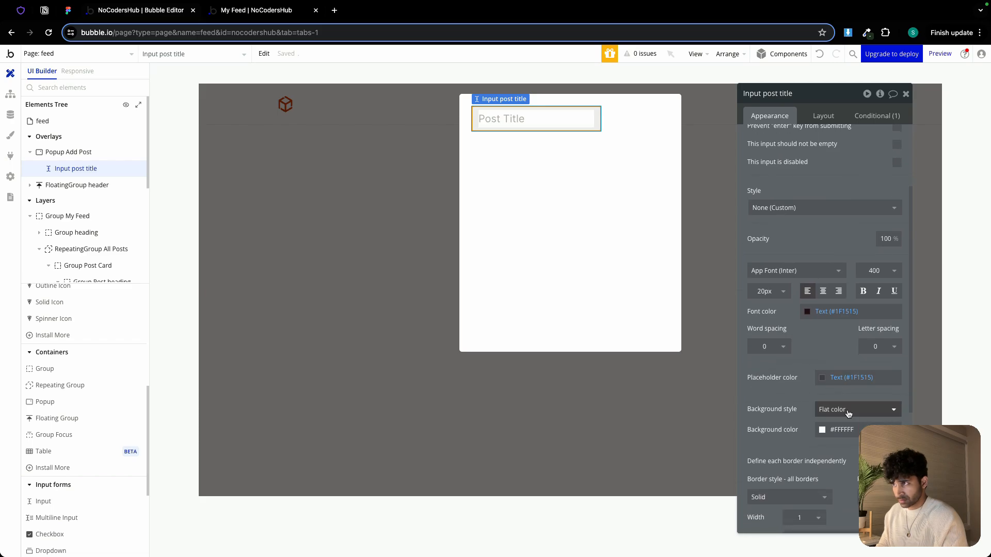
click(839, 442)
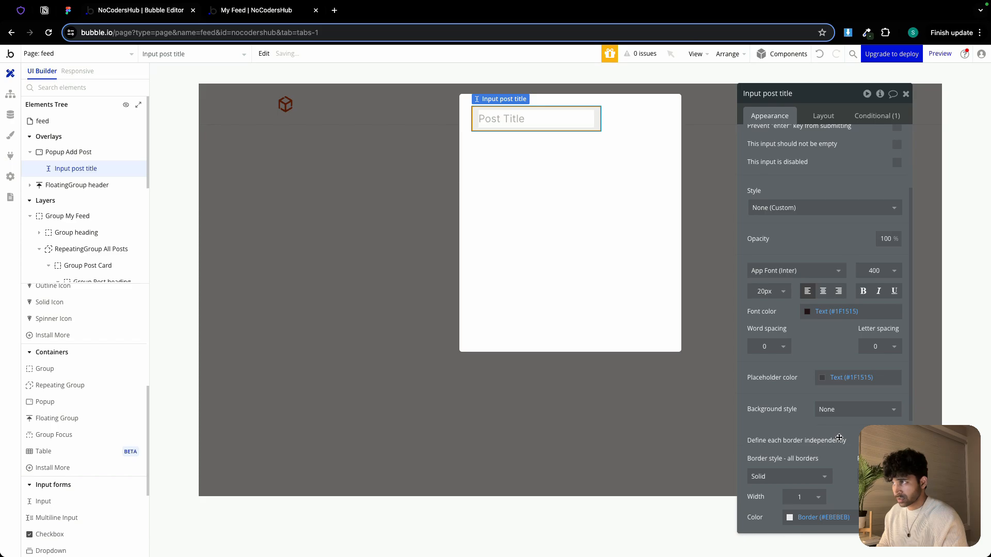
scroll(833, 419, down, 1)
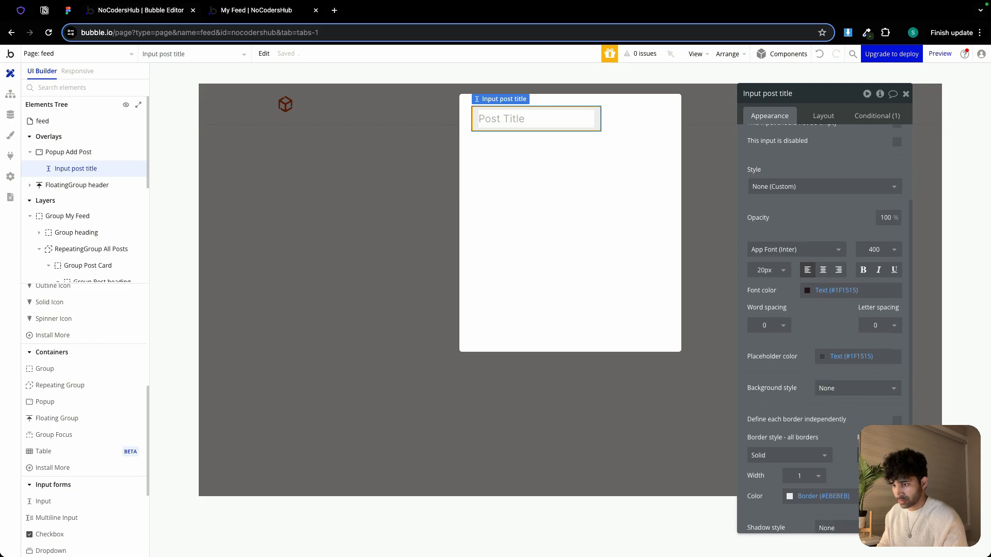
click(789, 455)
click(806, 485)
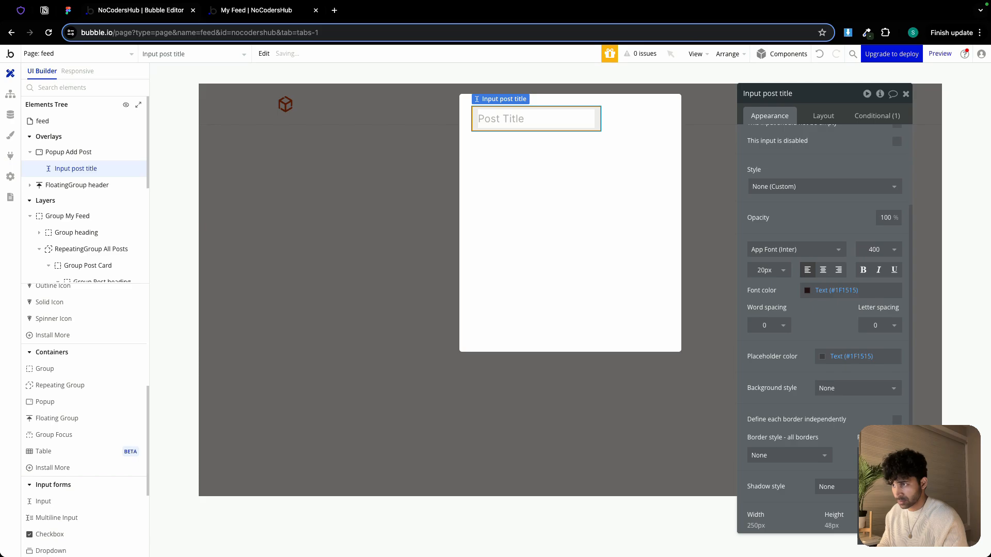
Make the input's width flexible with a minimum width of 0 and set its height to 40 px
click(823, 116)
click(897, 239)
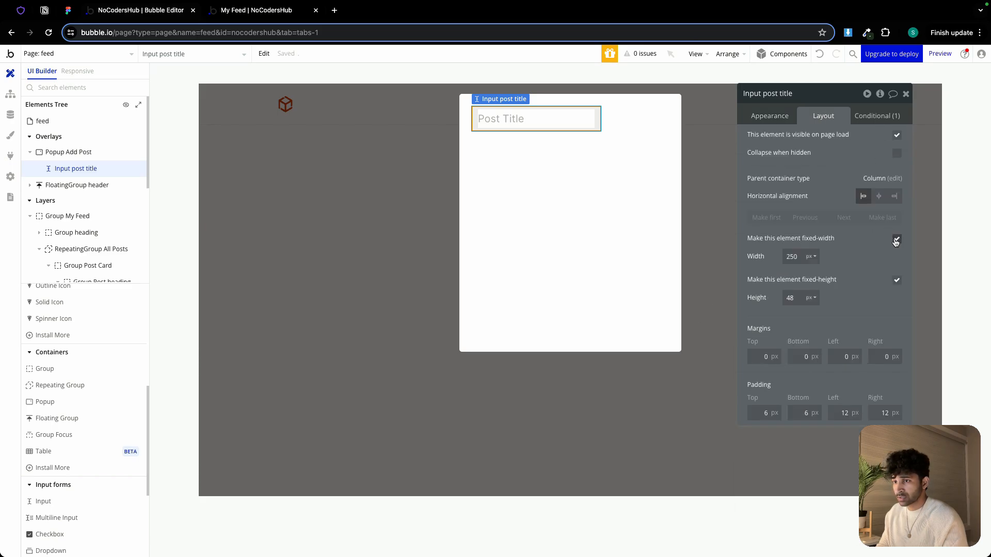
double_click(793, 257)
text(0)
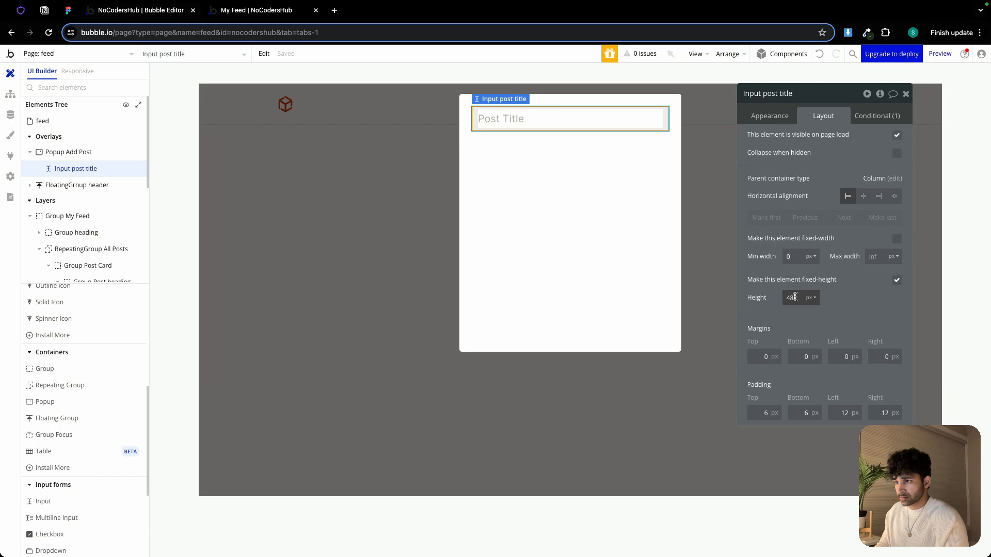
double_click(794, 298)
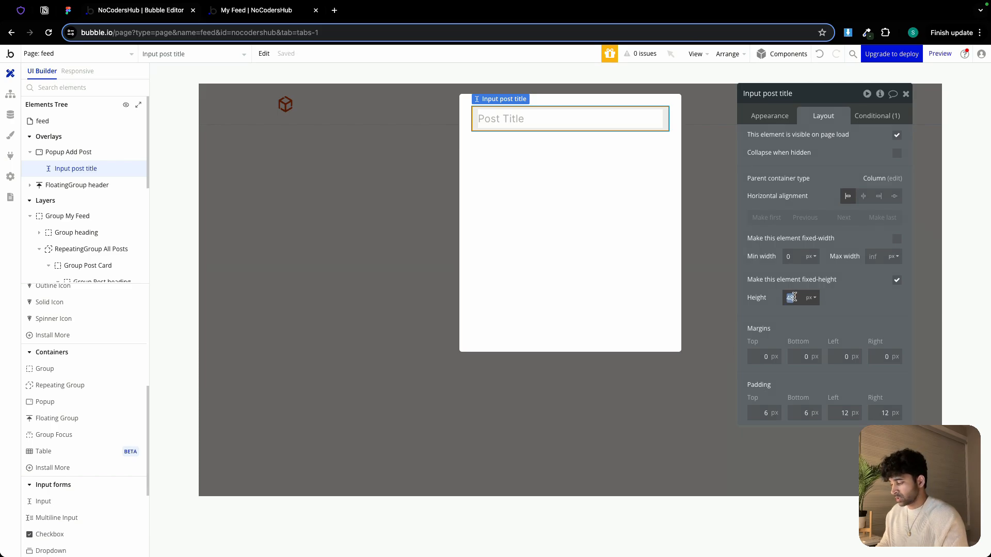
text(40)
key(Return)
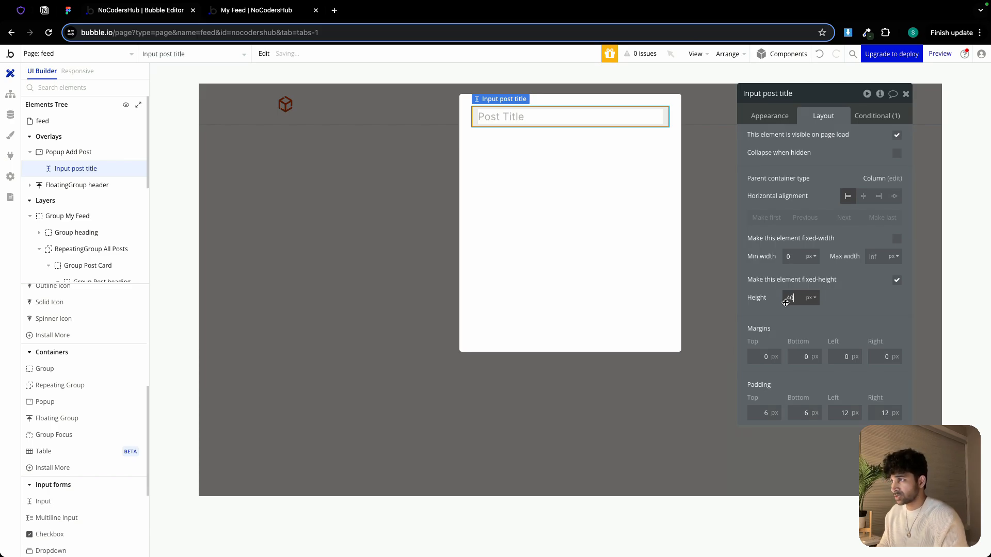
Review the popup and the title input's appearance and layout settings
click(596, 142)
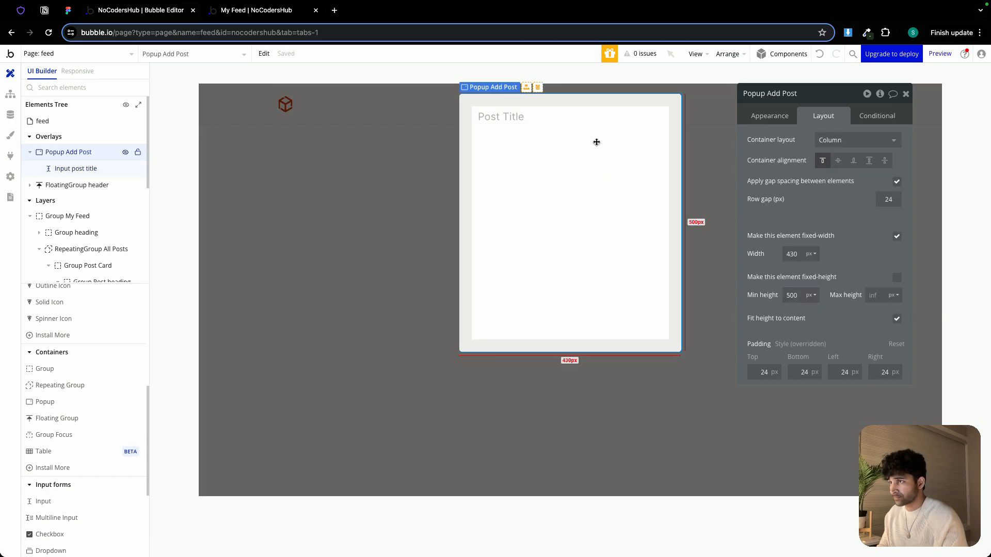
click(527, 120)
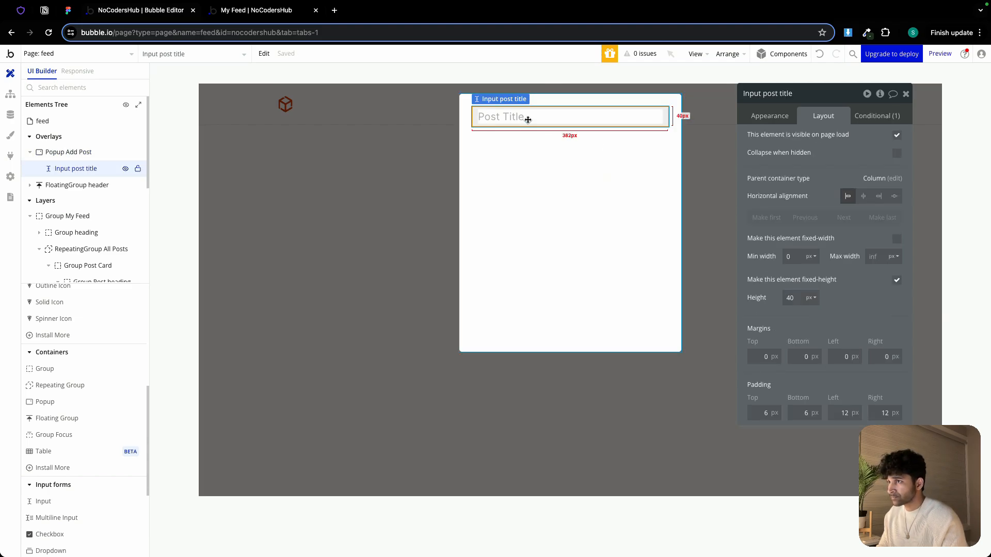
click(769, 116)
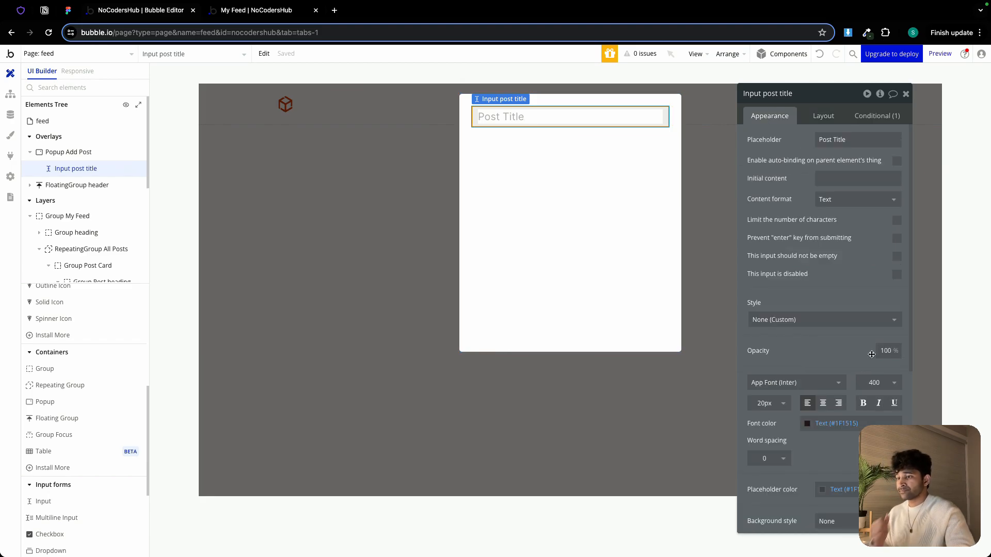
scroll(873, 352, down, 2)
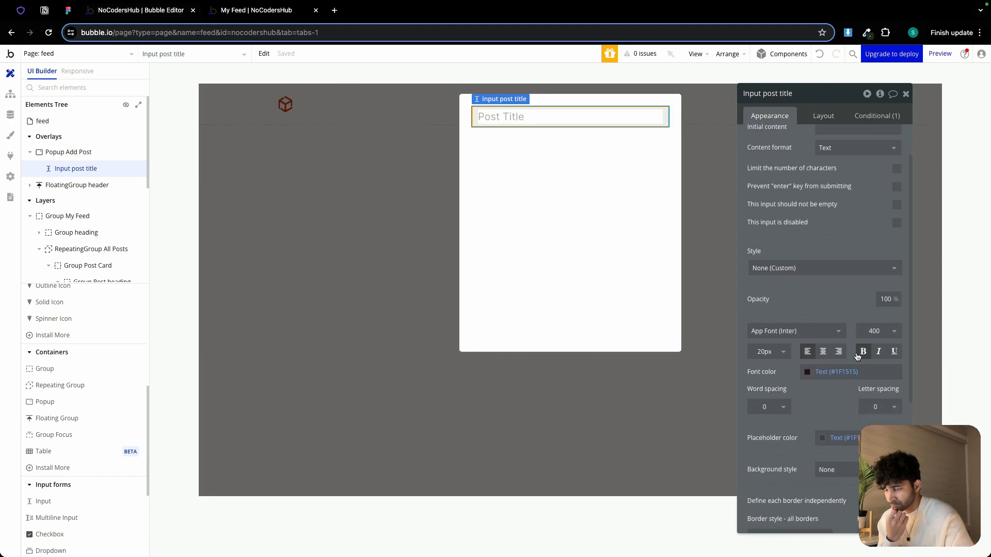
click(556, 225)
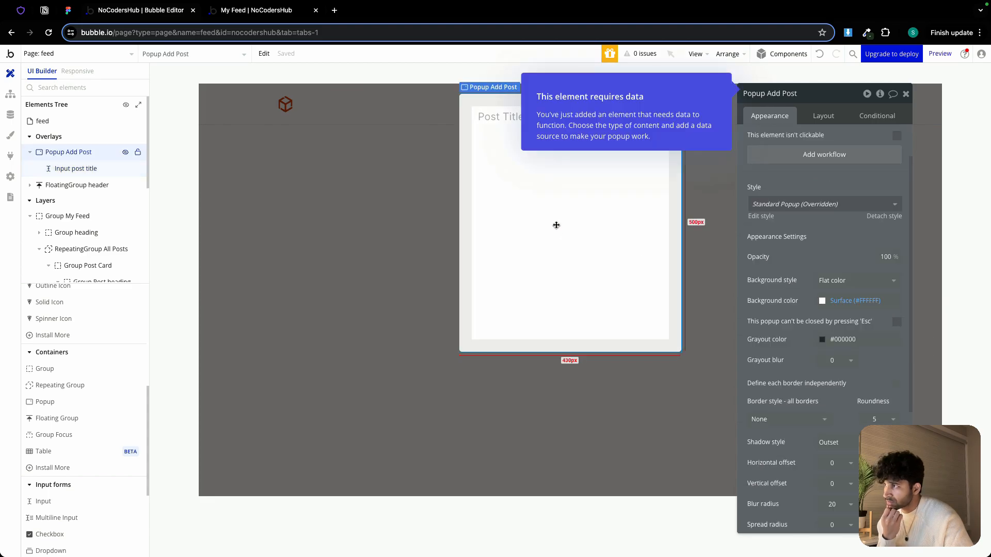
click(492, 118)
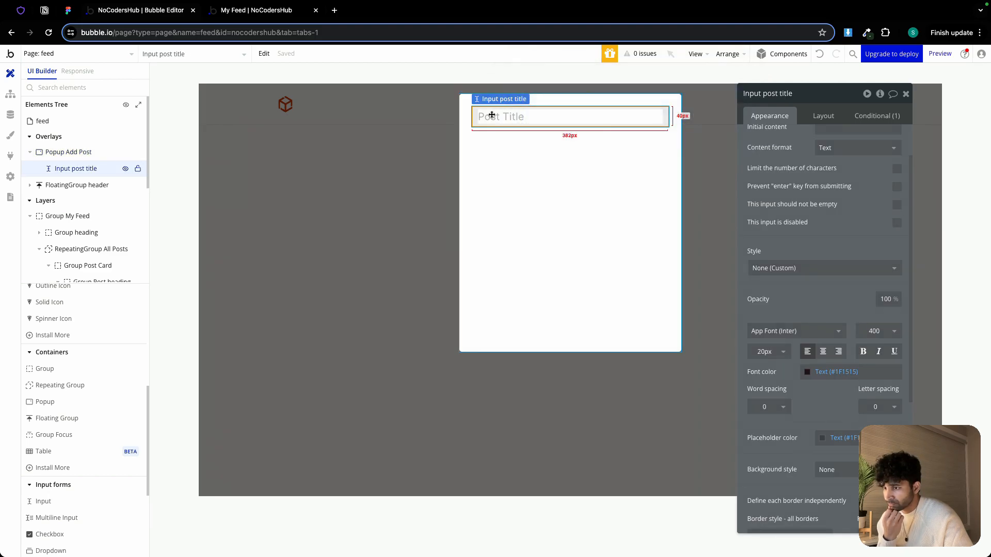
click(511, 148)
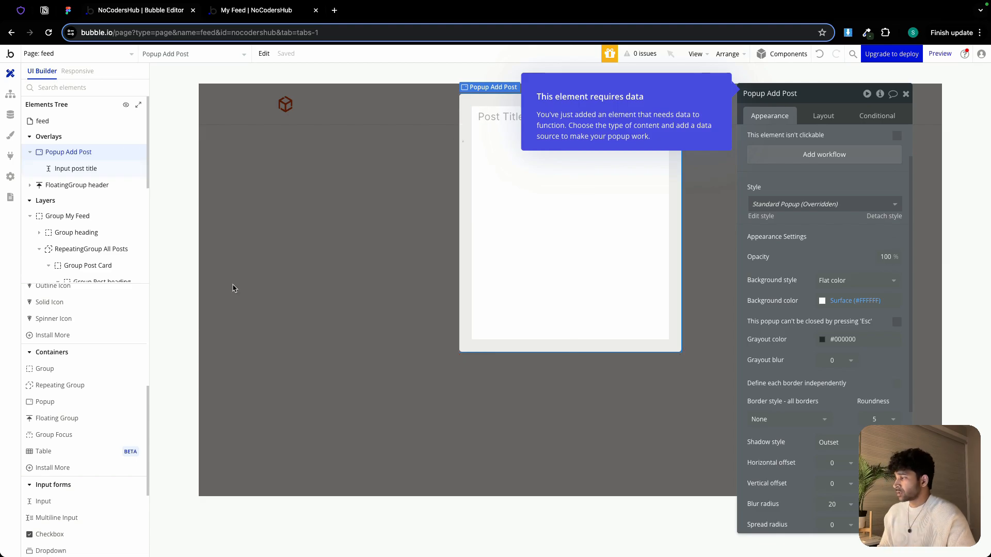
Duplicate the title input and paste the copy below it in the popup
click(494, 117)
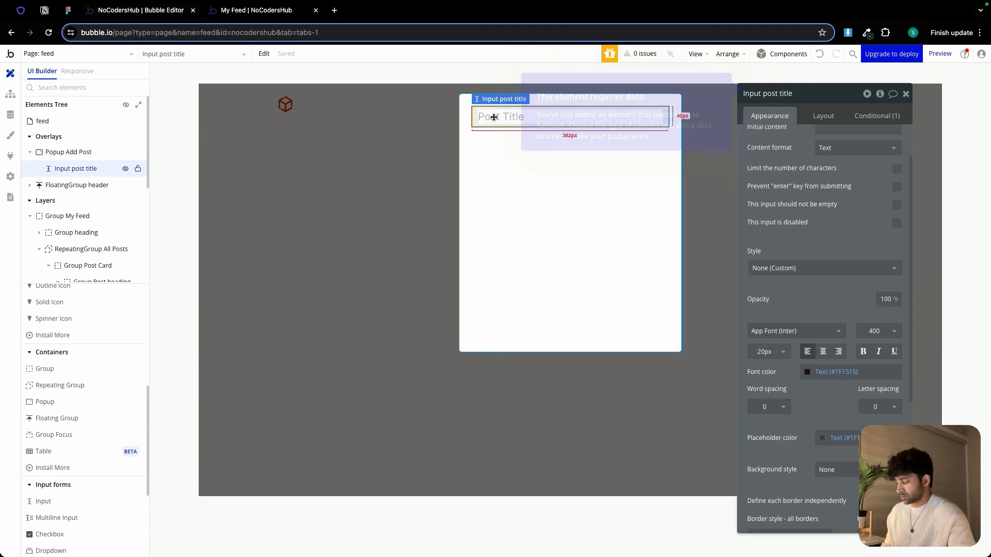
click(511, 161)
key(super+v)
click(521, 150)
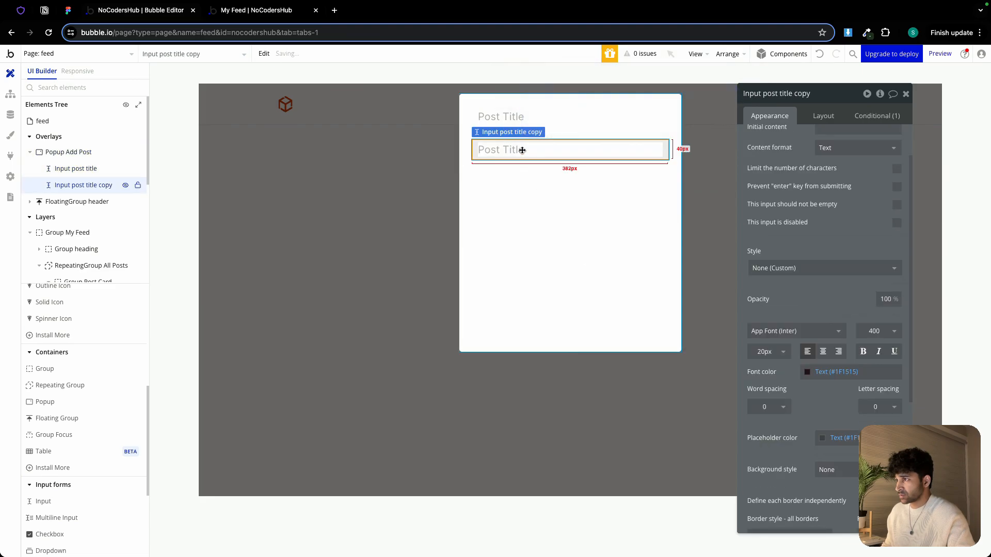
Rename the duplicated input to Input post content
double_click(786, 94)
drag(787, 93, 813, 94)
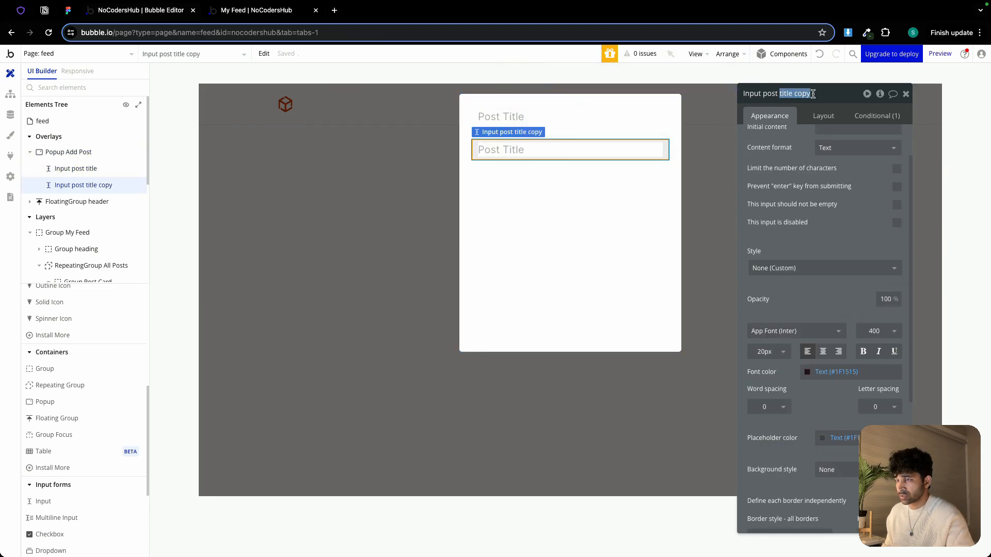
text(c)
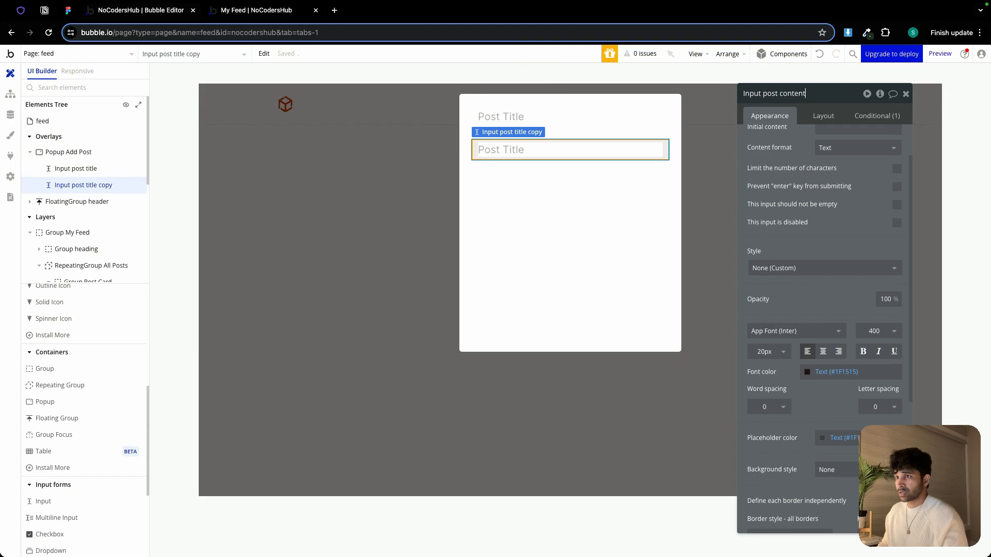
Set the content input's font size to 14 px and its placeholder to 'Whats in your mind'
click(765, 351)
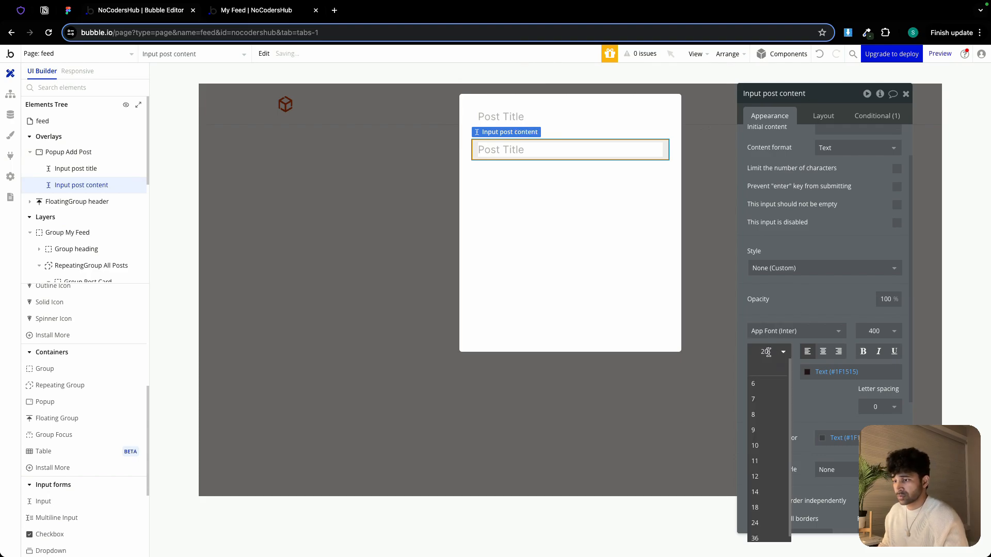
click(769, 494)
scroll(778, 421, up, 2)
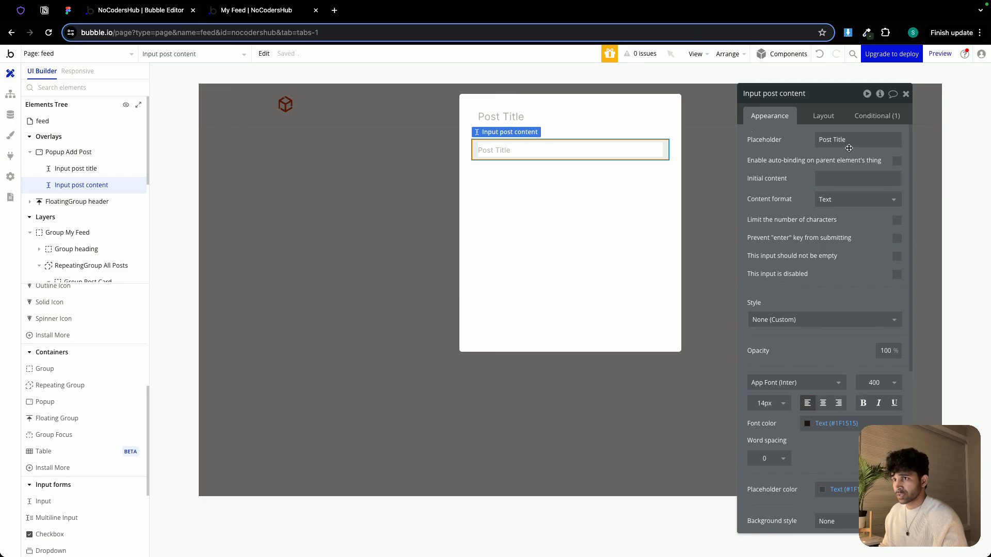
triple_click(851, 143)
text(Whats in you)
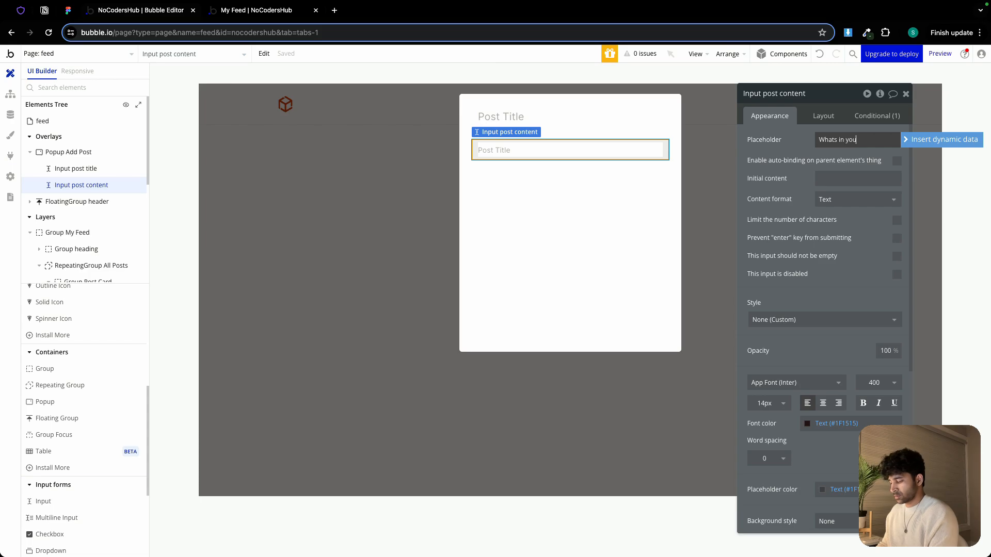
text(r mind)
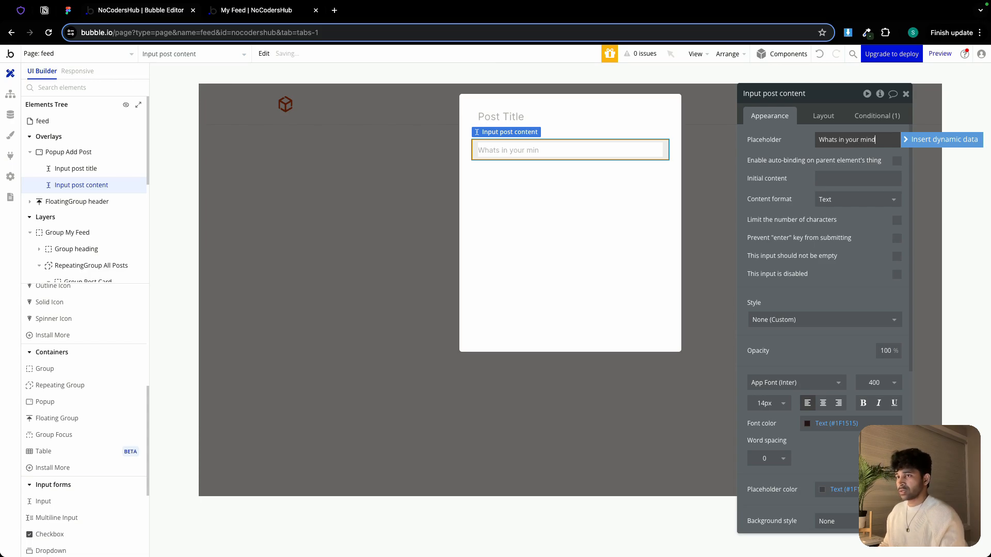
Delete the Input post content element from the popup
click(605, 210)
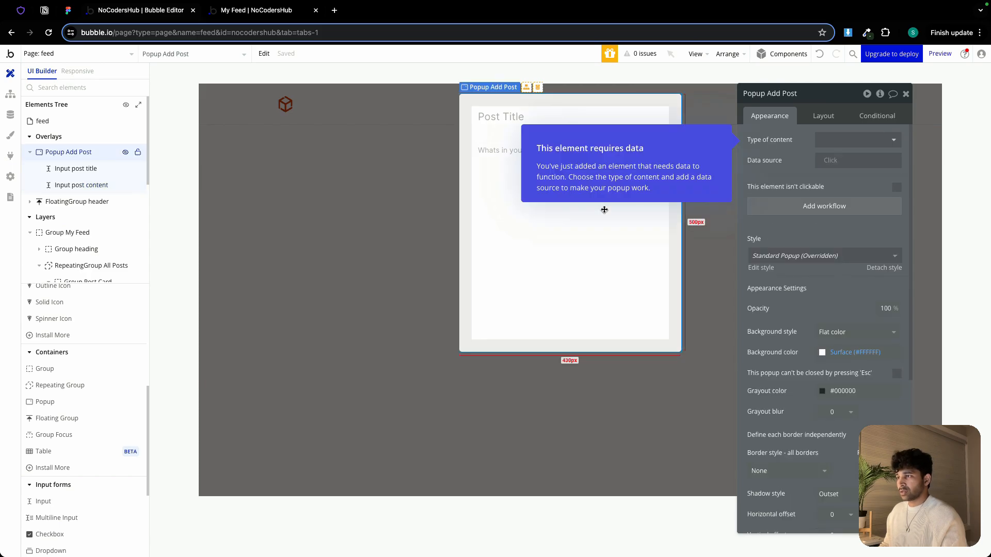
click(496, 151)
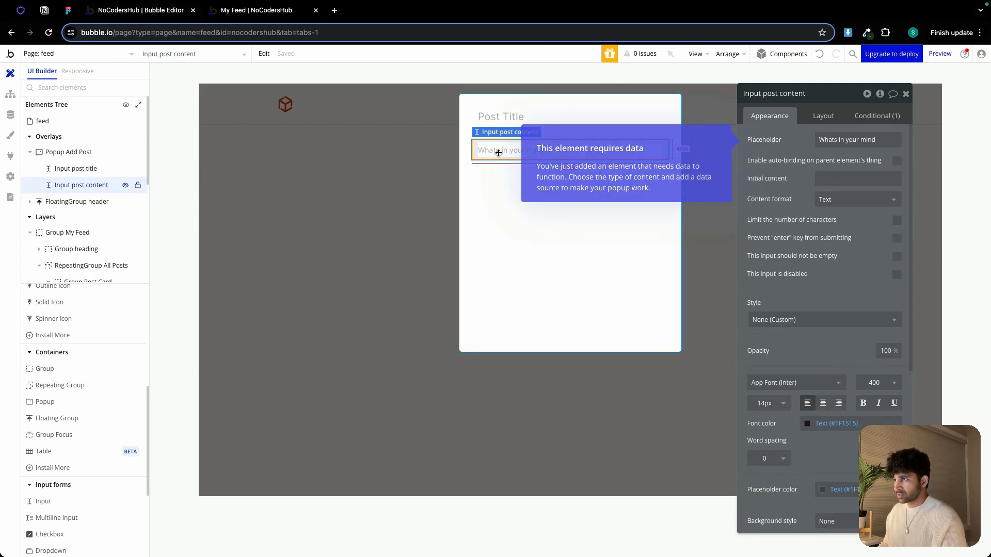
key(Delete)
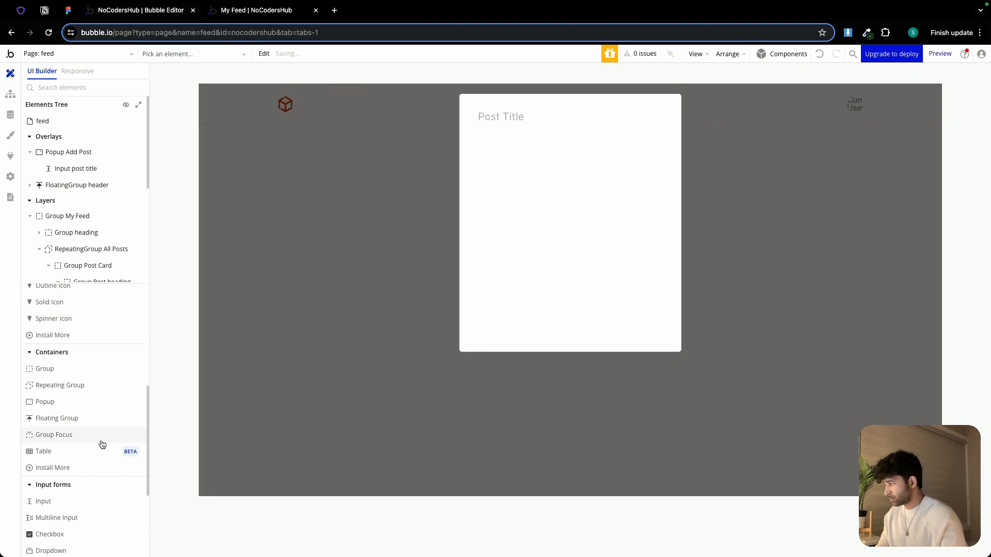
Add a multiline input below the title input in the popup with placeholder 'Whats in your mind'
scroll(72, 423, down, 3)
drag(66, 367, 502, 200)
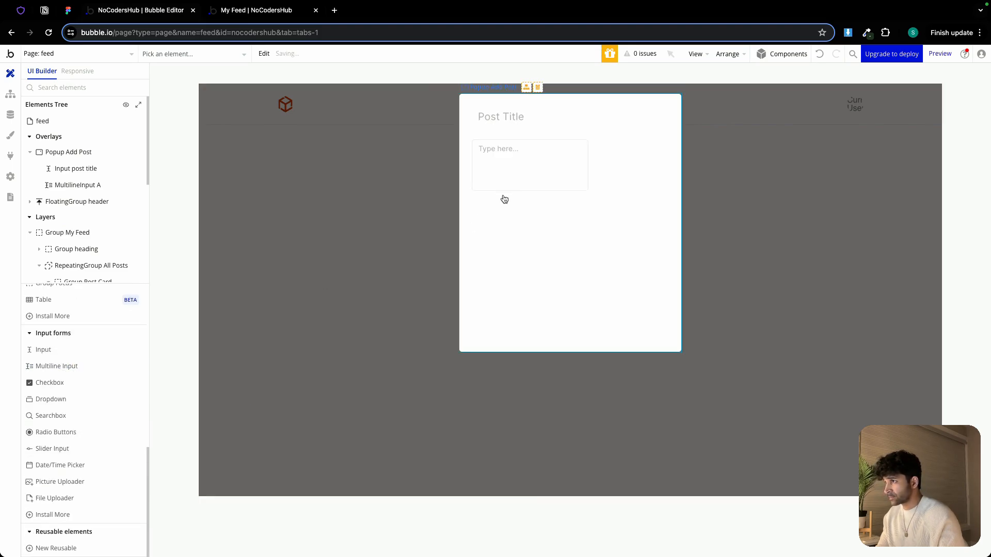
text(Whats in your mind)
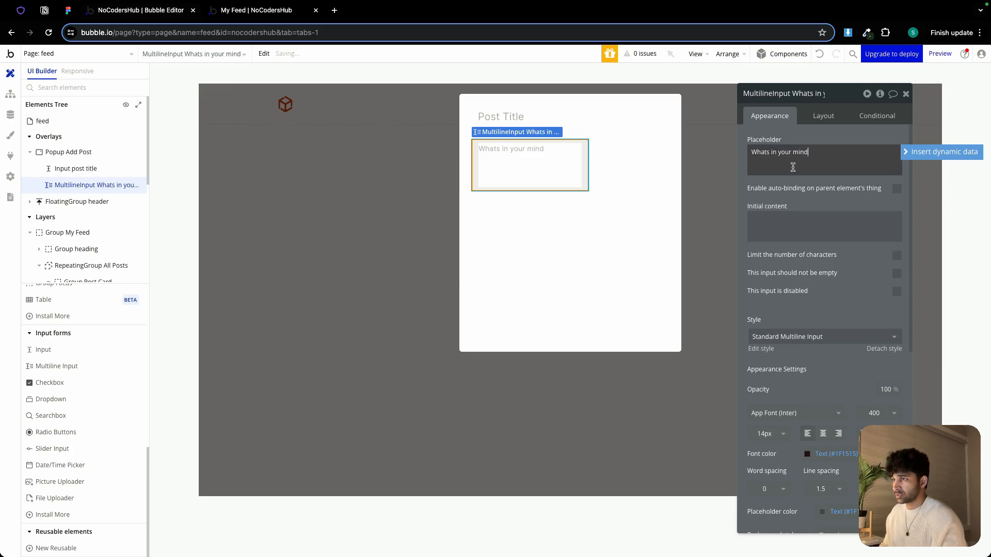
Set the multiline input's background style and border style to None
scroll(831, 299, down, 5)
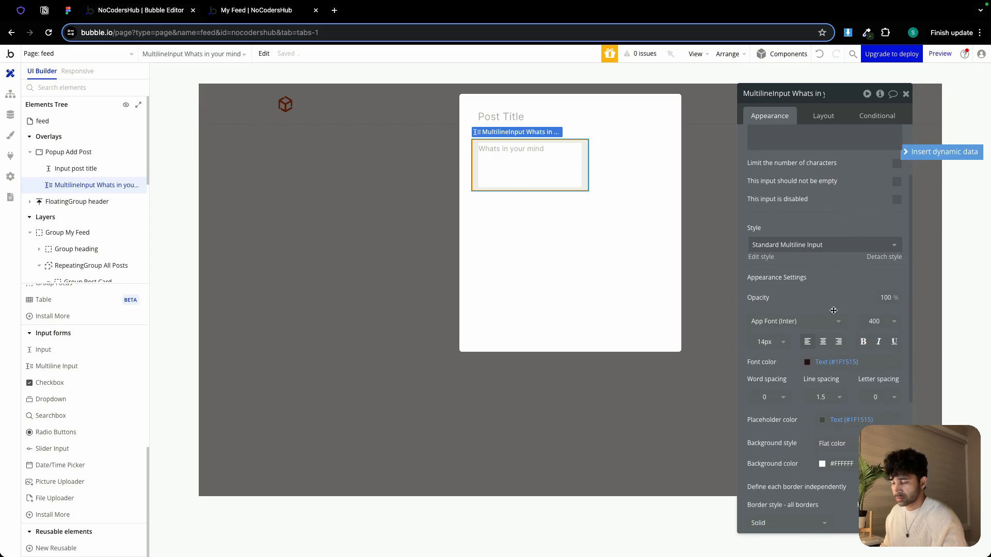
scroll(854, 408, down, 1)
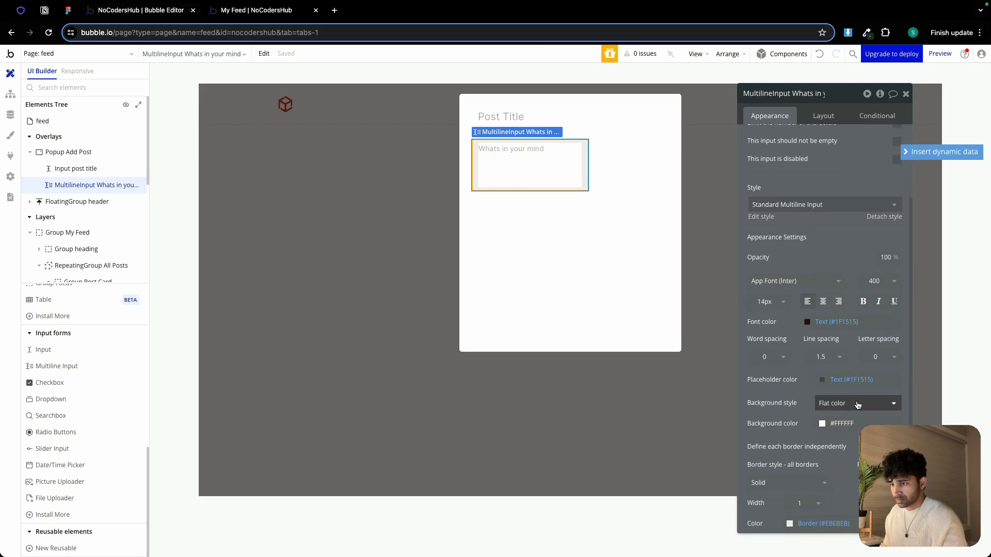
click(854, 404)
click(845, 440)
scroll(846, 439, down, 1)
click(819, 442)
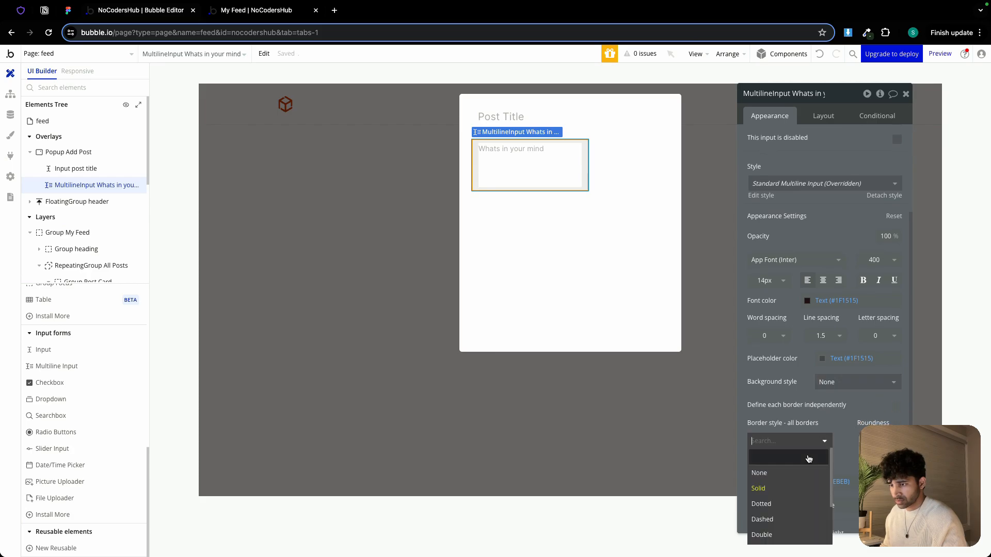
click(811, 468)
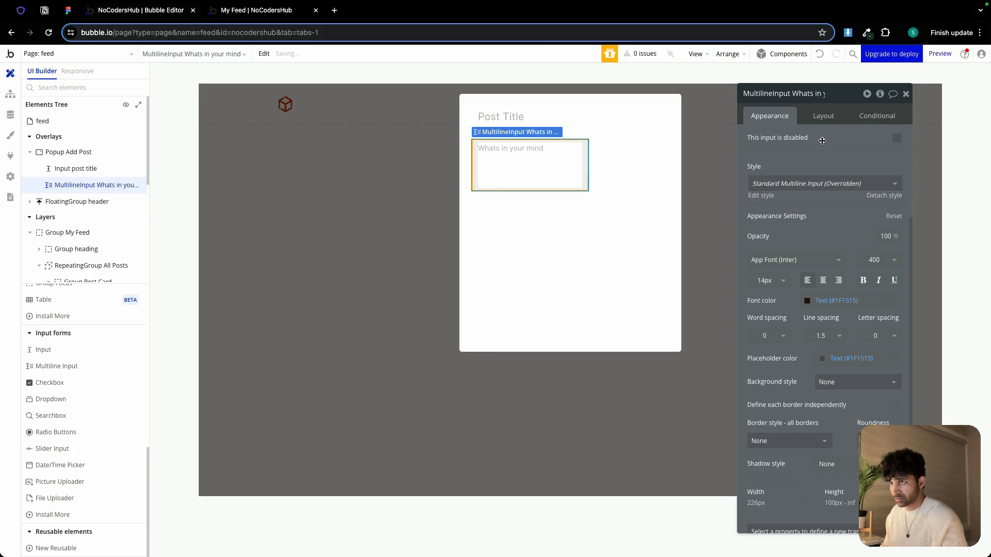
Make the multiline input's width flexible with a minimum width of 0
click(823, 115)
click(897, 239)
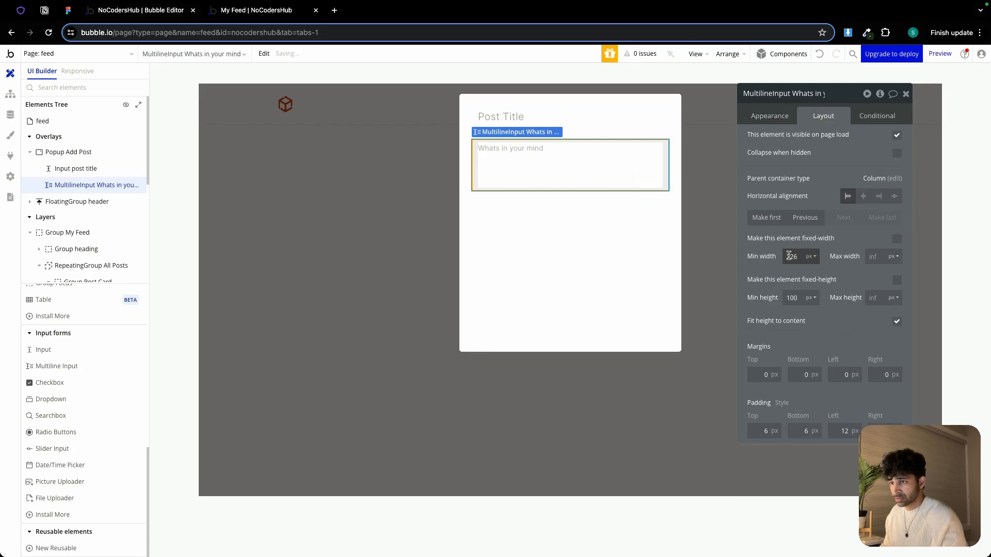
click(774, 265)
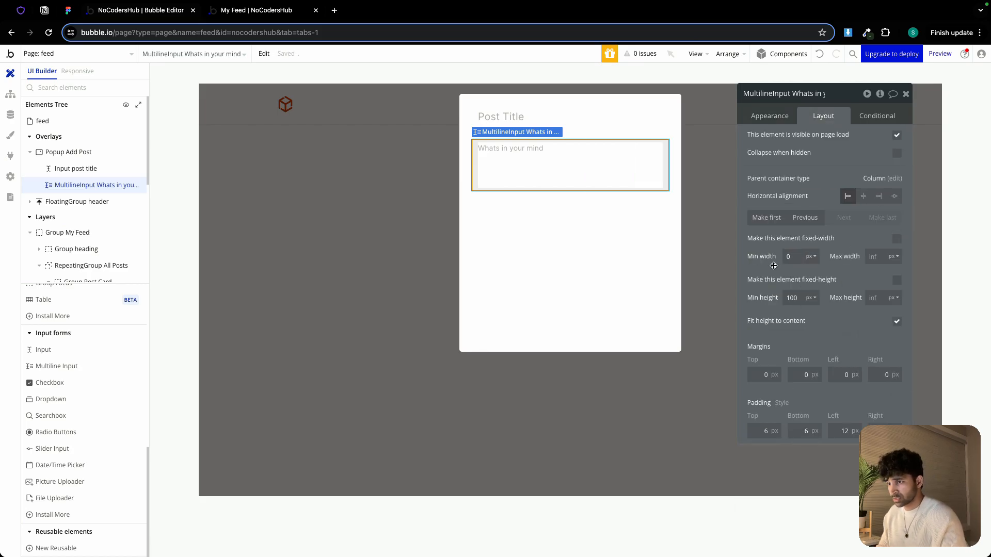
click(597, 257)
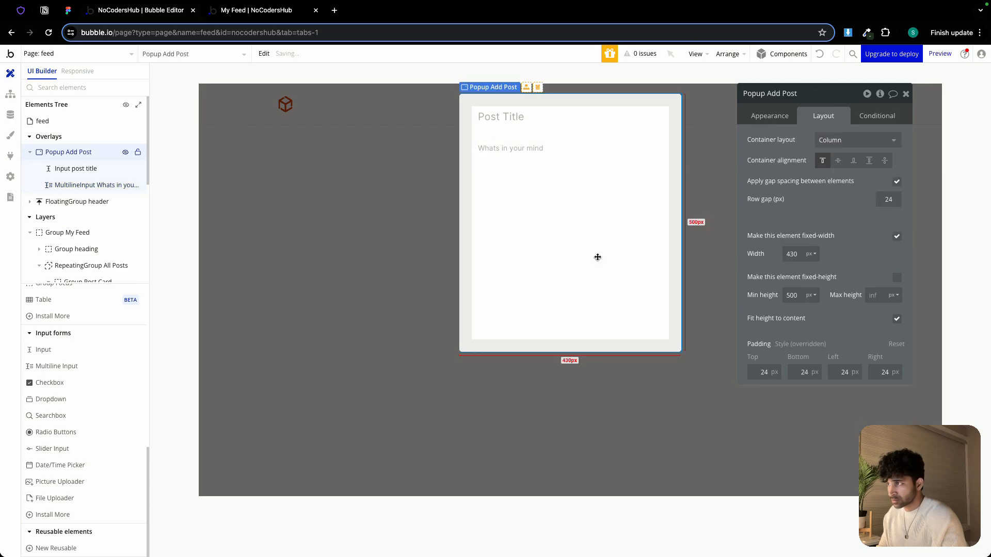
Add a button below the multiline input in the popup and label it Post
click(582, 172)
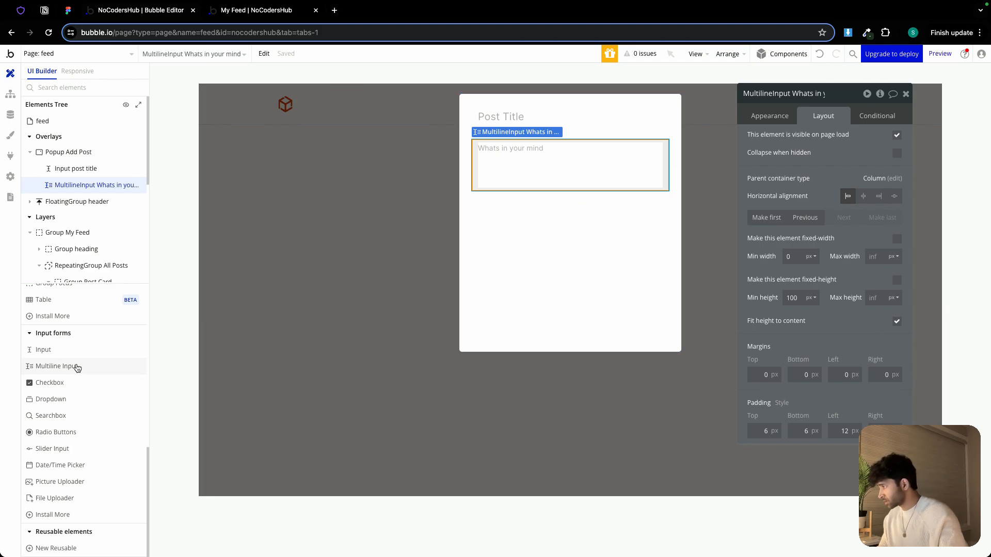
scroll(72, 365, up, 10)
click(45, 342)
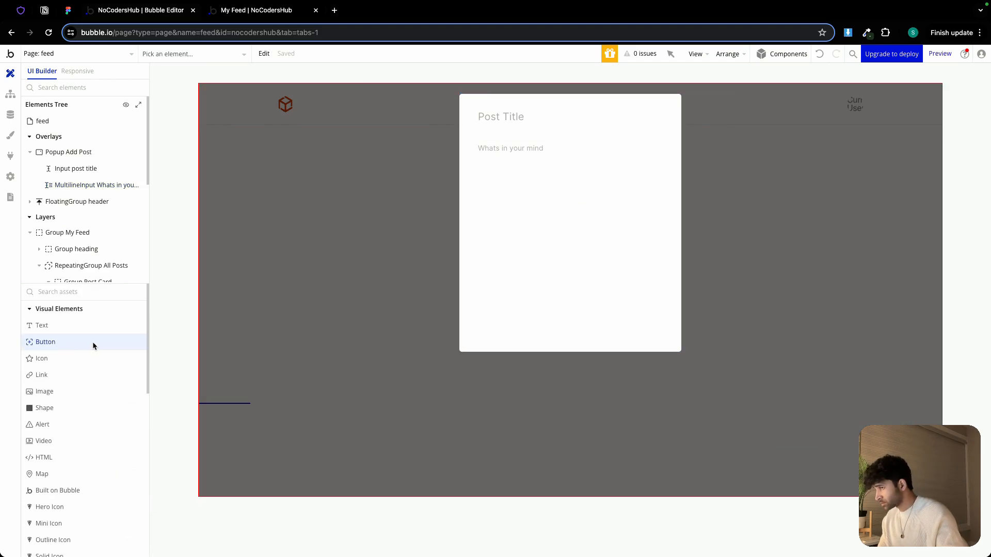
click(522, 278)
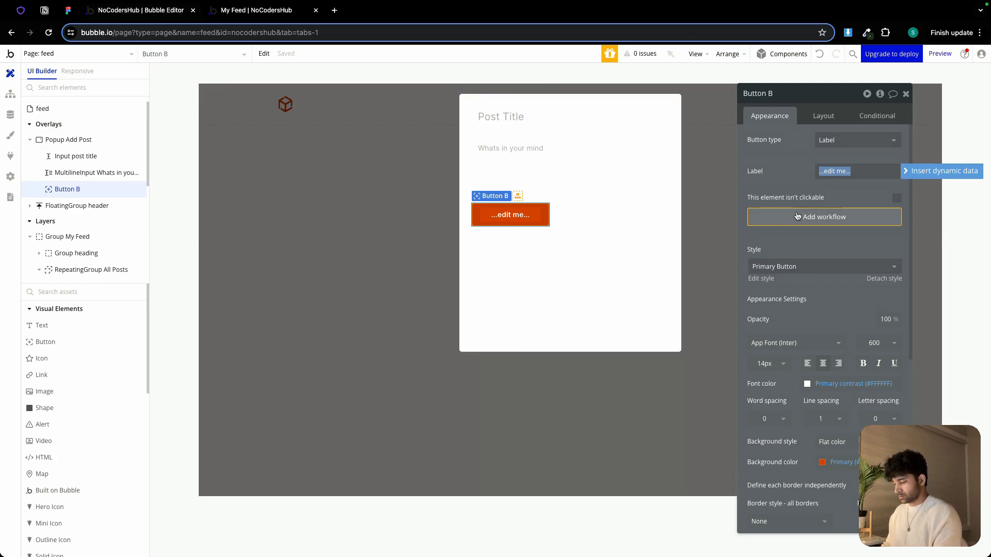
text(Post)
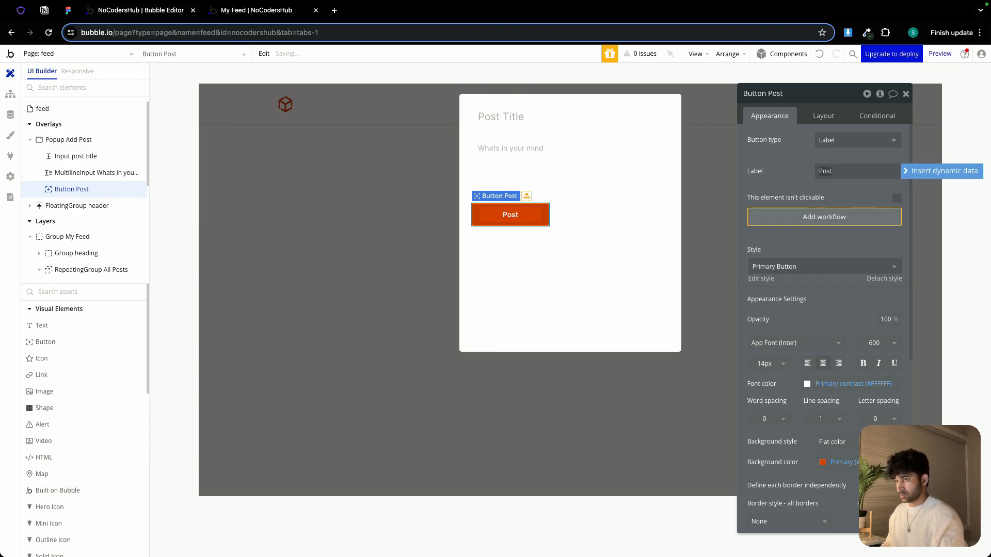
Make the Post button's width flexible with a minimum width of 0 and a minimum height of 40 px
click(824, 116)
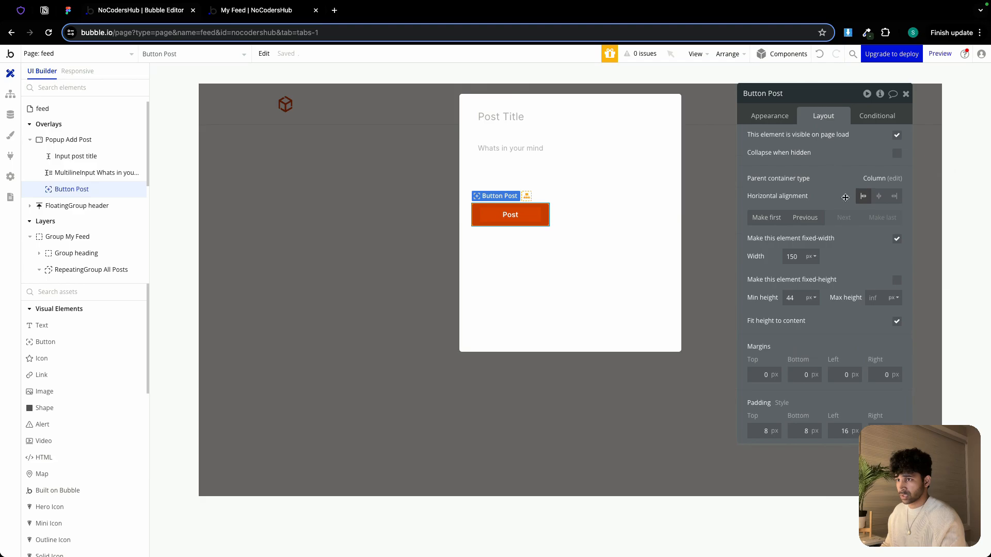
click(896, 239)
text(0)
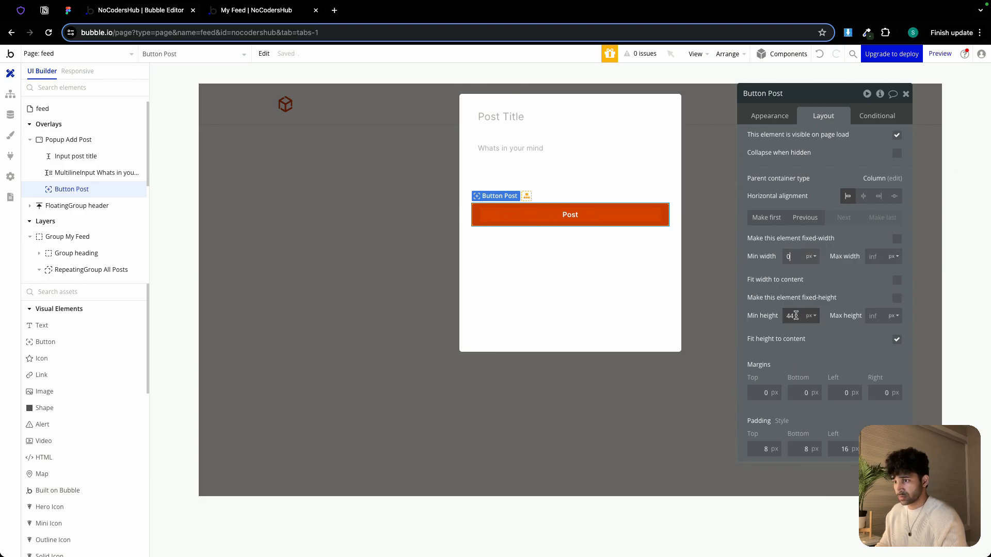
double_click(791, 316)
text(430)
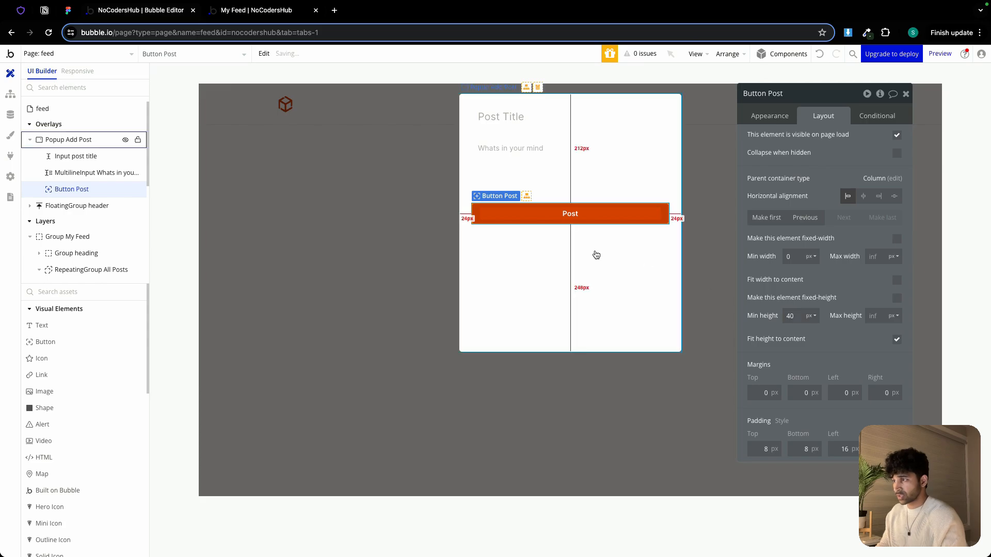
click(583, 256)
Group the title input and multiline input together in a column container
click(521, 123)
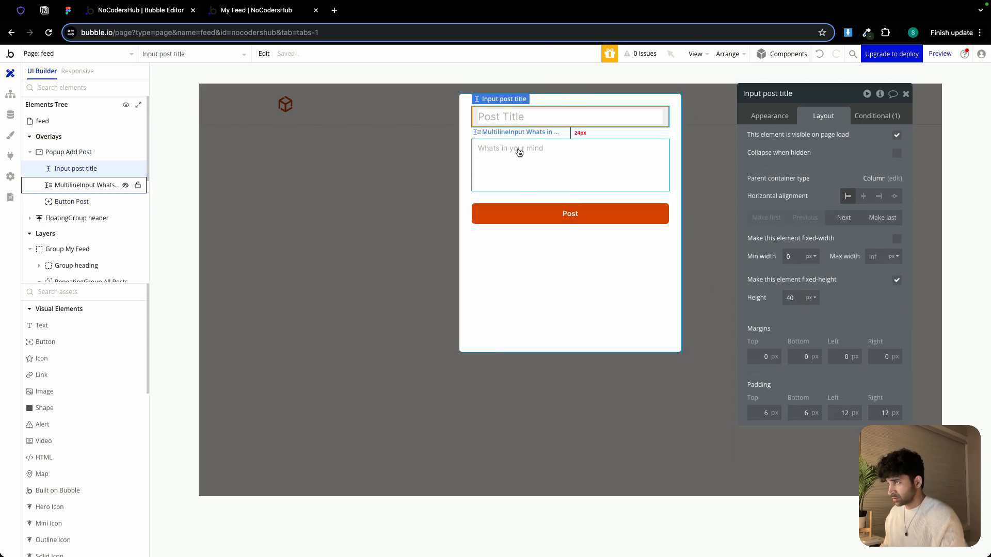
shift+click(519, 152)
right_click(520, 152)
mouse_move(553, 217)
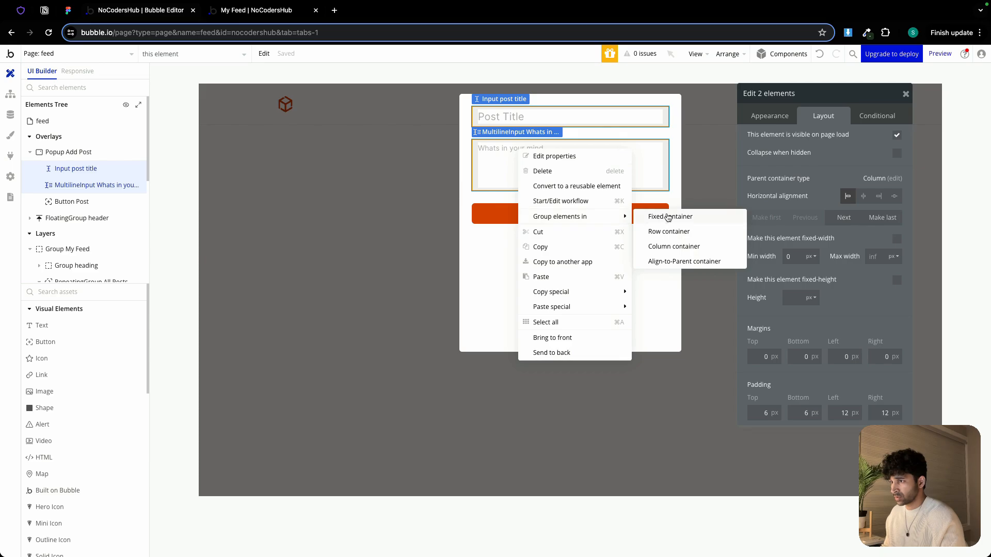
click(673, 247)
Enable gap spacing between elements in the new group with a row gap of 12 px
click(898, 184)
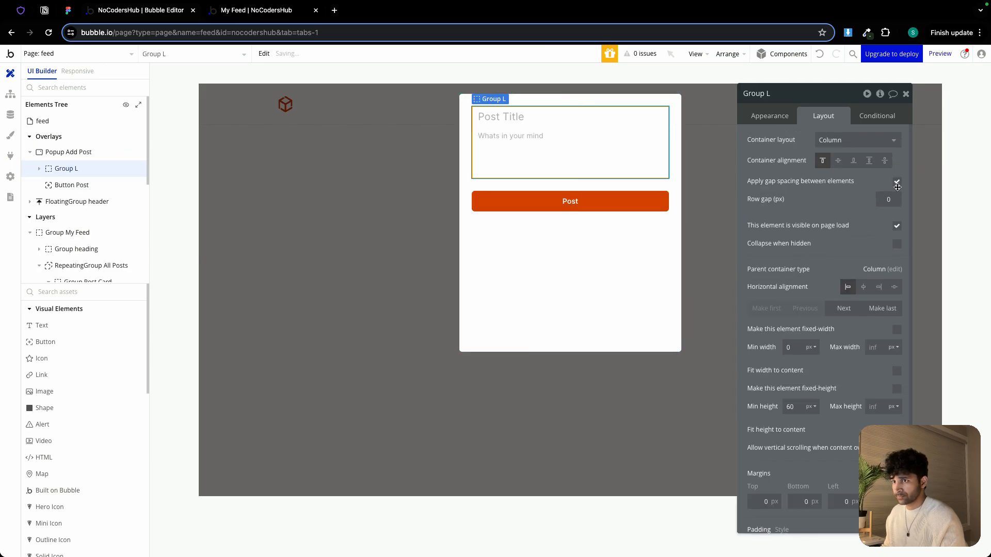
click(896, 200)
text(12)
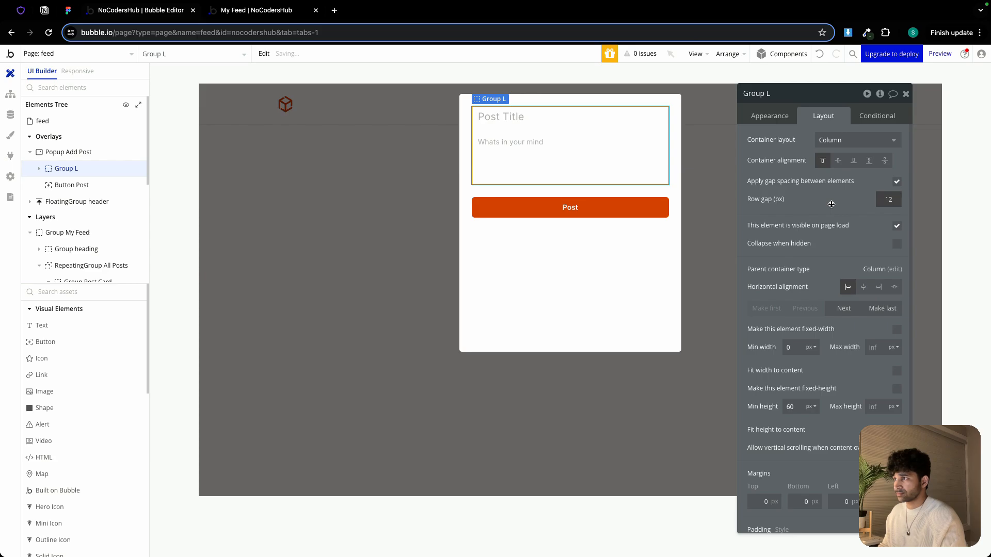
Set the Add Post popup's minimum height to 0
click(609, 245)
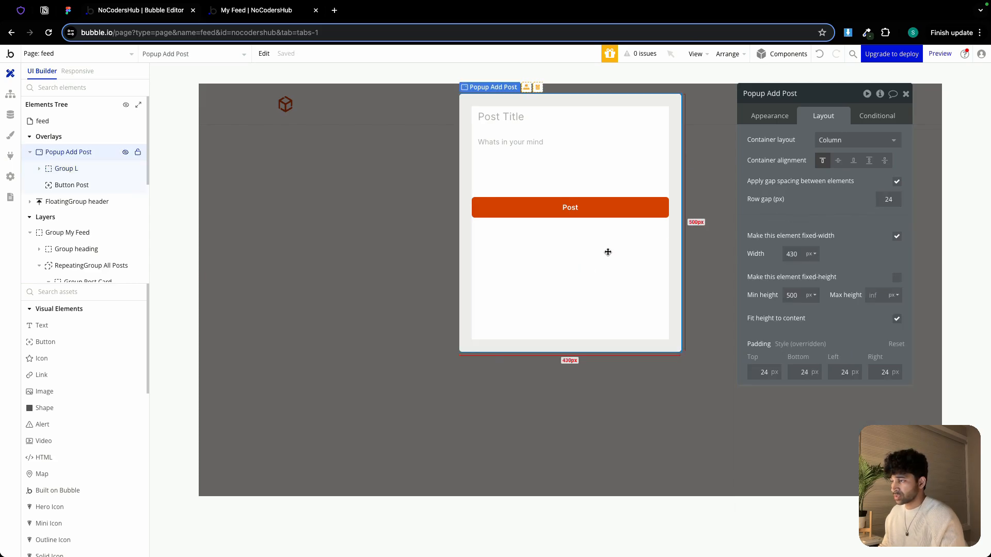
double_click(793, 295)
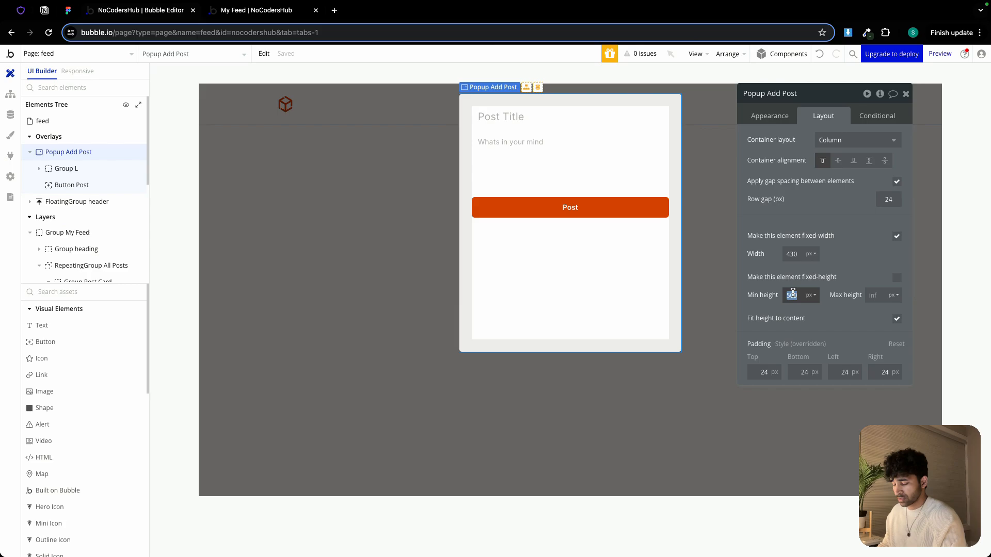
text(0)
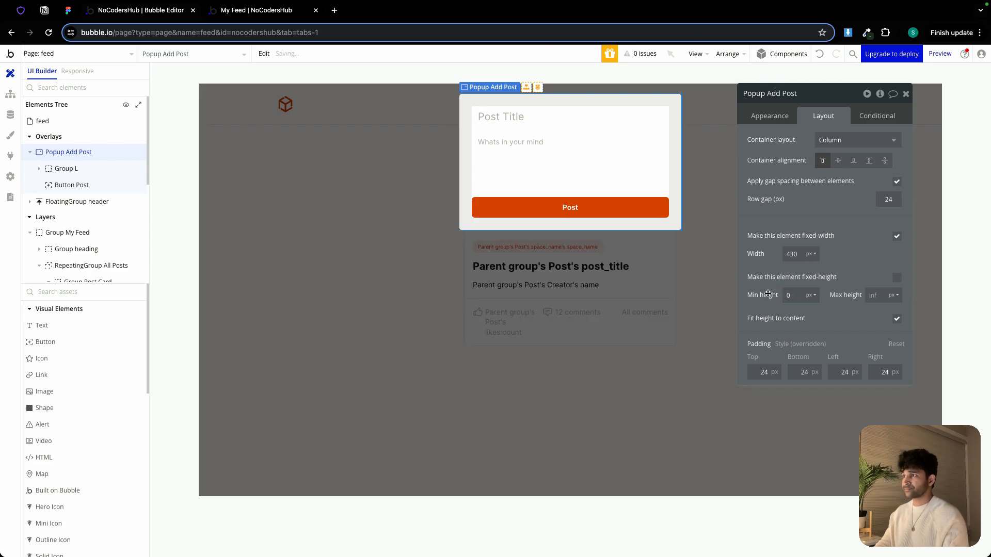
click(528, 128)
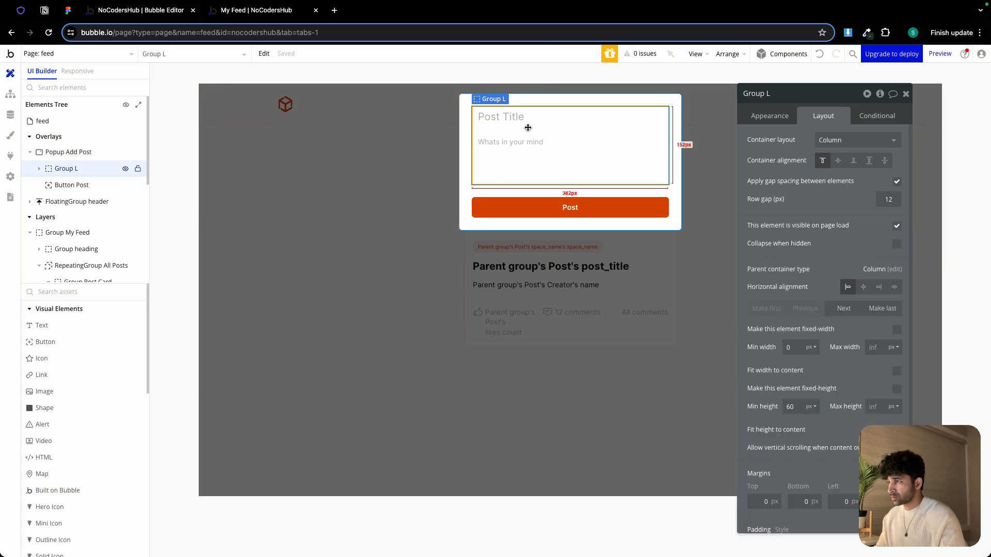
scroll(66, 415, down, 5)
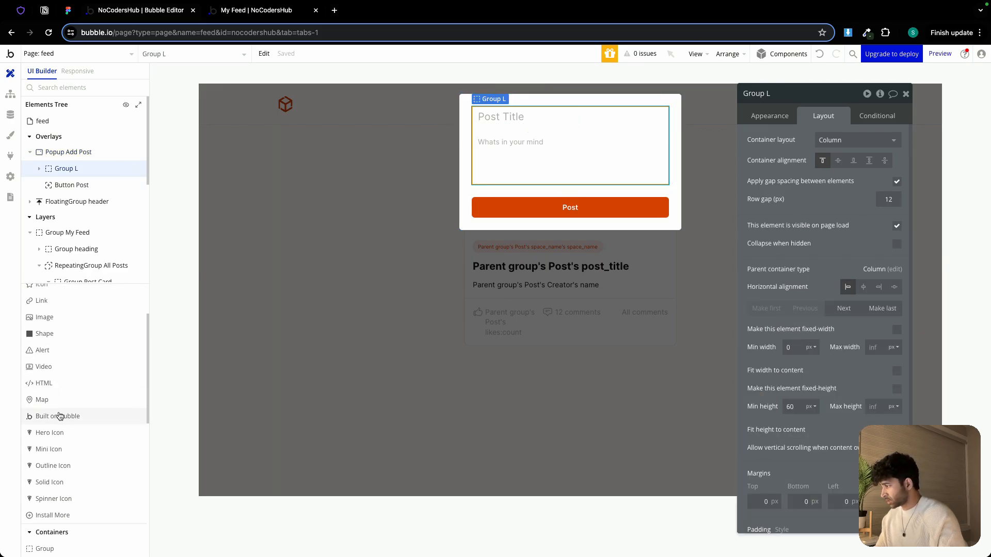
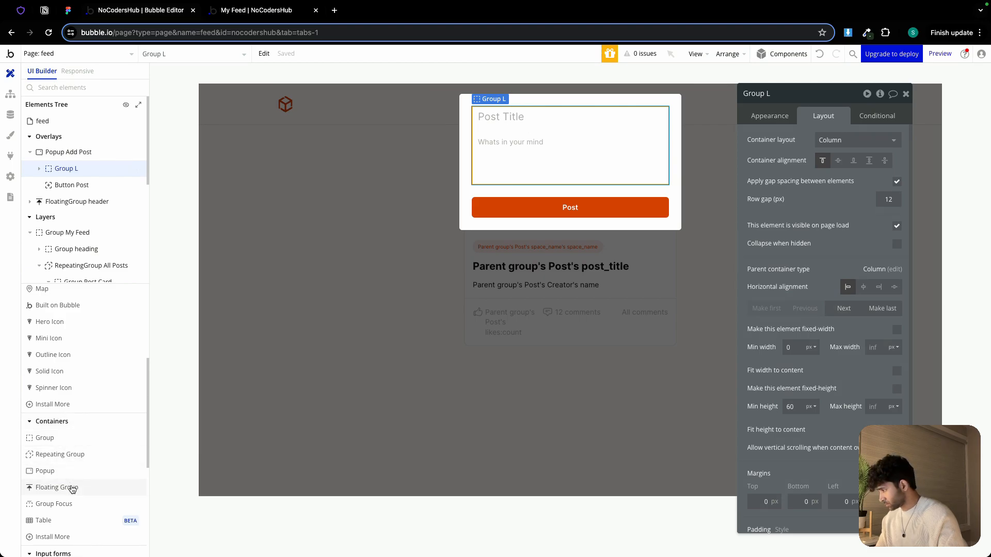
Add a dropdown into the popup's group below the post title input and rename it Dropdown space
scroll(72, 489, down, 5)
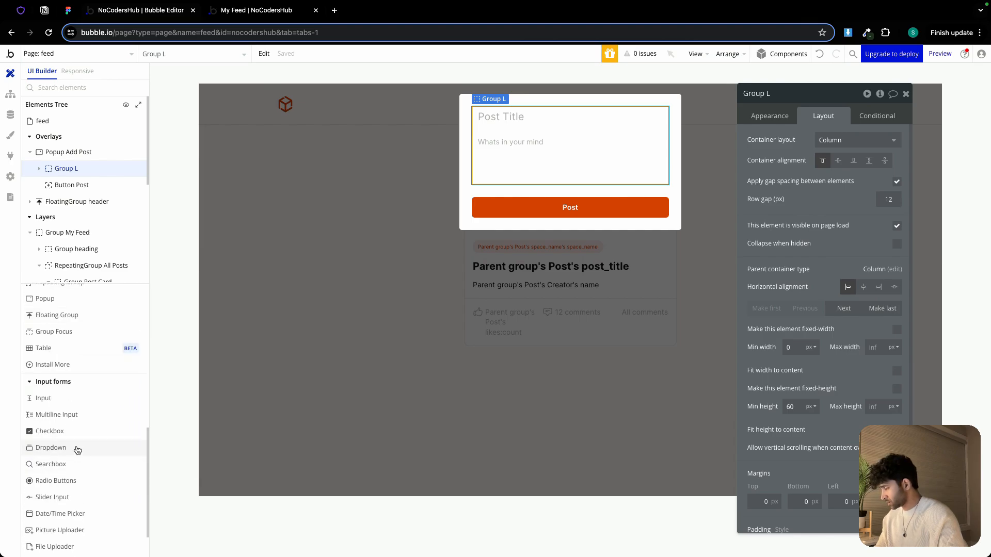
mouse_move(78, 450)
mouse_move(78, 451)
mouse_down()
mouse_move(431, 283)
mouse_move(502, 136)
mouse_up()
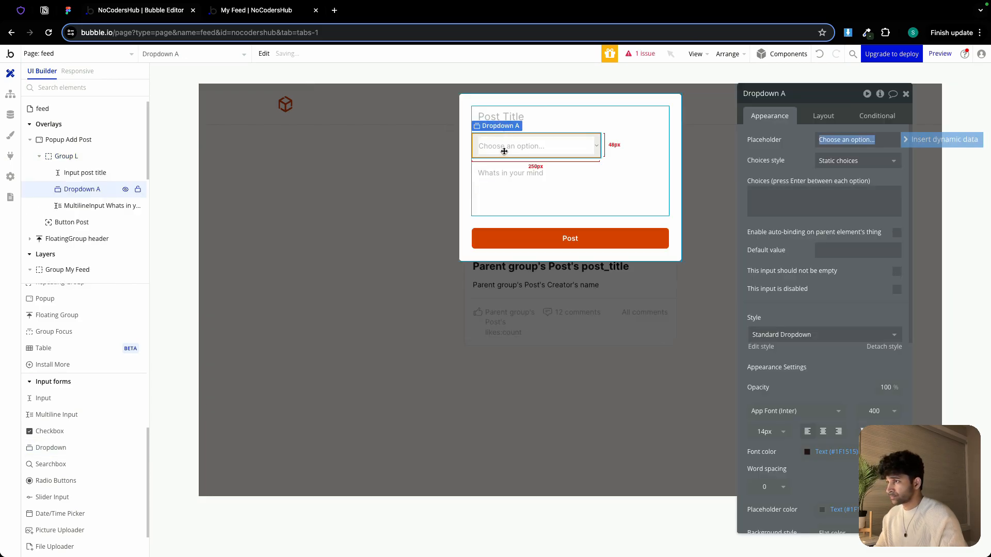
double_click(810, 96)
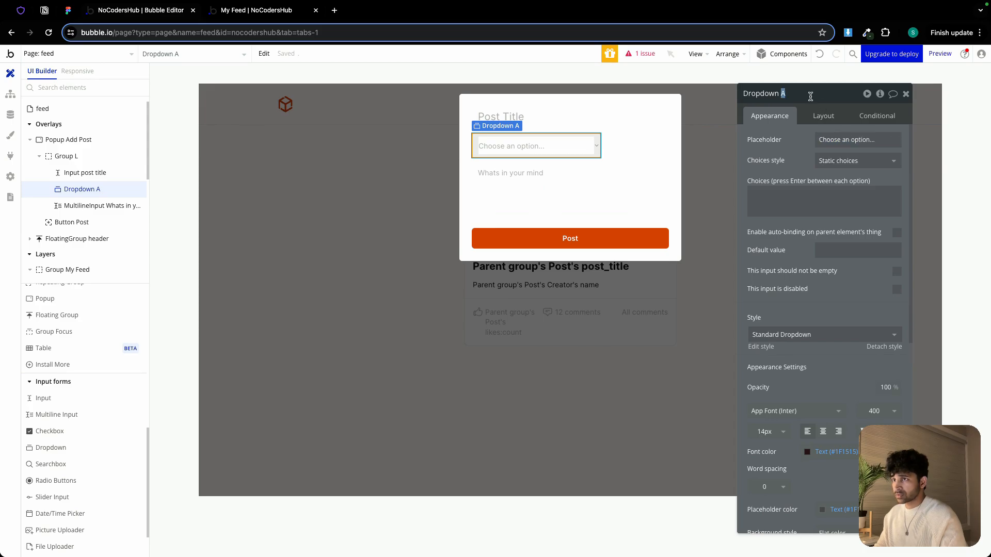
text(space)
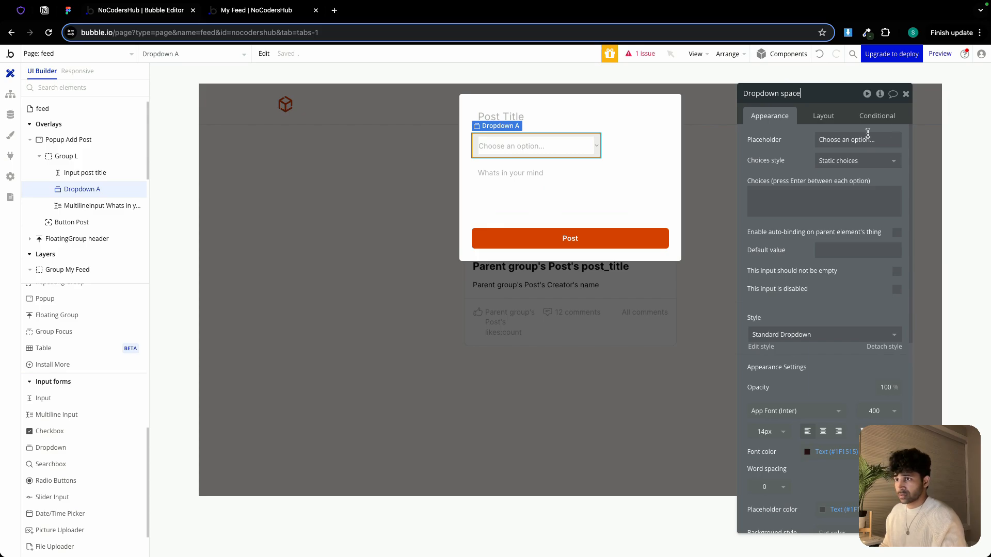
Set the dropdown to dynamic choices with Space as the type of choices
click(830, 162)
click(843, 208)
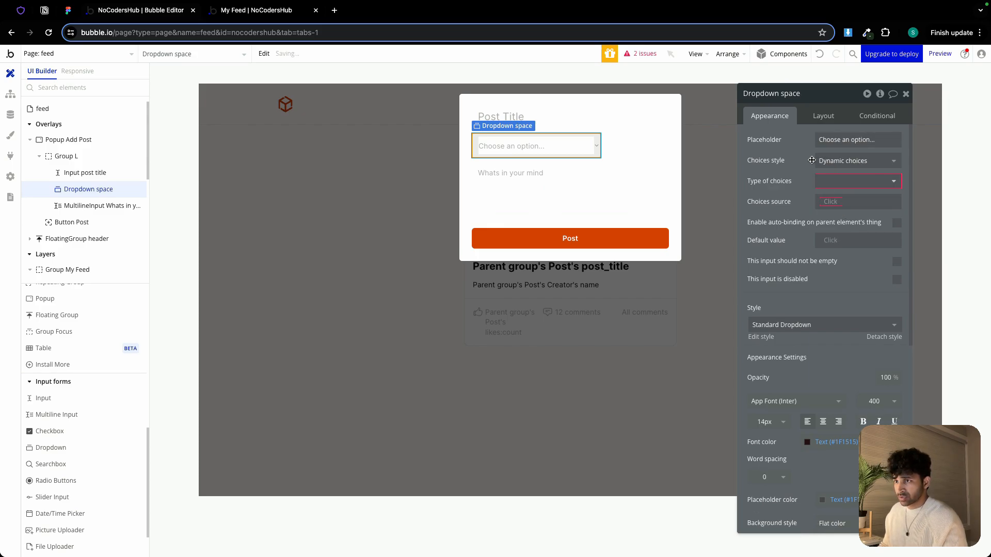
click(841, 182)
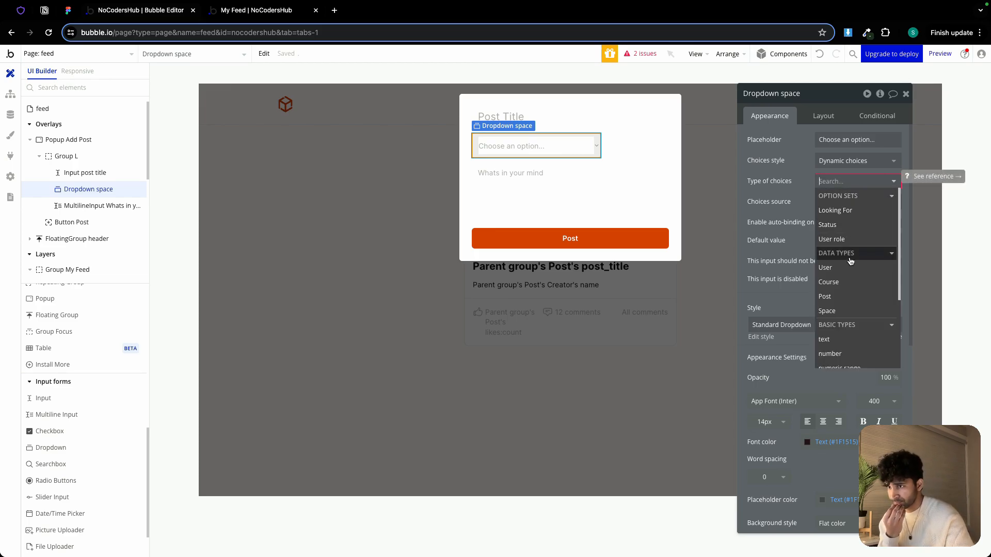
scroll(854, 258, down, 2)
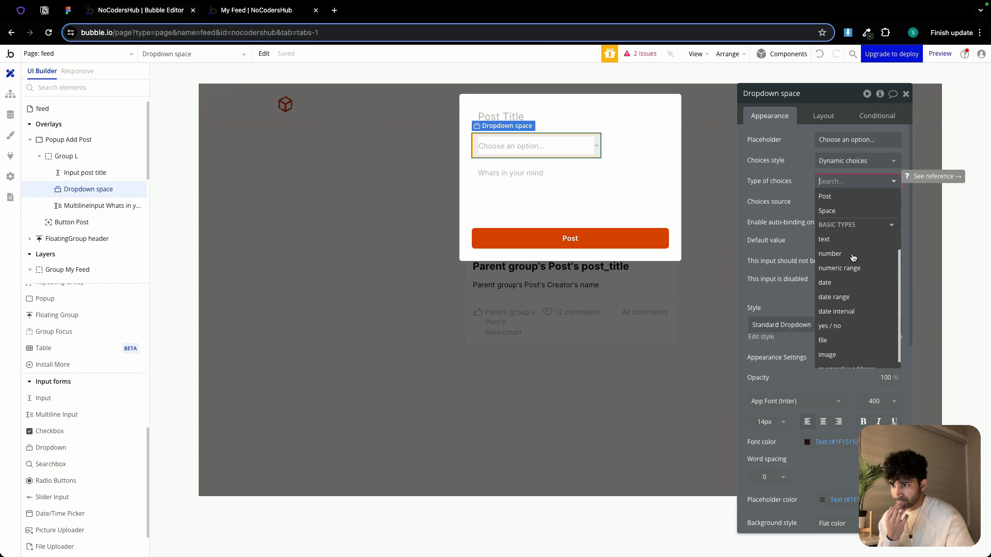
scroll(854, 262, up, 2)
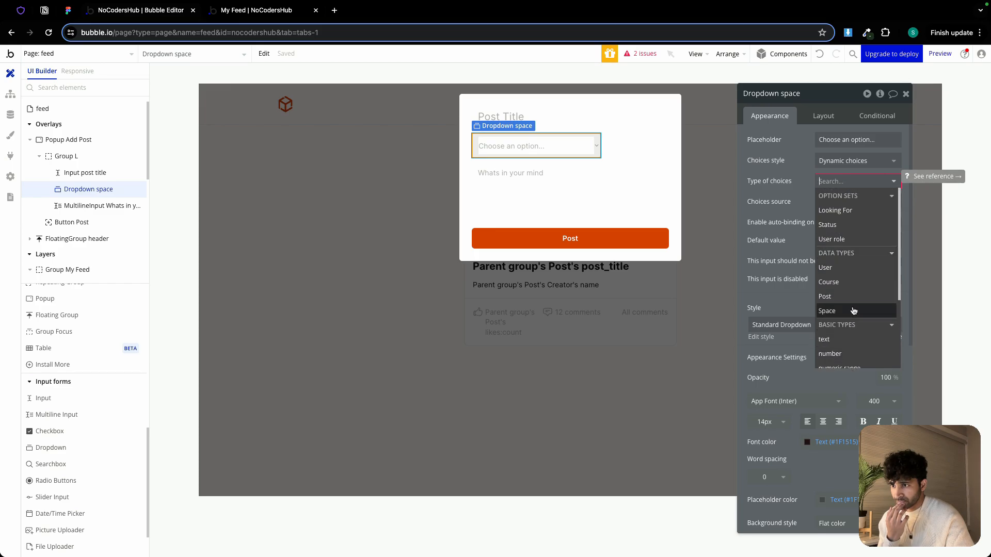
click(826, 311)
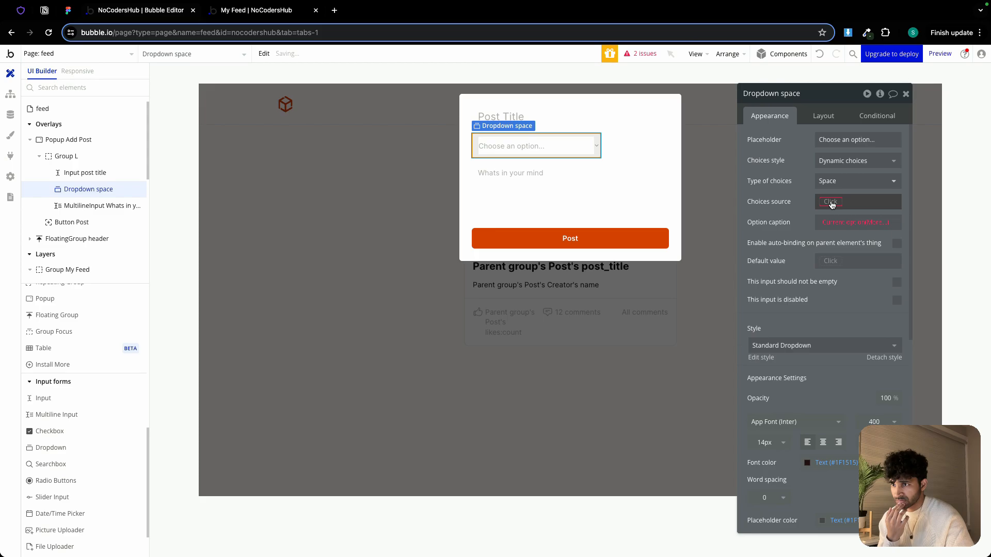
Set the choices source to a search for Spaces where enrolled_members contains Current User
click(831, 203)
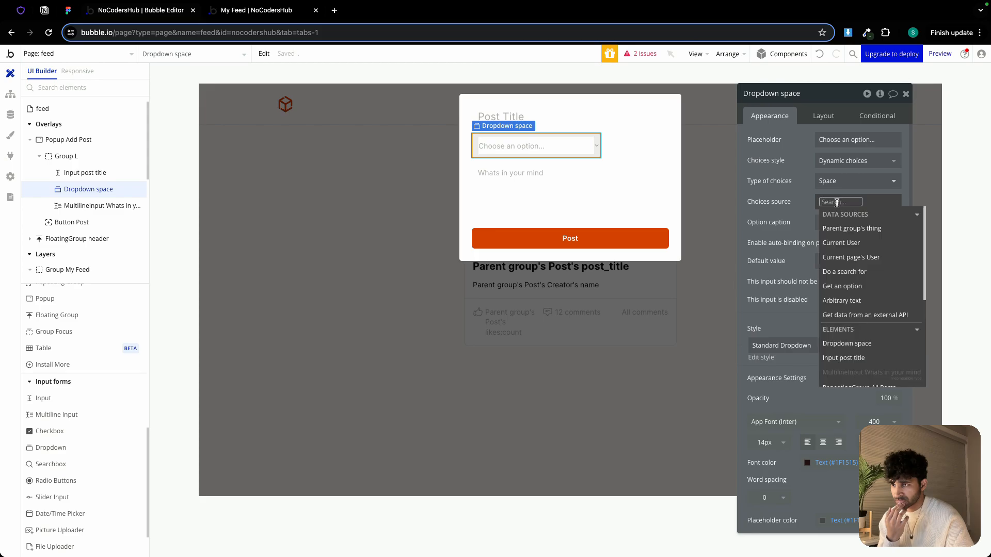
click(871, 272)
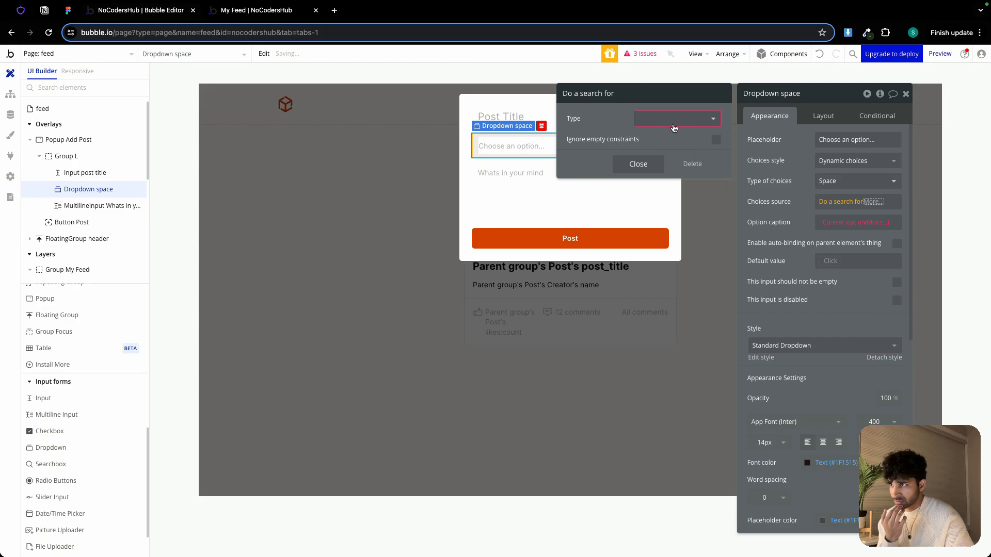
click(672, 119)
click(664, 191)
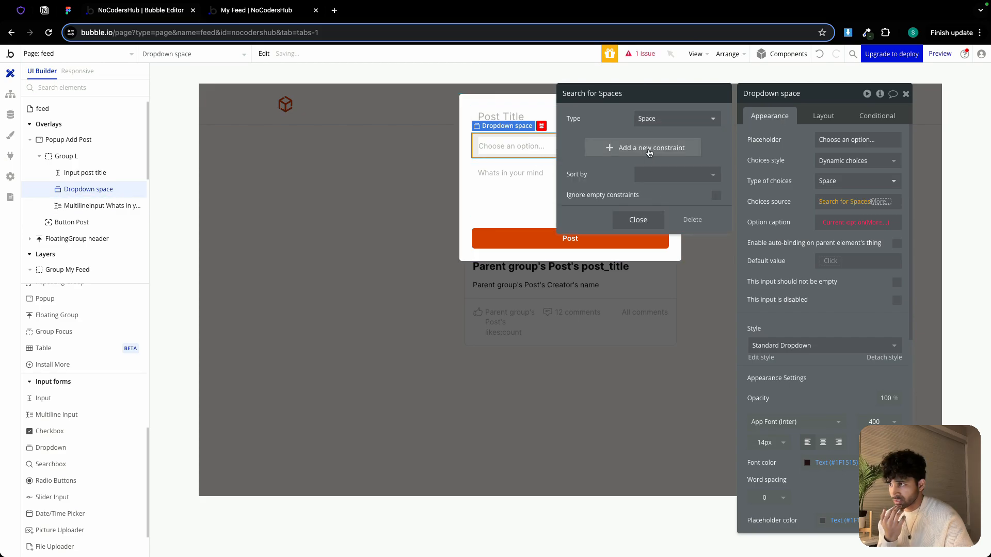
click(649, 150)
click(577, 144)
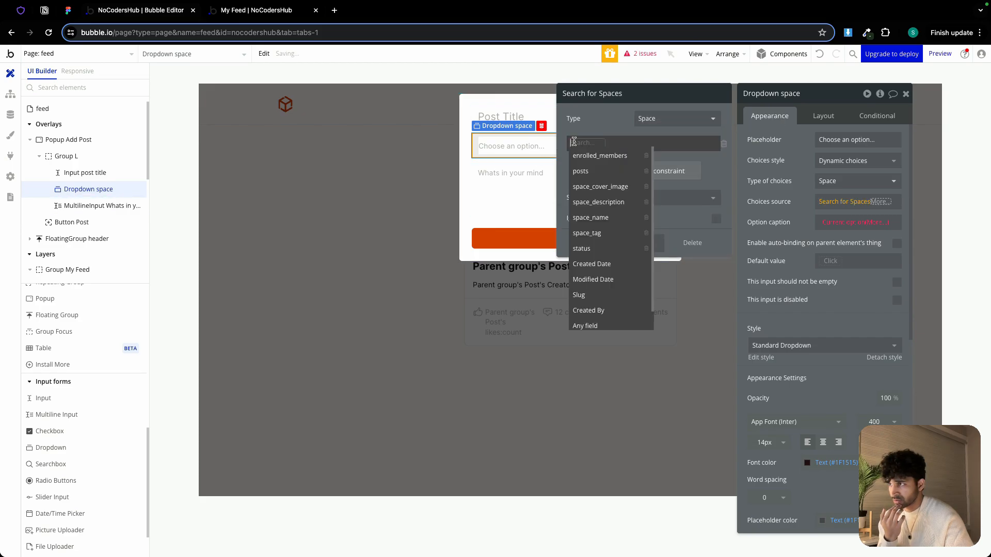
click(600, 156)
click(632, 144)
click(634, 146)
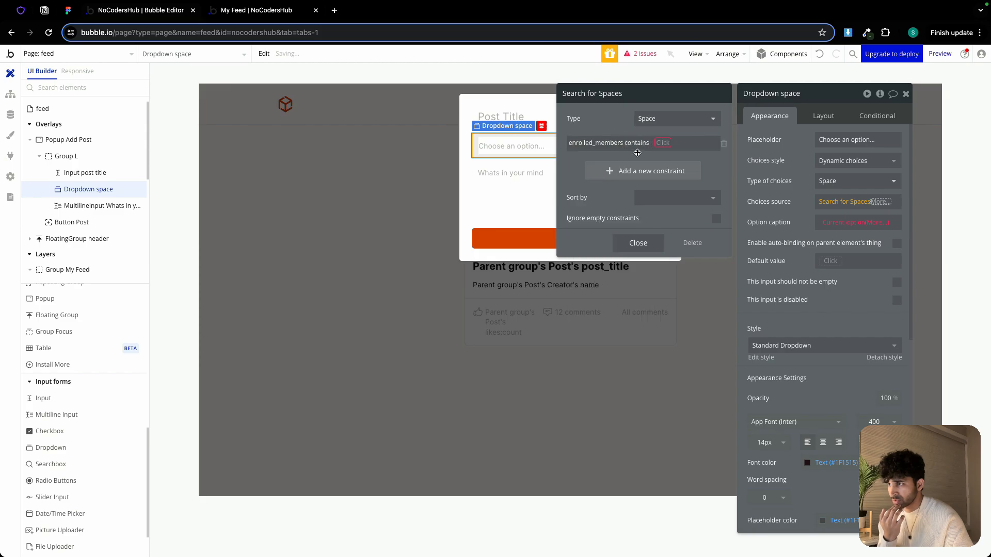
click(663, 144)
click(686, 185)
click(655, 186)
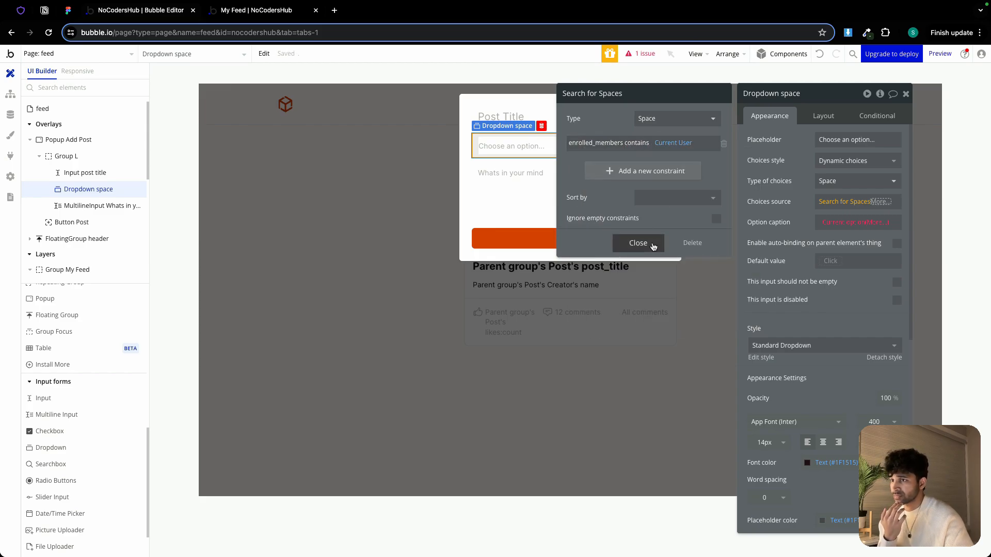
click(654, 247)
Set the dropdown's option caption to Current option's space_name
click(784, 195)
click(874, 224)
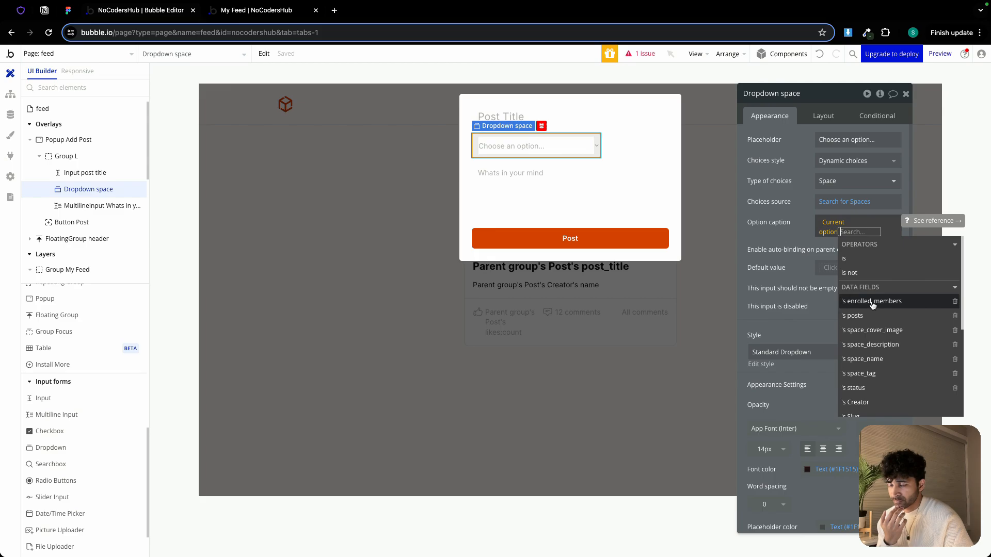
click(865, 359)
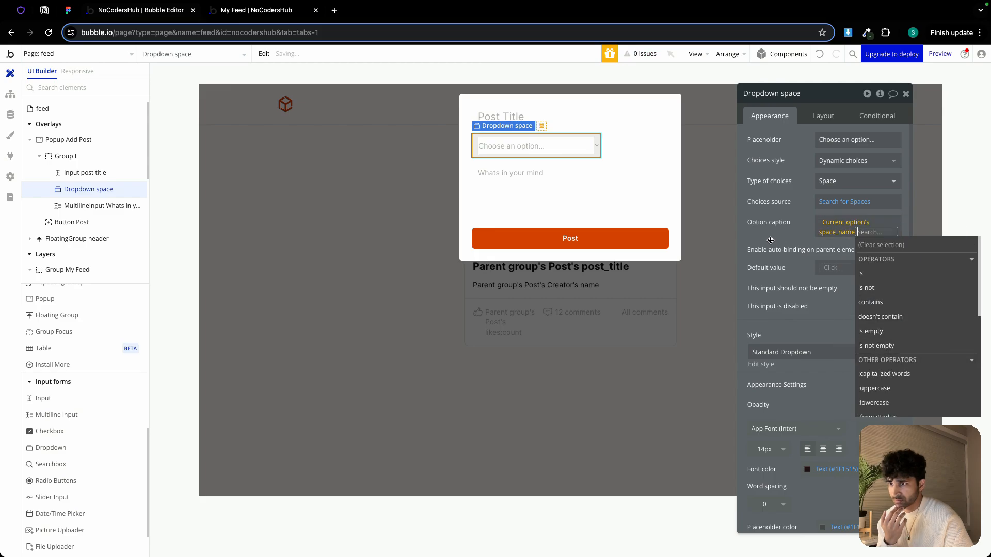
click(768, 237)
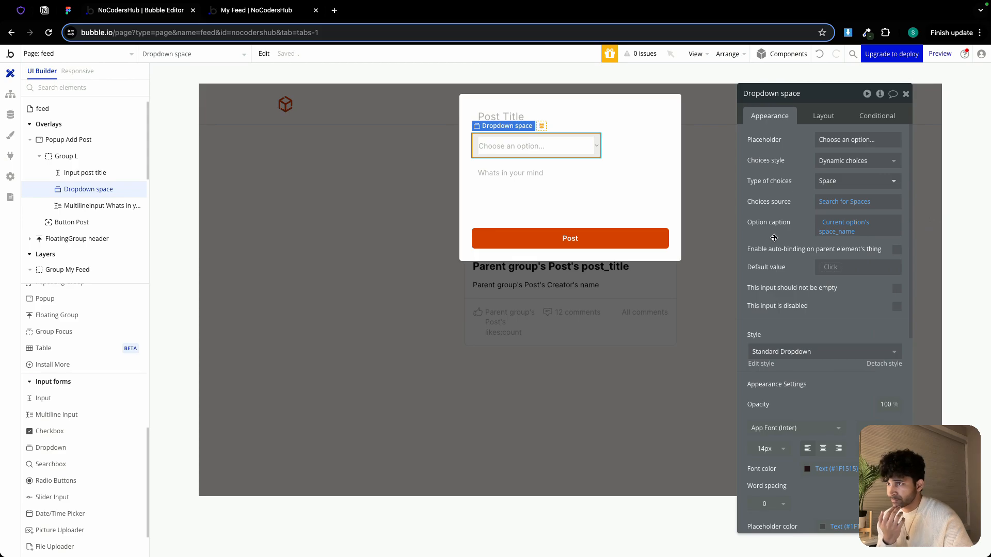
Make the dropdown's width flexible with a minimum width of 0 and set its height to 40 px
click(824, 116)
click(897, 240)
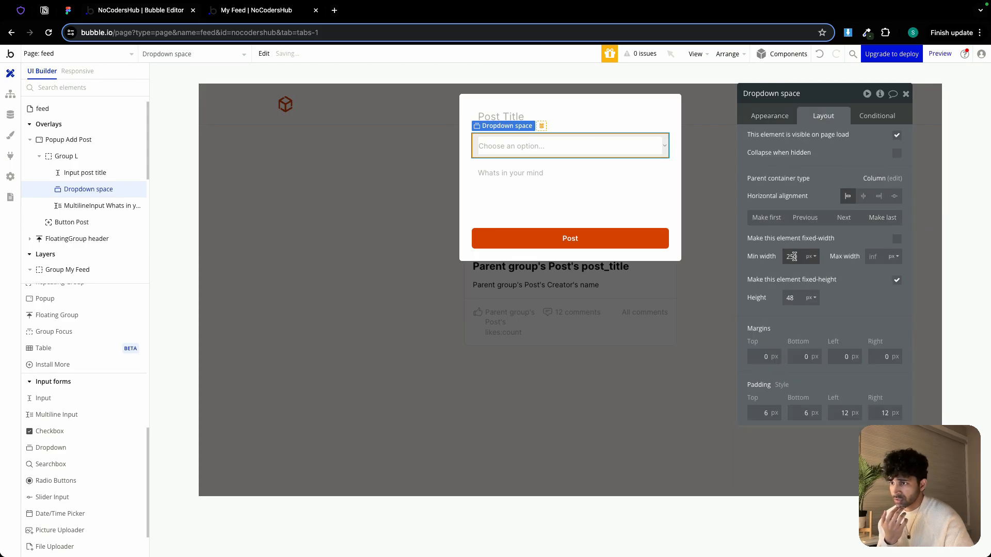
click(793, 256)
click(797, 298)
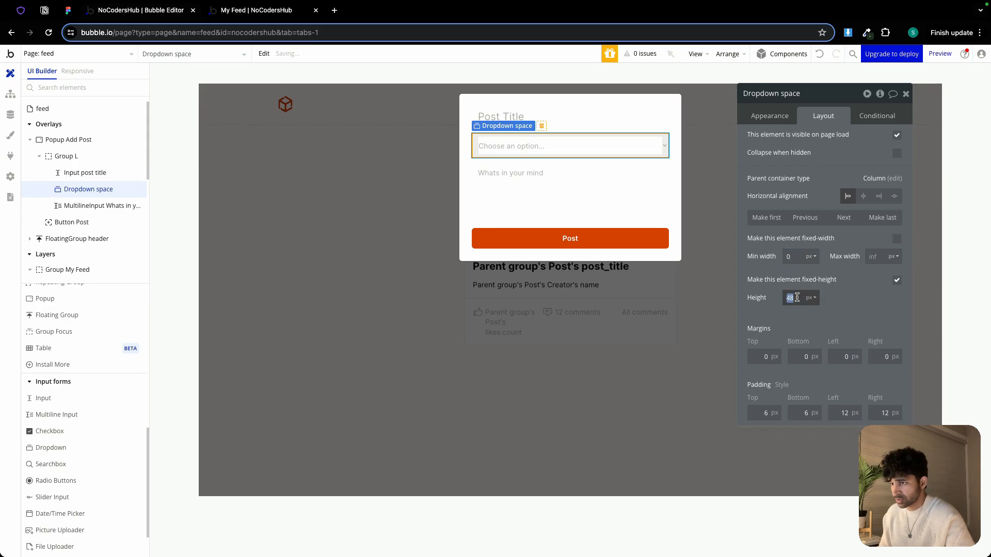
text(40)
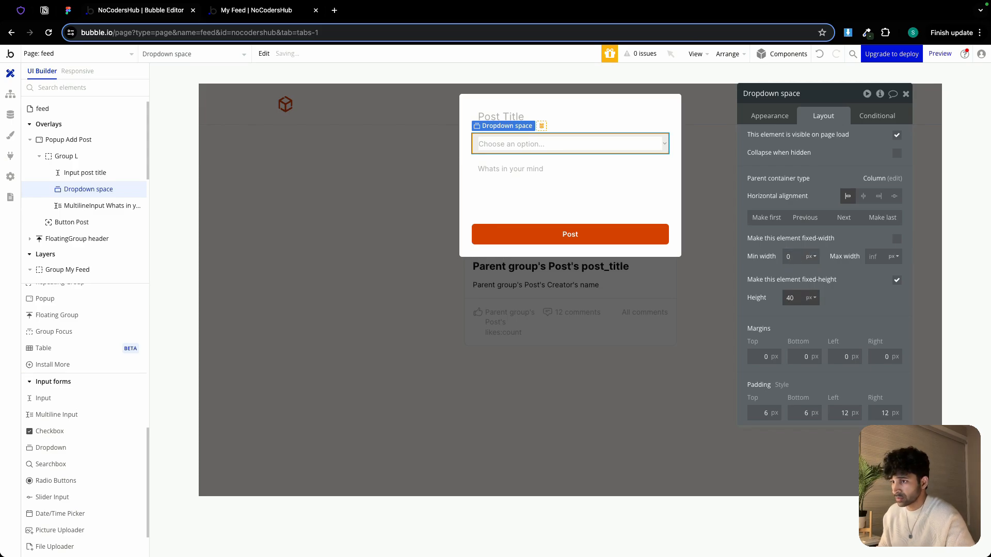
Move the dropdown to the last position in the group, below the multiline input
click(670, 190)
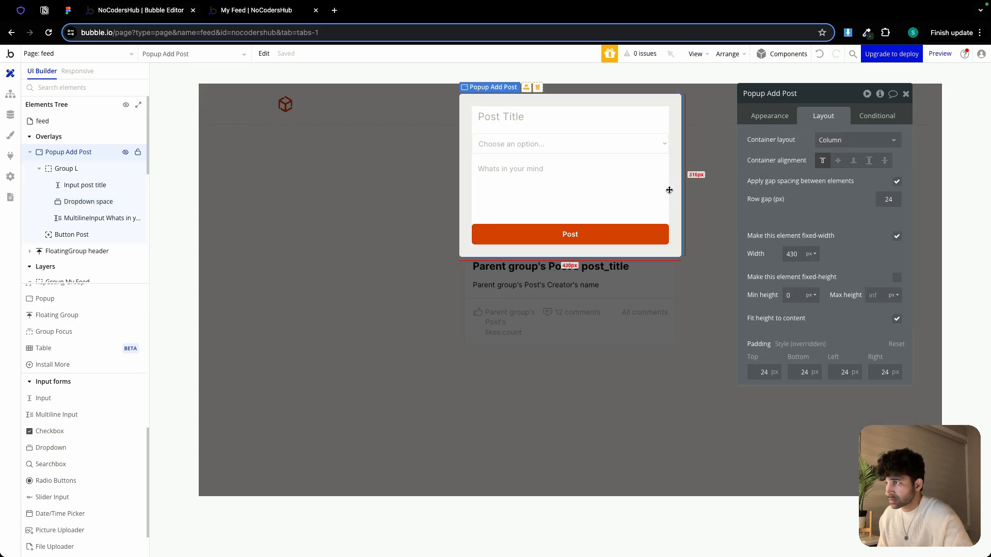
click(640, 146)
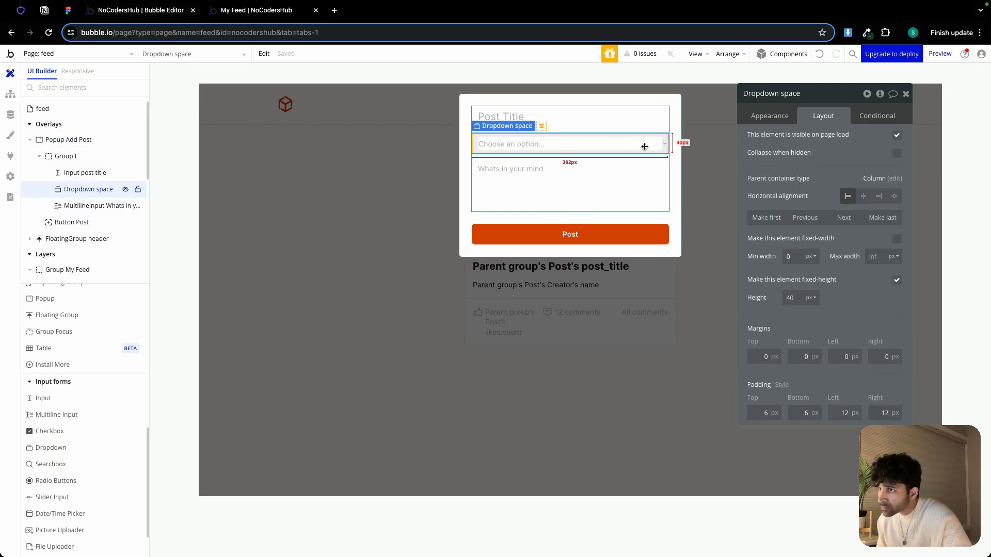
click(774, 115)
scroll(839, 265, down, 5)
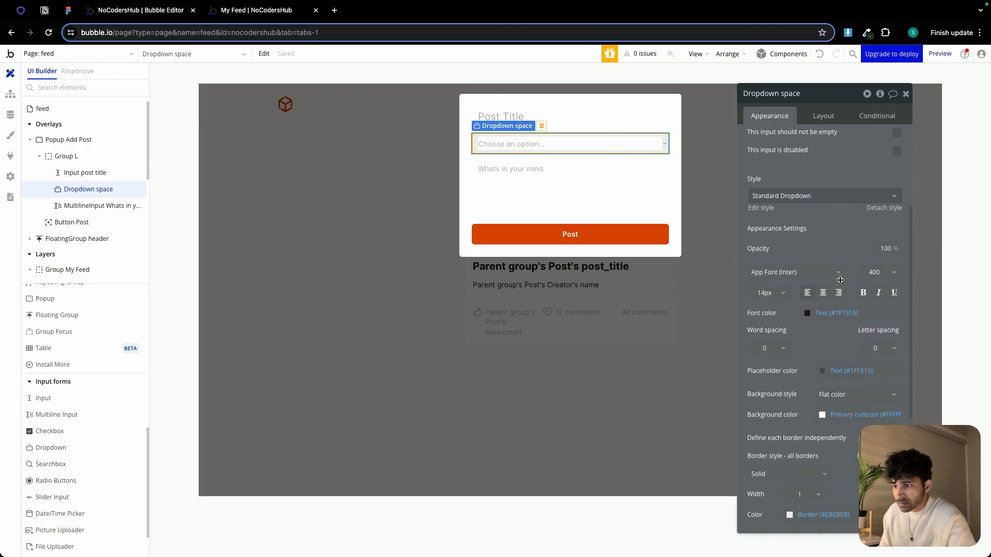
scroll(841, 217, up, 5)
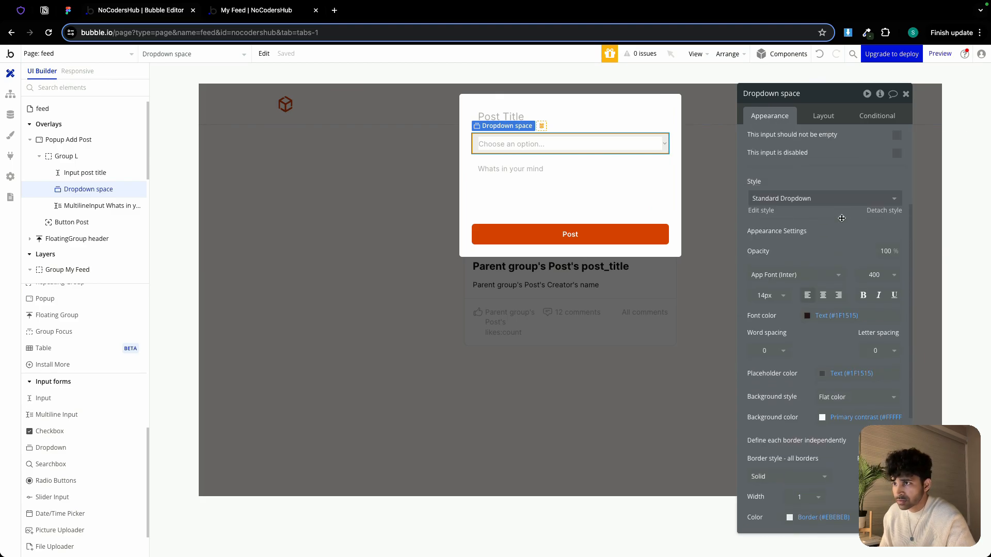
scroll(856, 275, down, 4)
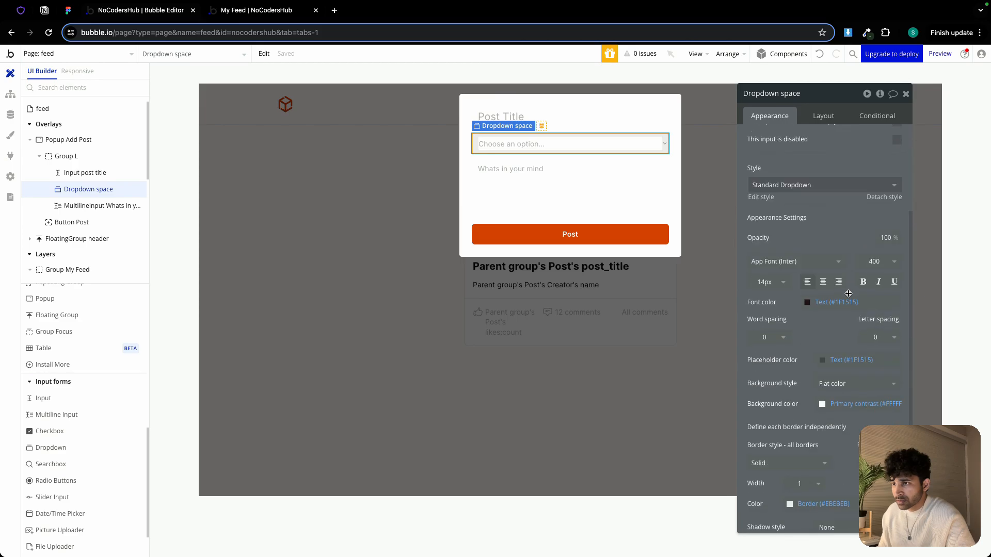
click(821, 117)
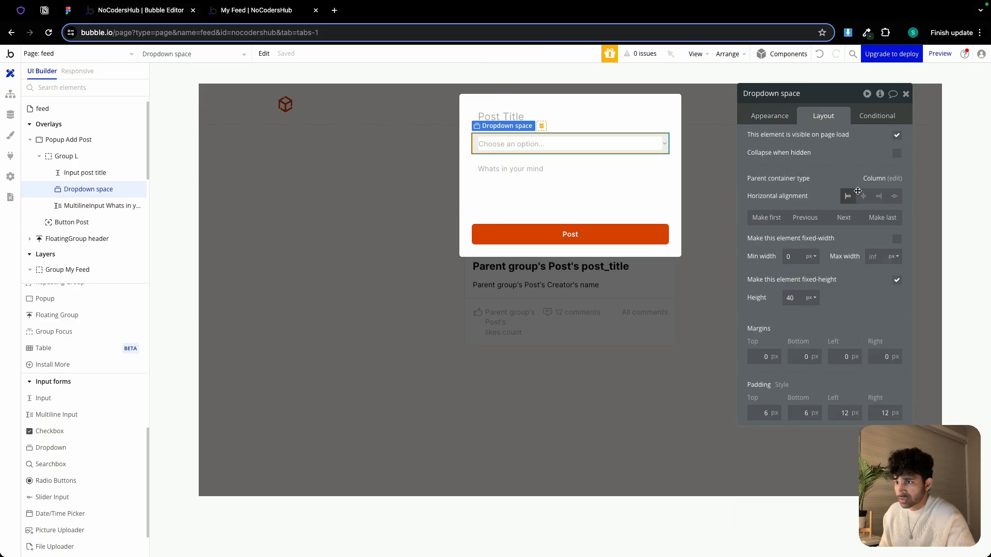
click(884, 223)
click(342, 258)
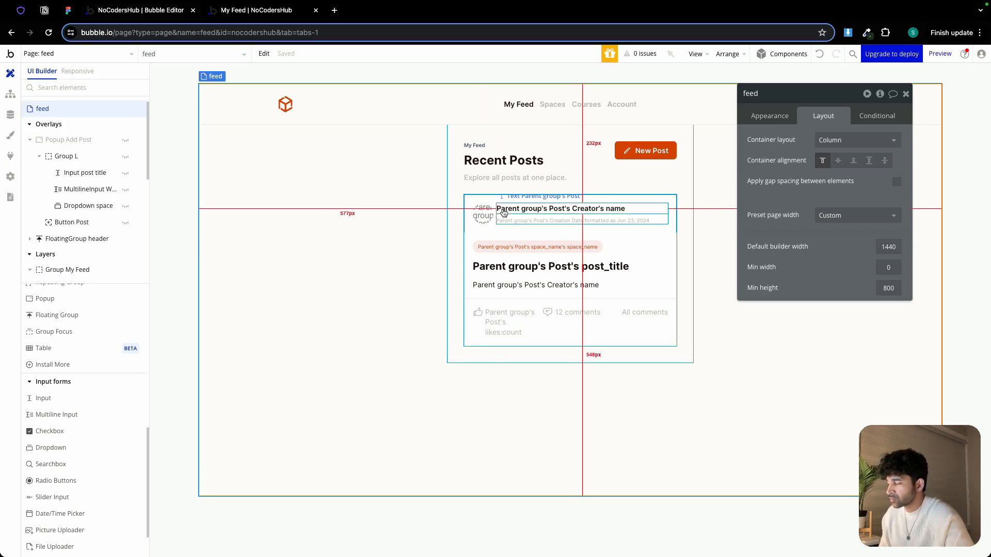
Show the Add Post popup again and set its background color to Background (#FFFDF9)
scroll(88, 230, down, 2)
scroll(89, 232, up, 3)
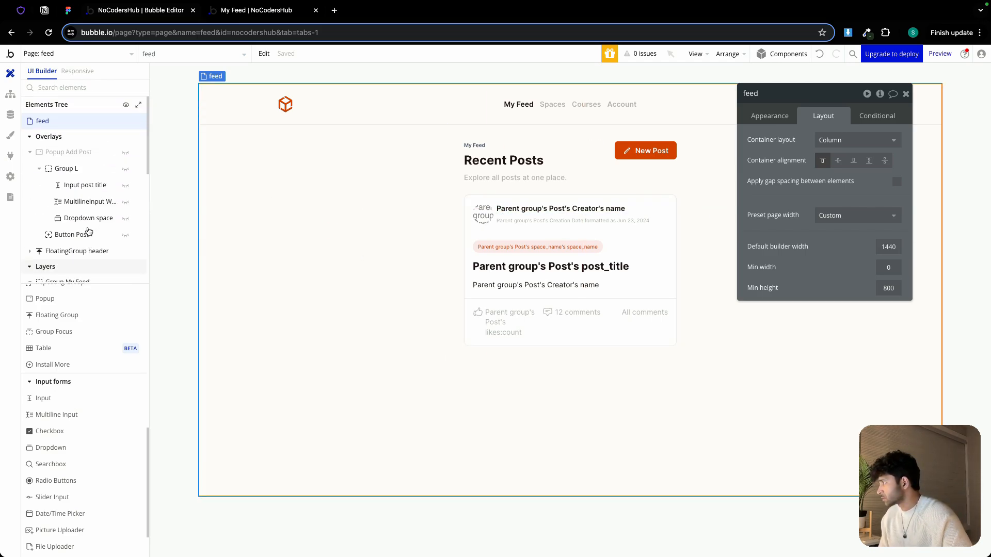
mouse_move(34, 164)
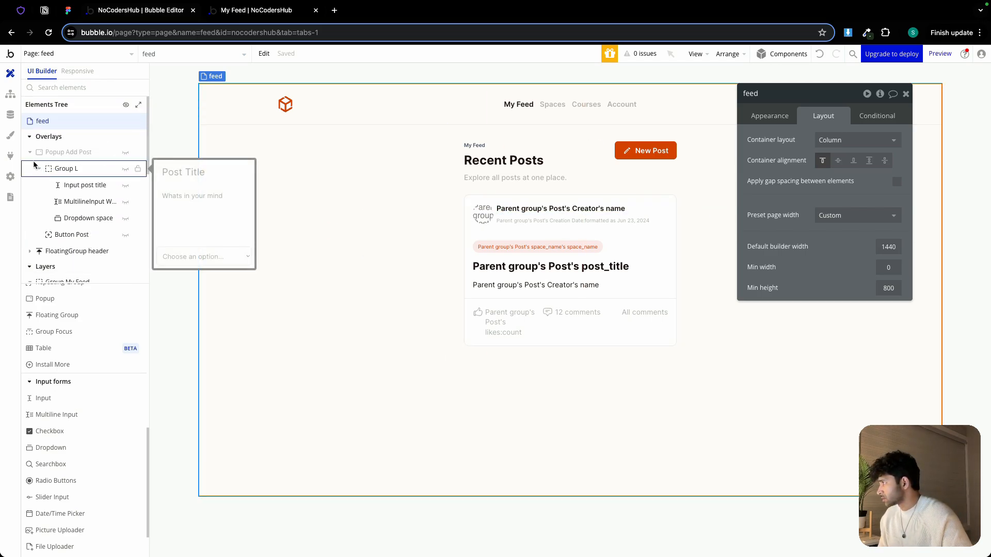
click(126, 153)
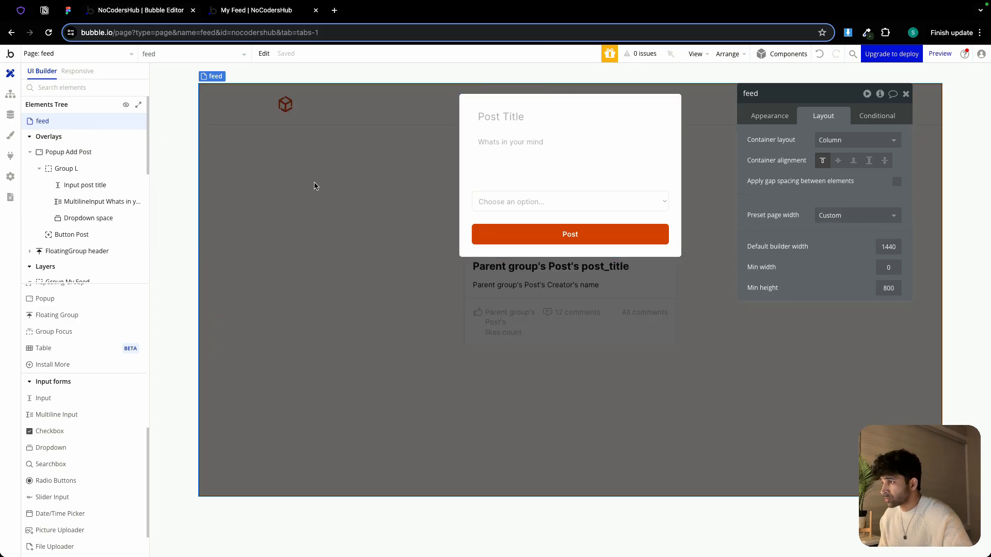
click(521, 209)
click(679, 223)
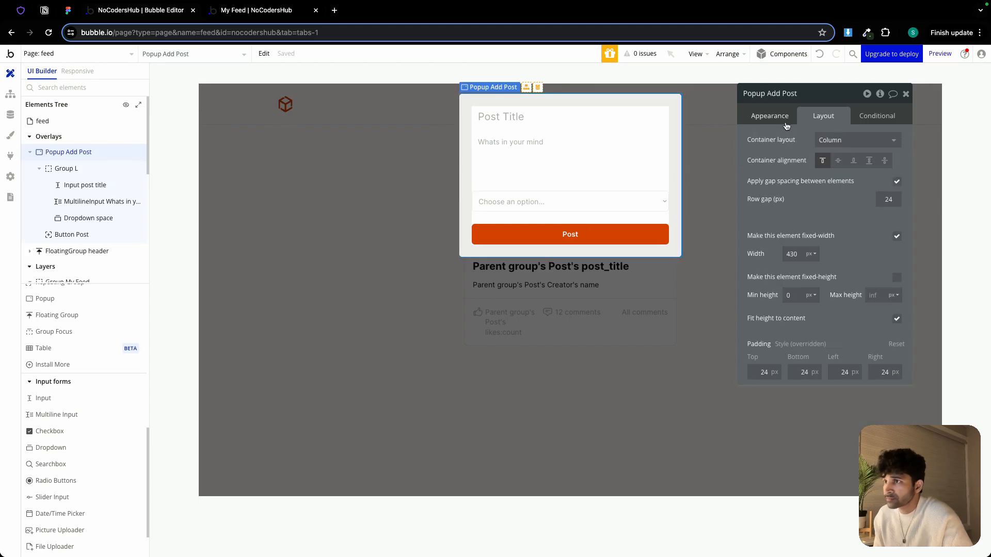
click(770, 116)
scroll(845, 318, down, 1)
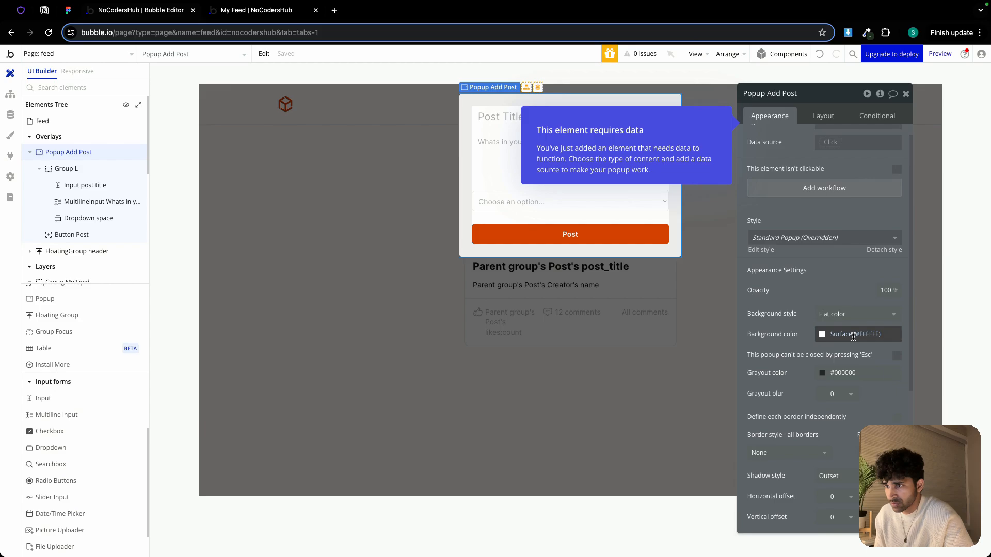
click(855, 334)
click(871, 473)
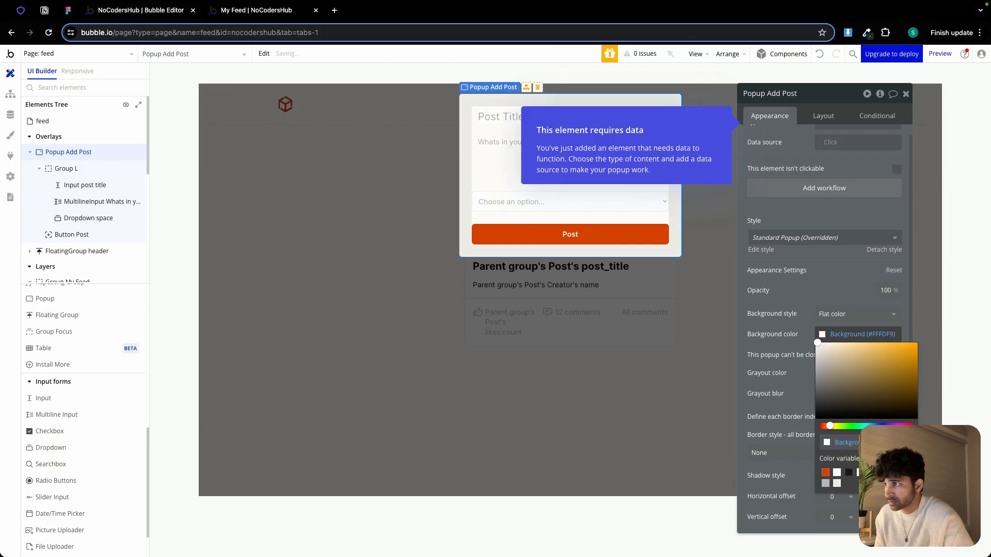
click(661, 274)
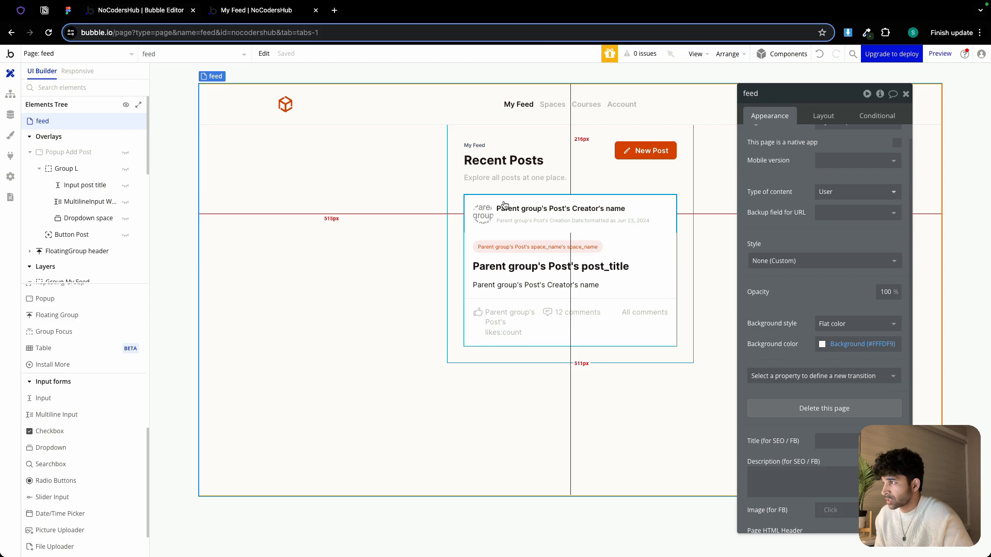
On the dashboard-admin page, set the Add Space popup's background color to Background (#FFFDF9)
click(72, 55)
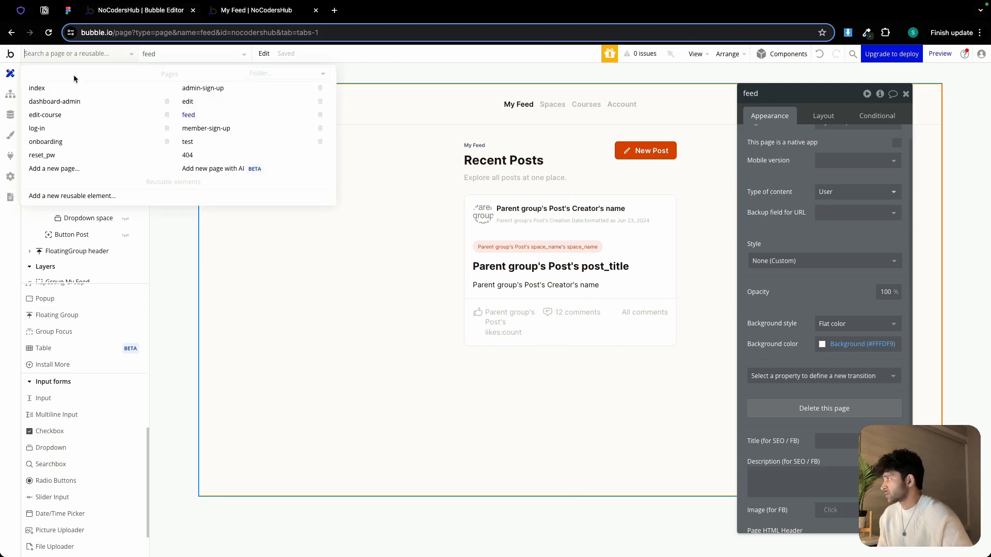
click(71, 102)
click(127, 171)
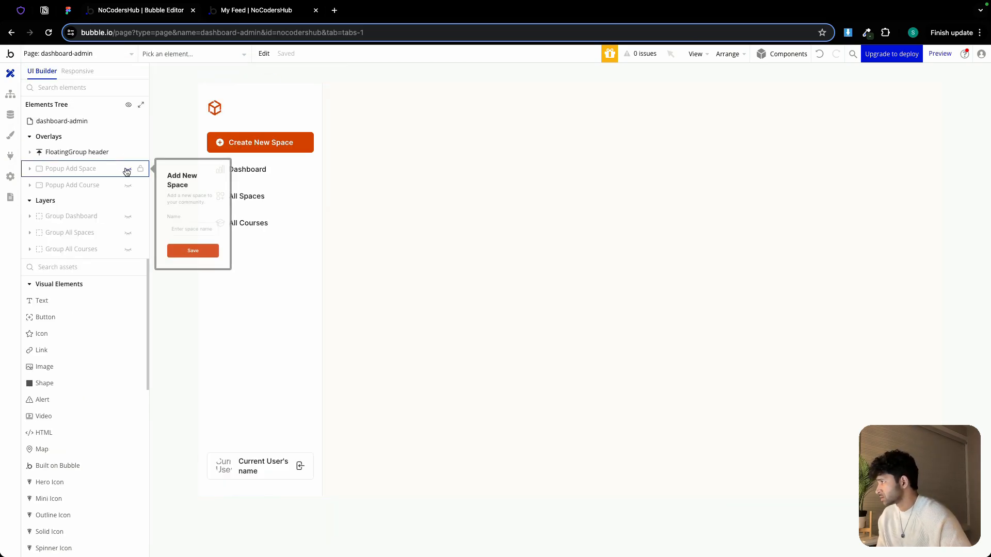
click(127, 171)
double_click(464, 187)
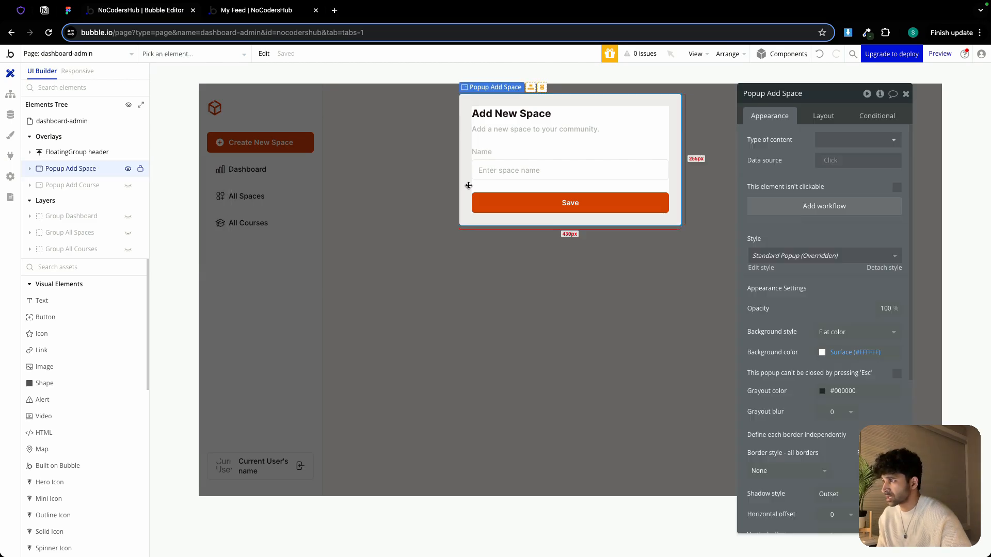
click(855, 352)
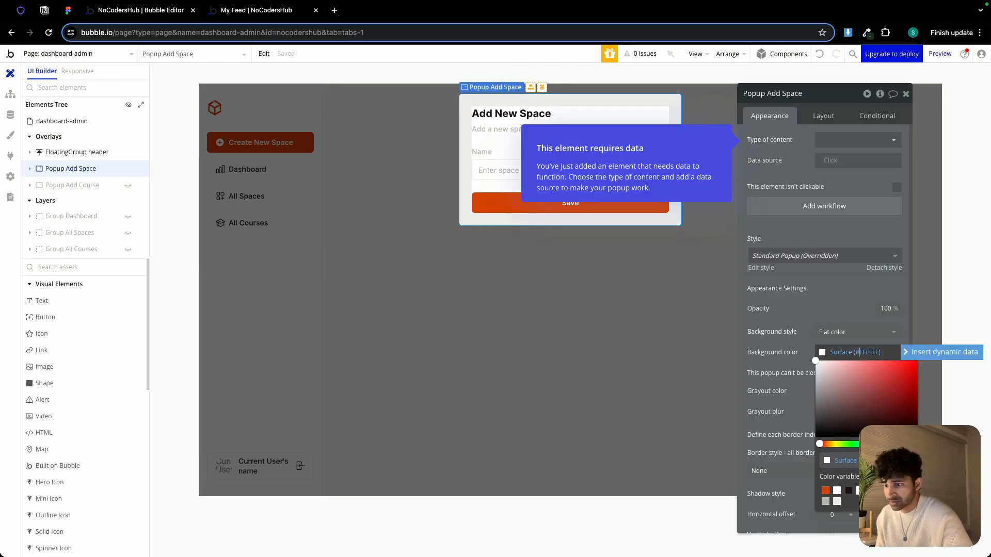
click(871, 491)
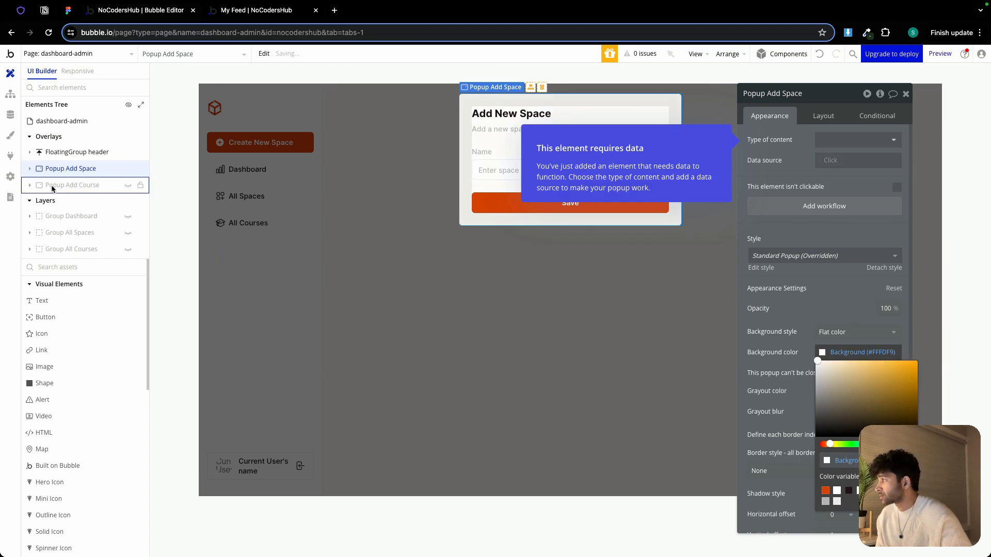
Show the Add Course popup instead and set its background color to Background (#FFFDF9)
click(129, 186)
click(128, 168)
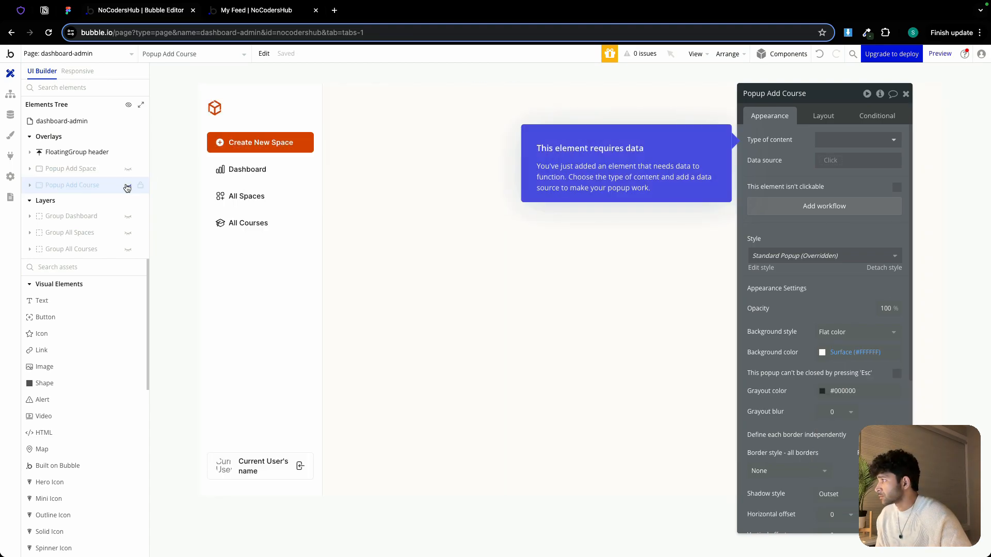
click(128, 186)
click(853, 352)
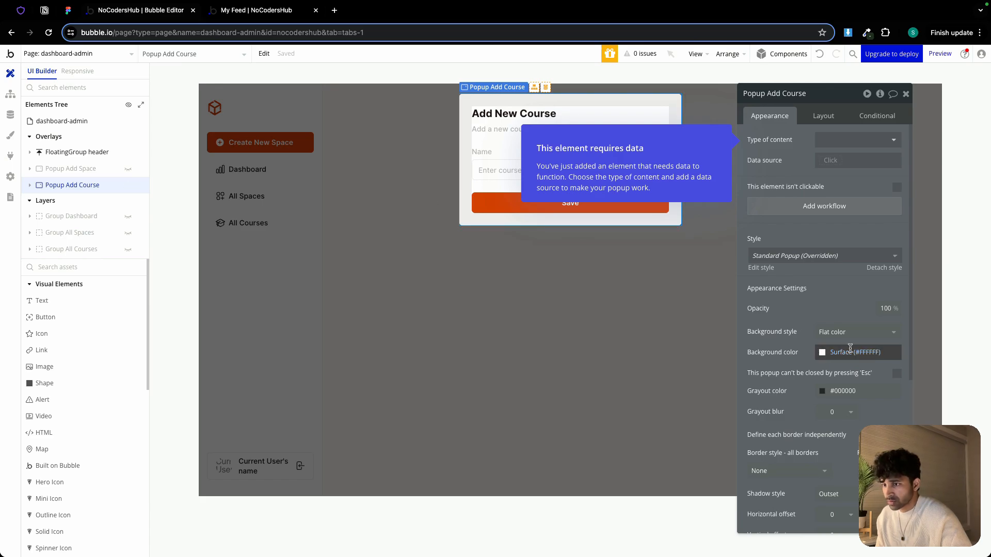
click(871, 491)
click(791, 340)
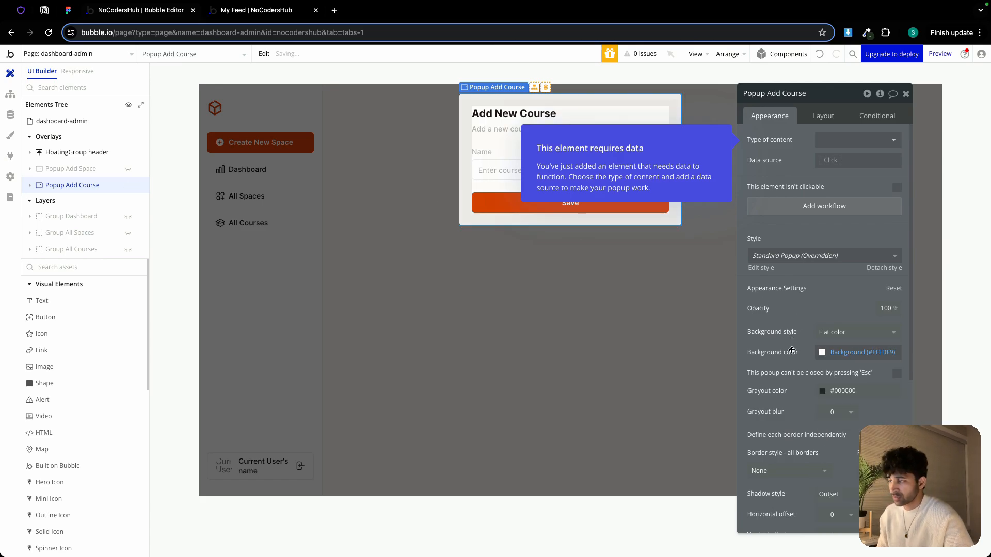
click(524, 285)
Return to the feed page, open the Add Post popup's space dropdown and set its background style to None
click(43, 55)
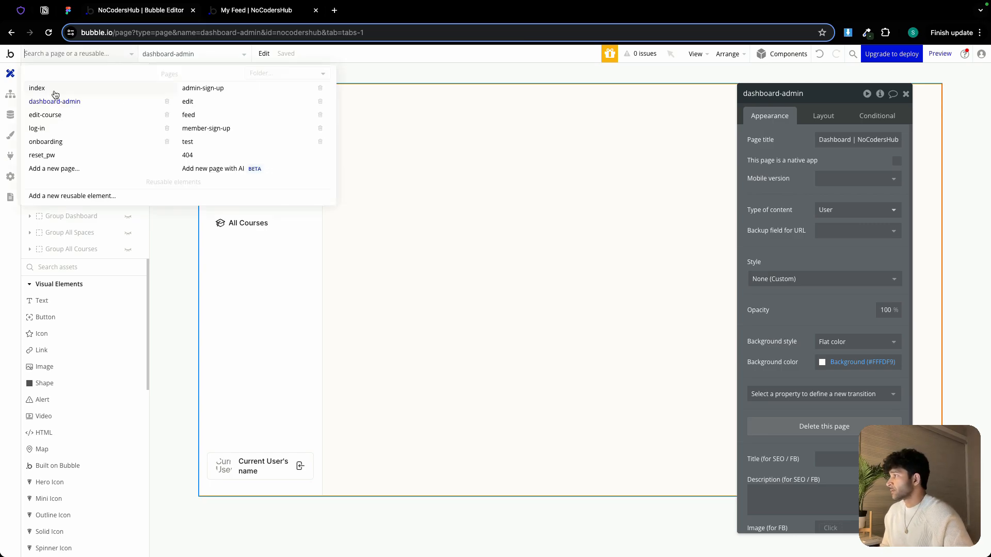
click(194, 116)
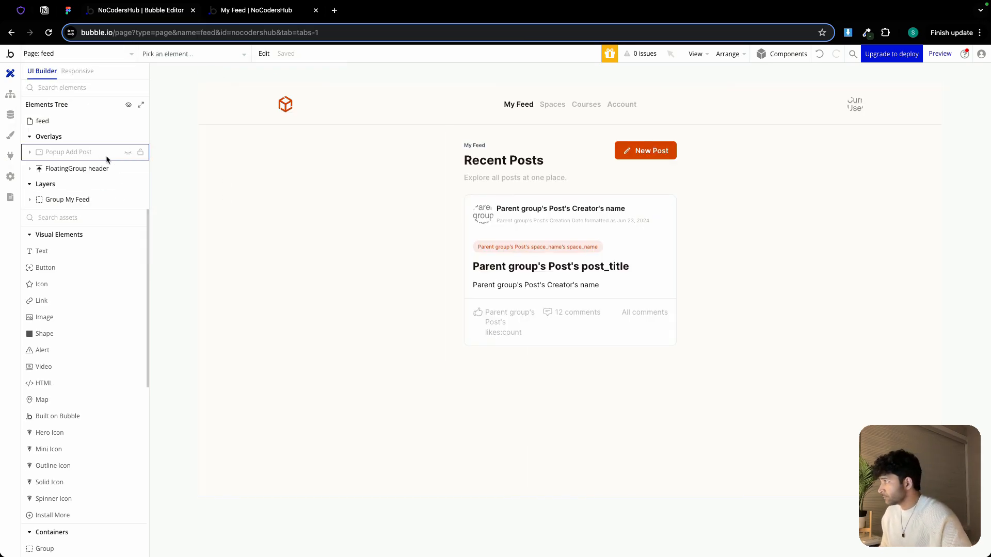
click(128, 152)
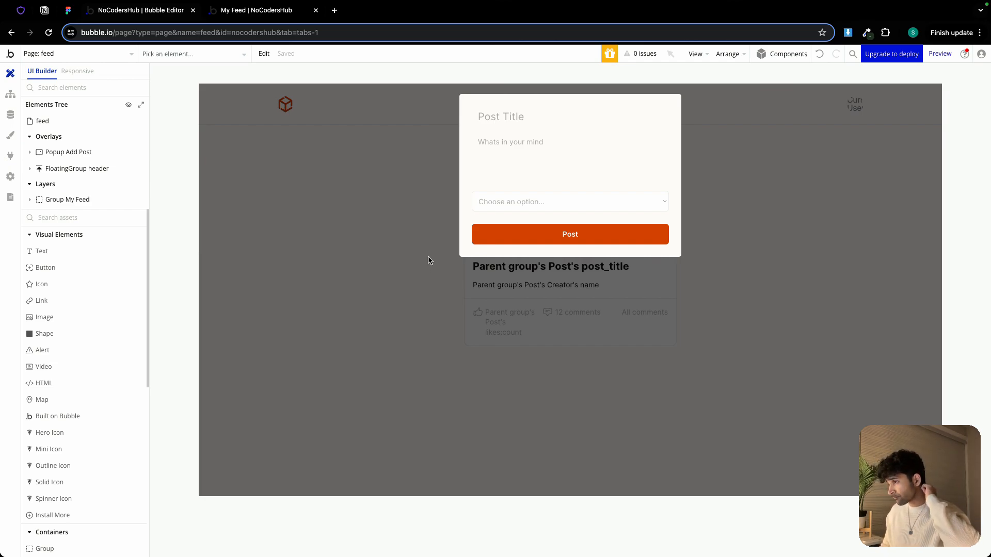
double_click(525, 202)
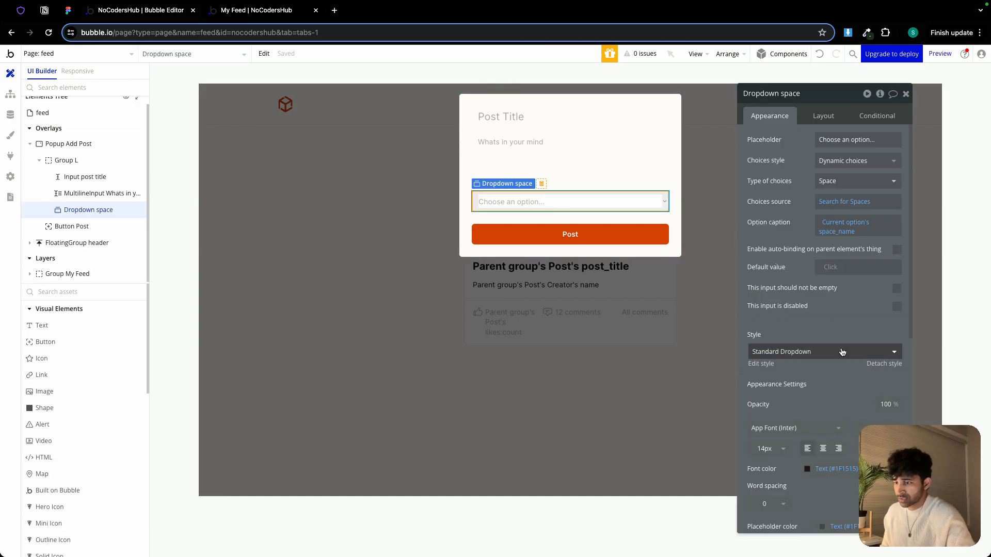
scroll(841, 354, down, 1)
scroll(833, 365, down, 2)
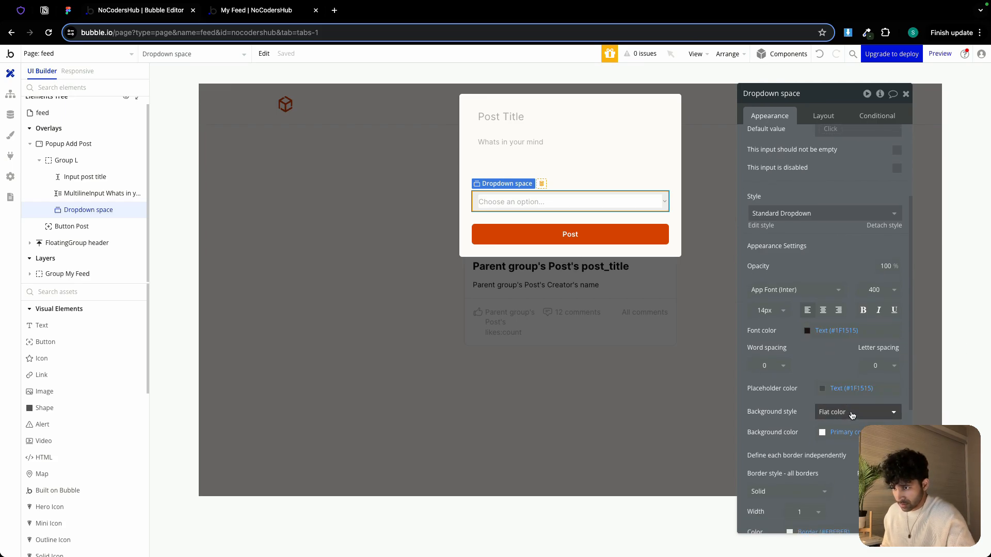
click(843, 420)
click(840, 437)
Set the dropdown's border style to None and its roundness to 0
scroll(839, 437, down, 4)
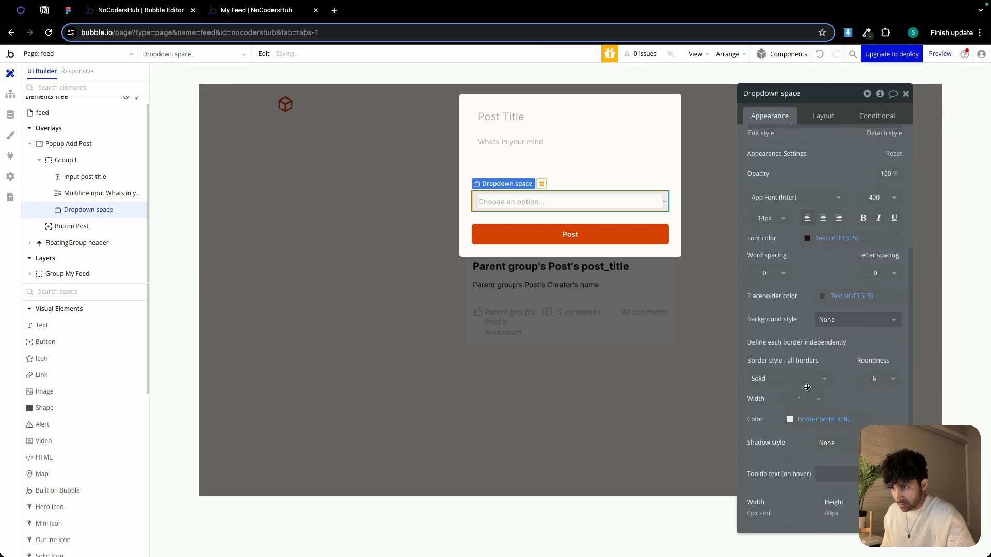
click(790, 379)
click(789, 410)
click(893, 380)
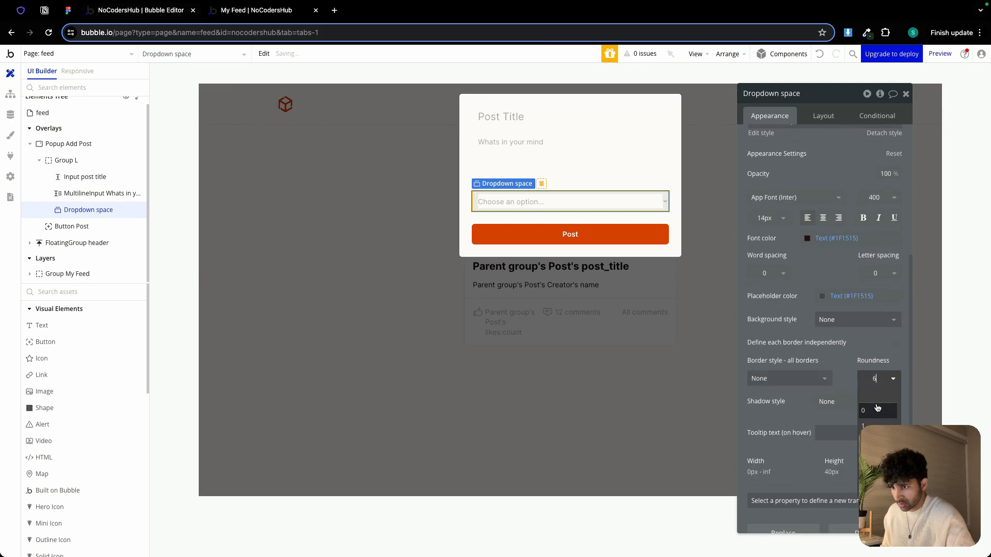
click(877, 408)
Set the space dropdown's placeholder to Select space and mark it as an input that should not be empty
click(824, 117)
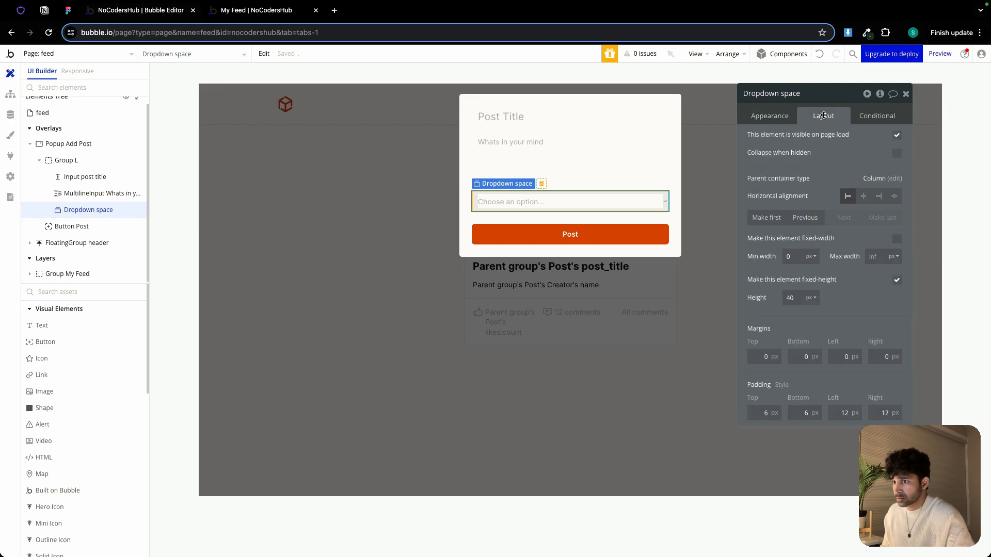
click(651, 248)
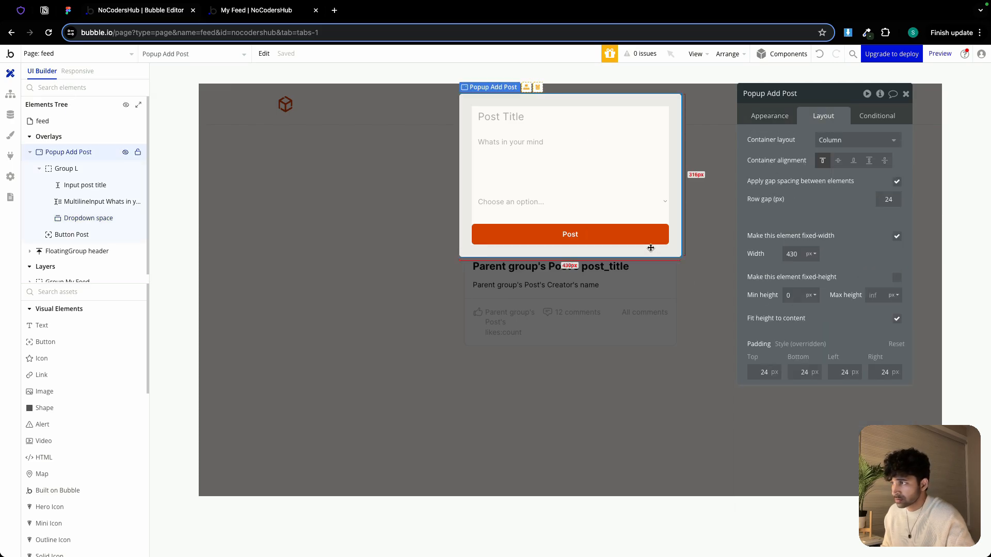
click(593, 201)
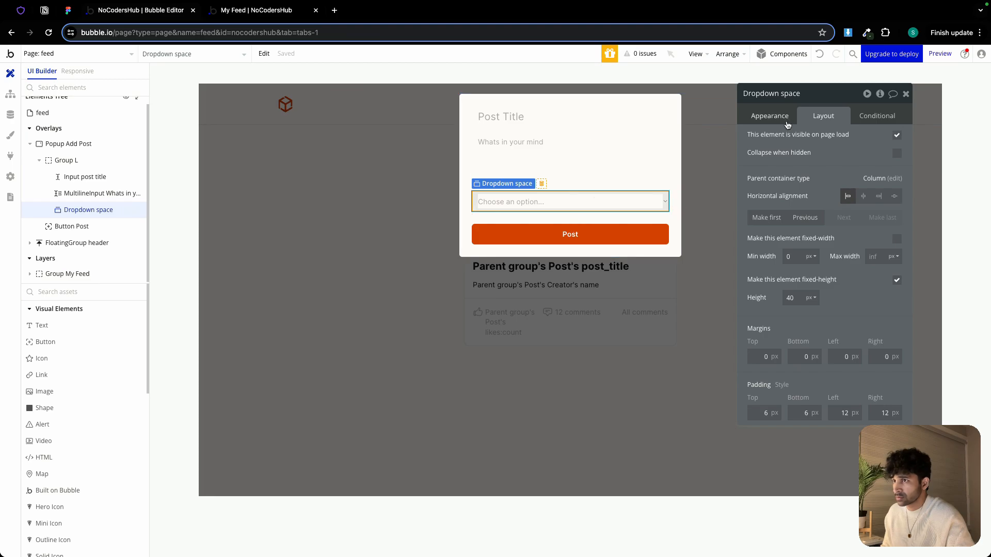
click(772, 117)
click(850, 140)
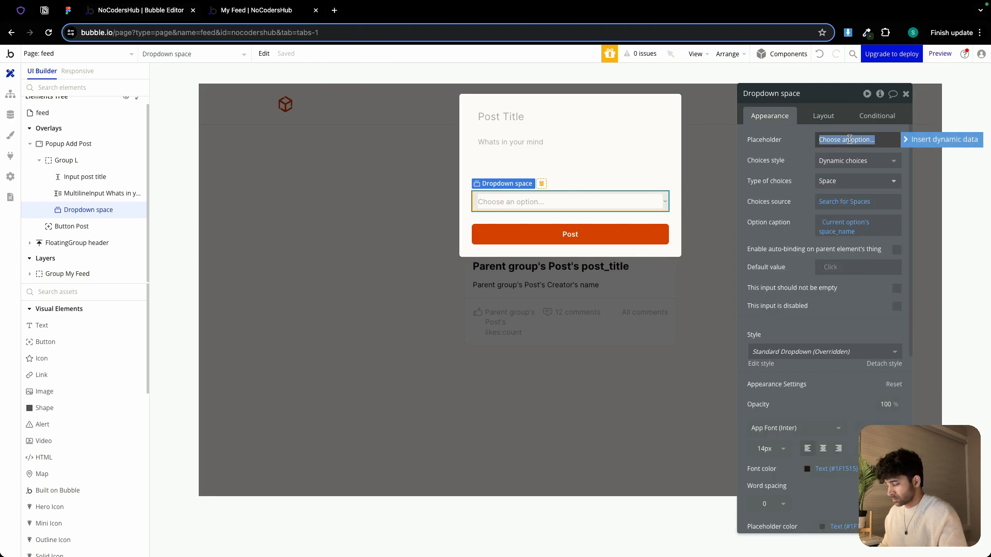
text(Select space)
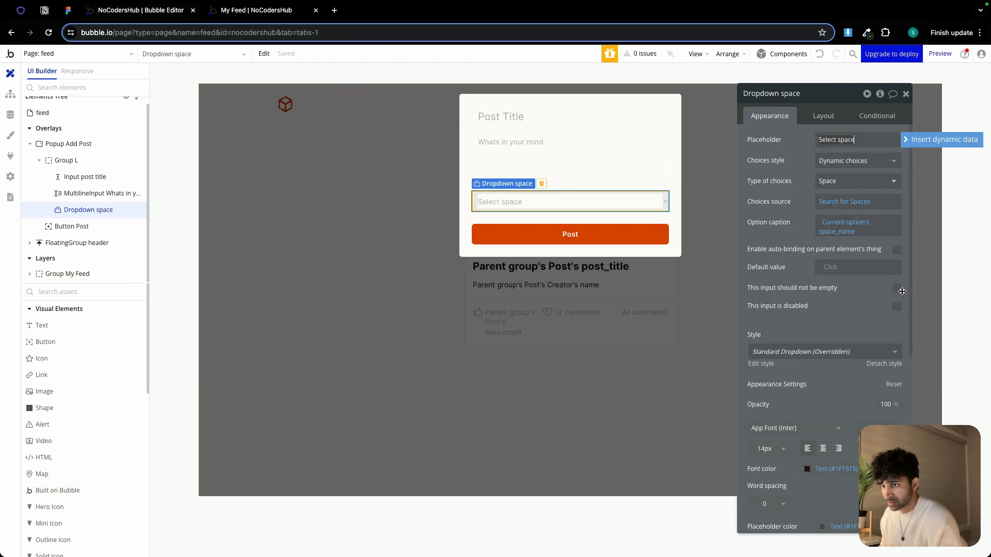
click(897, 289)
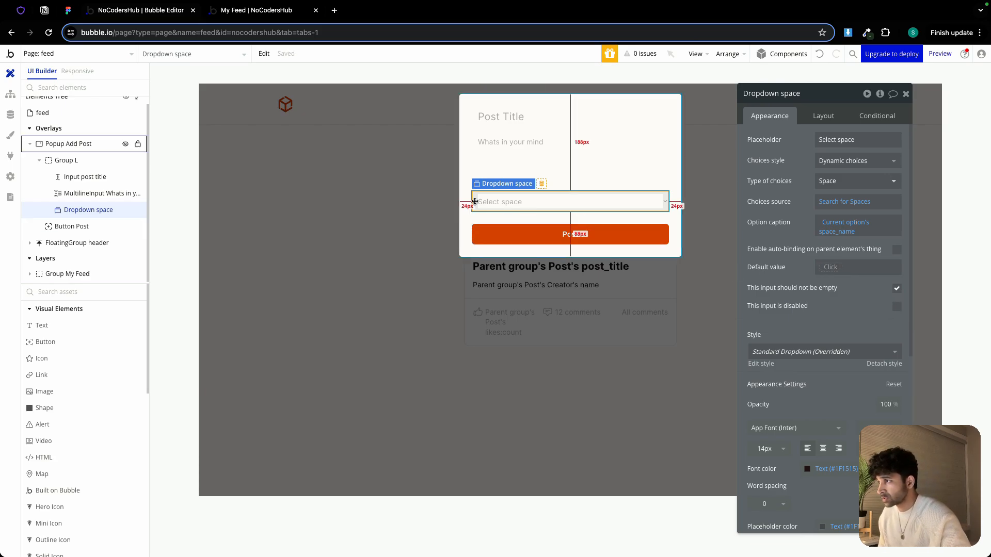
Make the multiline content input and the post title input required so they should not be empty
click(495, 144)
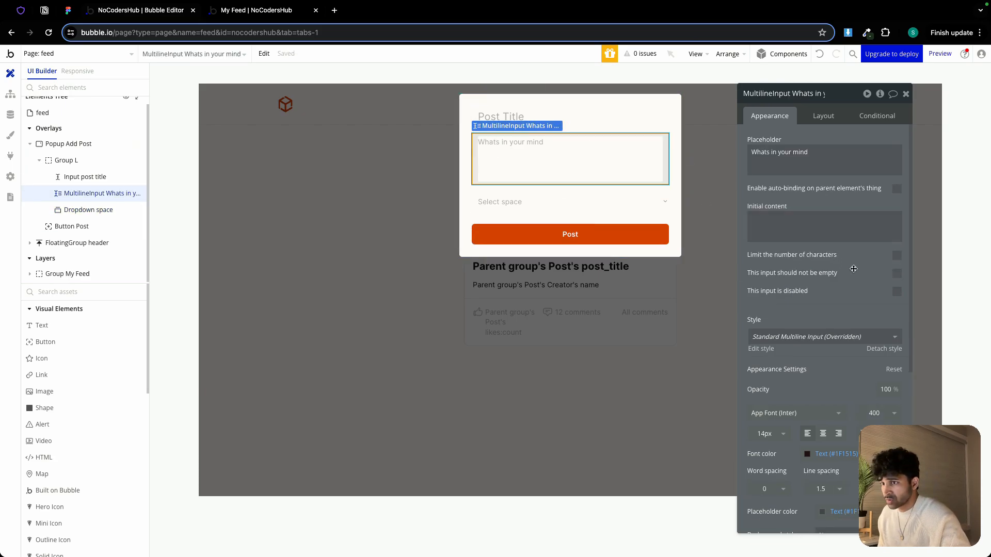
click(896, 273)
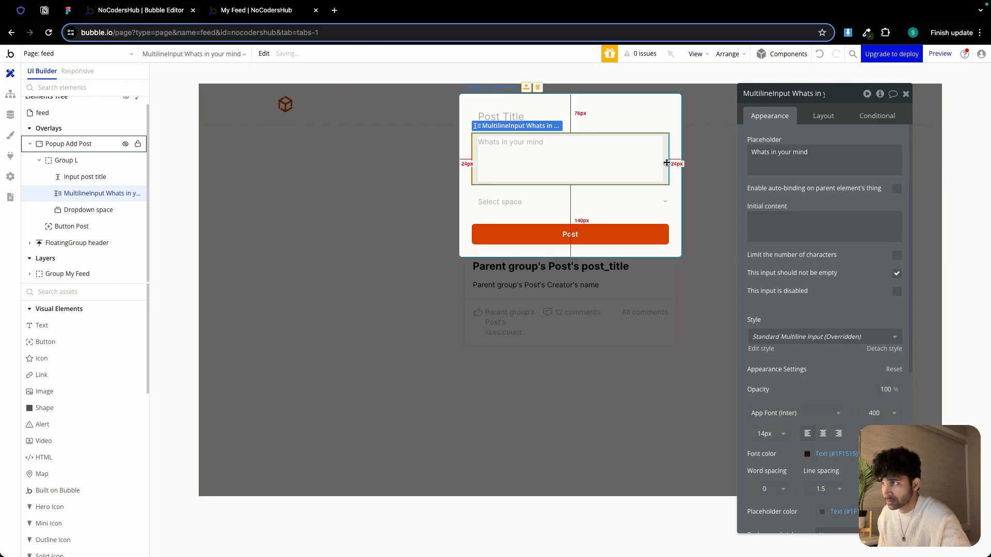
click(619, 119)
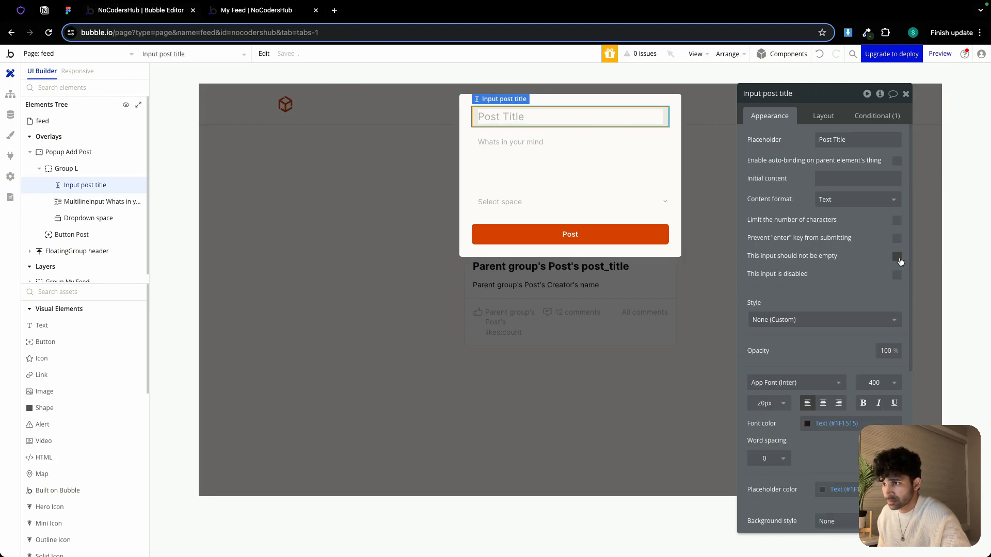
click(899, 259)
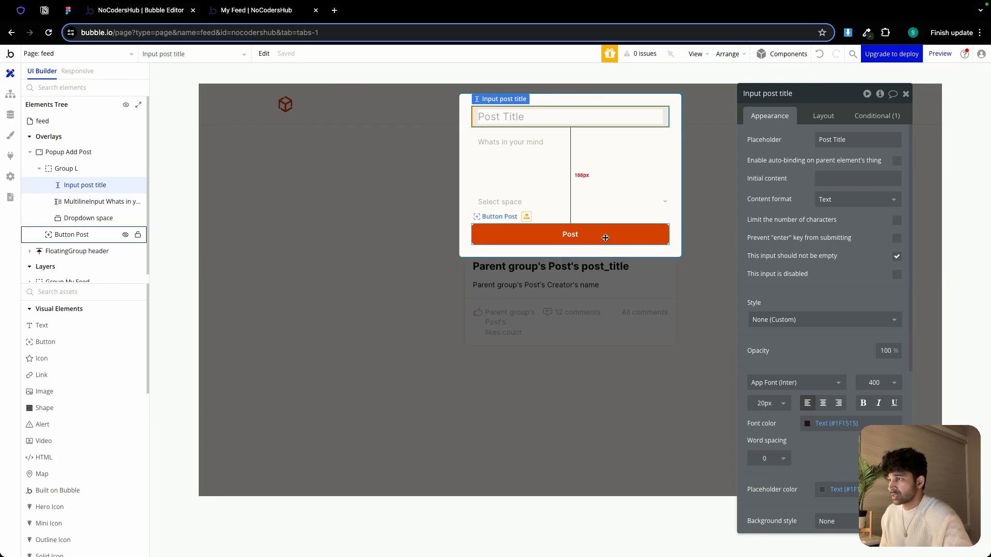
Start a workflow for the Post button with a Create a new thing action of type Post
click(602, 235)
click(800, 221)
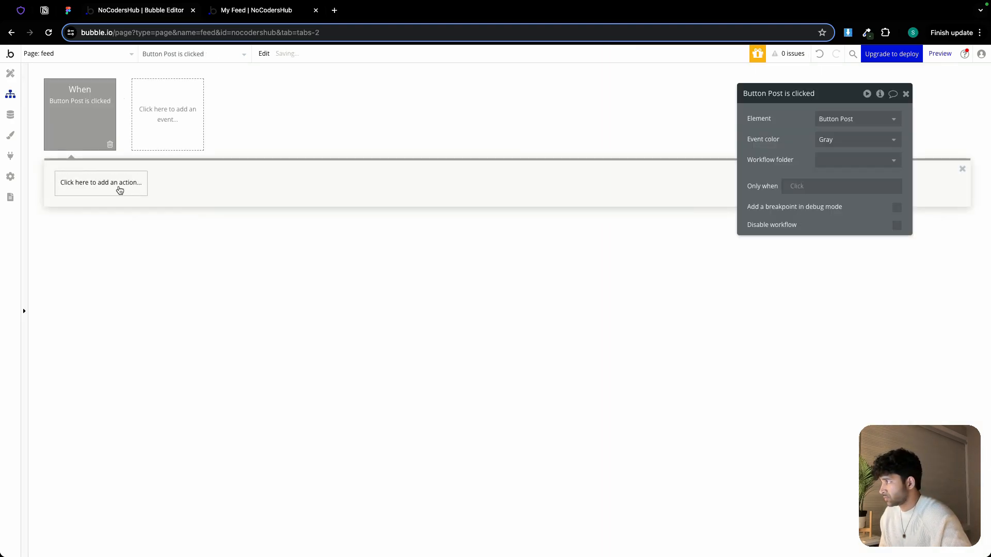
click(114, 186)
mouse_move(109, 258)
click(164, 223)
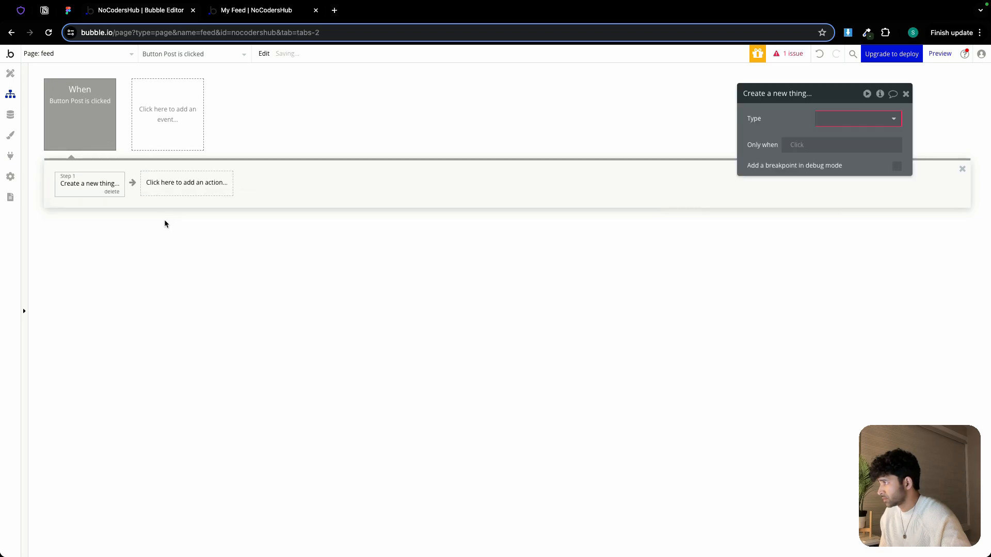
click(821, 125)
click(826, 159)
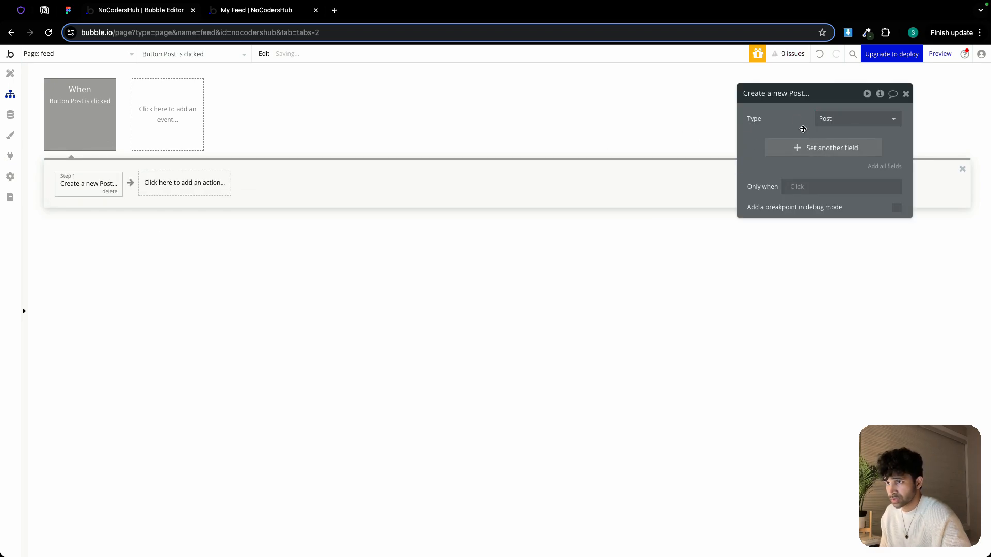
Add all of Post's fields to the action and remove the likes field
click(875, 167)
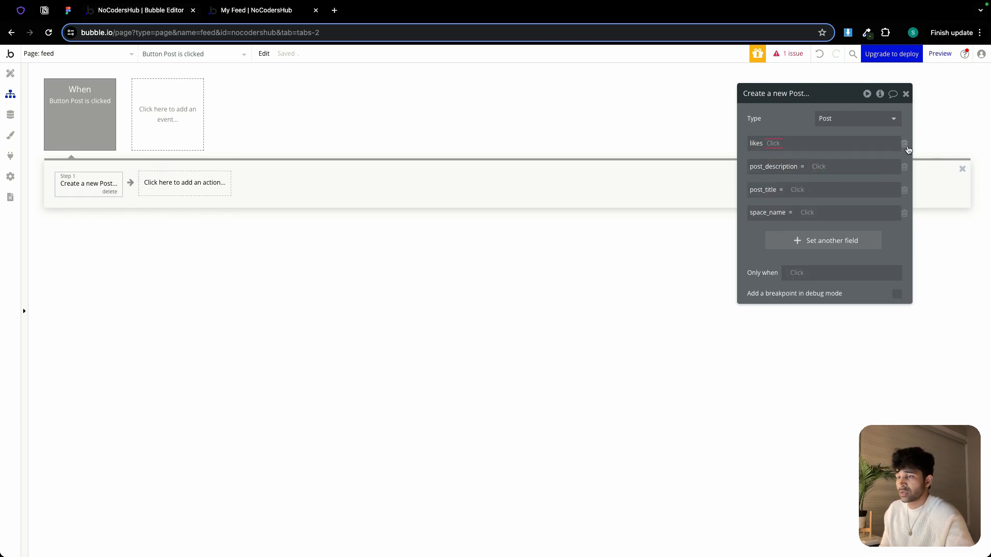
click(905, 144)
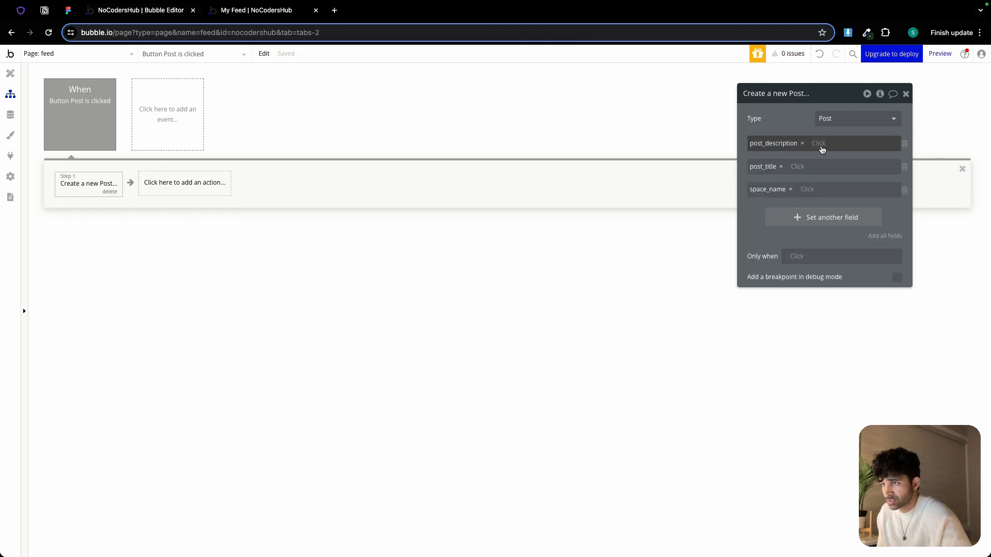
Set post_description to the MultilineInput Whats in your mind's value
click(822, 145)
text(mul)
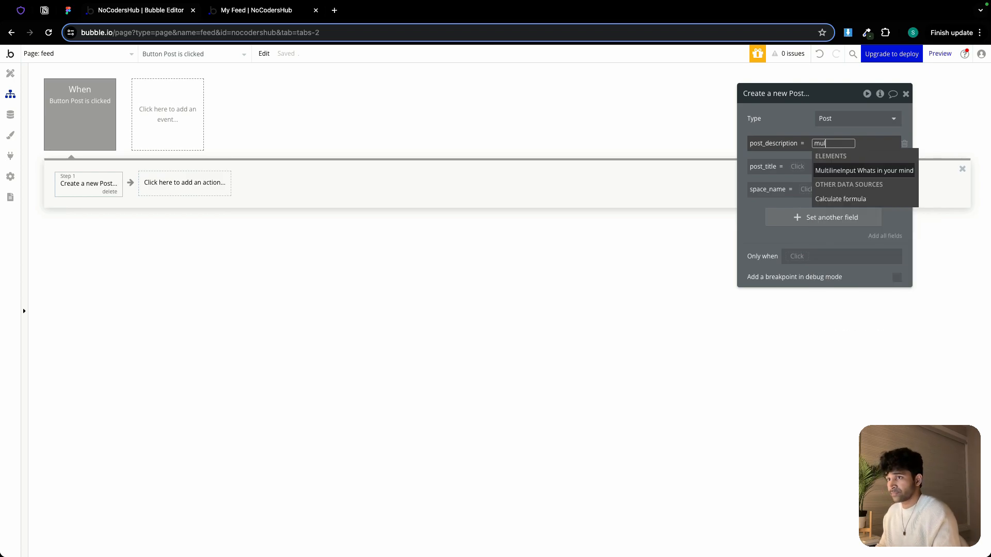
click(861, 172)
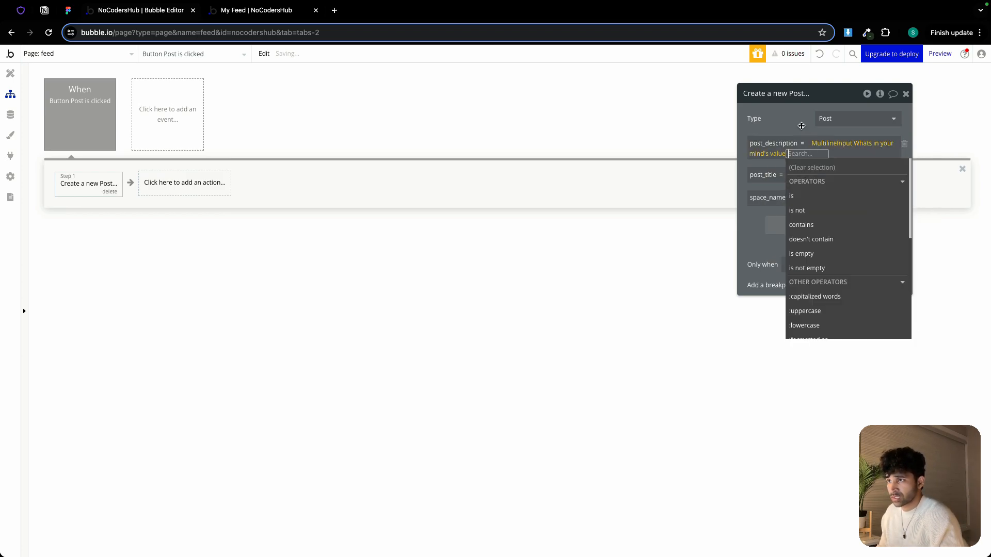
click(829, 179)
Set post_title to the Input post title's value
click(798, 175)
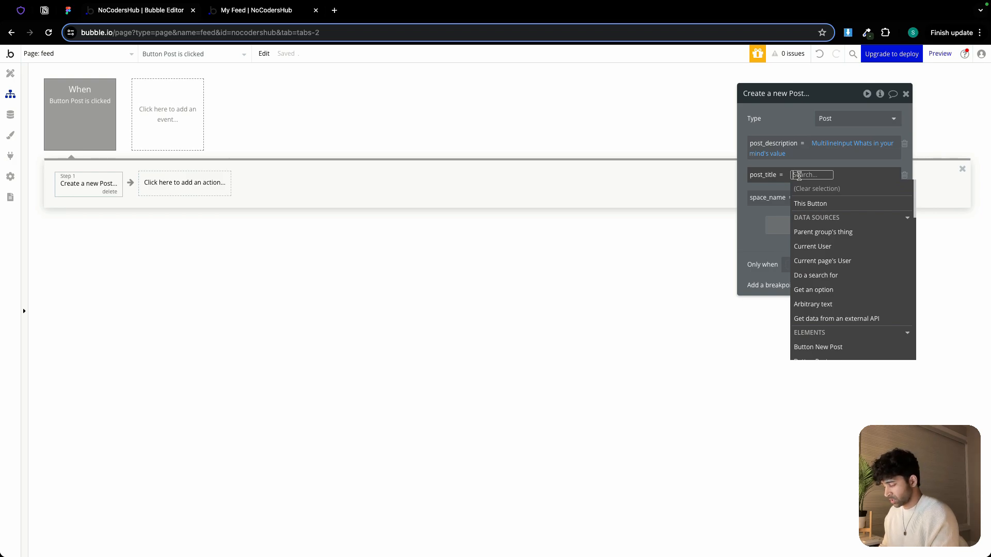
text(post)
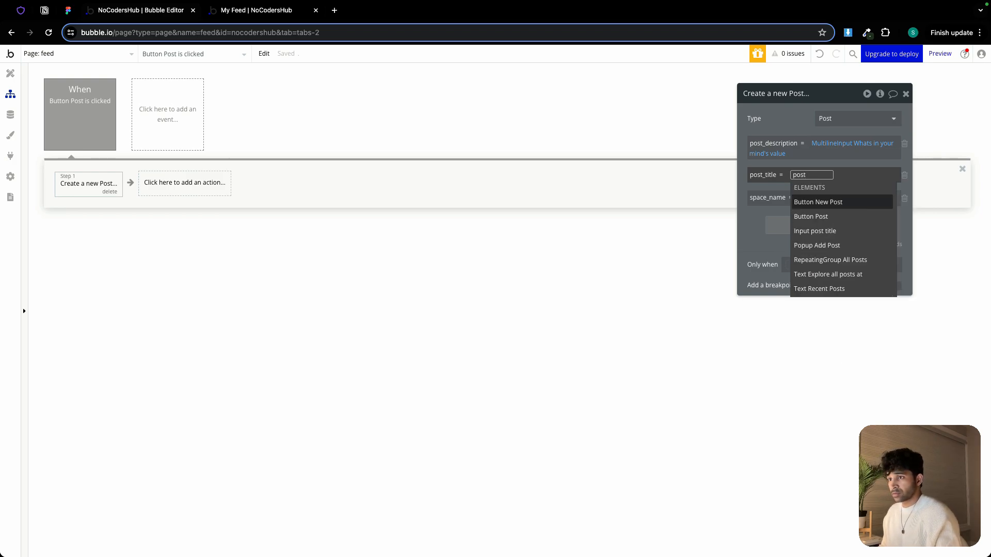
click(814, 231)
click(839, 188)
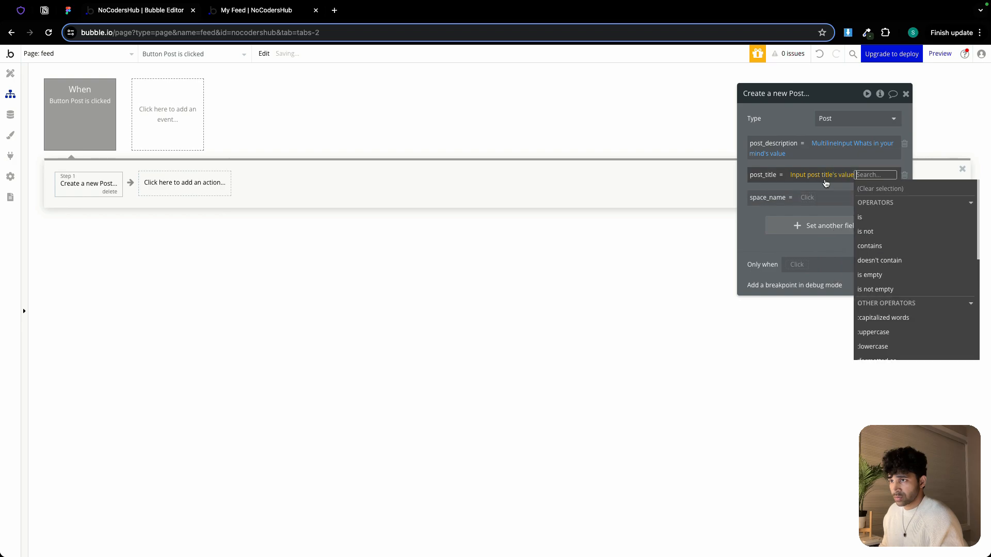
Set the space_name field to the Dropdown space's value
click(824, 175)
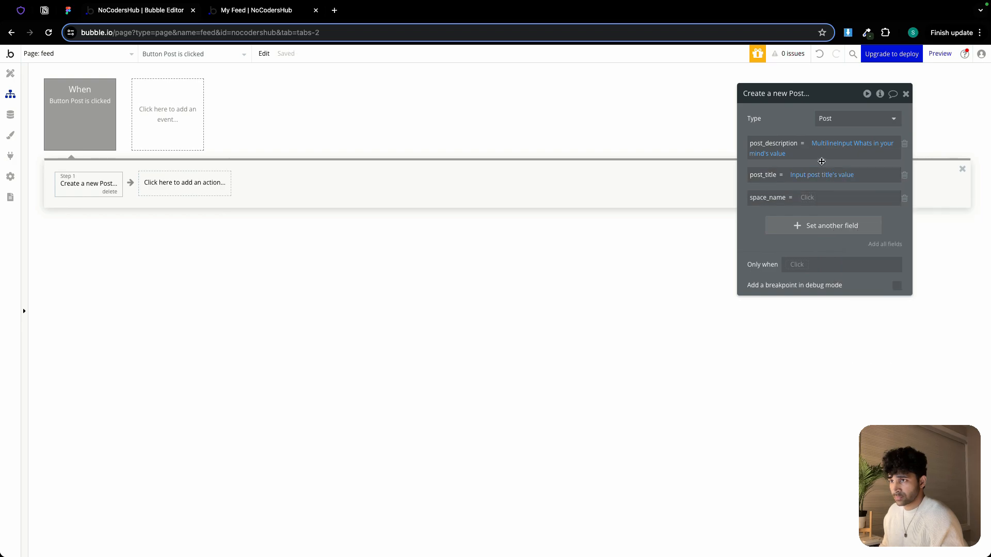
click(807, 198)
text(drop)
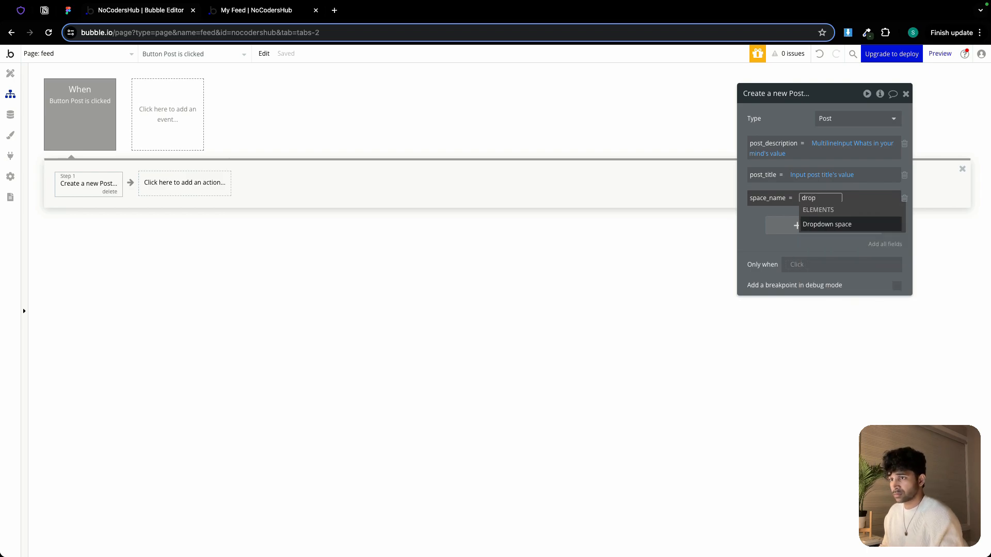
click(832, 224)
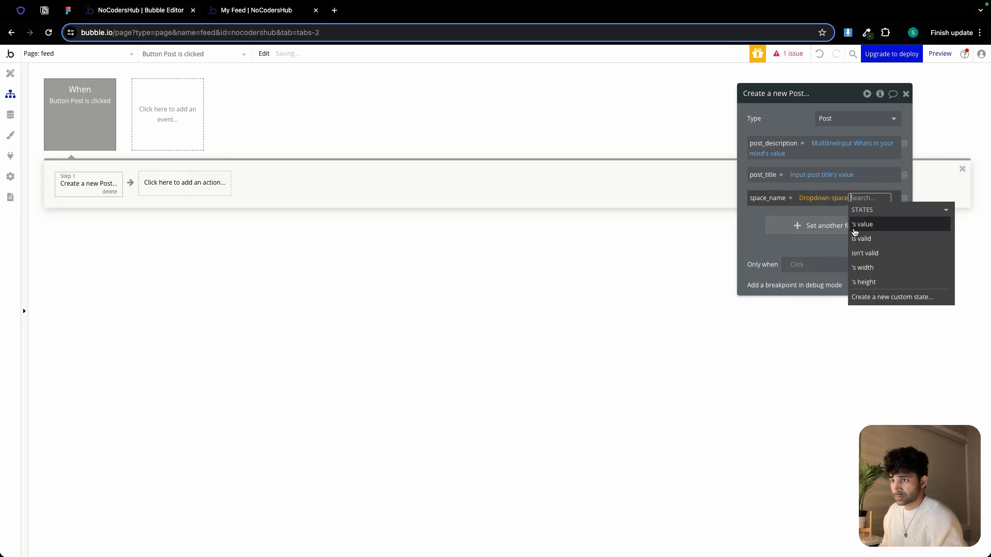
click(859, 228)
click(795, 123)
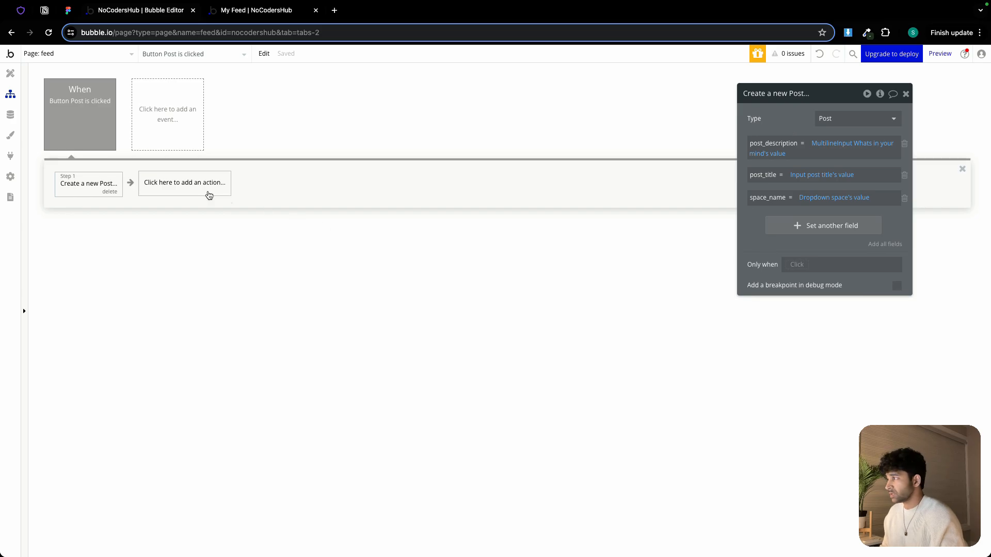
Add a Reset relevant inputs action as the workflow's second step
click(191, 192)
mouse_move(185, 351)
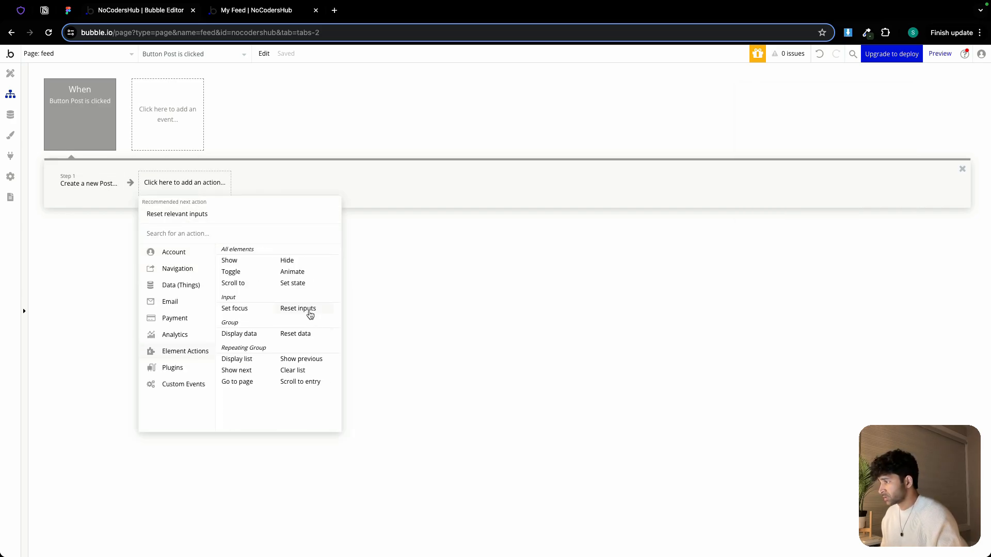
click(309, 312)
Add a third step that hides the Popup Add Post element
click(253, 186)
mouse_move(274, 325)
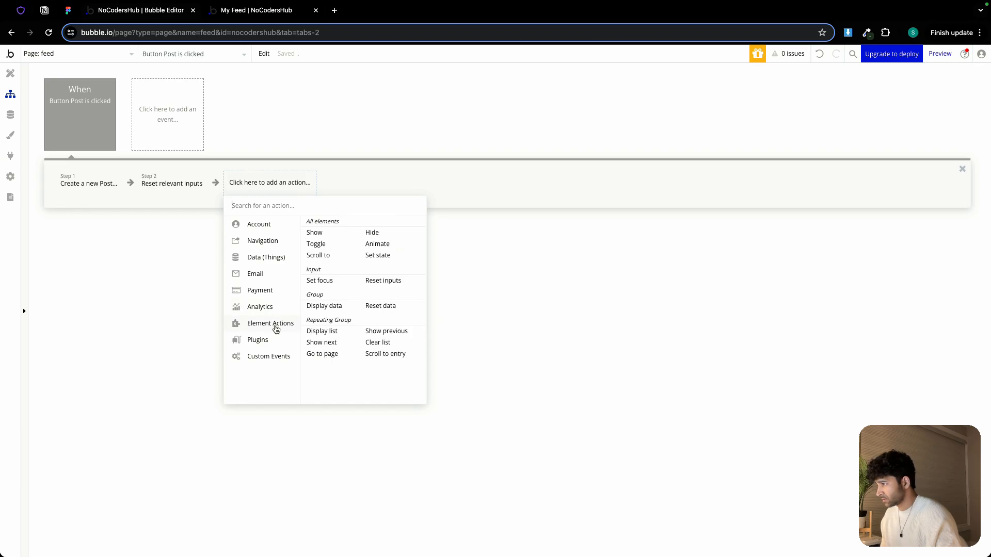
click(381, 235)
click(848, 122)
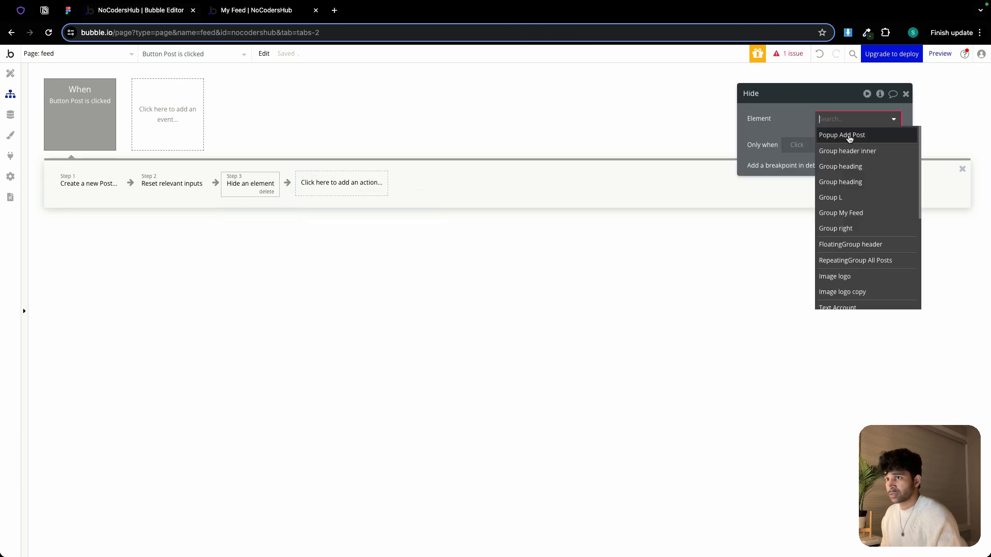
click(849, 137)
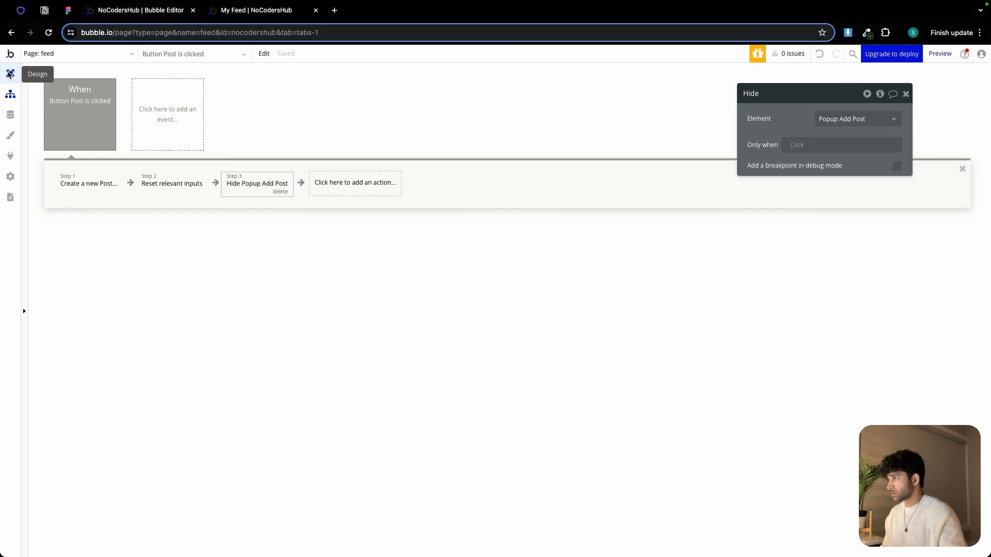
Create a workflow for the New Post button that shows the Popup Add Post element
click(11, 73)
click(378, 175)
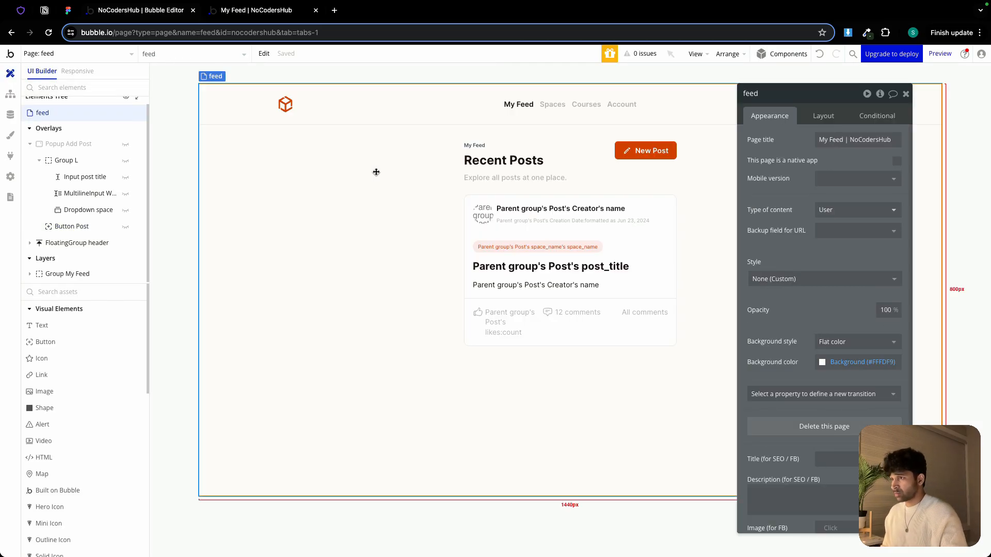
click(658, 152)
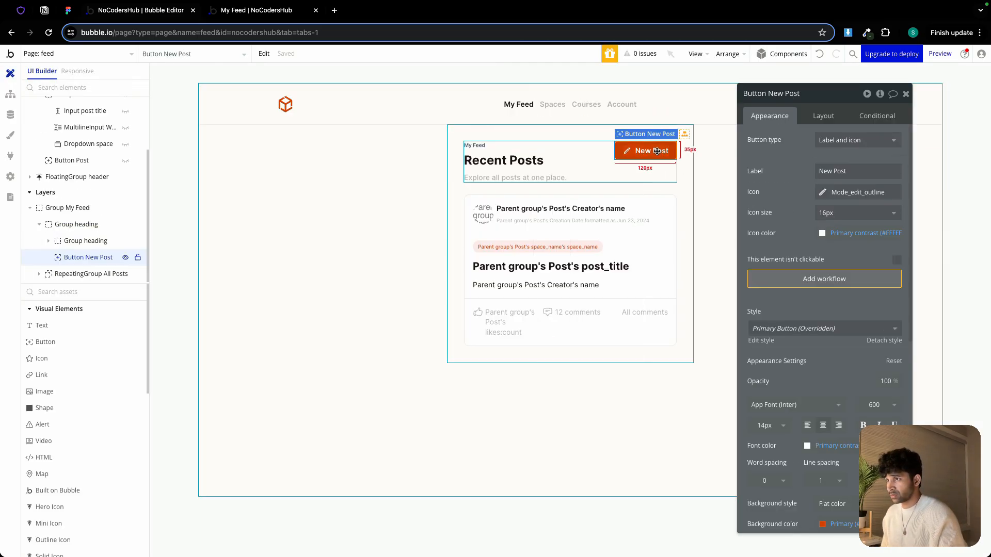
click(826, 281)
click(118, 184)
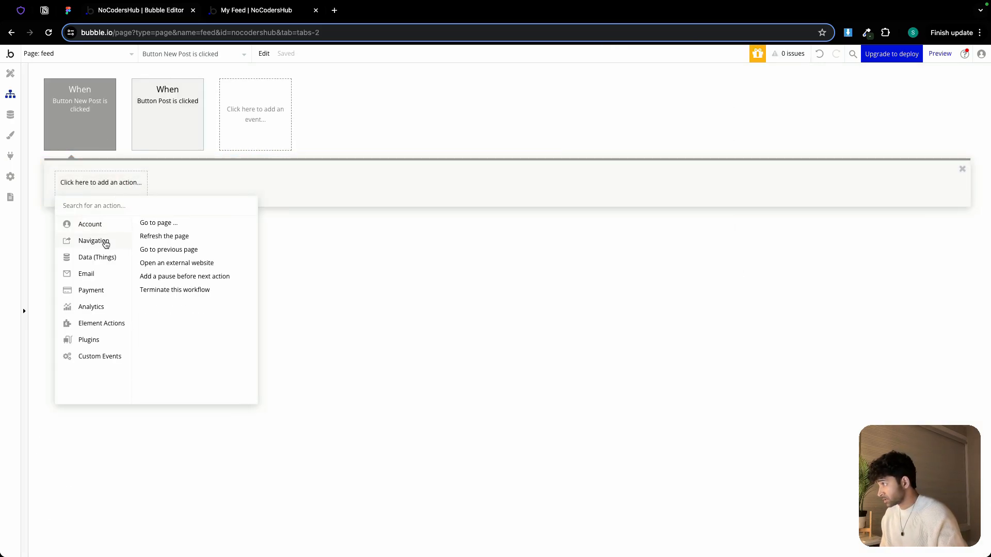
mouse_move(104, 258)
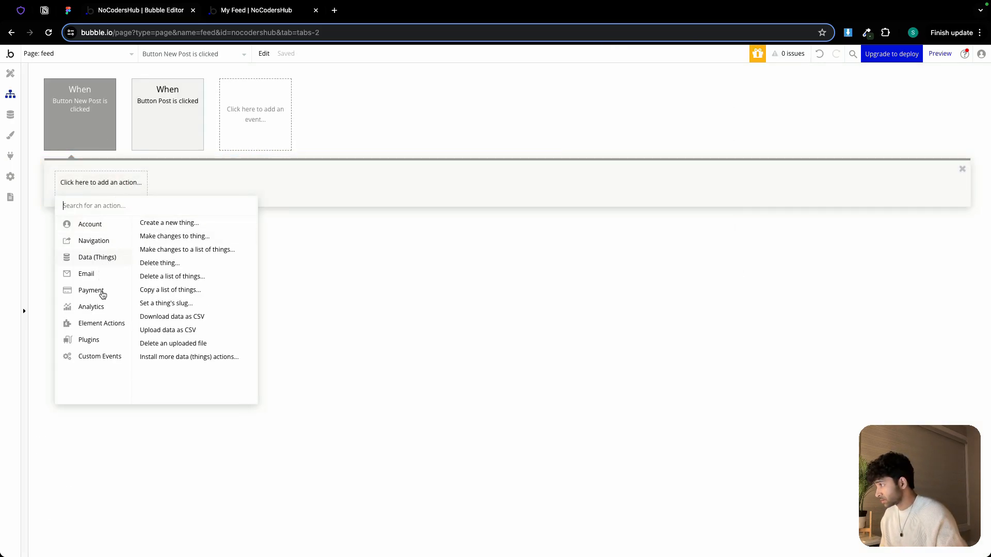
mouse_move(98, 323)
click(150, 238)
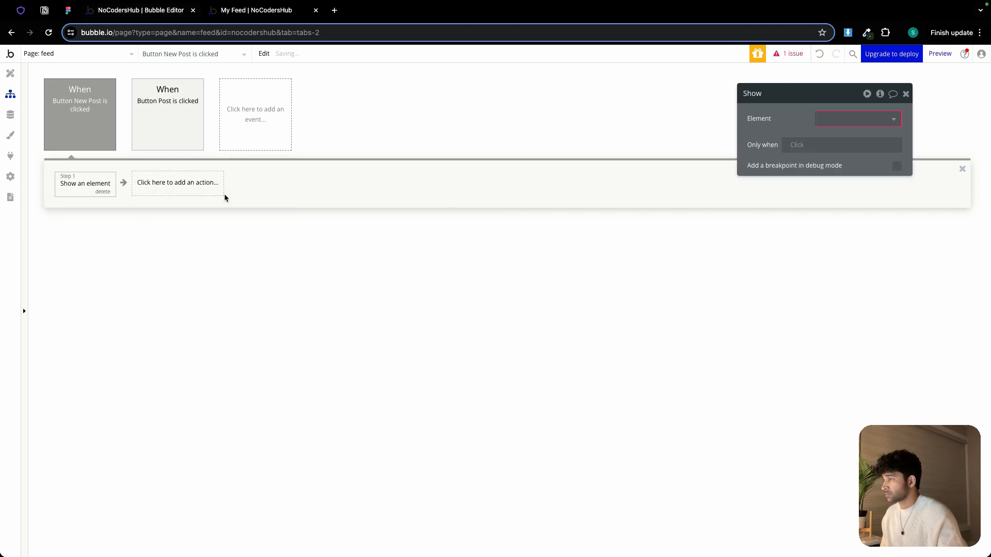
click(836, 120)
click(845, 135)
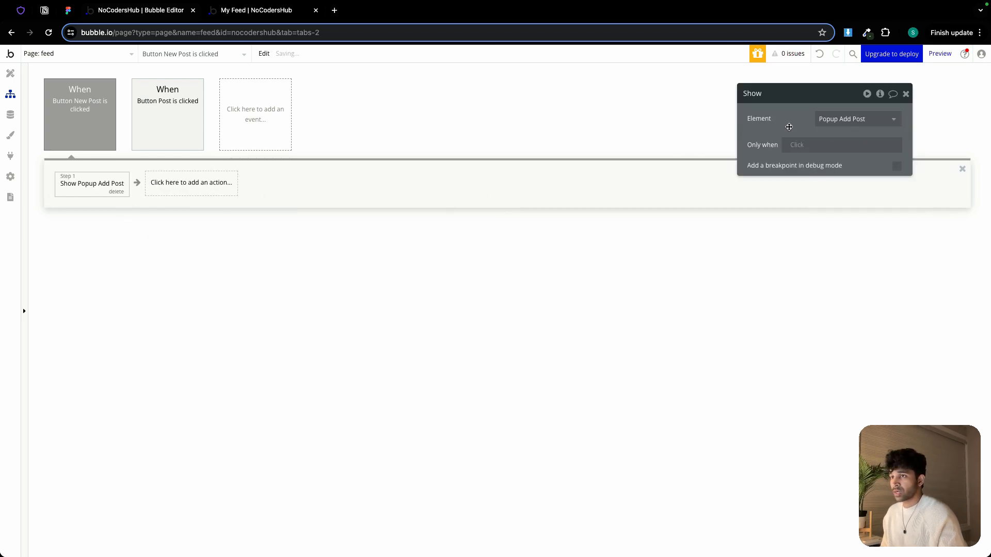
Set the My Feed header text's font color to the Secondary Text color variable
click(10, 73)
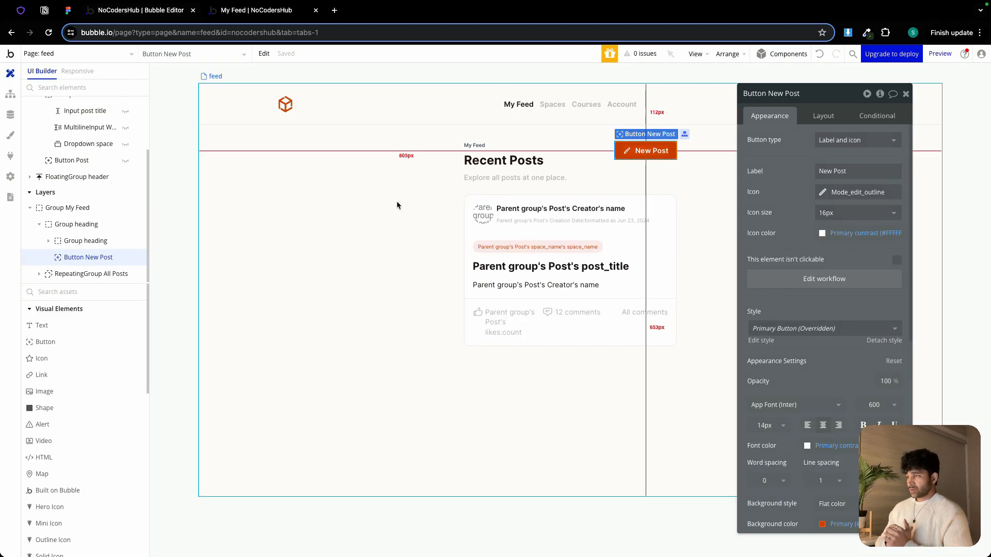
click(518, 104)
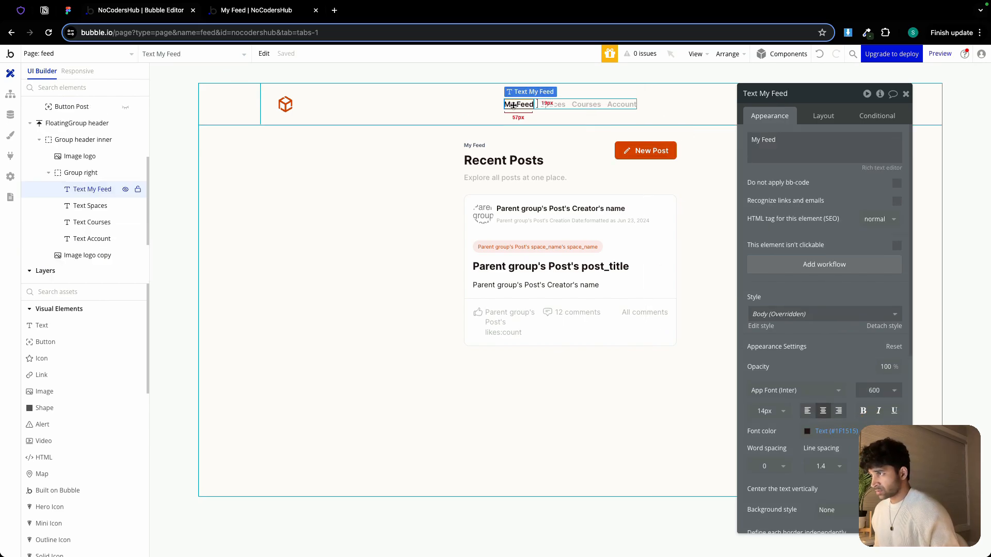
click(826, 431)
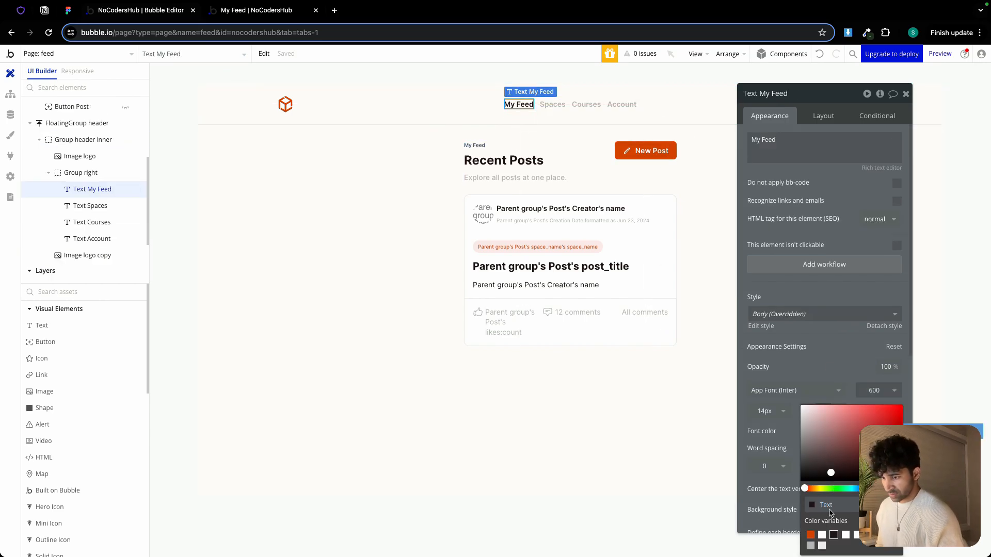
click(811, 545)
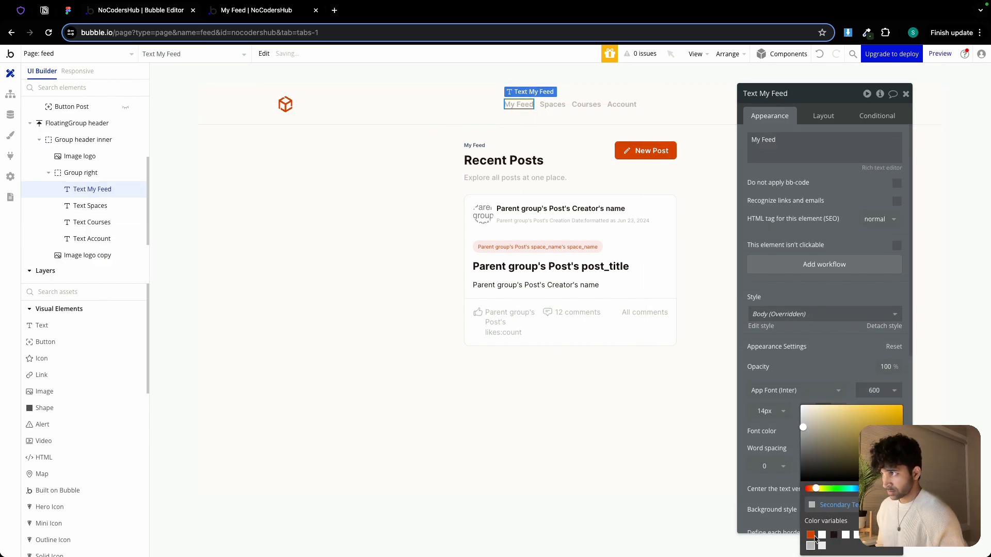
Make Group My Feed not visible on page load and set it to collapse when hidden
click(475, 126)
click(822, 119)
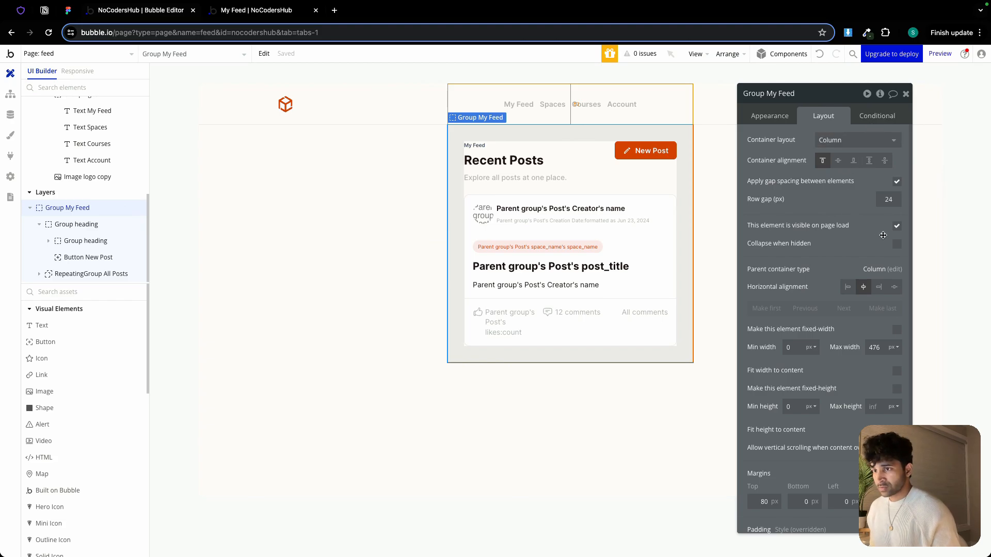
click(897, 228)
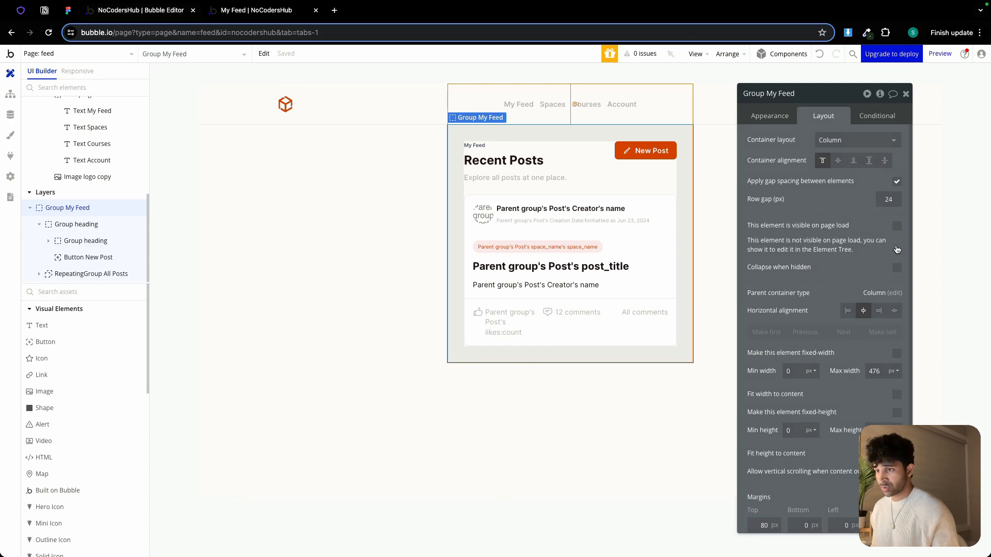
click(897, 268)
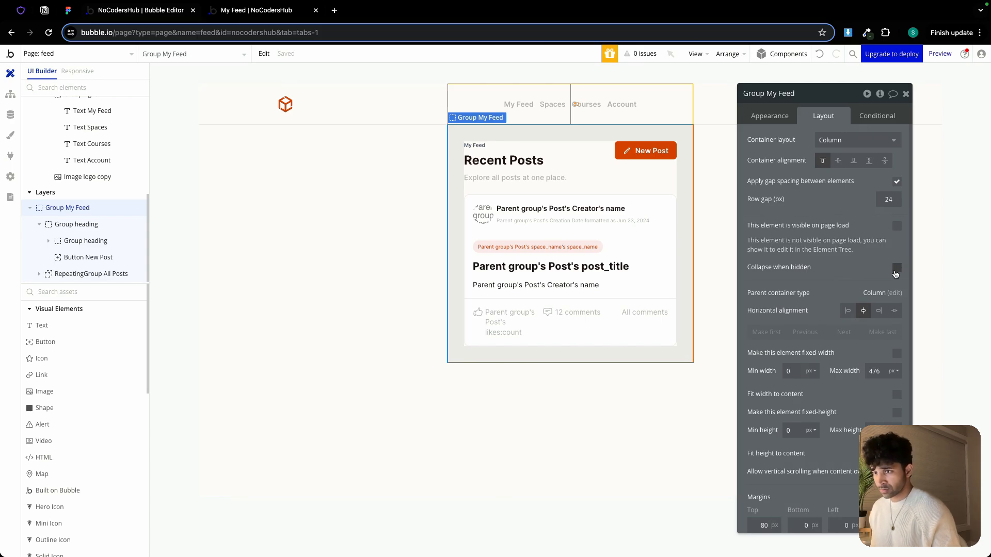
Create a workflow for the My Feed text that goes to the feed page
click(518, 106)
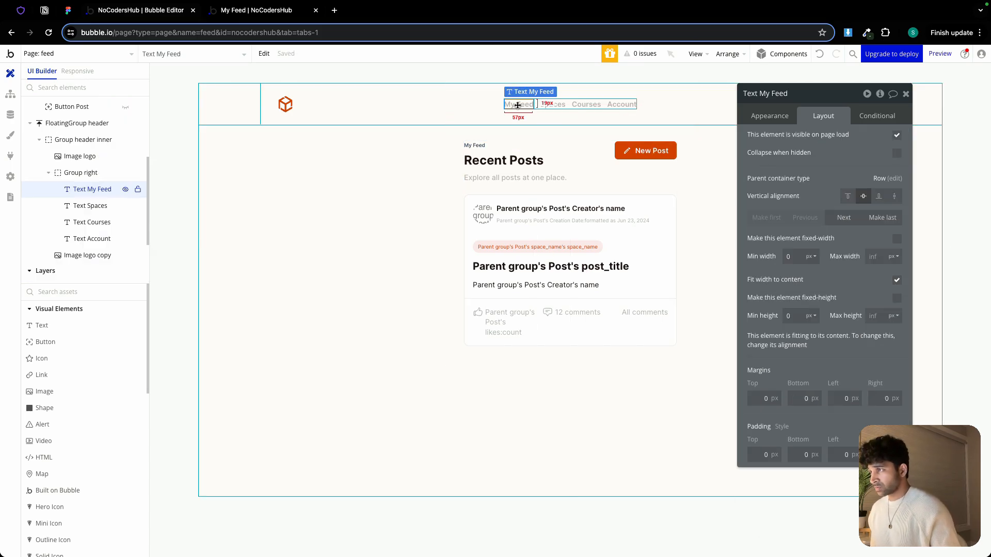
click(761, 120)
click(817, 267)
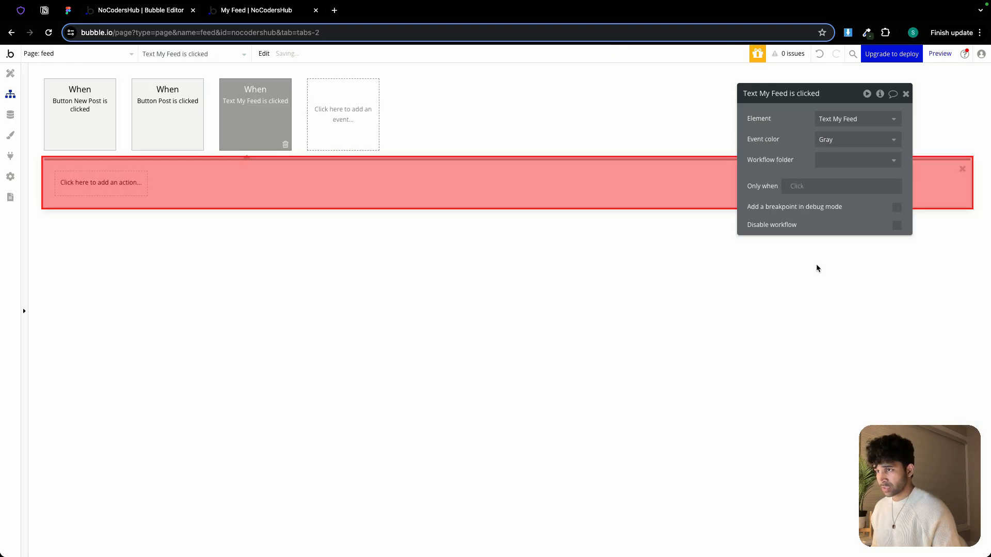
click(113, 179)
mouse_move(104, 244)
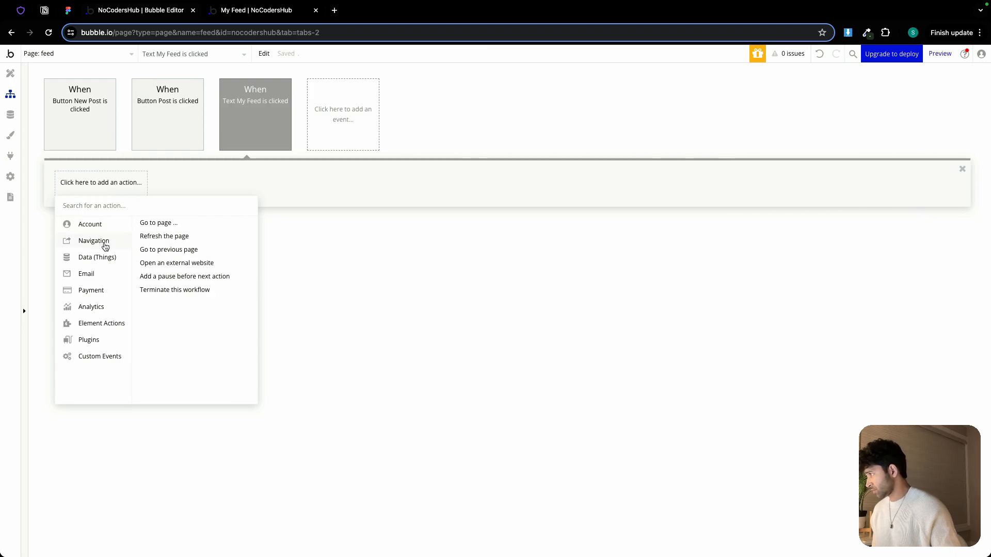
click(154, 223)
click(845, 118)
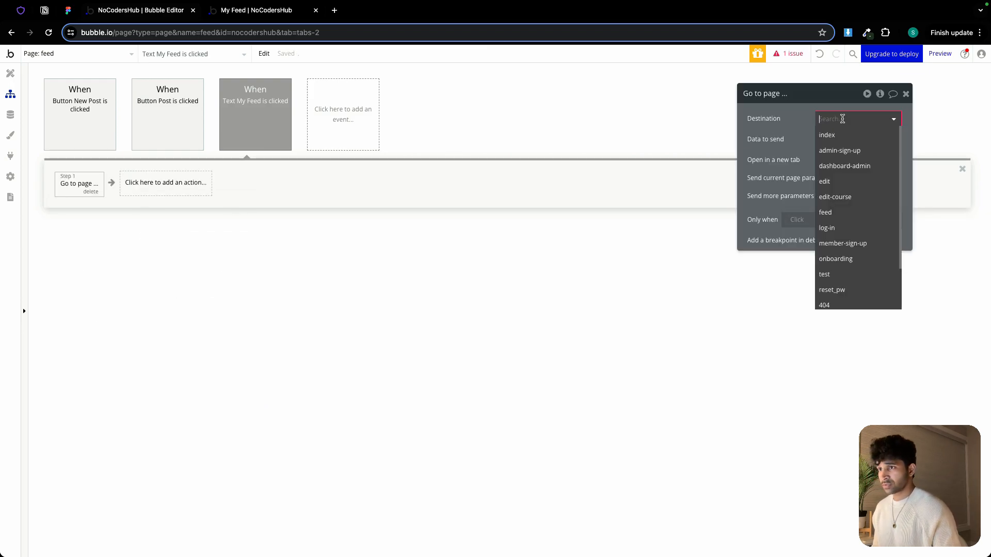
click(842, 213)
Send Current User as the page data and add an extra page parameter with key v and value mf
click(834, 138)
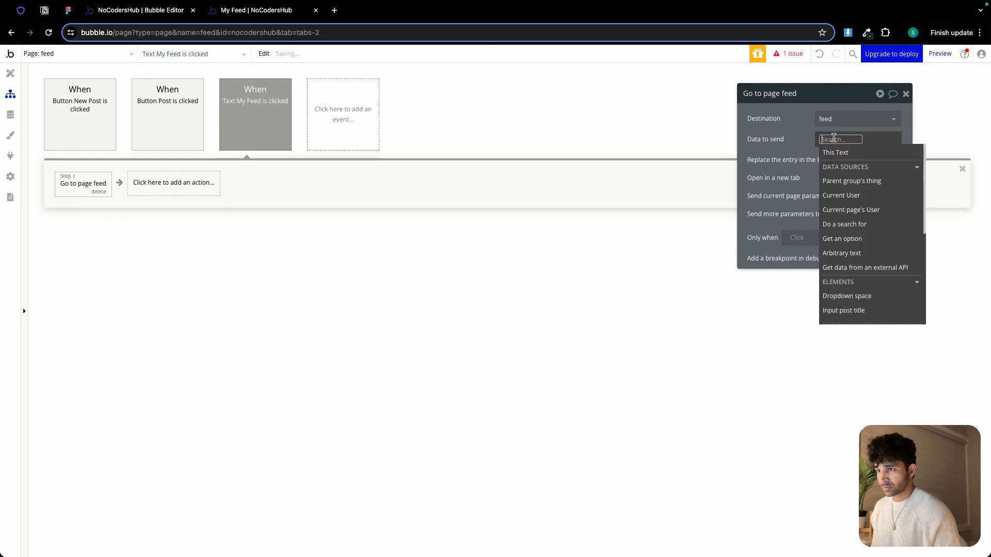
click(845, 195)
click(890, 214)
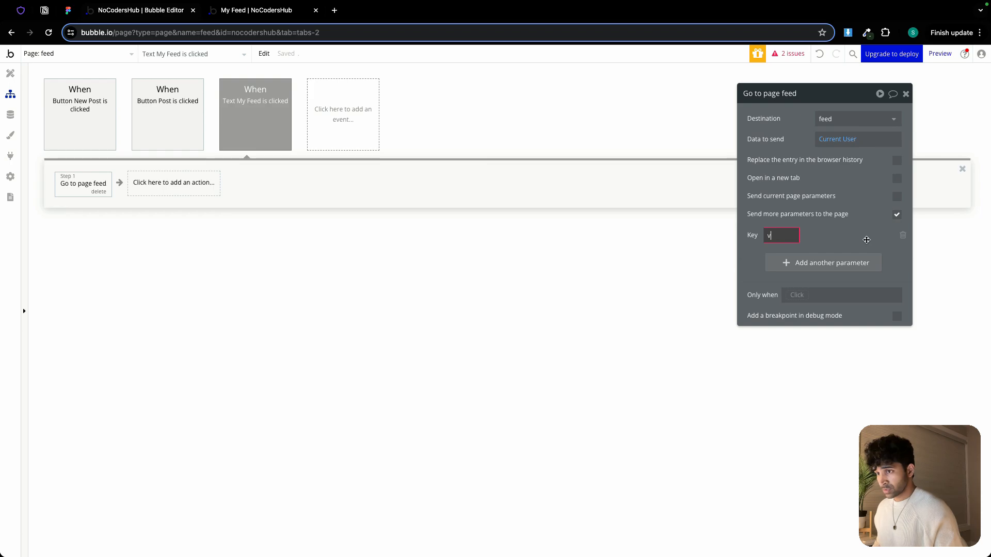
click(849, 235)
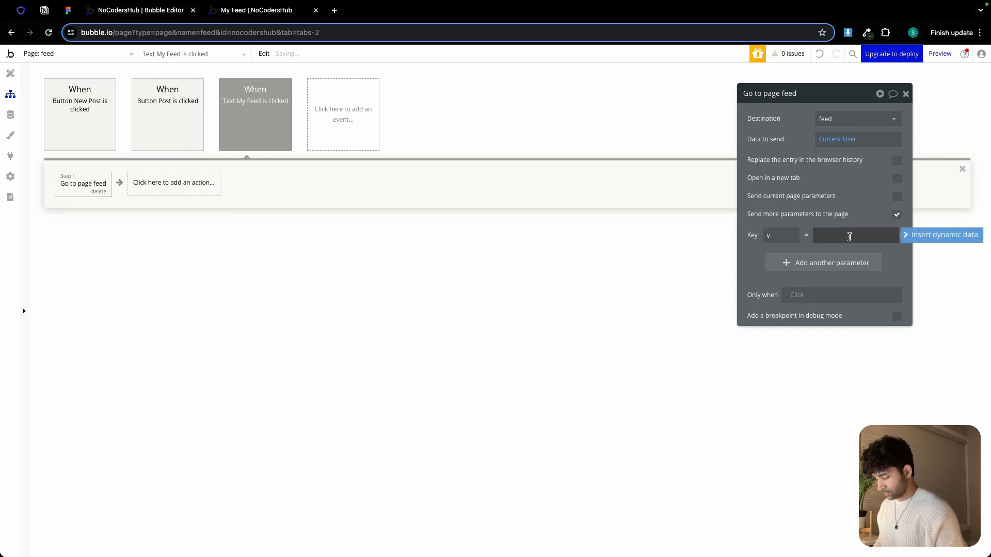
text(mf)
click(850, 222)
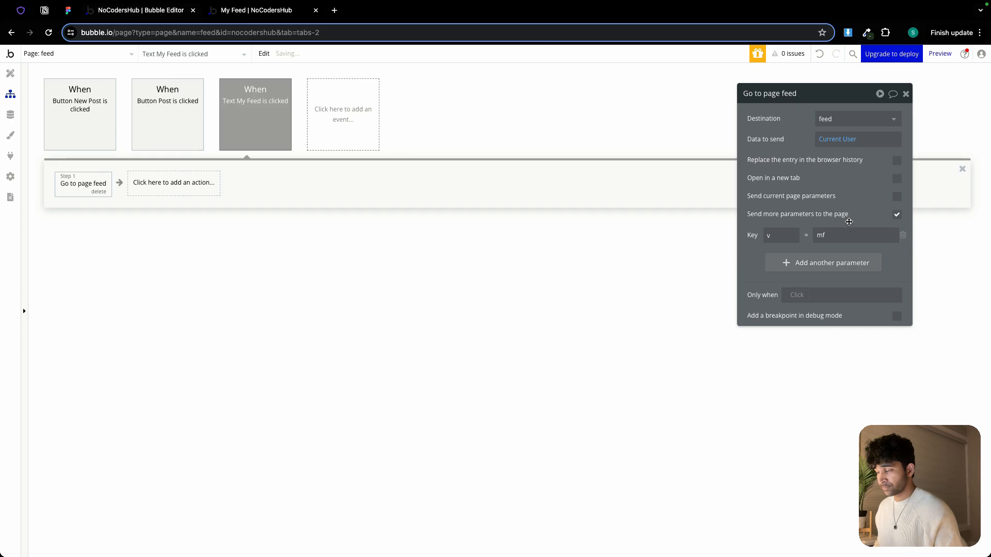
Add a conditional to the My Feed text for when the page URL parameter v is "mf"
click(9, 74)
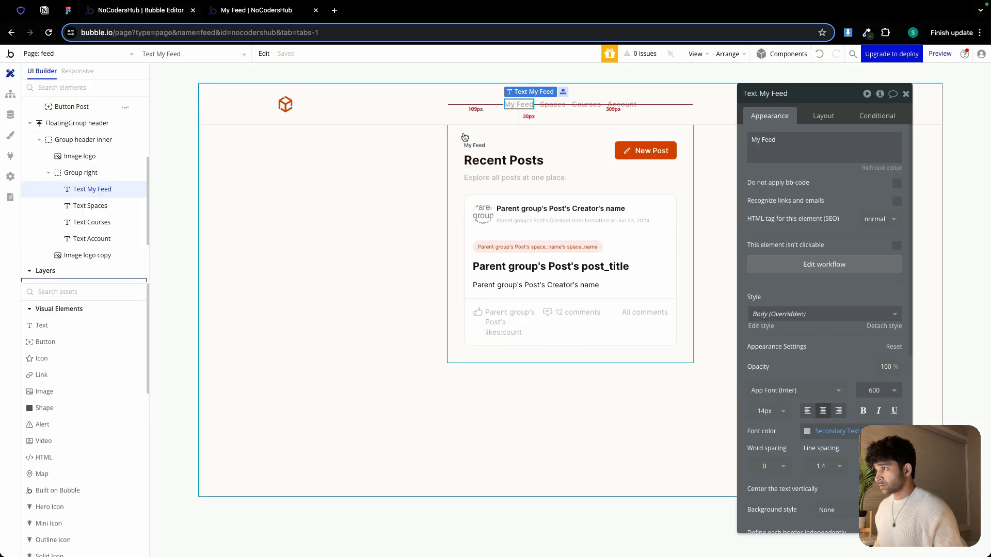
click(877, 116)
click(825, 138)
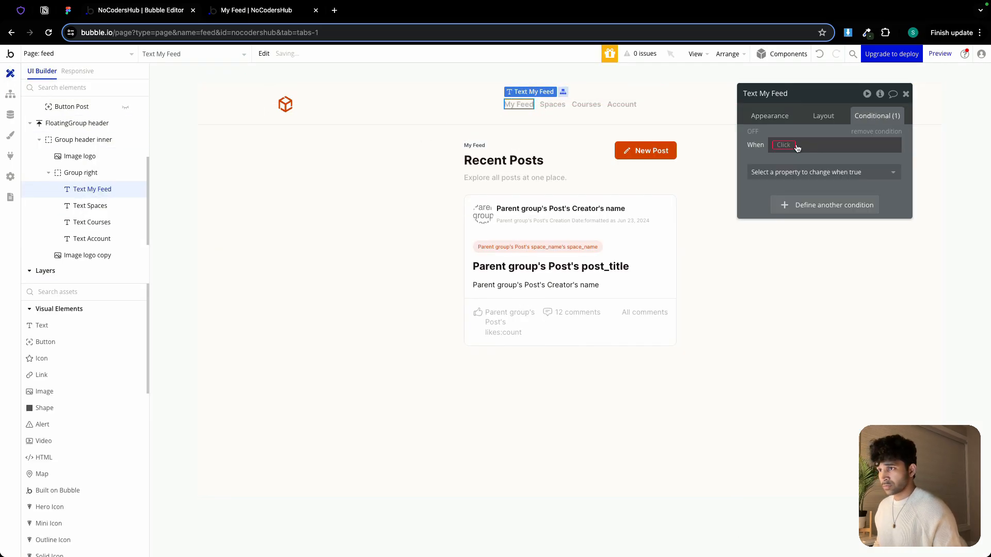
click(778, 146)
text(get)
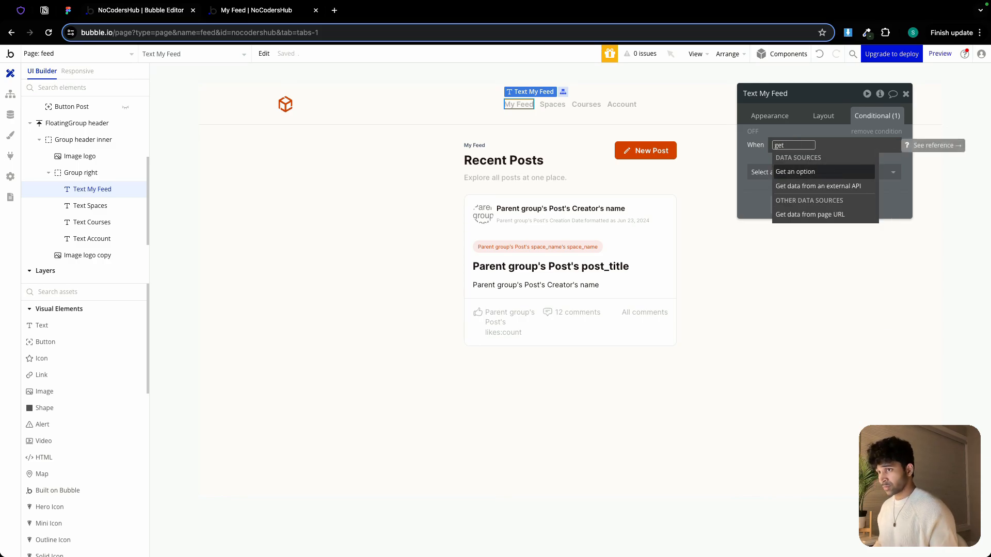
click(826, 215)
click(670, 139)
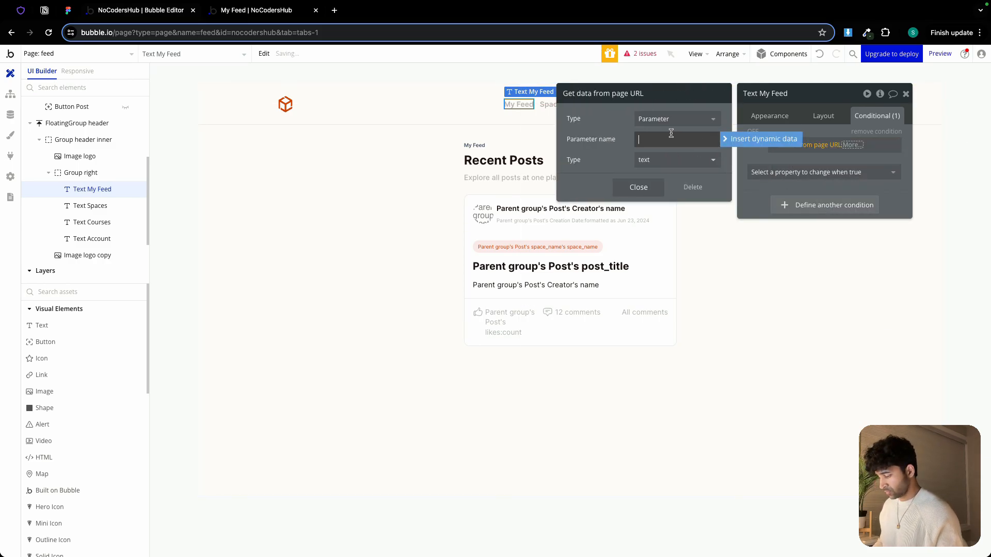
text(v)
click(640, 187)
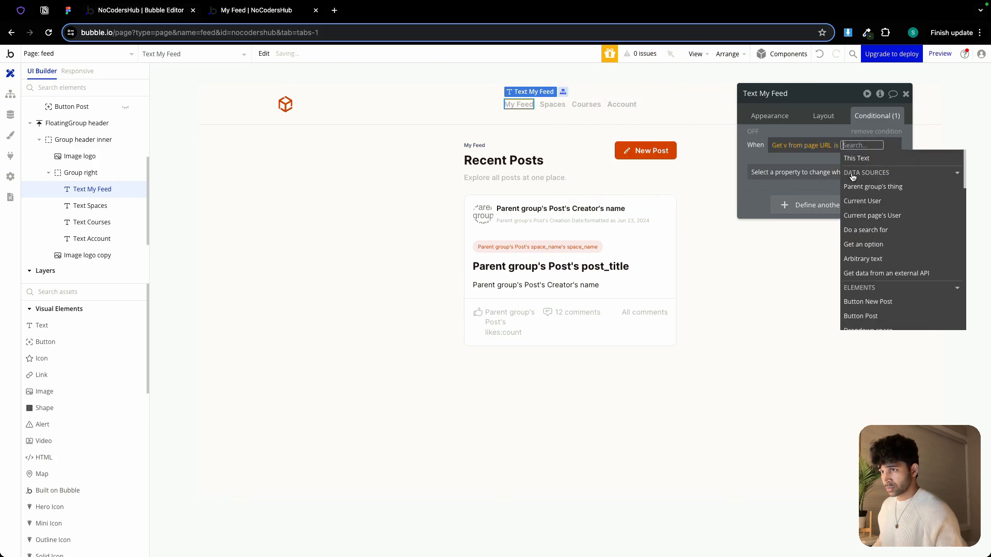
text(mf)
click(814, 160)
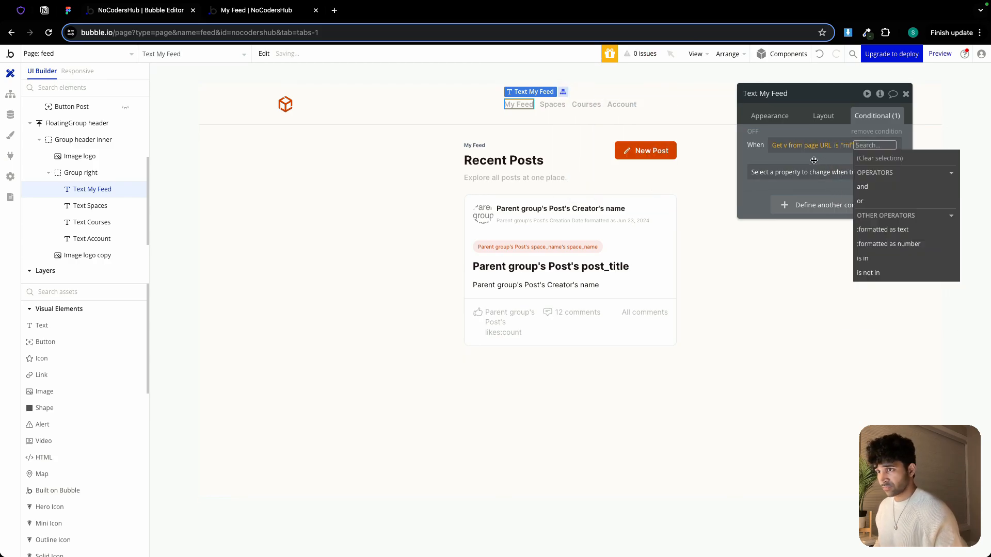
Make the My Feed text's conditional change its font color to Text (#1F1515) when the condition is true
click(814, 161)
click(812, 170)
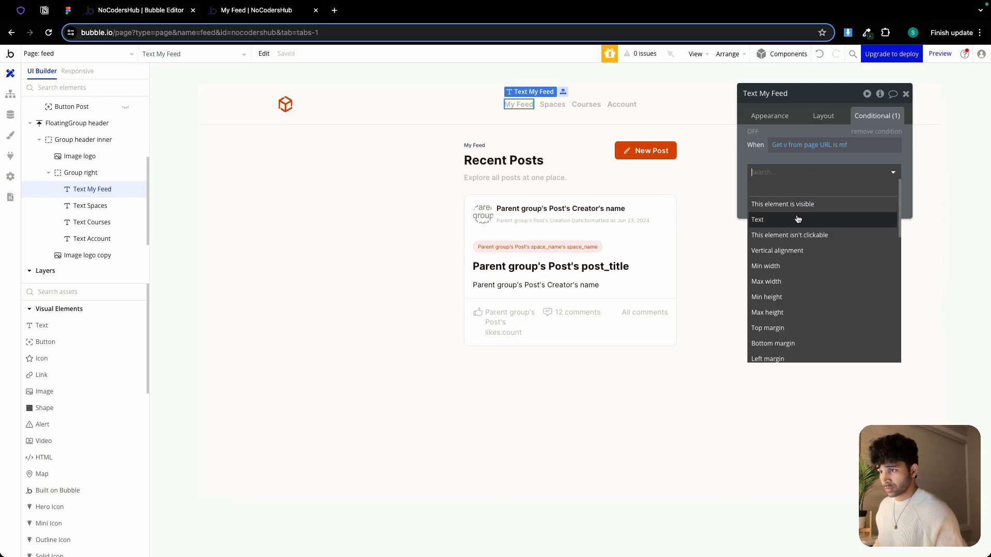
scroll(800, 217, down, 2)
text(fo)
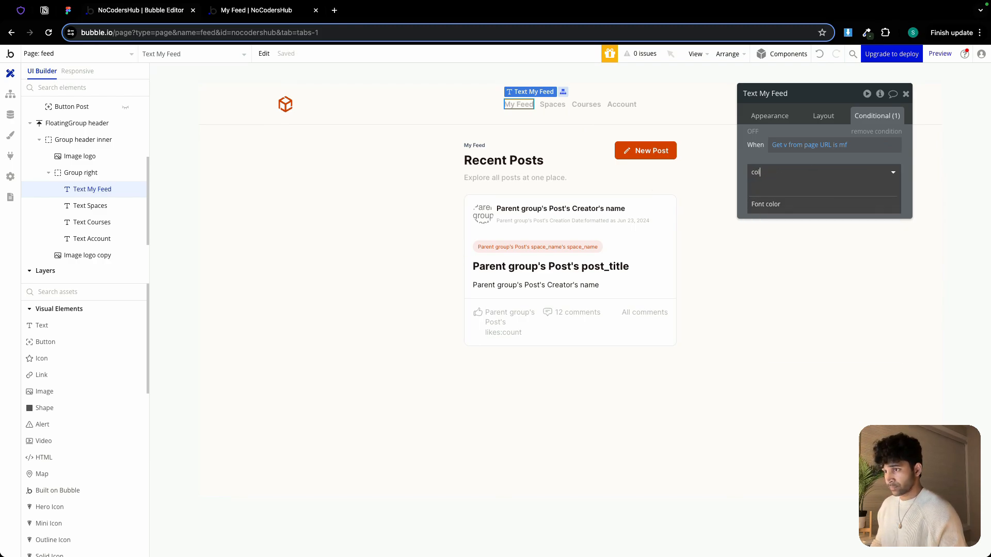
click(795, 206)
click(857, 170)
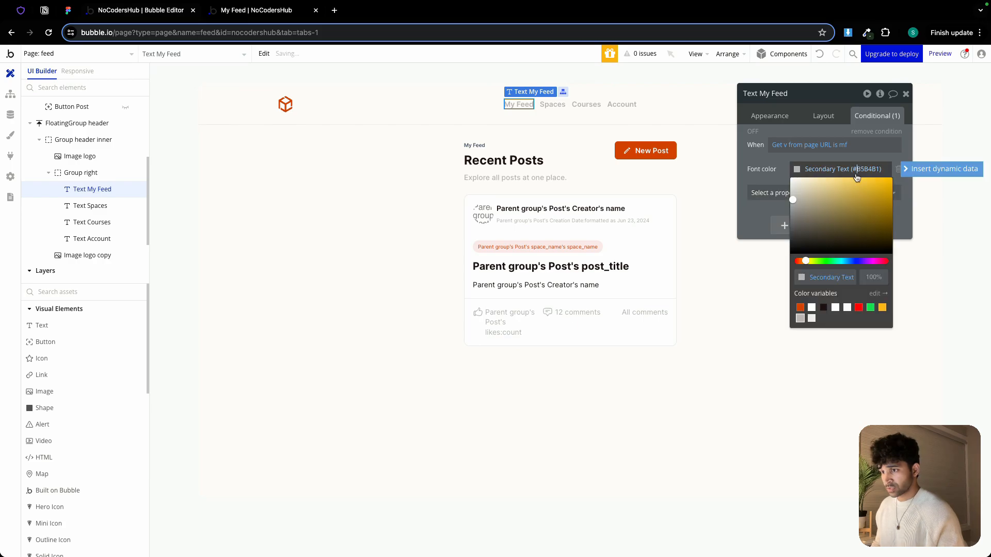
click(823, 308)
Copy the My Feed text's condition expression
click(772, 162)
right_click(785, 147)
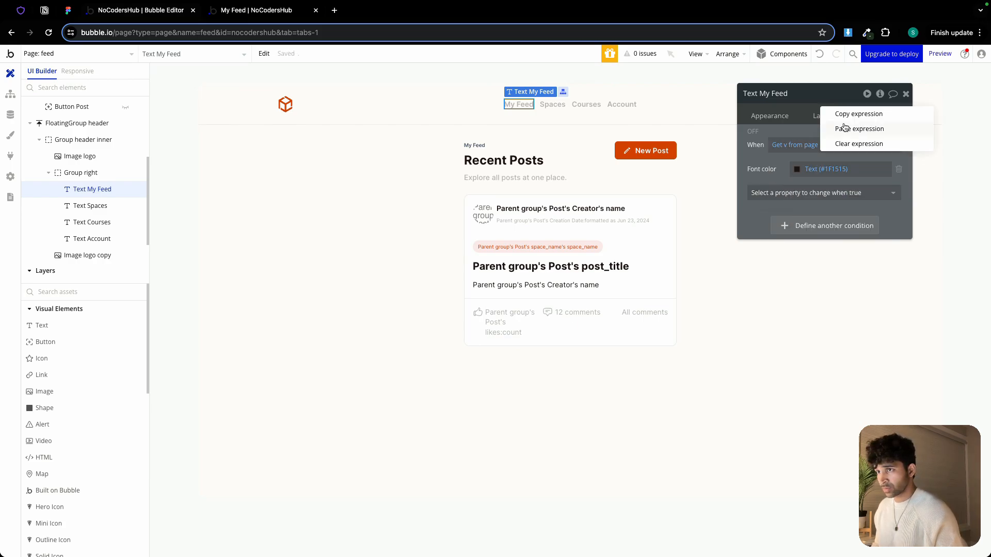
click(848, 117)
Paste that condition into Group My Feed's conditional and make the group visible when it is true
click(665, 134)
click(809, 141)
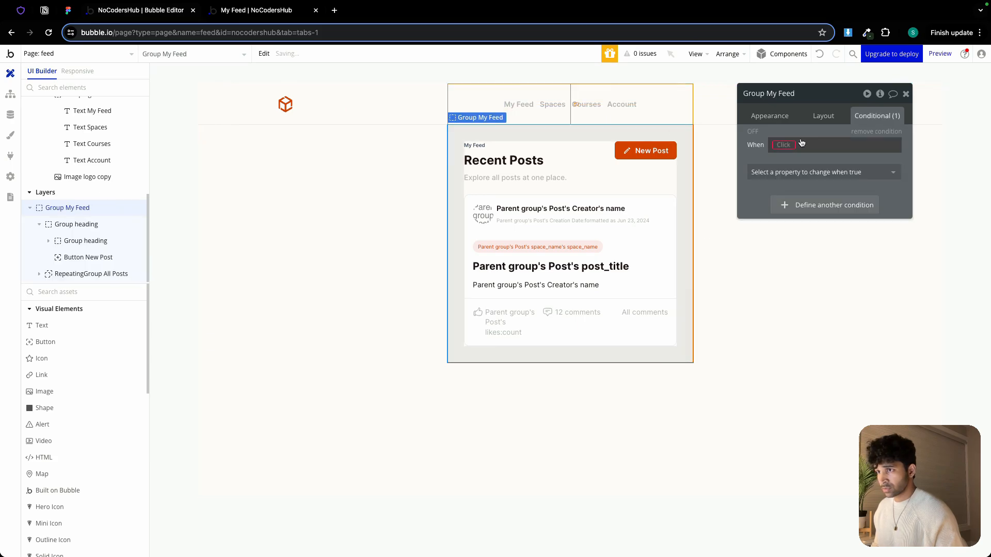
right_click(786, 149)
click(850, 132)
click(838, 172)
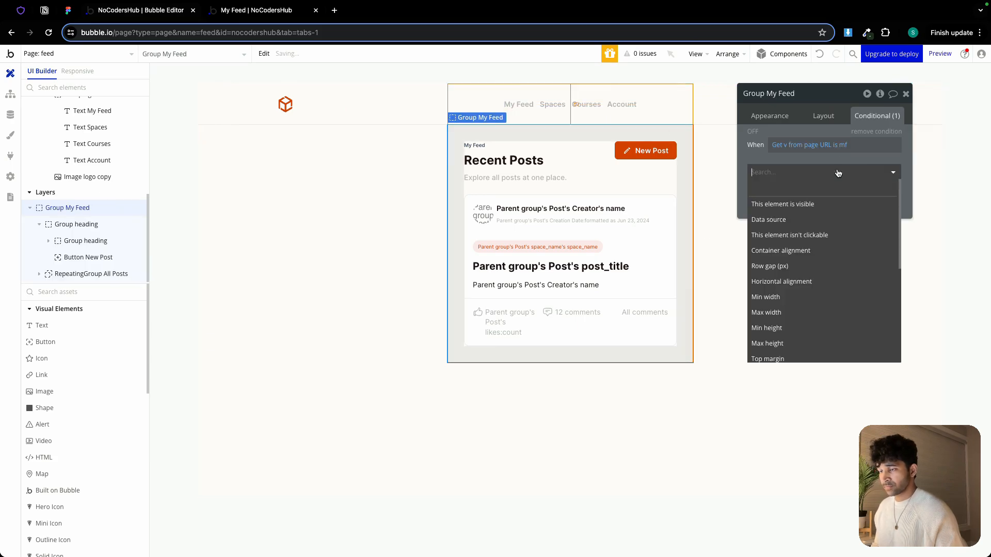
click(809, 205)
click(825, 116)
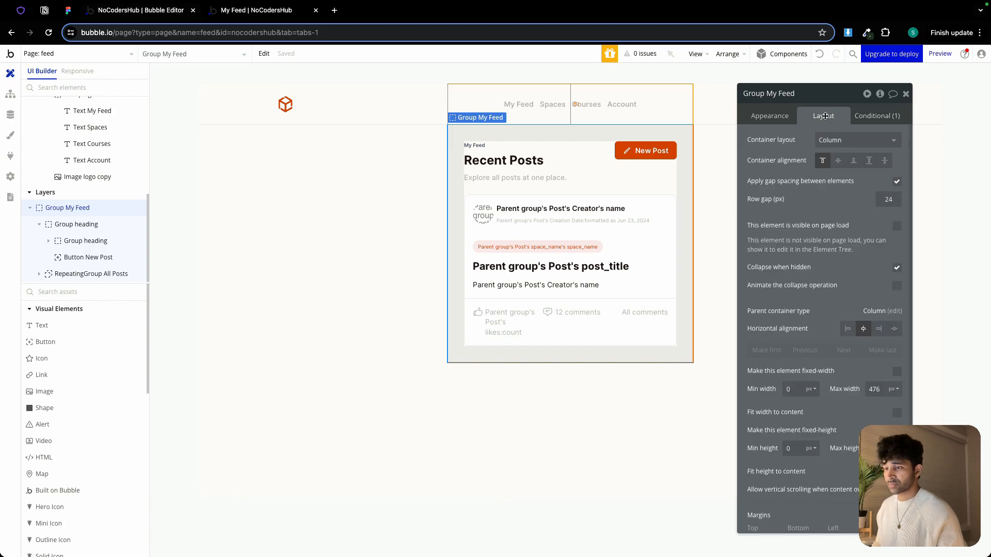
click(770, 116)
click(877, 115)
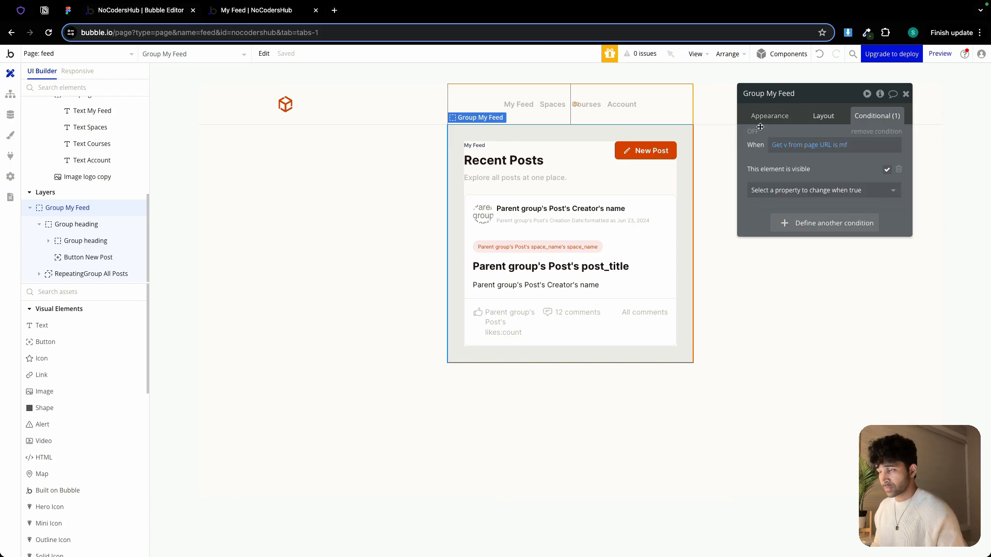
On the log-in page, make the Log In button's Go to page feed action send an extra parameter v with value mf
click(98, 55)
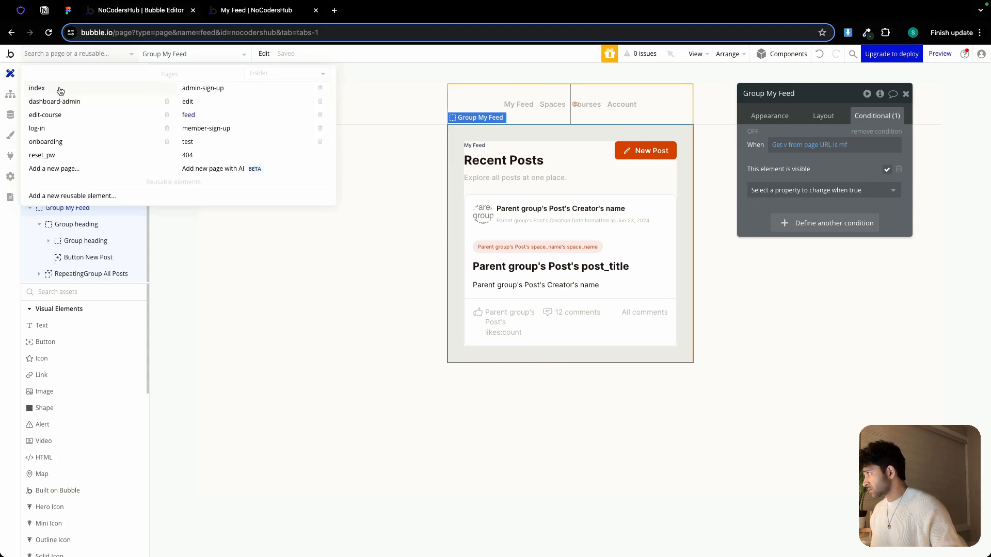
click(38, 128)
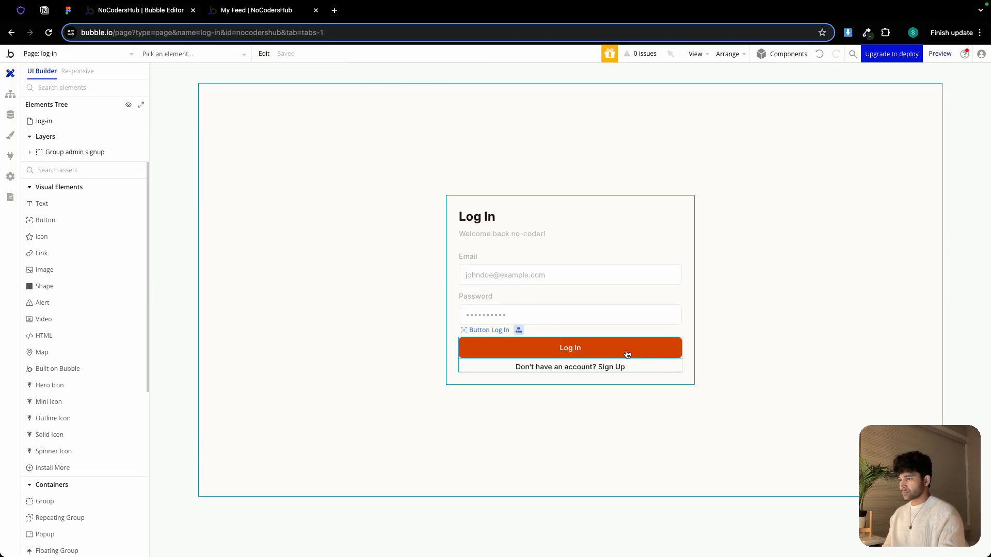
click(668, 351)
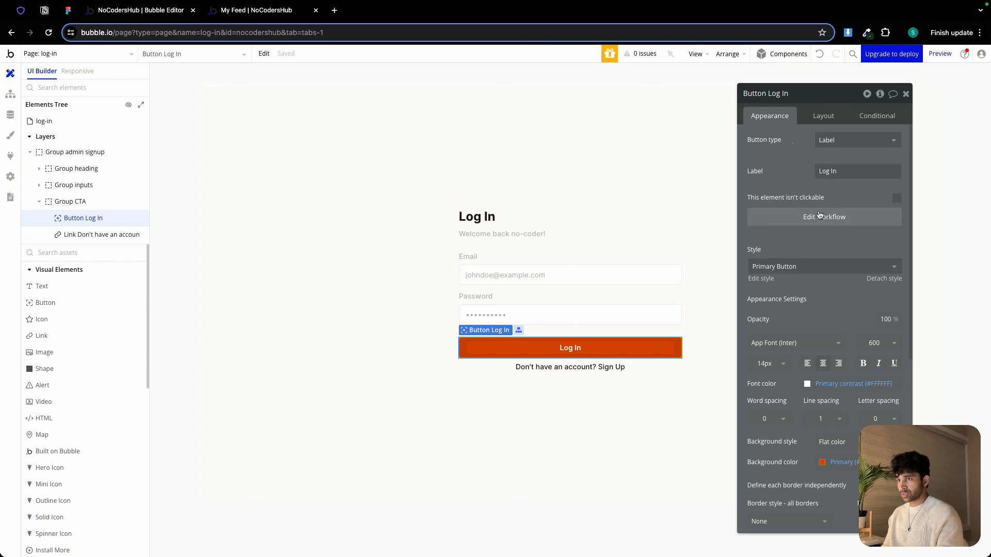
click(820, 216)
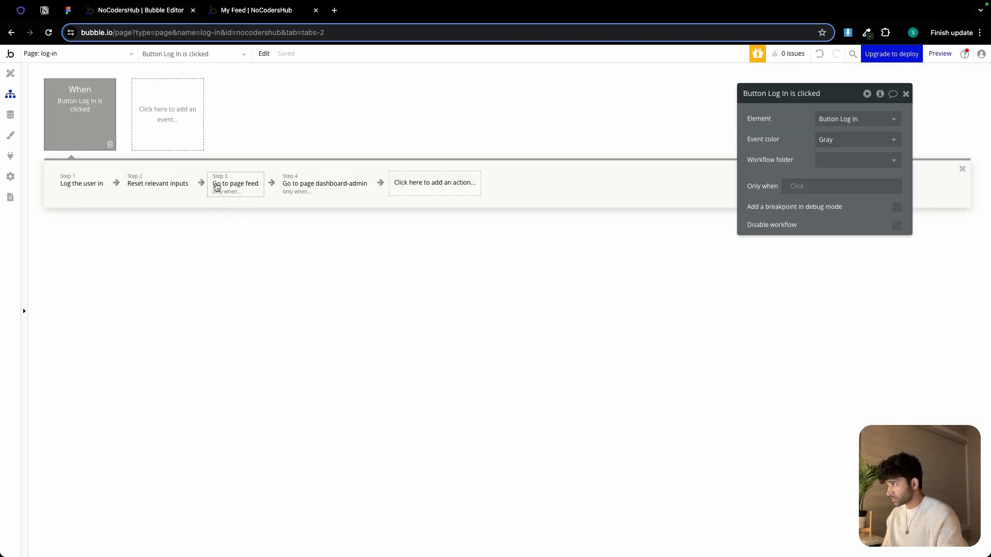
click(216, 187)
click(896, 196)
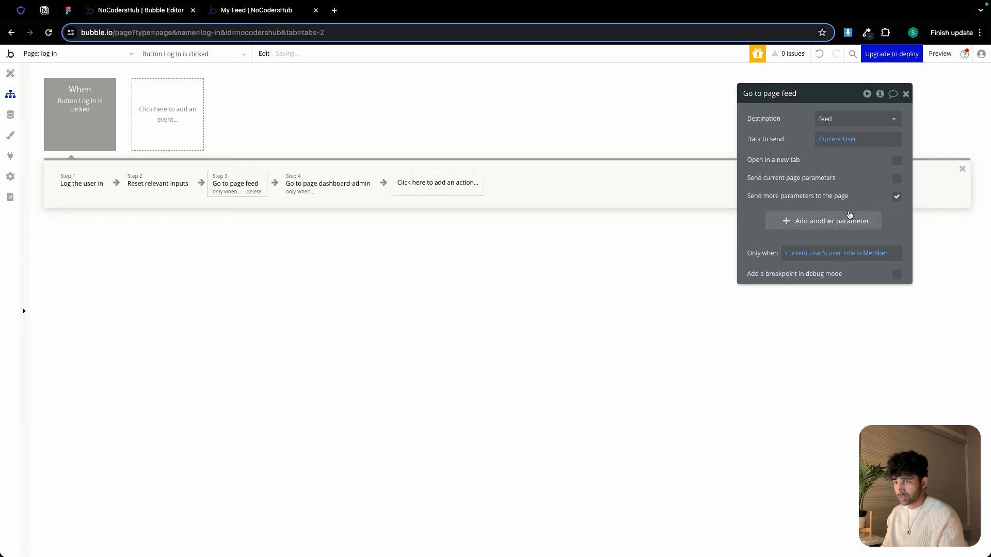
click(849, 217)
click(792, 218)
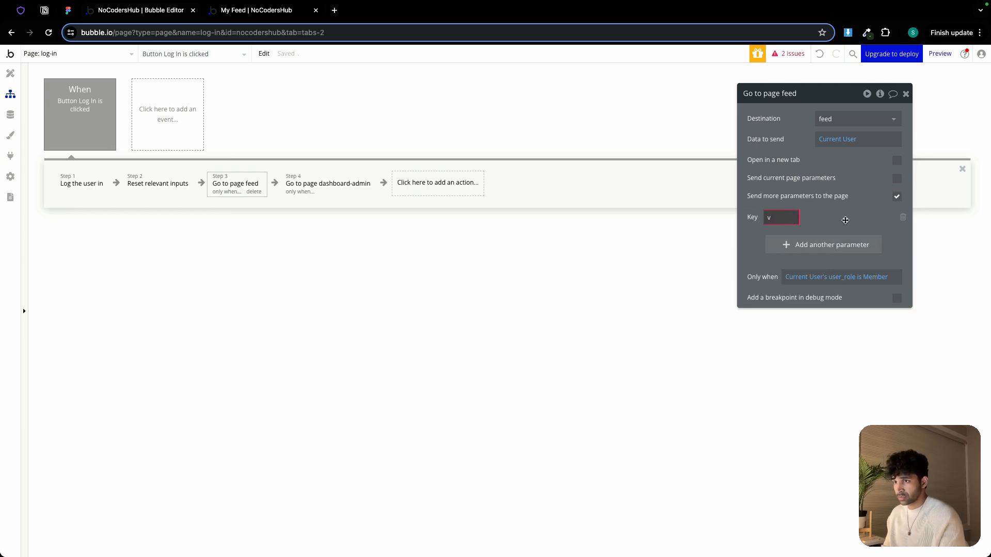
click(846, 219)
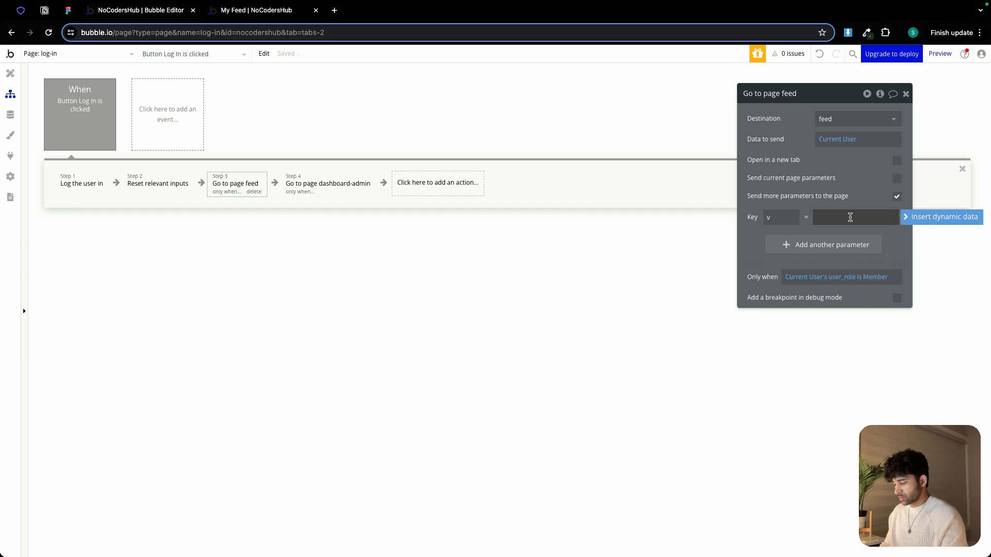
click(842, 203)
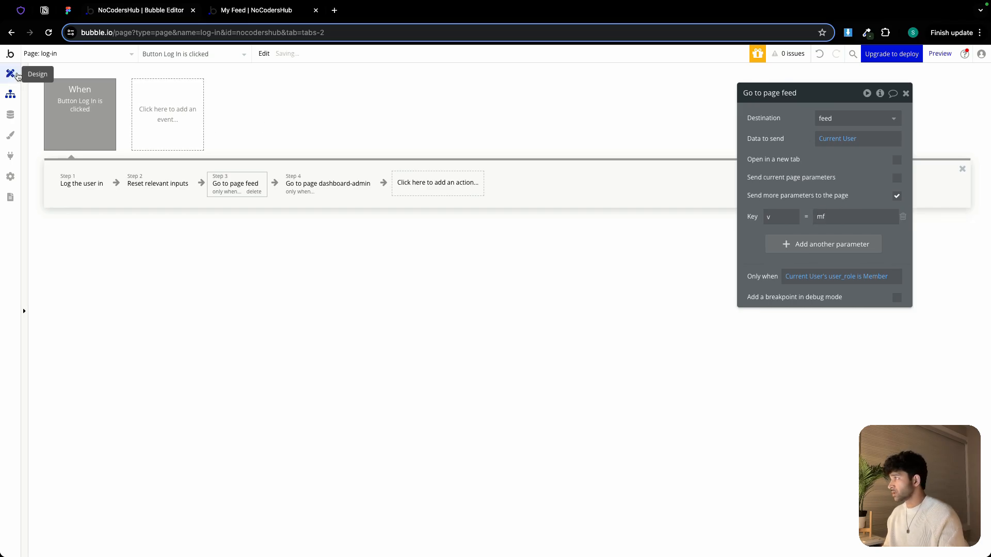
Return to the feed page in the design editor
click(11, 73)
click(84, 52)
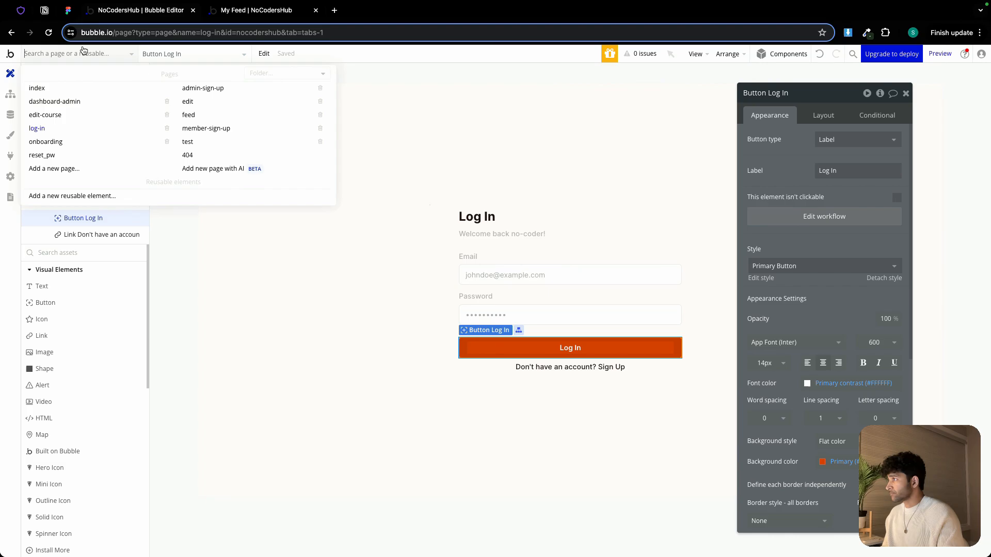
click(194, 114)
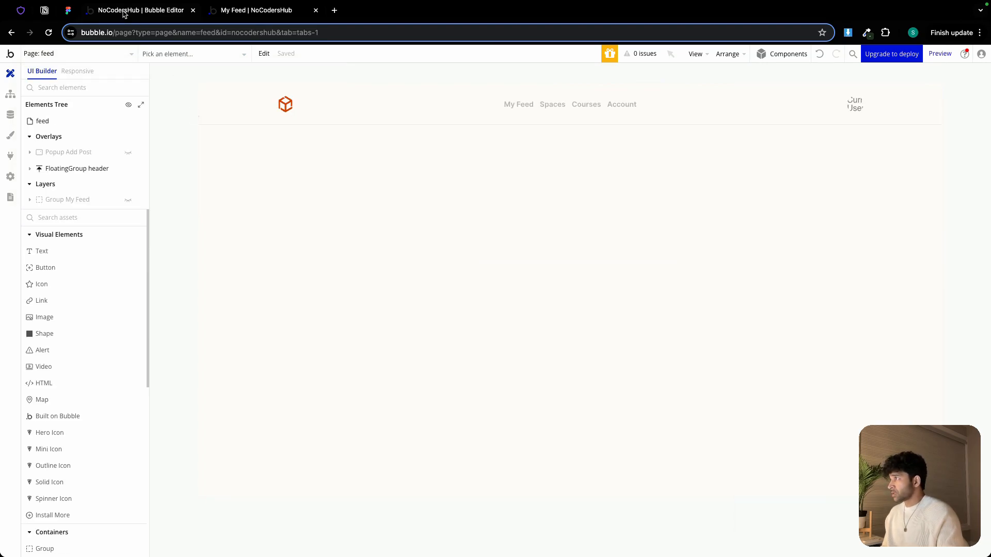
Examine the All Spaces page design in the Figma file
click(72, 11)
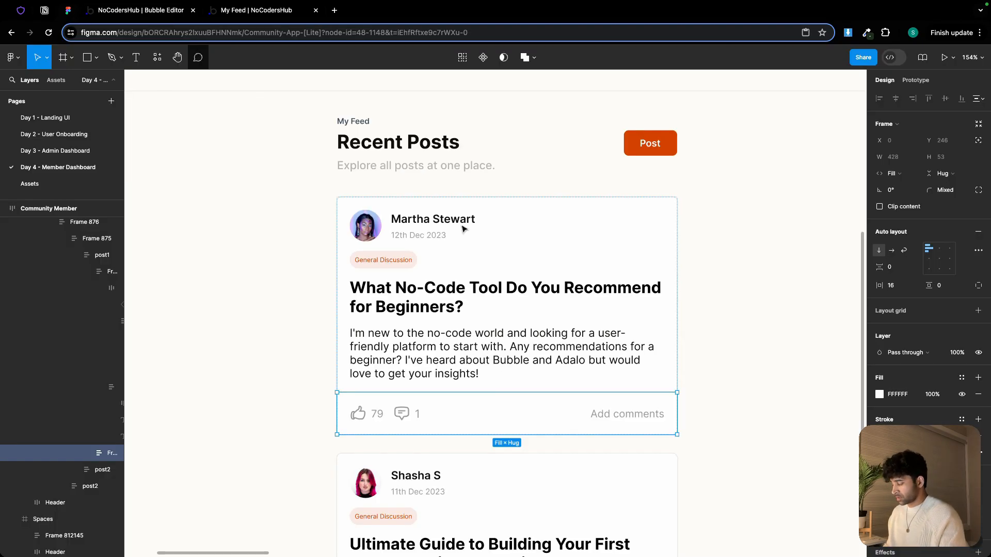
scroll(463, 229, down, 5)
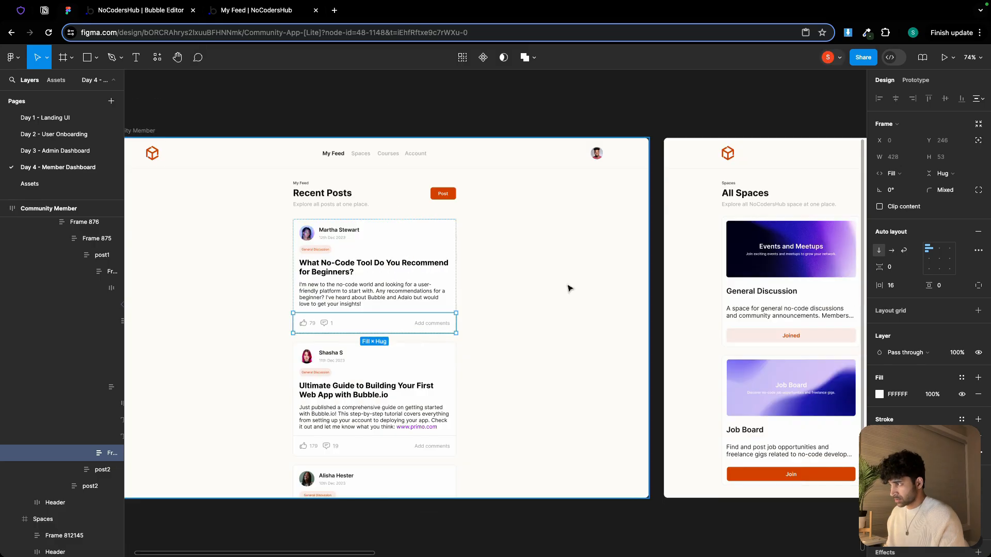
scroll(567, 288, right, 10)
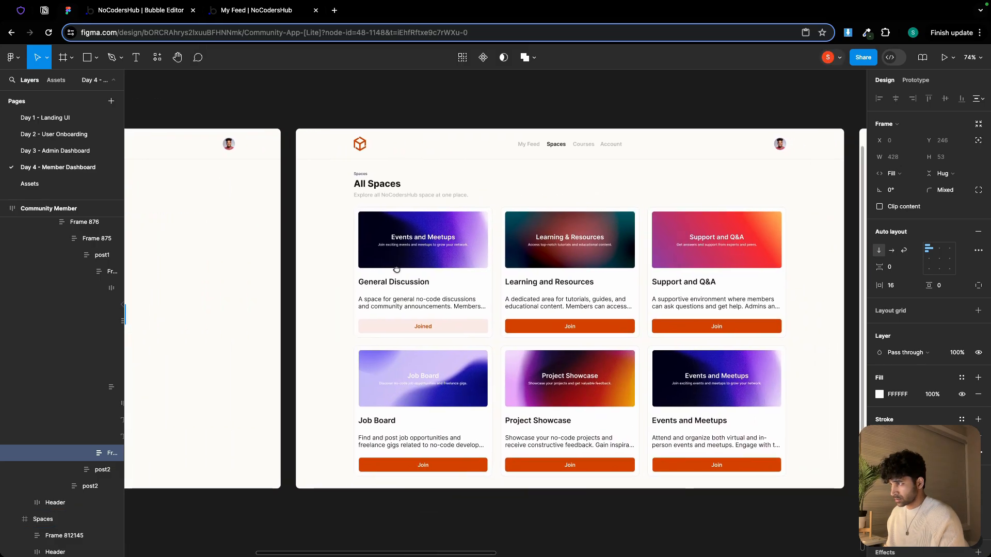
scroll(397, 269, right, 2)
scroll(496, 209, right, 2)
scroll(453, 201, up, 2)
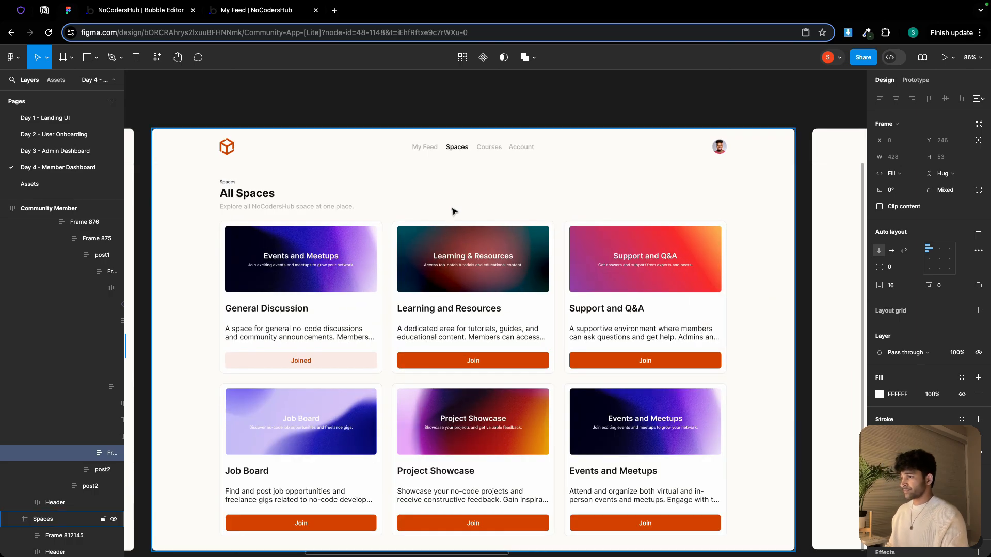
scroll(454, 206, down, 2)
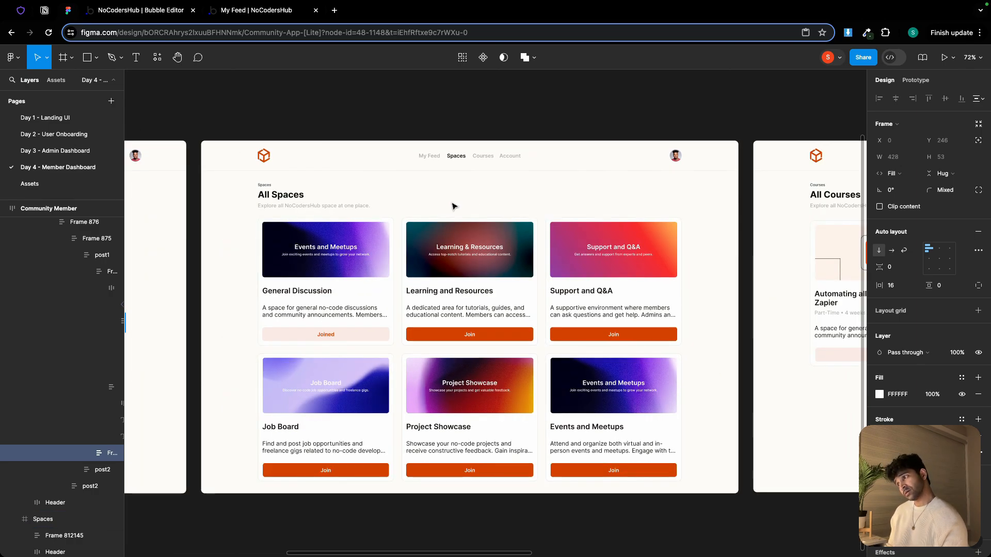
click(136, 12)
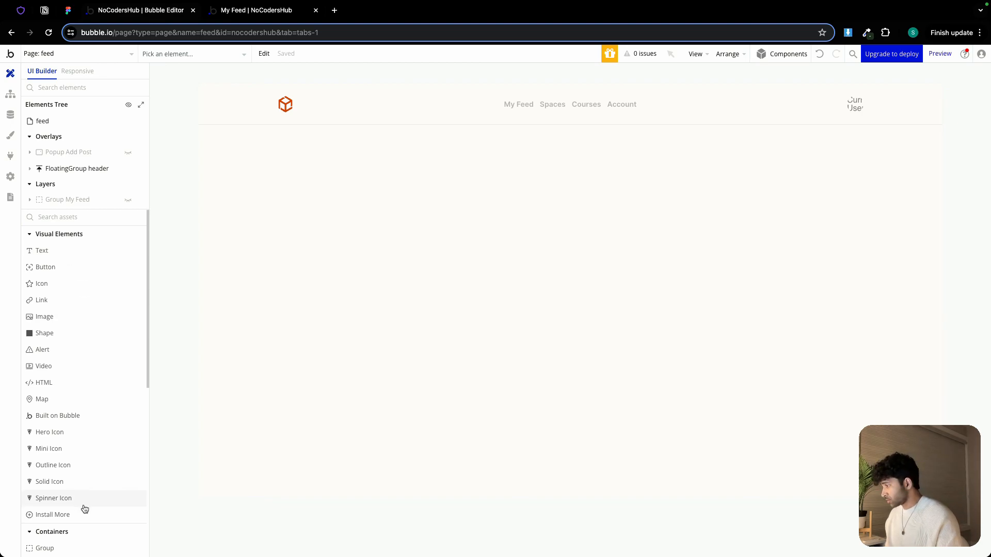
Draw a new group on the feed page and name it Group Space
scroll(77, 516, down, 1)
click(62, 535)
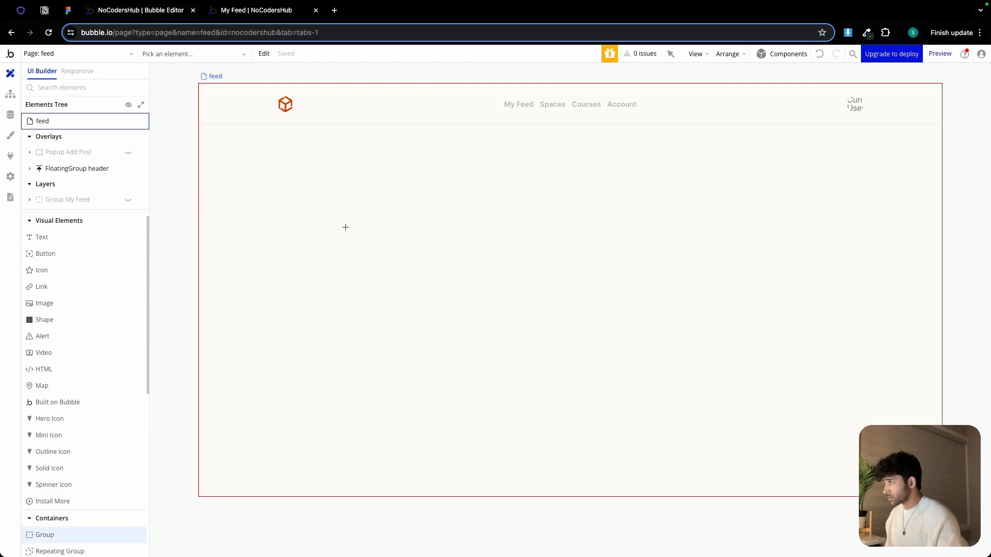
drag(306, 153, 537, 381)
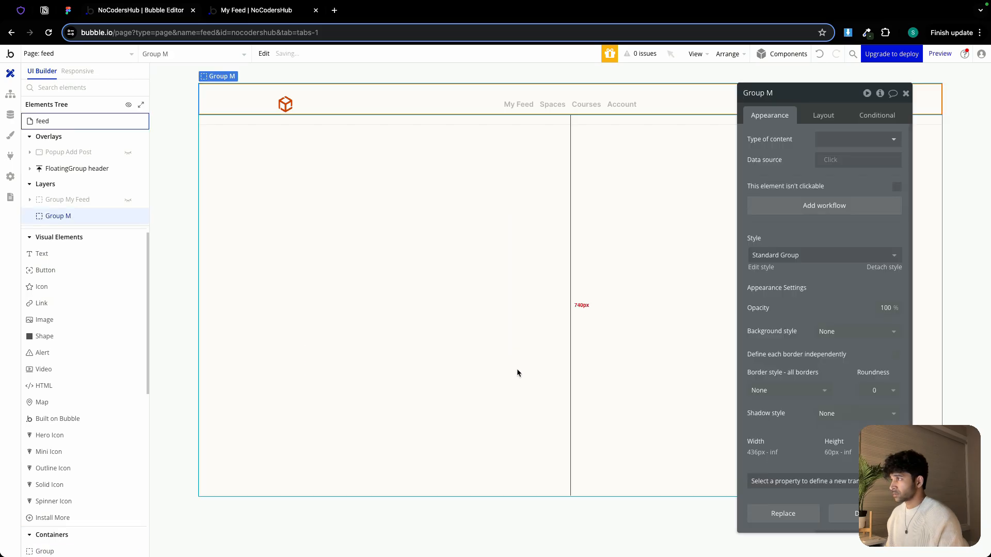
double_click(780, 93)
text(Space)
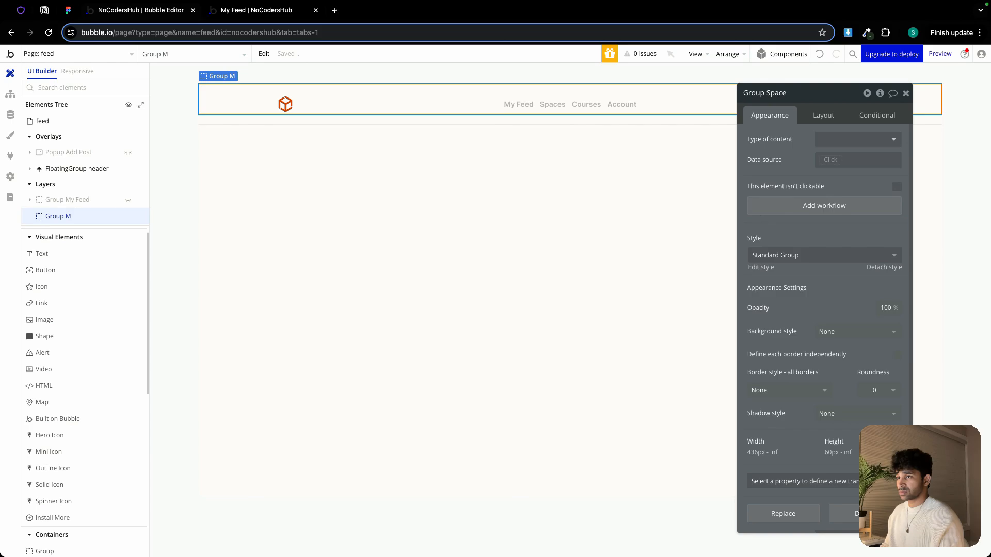
Set Group Space's min width to 0, max width to 1200 px, and center it horizontally
click(823, 115)
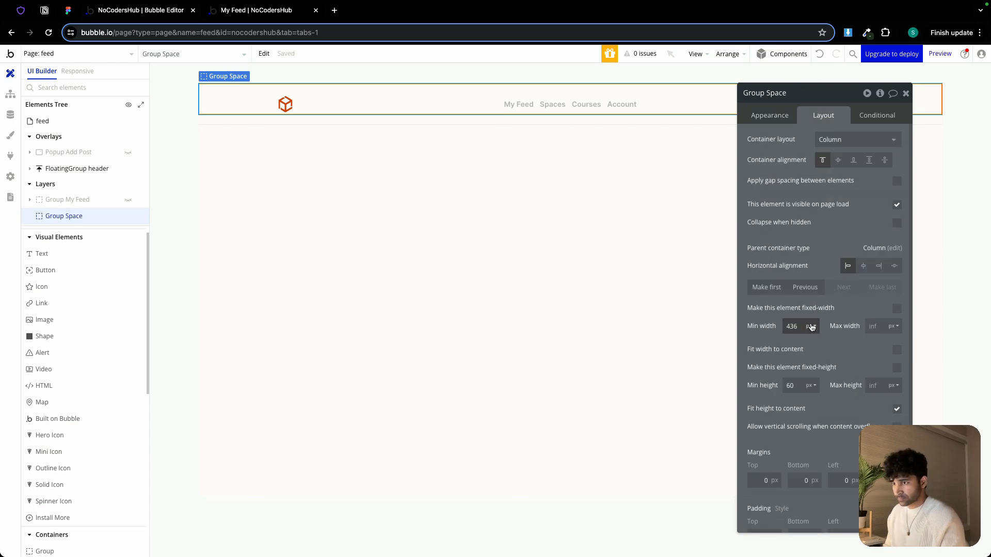
text(0)
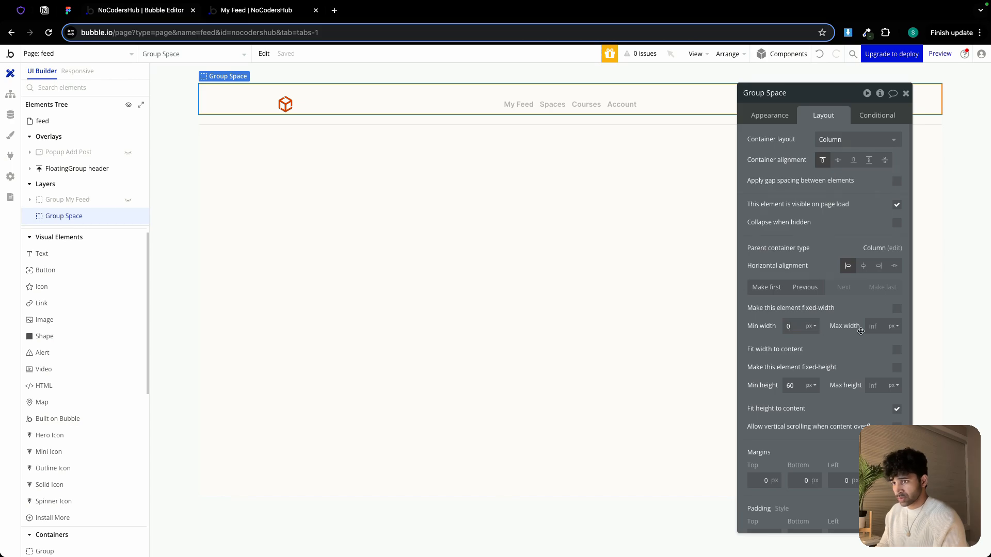
click(875, 331)
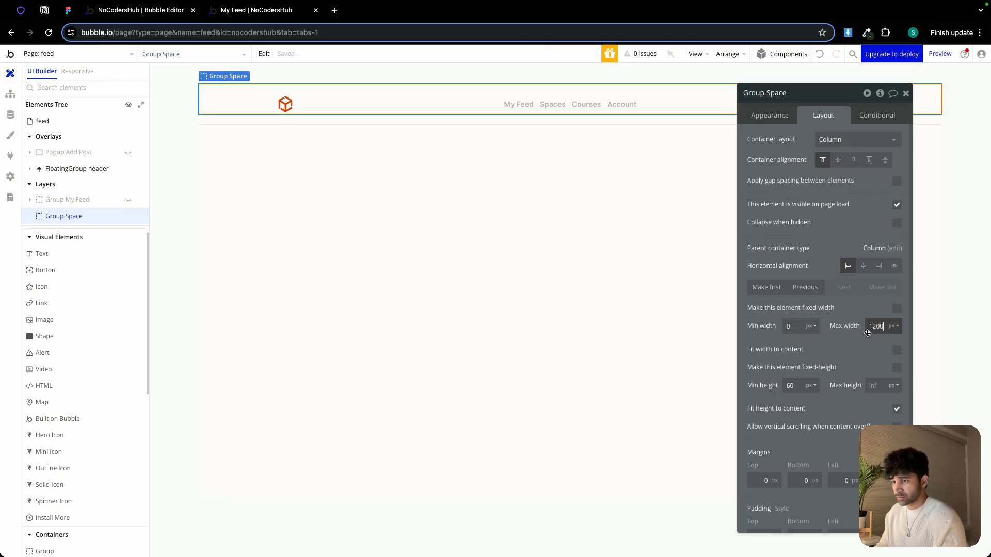
text(1200)
click(864, 266)
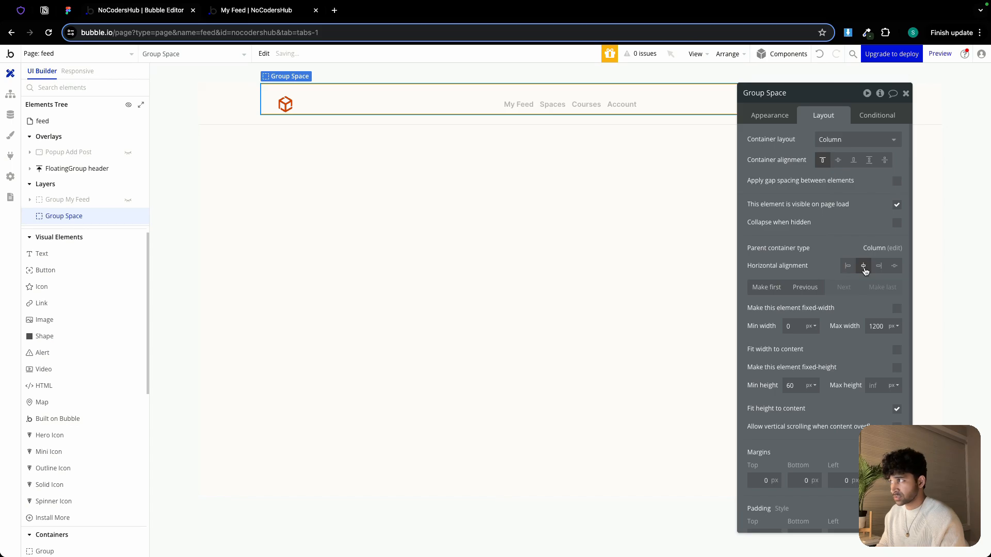
Set Group Space's min height to 0, stop fitting its height to content, and give it an 80 px top margin
text(0)
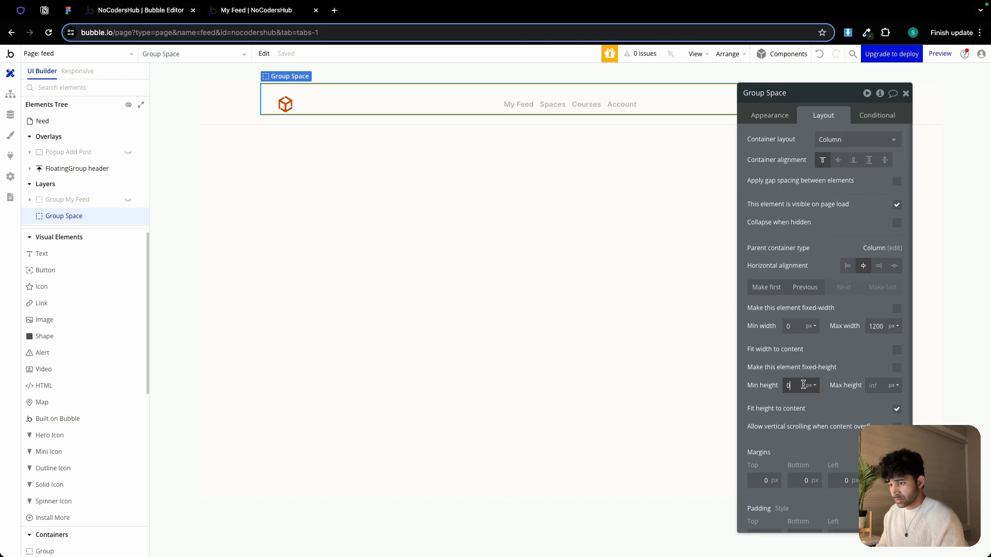
click(897, 409)
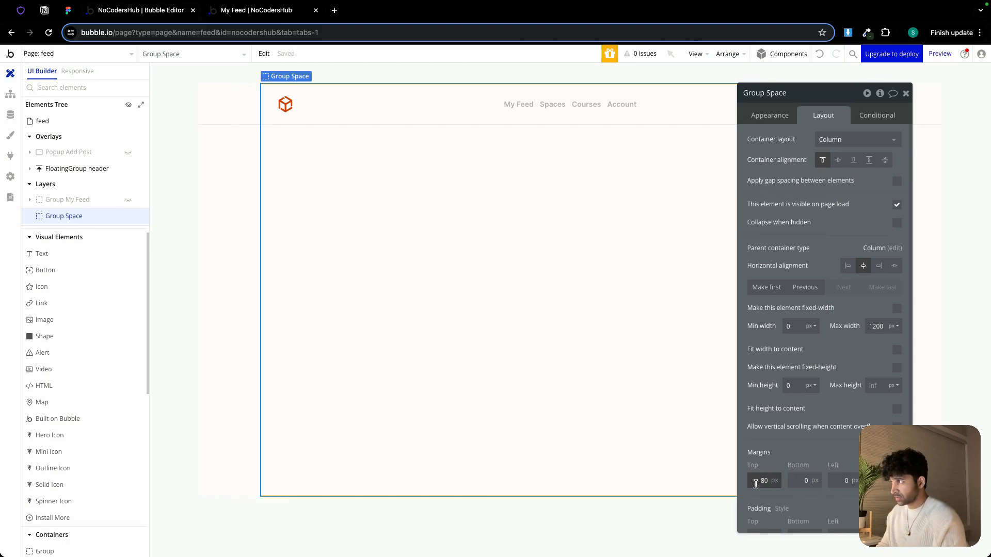
Set Group Space's top, bottom and side padding to 32 px
scroll(755, 490, down, 1)
click(752, 522)
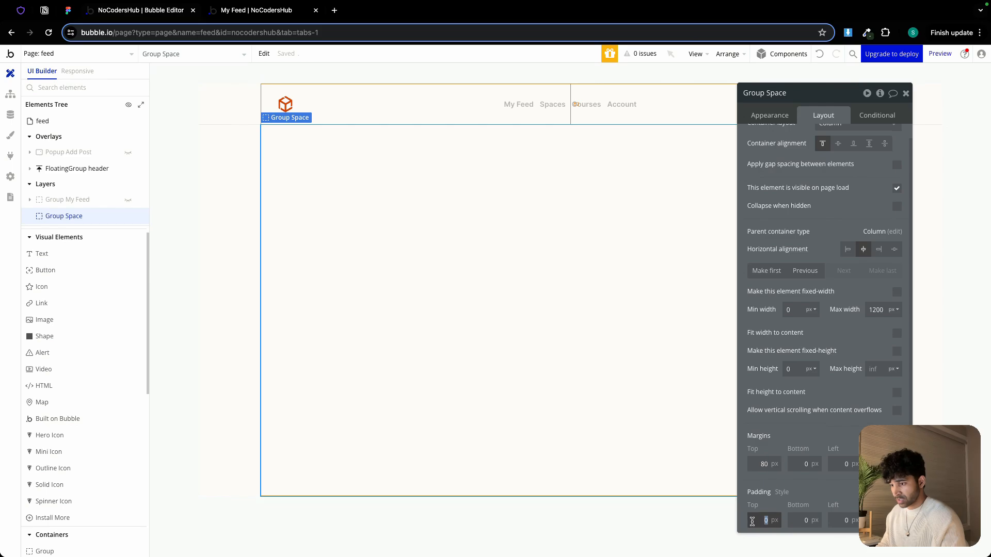
text(32)
click(805, 521)
text(32)
click(833, 522)
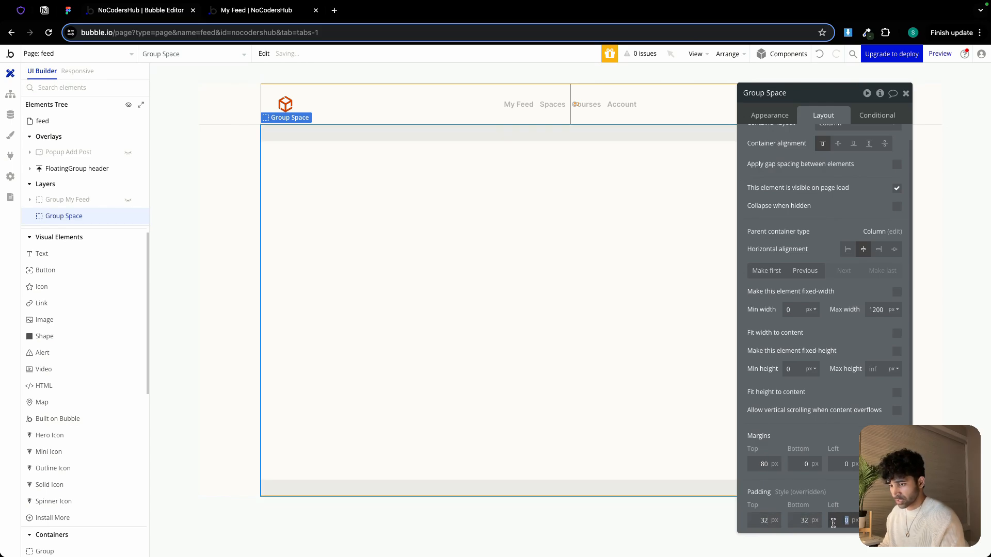
click(851, 499)
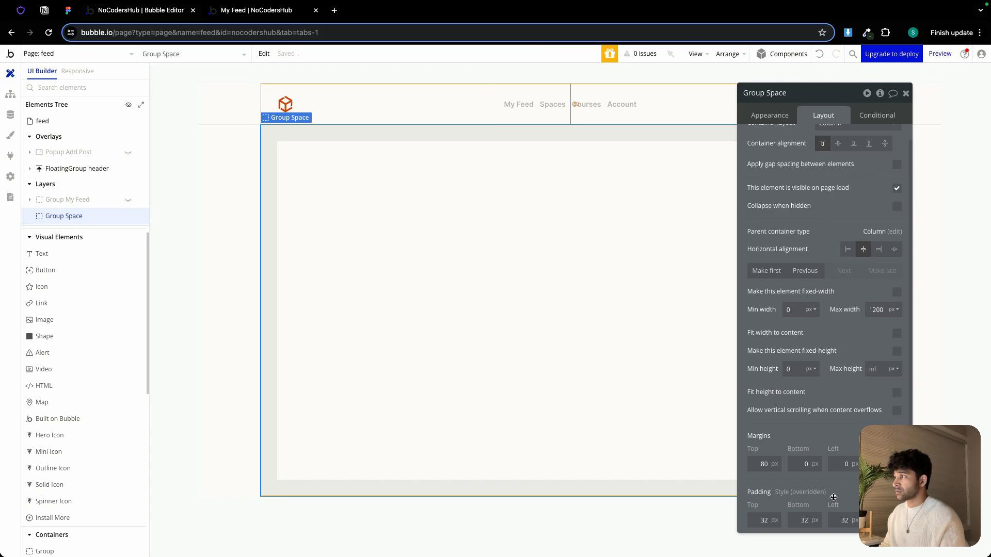
Turn on gap spacing for Group Space with a 24 px row gap
click(897, 165)
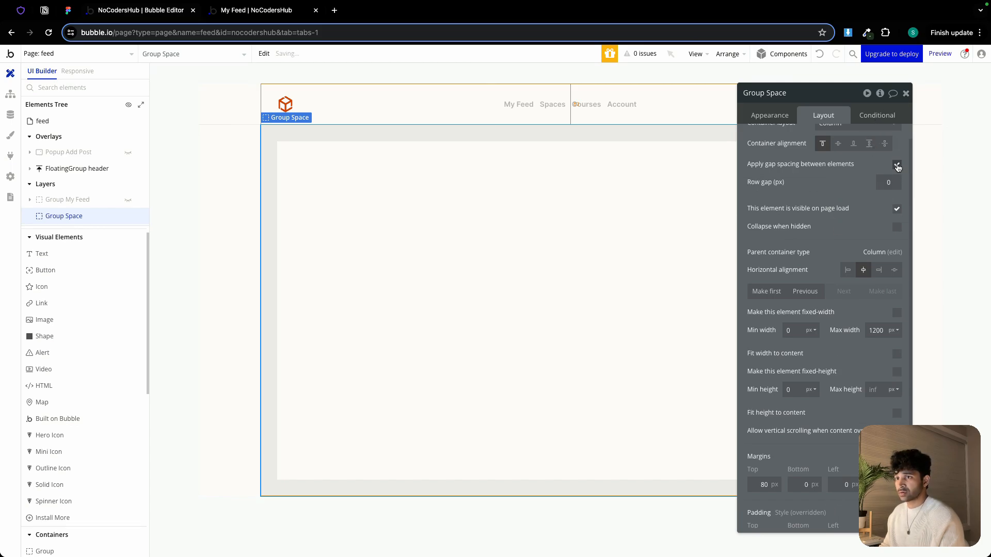
click(896, 180)
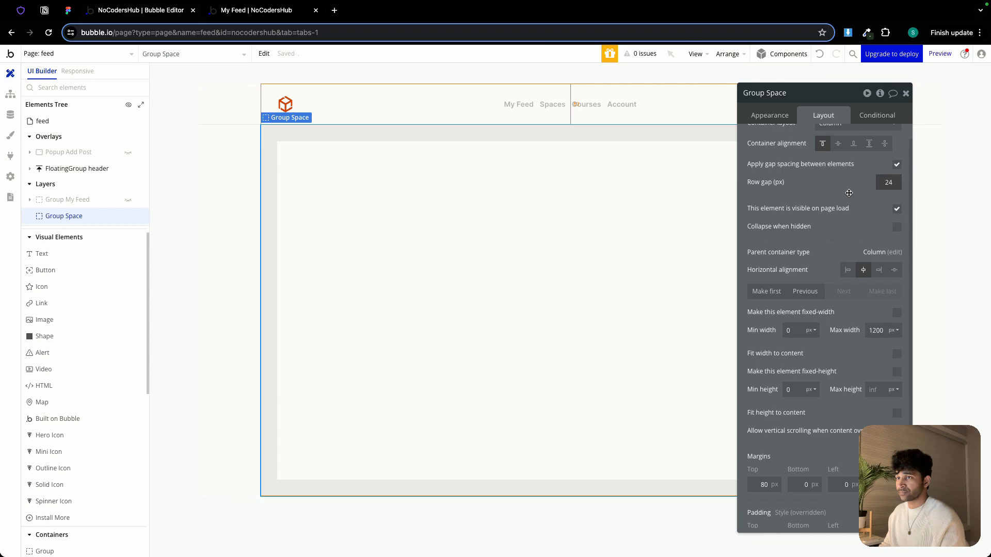
text(24)
click(906, 93)
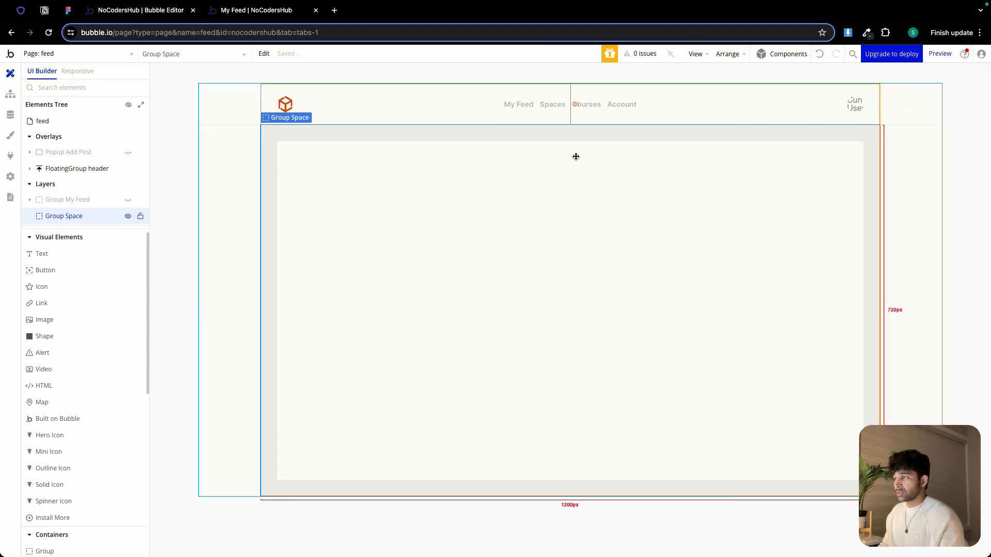
Check the All Spaces heading area in the Figma design
click(69, 11)
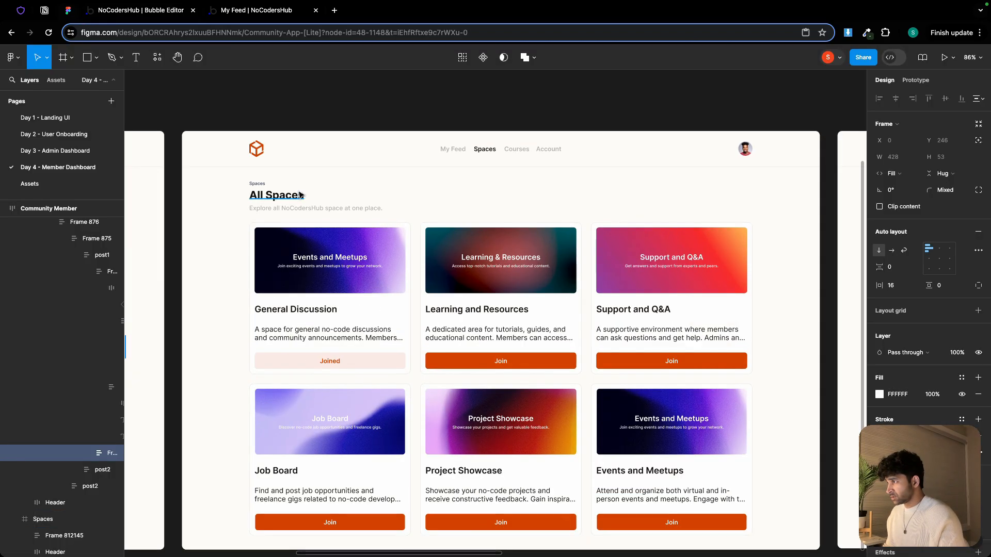
scroll(301, 195, up, 5)
scroll(338, 194, down, 5)
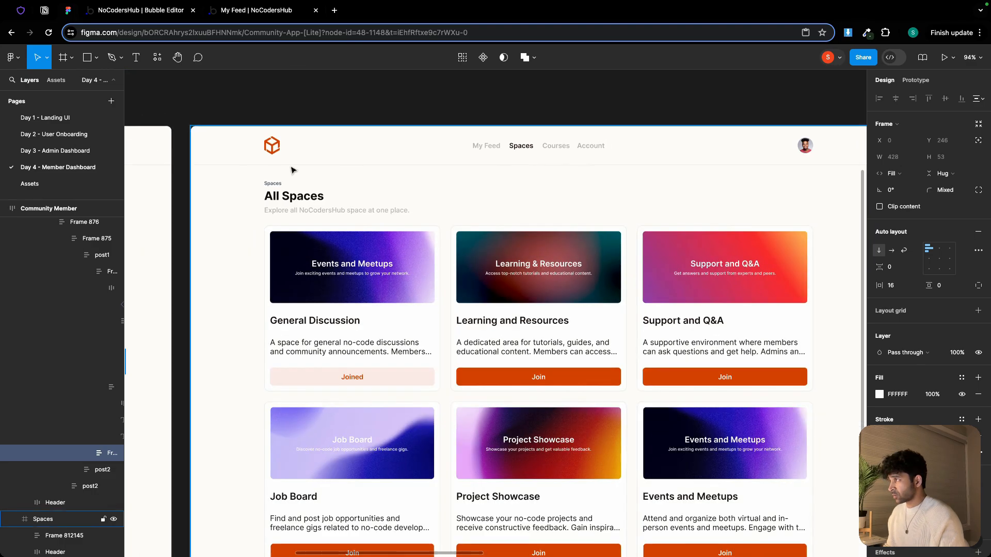
click(122, 14)
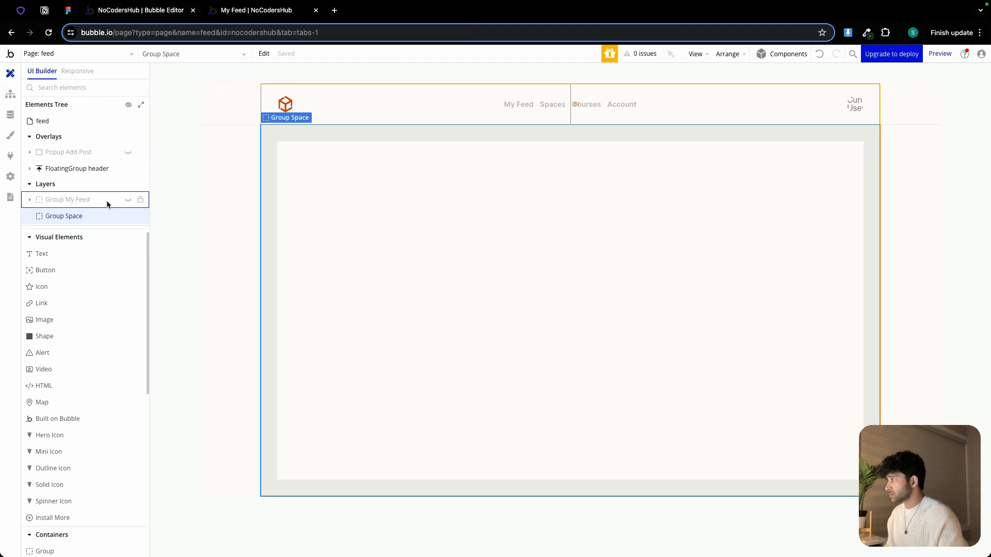
Show Group My Feed in the editor and copy its Recent Posts heading group
click(128, 218)
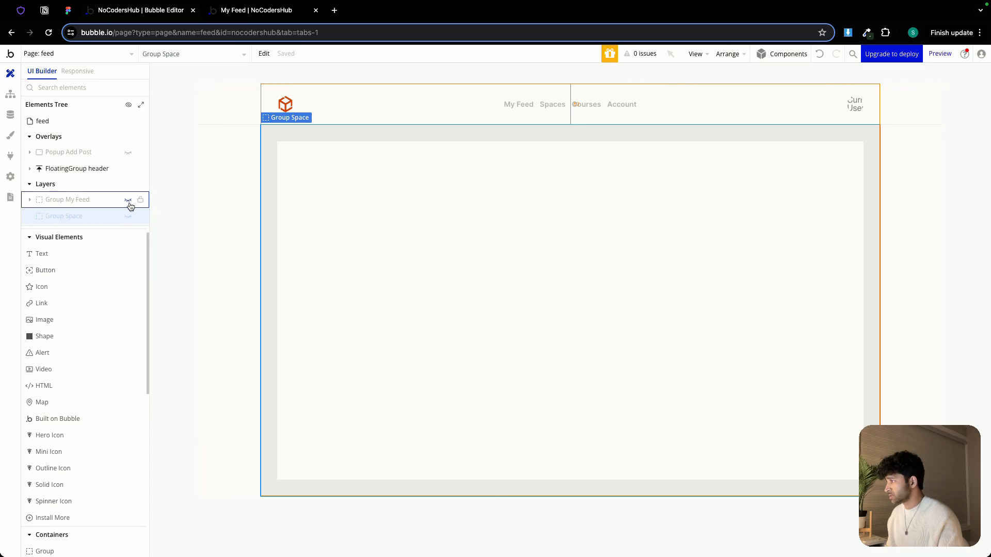
click(128, 200)
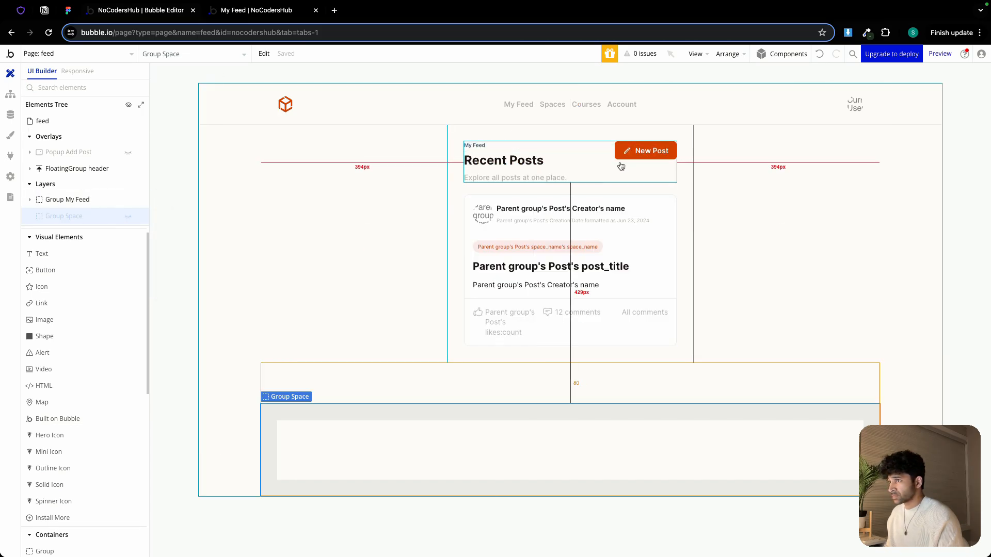
double_click(565, 153)
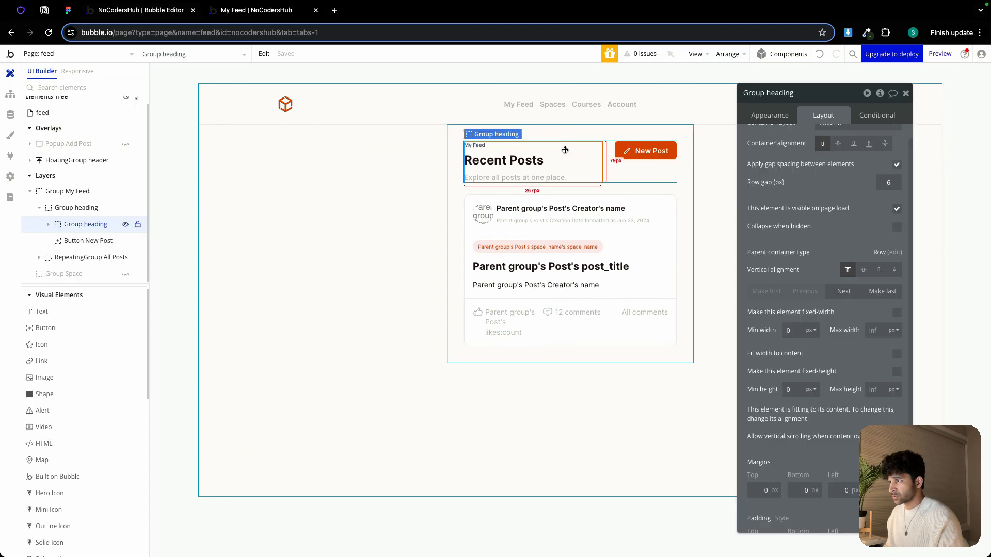
right_click(565, 153)
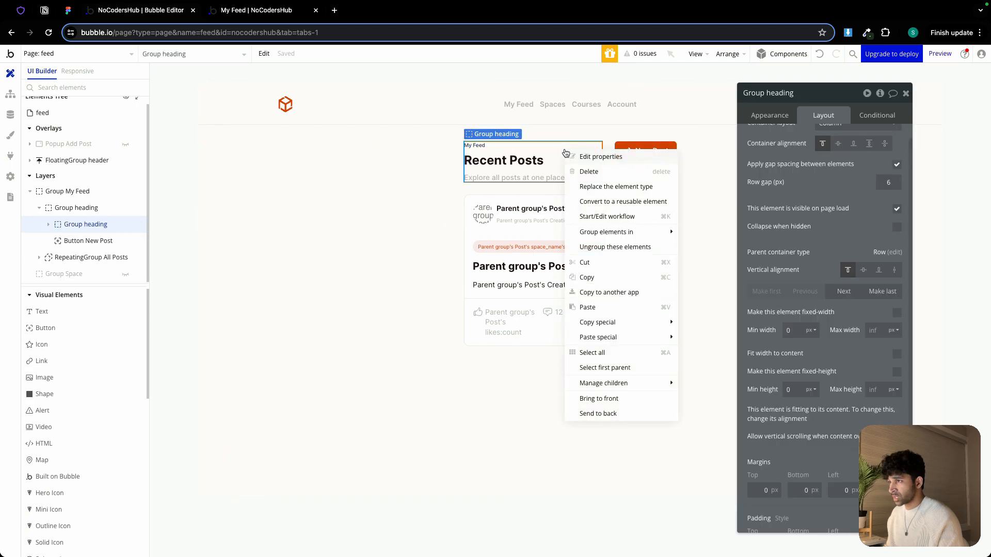
click(587, 277)
Hide Group My Feed, show Group Space, and paste the heading group into Group Space
click(126, 192)
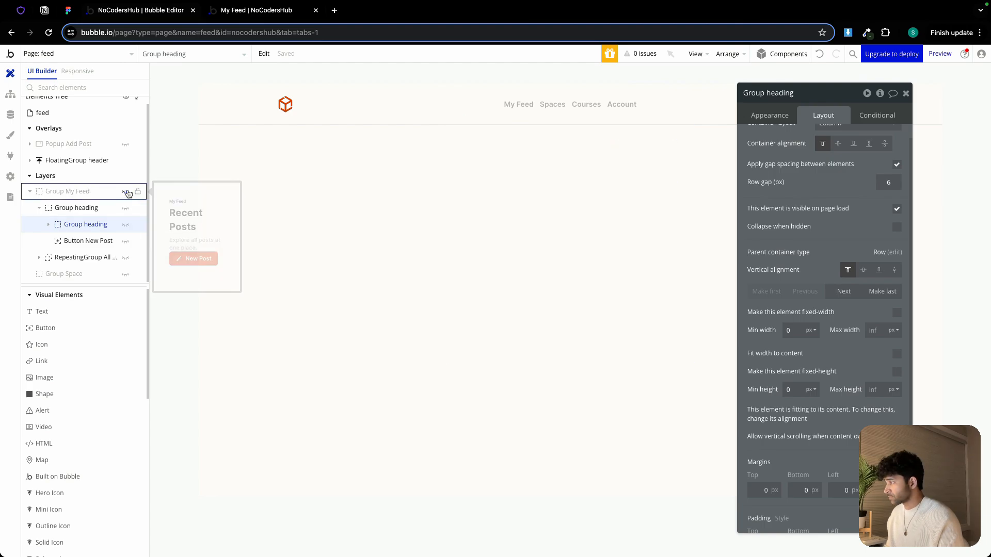
click(30, 191)
click(128, 216)
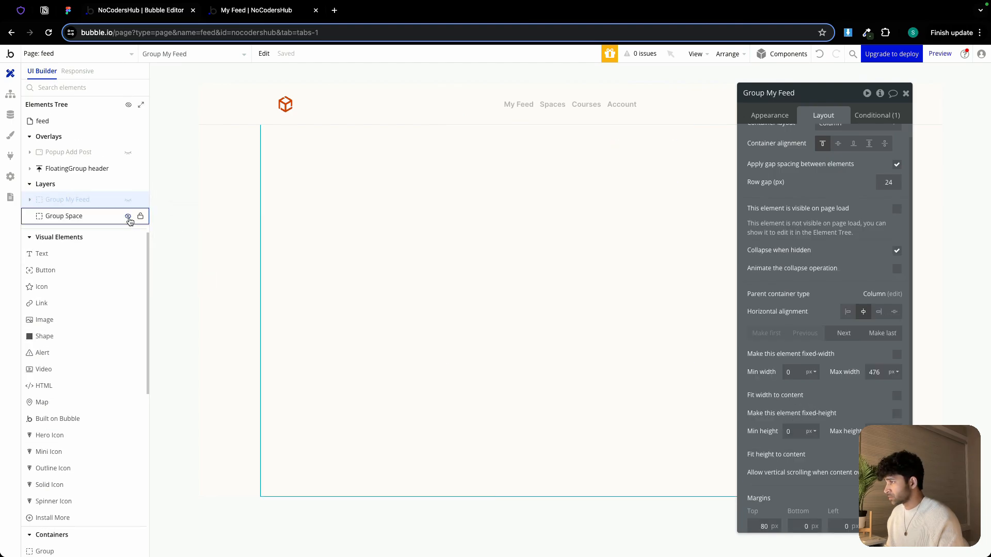
click(320, 177)
right_click(320, 177)
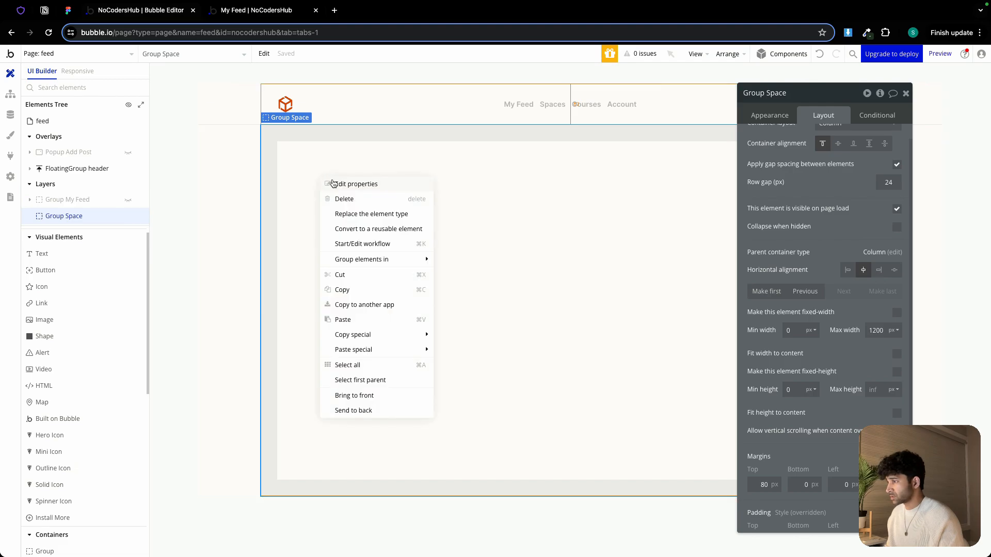
click(359, 320)
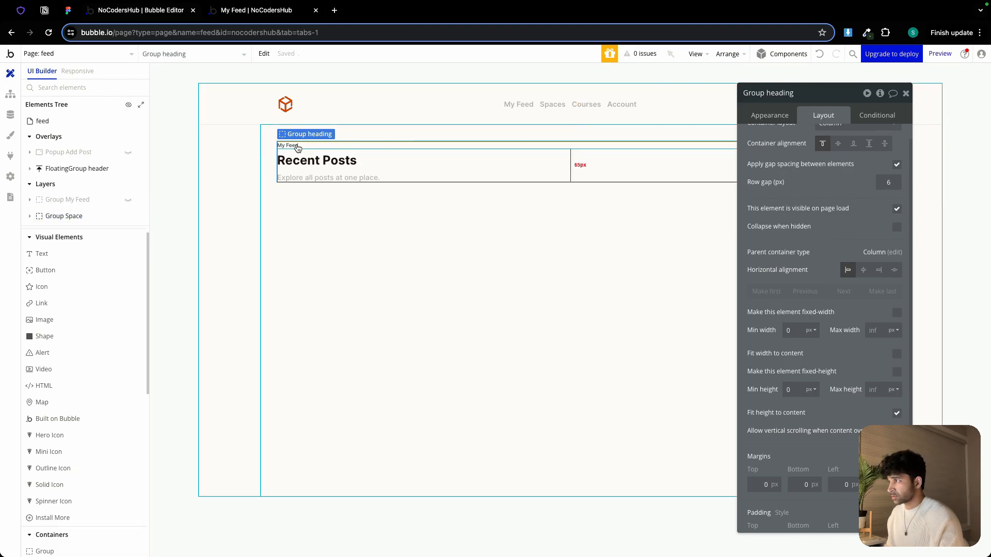
Change the small label above the heading to Space
click(573, 146)
click(768, 121)
triple_click(796, 136)
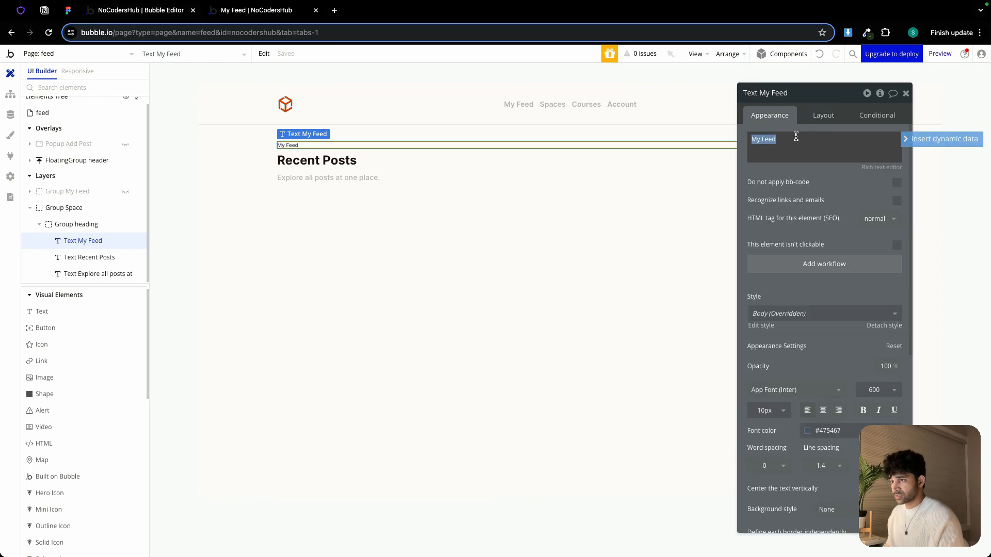
text(S)
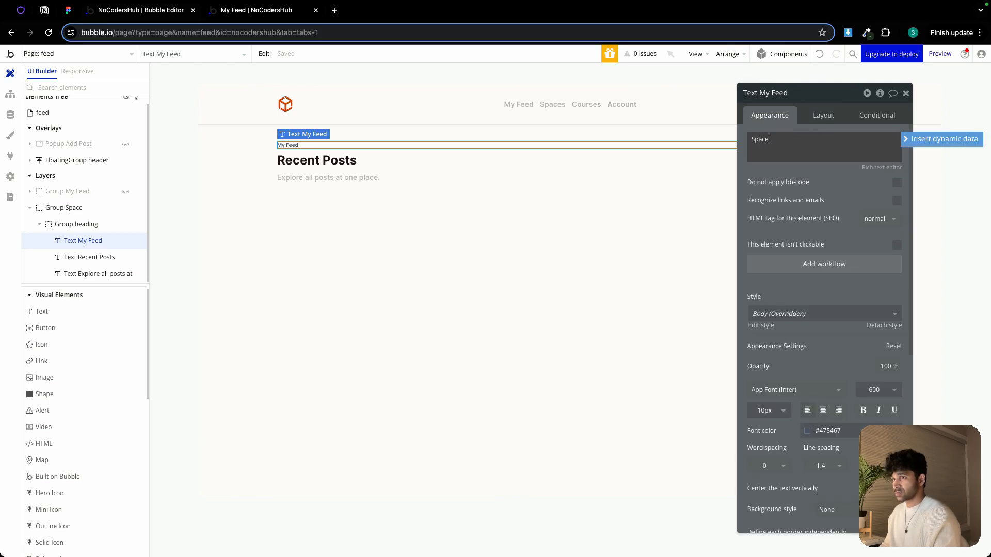
text(pace)
Change the heading text to Explore All Spaces
click(372, 162)
triple_click(791, 146)
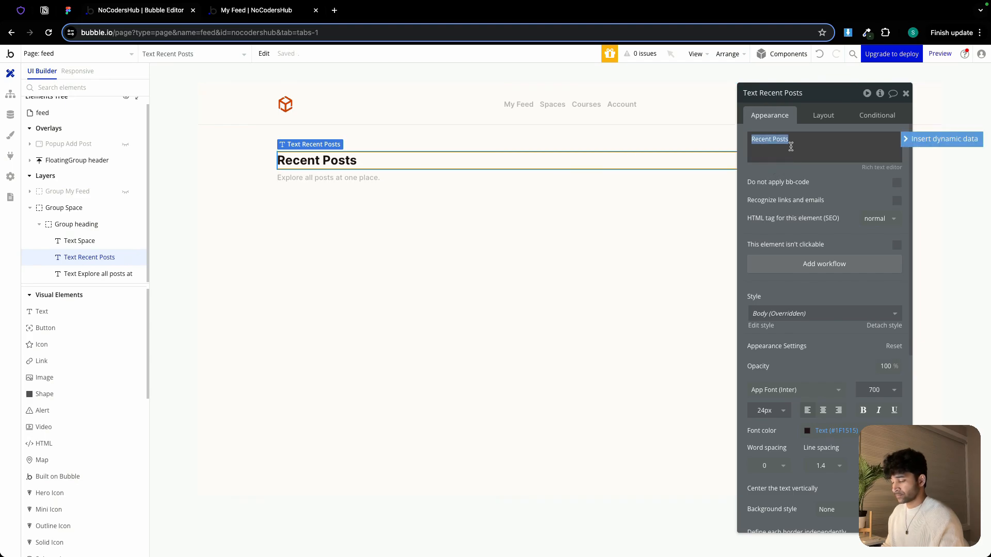
text(All SPaces)
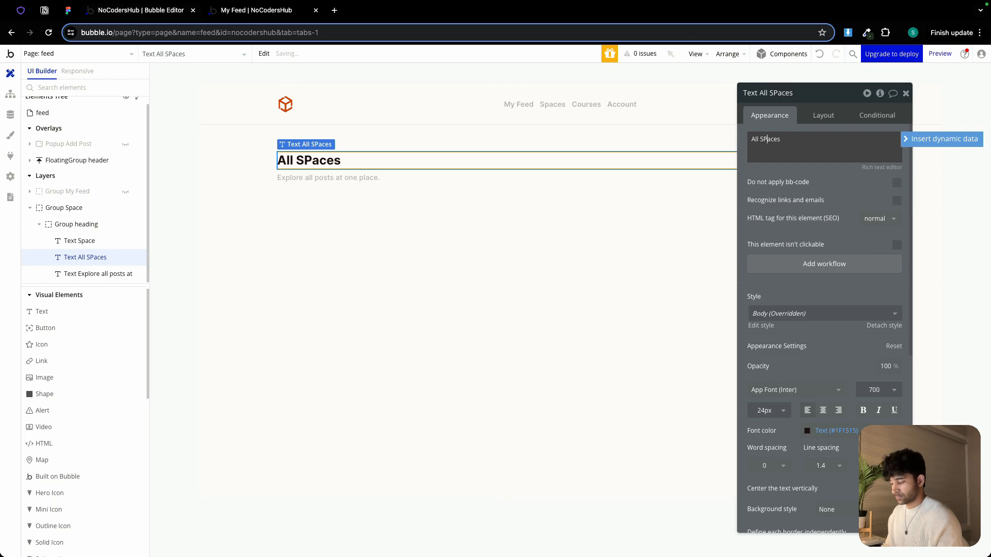
key(Left)
key(Left)
text(Exp)
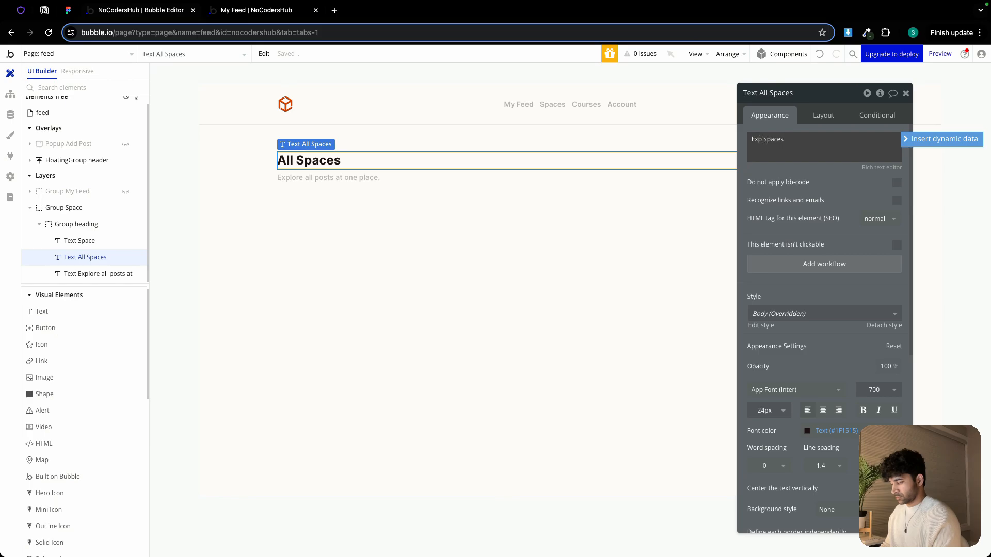
text(lore All)
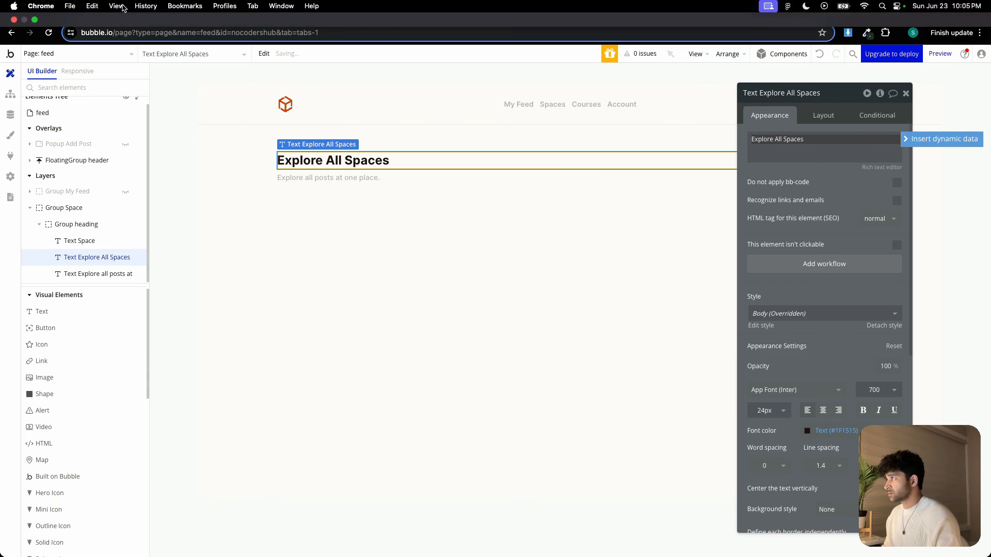
Copy the subtitle from the Figma design and paste it as the subtitle text: Explore all NoCodersHub space at one place
click(68, 10)
click(340, 213)
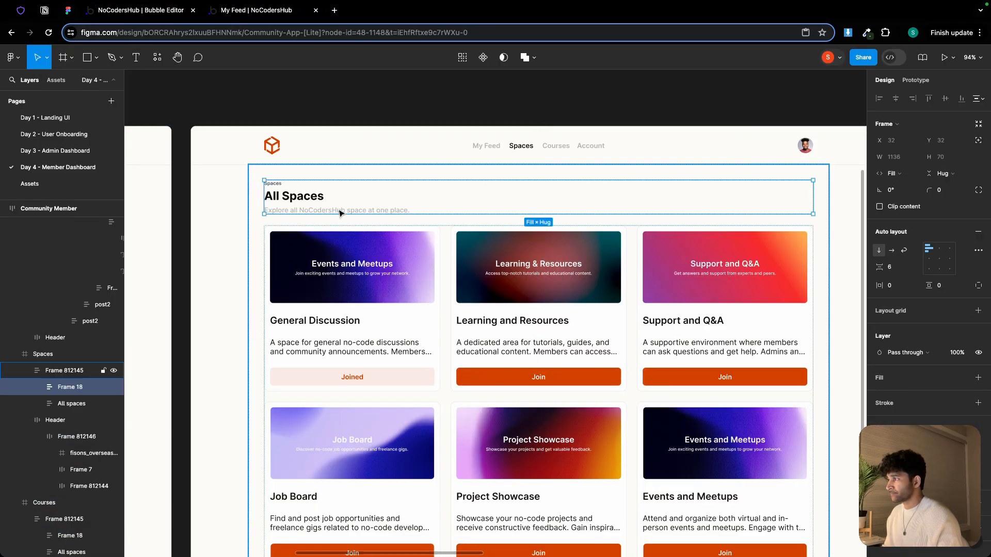
double_click(340, 213)
key(ctrl+c)
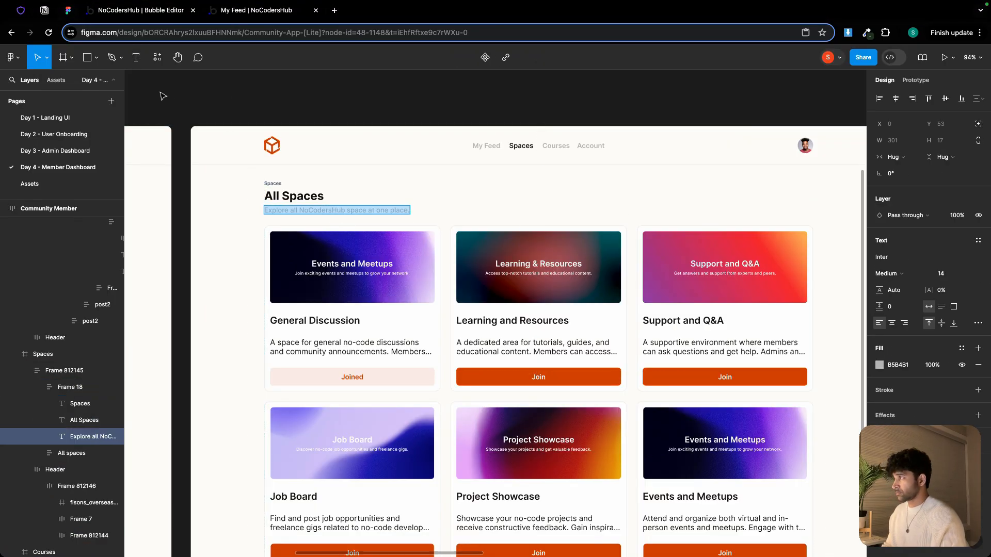
click(135, 12)
click(336, 178)
click(772, 134)
key(ctrl+a)
key(ctrl+v)
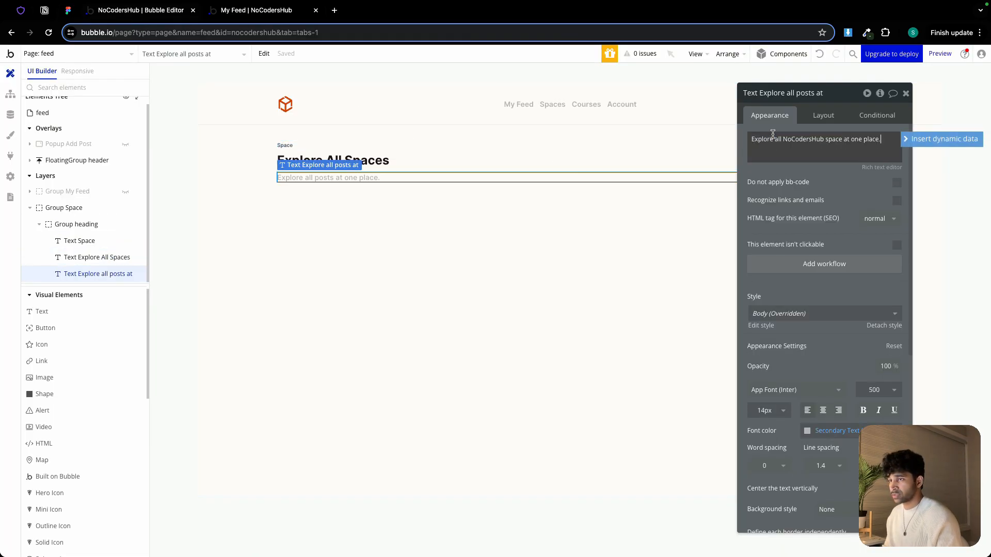
Review the space card layout in the Figma All Spaces design
click(466, 200)
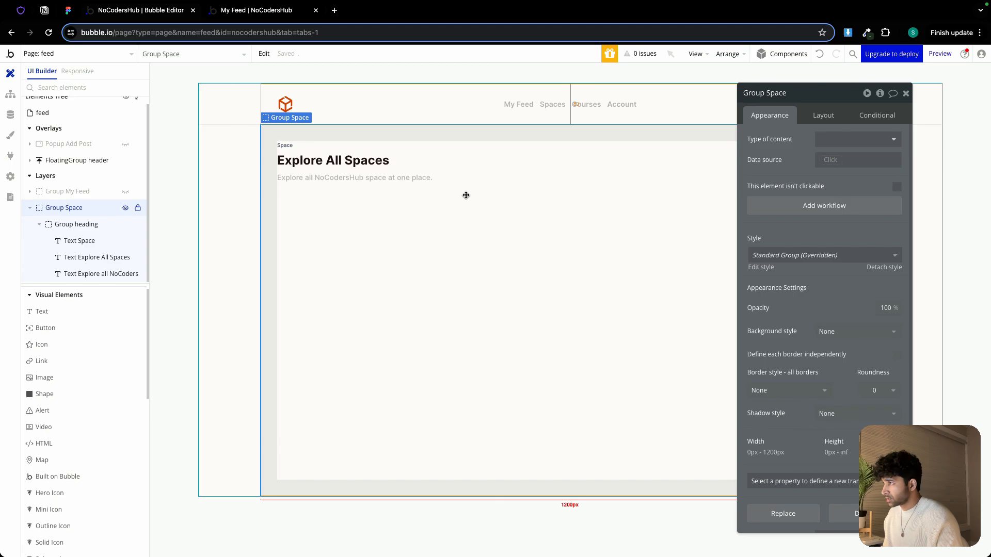
click(906, 93)
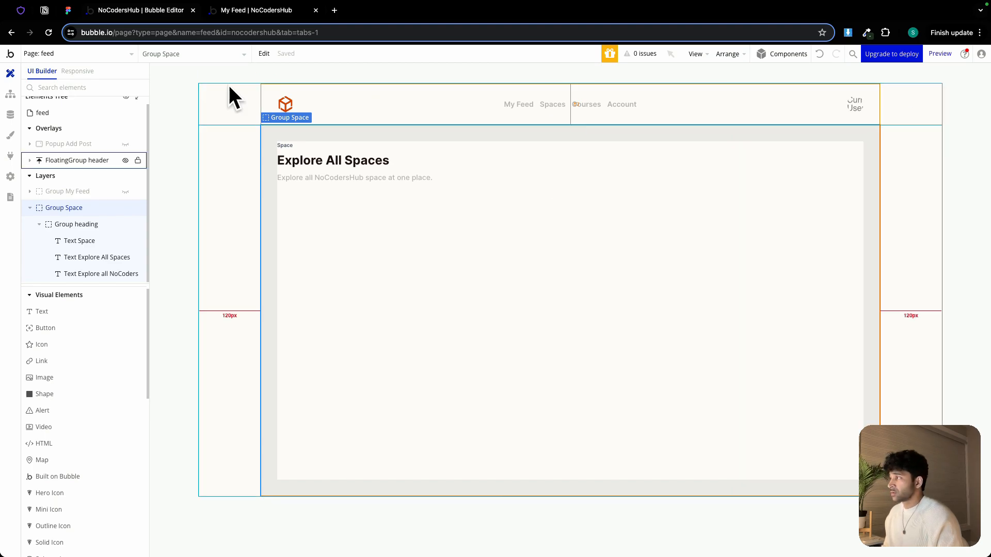
click(78, 11)
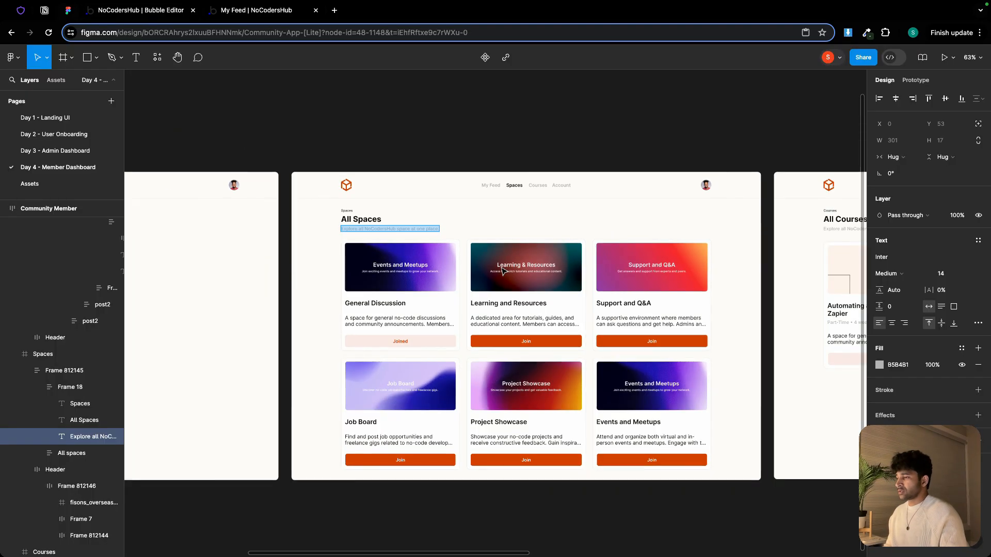
scroll(426, 269, down, 1)
scroll(426, 267, up, 5)
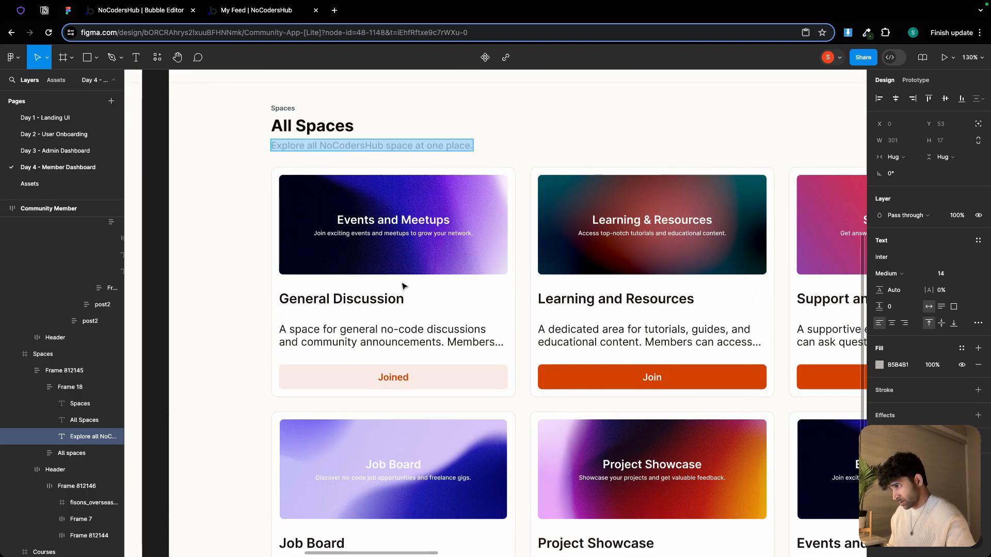
scroll(404, 286, down, 3)
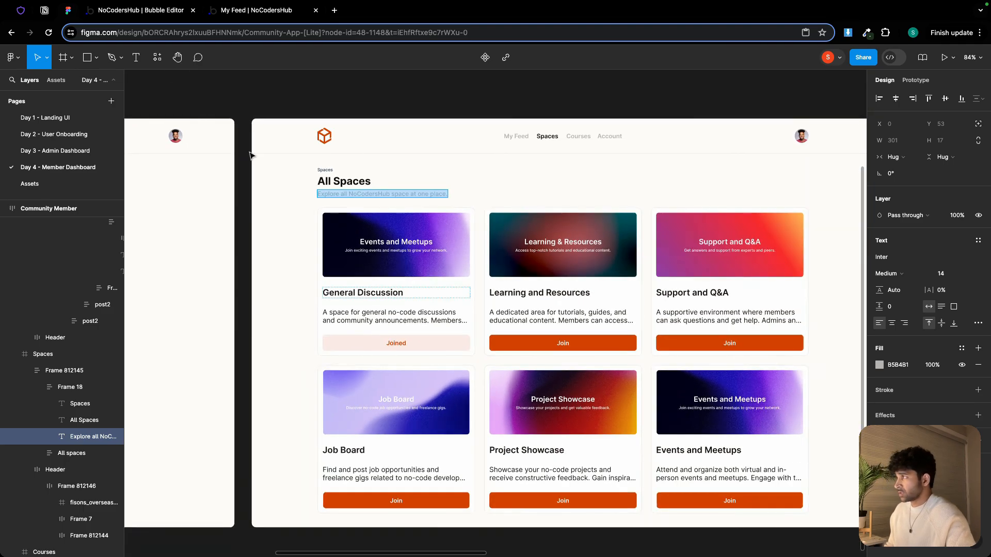
click(127, 11)
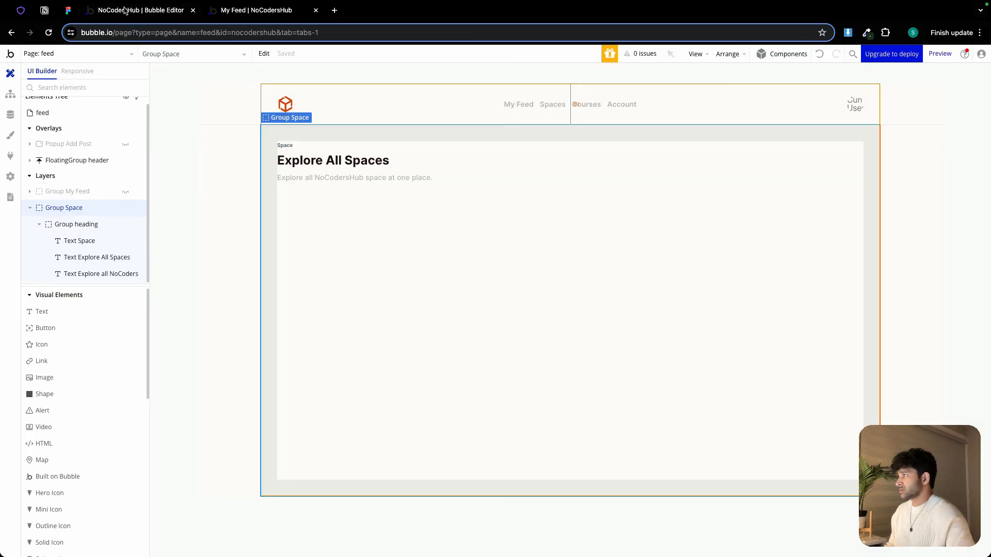
Open the dashboard-admin page and show its Group All Spaces in the editor
click(70, 55)
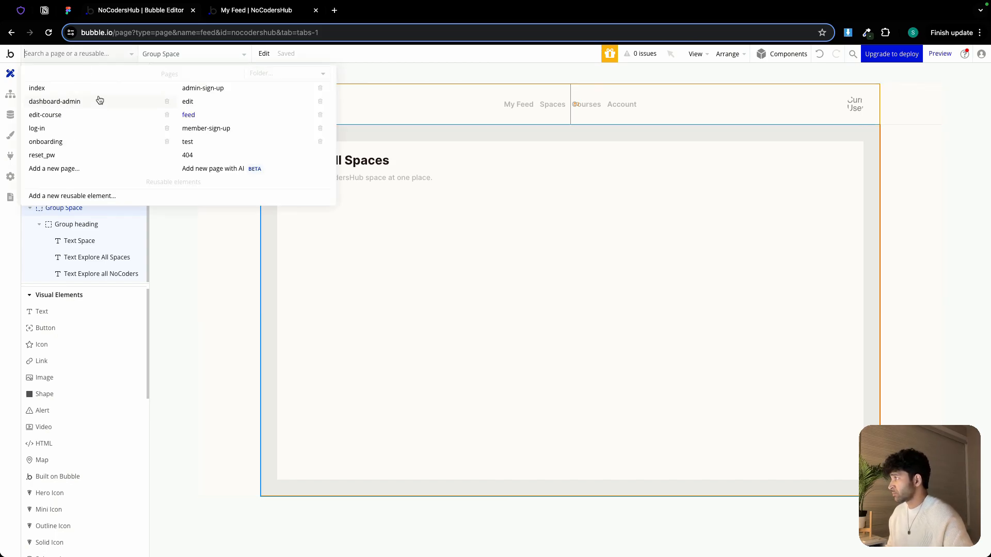
click(85, 102)
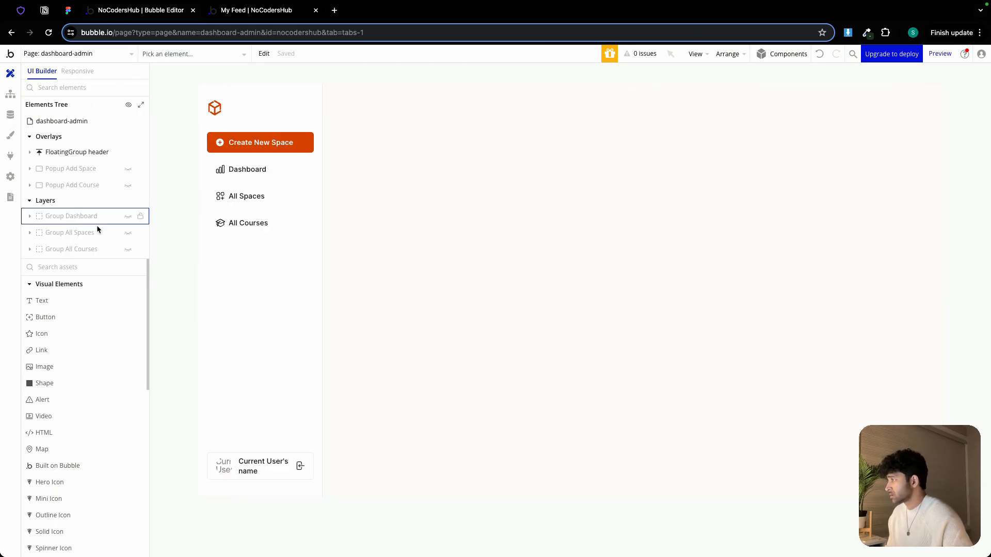
click(129, 235)
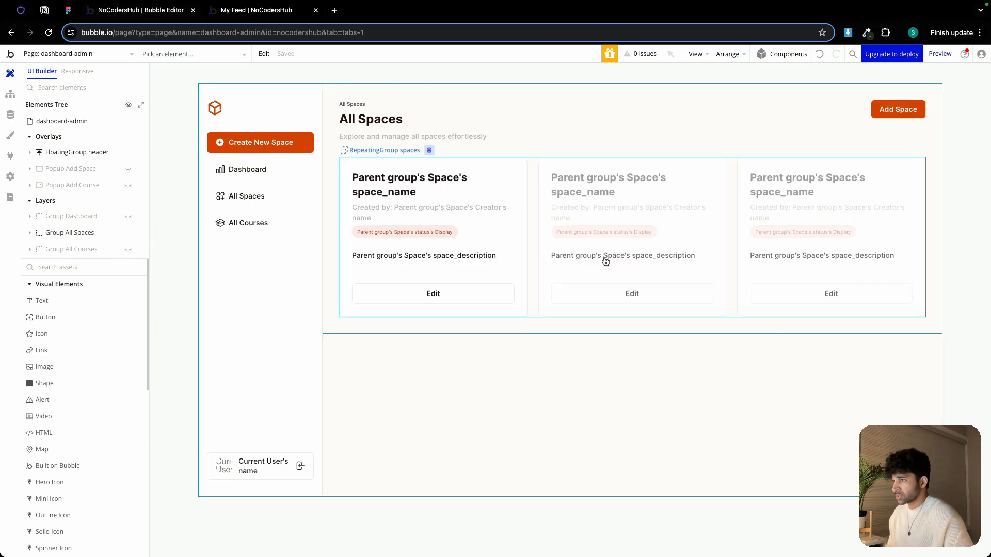
Copy the spaces repeating group from the dashboard-admin page and paste it into the Space group on the feed page
double_click(633, 240)
right_click(634, 240)
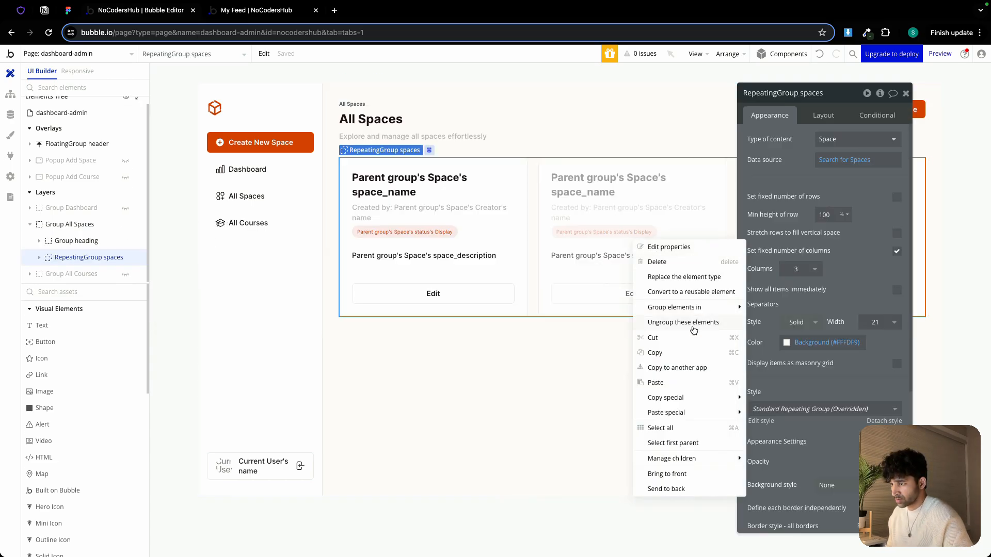
click(683, 354)
click(77, 53)
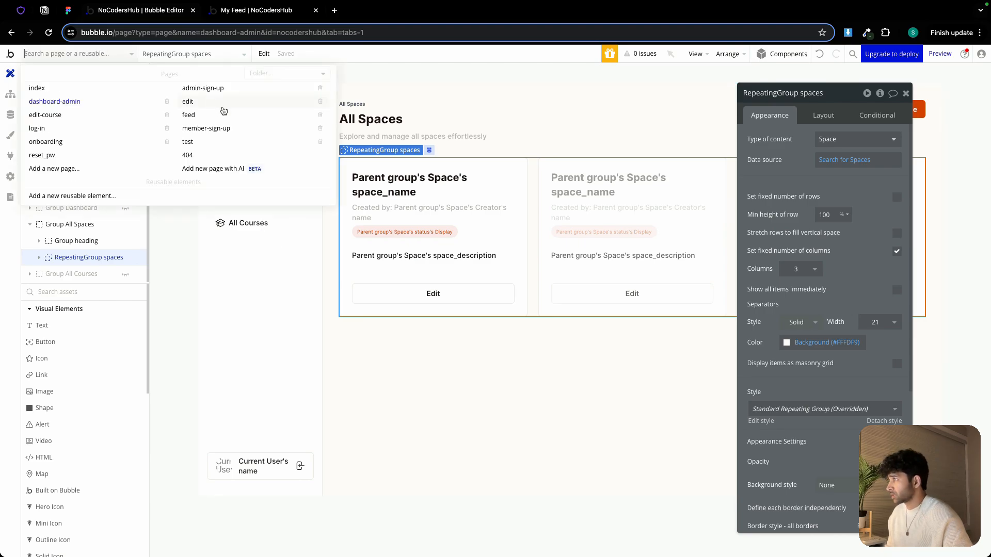
click(220, 116)
double_click(388, 212)
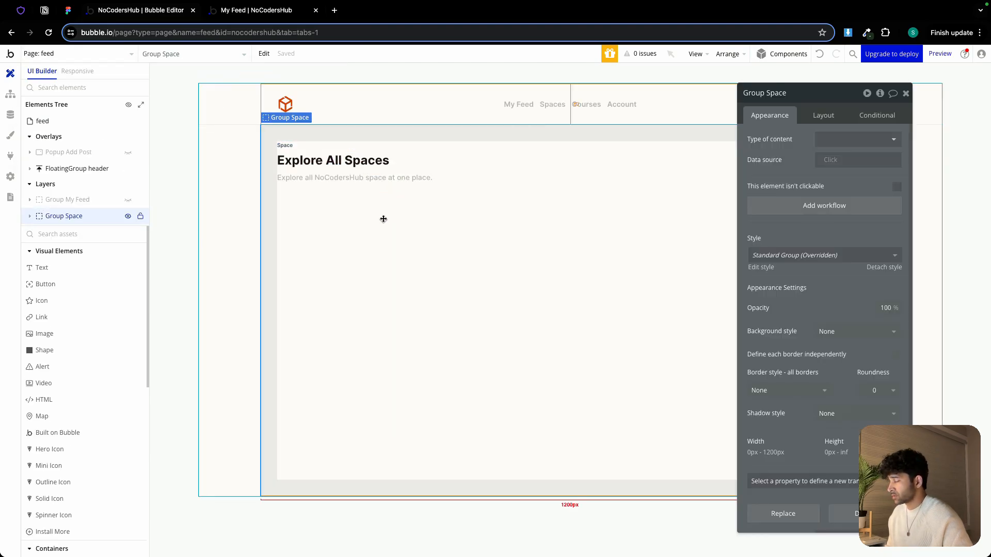
right_click(383, 218)
click(417, 363)
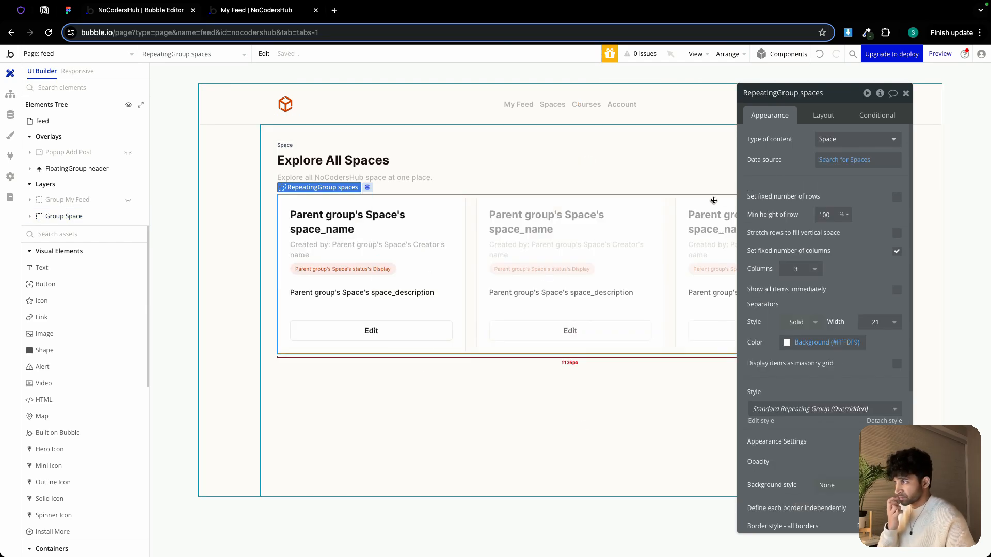
Add a constraint to the repeating group's Search for Spaces so only spaces with status Published are listed
click(857, 160)
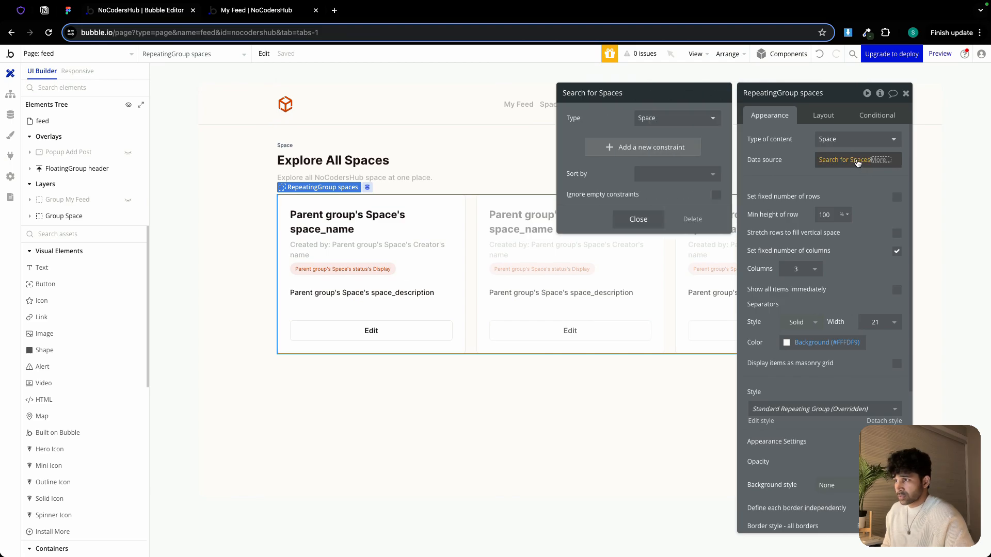
click(642, 148)
click(593, 240)
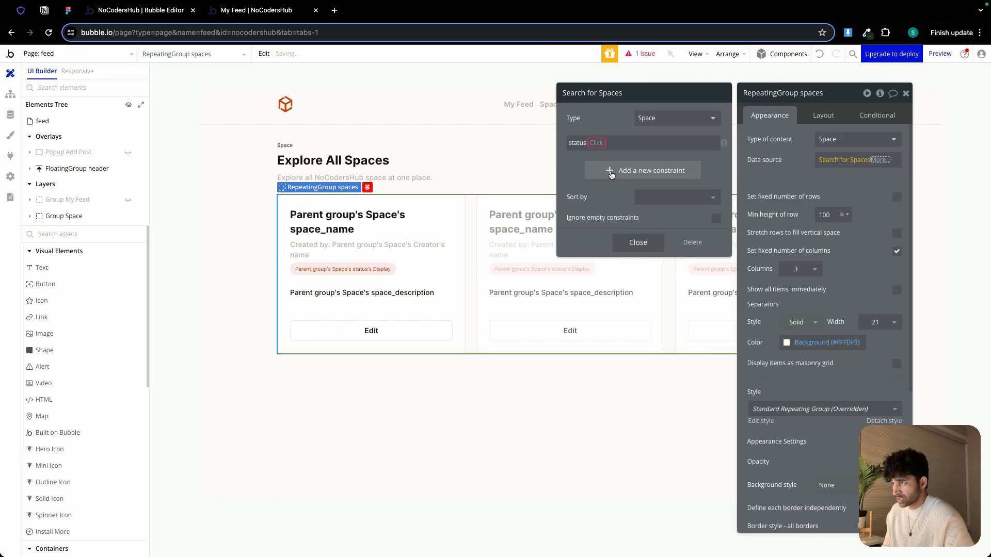
click(596, 143)
click(604, 155)
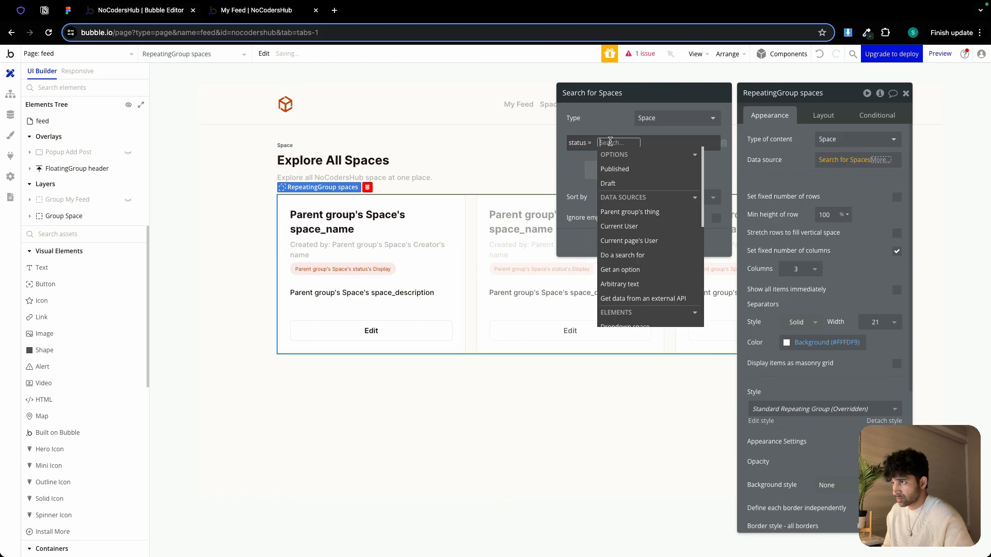
click(628, 171)
click(642, 241)
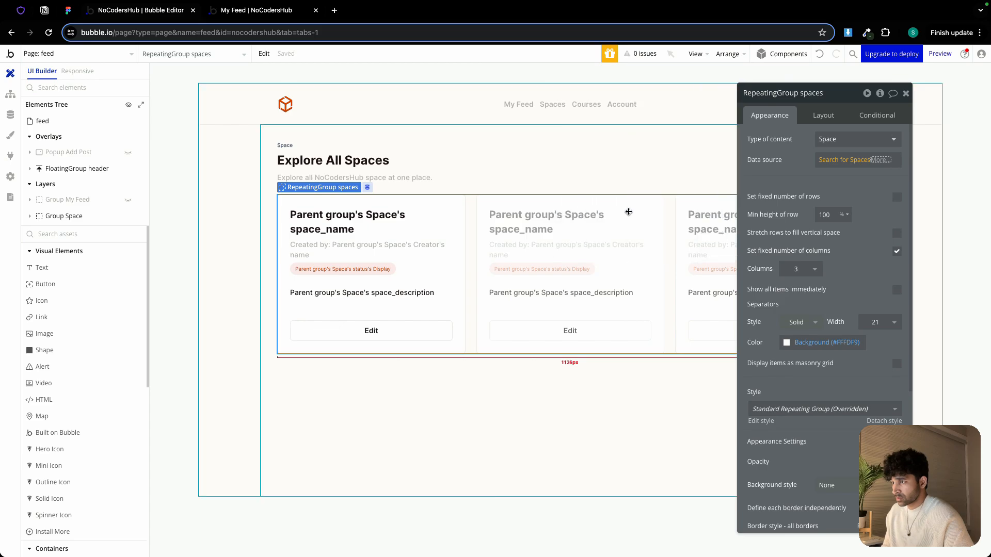
Paste the space name text into the space card and move it to the first position
click(403, 329)
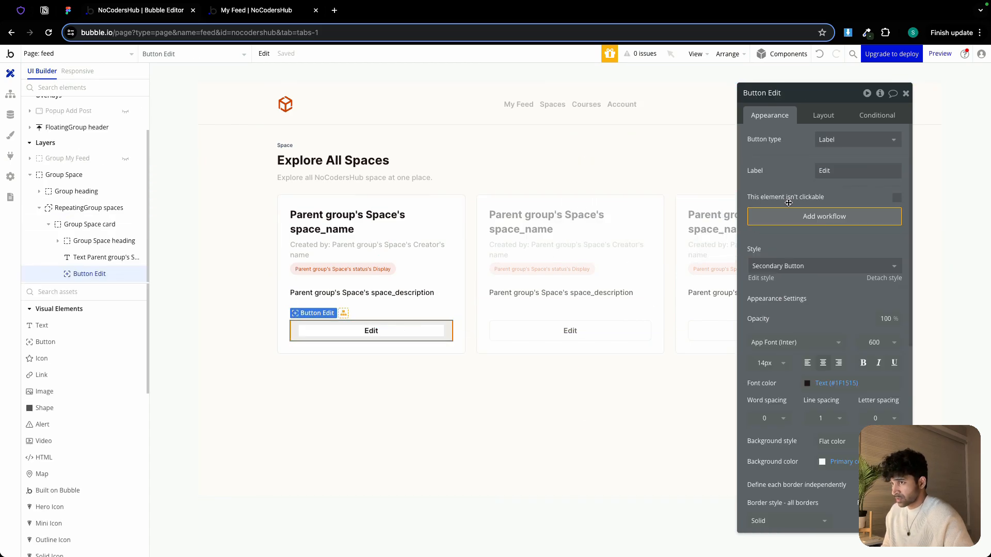
click(367, 213)
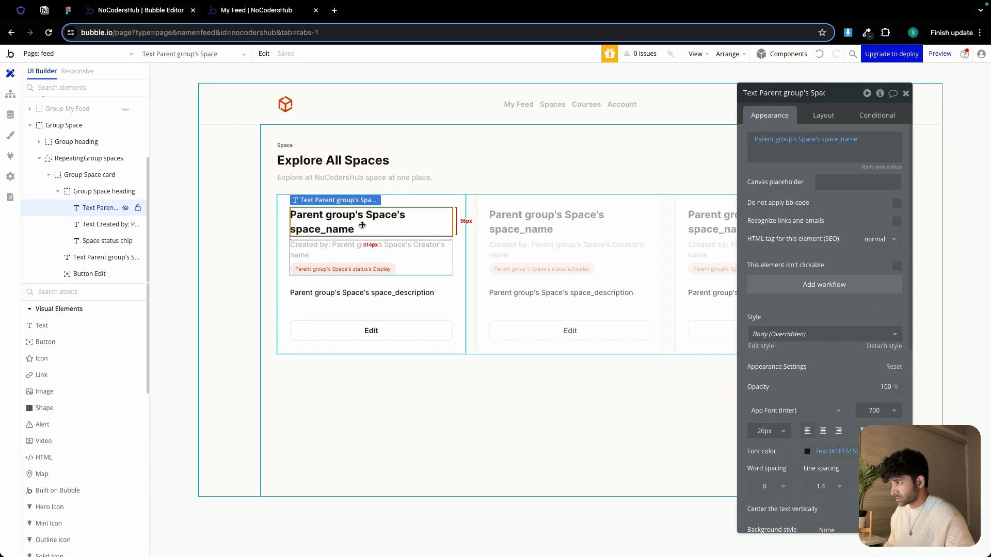
click(342, 280)
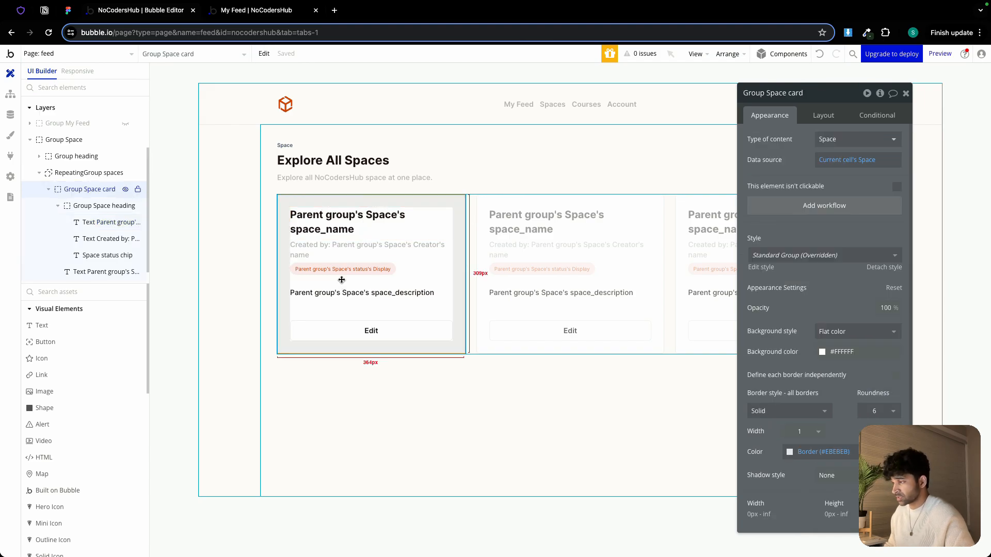
key(ctrl+v)
click(823, 116)
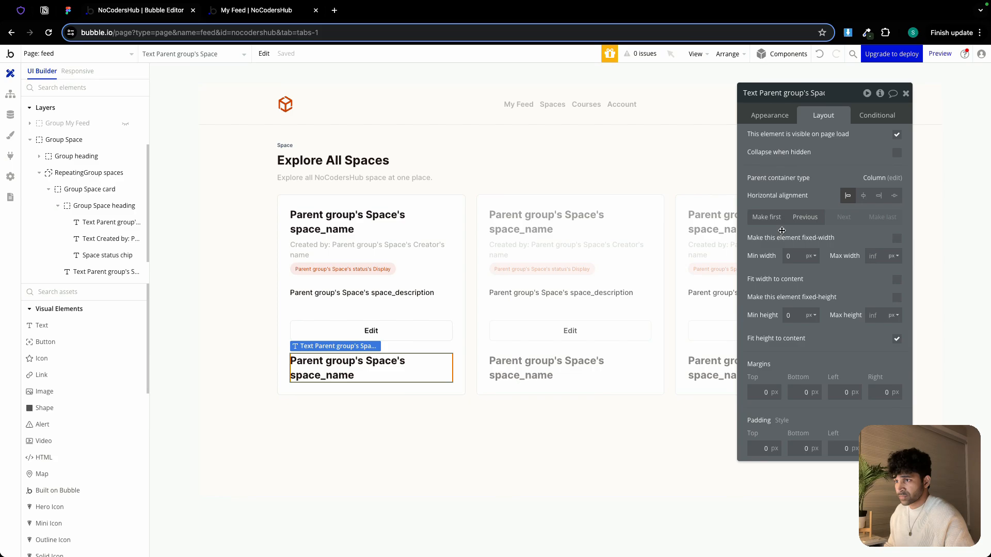
click(766, 217)
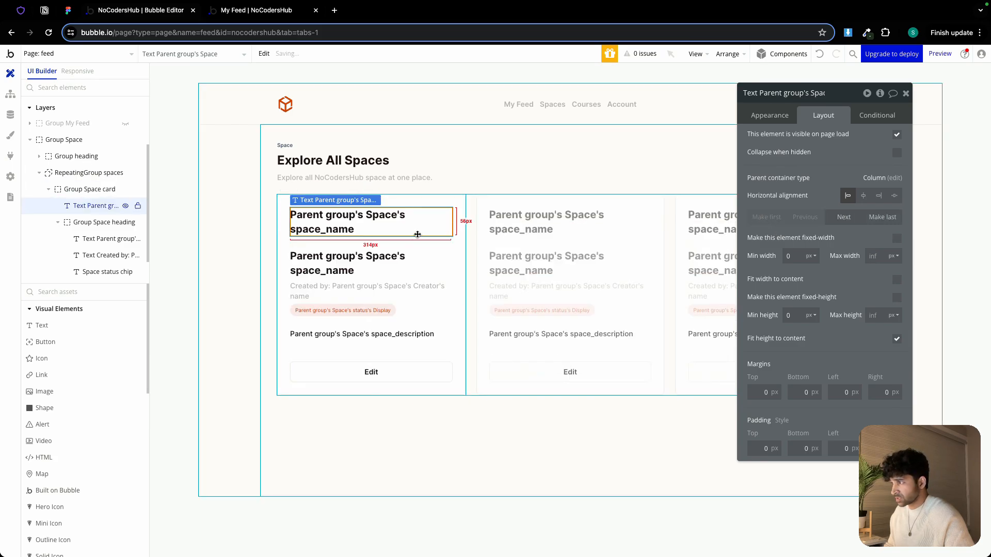
Delete the card's heading group holding the old name, creator and status chip
click(391, 282)
key(Delete)
click(359, 225)
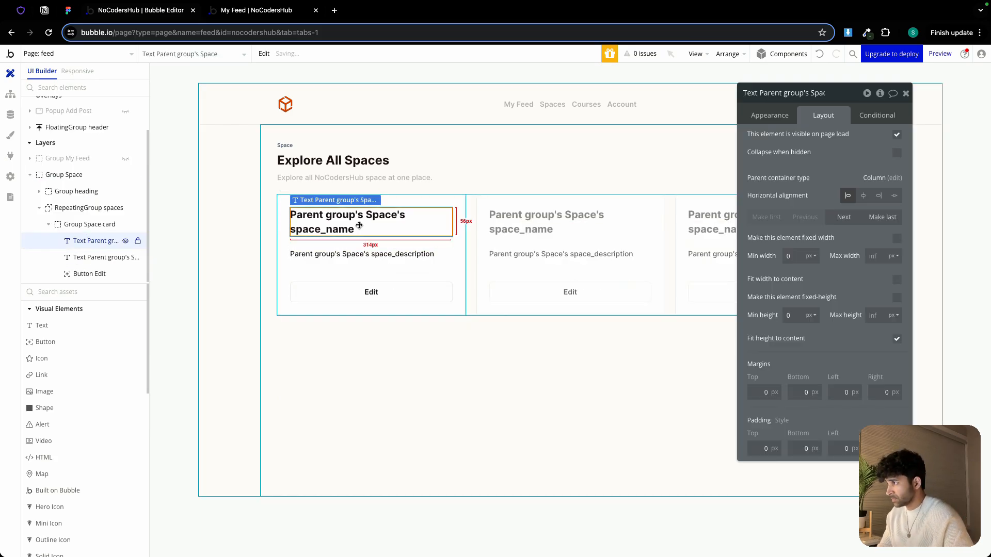
Change the card's Edit button style to Primary Button
click(769, 116)
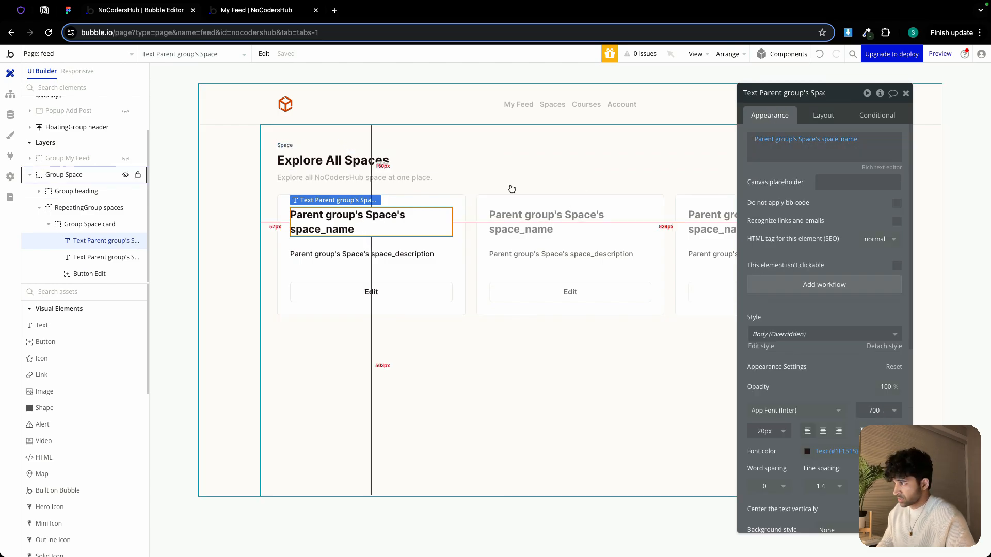
click(376, 254)
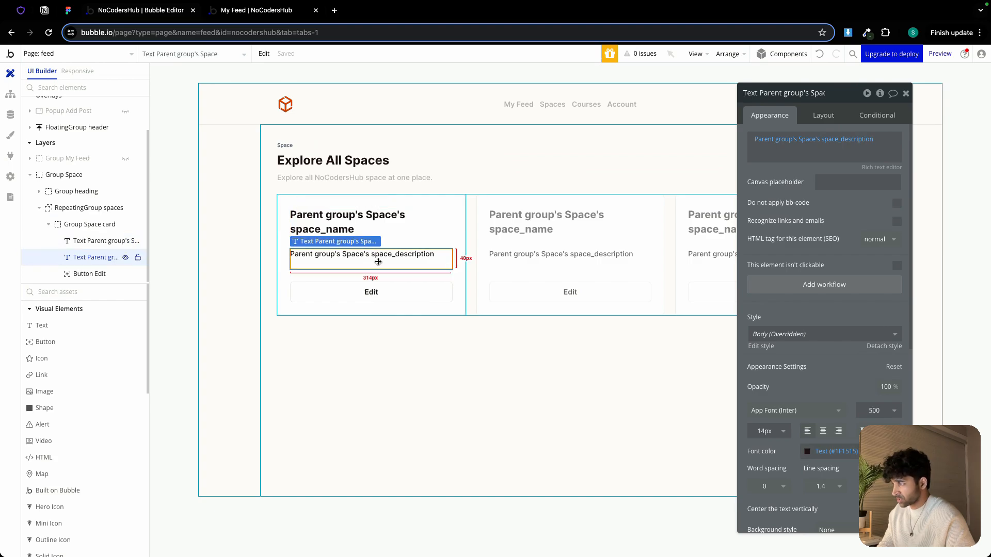
click(384, 290)
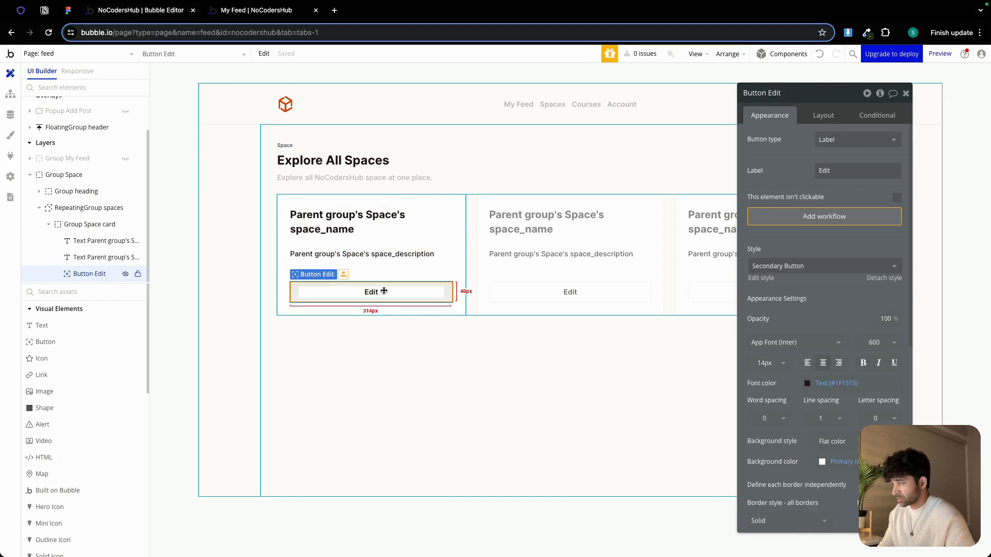
click(833, 267)
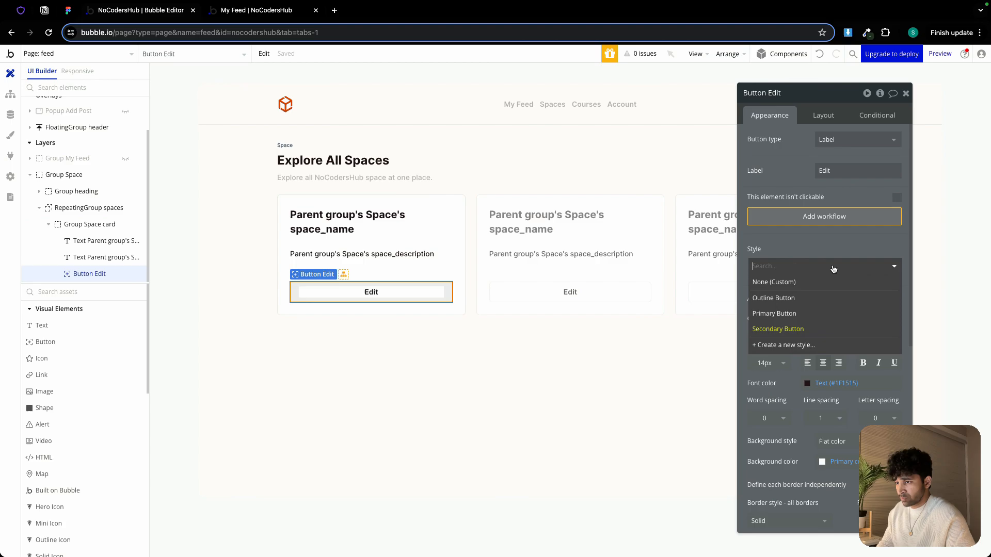
click(804, 312)
Change the card button's label to Join Space
click(845, 171)
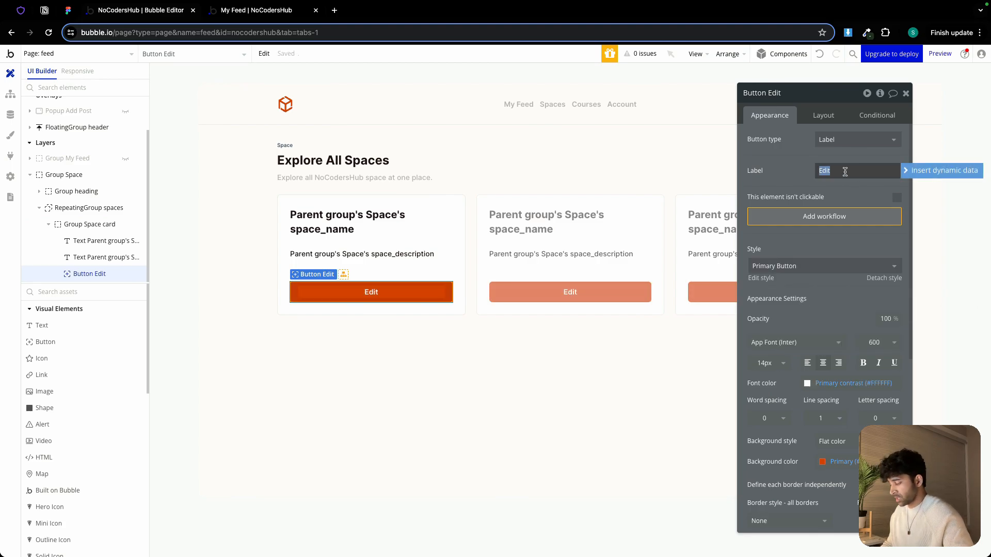
text(Join Space)
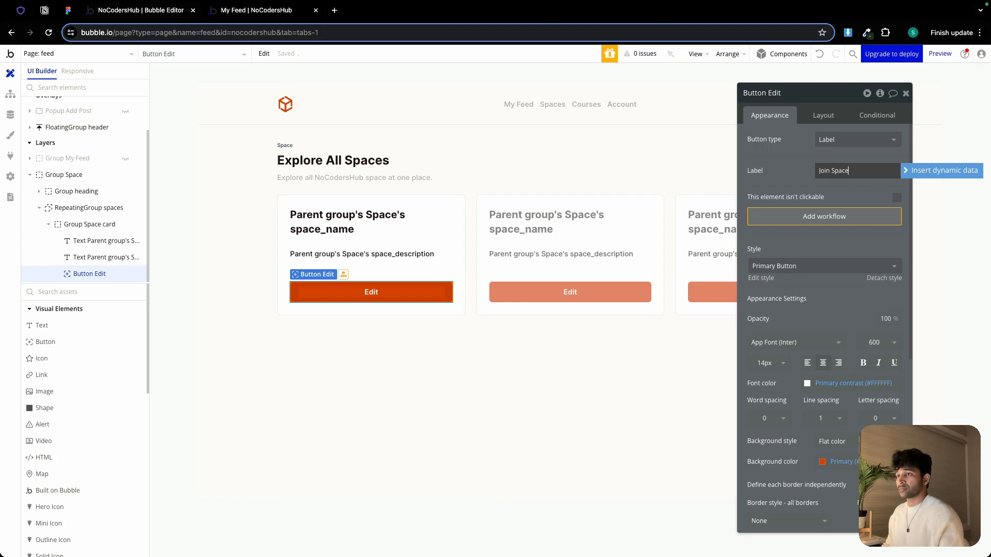
click(424, 343)
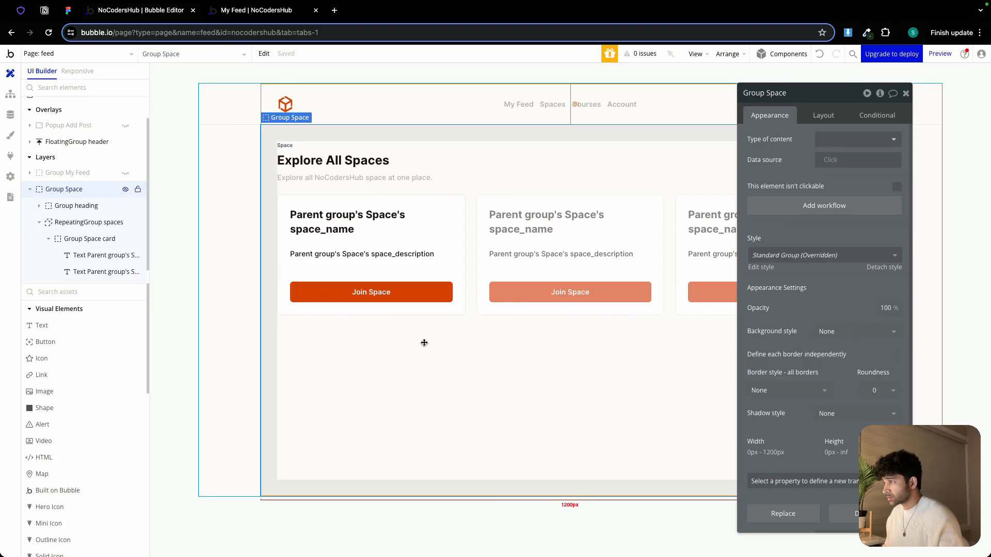
Insert an image at the top of the space card and set its roundness to 6
click(72, 394)
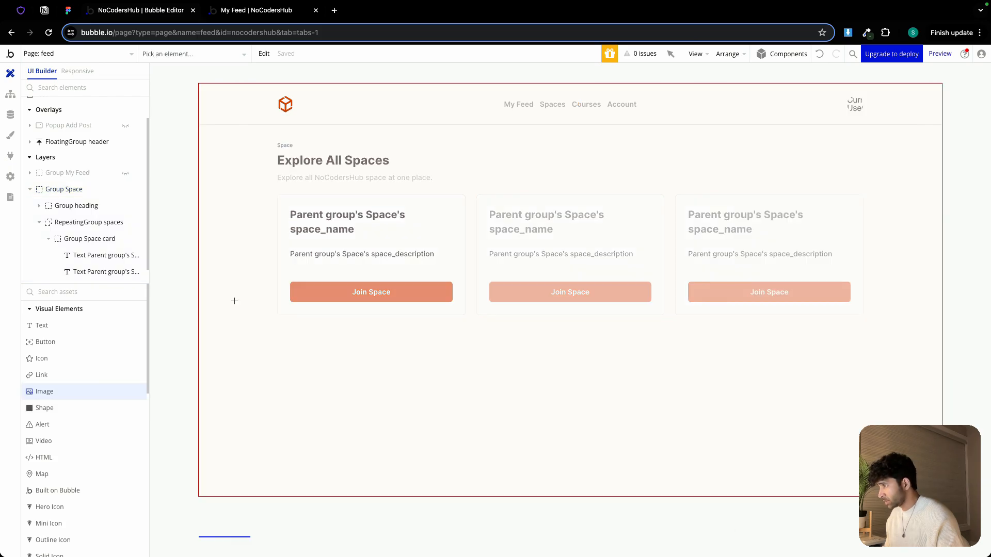
click(309, 213)
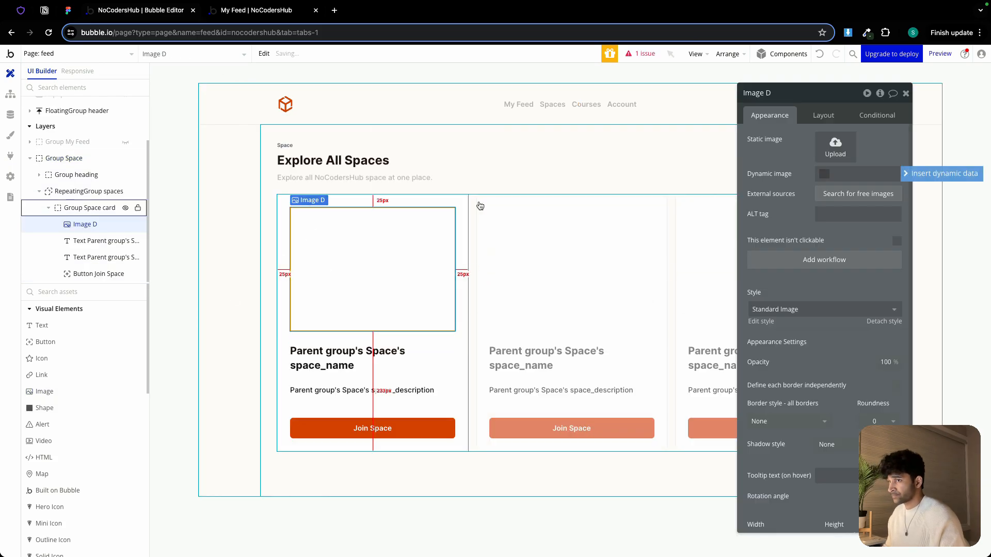
click(877, 421)
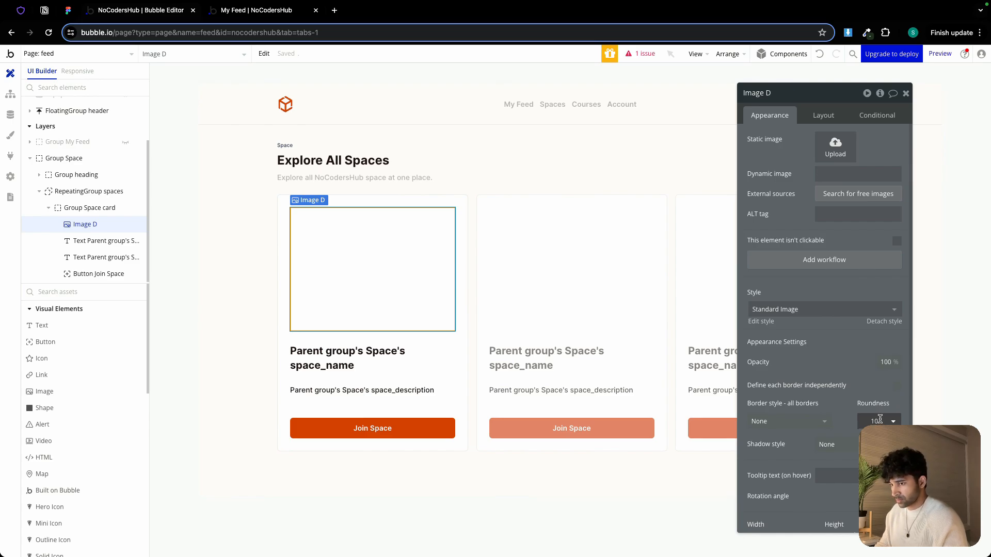
text(6)
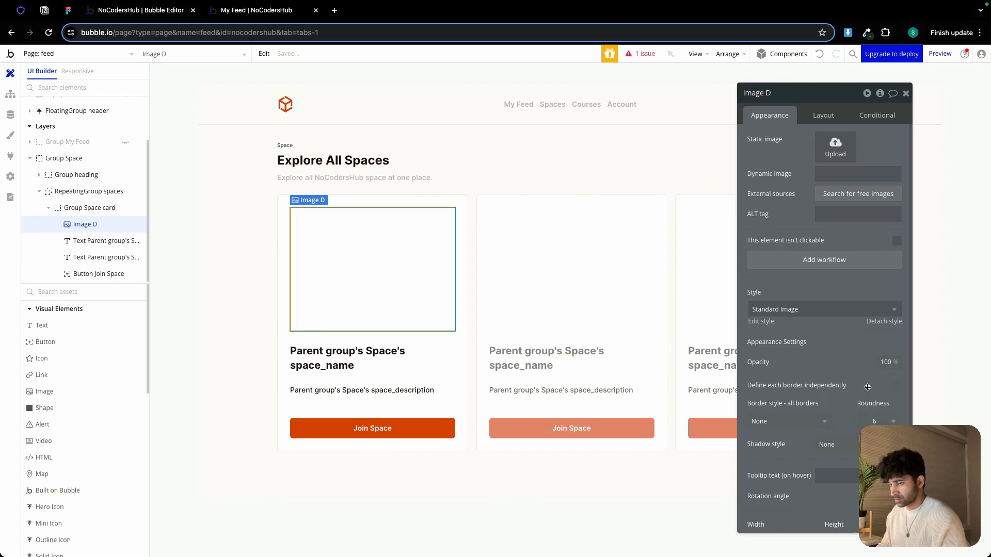
Set the image's dynamic source to the parent group's Space's space_cover_image processed with Imgix, rendered with Zoom
click(838, 173)
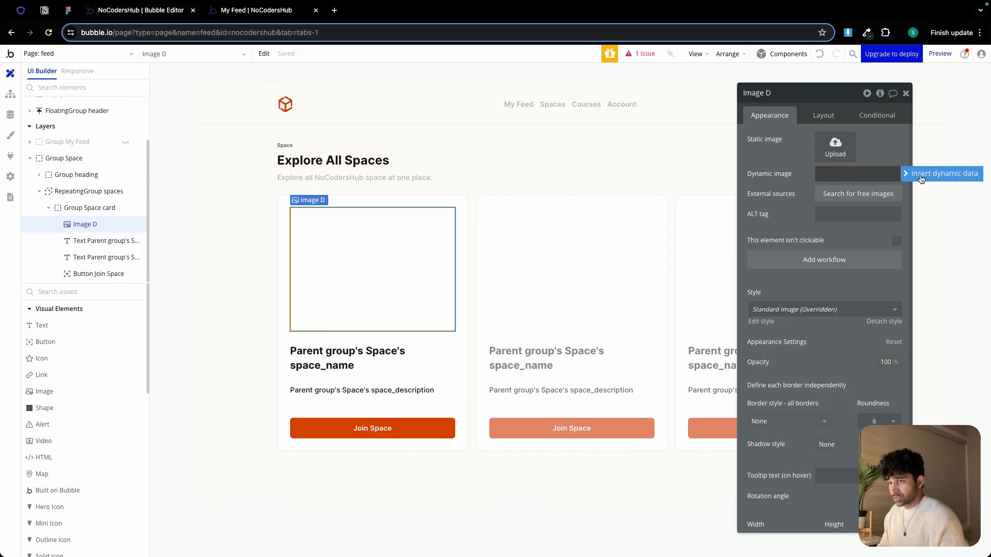
click(941, 173)
click(878, 219)
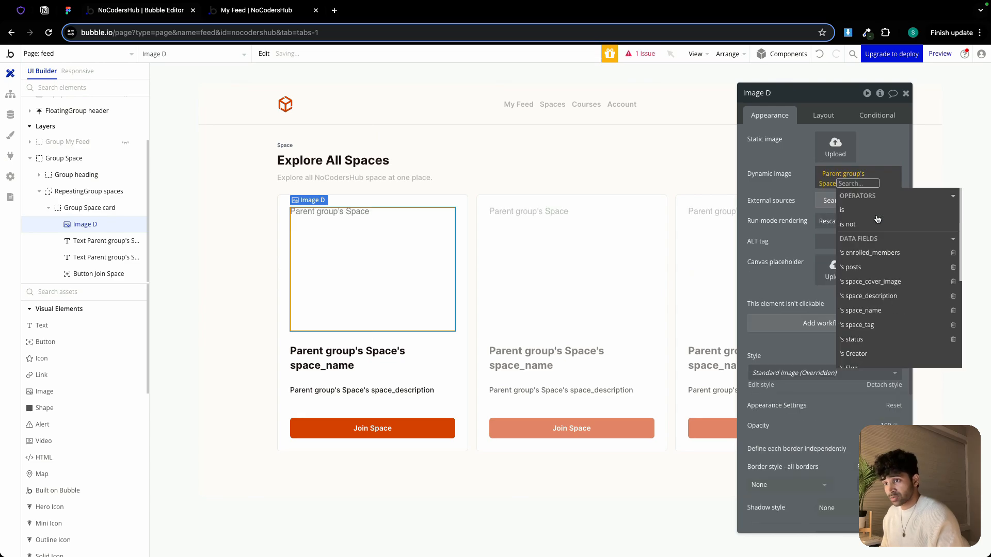
click(882, 282)
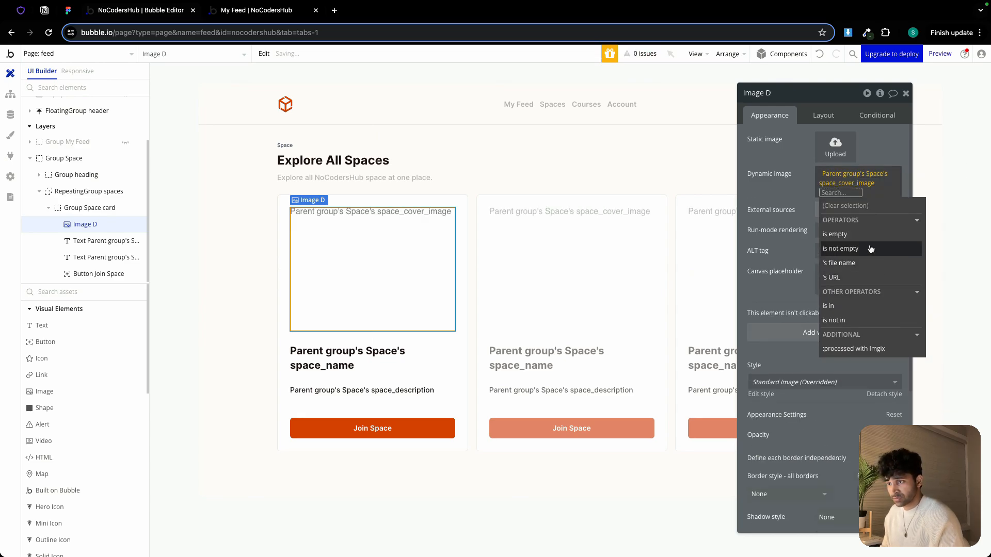
click(857, 348)
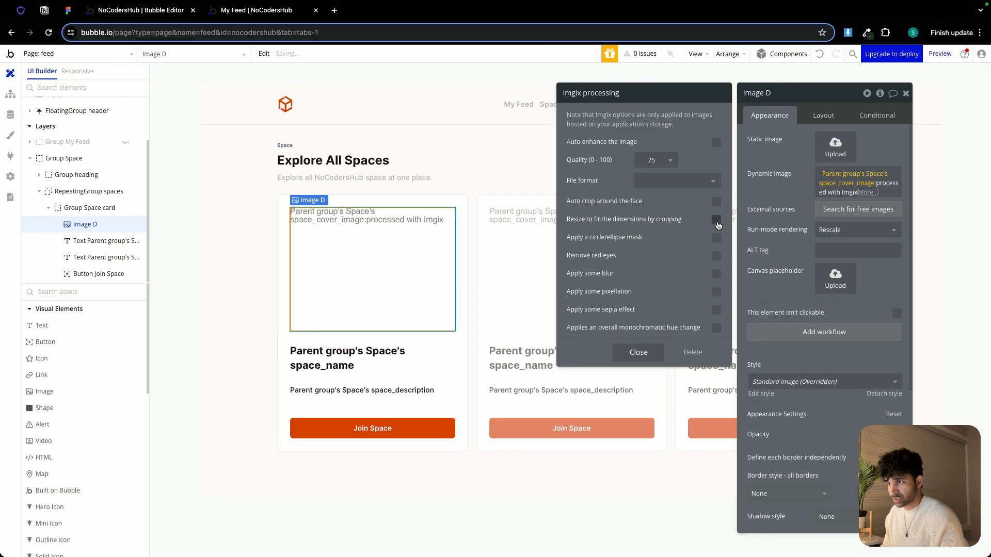
click(852, 230)
click(851, 293)
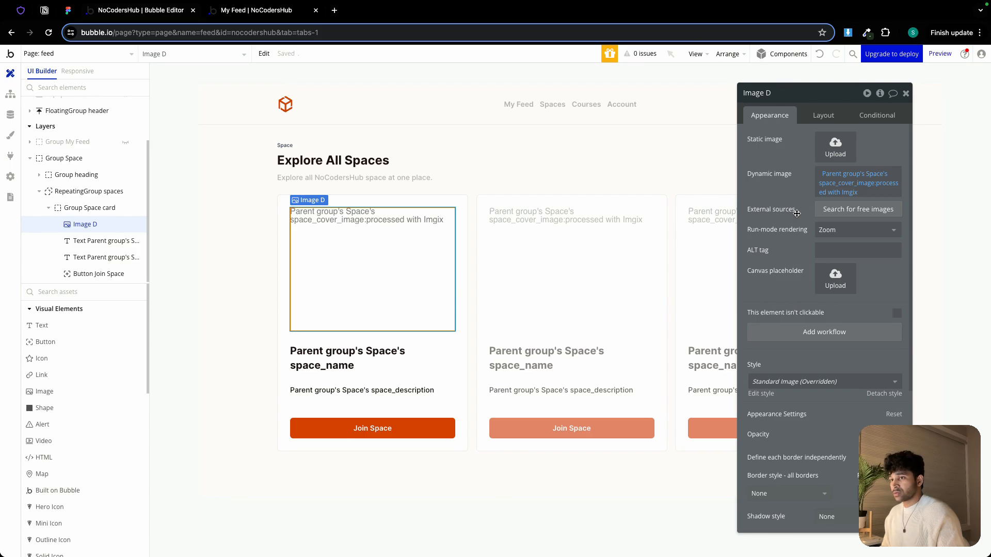
Keep the image's aspect ratio fixed at 9 by 6
click(820, 117)
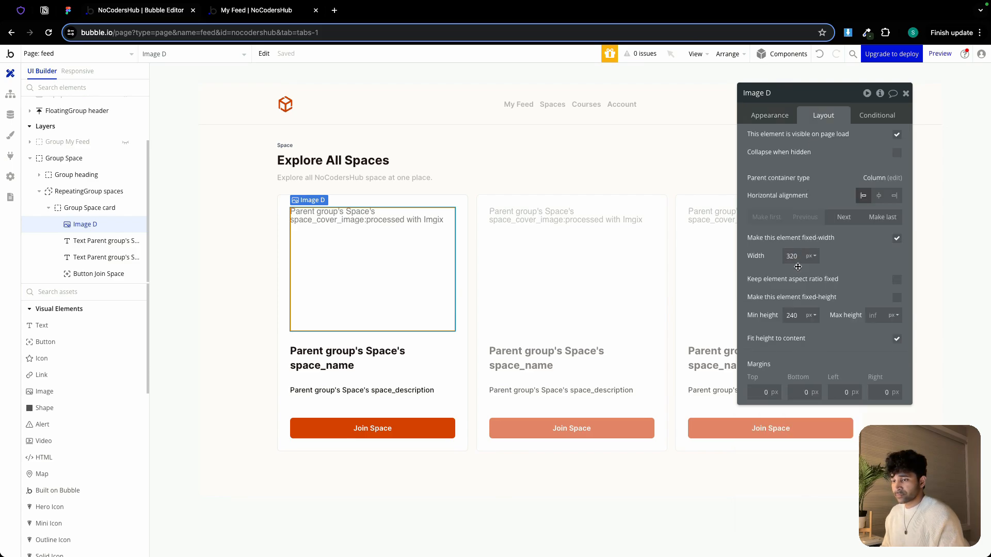
click(897, 280)
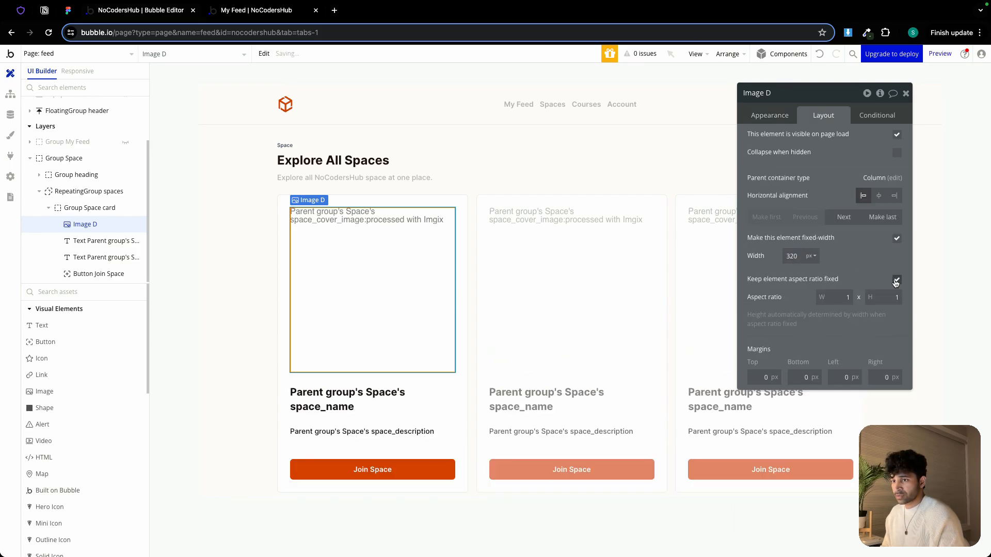
double_click(846, 298)
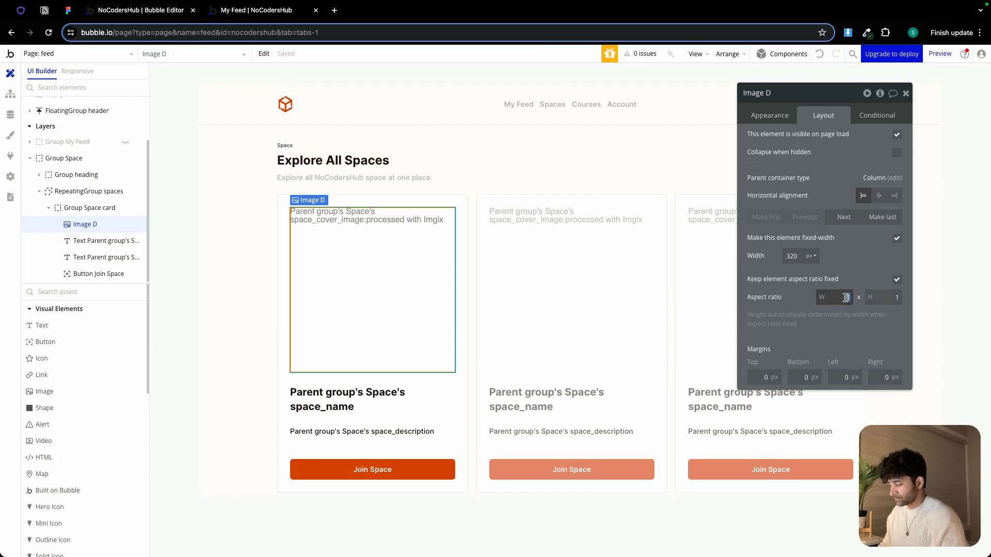
text(9)
key(Tab)
text(6)
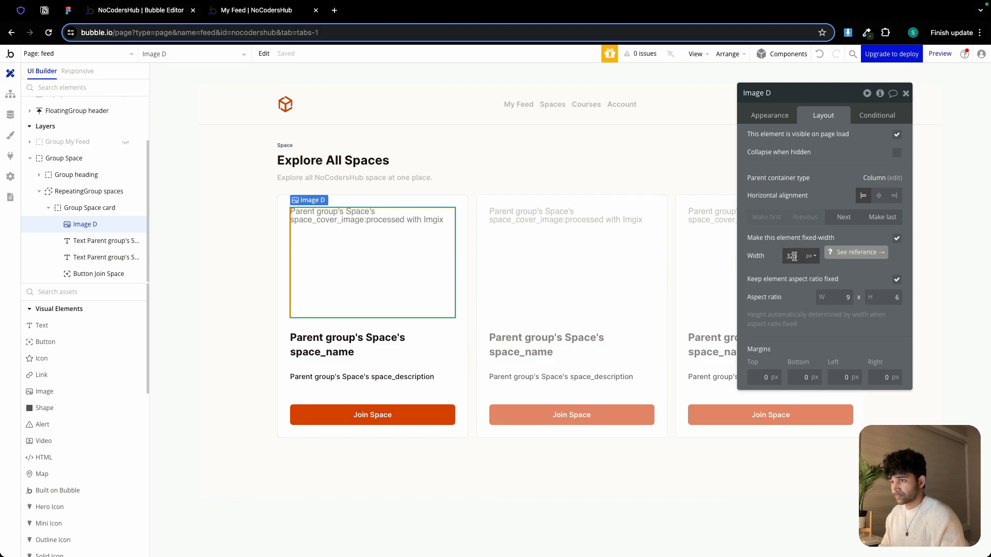
Make the cover image no longer fixed-width and set its minimum width to 0
click(897, 238)
double_click(793, 258)
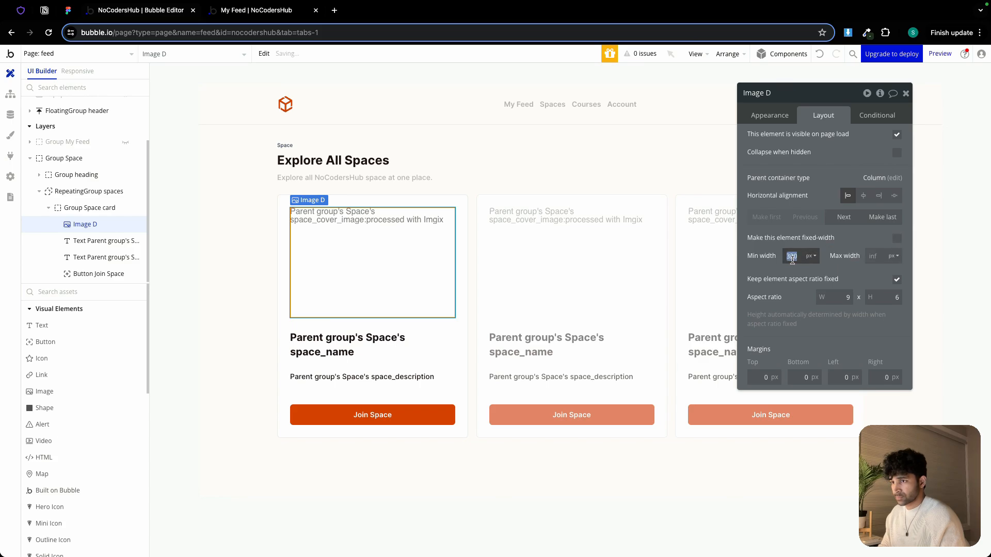
text(0)
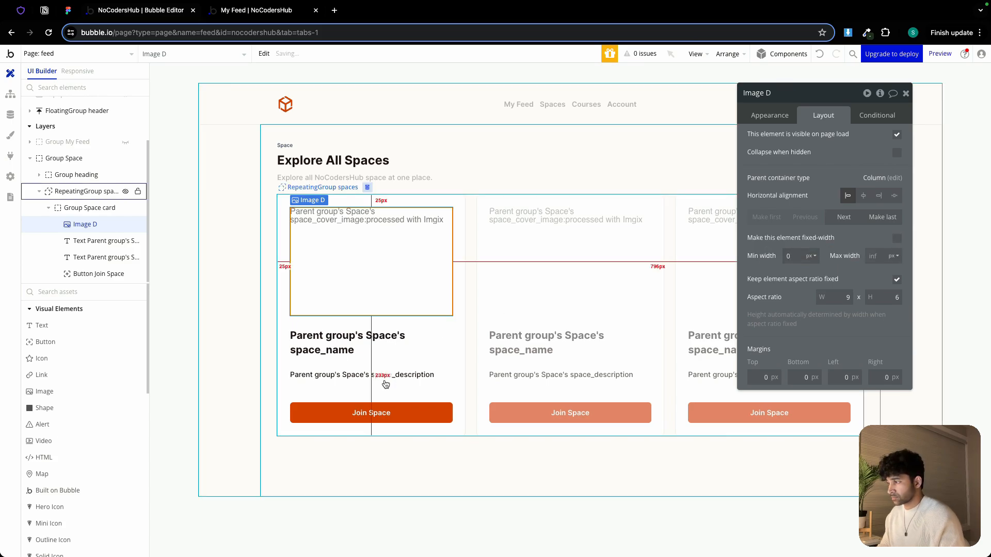
Review the All Spaces page design in the Figma file
click(387, 321)
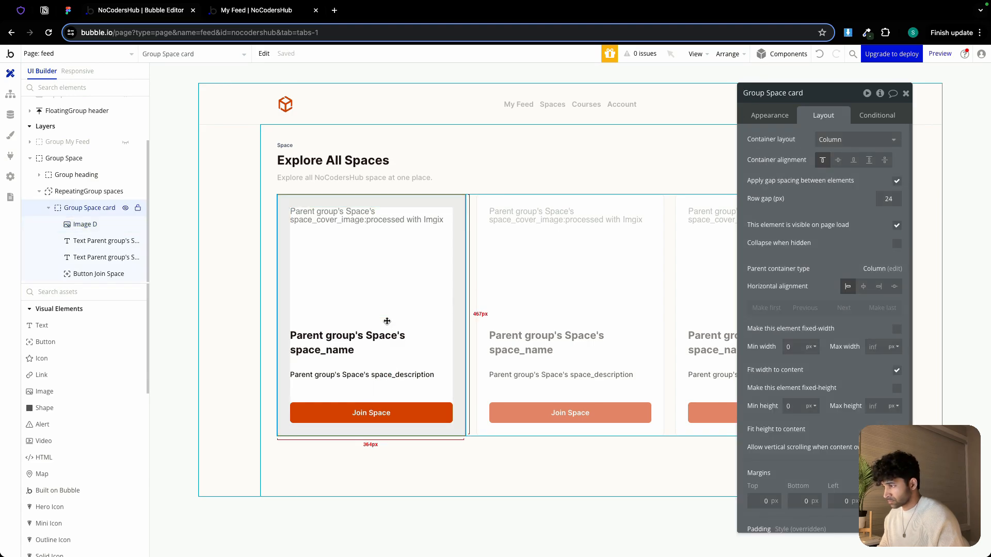
click(68, 10)
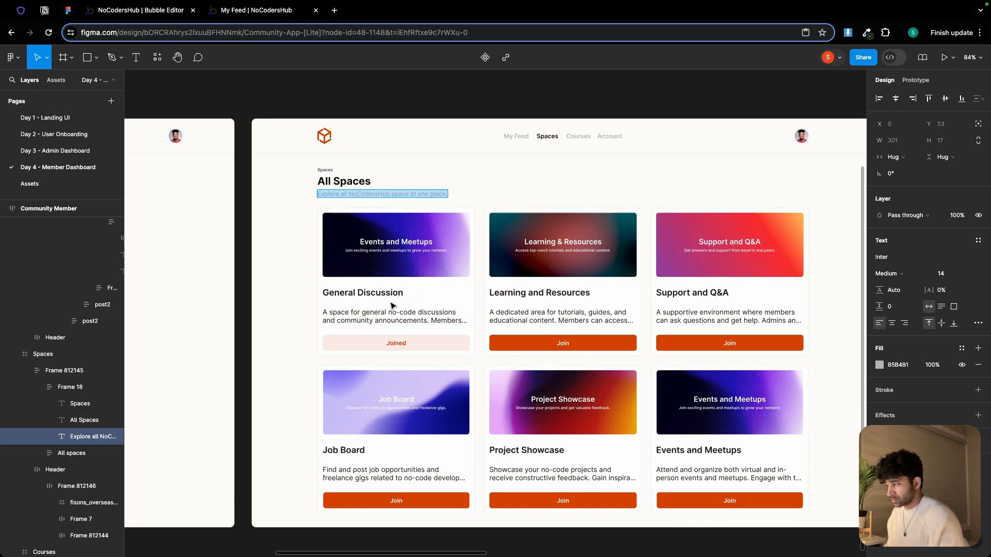
scroll(423, 253, down, 2)
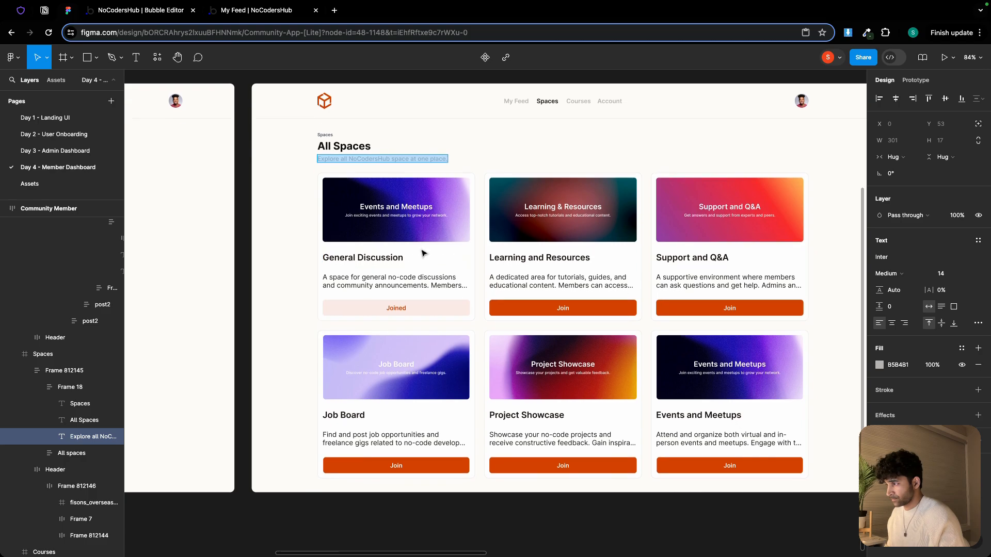
click(232, 11)
key(ctrl+shift+Tab)
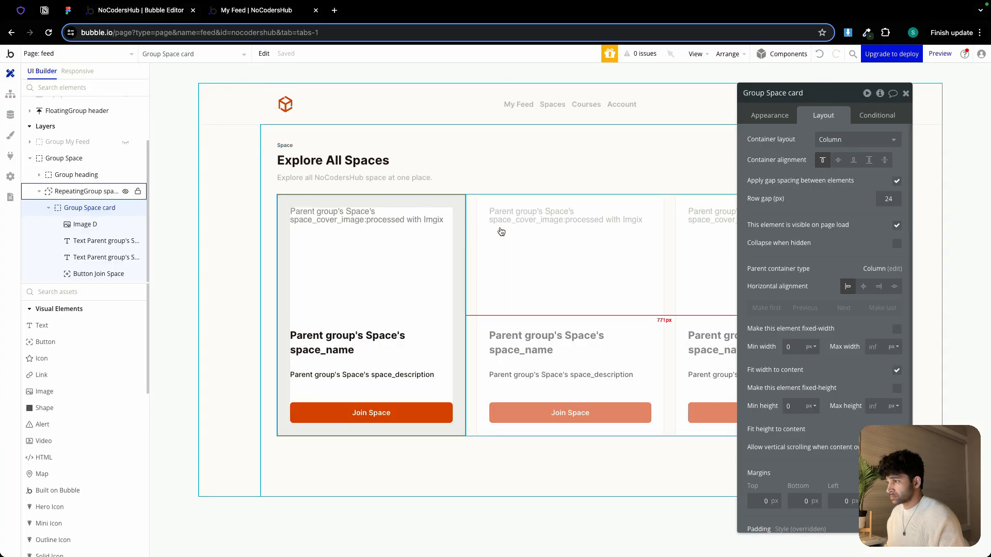
Set the Spaces group to fit its height to content and be hidden on page load, collapsing when hidden
click(448, 467)
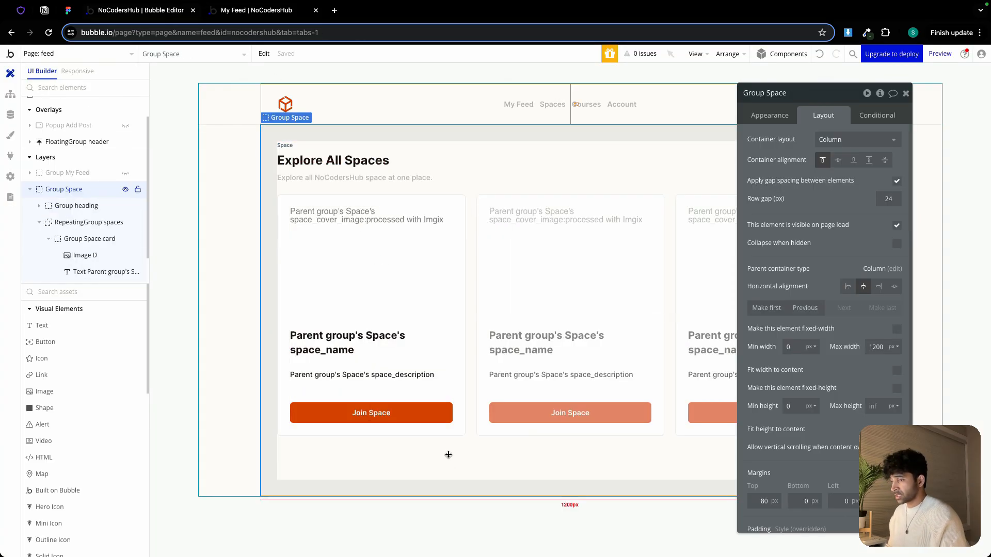
click(897, 430)
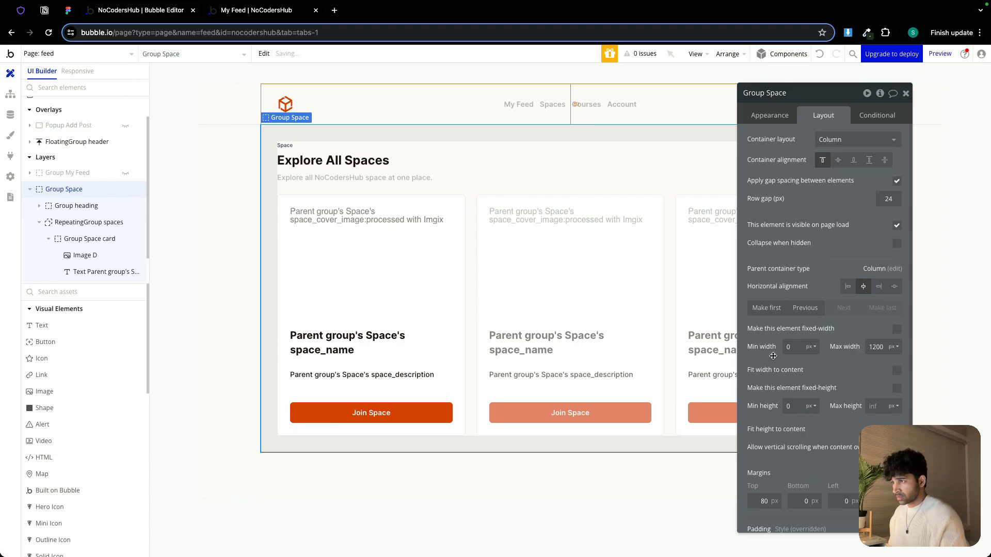
click(897, 227)
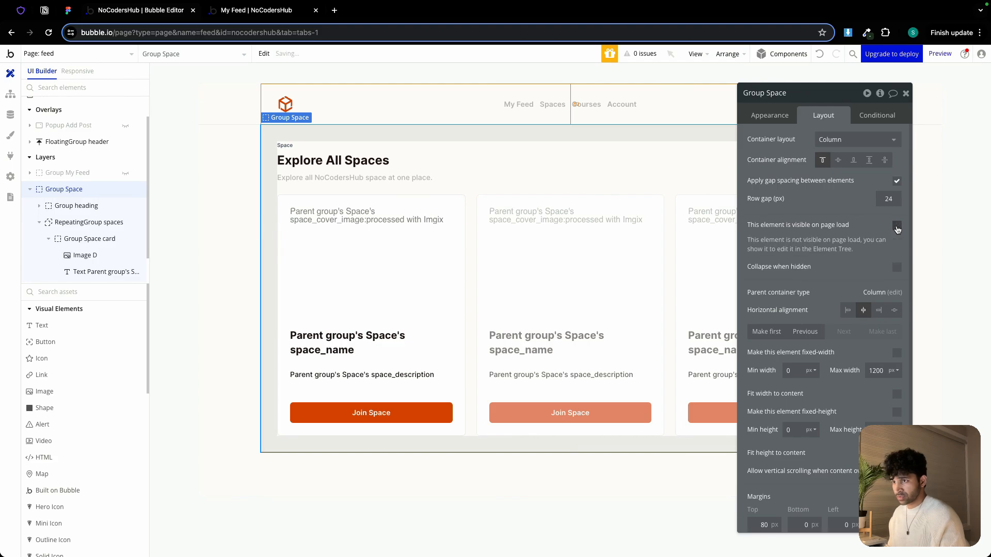
click(897, 267)
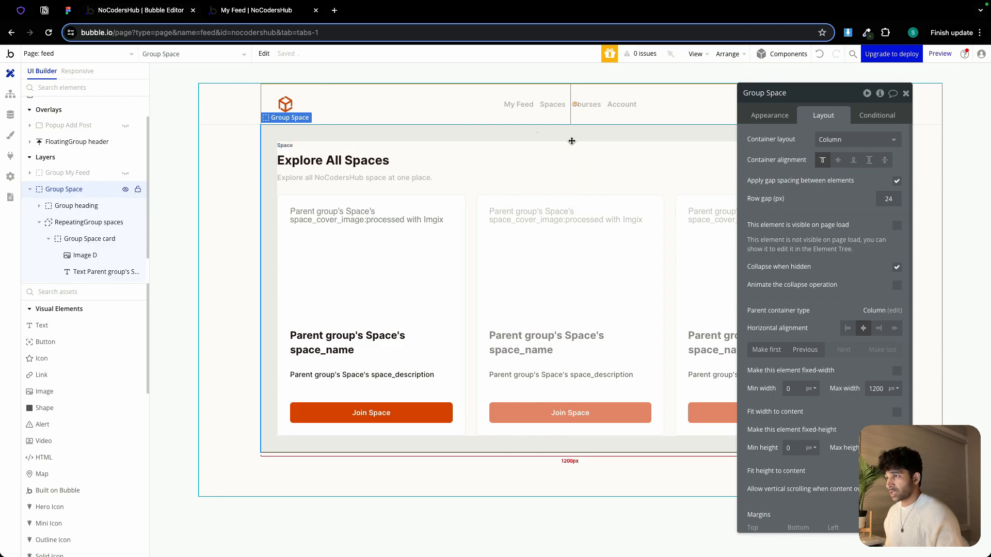
Add a click workflow to the Spaces navigation text
click(553, 104)
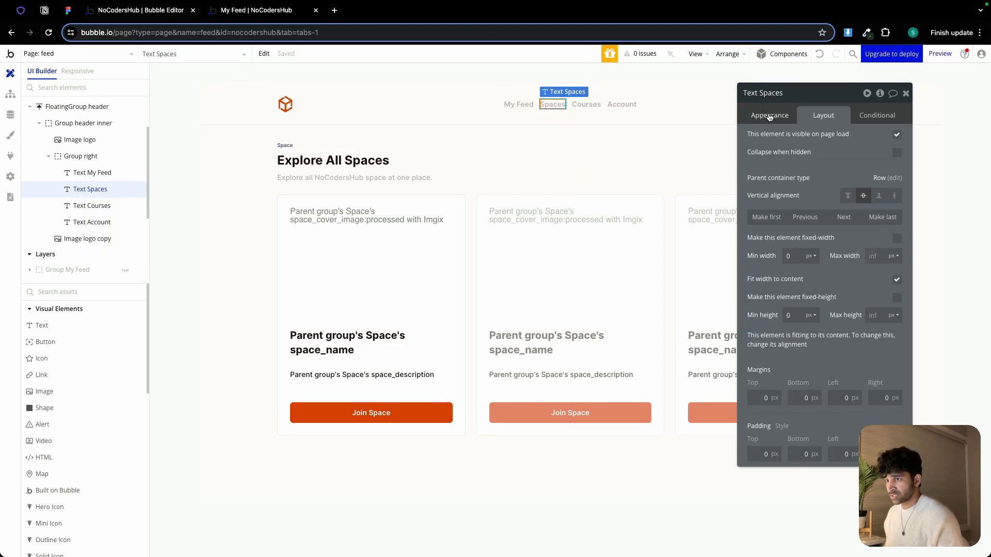
click(769, 116)
click(815, 264)
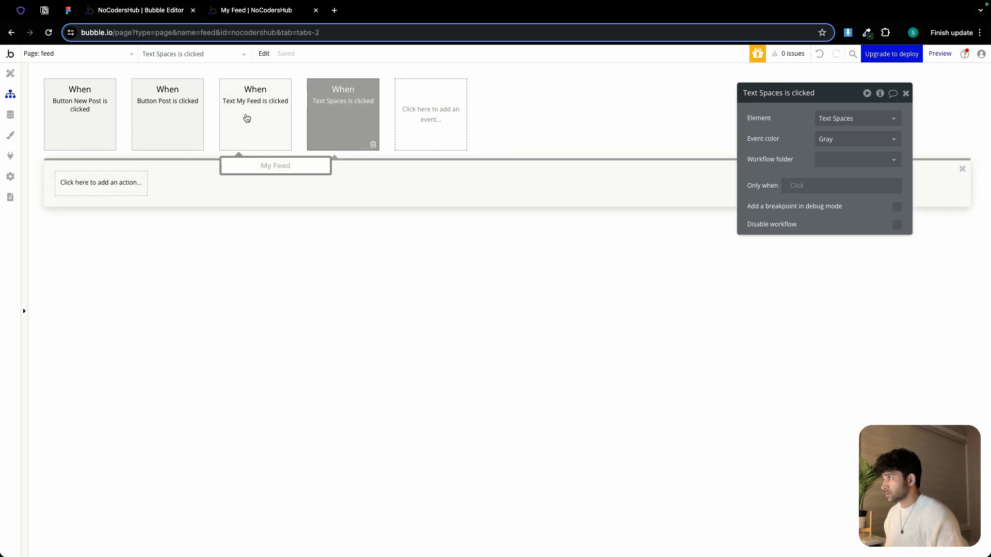
Copy the My Feed Go to page feed action into the Spaces workflow and set its v parameter to s
click(246, 118)
right_click(76, 186)
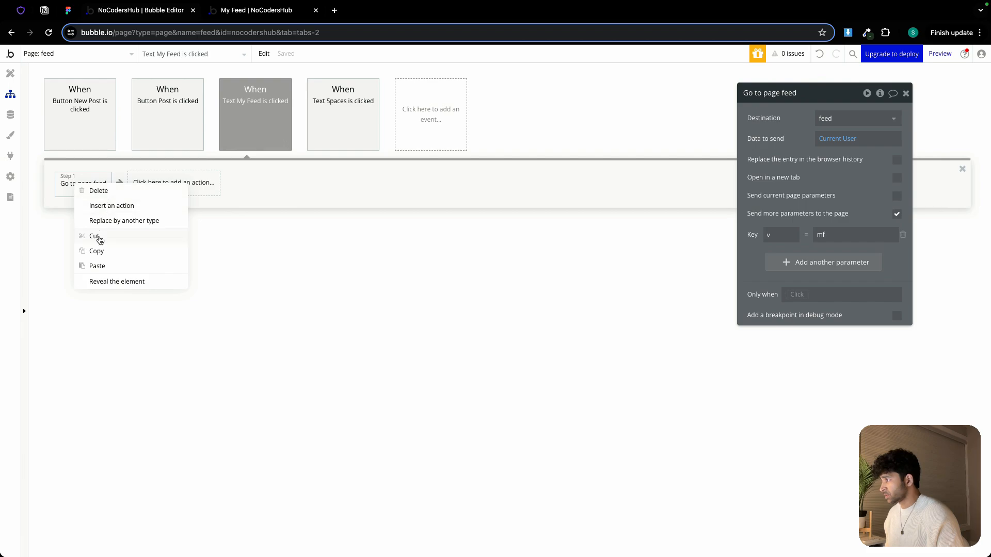
click(345, 111)
right_click(88, 187)
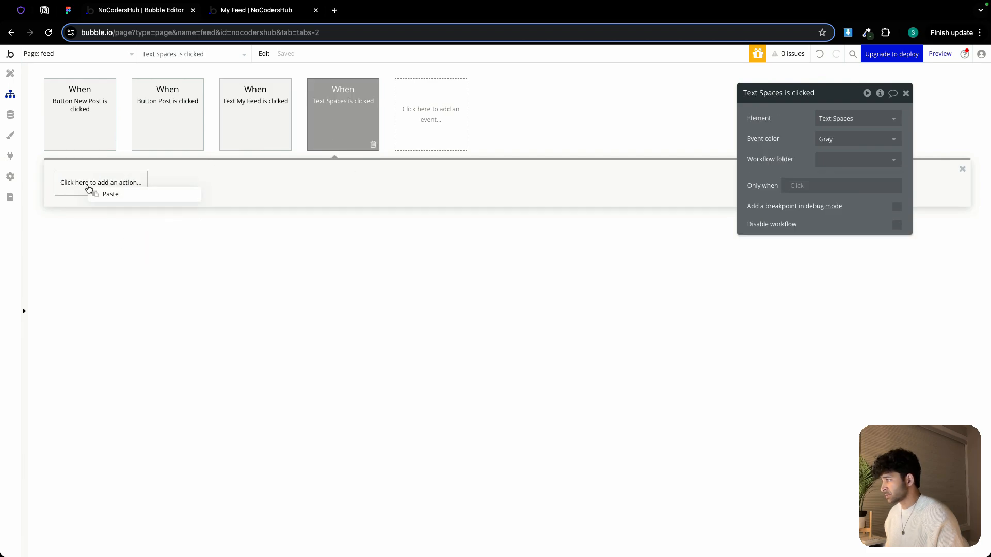
click(118, 203)
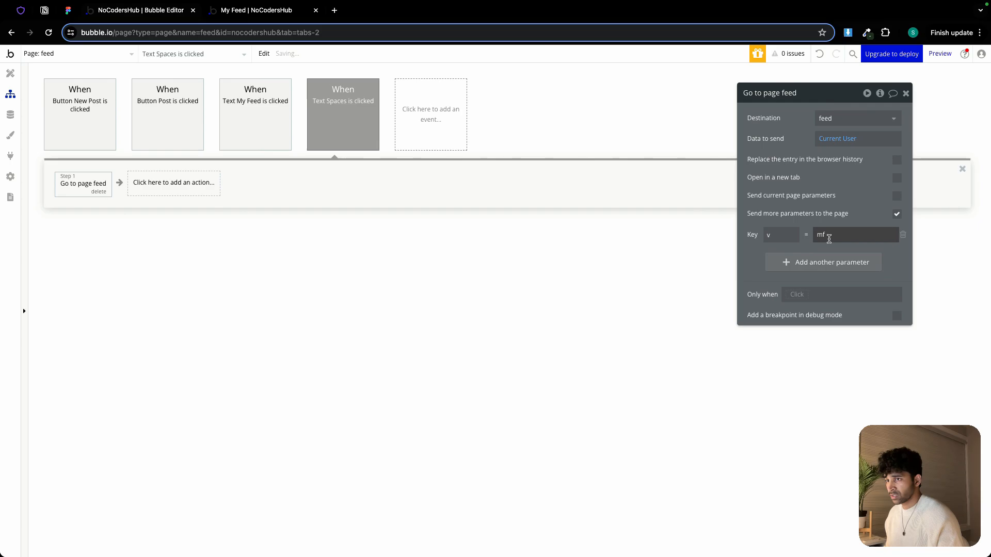
double_click(824, 235)
text(s)
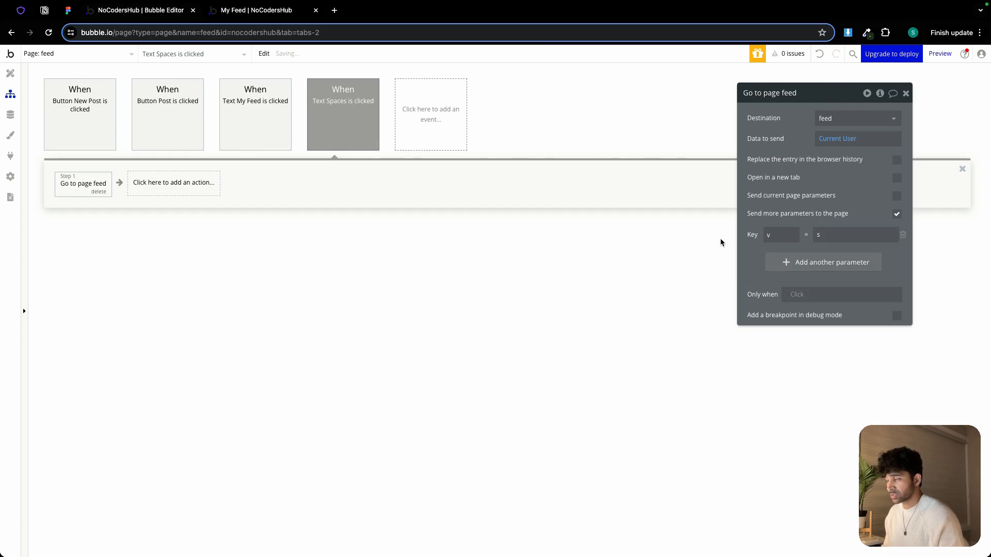
Add a condition to the Spaces group making it visible when v from the page URL is s
click(11, 75)
click(331, 135)
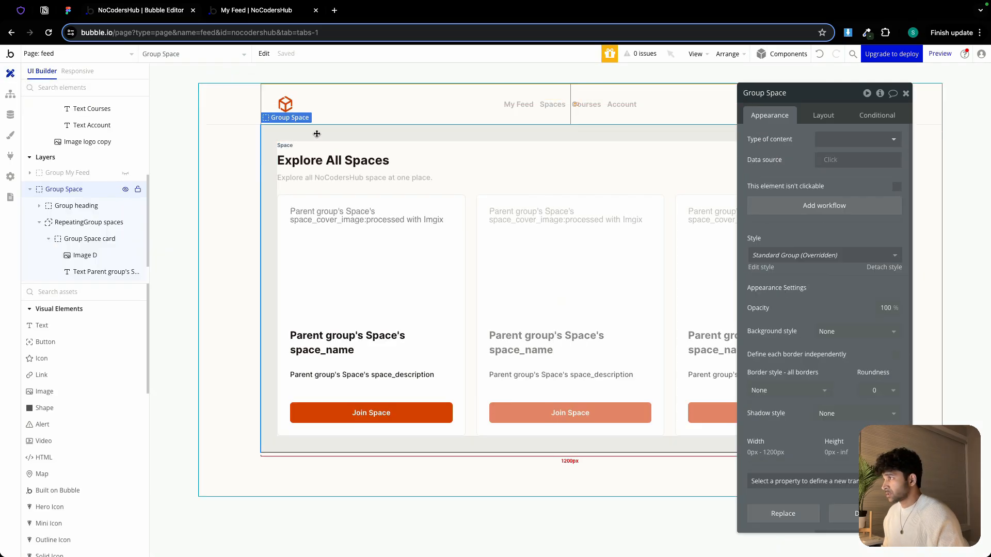
click(884, 118)
click(826, 137)
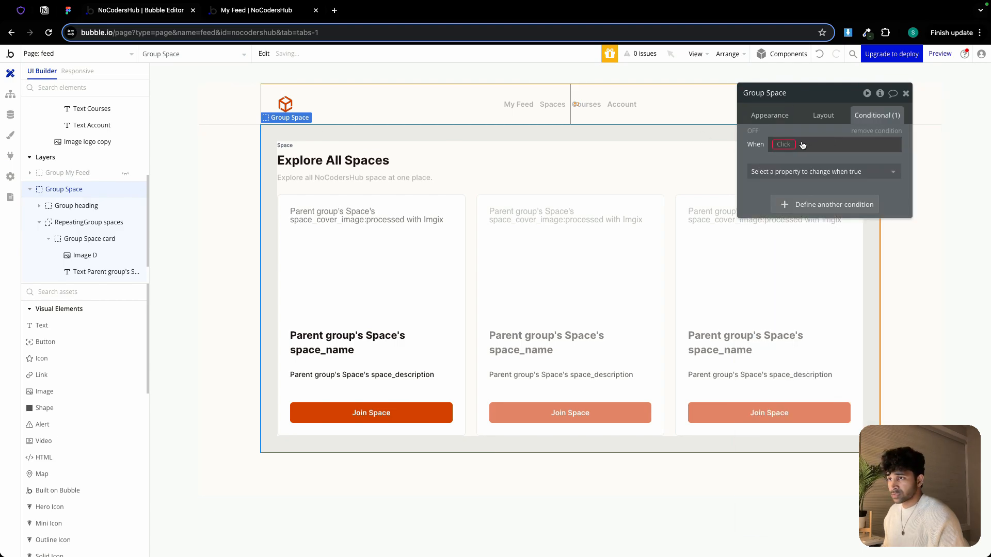
right_click(795, 144)
click(852, 130)
click(844, 145)
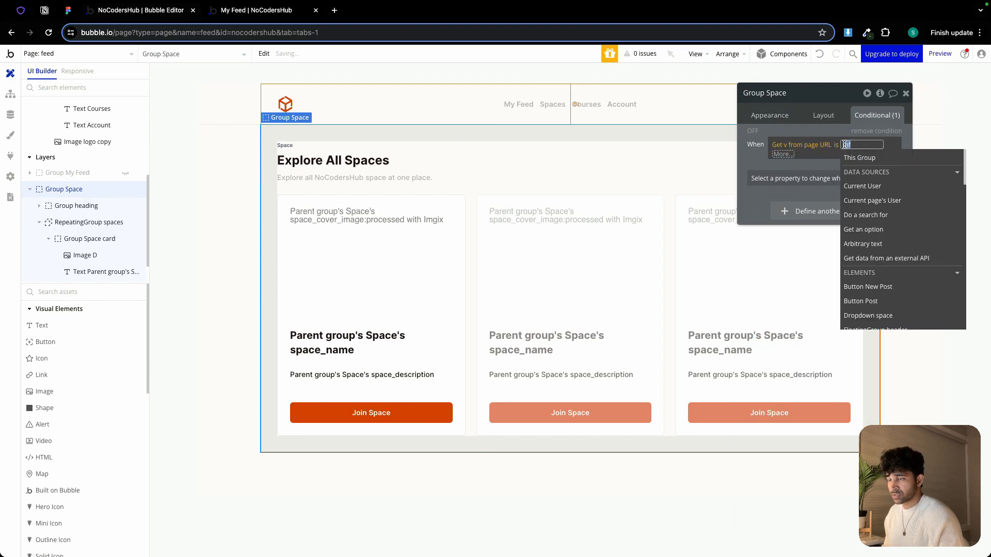
text(s)
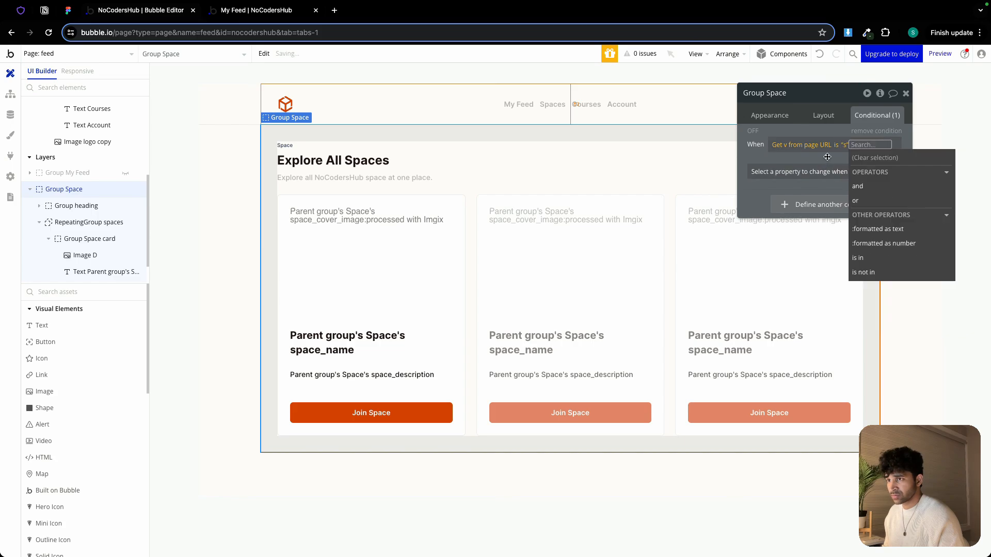
click(825, 163)
click(830, 172)
click(810, 202)
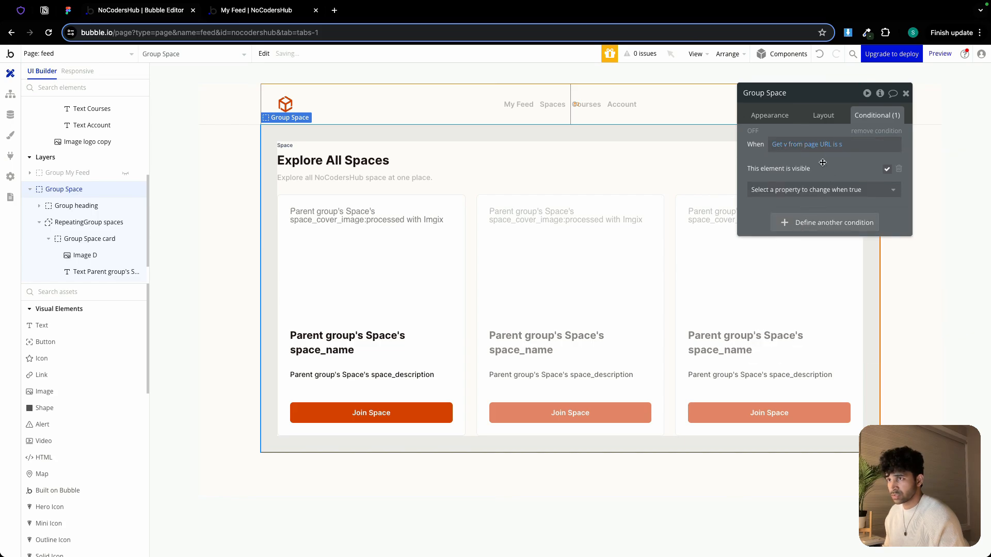
Copy the Spaces group's URL condition and paste it as a new condition on the Spaces navigation text
right_click(796, 148)
click(857, 118)
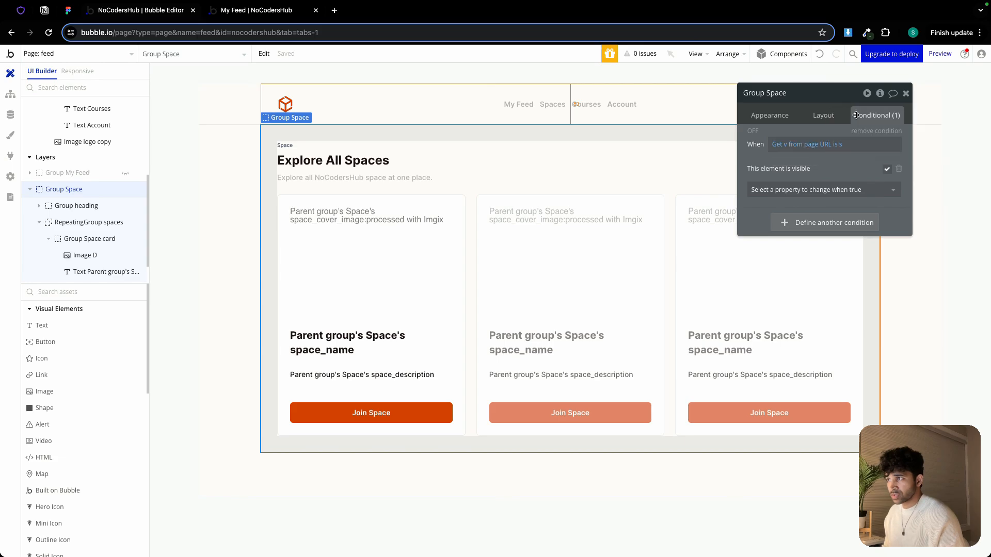
click(561, 102)
click(806, 142)
right_click(800, 143)
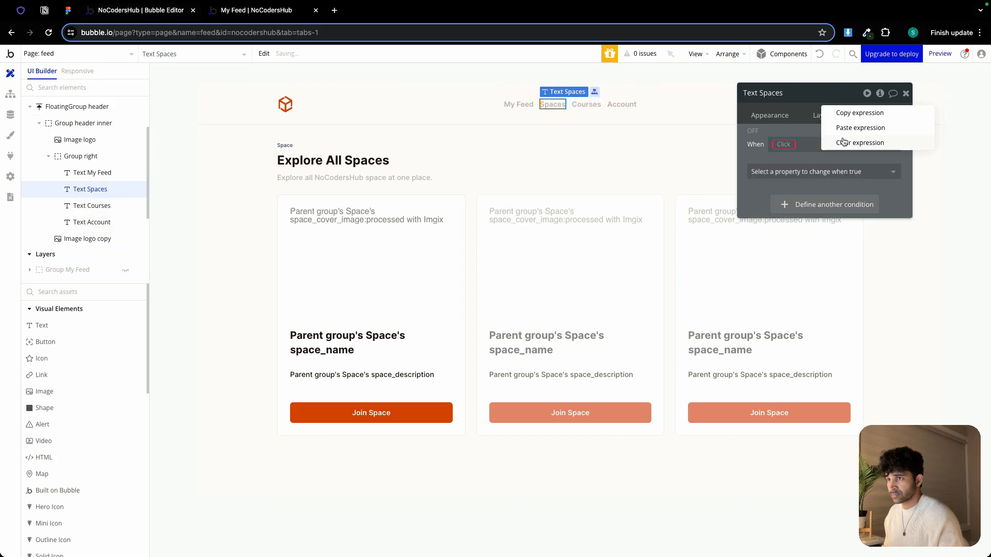
click(857, 128)
Make that condition change the Spaces text's font color to the Text color #1F1F15
click(837, 172)
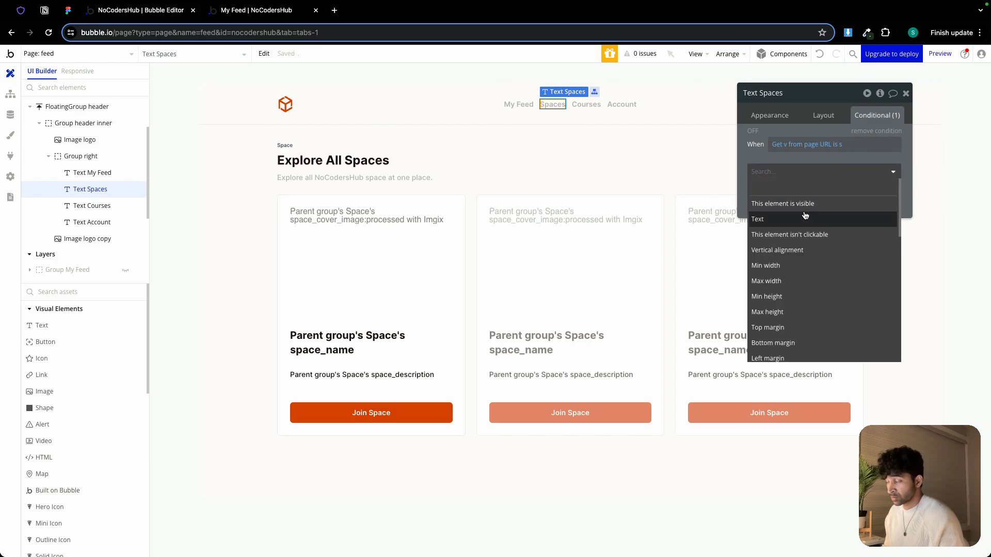
text(font)
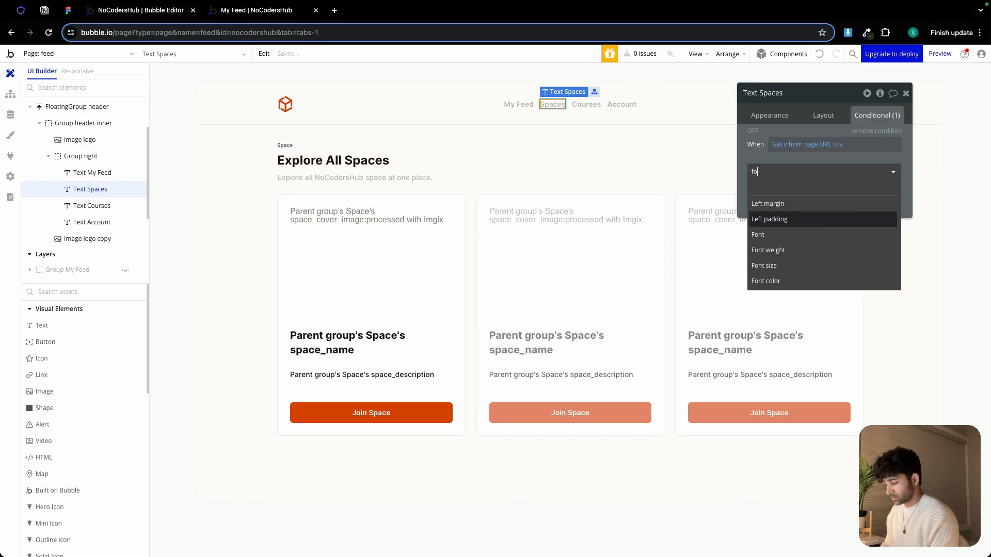
click(807, 254)
click(845, 177)
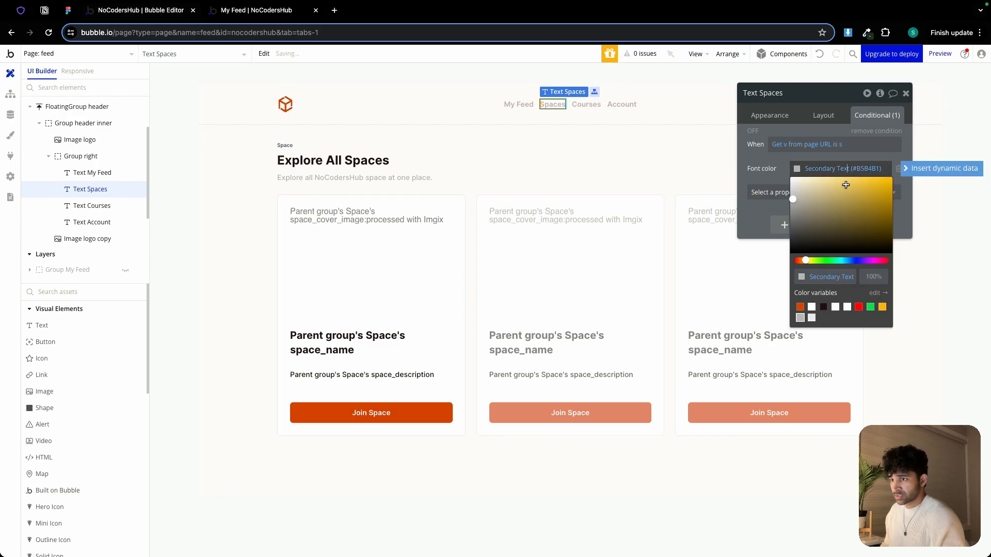
click(824, 307)
click(757, 176)
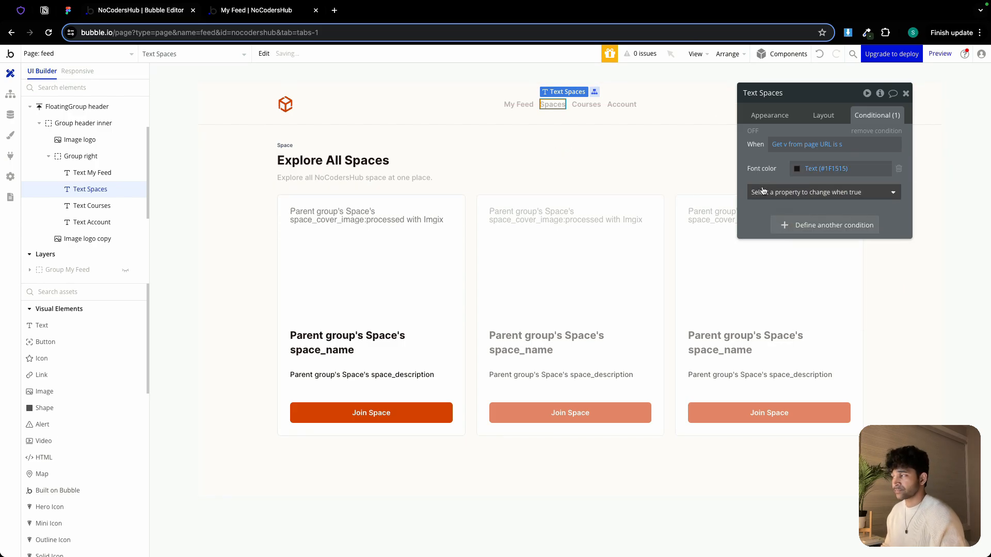
Check the My Feed page in the running app's preview tab
click(271, 11)
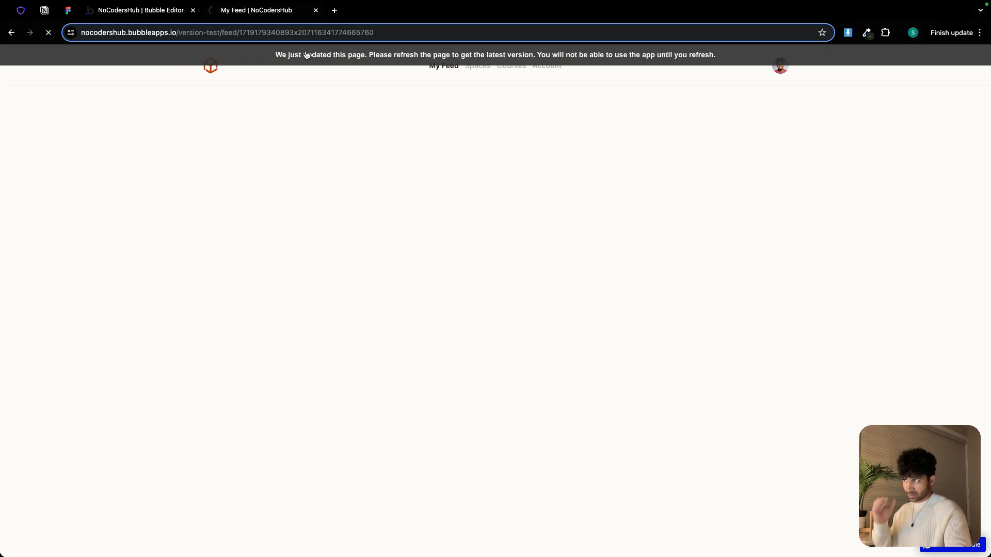
click(445, 67)
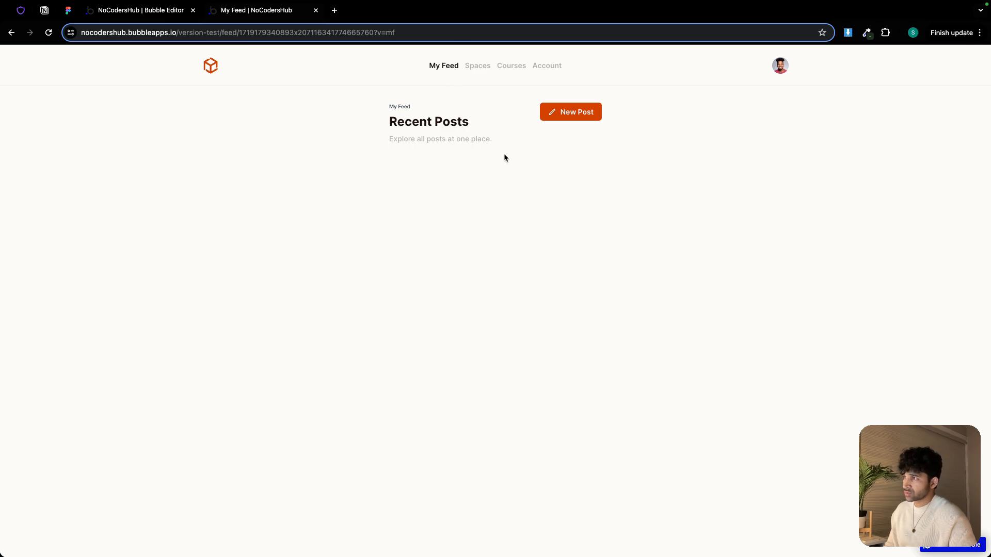
click(161, 11)
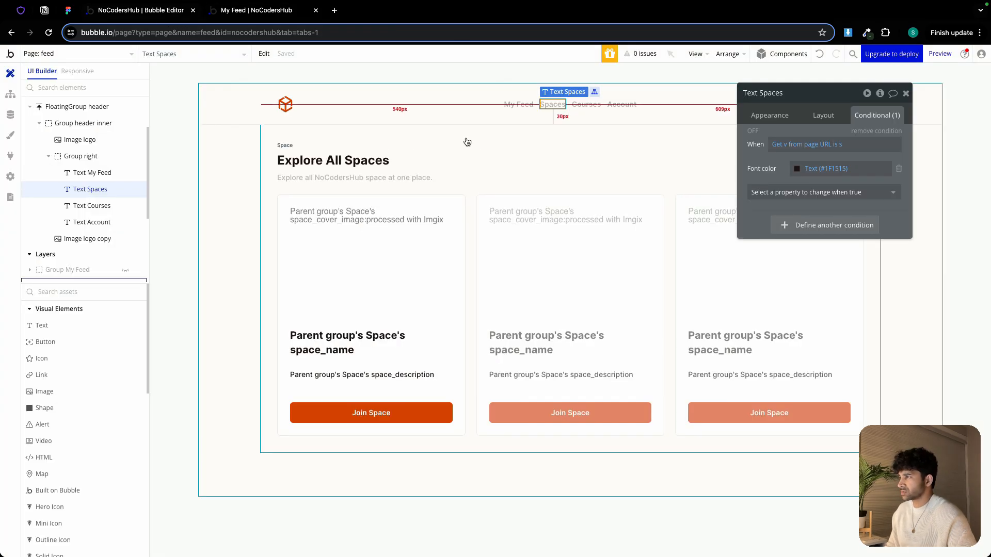
Hide the Spaces group and show the My Feed group in the editor
scroll(120, 243, down, 3)
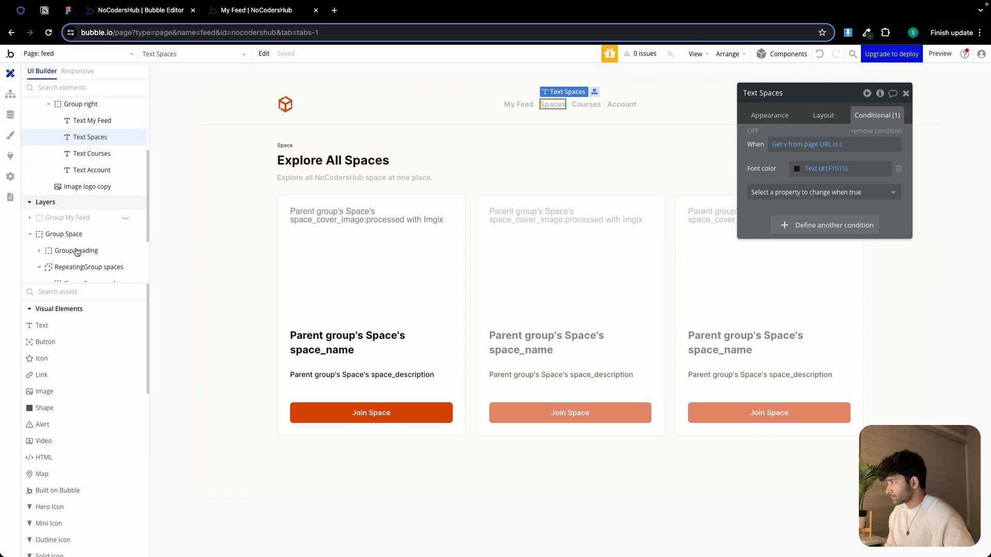
click(62, 220)
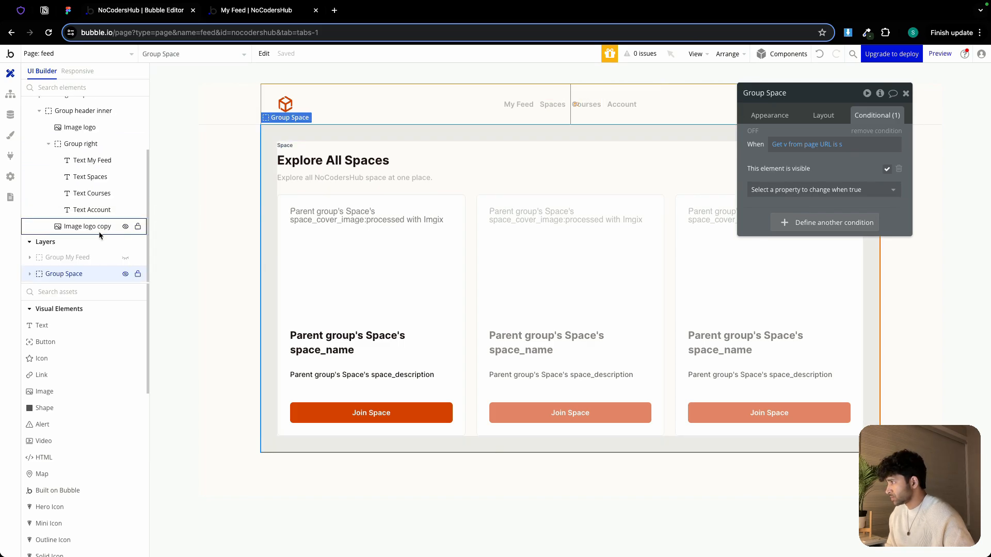
click(126, 273)
click(125, 257)
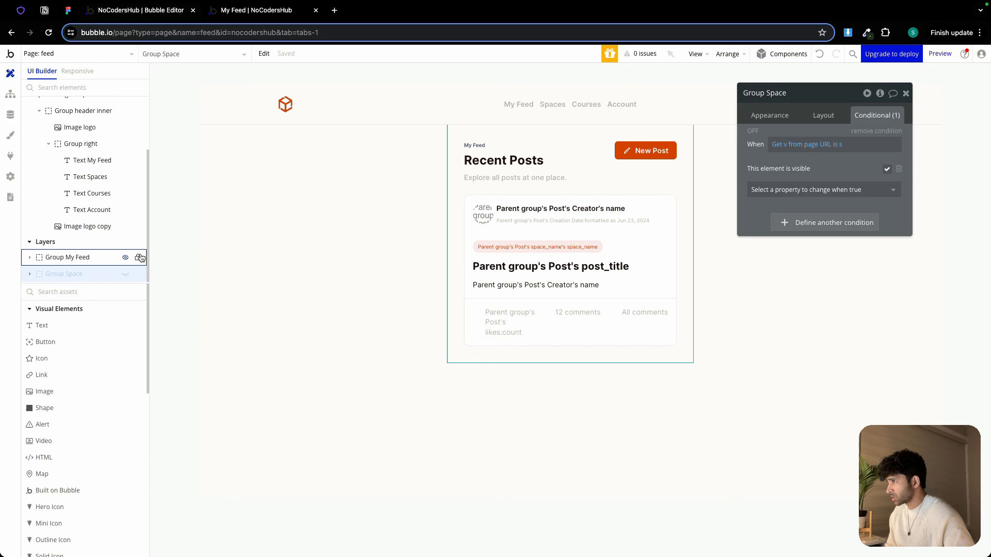
Set the My Feed group's maximum width to 500 px
click(454, 169)
click(824, 115)
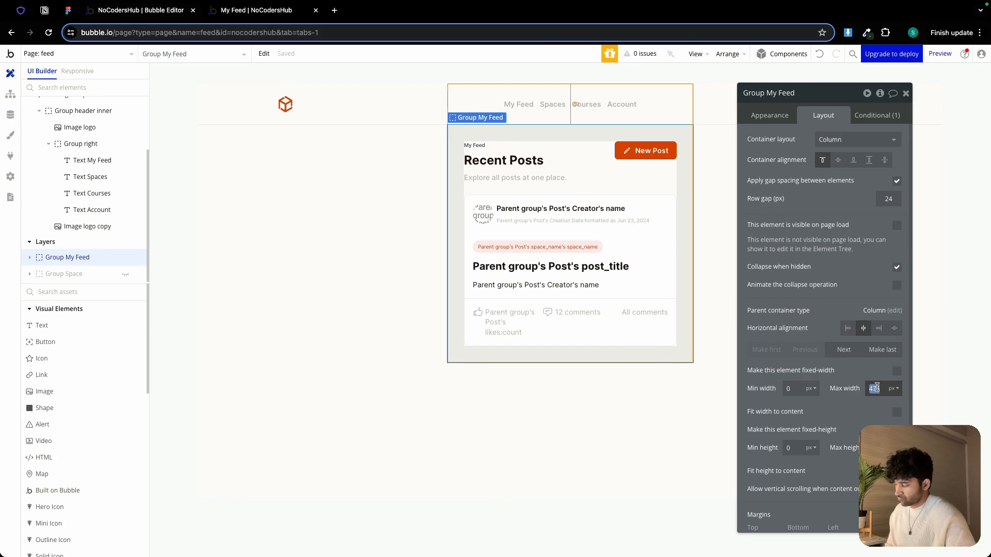
text(500)
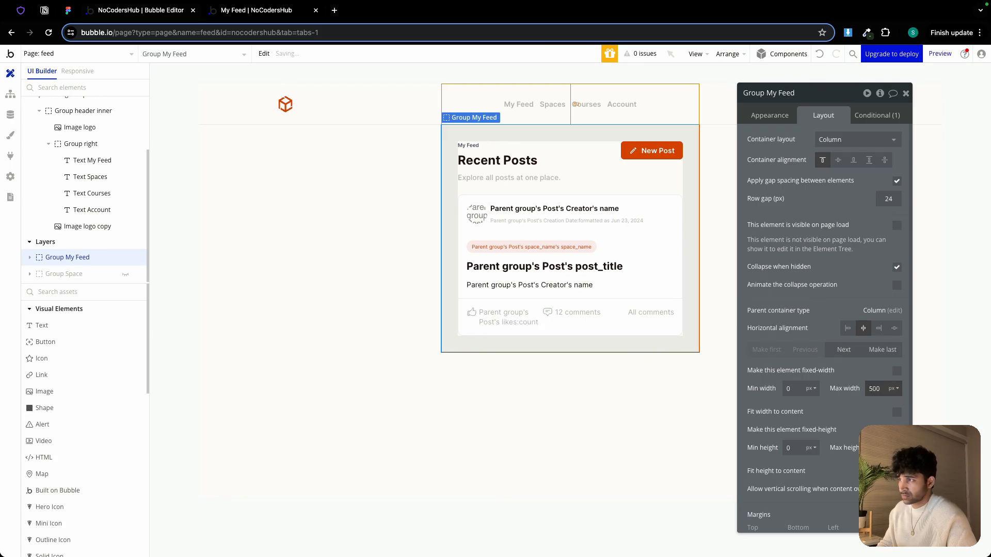
Set the My Feed group's maximum width to 600 px
double_click(877, 387)
text(600)
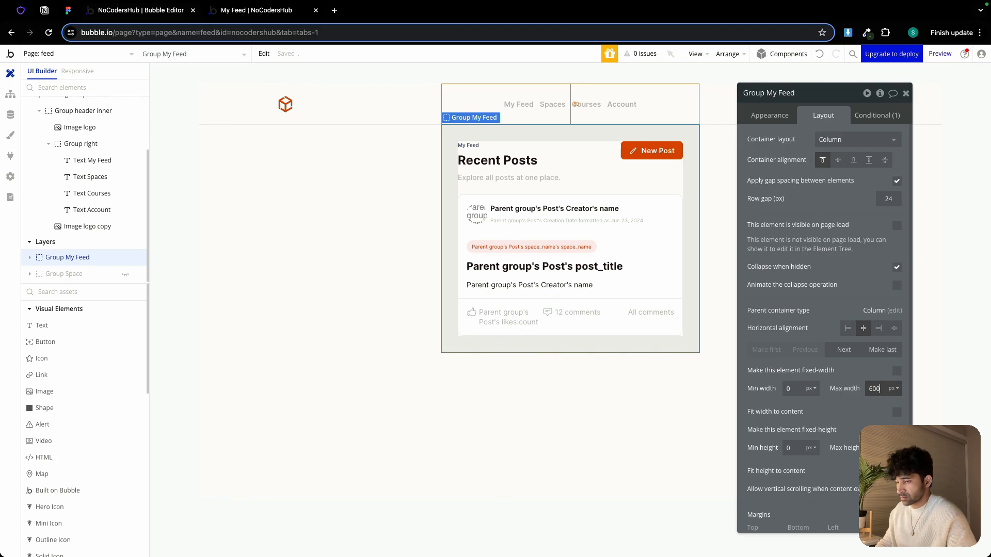
Test the New Post popup and the Spaces navigation in the running app's preview tab
click(263, 12)
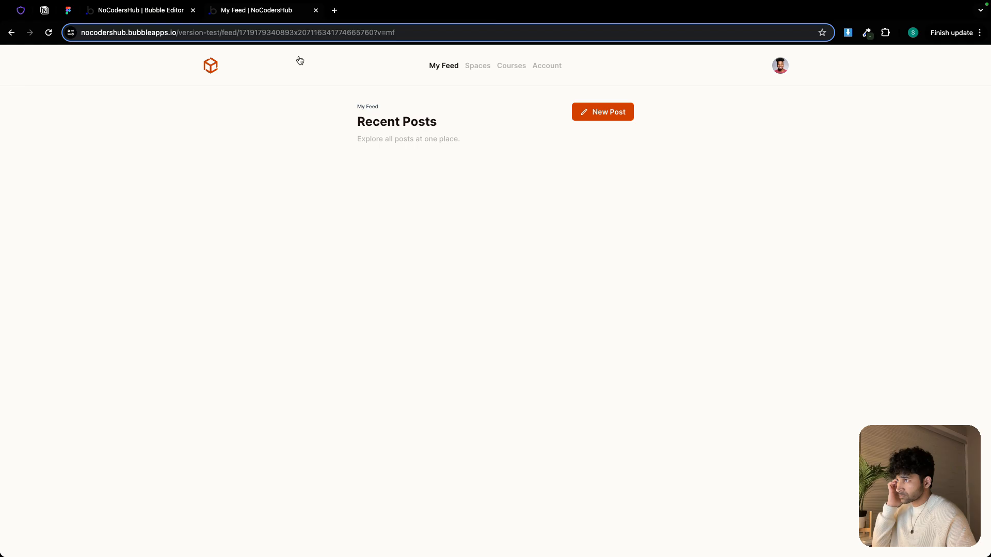
click(615, 113)
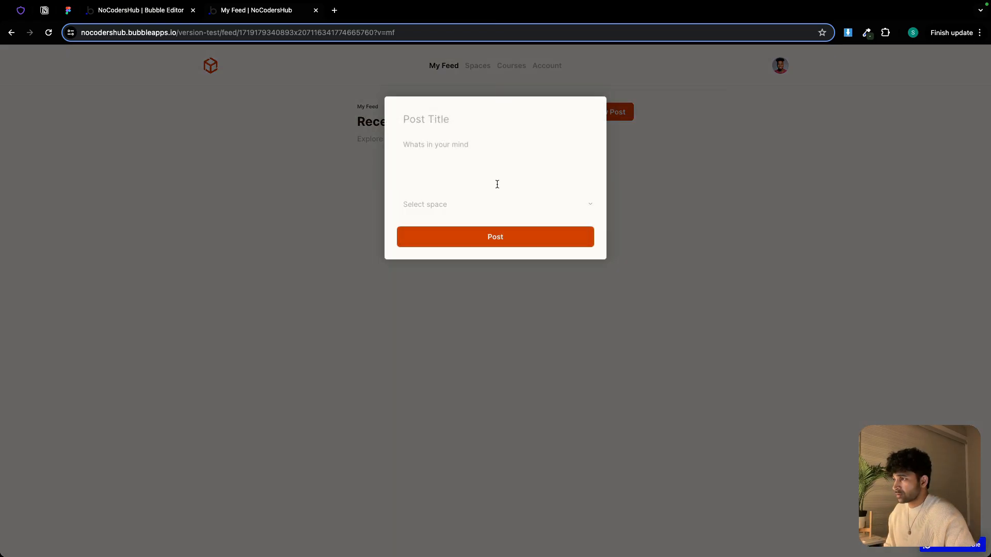
click(709, 213)
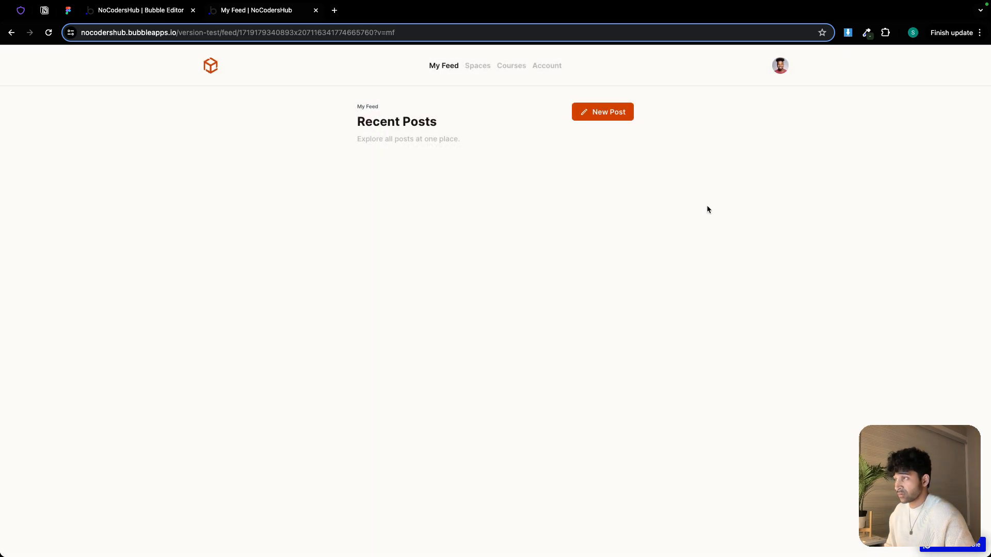
click(476, 67)
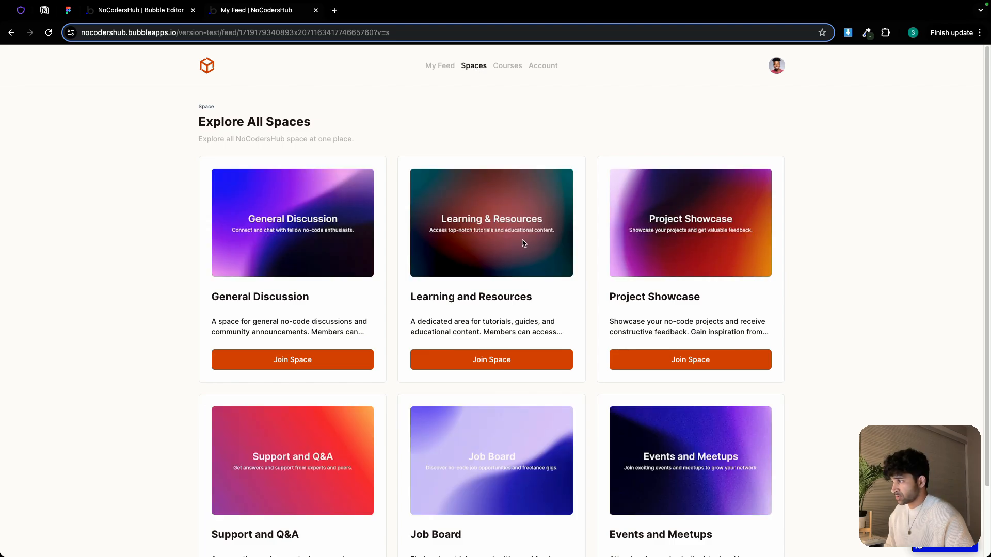
scroll(523, 243, down, 3)
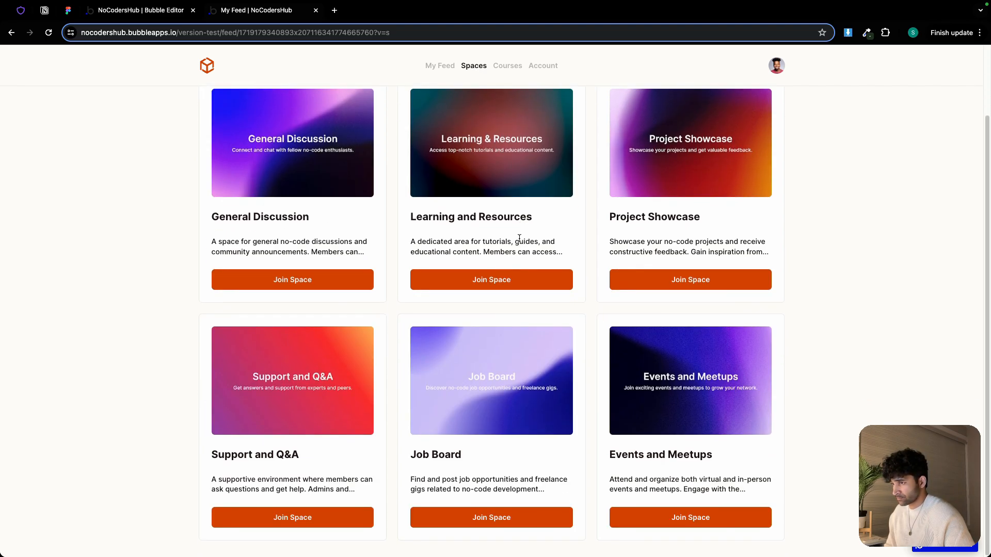
scroll(519, 238, up, 3)
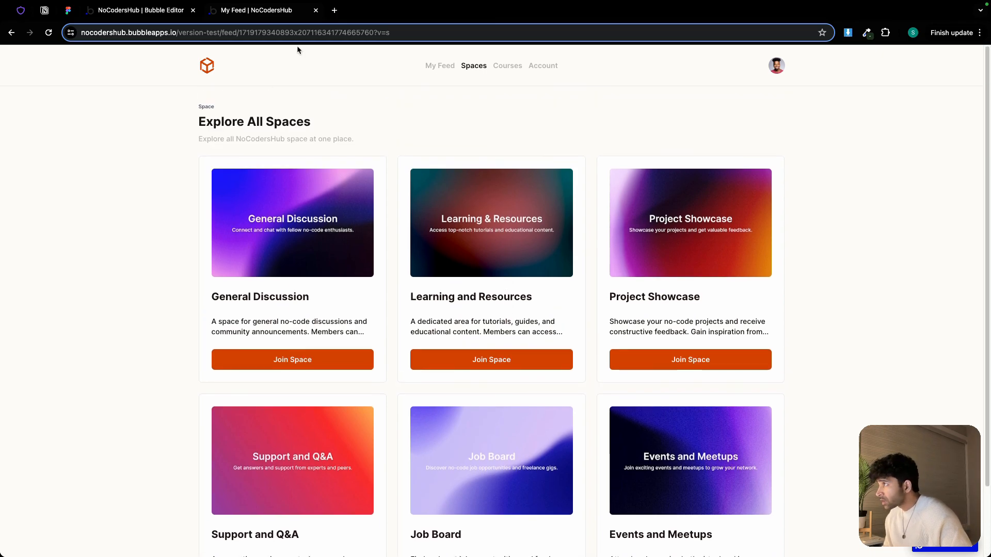
Hide the My Feed group and show the Space group in the editor
click(144, 13)
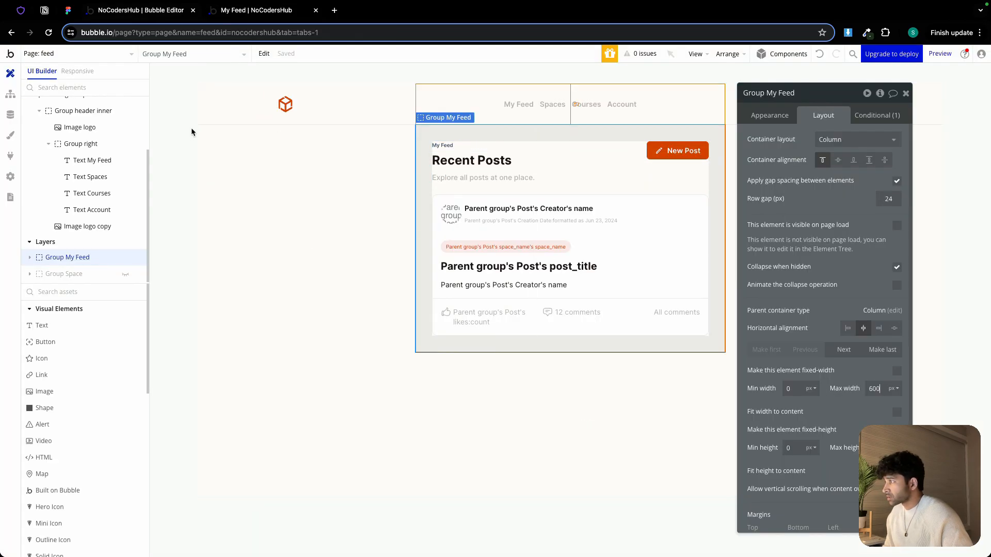
click(125, 257)
click(125, 274)
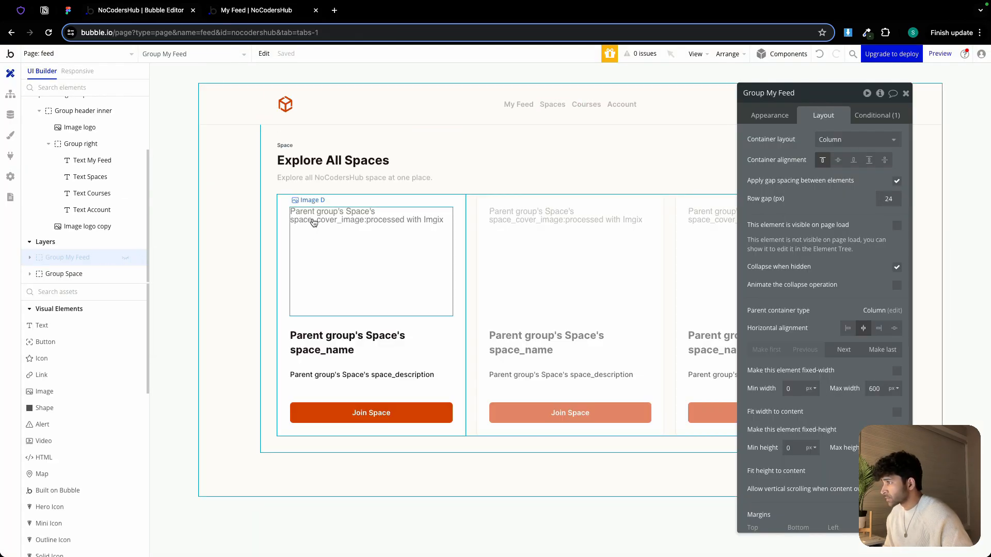
Set the space card group's top, bottom and left padding to 12 px each
click(333, 198)
scroll(821, 149, down, 3)
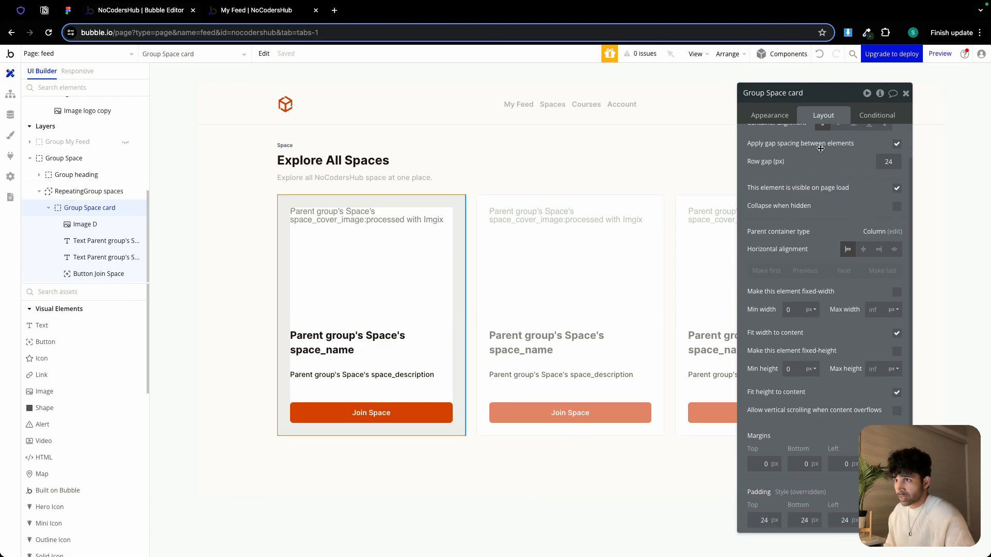
click(762, 521)
text(12)
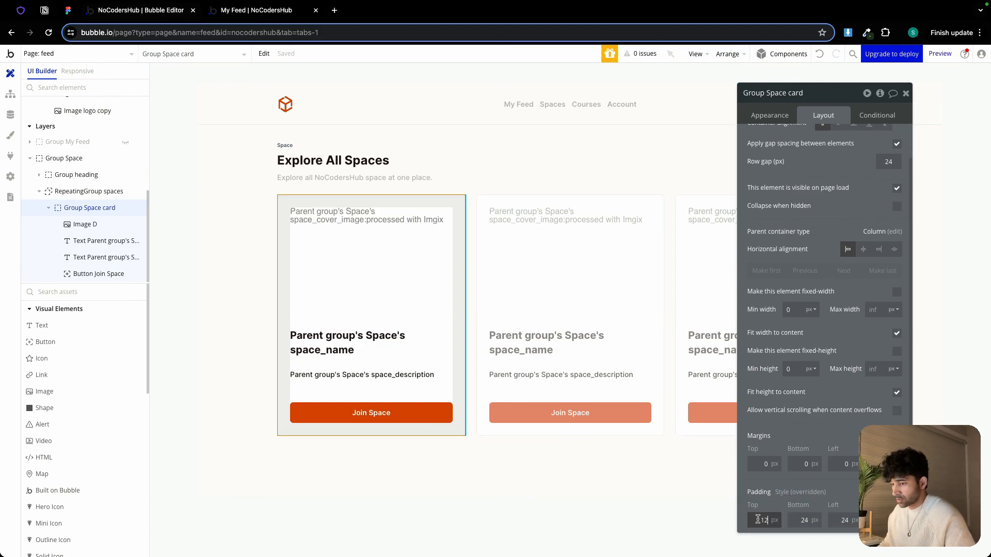
click(795, 522)
text(12)
double_click(805, 519)
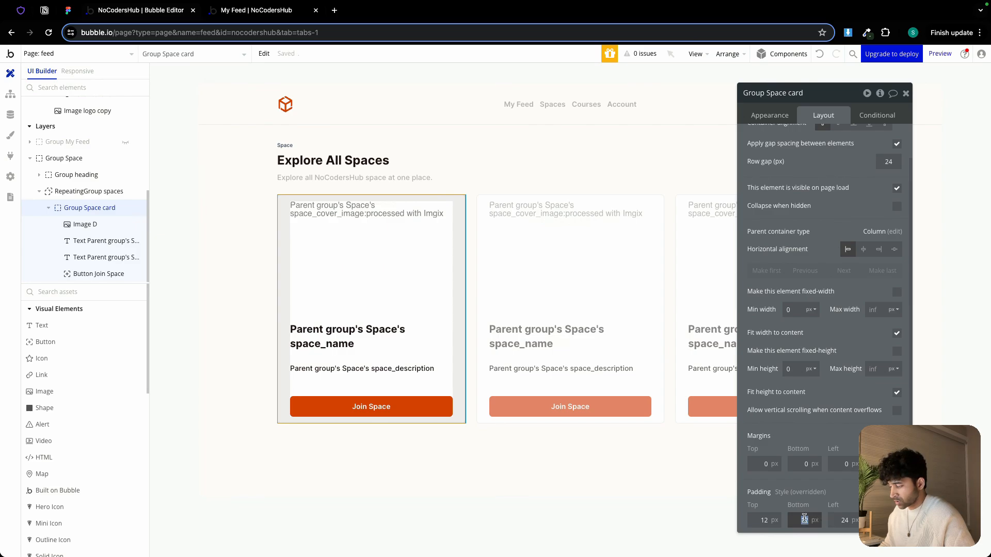
text(24)
click(832, 518)
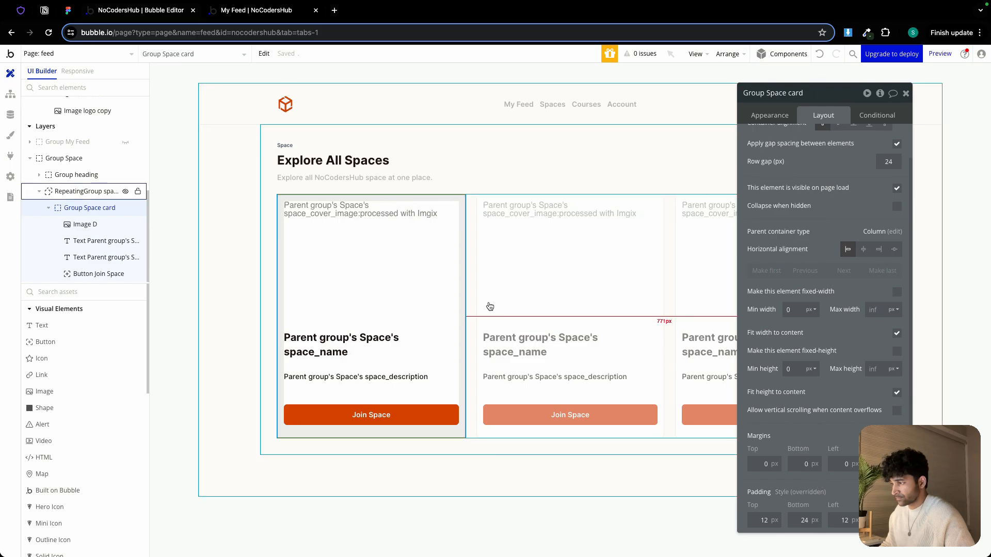
click(803, 521)
text(12)
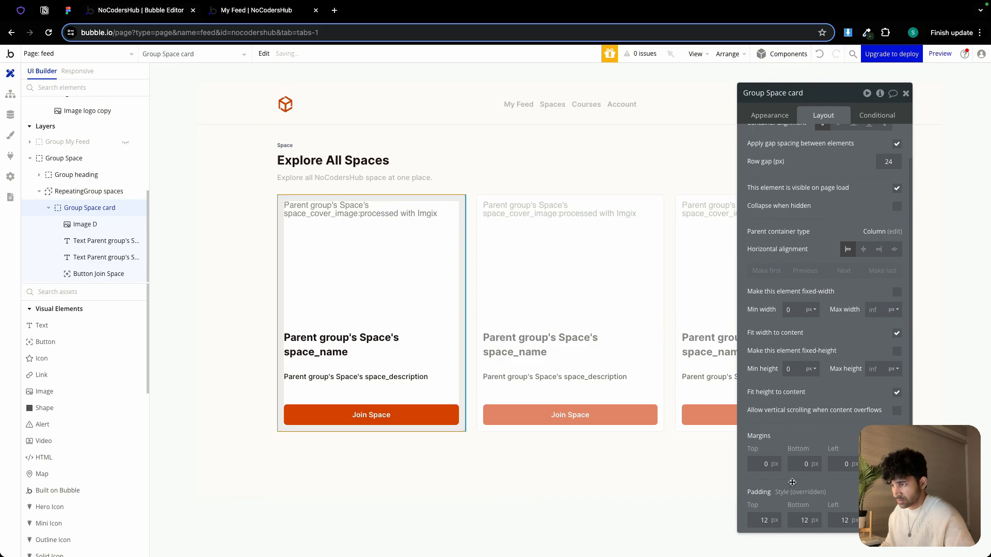
Refresh the running app's preview tab to check the updated Spaces page
click(272, 11)
click(301, 53)
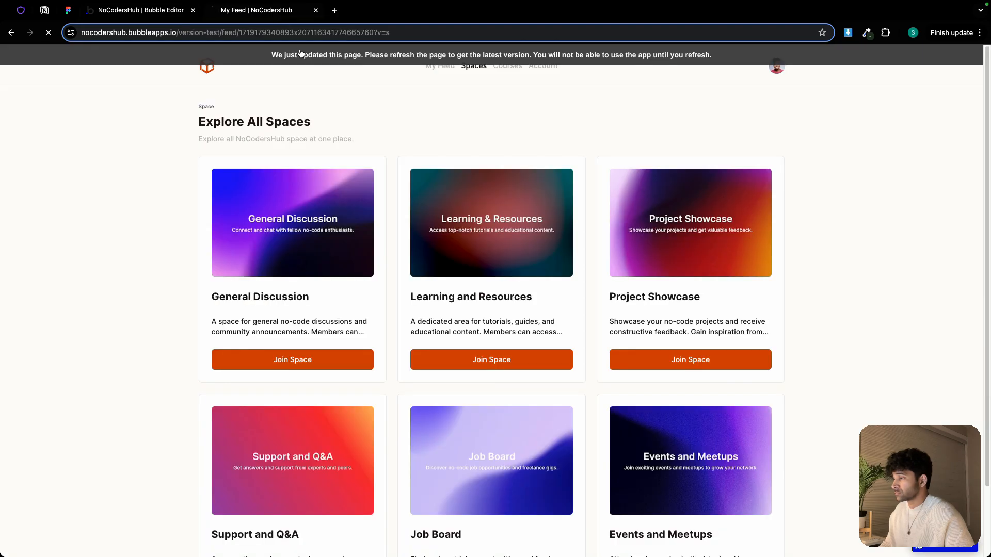
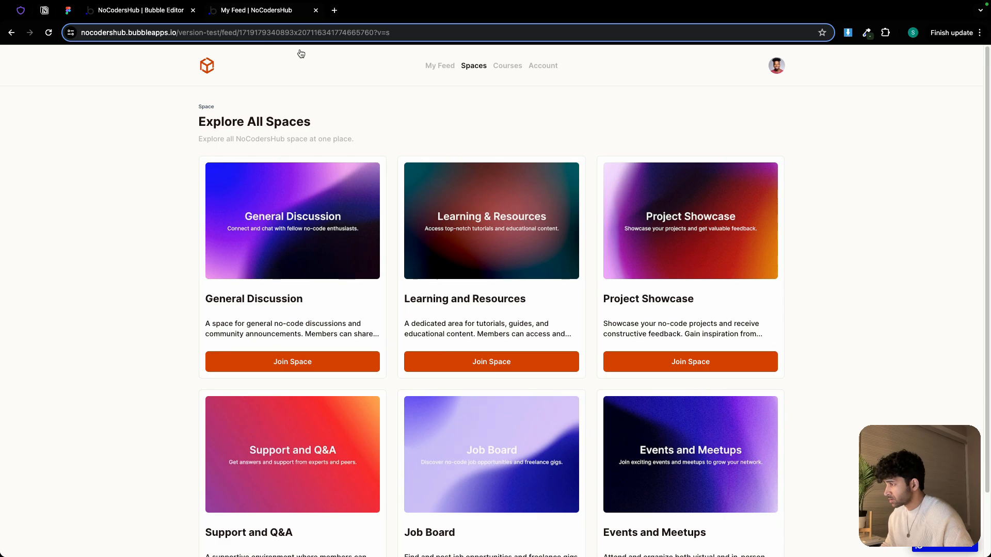
Group the space card's name and description texts into a column container
click(155, 10)
click(360, 341)
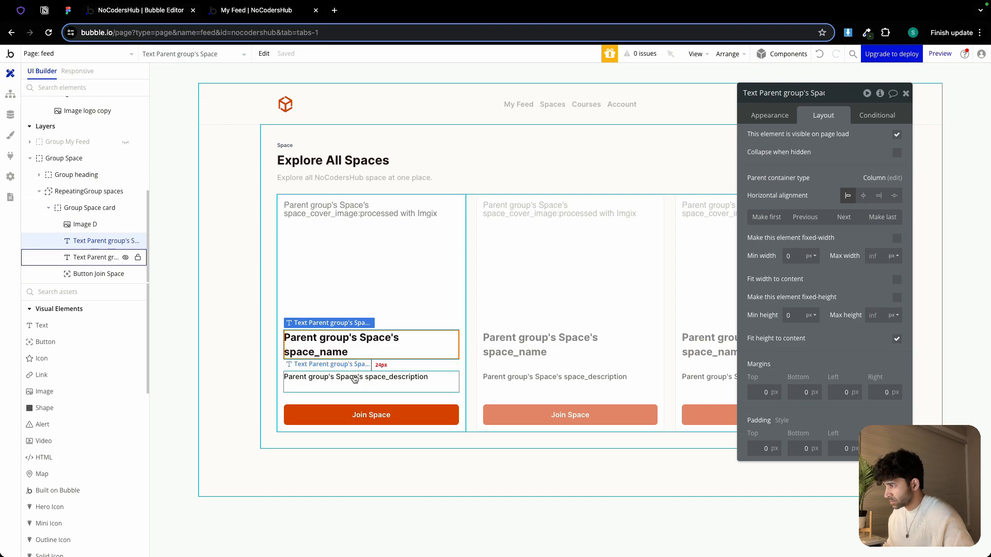
shift+click(354, 380)
right_click(354, 379)
mouse_move(413, 396)
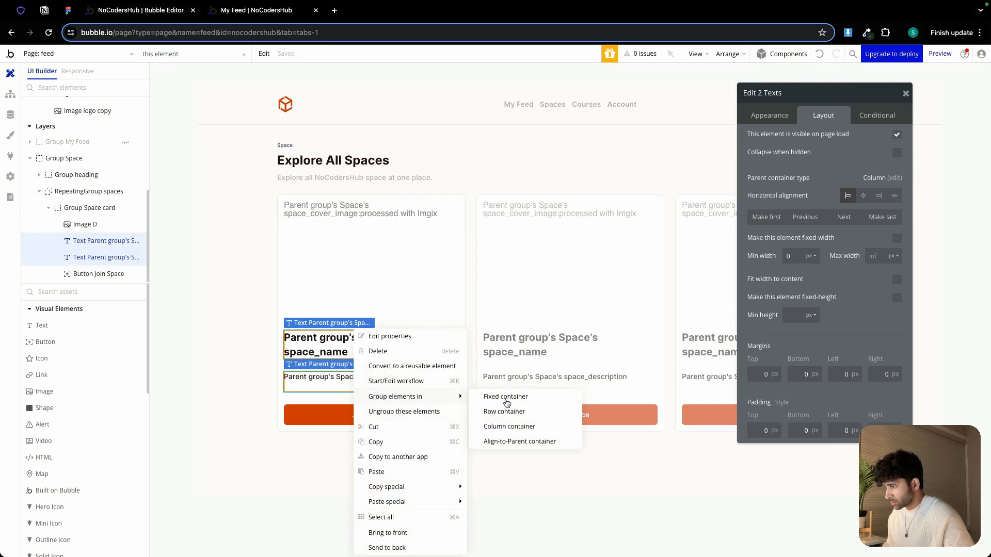
click(509, 427)
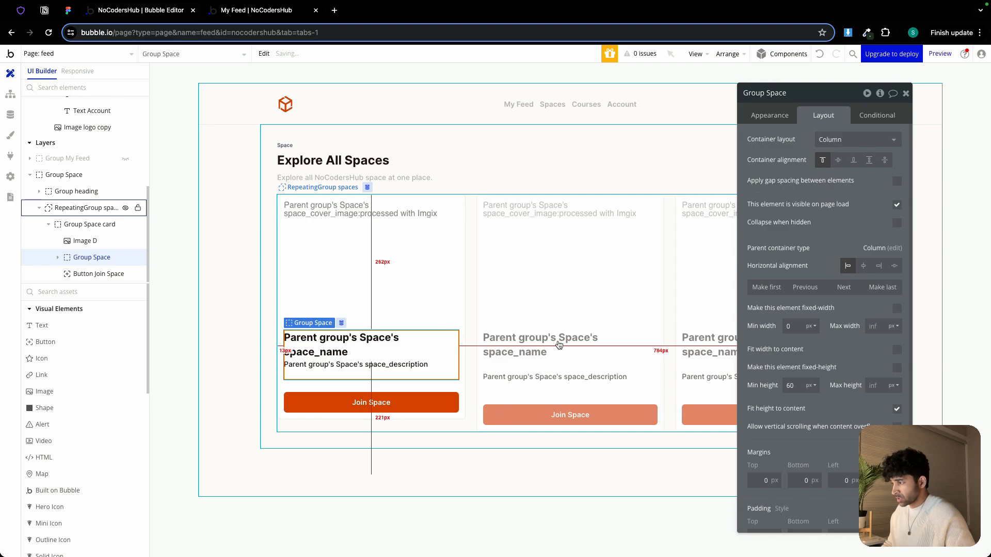
Enable gap spacing on the new text group with a 6 px row gap and set its minimum height to 0
click(896, 181)
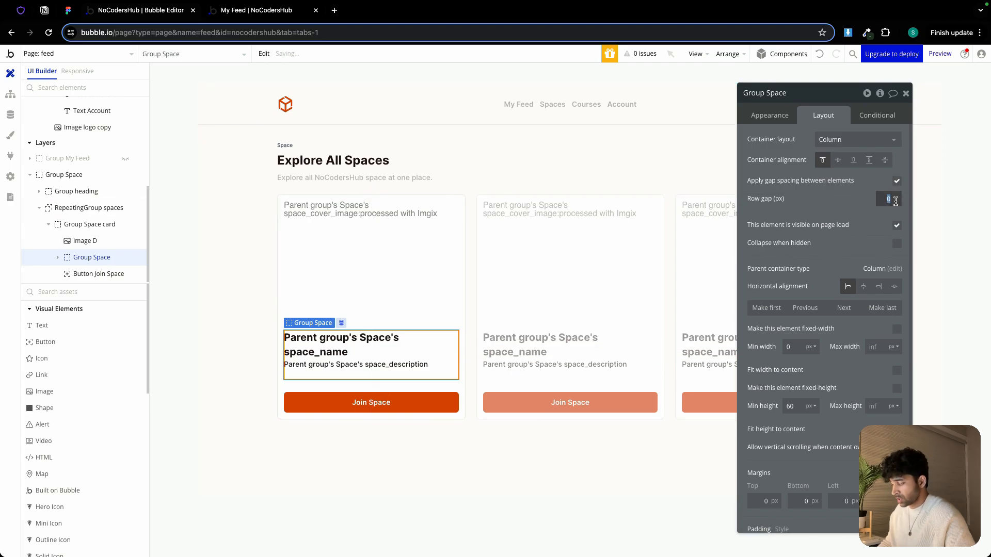
double_click(799, 403)
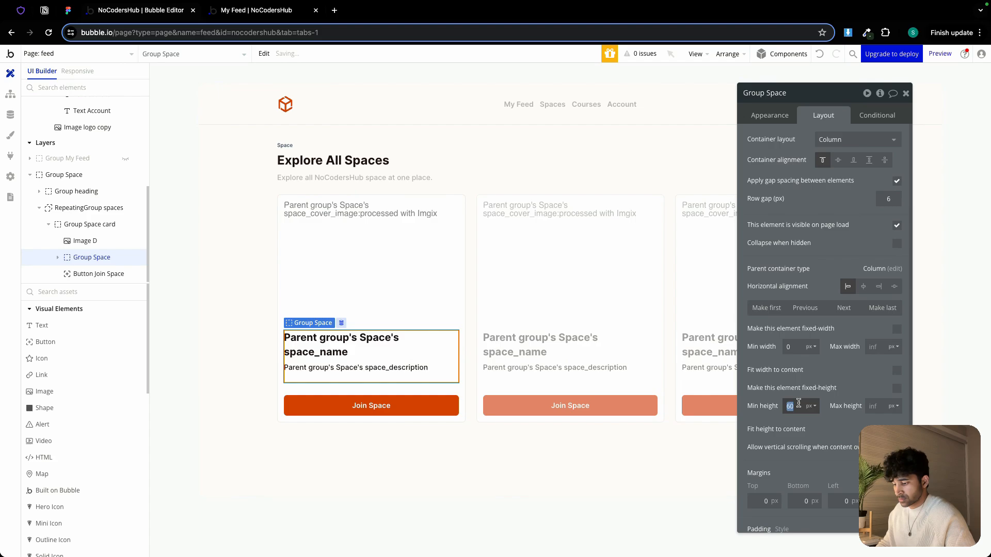
text(0)
click(765, 382)
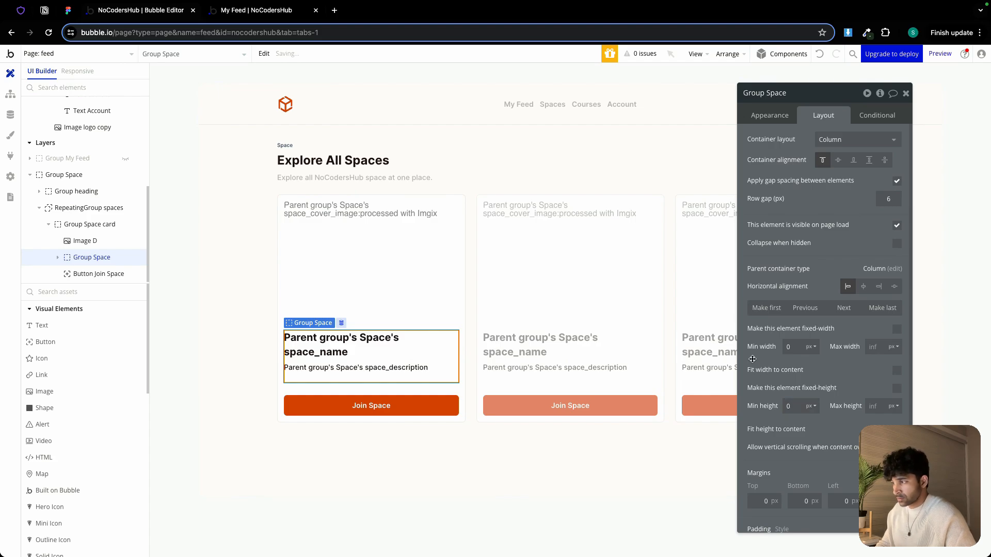
Check the updated space cards in the running app's preview tab
click(261, 10)
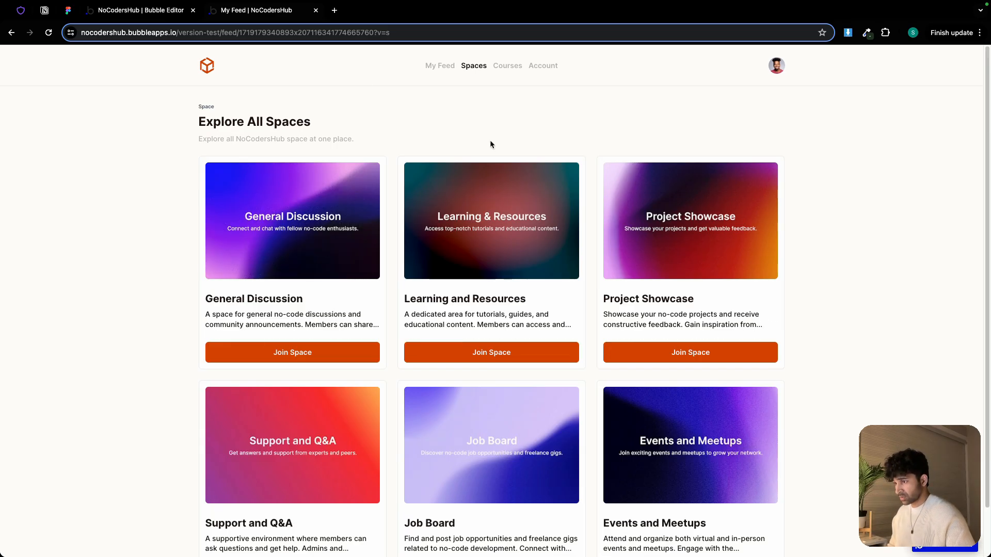
scroll(493, 147, down, 2)
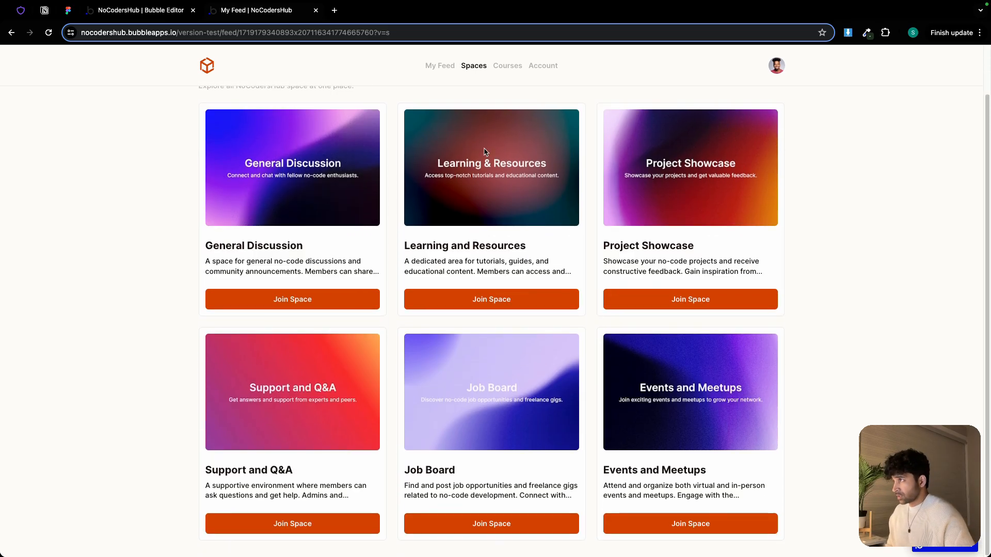
Set the Space group's bottom margin to 40 px
click(125, 11)
click(265, 174)
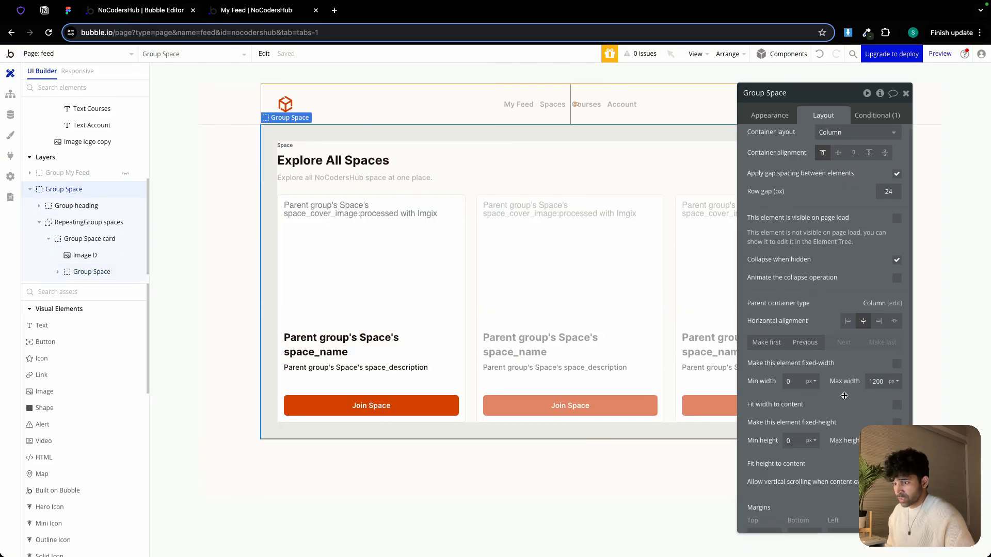
scroll(839, 411, down, 3)
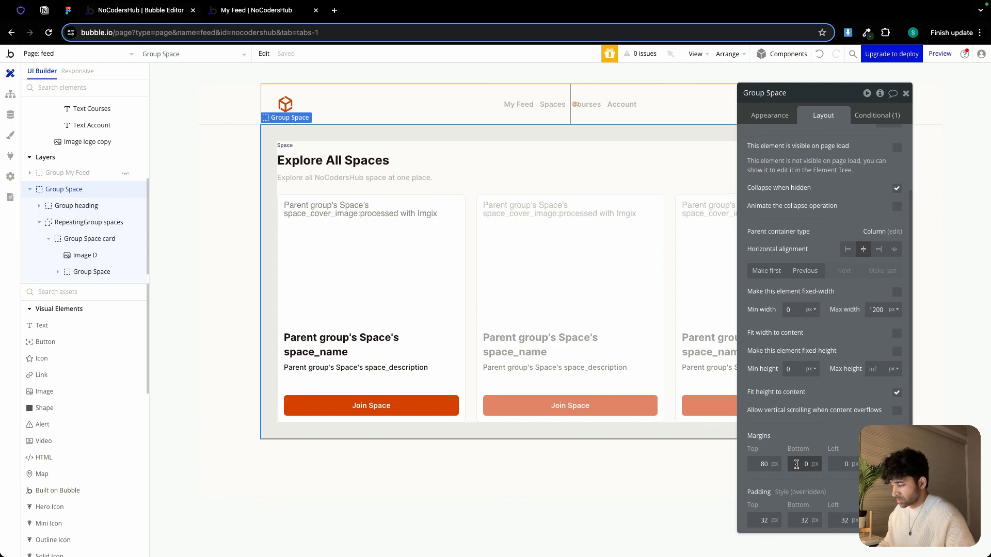
click(795, 433)
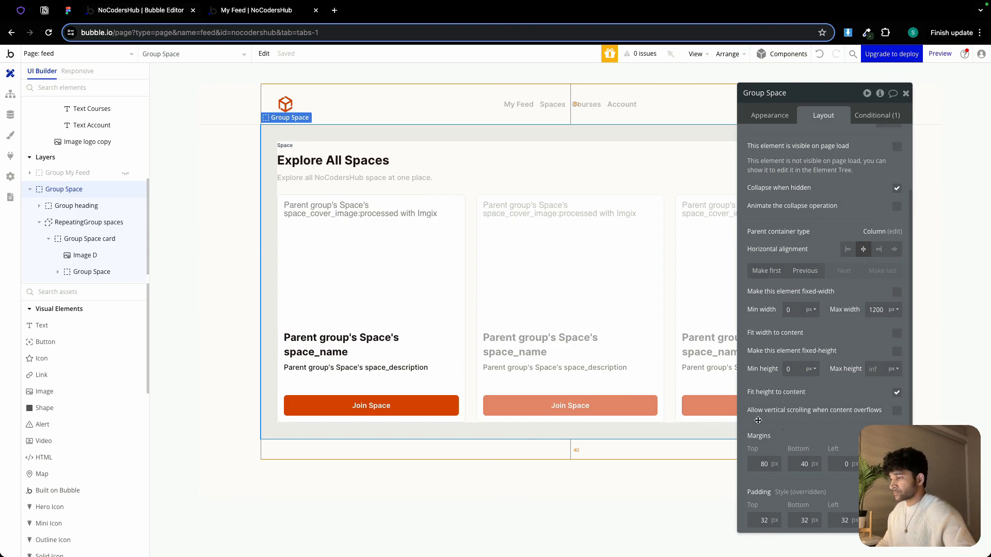
Create a workflow for the Join Space button with a Make changes to thing action on the Current User
click(384, 405)
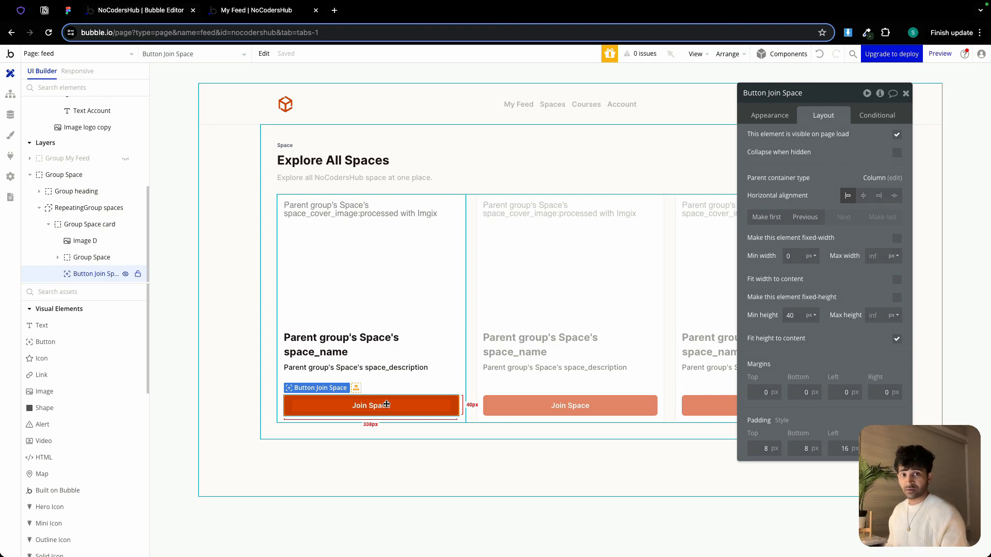
click(761, 114)
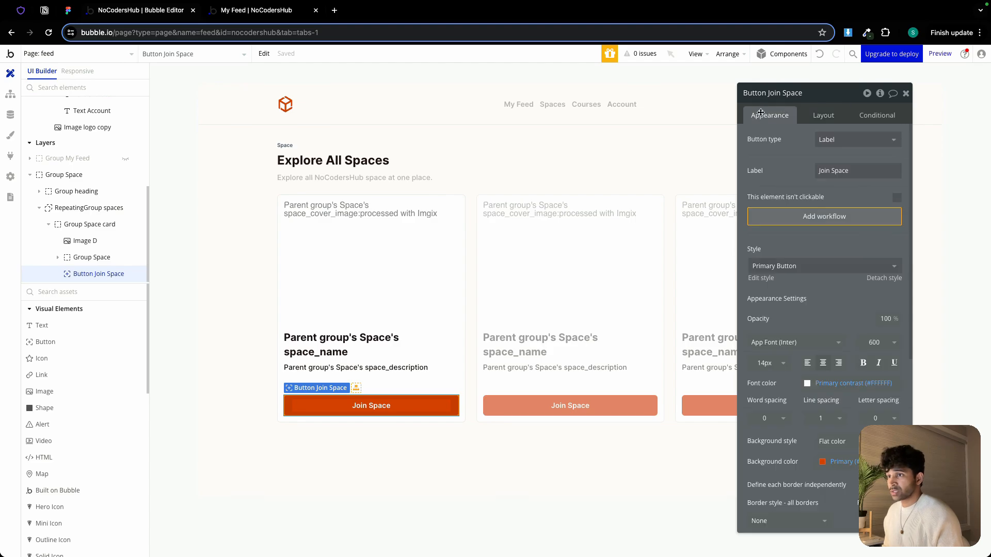
click(821, 217)
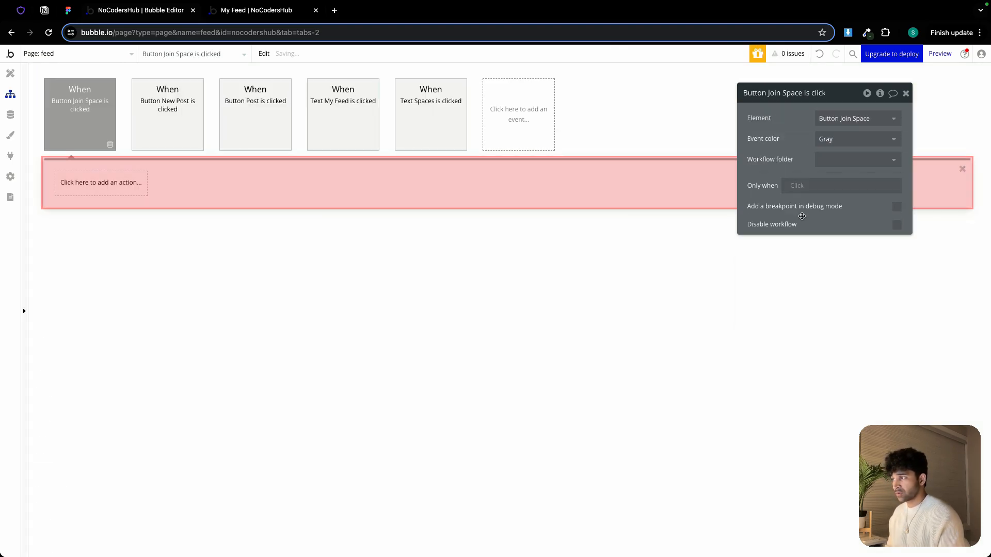
click(76, 184)
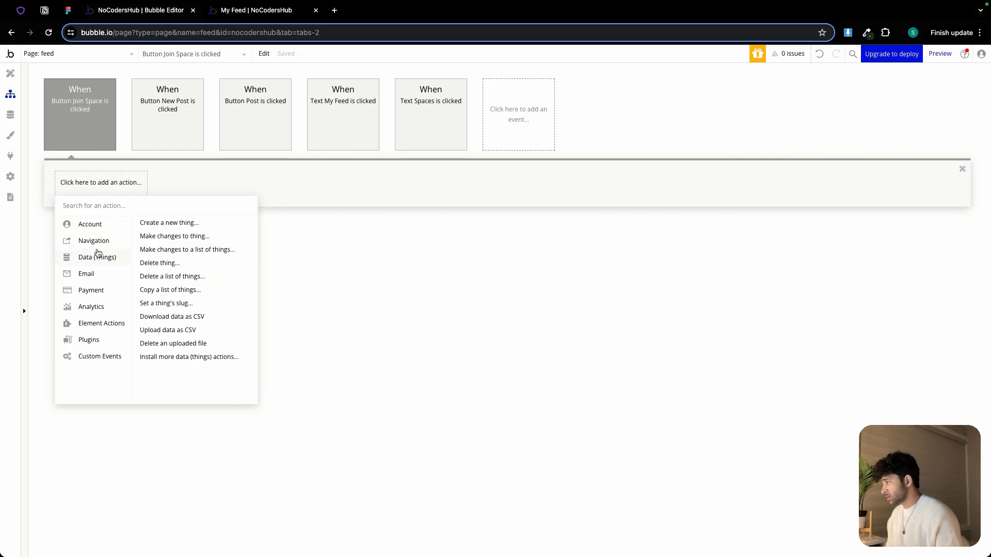
mouse_move(103, 244)
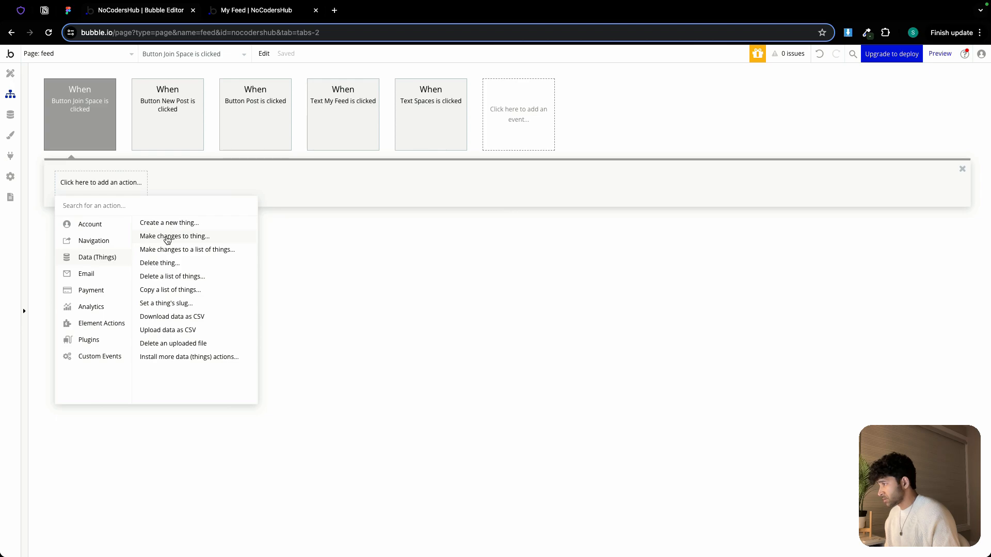
click(167, 239)
click(816, 124)
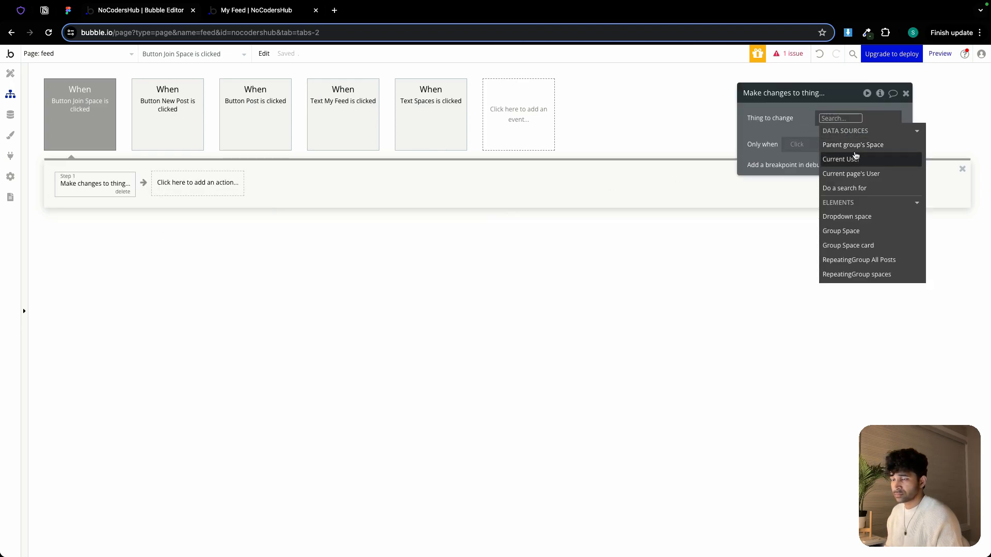
click(855, 157)
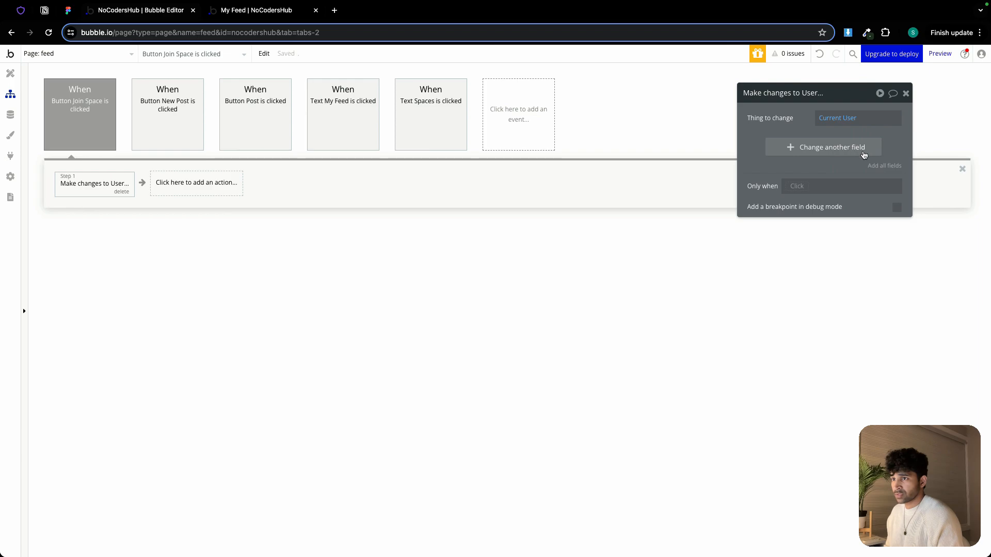
Make the action add the Parent group's Space to the user's enrolled_spaces field
click(856, 150)
click(760, 146)
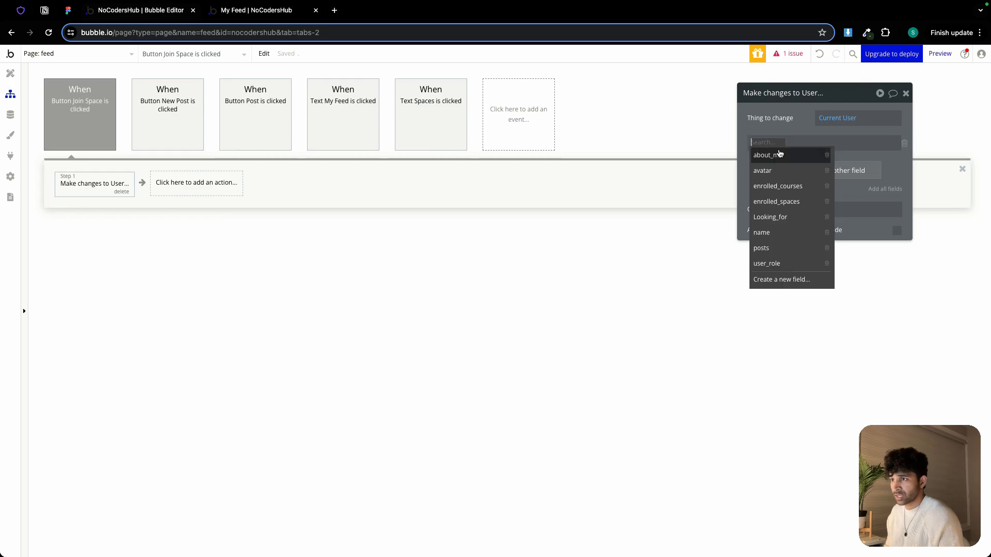
click(784, 202)
click(805, 143)
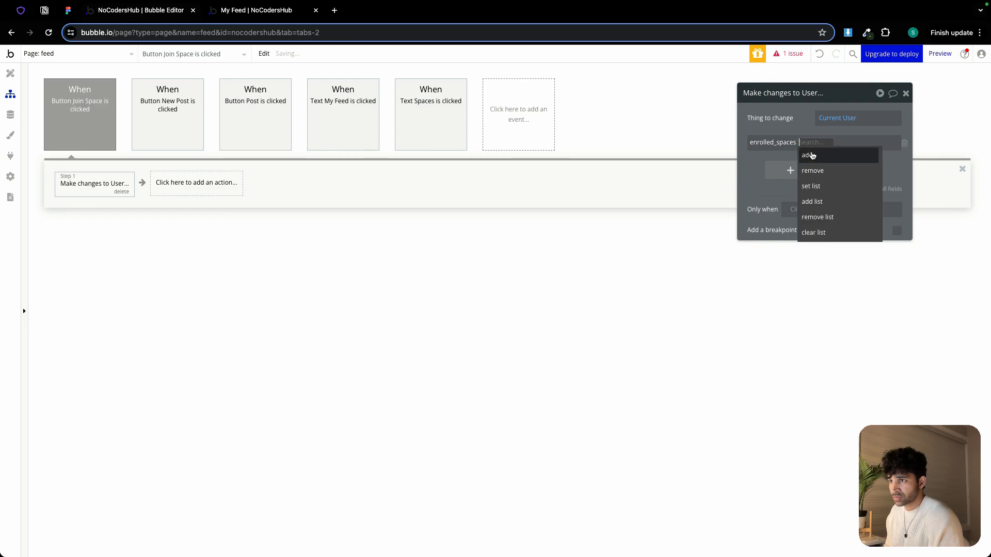
click(812, 157)
click(820, 144)
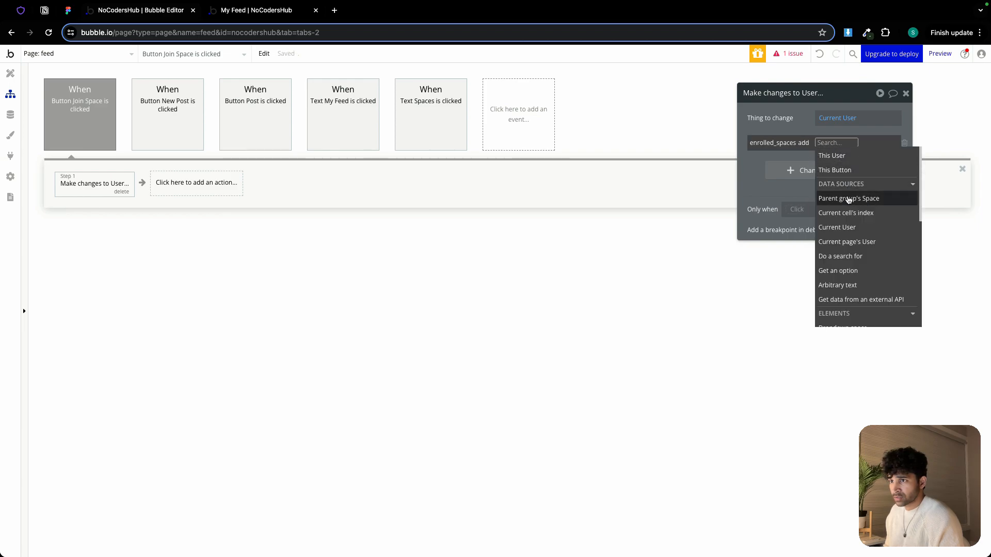
click(849, 199)
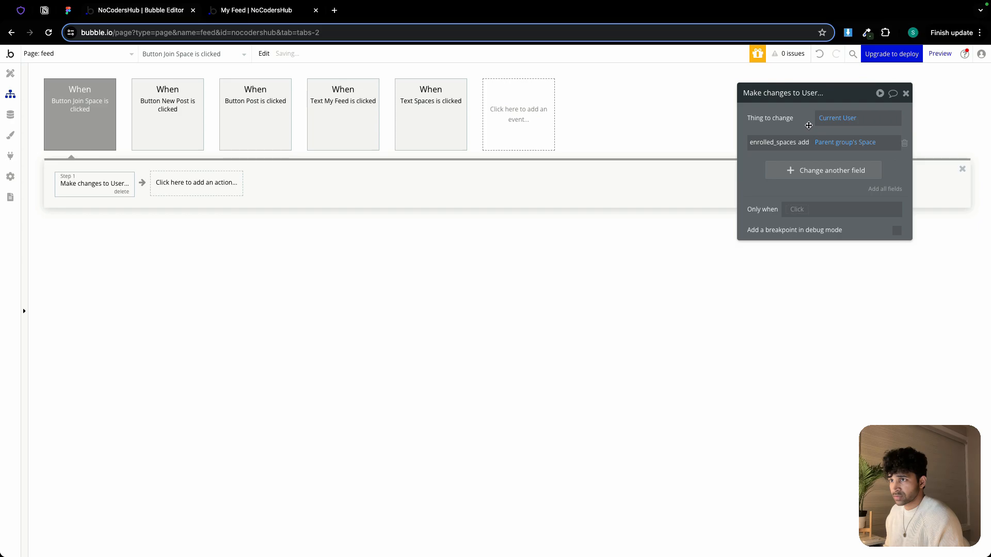
Add a second Make changes to thing action targeting the Parent group's Space
click(183, 184)
mouse_move(190, 260)
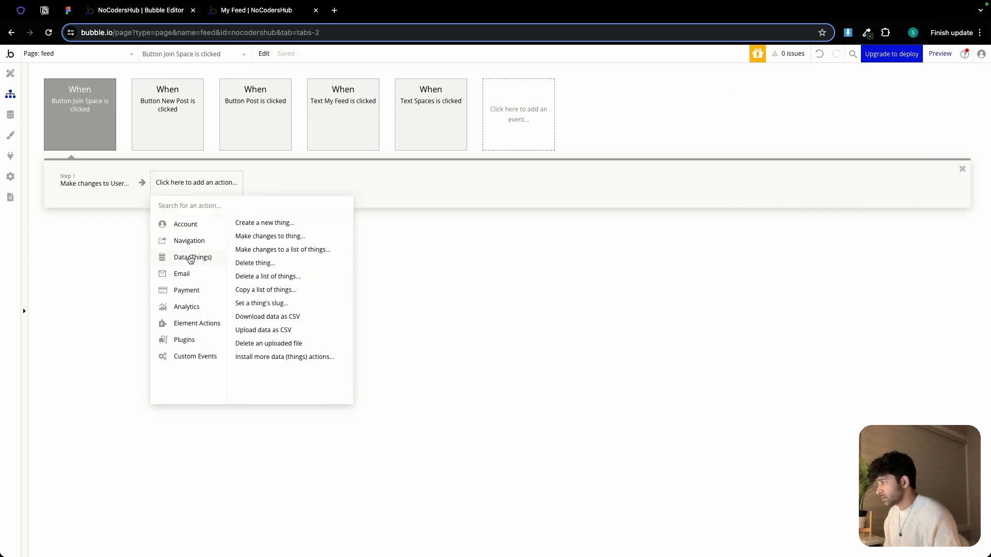
click(279, 236)
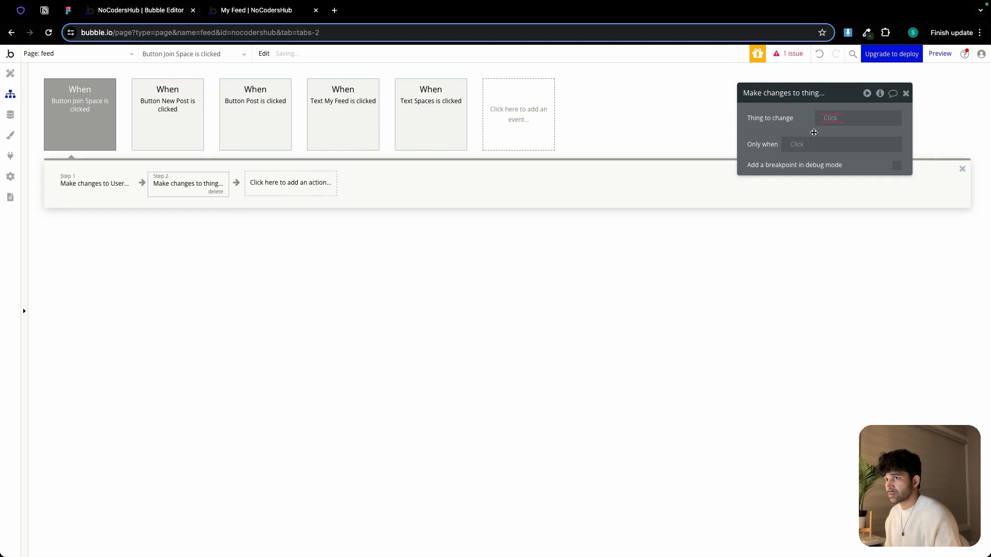
click(832, 119)
click(852, 173)
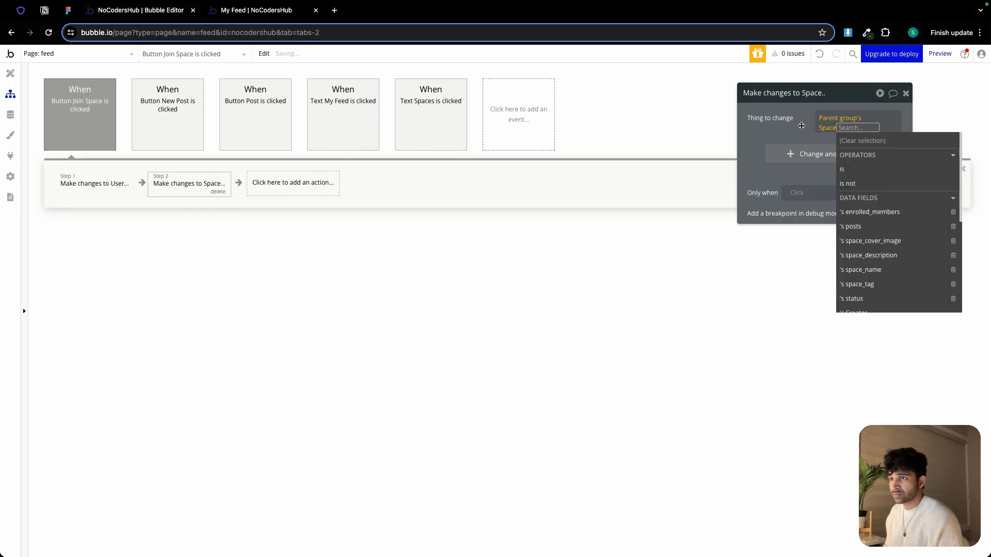
Make the second action add the Current User to the space's enrolled_members field
click(805, 148)
click(763, 145)
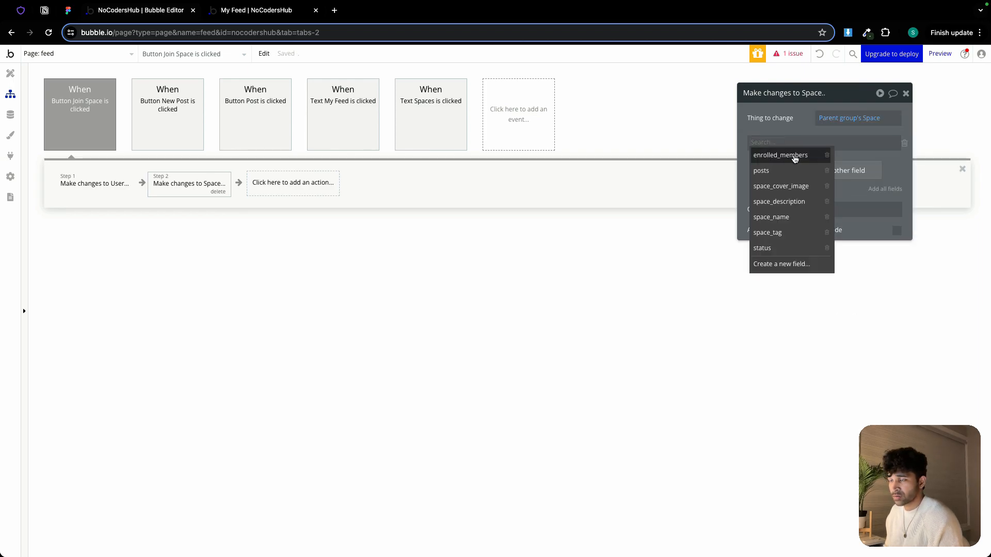
click(791, 154)
click(821, 156)
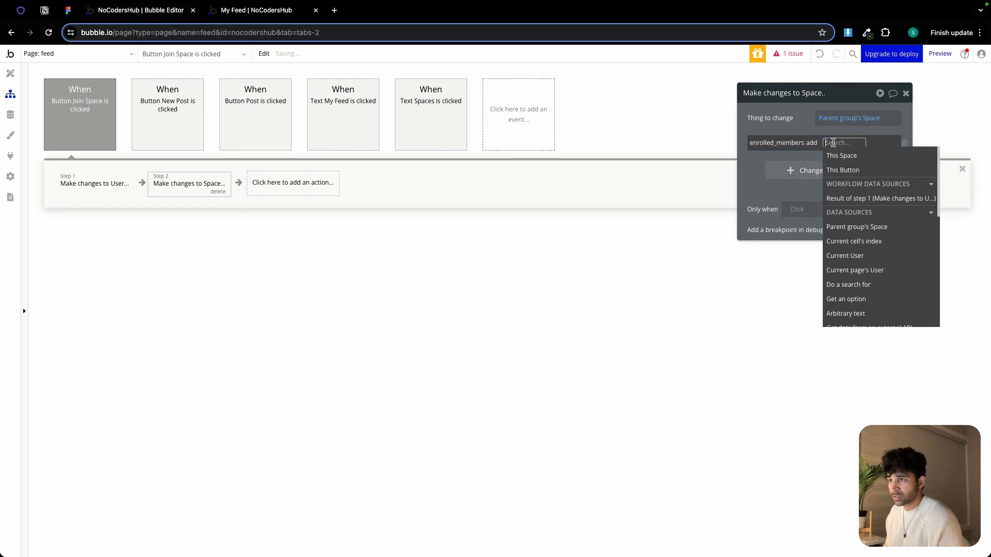
click(861, 257)
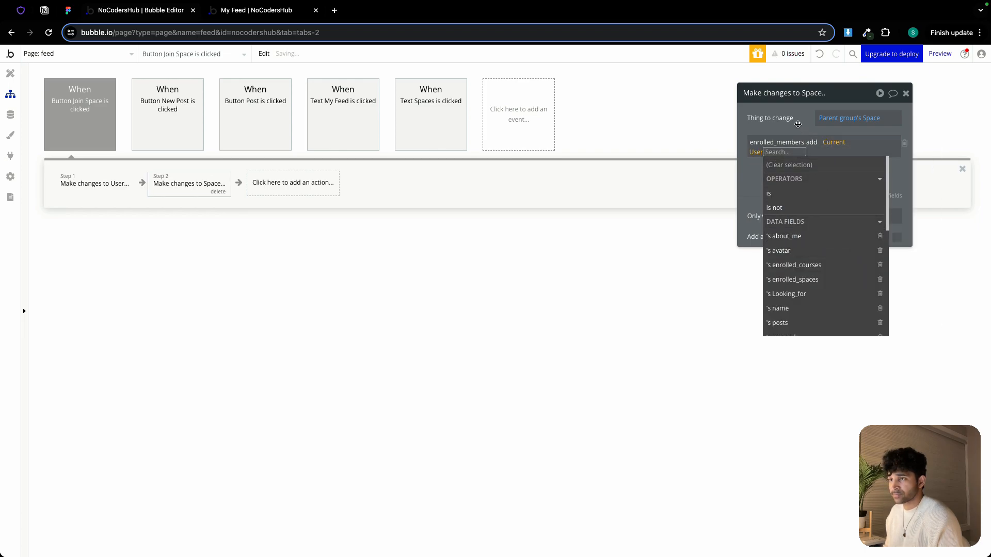
click(543, 186)
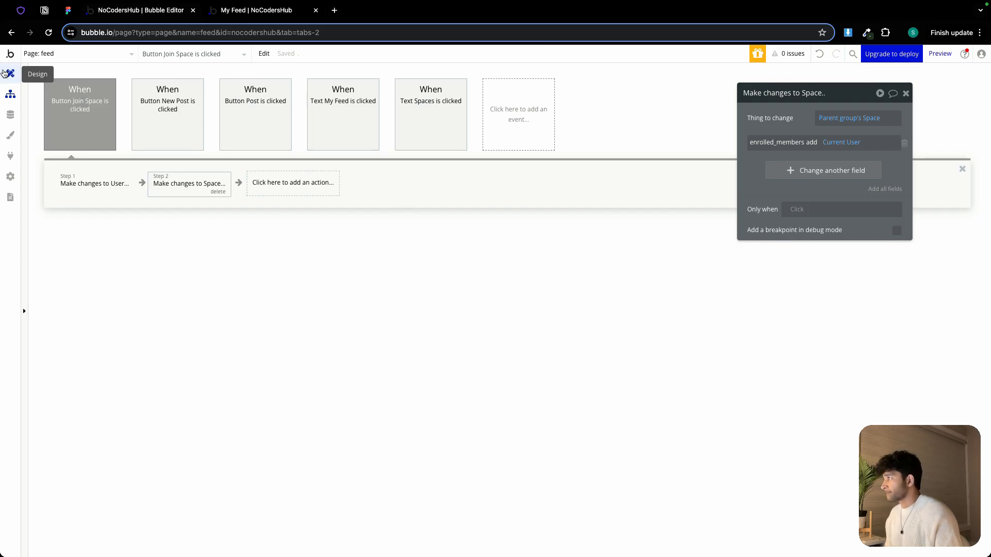
Review the Figma design of the space cards' Joined button state
click(7, 73)
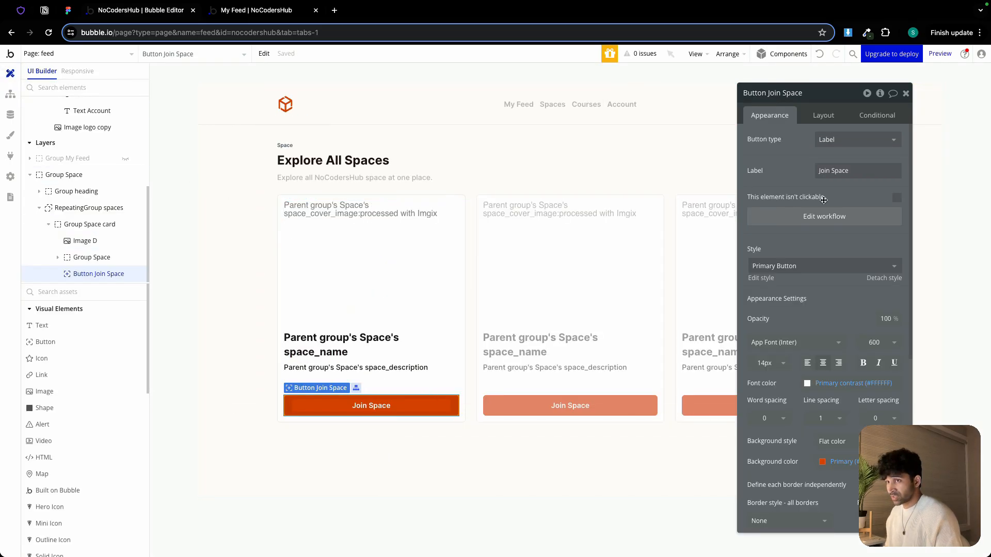
click(68, 11)
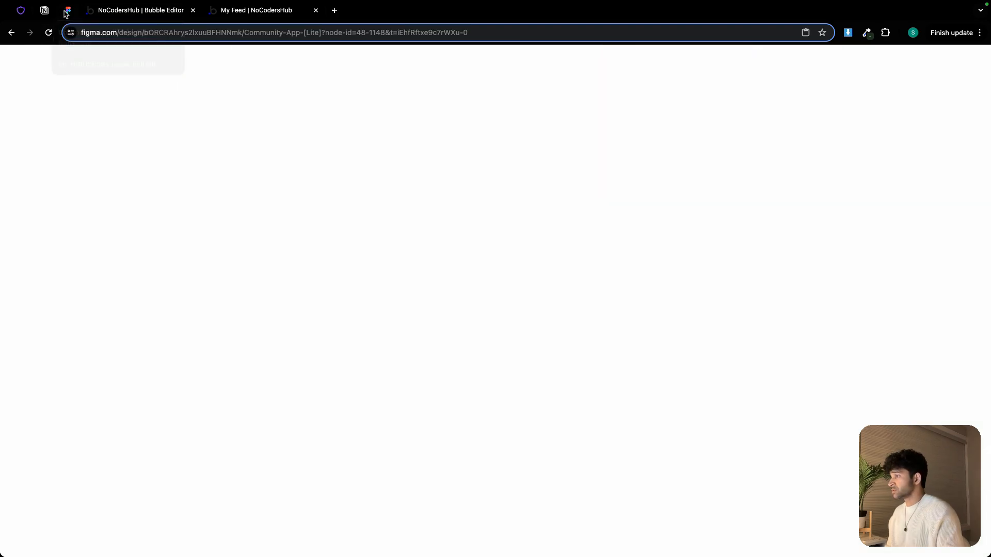
scroll(432, 330, up, 5)
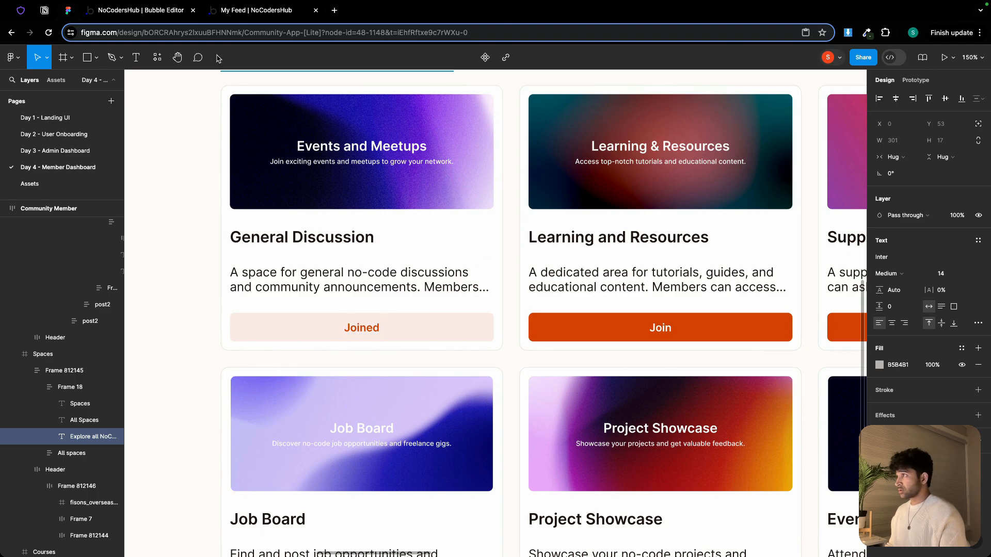
click(168, 13)
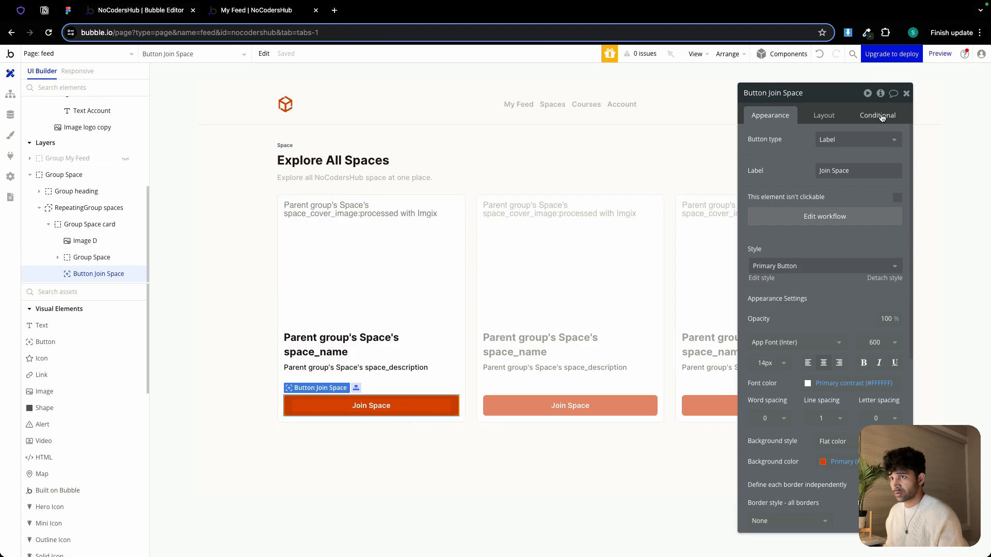
Add a conditional on the Join Space button: when Parent group's Space's enrolled_members contains Current User
click(874, 114)
click(785, 138)
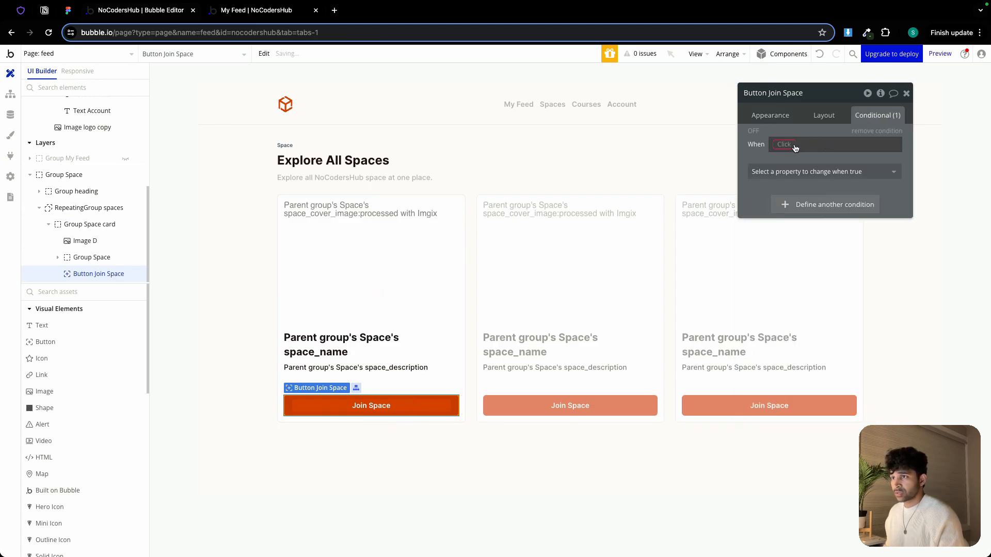
click(789, 145)
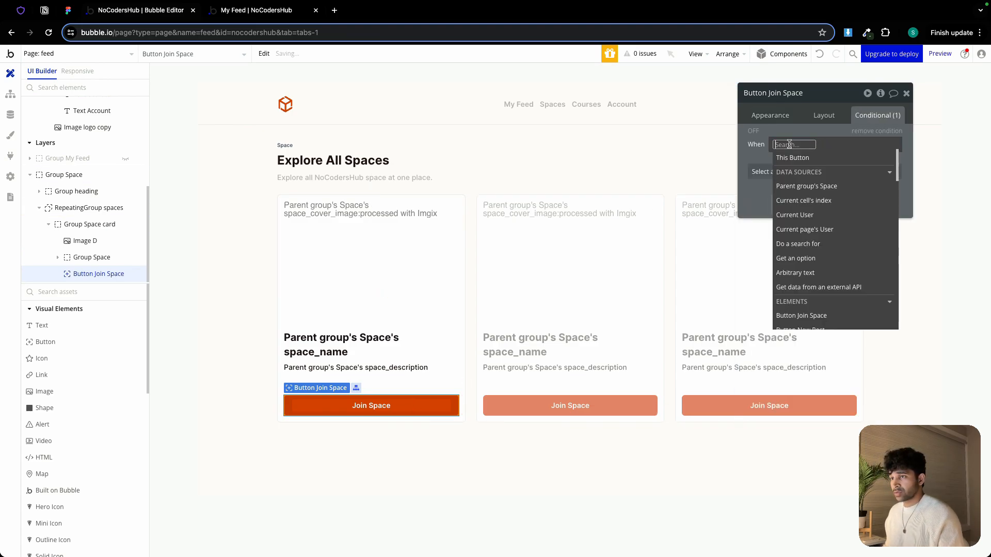
click(821, 185)
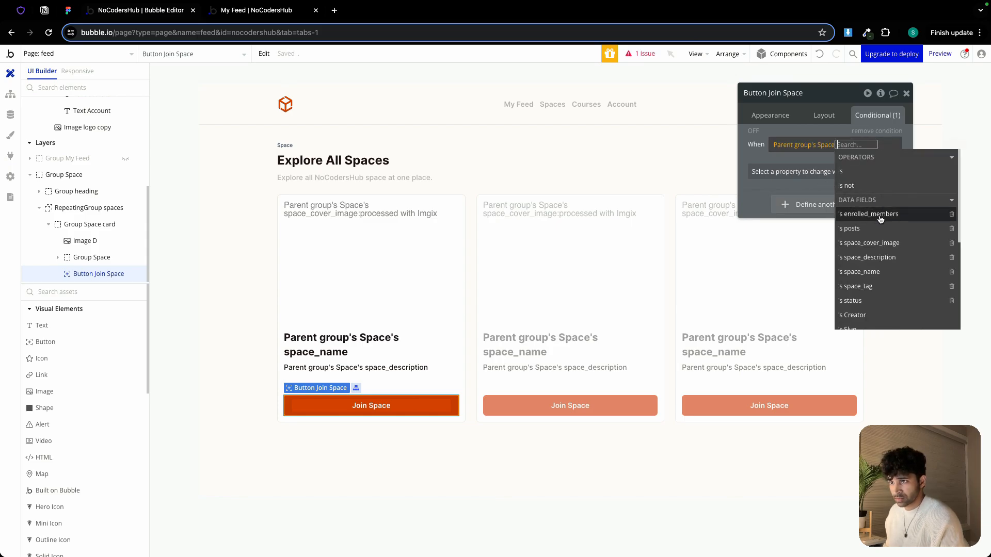
click(880, 220)
click(853, 196)
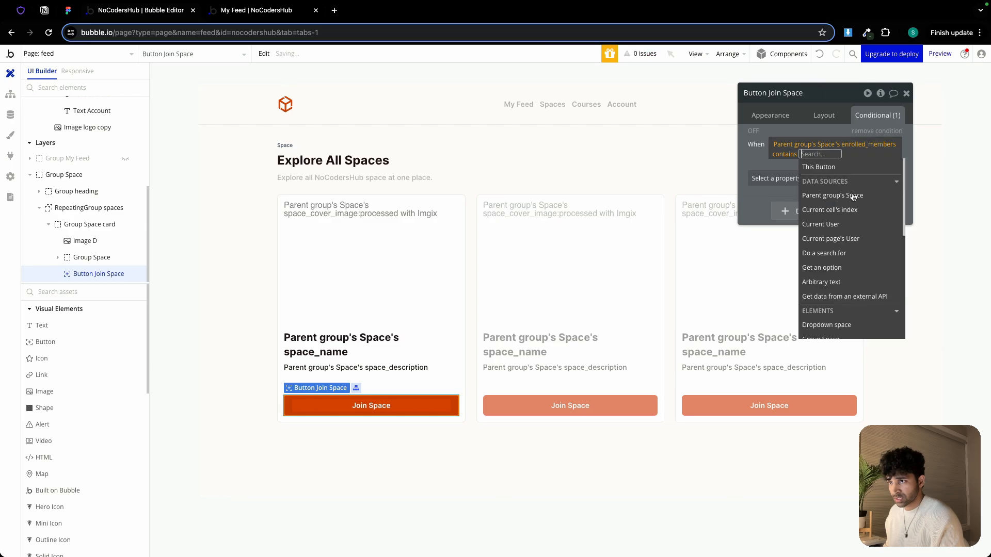
click(821, 224)
Make the condition change the button's Label to Joined
click(800, 179)
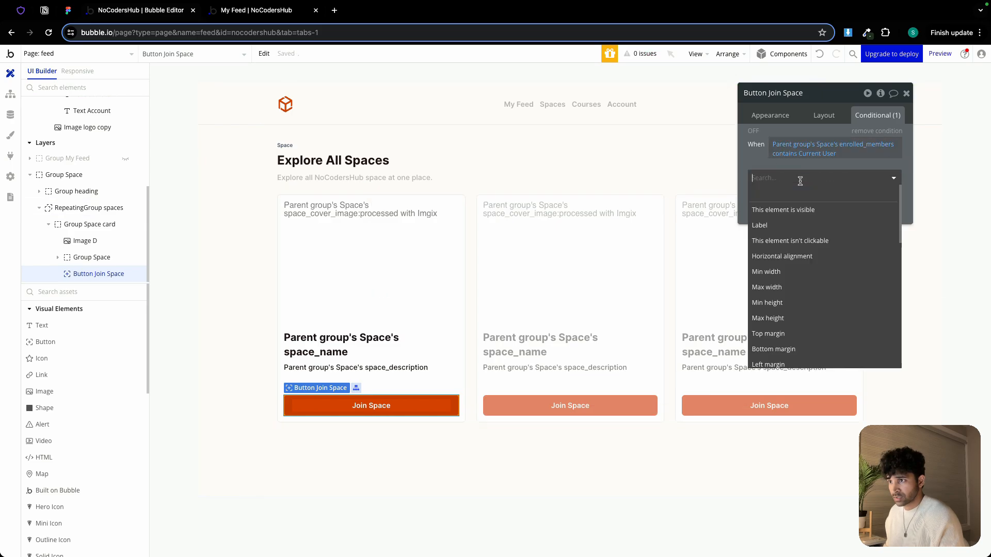
click(774, 226)
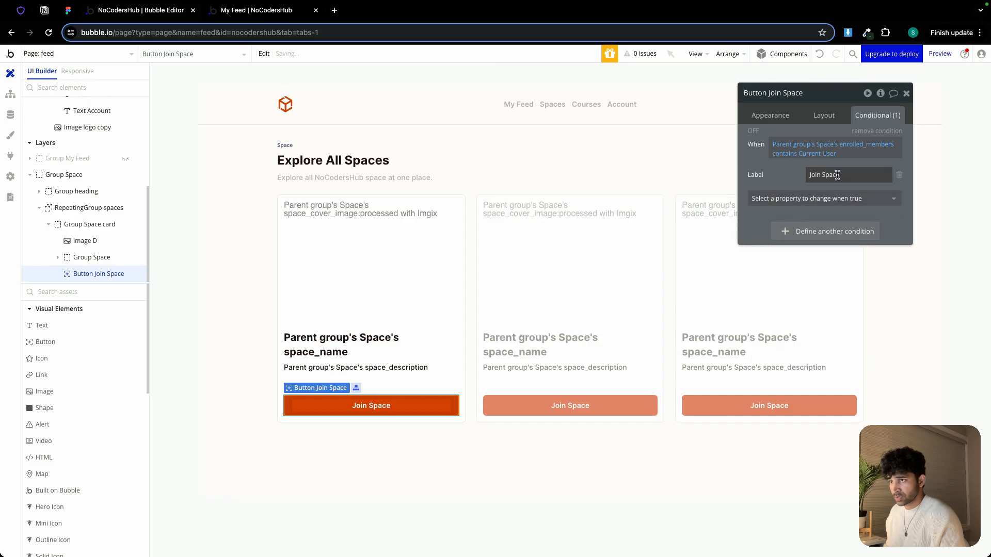
triple_click(837, 174)
text(Joined)
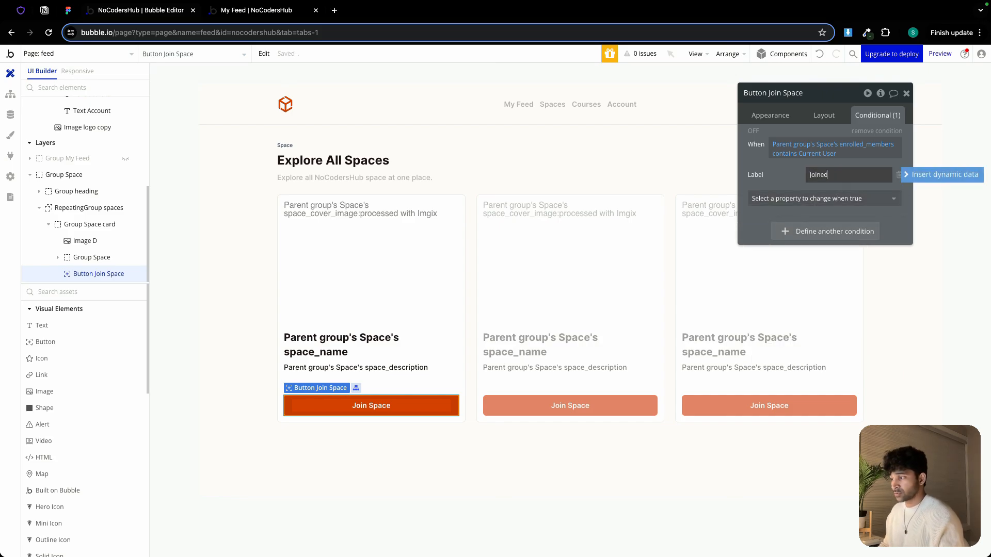
Add Font color and Background color as further properties changed by the condition
click(835, 199)
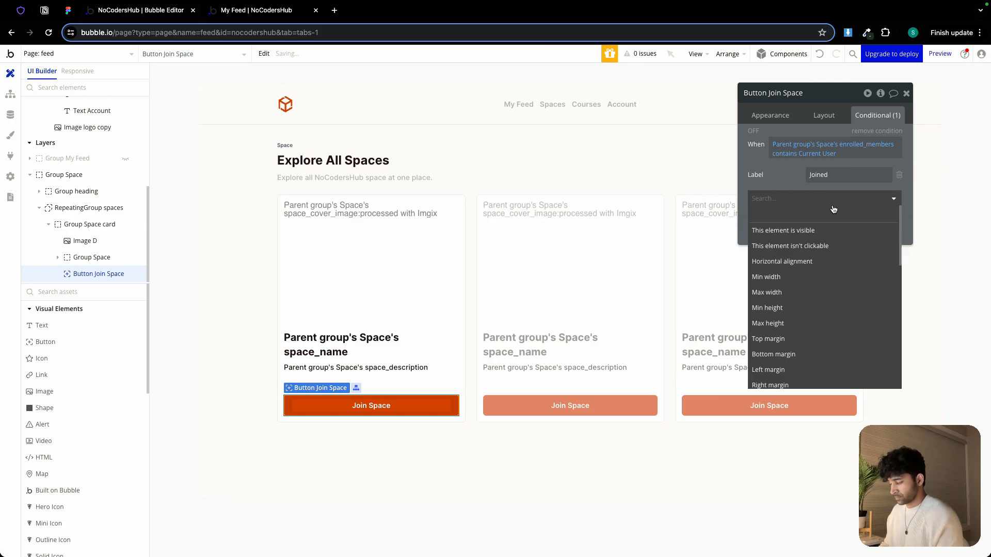
text(g)
text(fon)
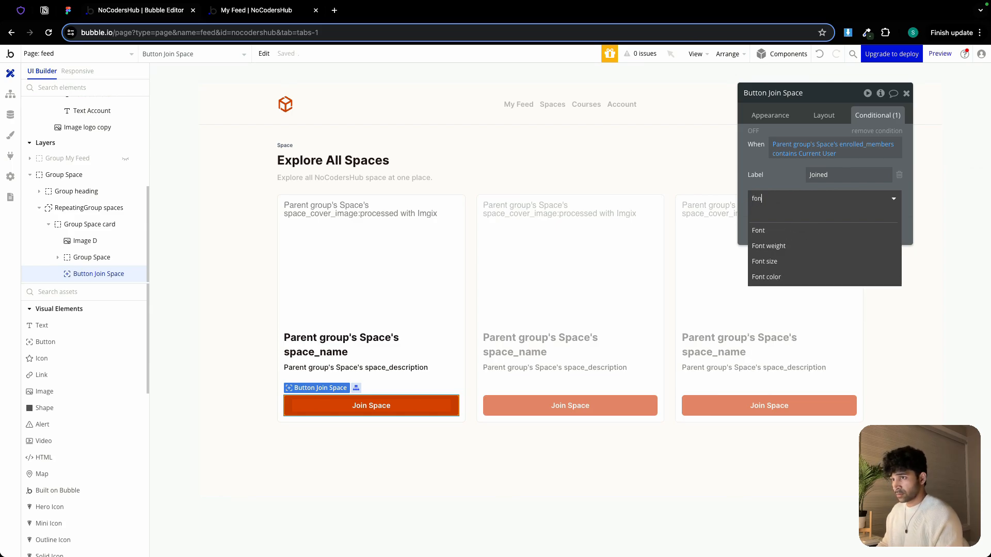
key(BackSpace)
key(BackSpace)
key(BackSpace)
text(colo)
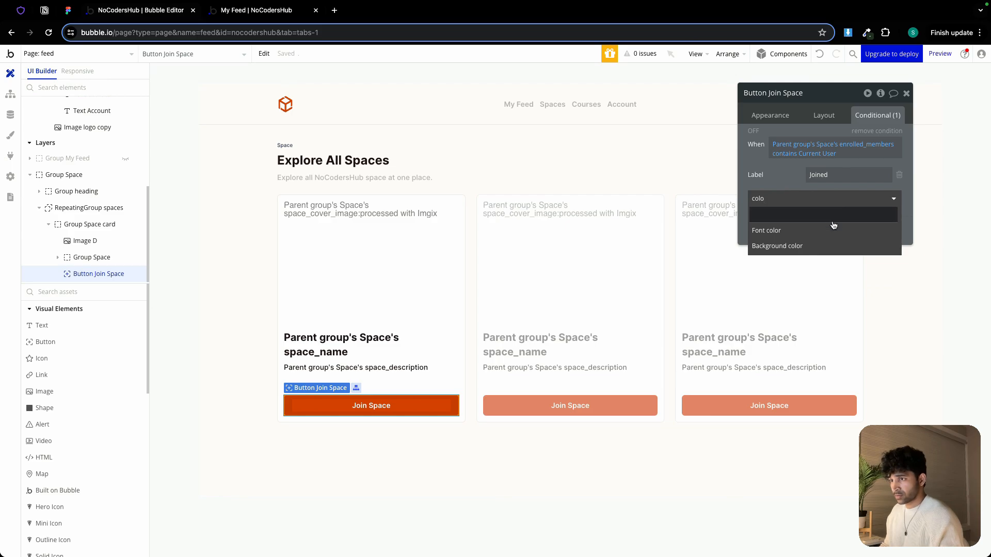
click(834, 228)
click(832, 220)
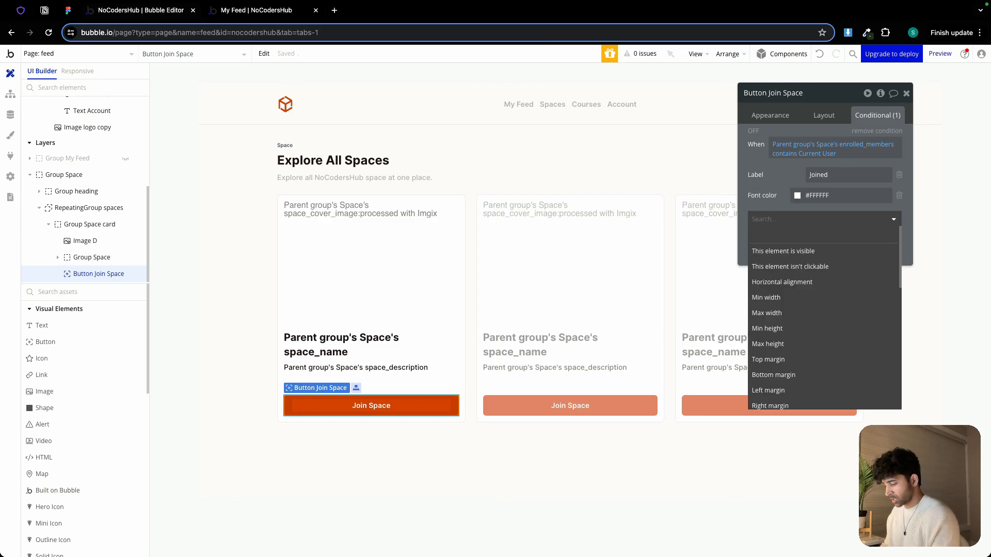
text(colo)
click(830, 253)
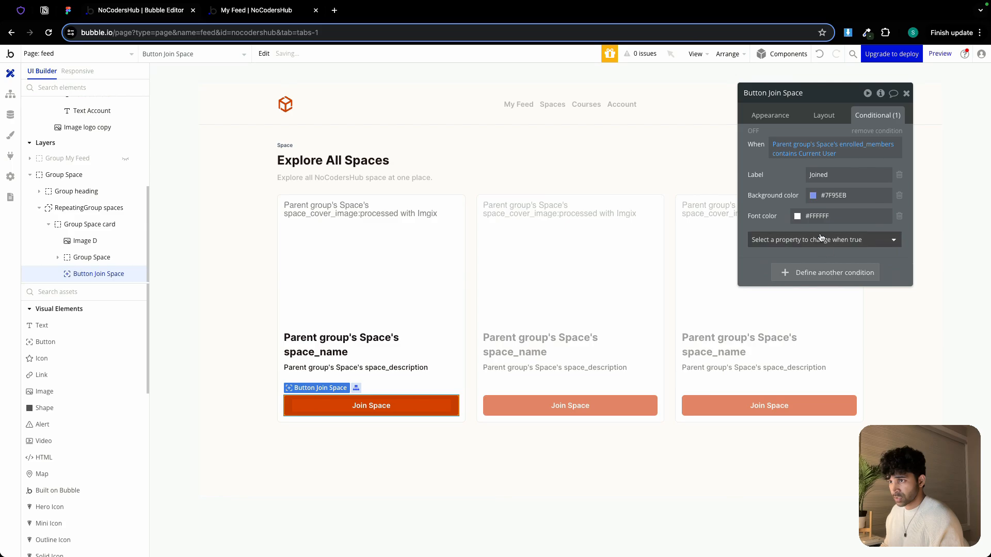
Set the conditional background color to Primary at 10% opacity and the font color to Primary
click(839, 194)
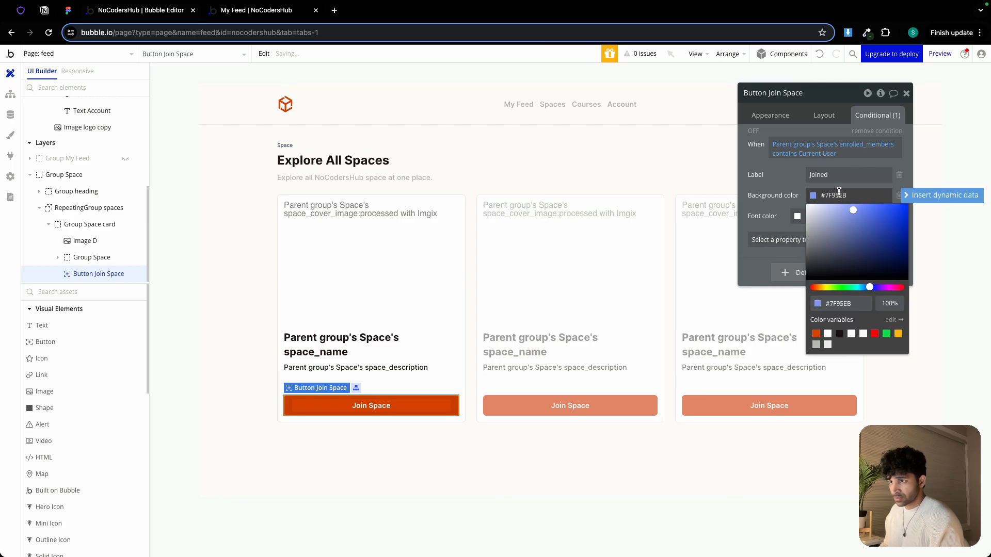
click(817, 335)
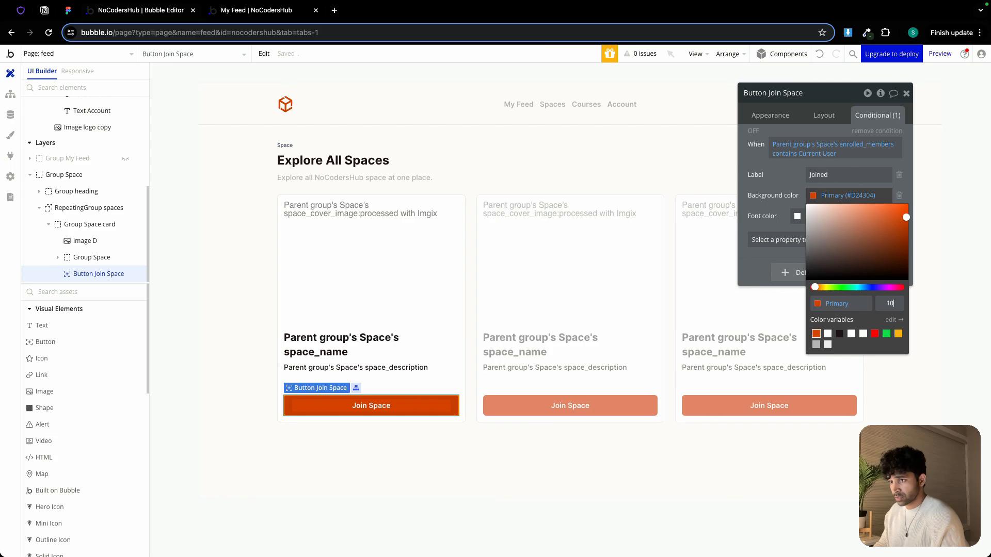
click(774, 219)
click(821, 216)
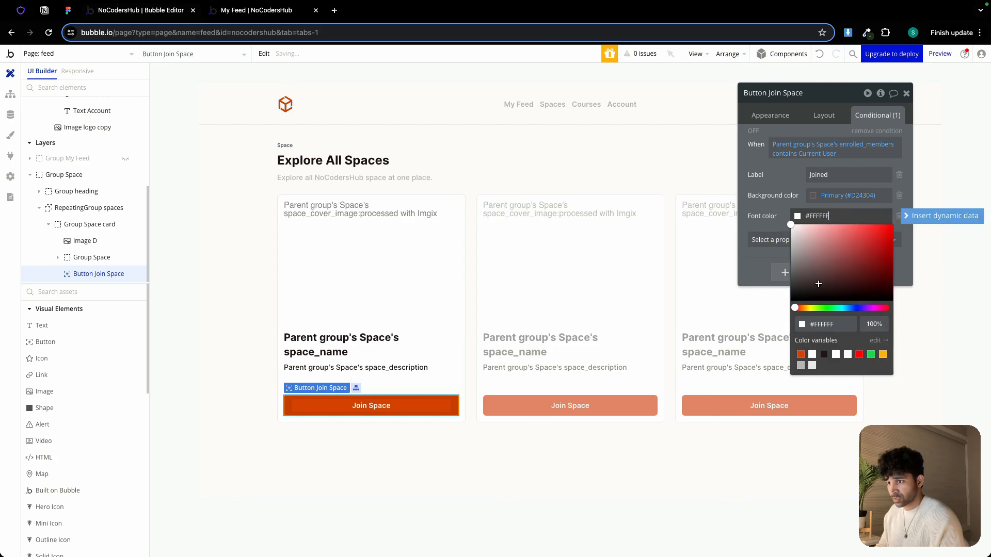
click(800, 354)
click(761, 211)
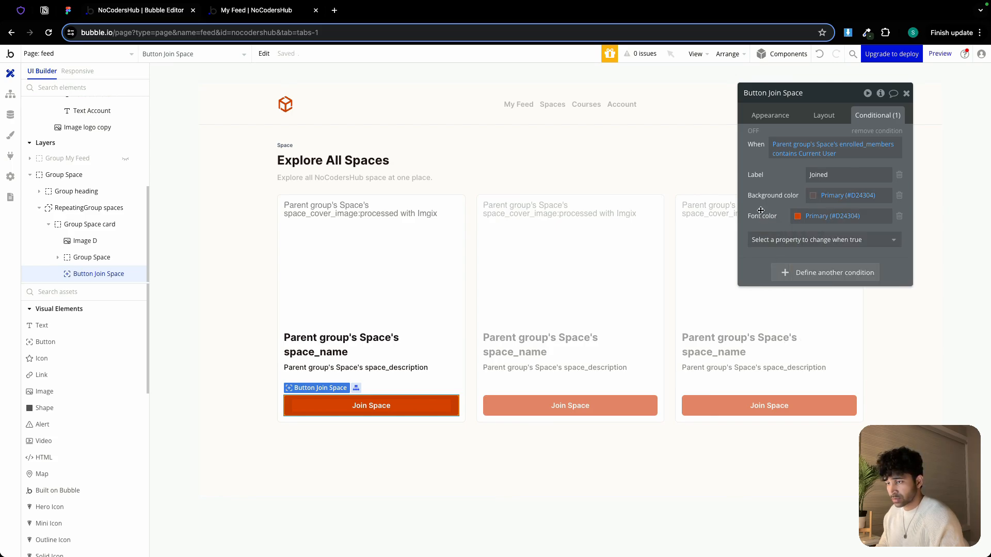
In the preview app's Spaces page, join the General Discussion and Project Showcase spaces
click(261, 16)
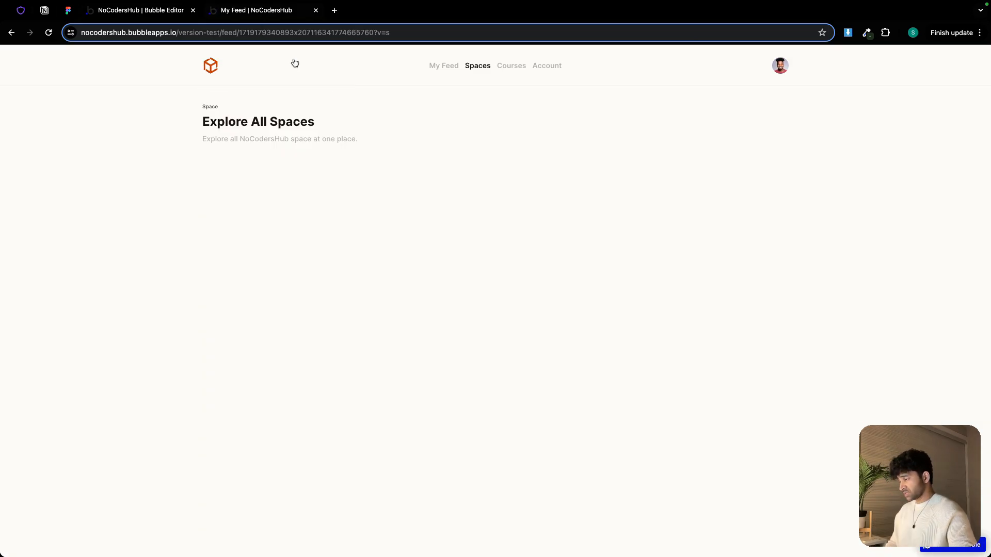
scroll(317, 257, down, 1)
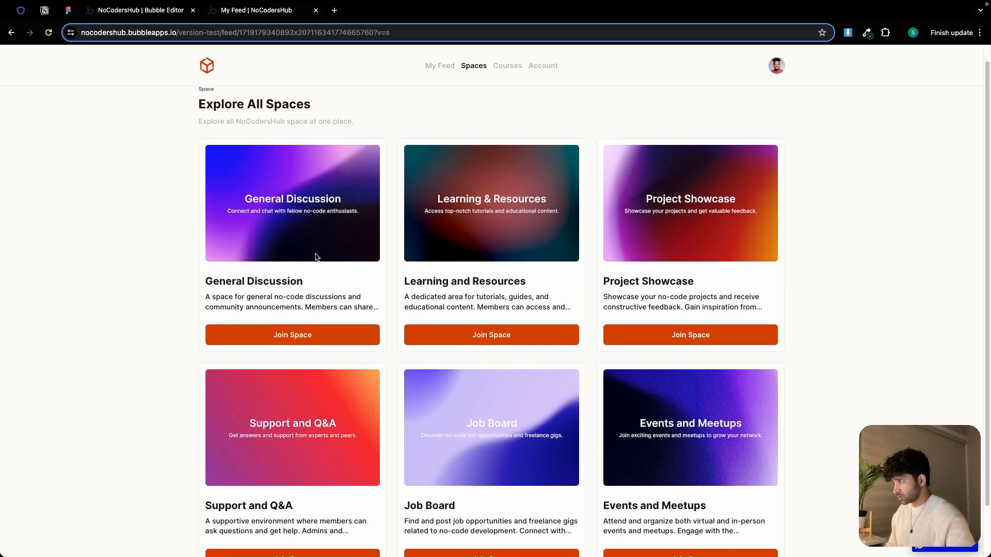
click(321, 335)
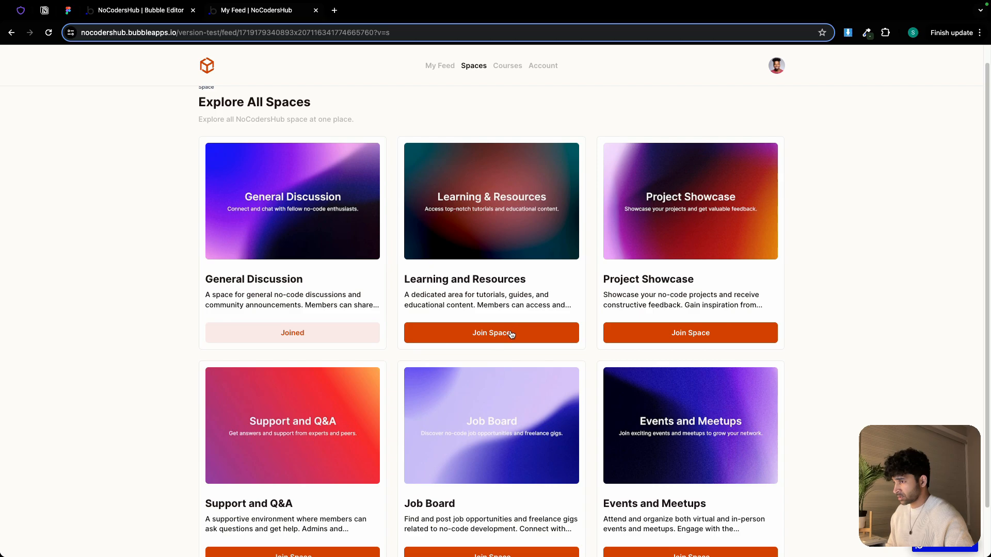
click(650, 332)
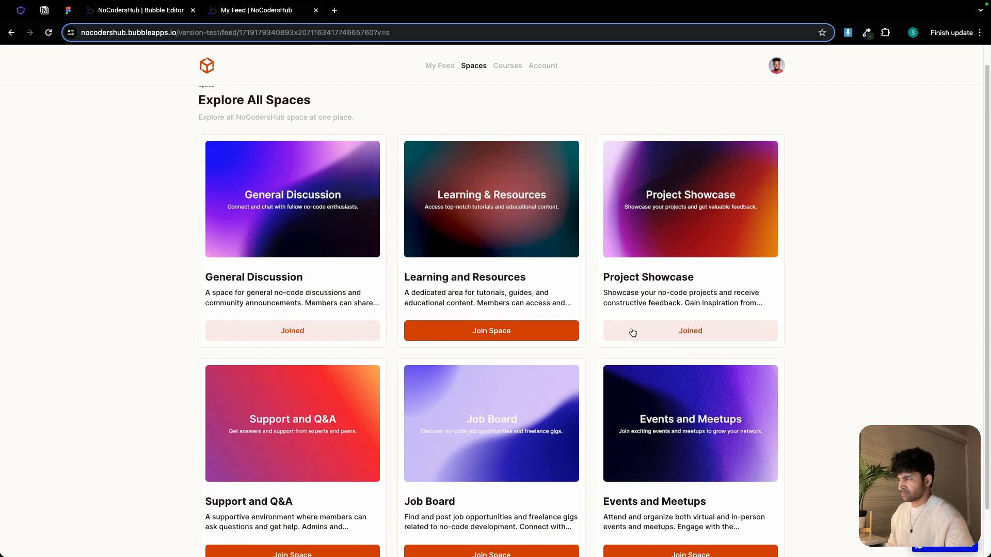
scroll(634, 336, down, 2)
scroll(634, 333, up, 3)
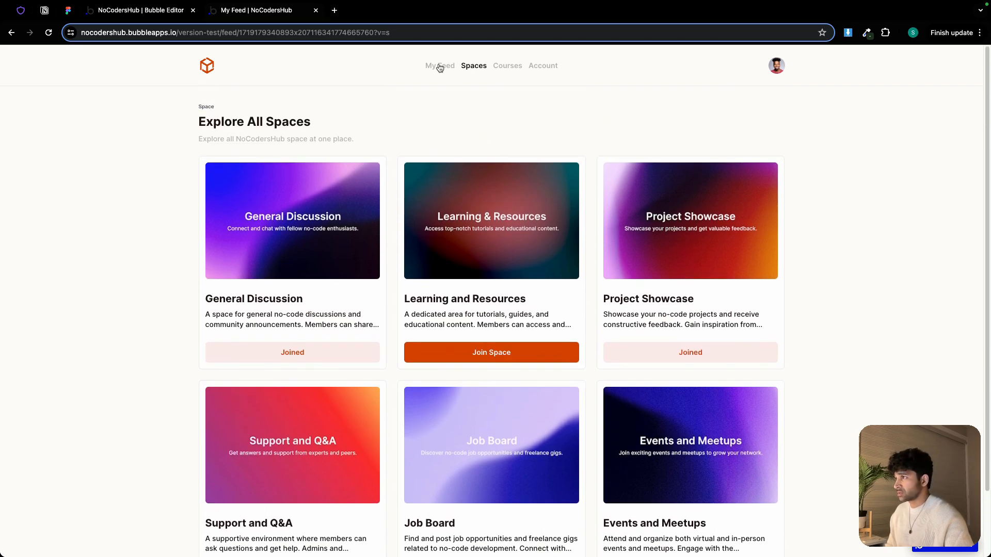
Open the New Post popup on My Feed and paste the Figma post title What No-Code Tool Do You Recommend for Beginners?
click(440, 65)
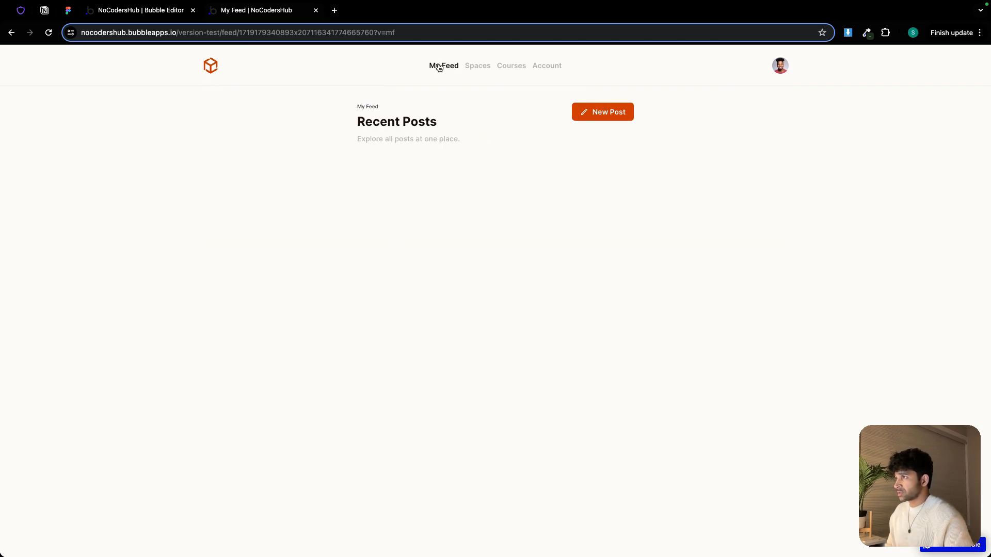
click(618, 115)
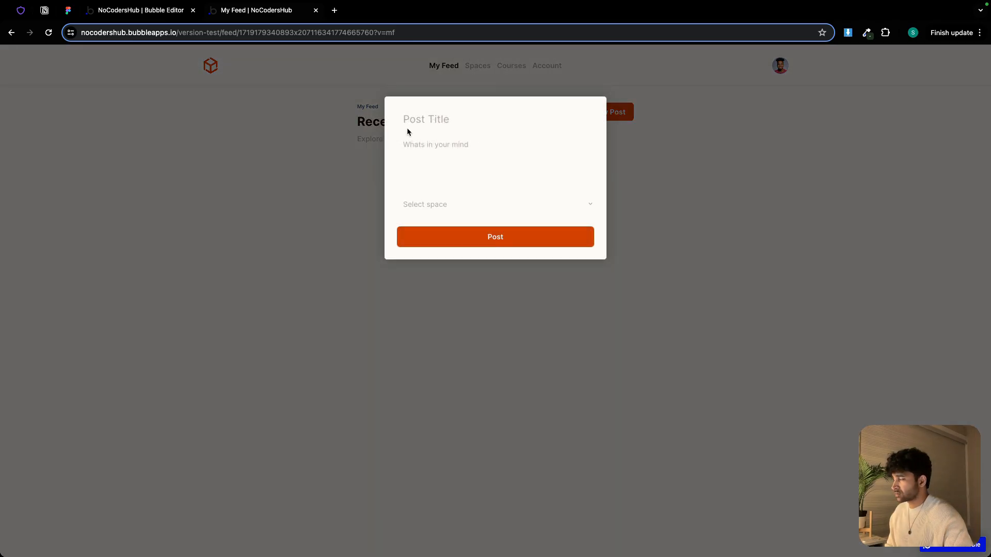
click(68, 10)
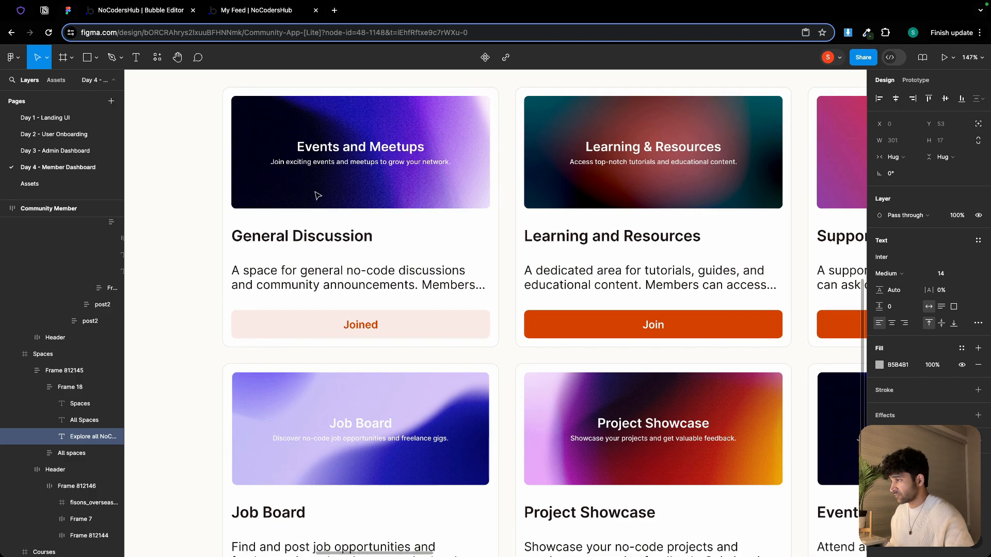
scroll(317, 195, down, 5)
scroll(318, 196, left, 7)
scroll(442, 207, up, 5)
double_click(443, 200)
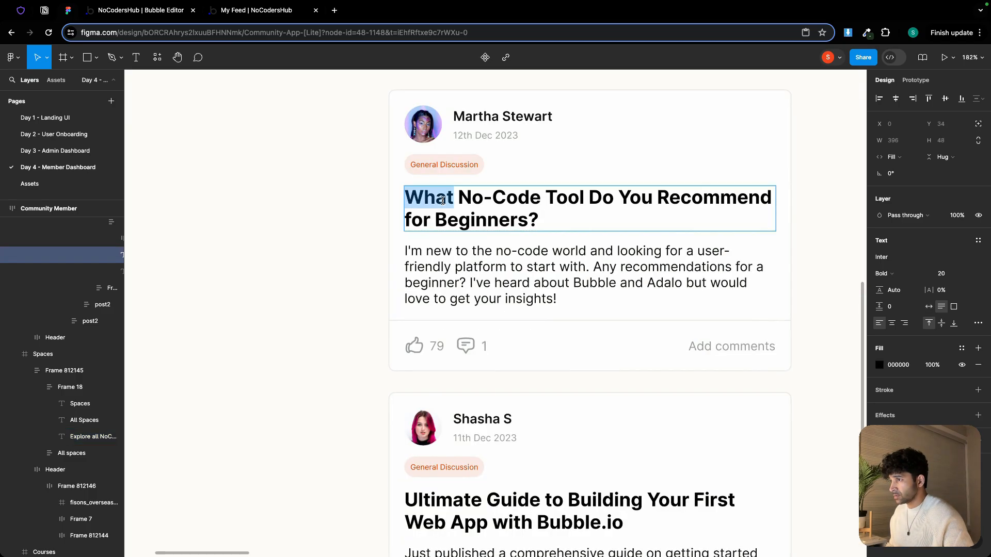
key(super+a)
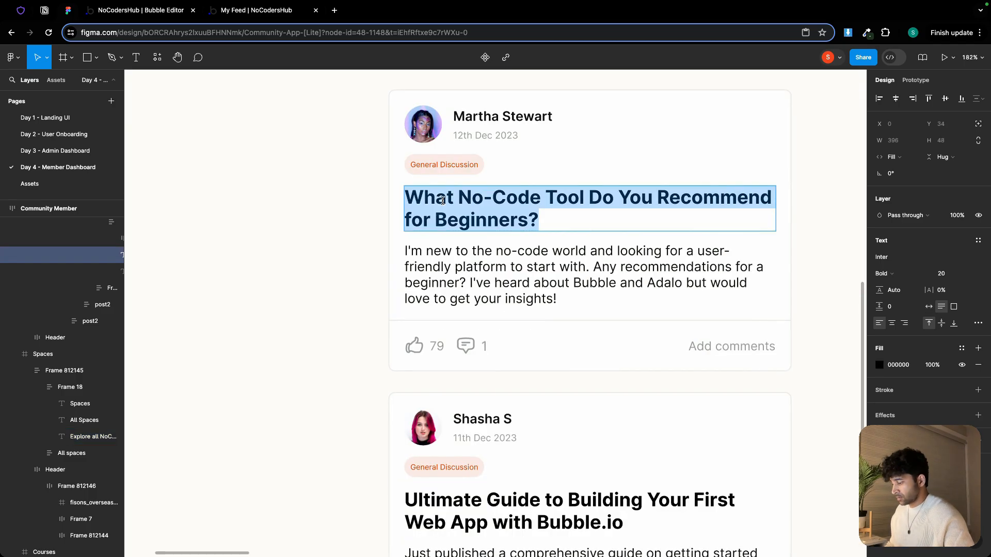
key(super+c)
click(150, 10)
click(256, 10)
key(super+v)
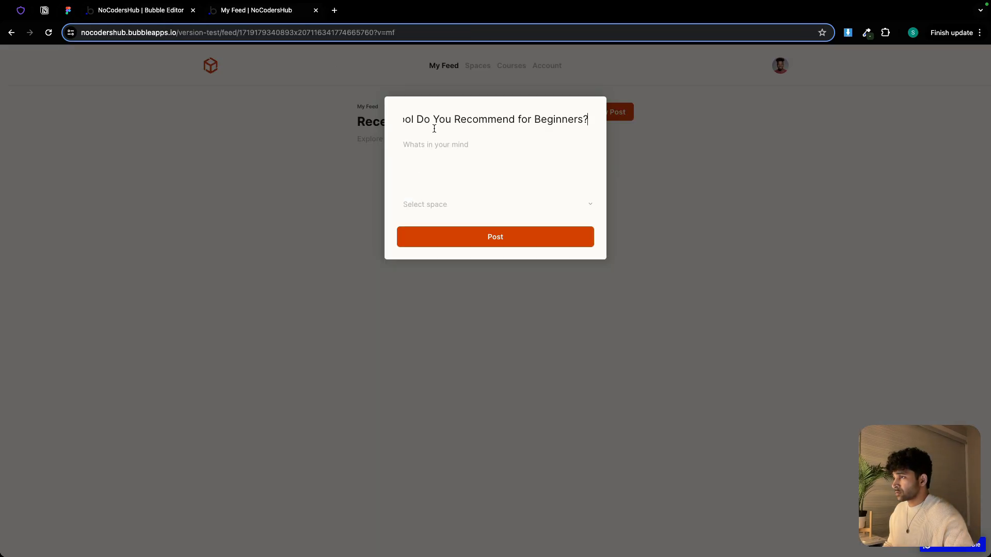
Copy the sample post's body text from the Figma design and paste it into the post's content field
click(434, 145)
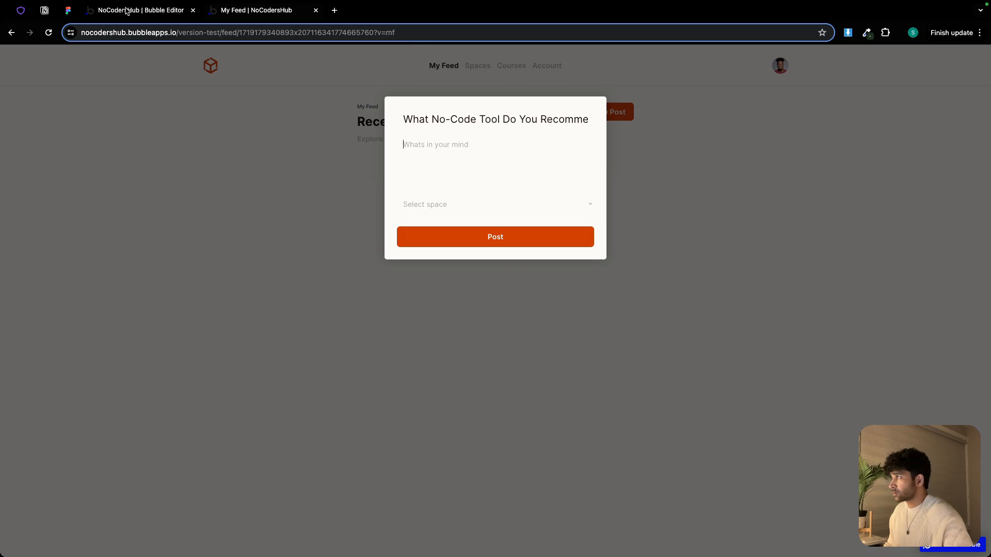
click(126, 10)
click(69, 10)
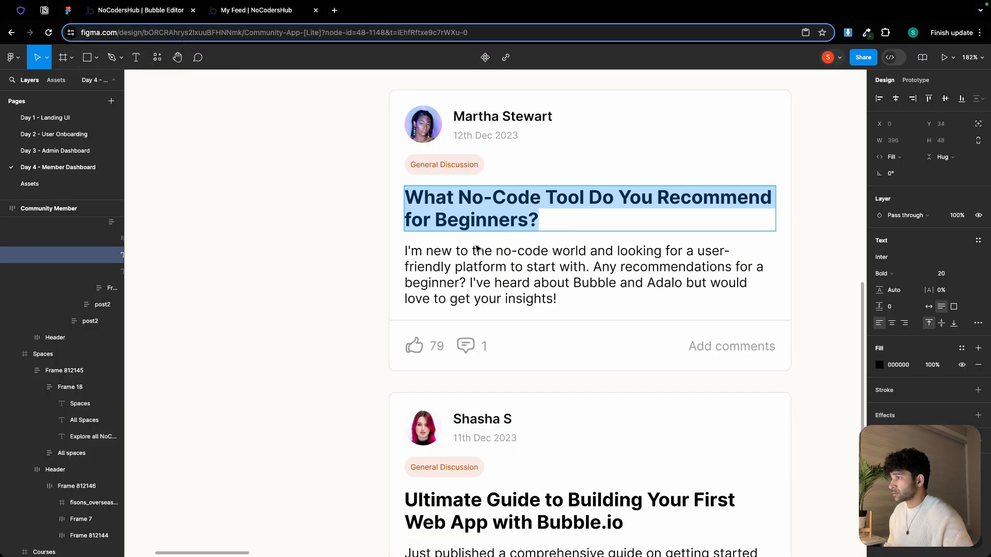
double_click(490, 267)
key(super+a)
key(super+c)
click(256, 10)
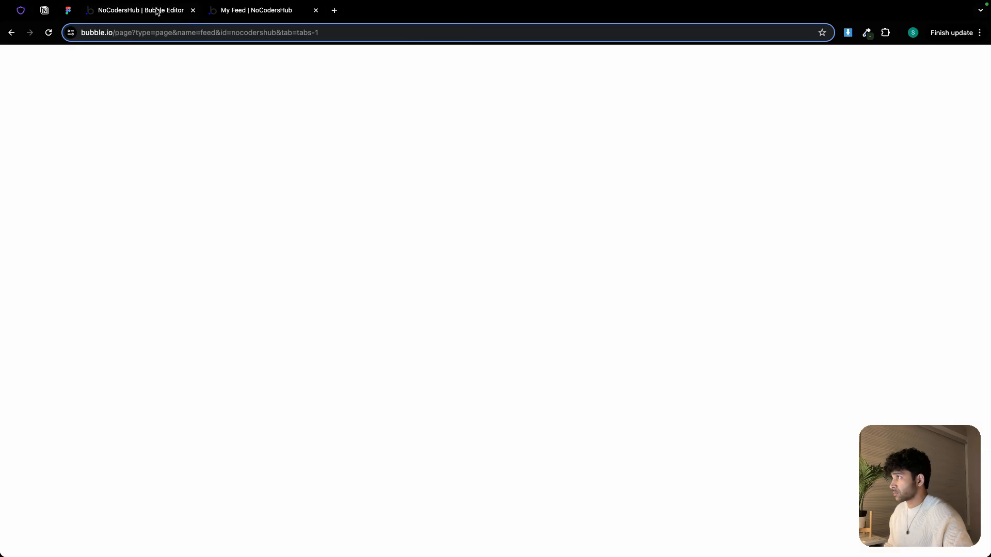
key(super+v)
Choose General Discussion as the post's space and publish the post
click(455, 204)
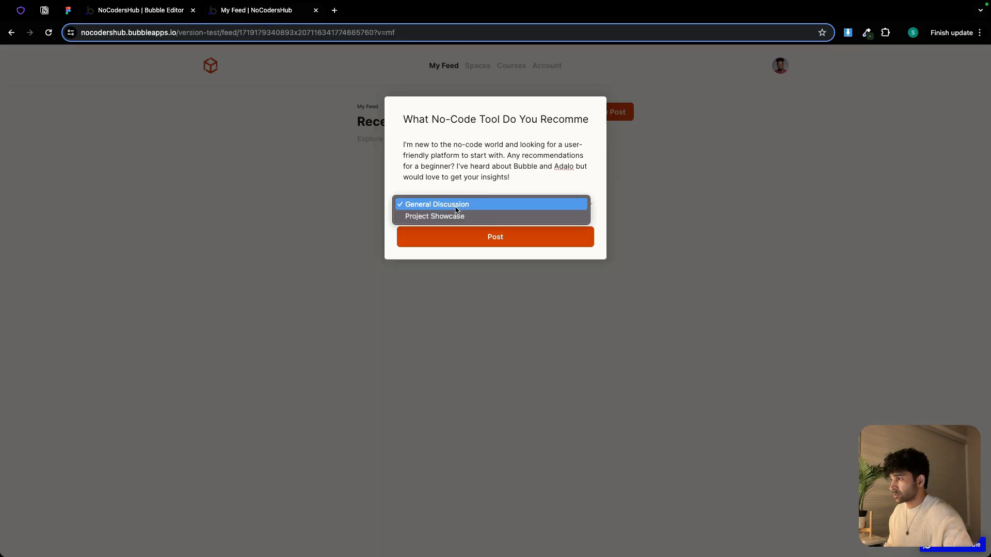
click(454, 205)
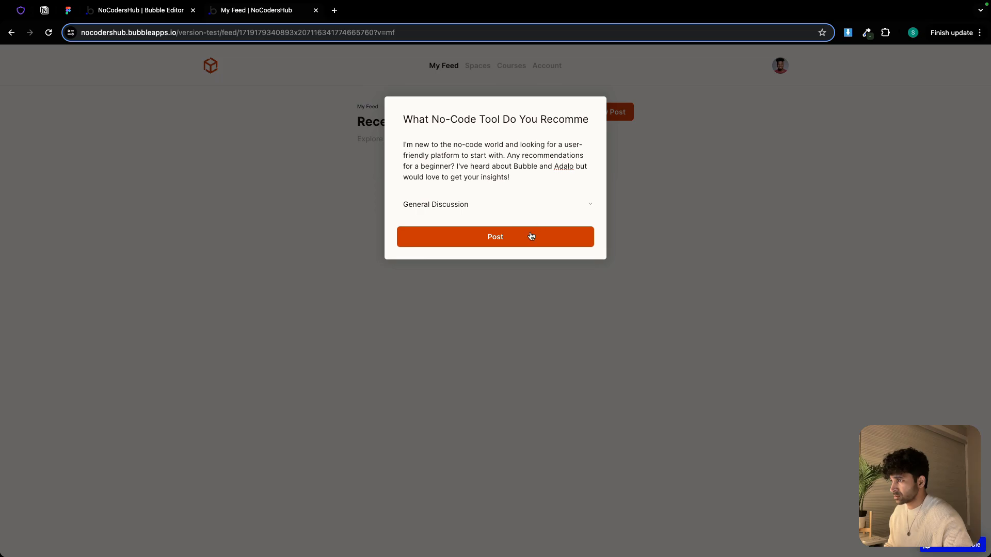
click(529, 237)
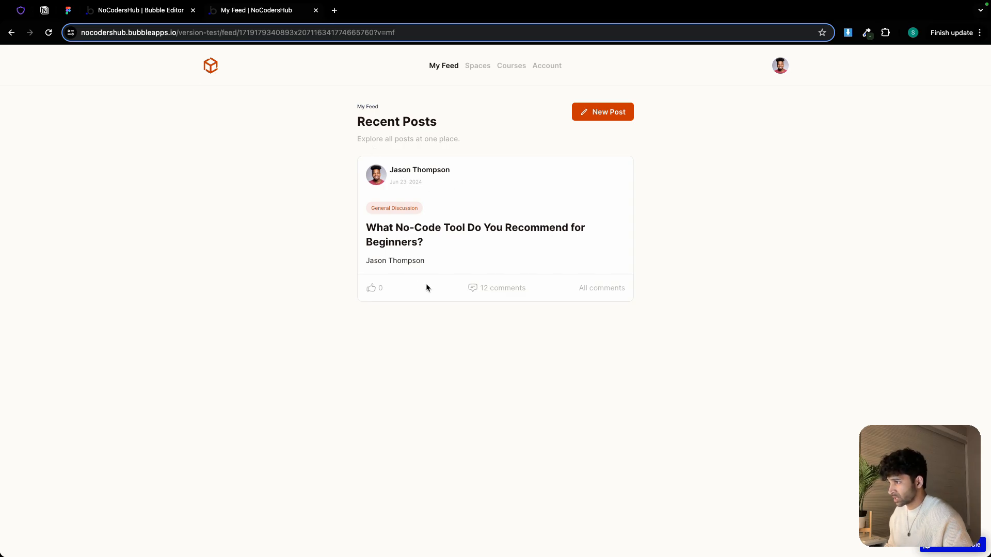
In the editor, hide the Group Space layer and show the Group My Feed layer
click(141, 17)
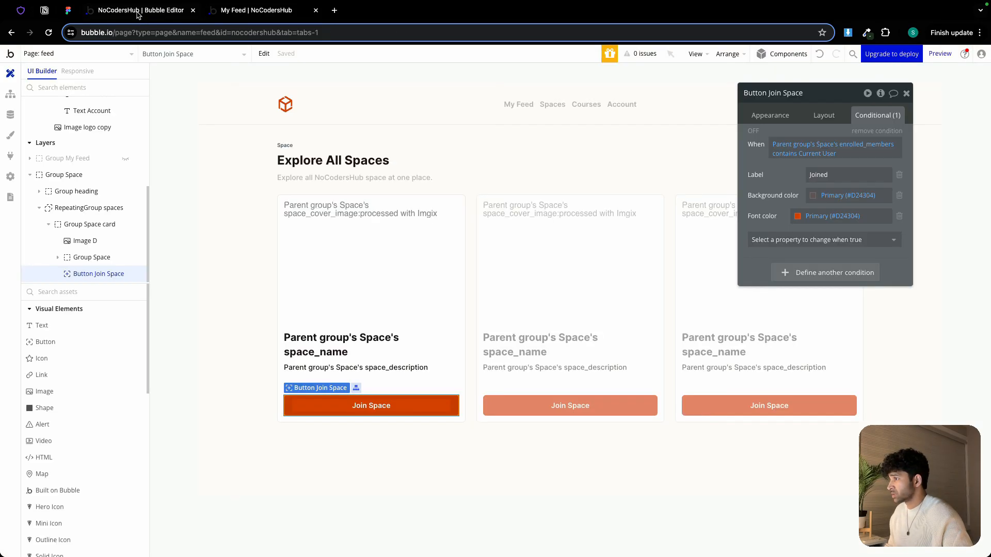
click(43, 176)
click(125, 274)
click(125, 257)
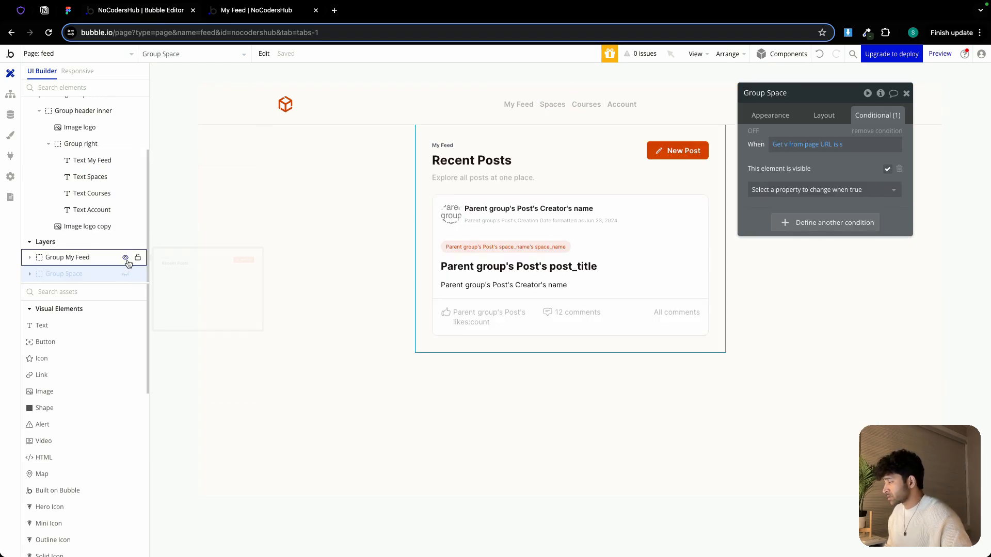
Bind the post body text in the feed card to the post's post_description field instead of the creator's name
click(490, 285)
click(770, 115)
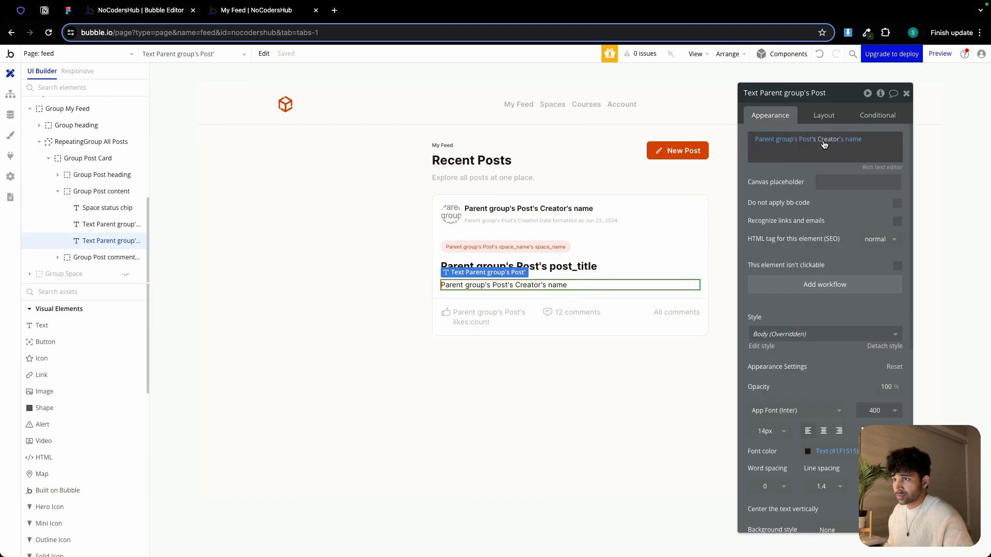
click(840, 141)
click(833, 140)
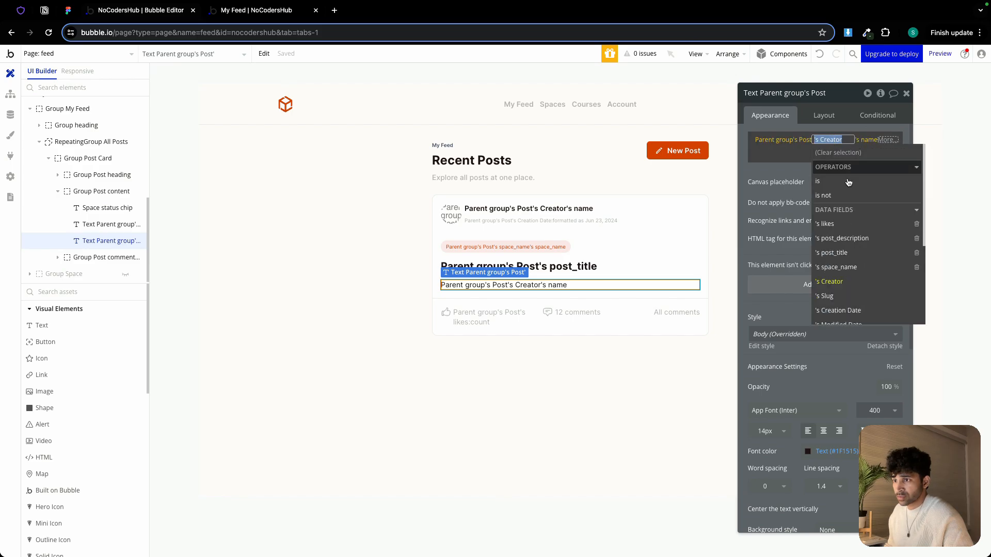
click(850, 239)
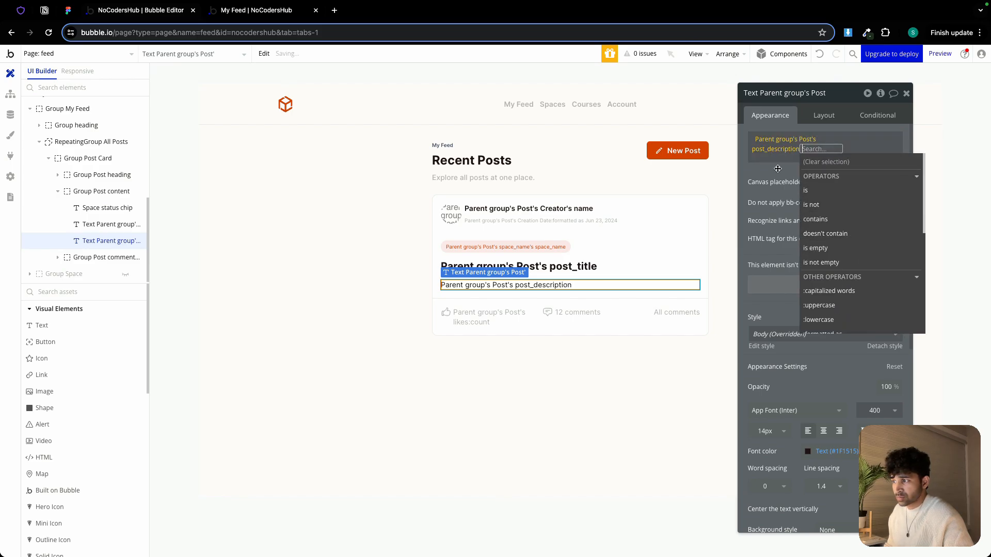
Set the post date text's font size to 12
click(603, 217)
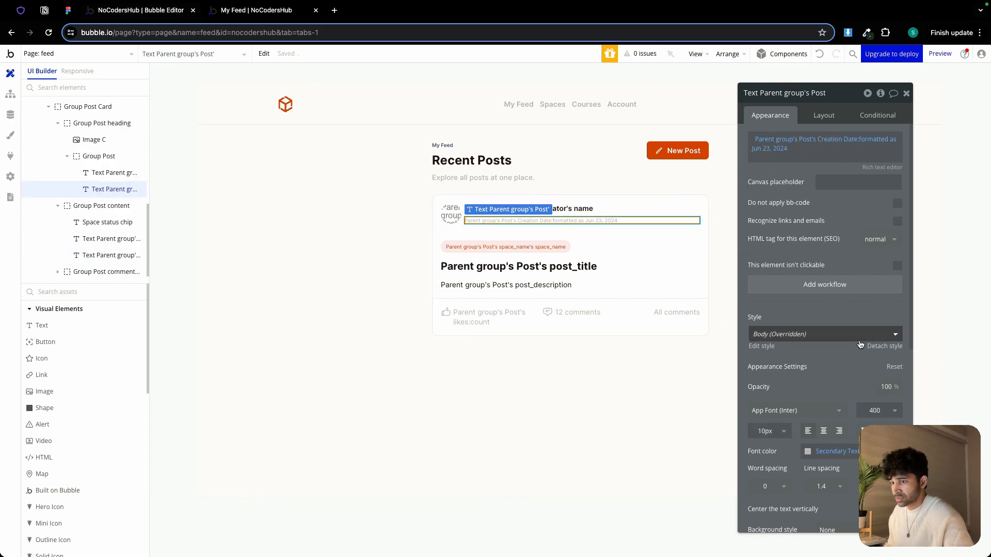
click(772, 431)
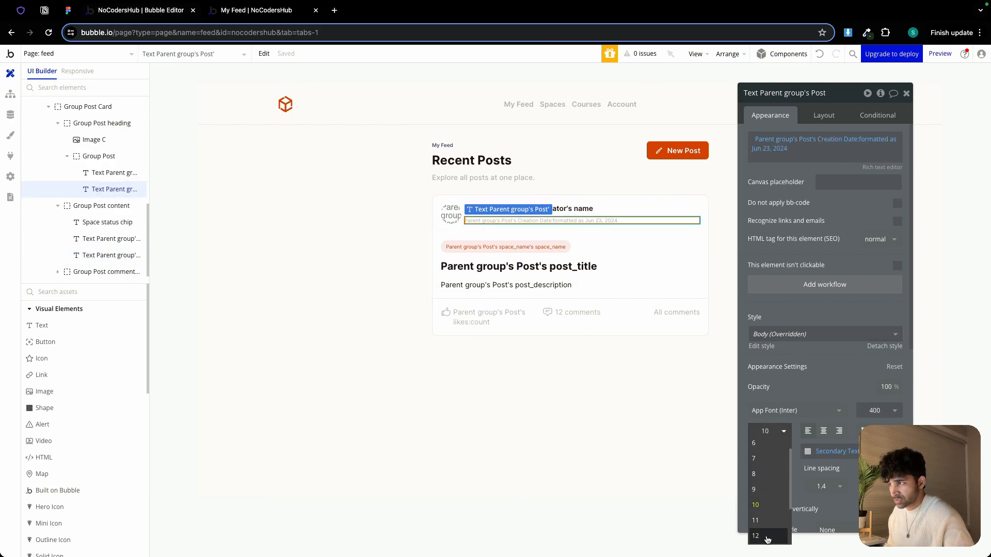
click(756, 536)
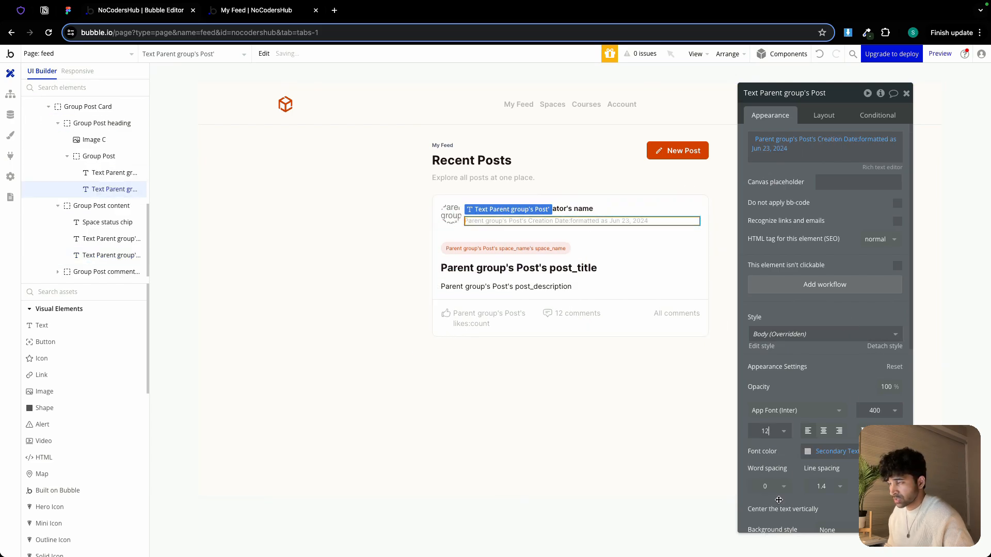
Make the likes count text and its Group Post likes container fit width to content
click(516, 318)
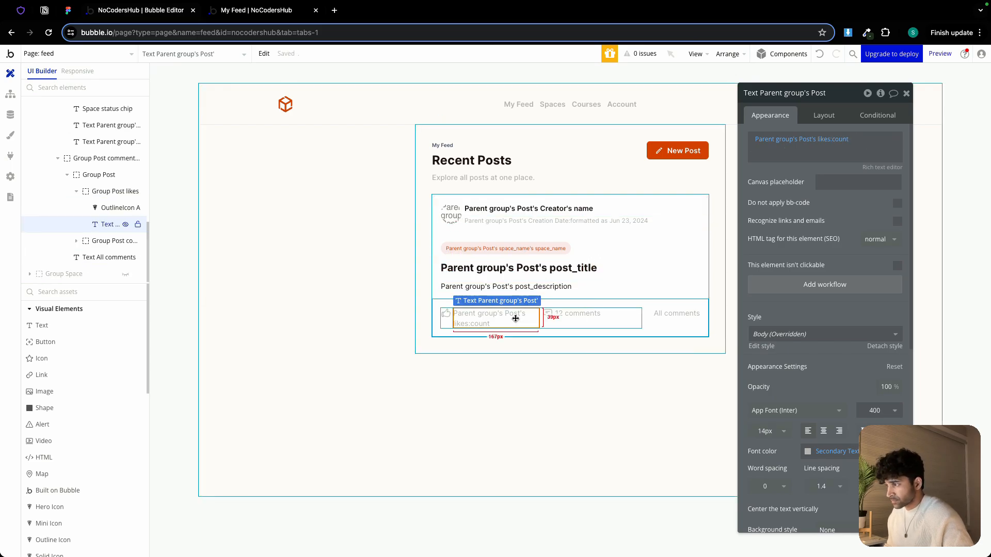
click(824, 115)
click(898, 281)
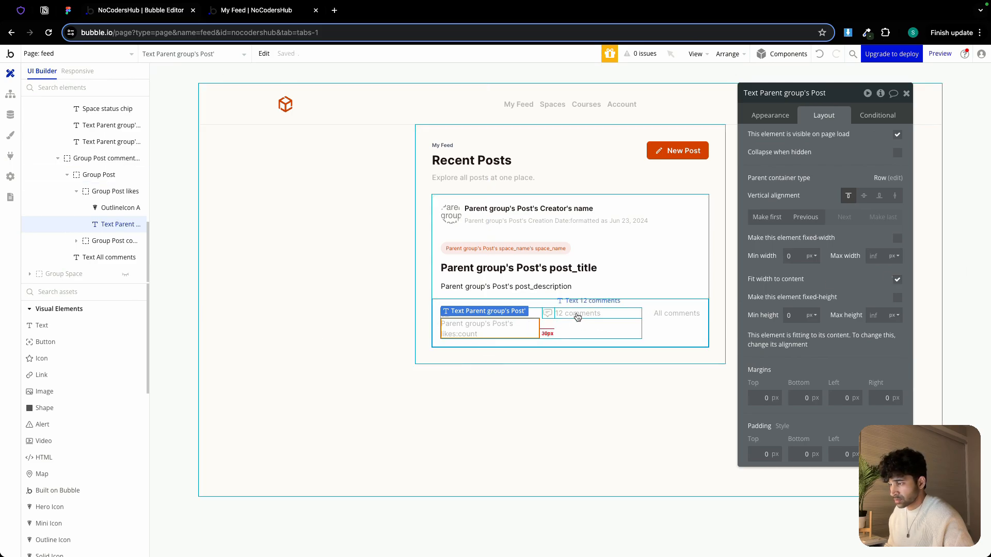
click(534, 316)
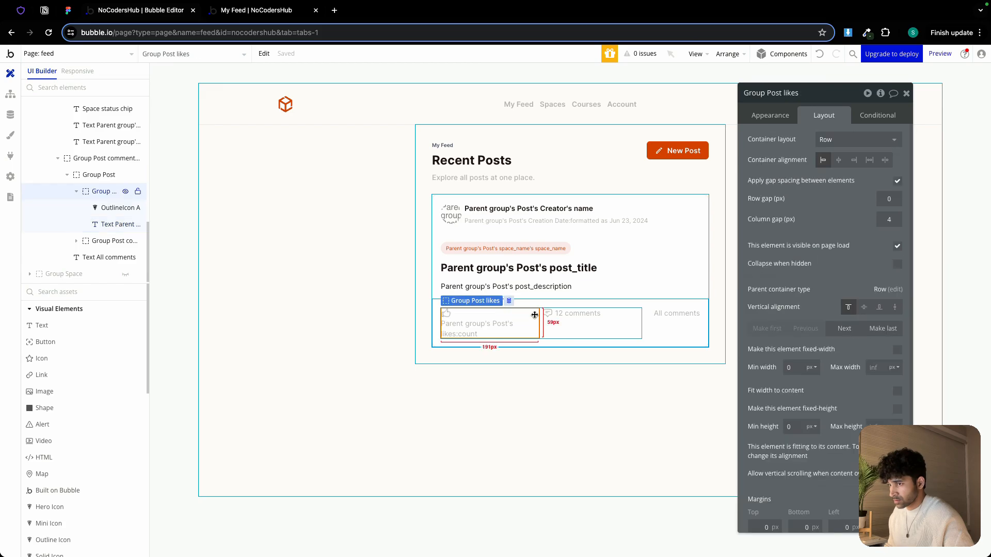
click(898, 391)
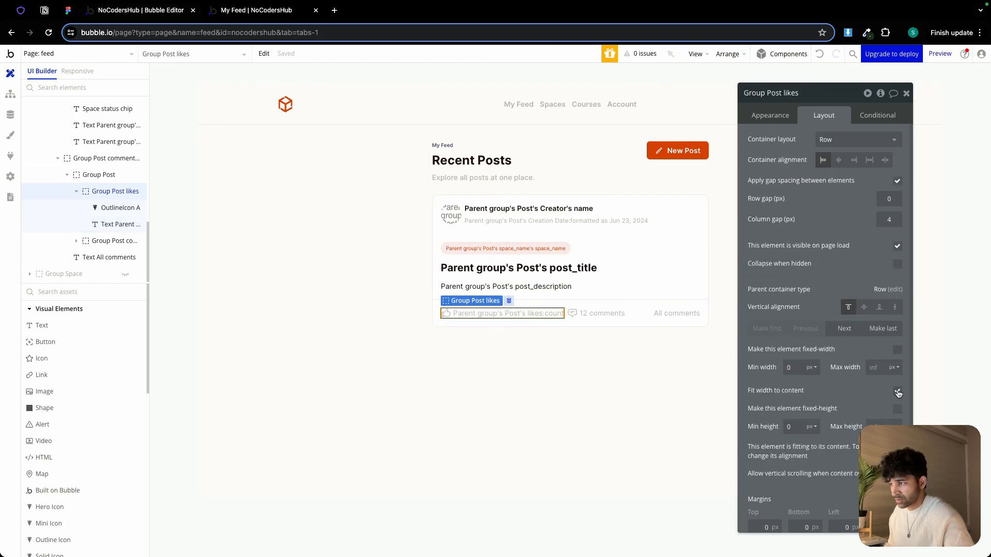
Make the comments count text and its Group Post comments container fit width to content
click(598, 313)
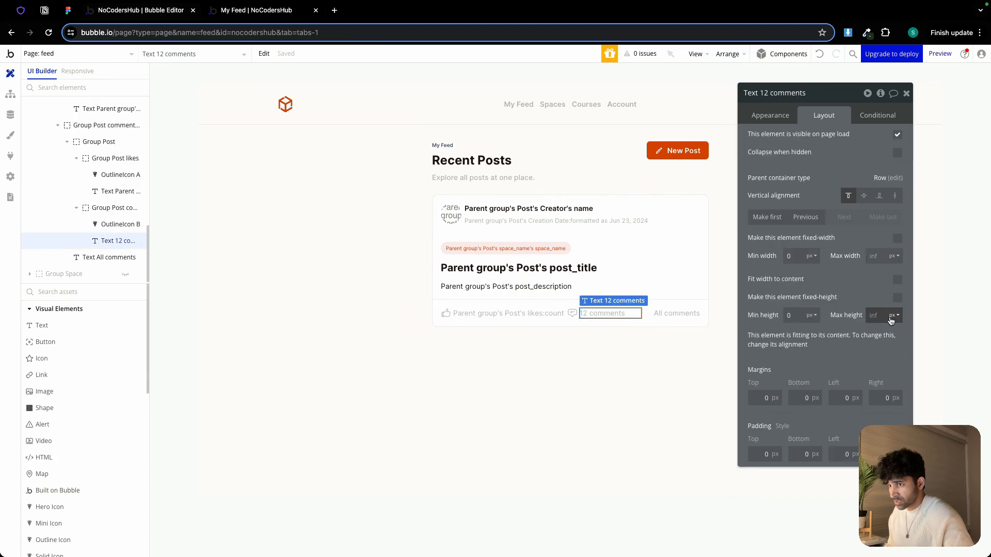
click(898, 280)
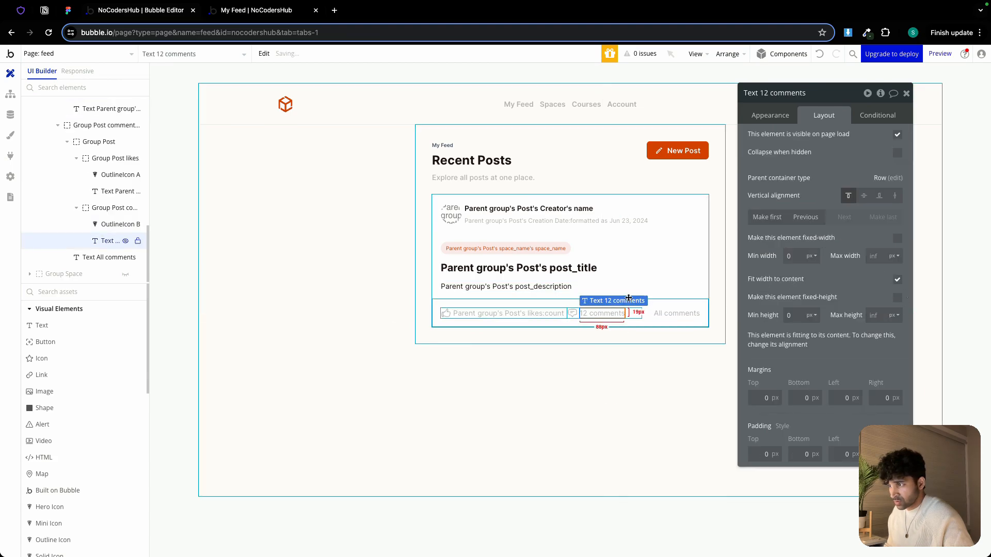
click(579, 318)
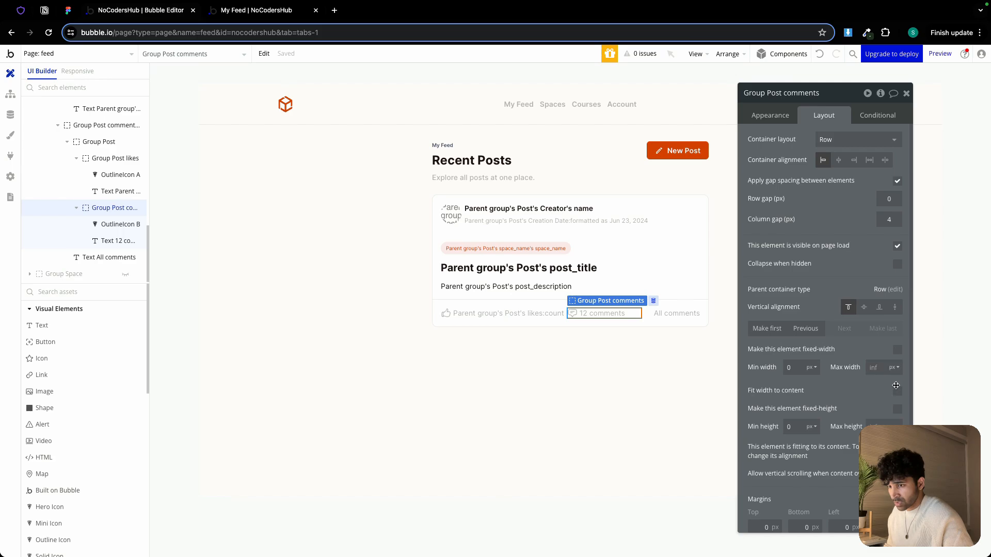
click(898, 391)
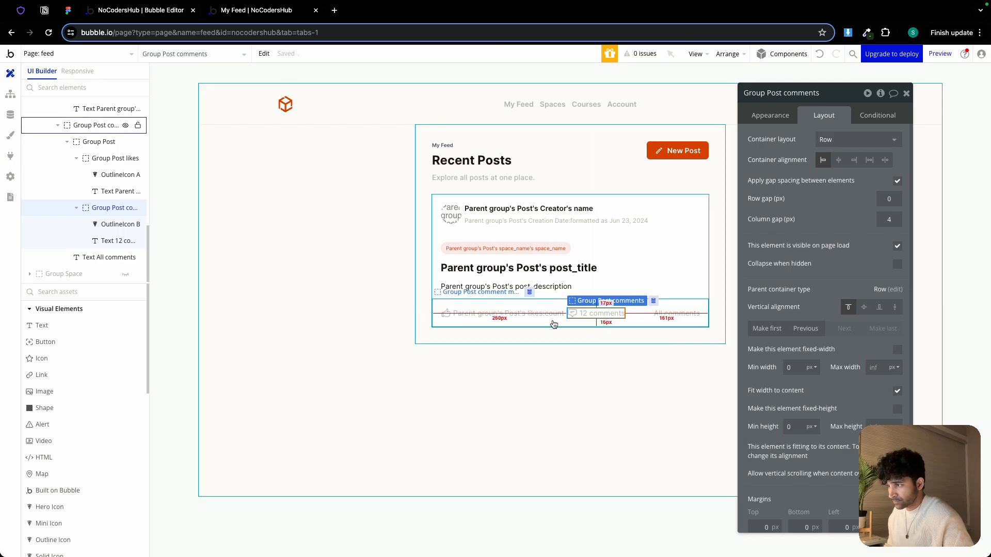
Make the Group Post row holding likes and comments fit width to content
click(556, 319)
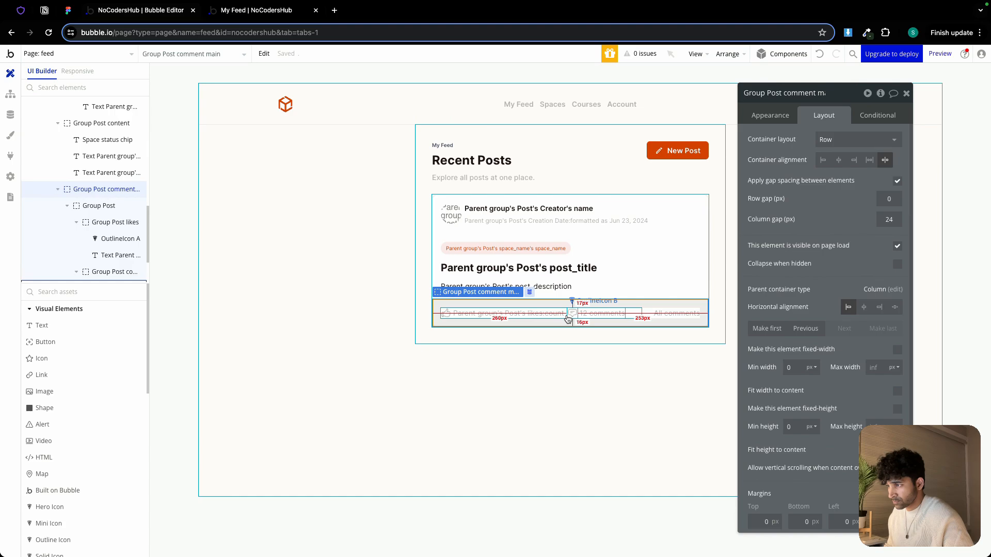
click(564, 319)
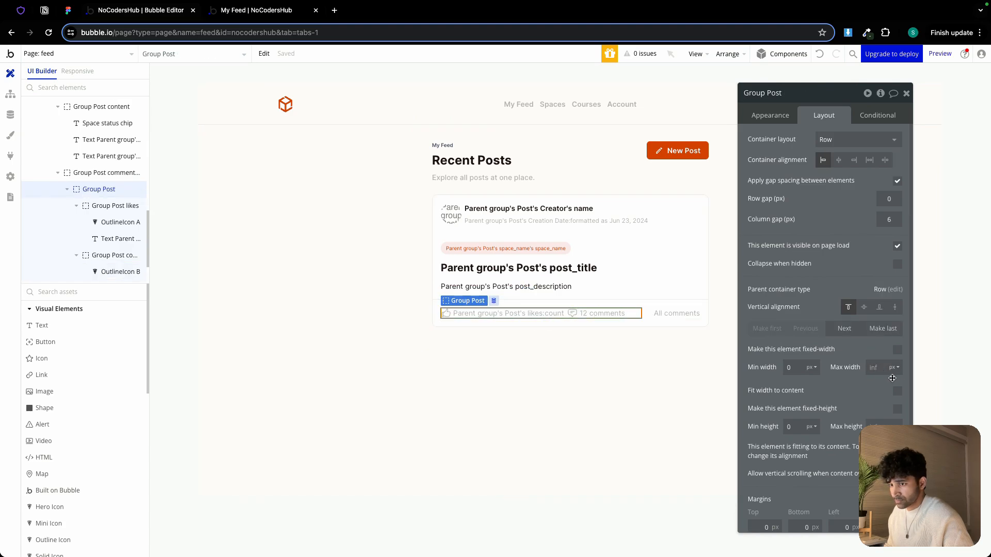
click(897, 390)
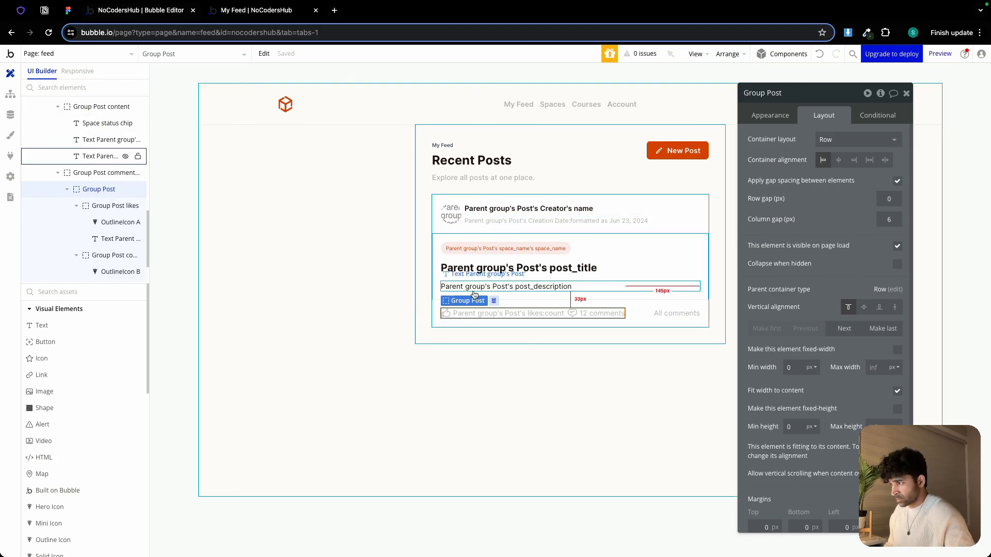
Check the footer in the live preview and set the Group Post row's column gap to 12 px
click(452, 312)
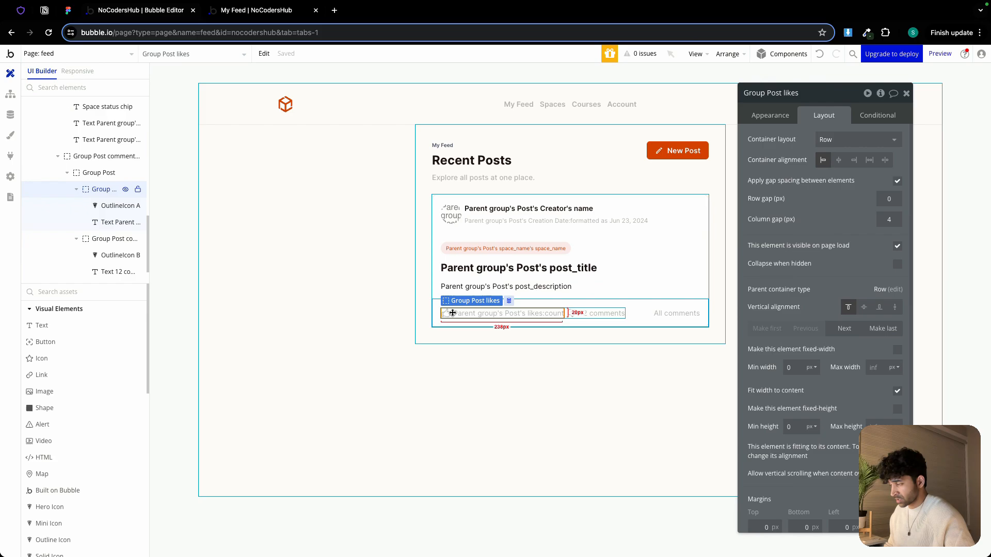
click(579, 316)
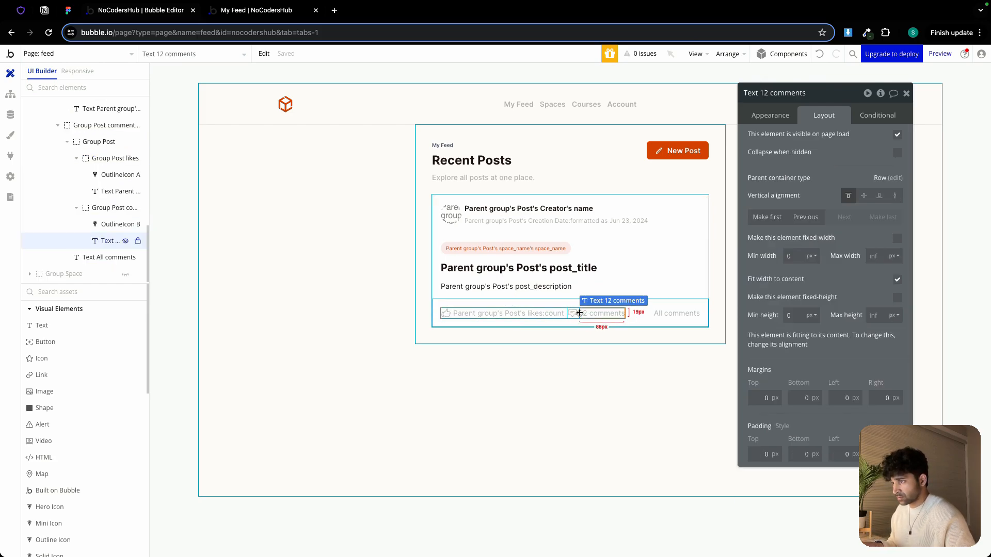
click(569, 317)
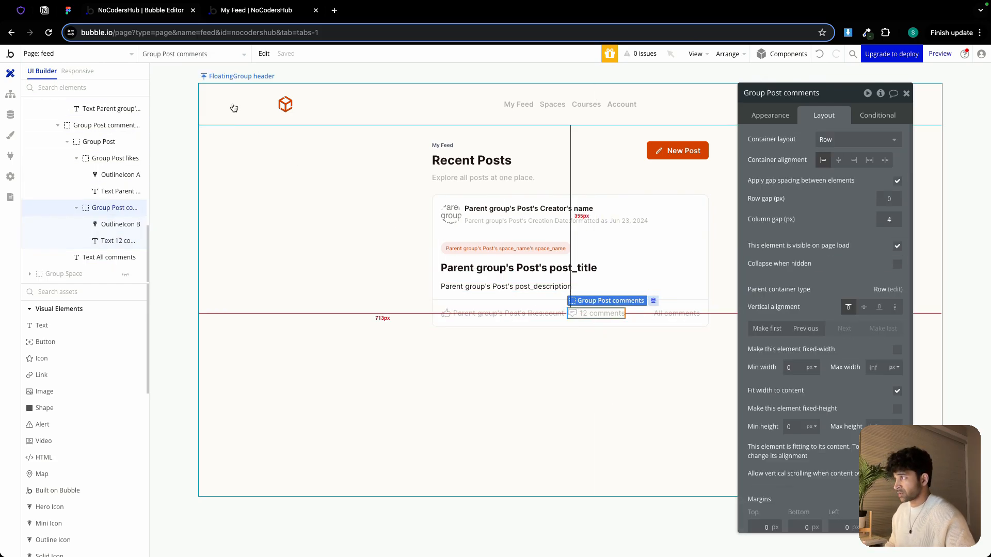
click(235, 11)
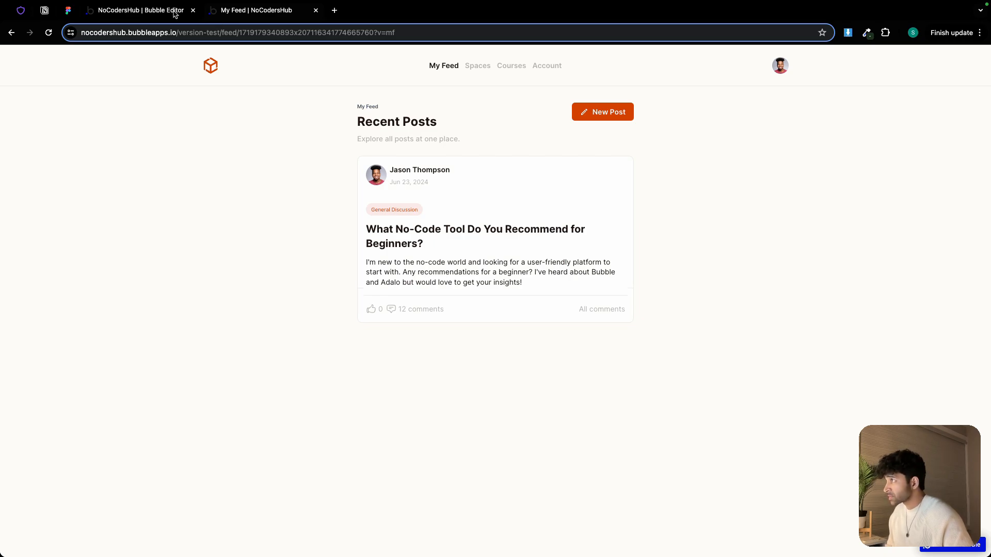
click(153, 8)
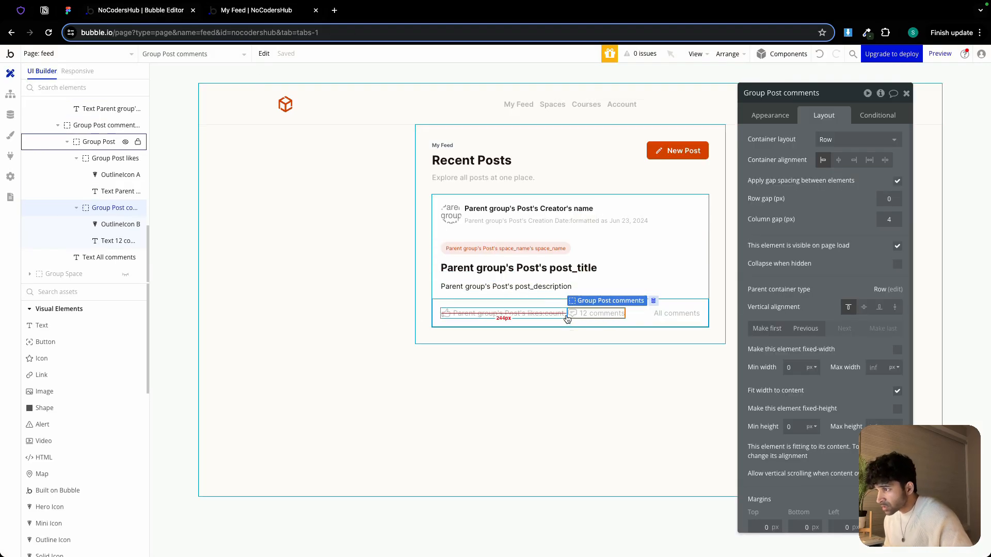
click(567, 314)
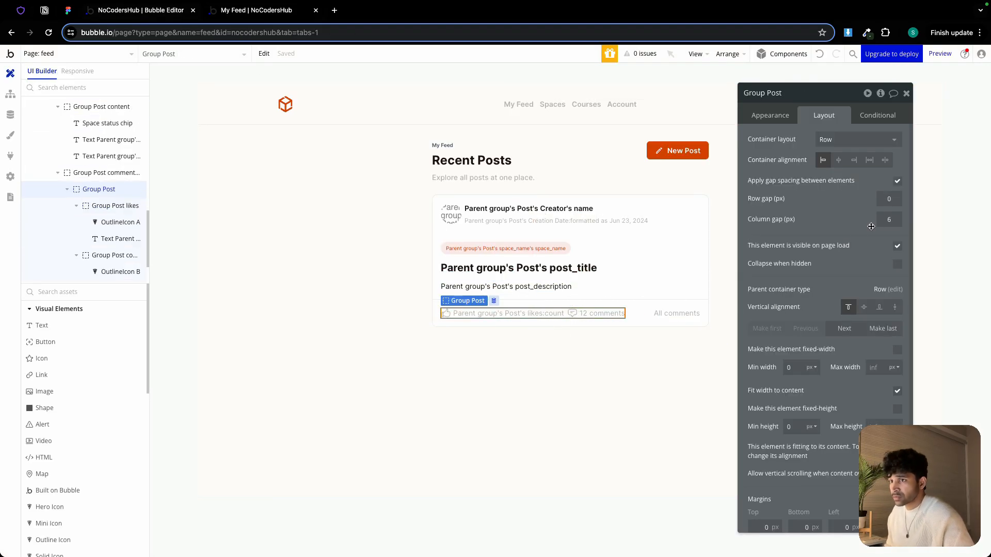
double_click(887, 221)
text(12)
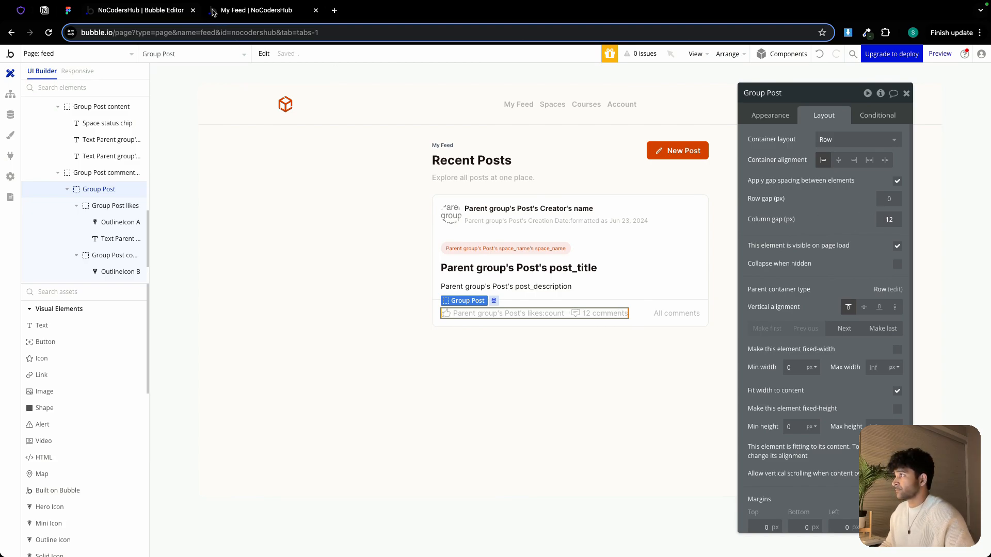
Recheck the preview and rename the thumbs-up icon in the post footer to OutlineIcon like
click(247, 11)
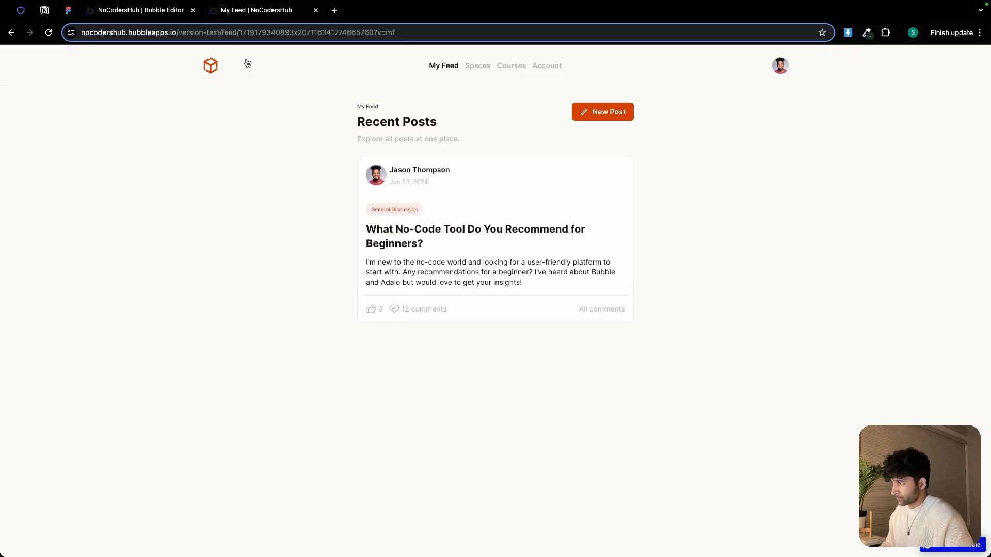
click(133, 12)
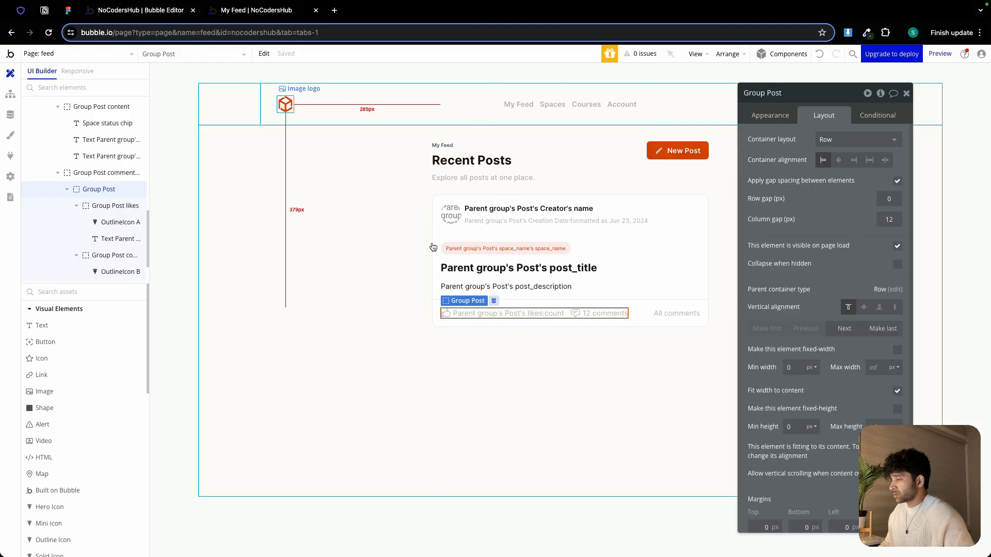
click(449, 315)
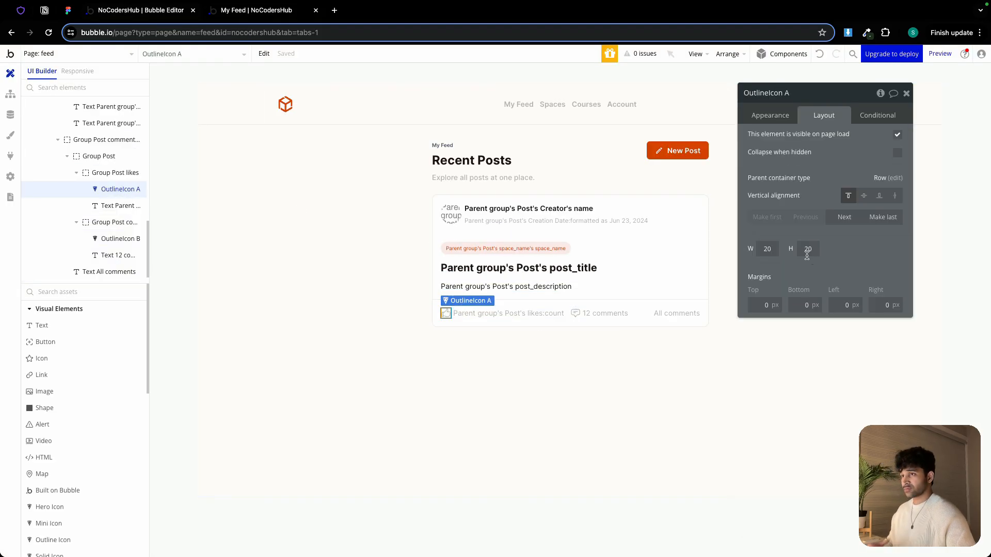
double_click(800, 93)
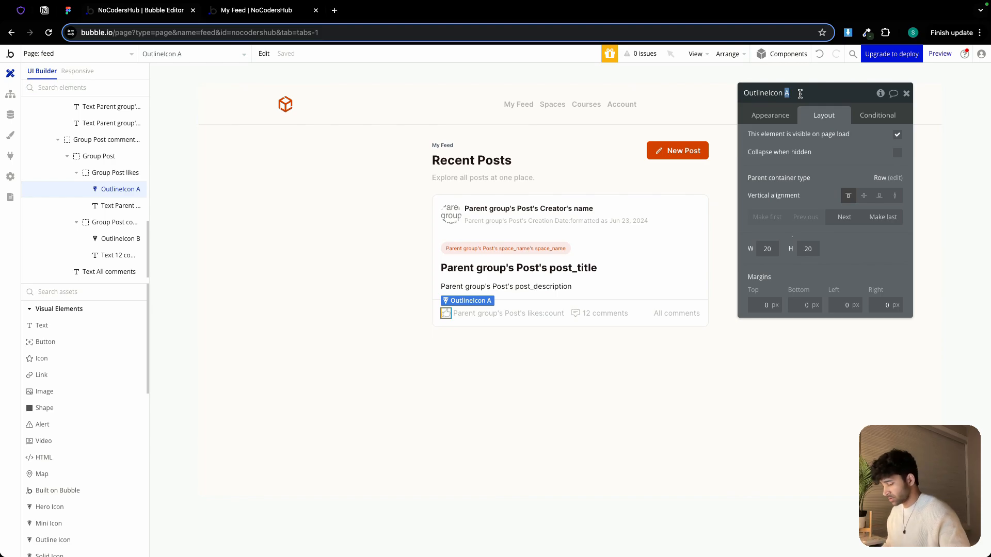
text(like)
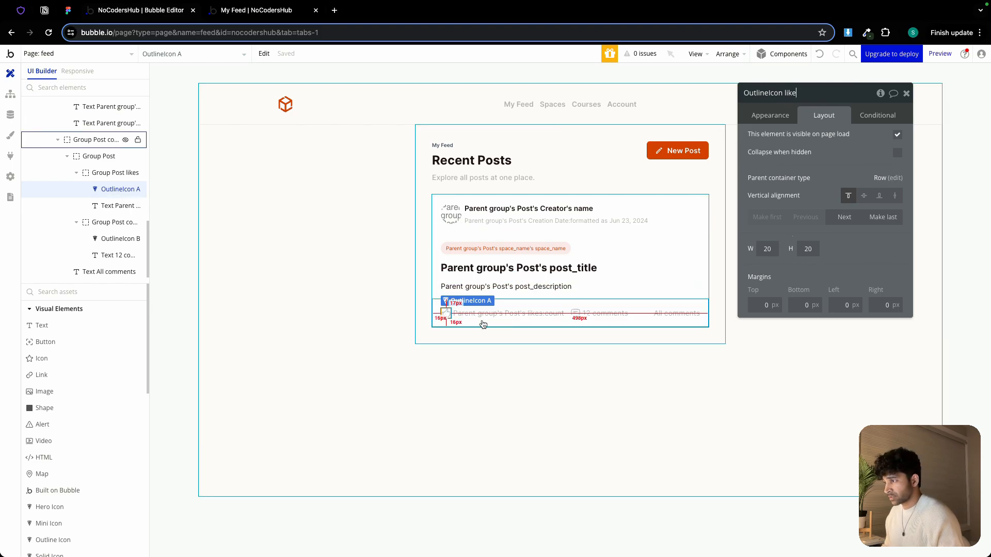
click(767, 120)
click(767, 116)
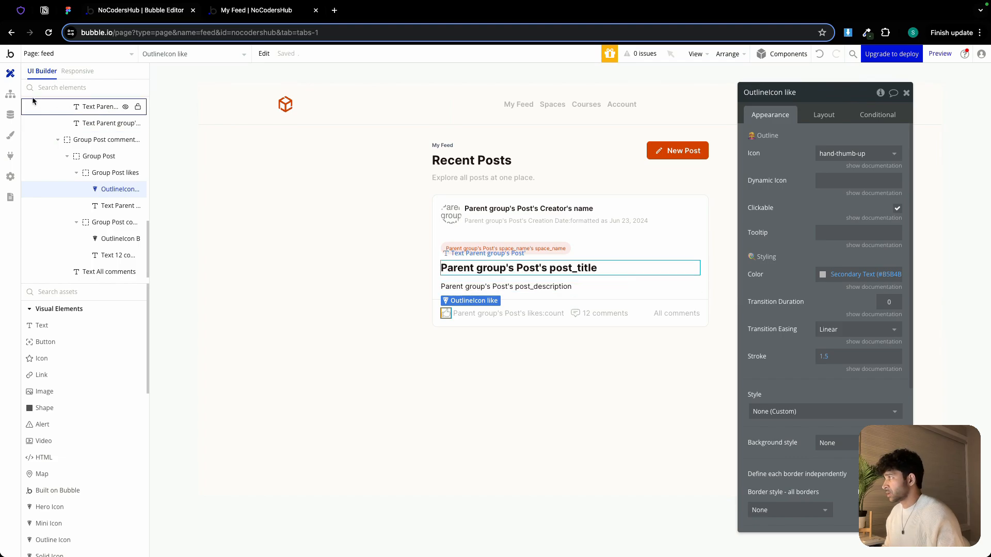
In the workflow editor, add an Outline Icon clicked event for the OutlineIcon like element
click(10, 94)
click(505, 118)
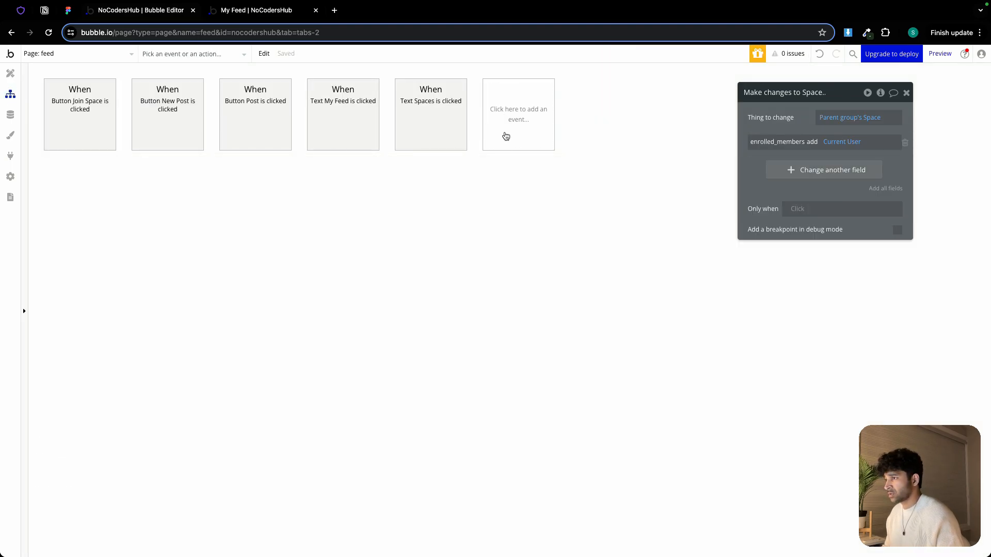
mouse_move(520, 192)
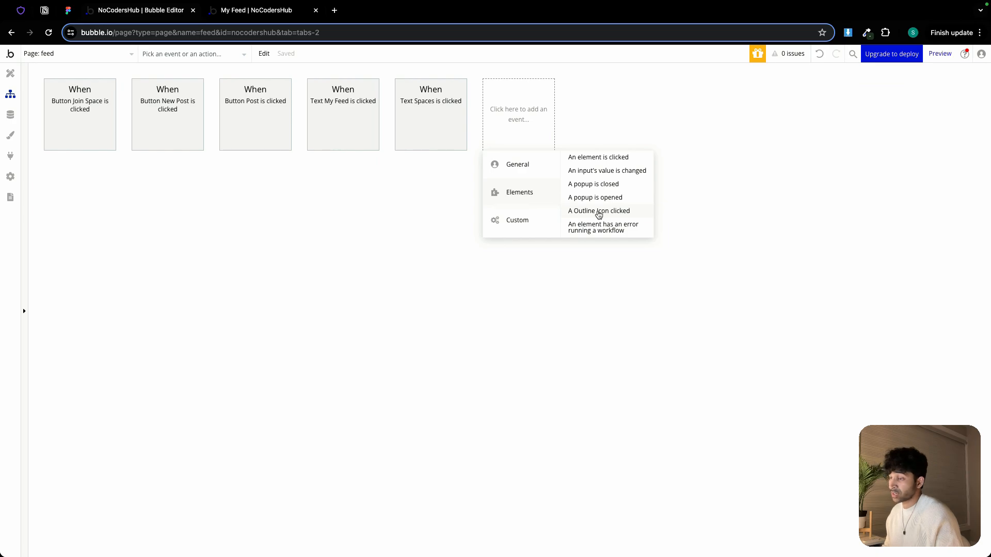
click(599, 212)
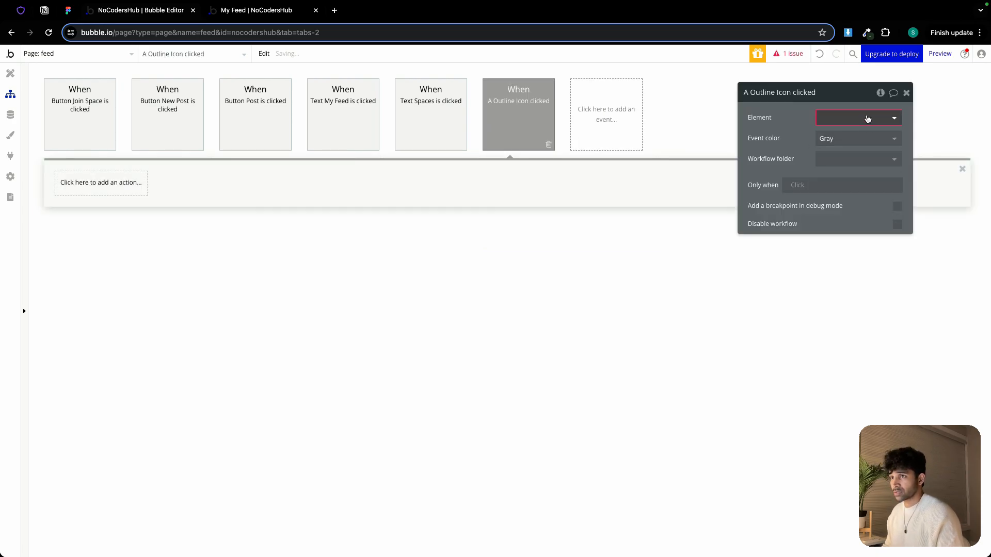
click(869, 119)
mouse_move(869, 151)
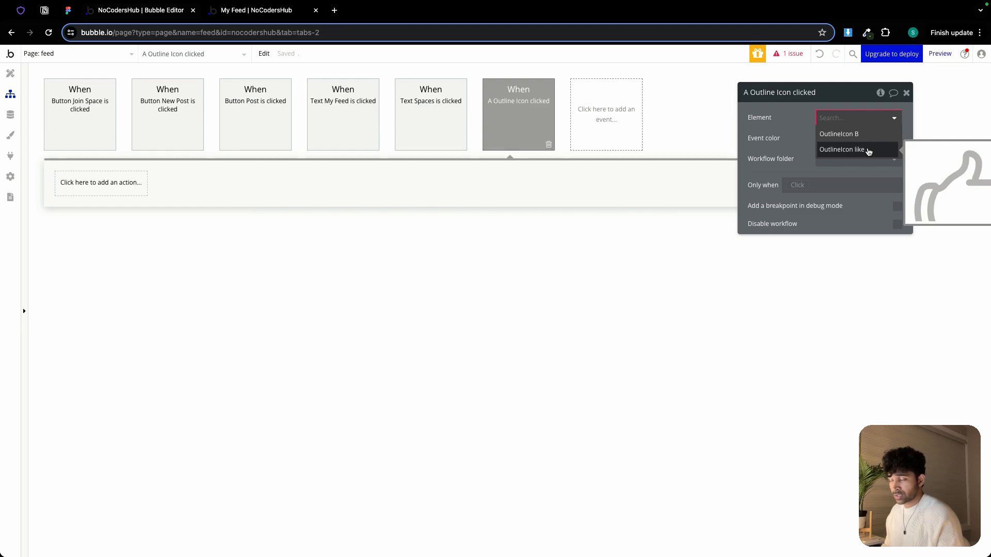
click(869, 151)
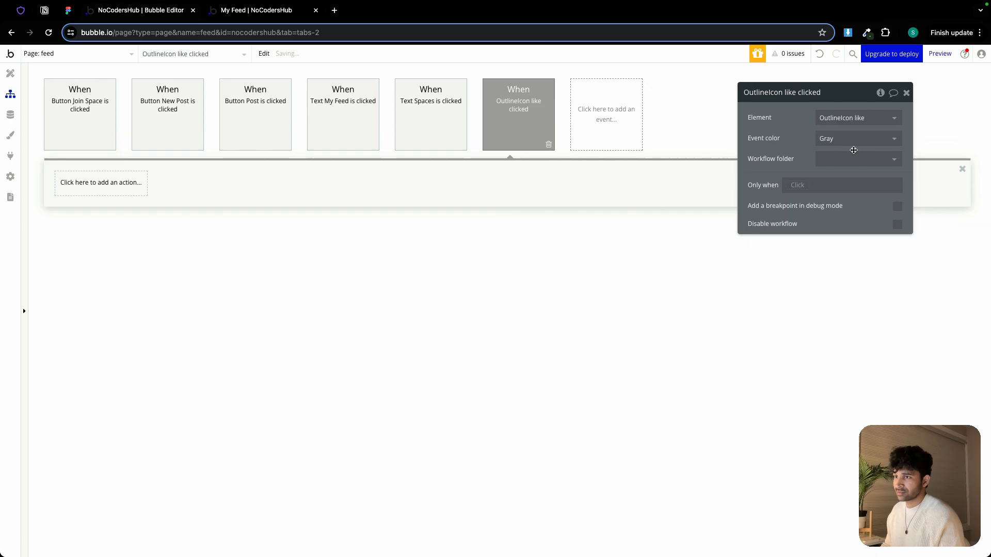
Add a Make changes to thing action to the OutlineIcon like workflow, targeting Parent group's Post
click(111, 194)
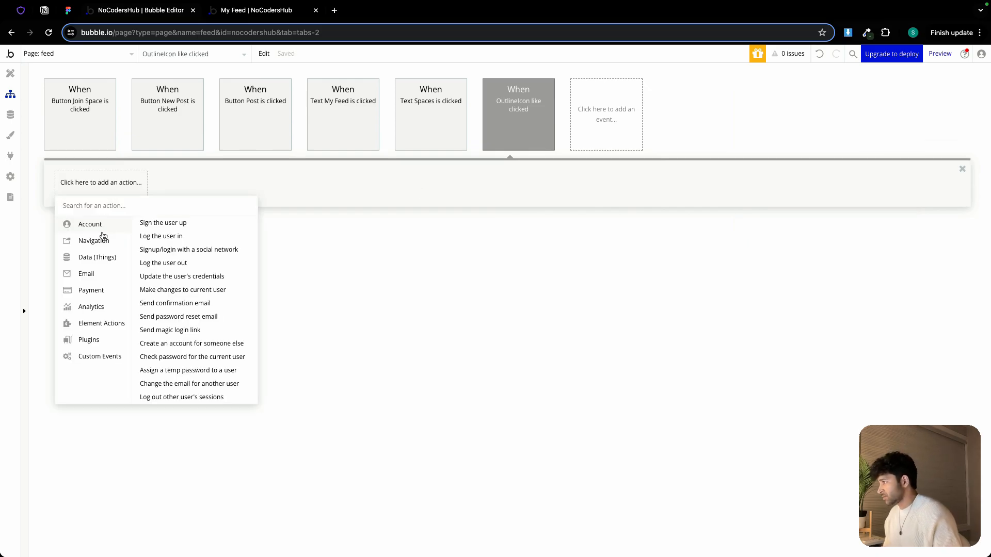
mouse_move(100, 265)
click(170, 238)
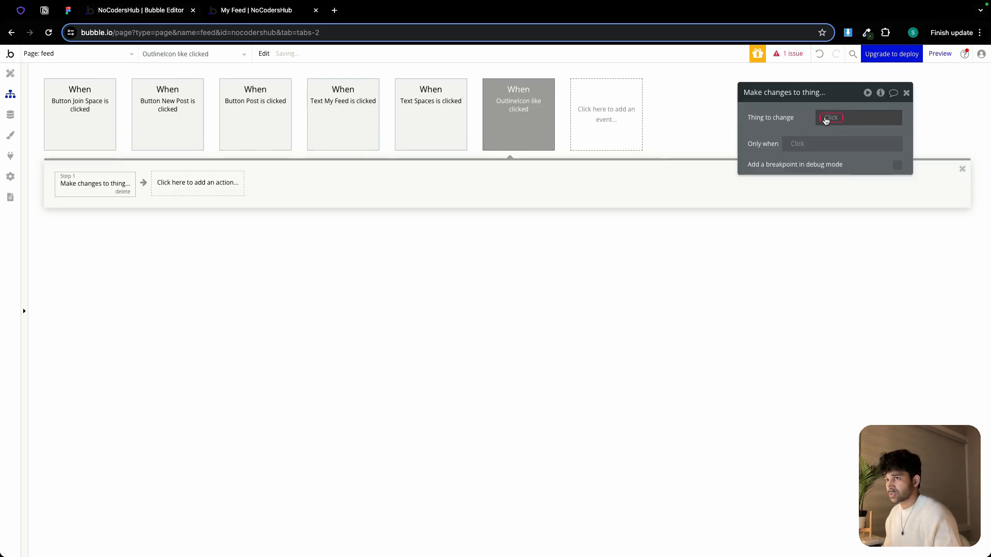
click(828, 119)
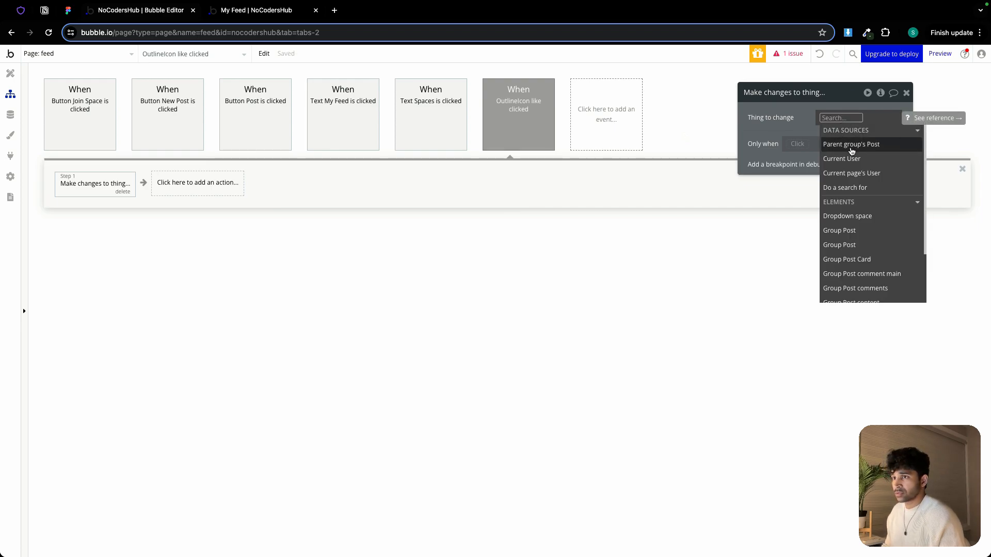
click(852, 145)
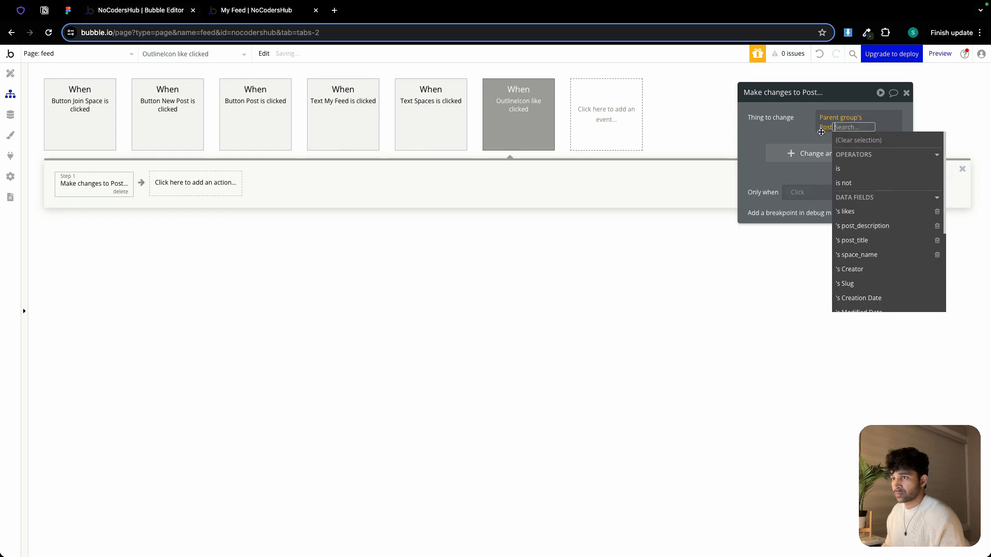
Keep only the likes field in the action and set it to add Current User
click(816, 130)
click(887, 165)
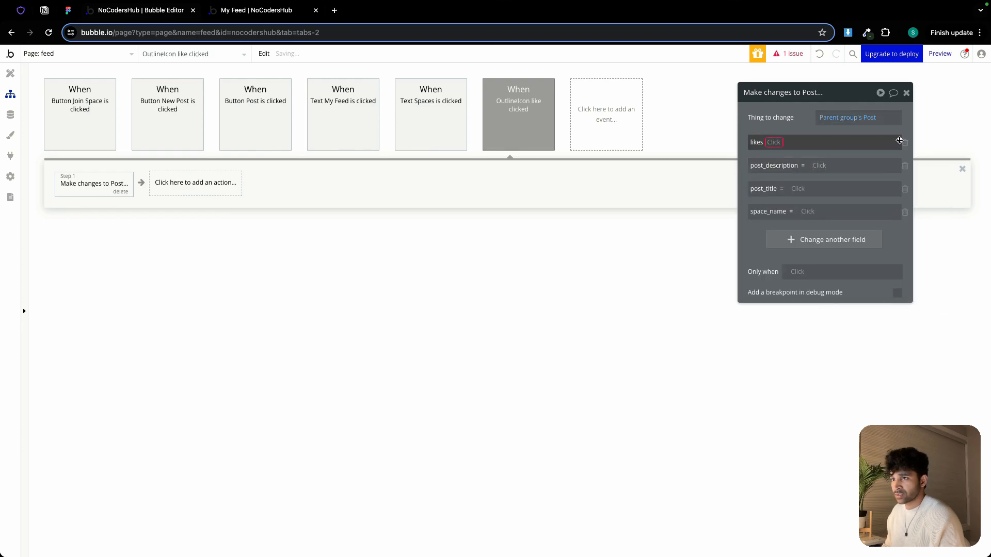
click(905, 166)
click(905, 165)
click(905, 165)
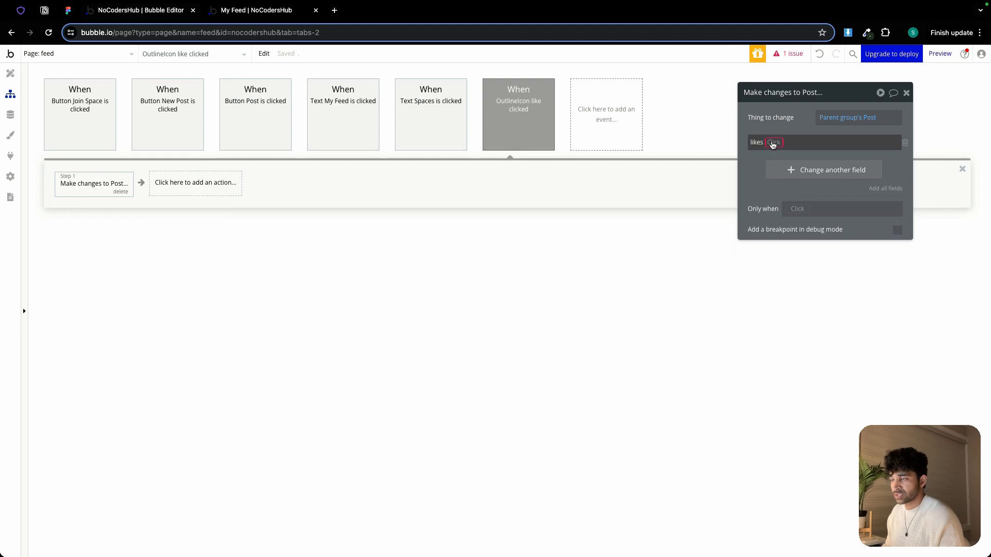
click(773, 144)
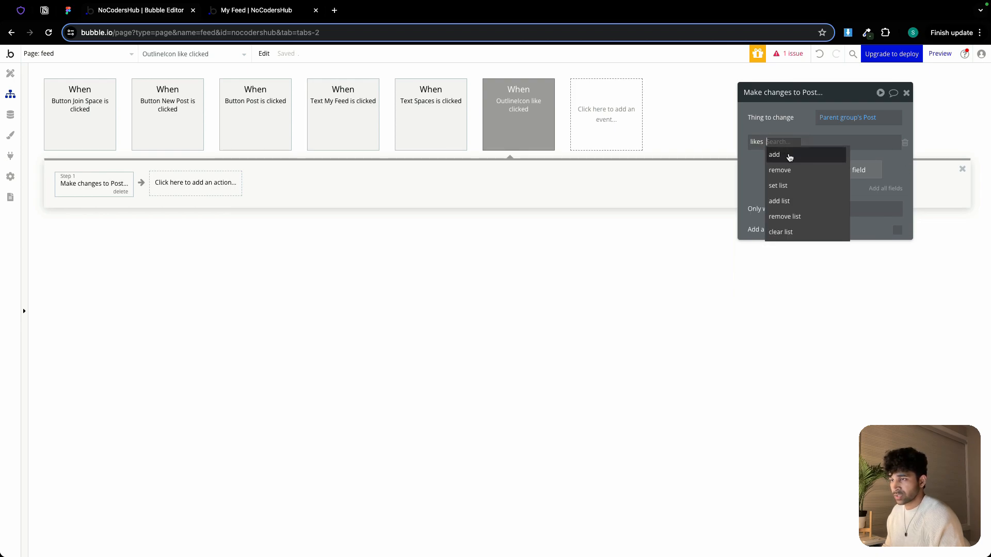
click(790, 155)
click(796, 142)
click(827, 226)
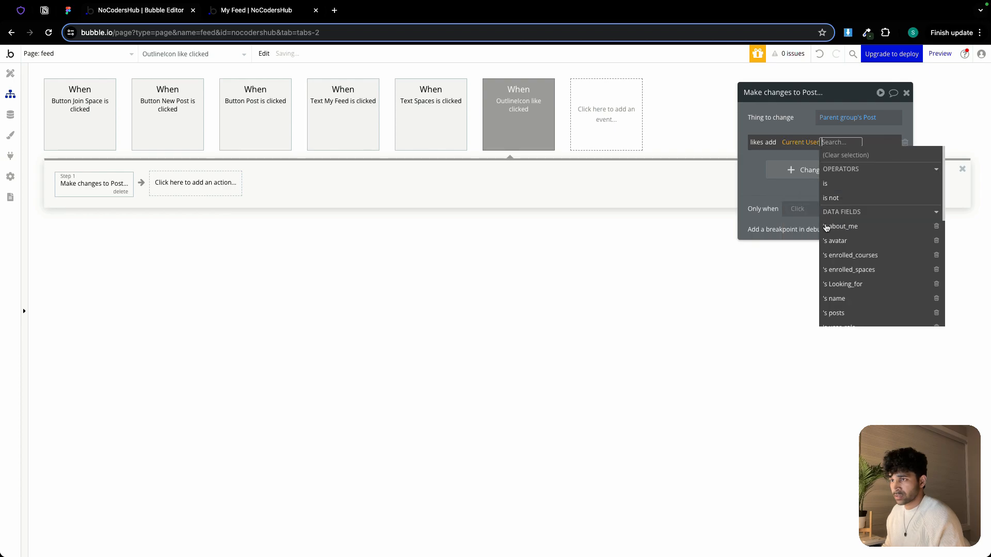
click(801, 126)
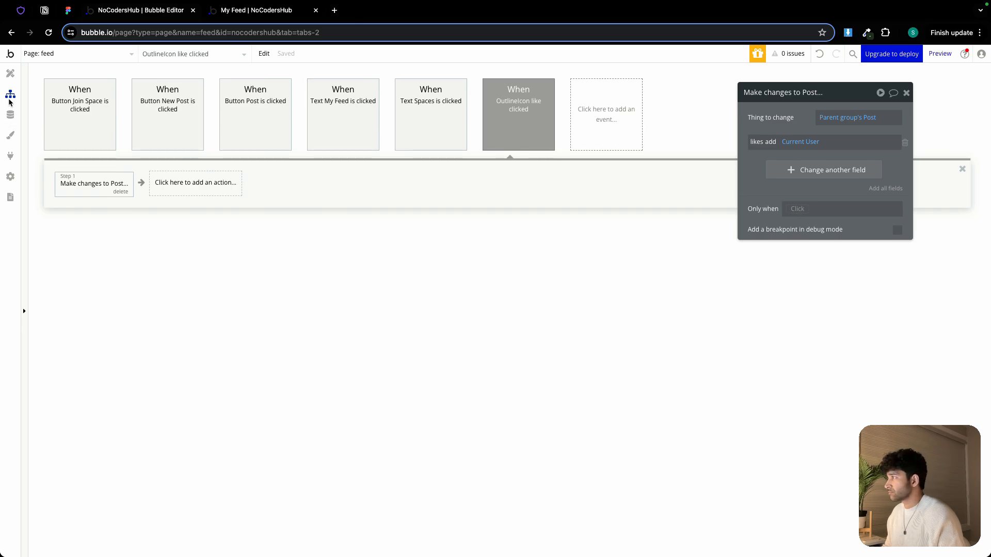
Add a condition on the like icon: when Parent group's Post's likes contains Current User
click(10, 74)
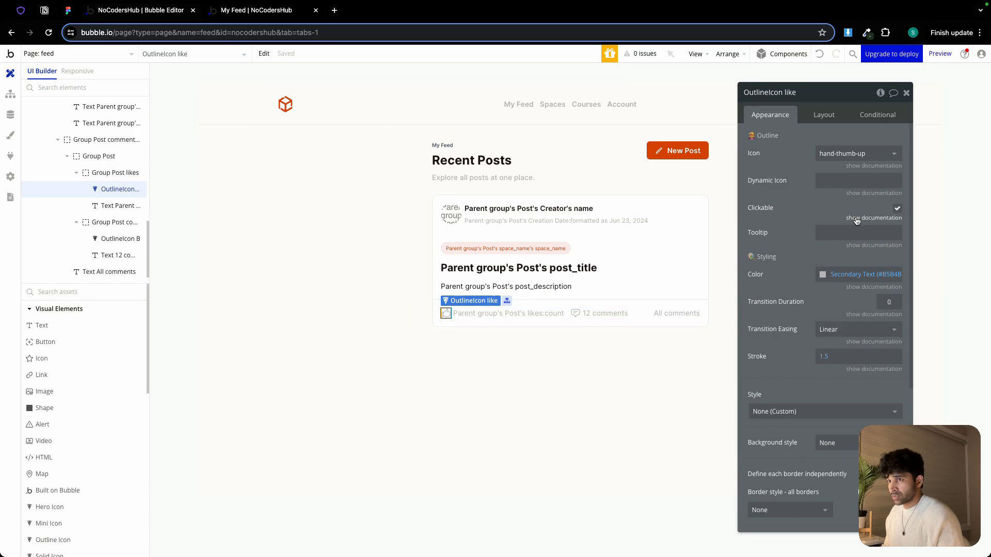
click(878, 117)
click(822, 138)
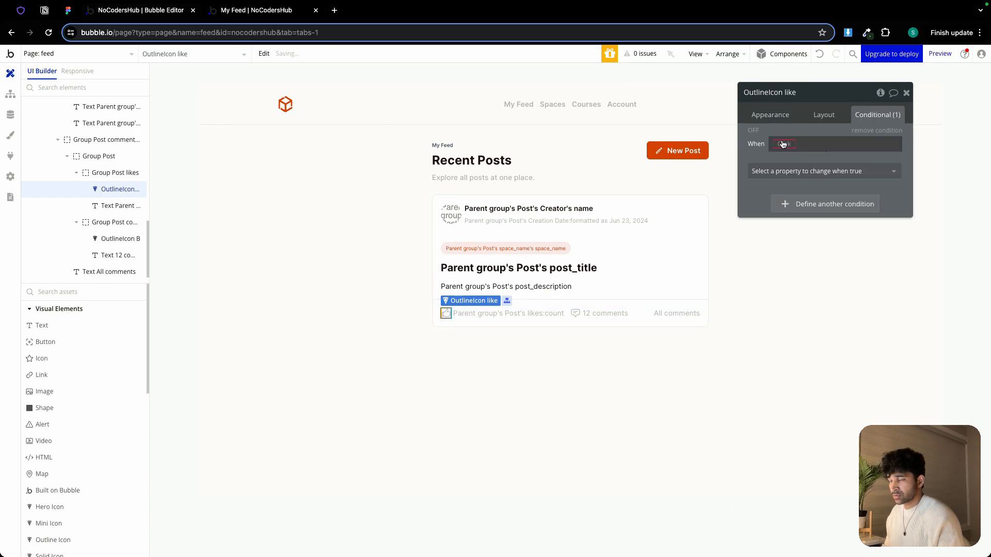
click(783, 144)
click(832, 186)
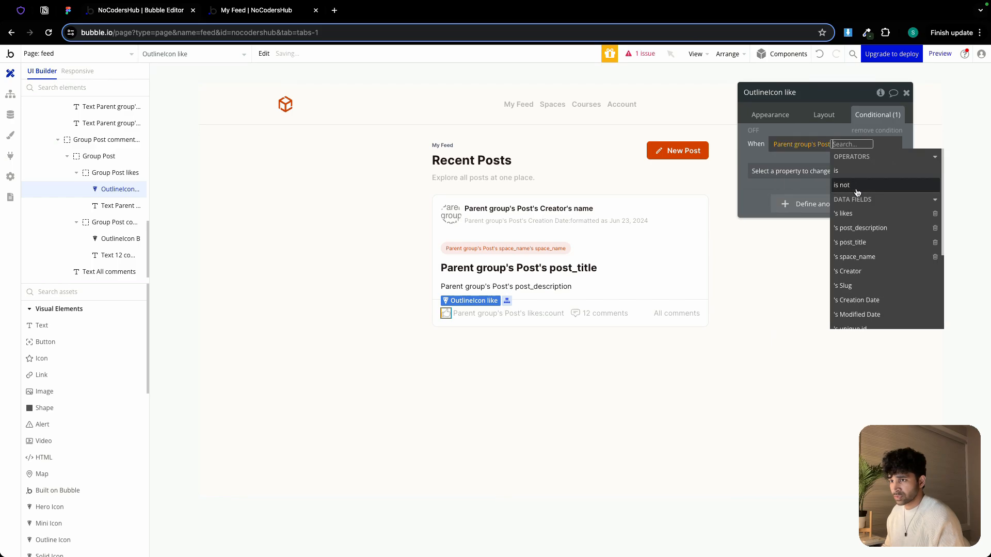
click(859, 212)
click(877, 186)
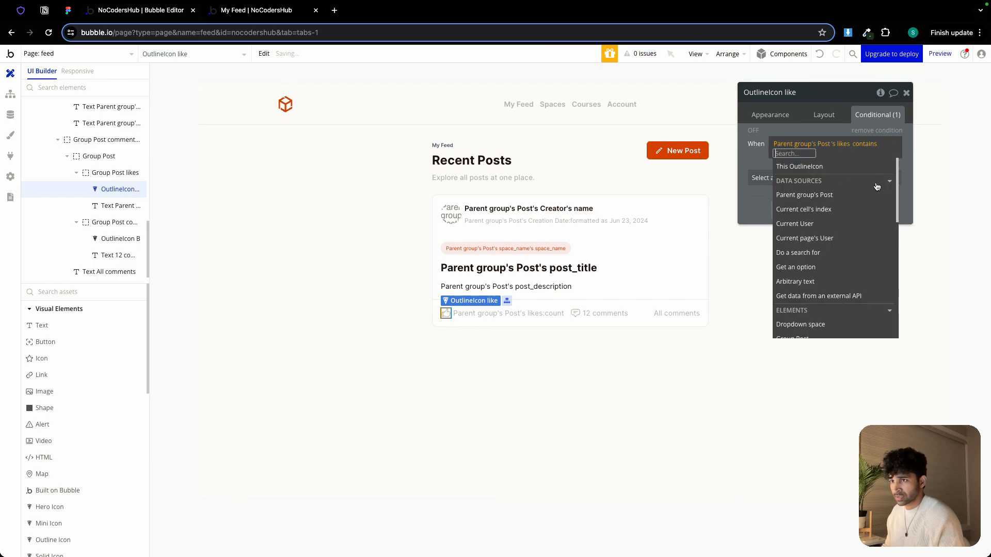
click(820, 224)
click(801, 199)
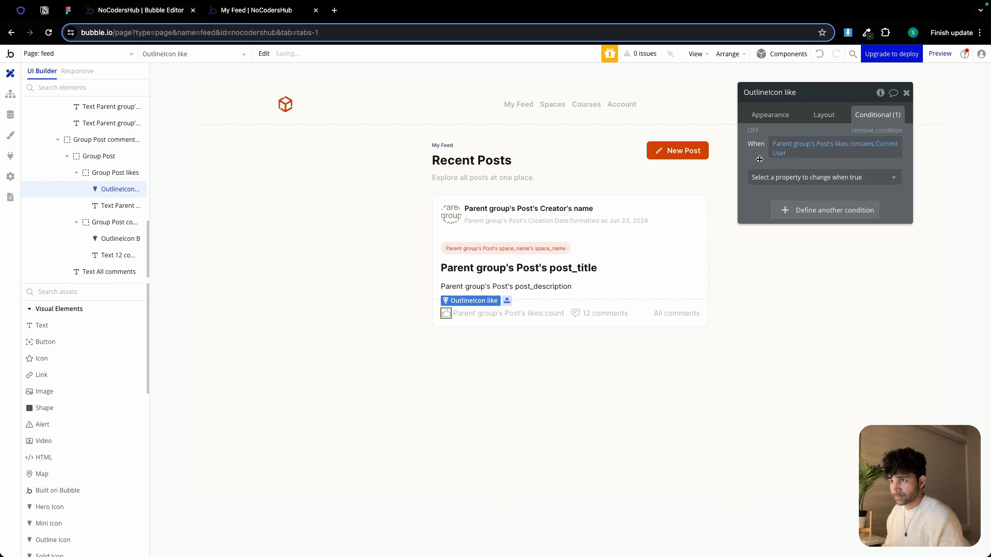
Make the condition change the like icon's color to Primary (#D24304)
click(798, 177)
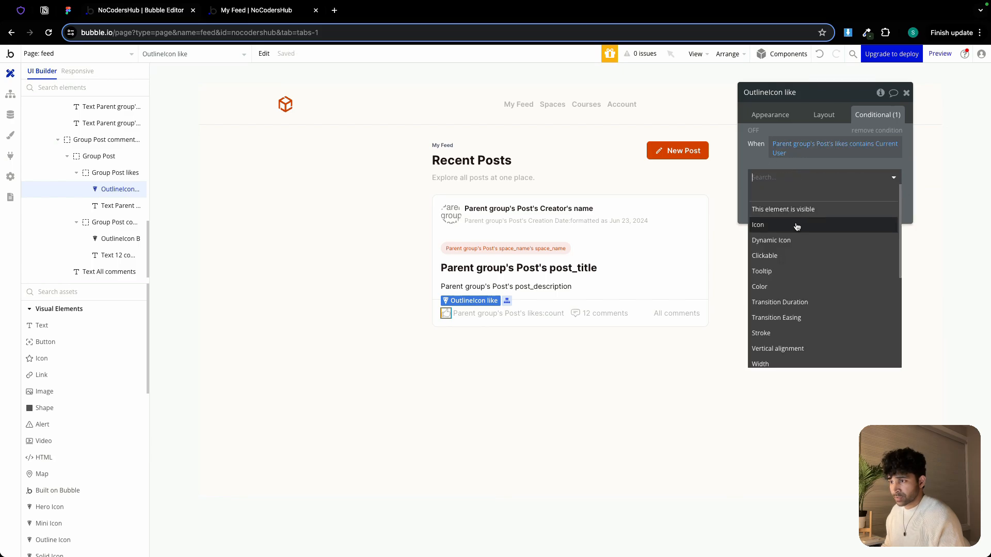
click(815, 286)
click(840, 174)
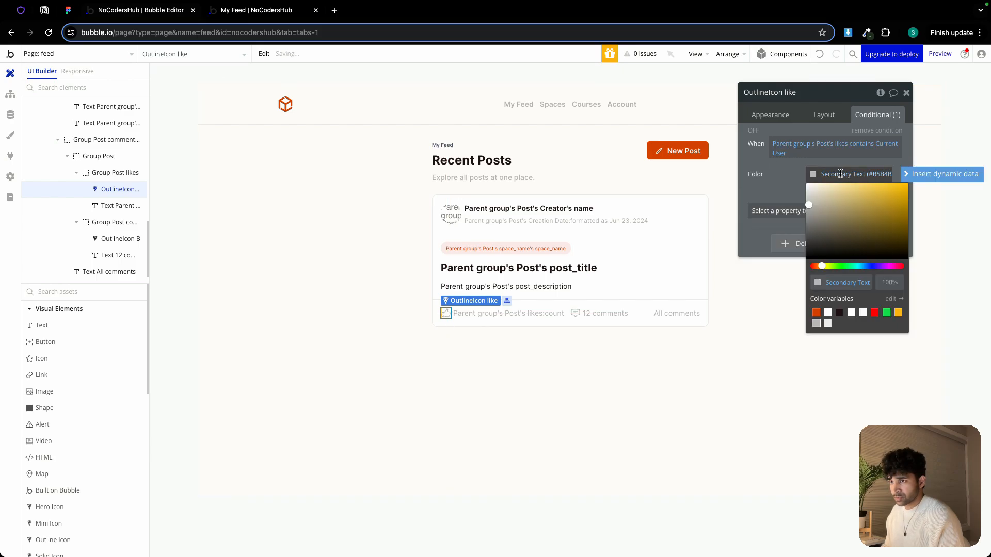
click(816, 313)
click(784, 191)
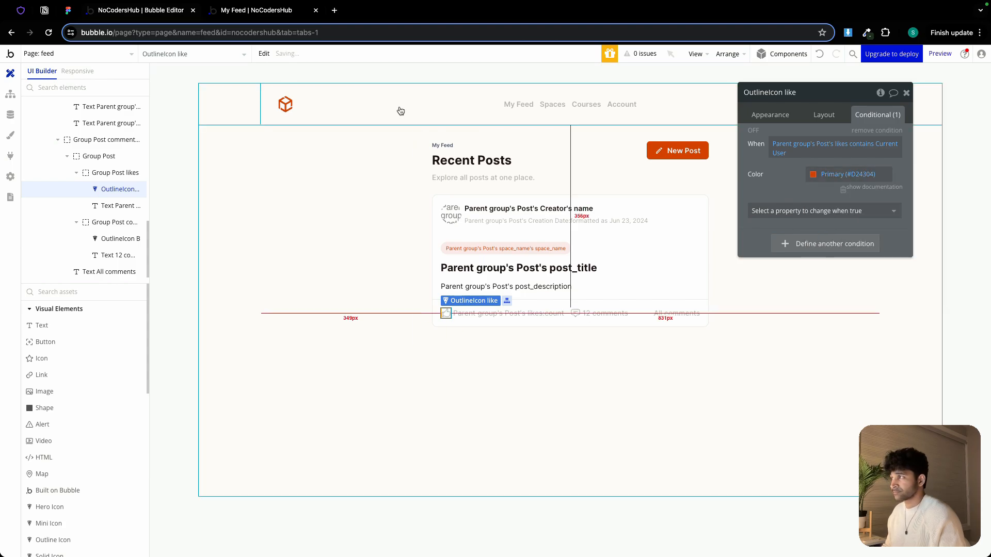
Check the feed and Spaces pages in the live preview
click(240, 16)
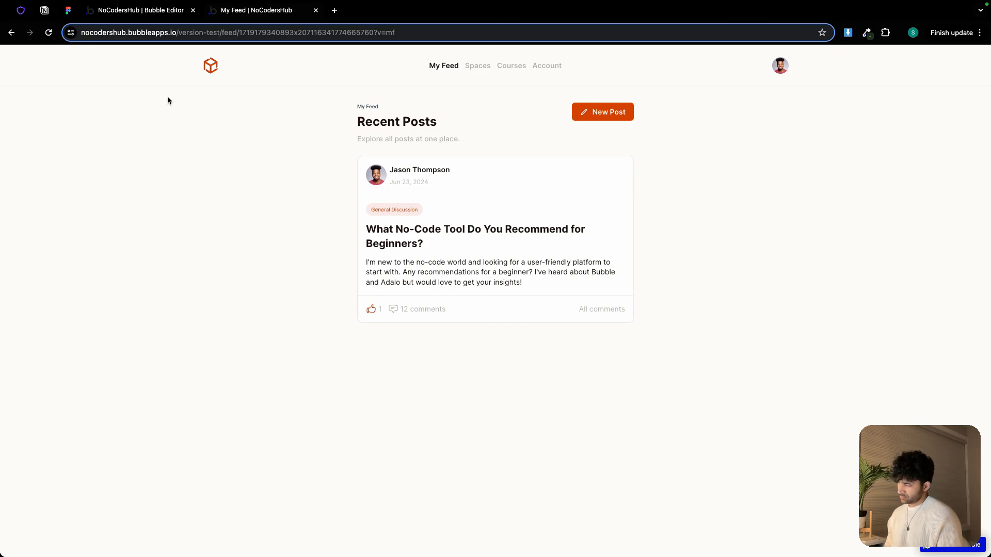
click(474, 67)
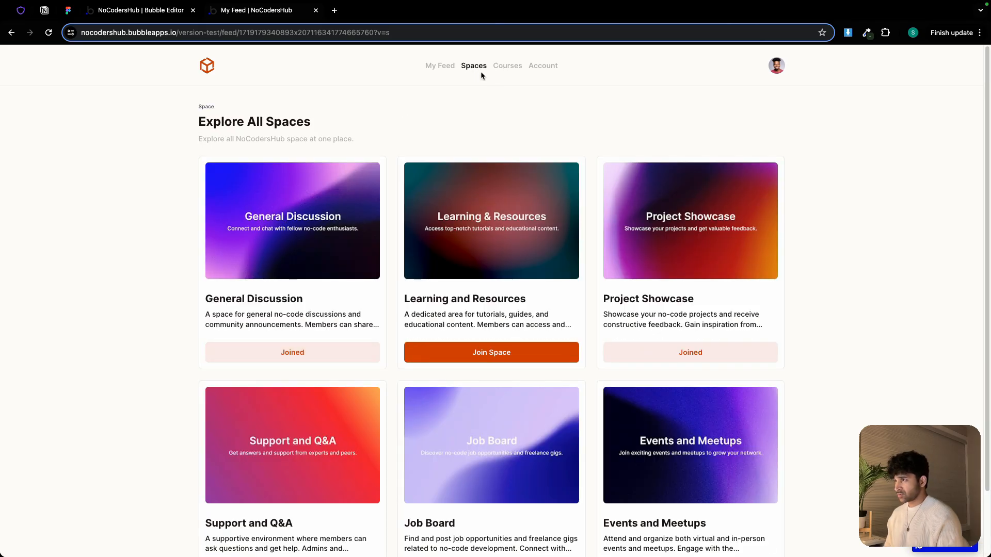
click(152, 11)
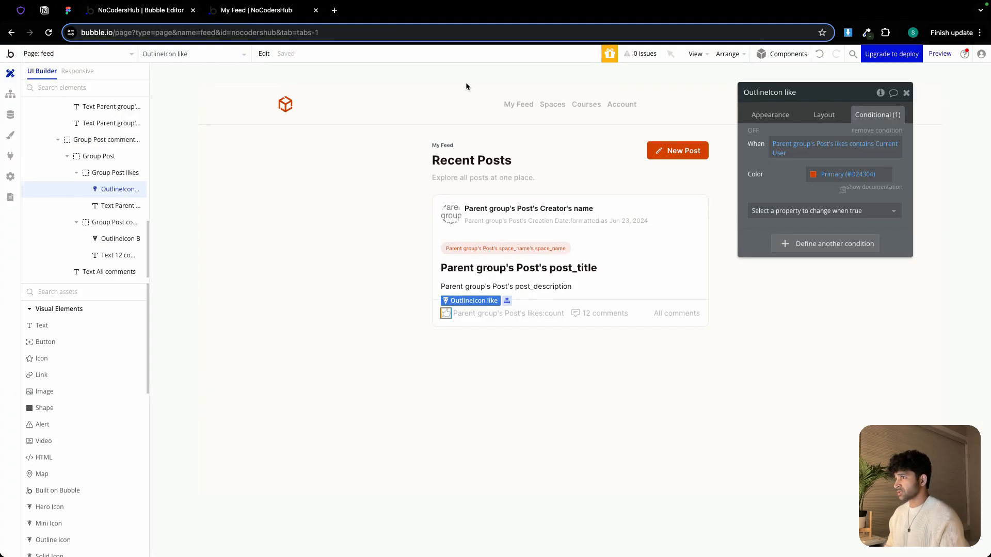
Set the header navigation group Group right's column gap to 20 px
click(570, 104)
click(821, 115)
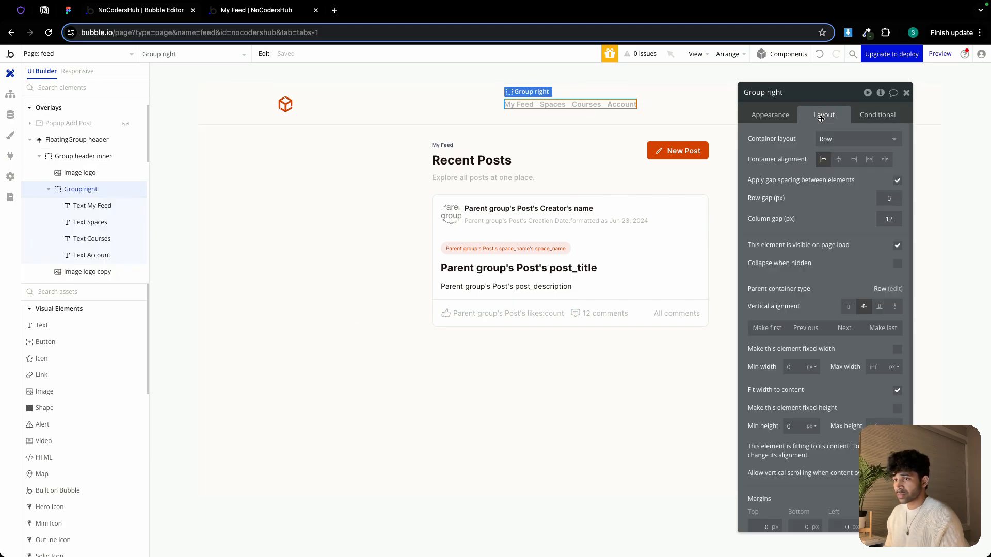
click(888, 214)
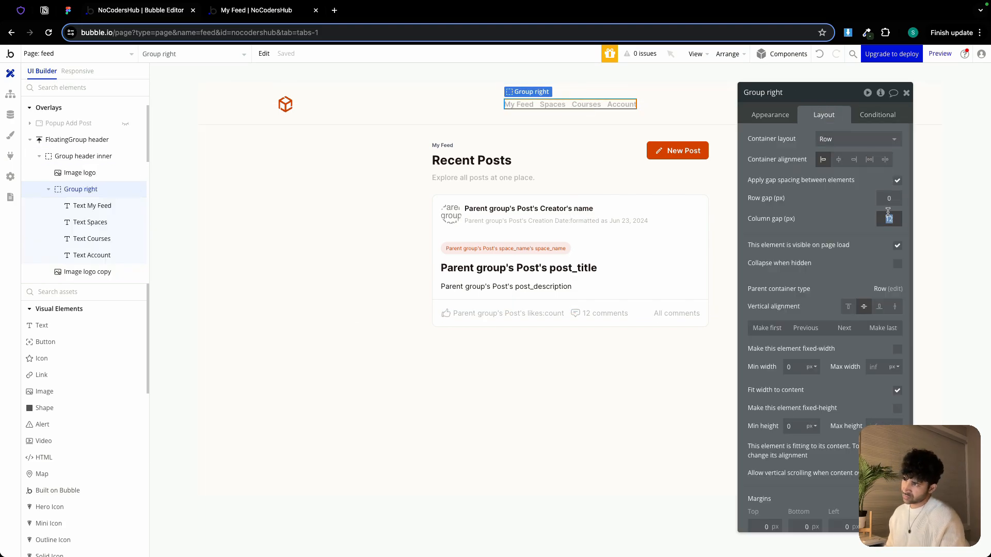
text(20)
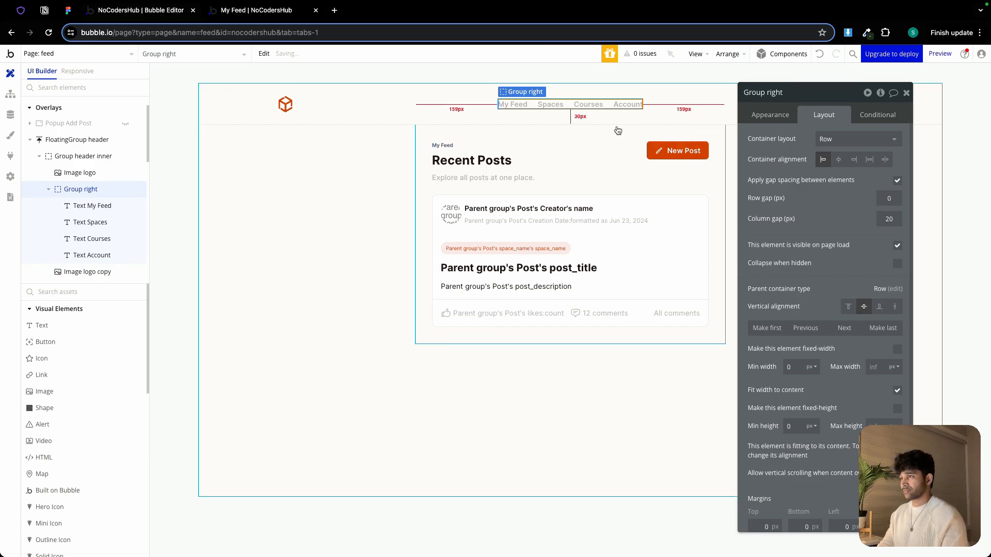
Inspect the header navigation text elements My Feed, Spaces and Courses
click(524, 110)
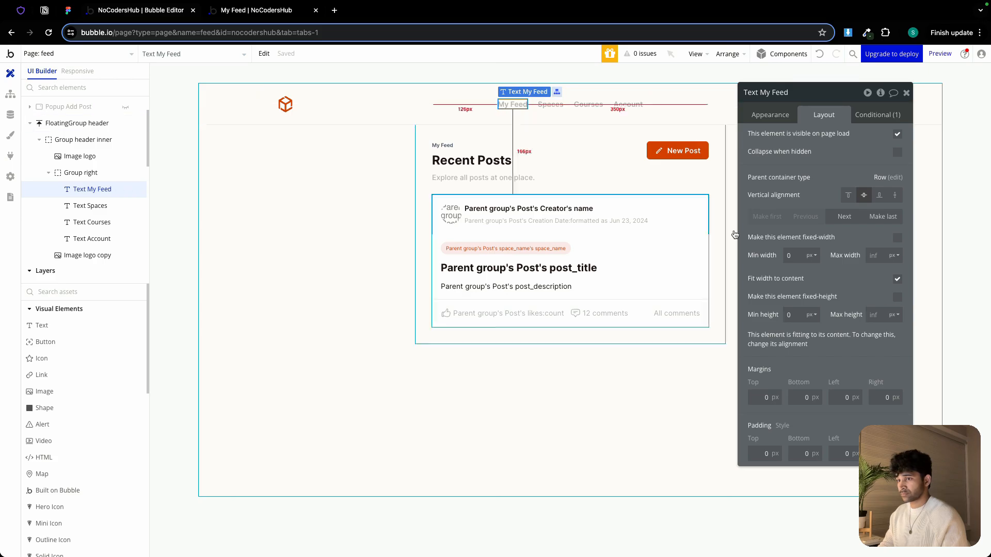
click(772, 115)
click(550, 104)
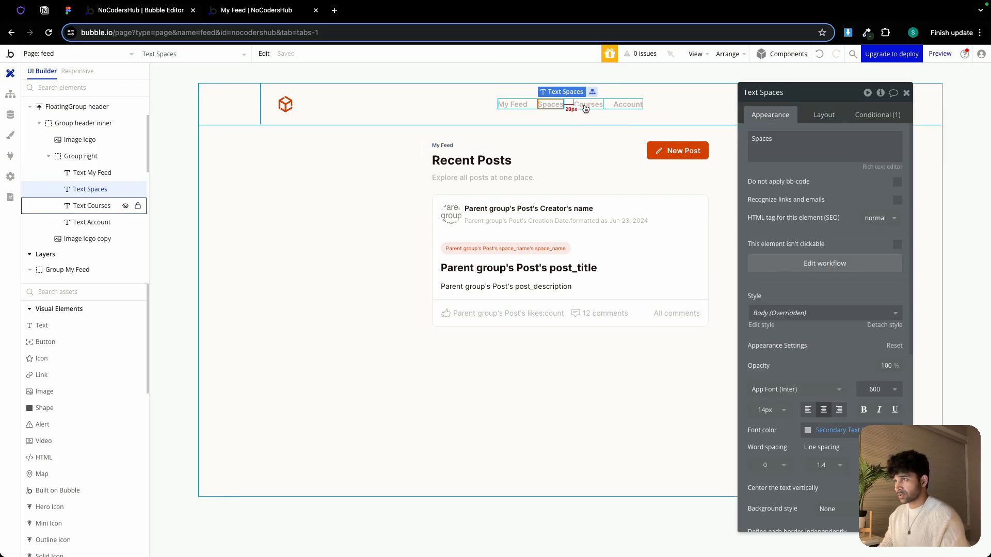
click(585, 108)
click(907, 93)
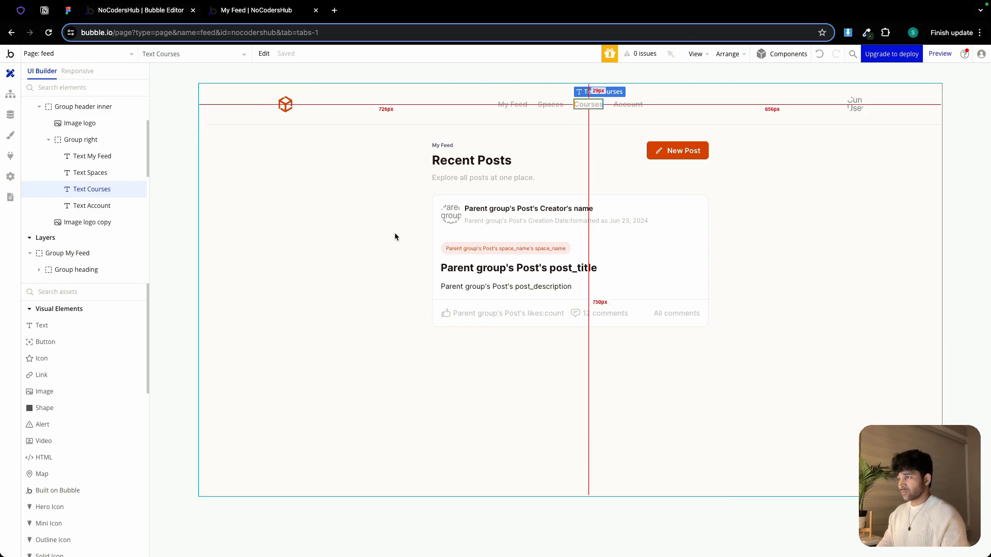
Set Group My Feed's bottom margin to 40 px
click(426, 258)
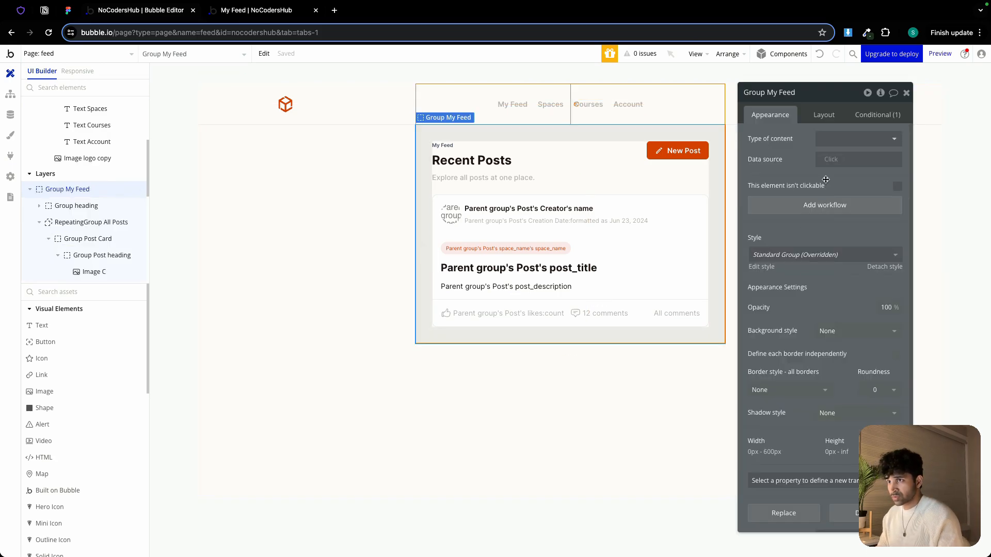
click(824, 114)
scroll(806, 361, down, 5)
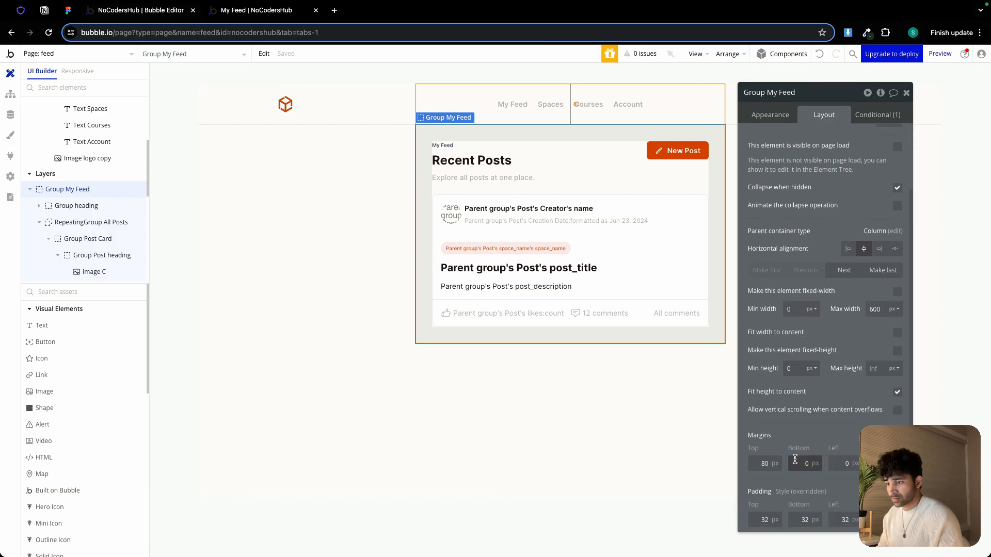
click(795, 460)
text(40)
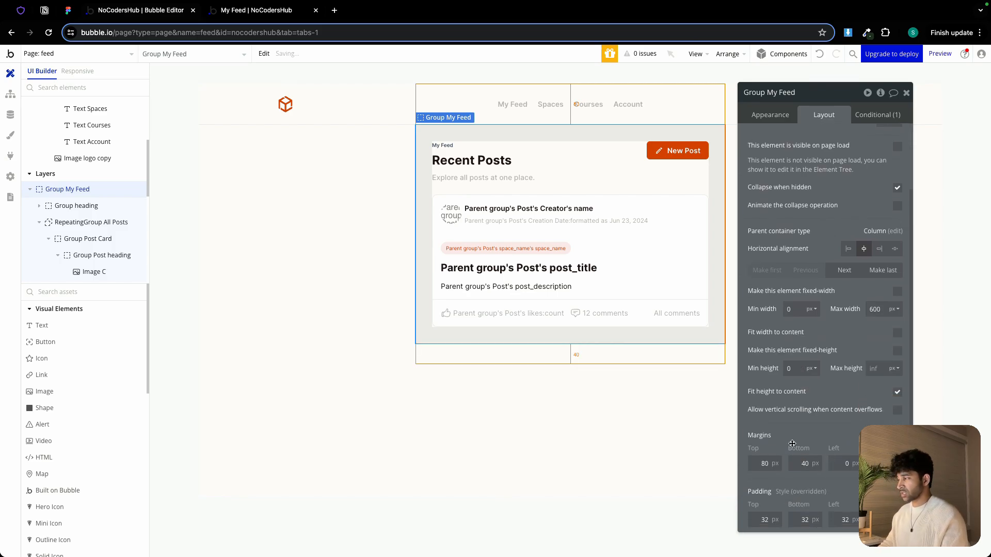
Hide Group My Feed in the editor and reveal Group Space
click(29, 189)
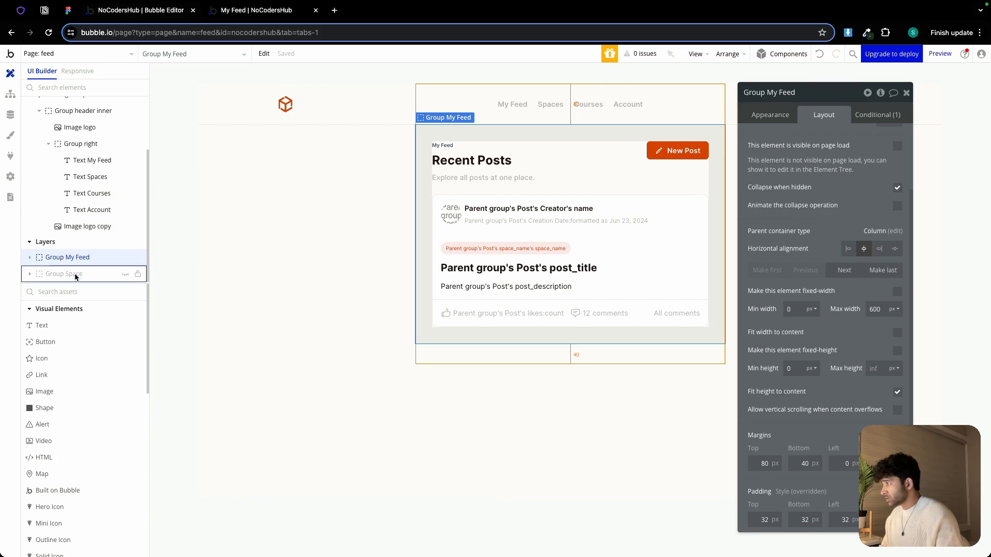
click(126, 258)
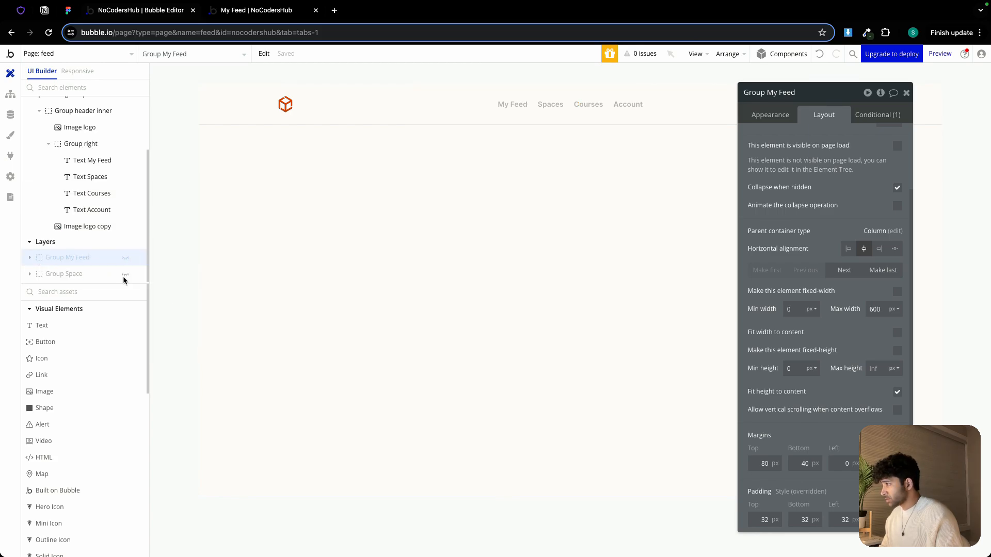
click(125, 275)
Copy the Group Space element, then hide it again in the element tree
right_click(272, 202)
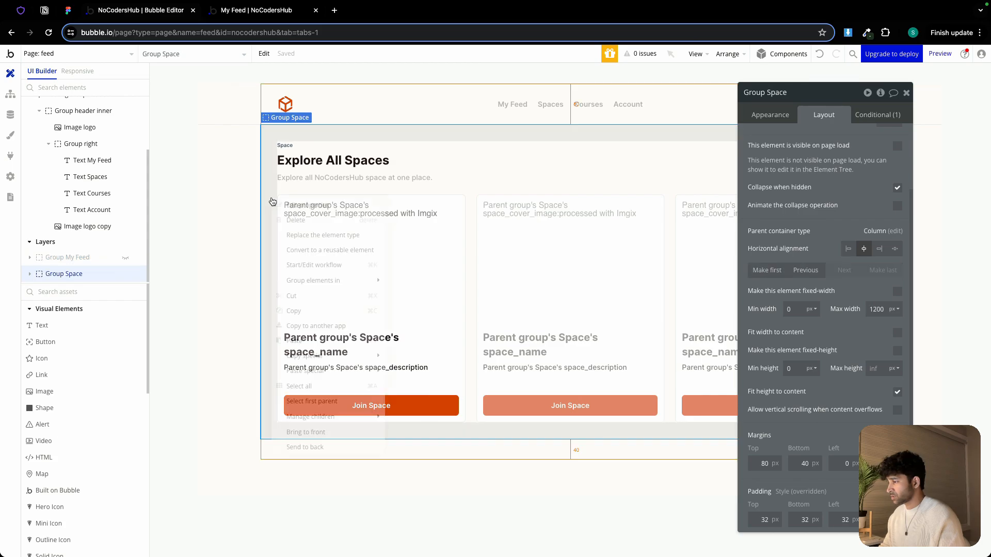
click(264, 54)
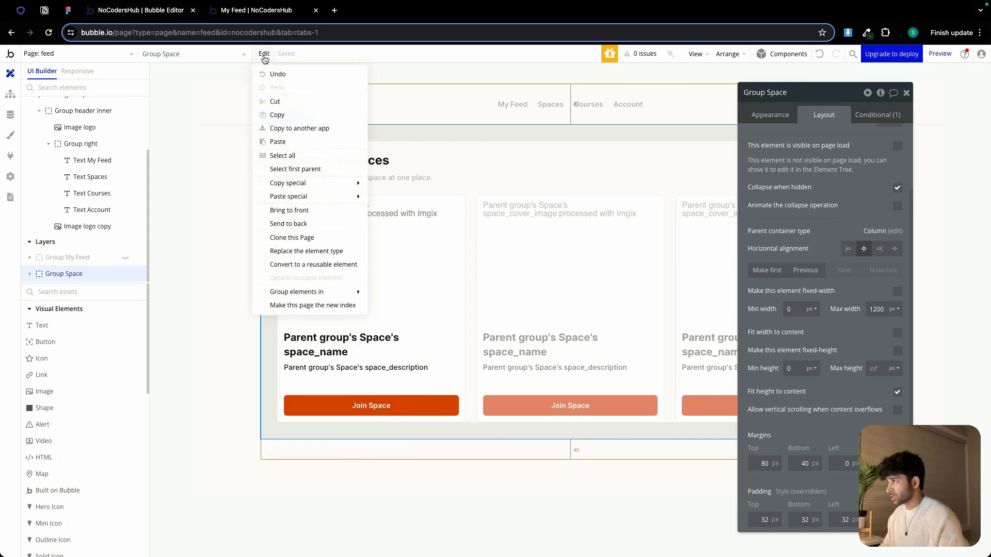
click(278, 115)
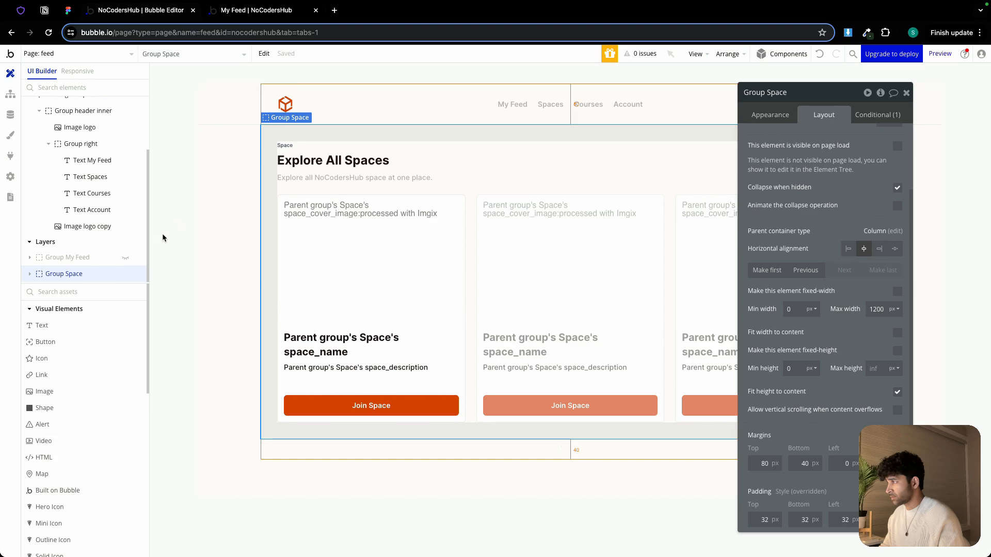
click(125, 274)
click(288, 179)
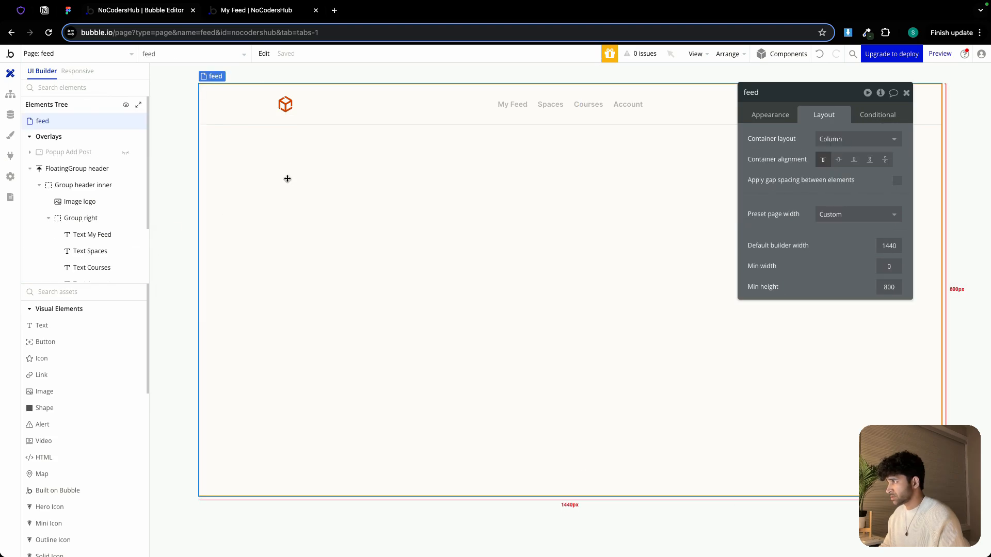
Paste the copied group onto the feed page and rename the copy Group Course
right_click(287, 180)
click(310, 247)
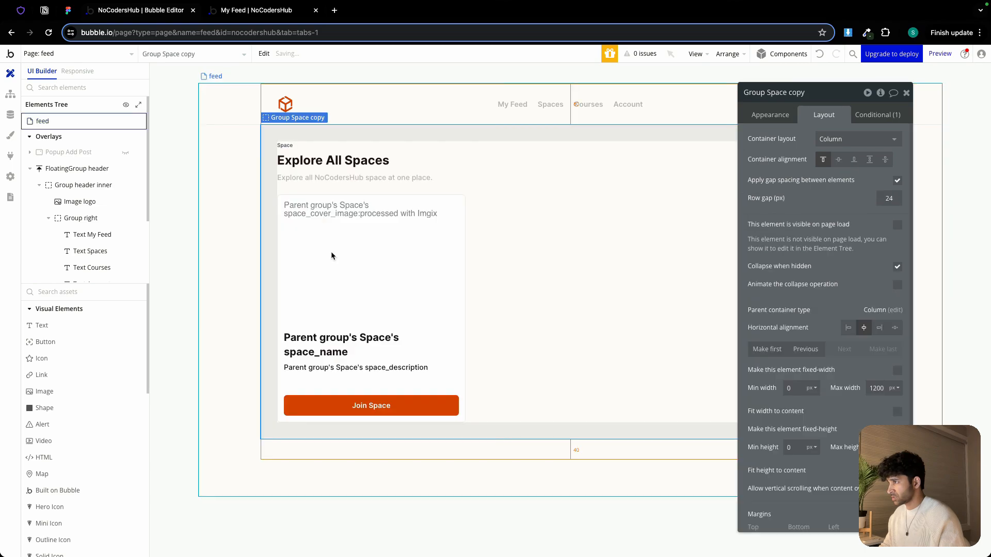
double_click(795, 93)
key(BackSpace)
key(BackSpace)
key(BackSpace)
key(BackSpace)
key(BackSpace)
key(BackSpace)
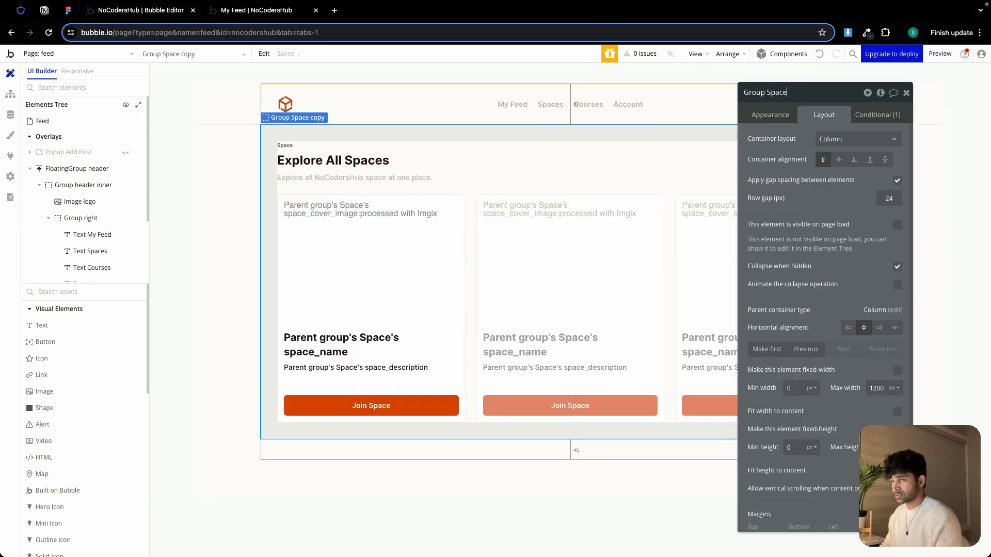
text(Course)
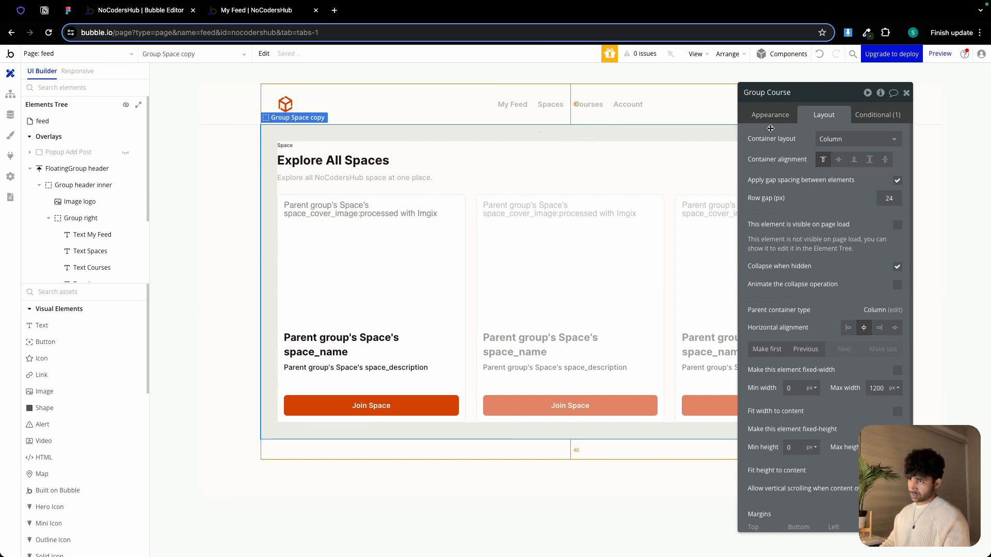
key(Return)
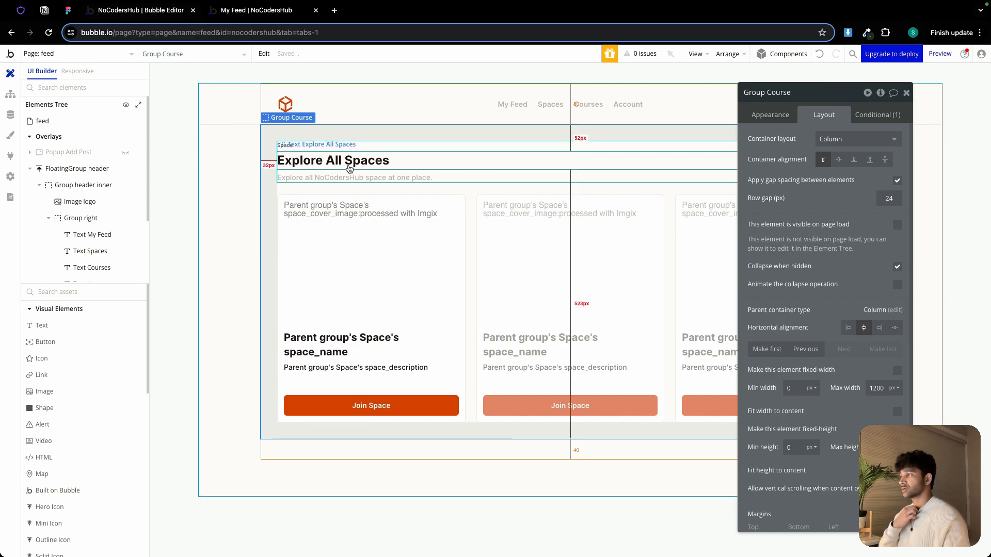
Change the small heading label text from Space to Course
click(333, 147)
click(766, 120)
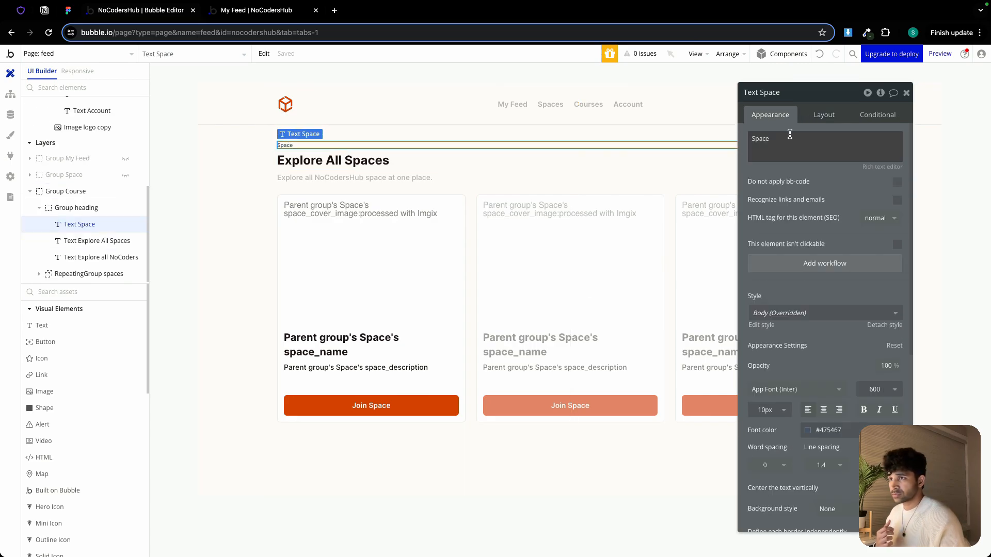
double_click(789, 135)
text(Course)
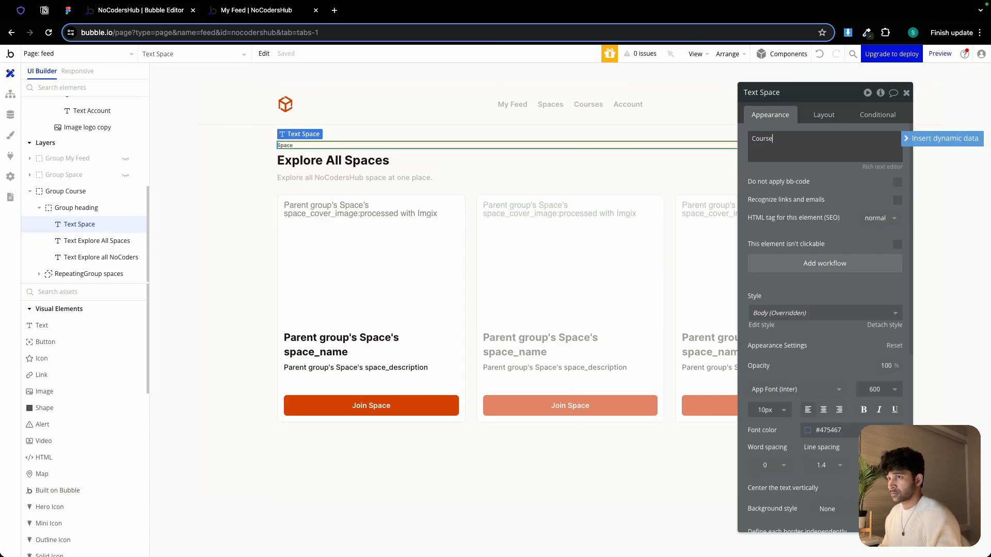
Change the main heading text to Explore All Courses
click(97, 241)
click(786, 146)
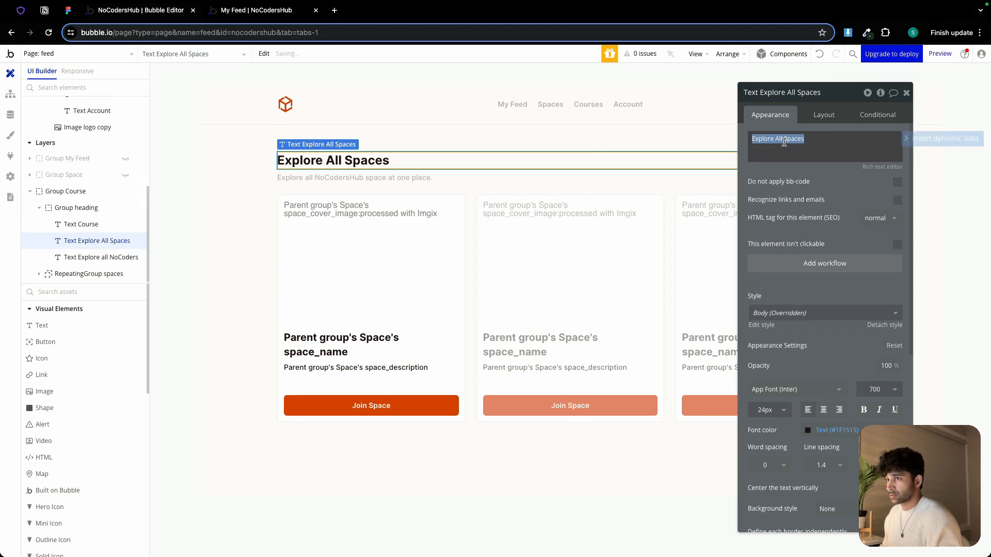
double_click(792, 139)
text(Courses)
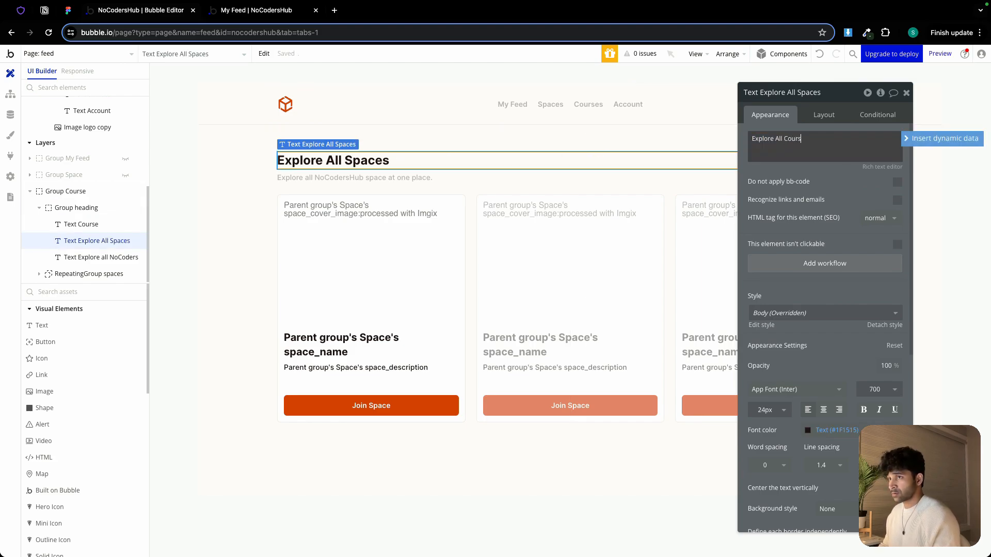
Edit the subtitle to read Explore all NoCodersHub courses at one place
click(394, 177)
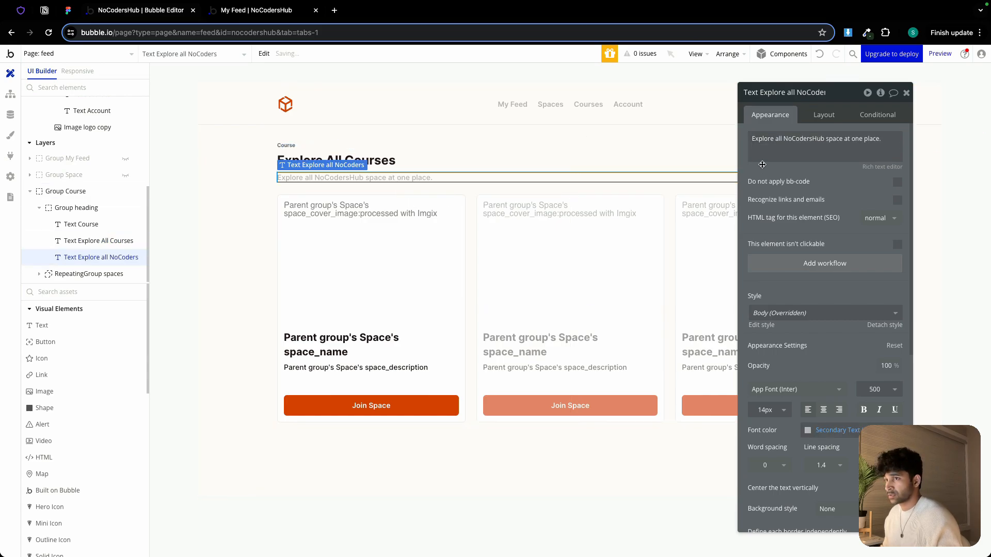
click(834, 139)
double_click(834, 140)
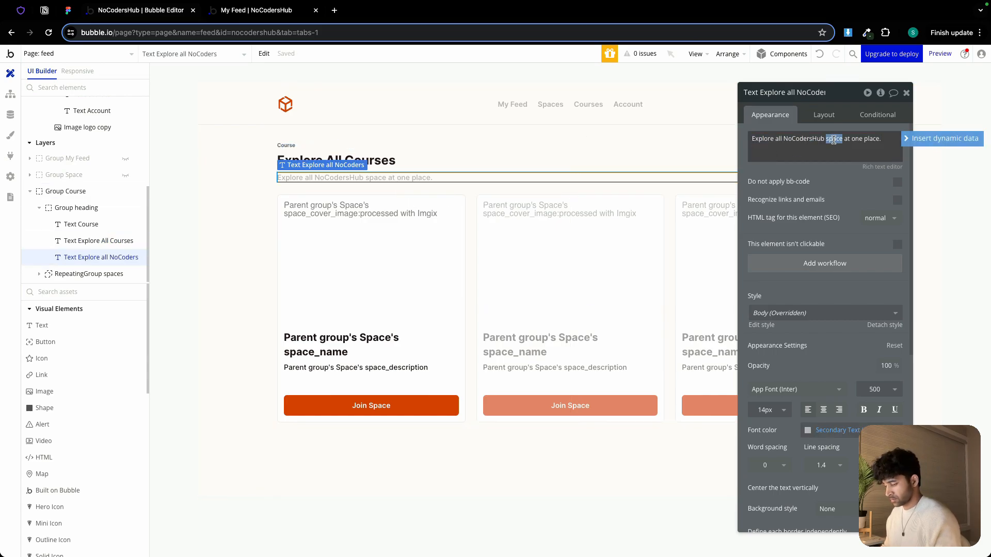
text(courses)
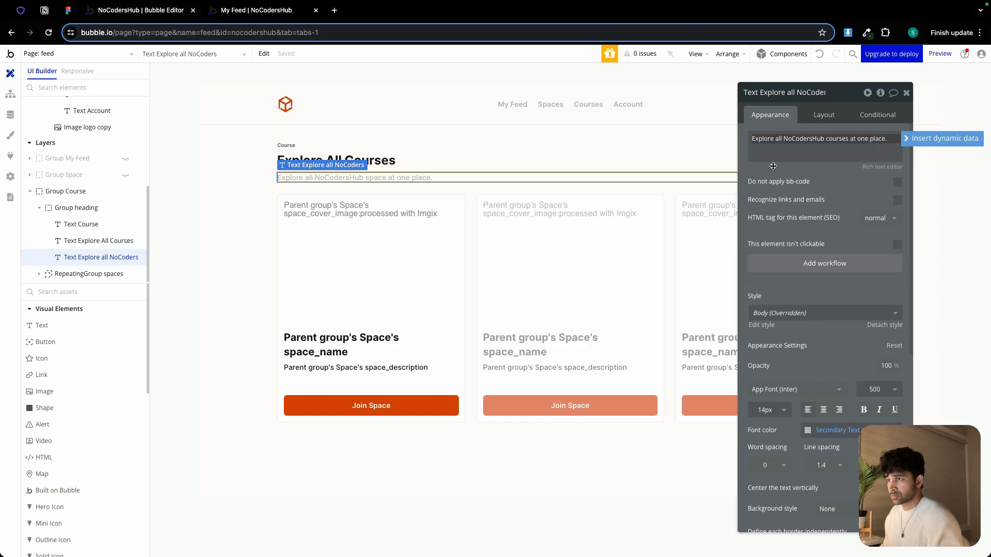
Rename the repeating group to RepeatingGroup courses
click(646, 260)
click(852, 98)
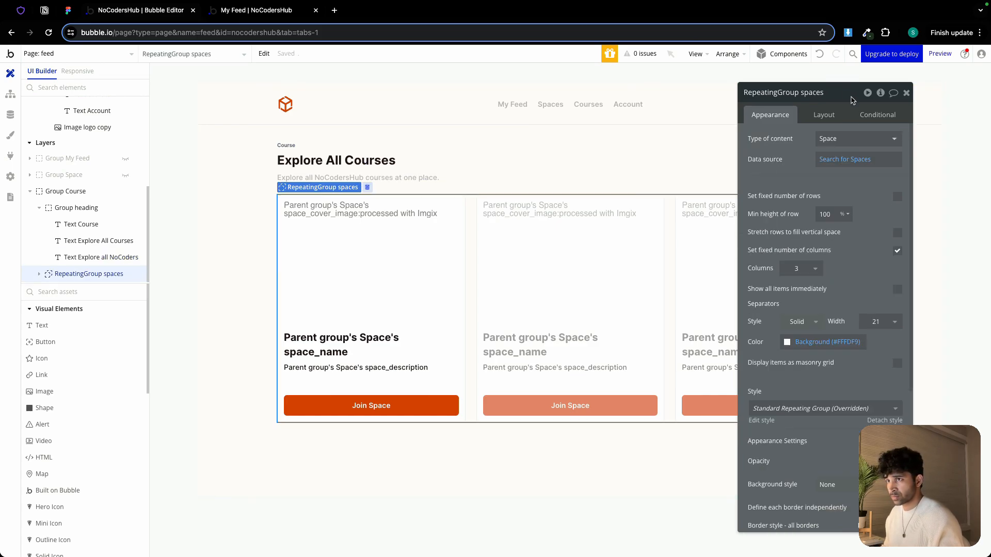
double_click(822, 93)
text(courses)
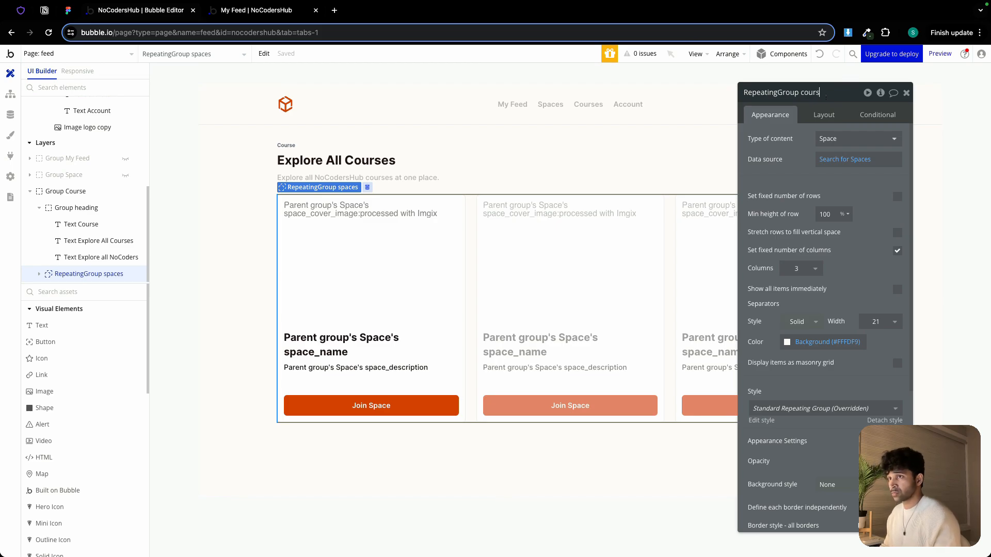
Set the repeating group's content type to Course and its data source search type to Course
click(840, 136)
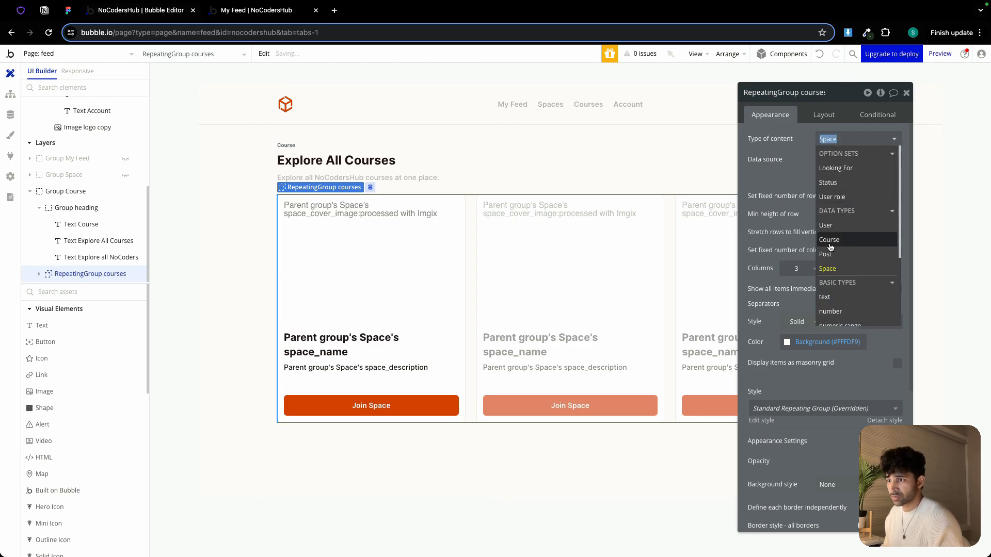
click(830, 240)
click(848, 164)
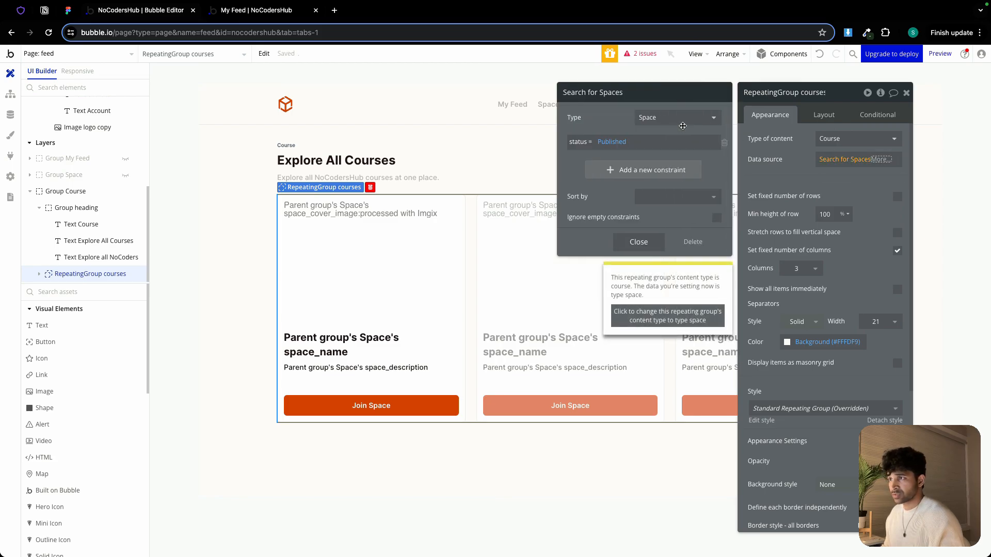
click(671, 118)
click(663, 162)
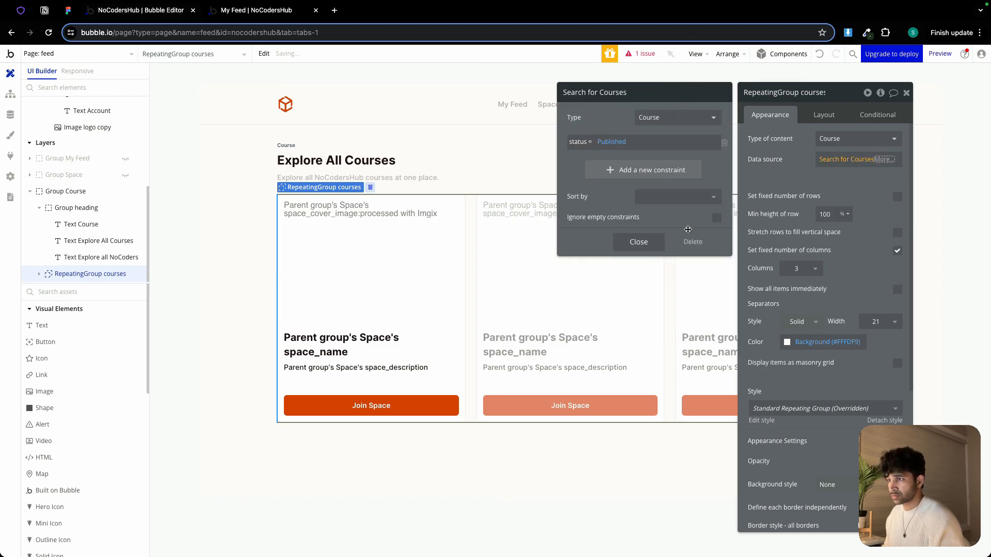
click(653, 243)
Set the card group's content type to Course
click(789, 184)
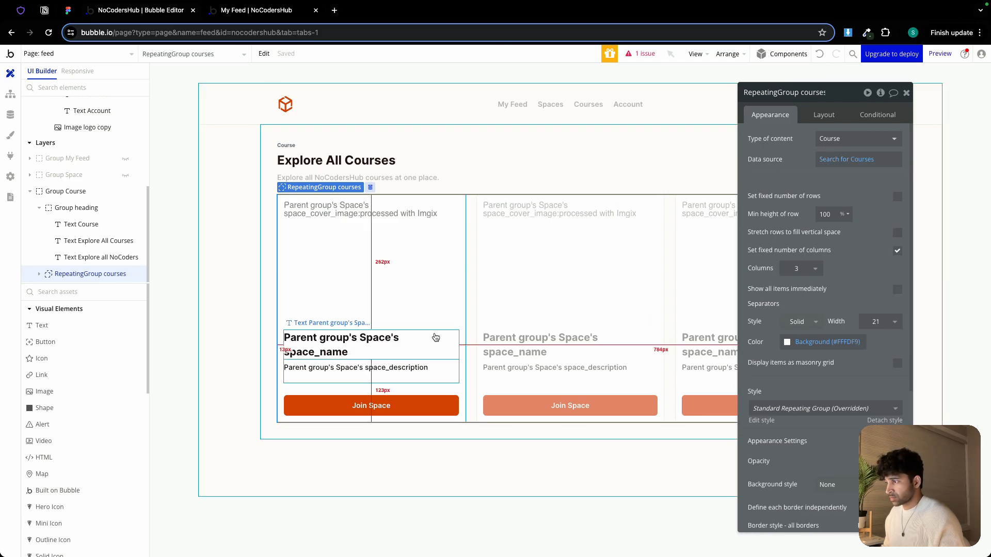
click(435, 324)
click(841, 139)
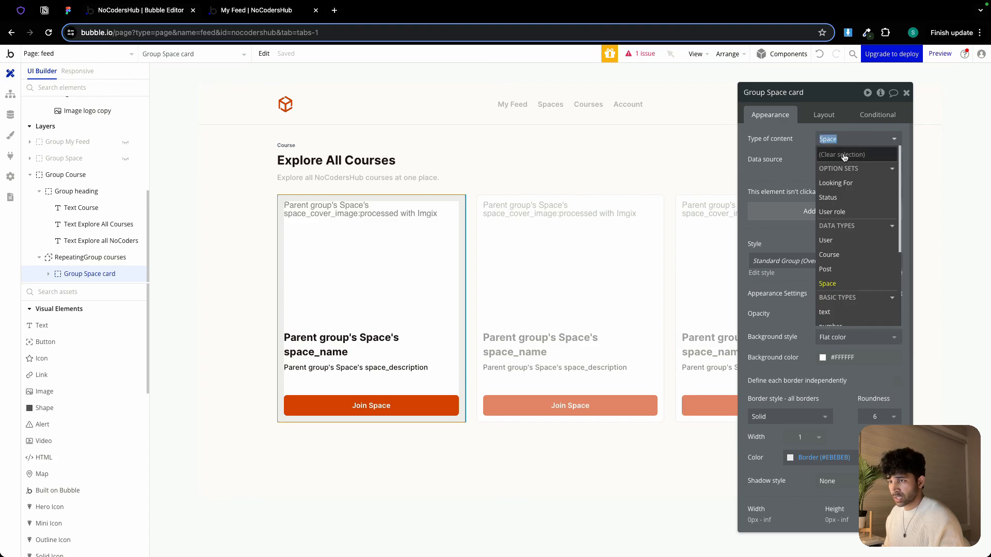
click(841, 255)
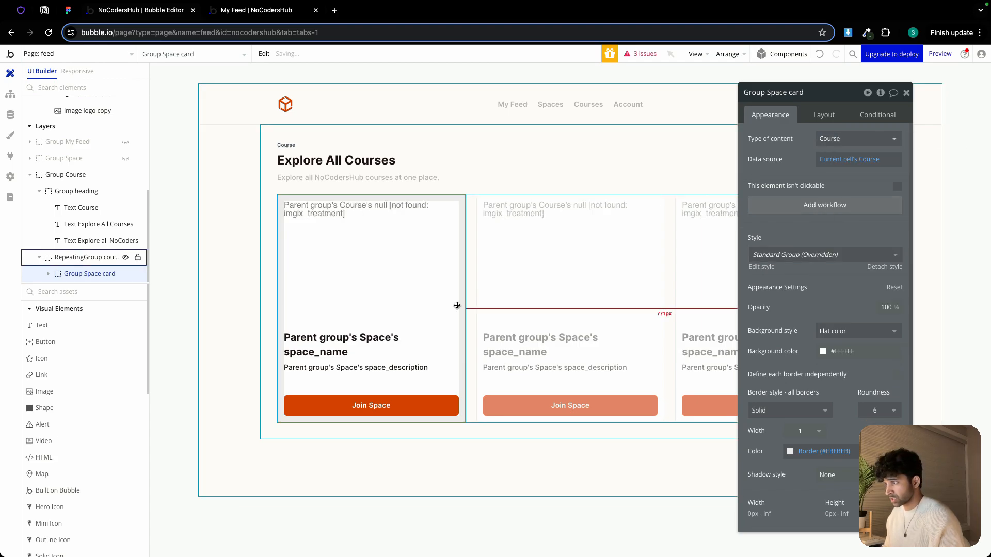
Set the inner text group's content type to Course
click(388, 356)
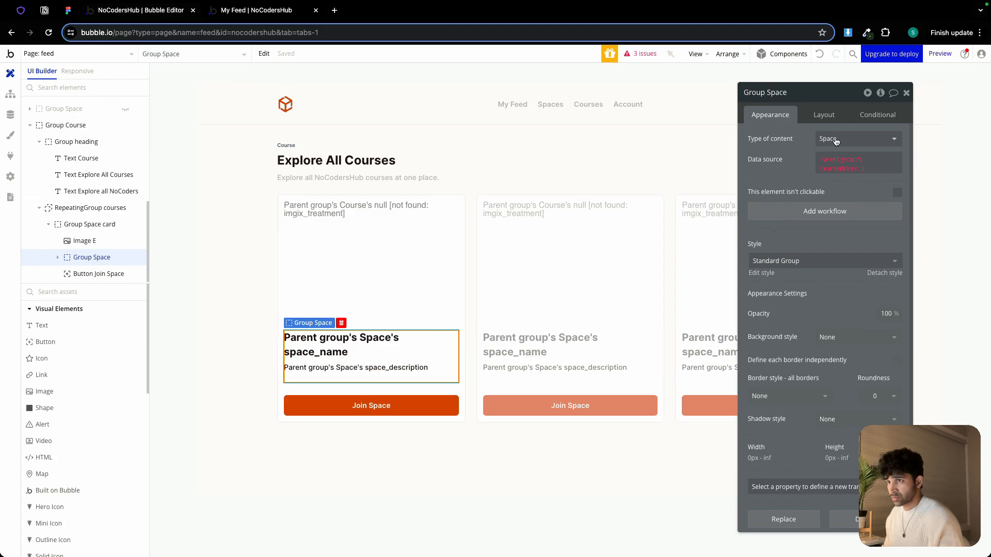
click(836, 139)
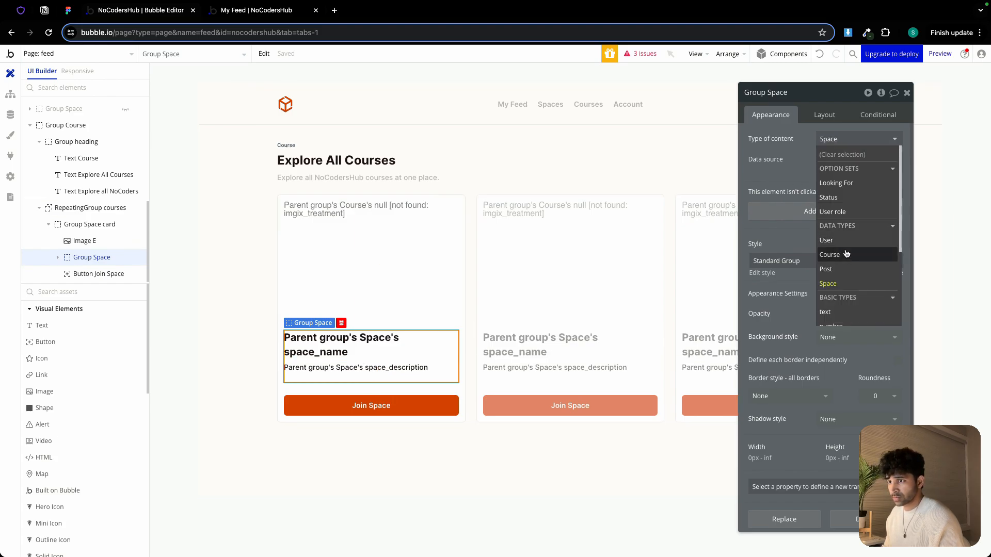
click(833, 255)
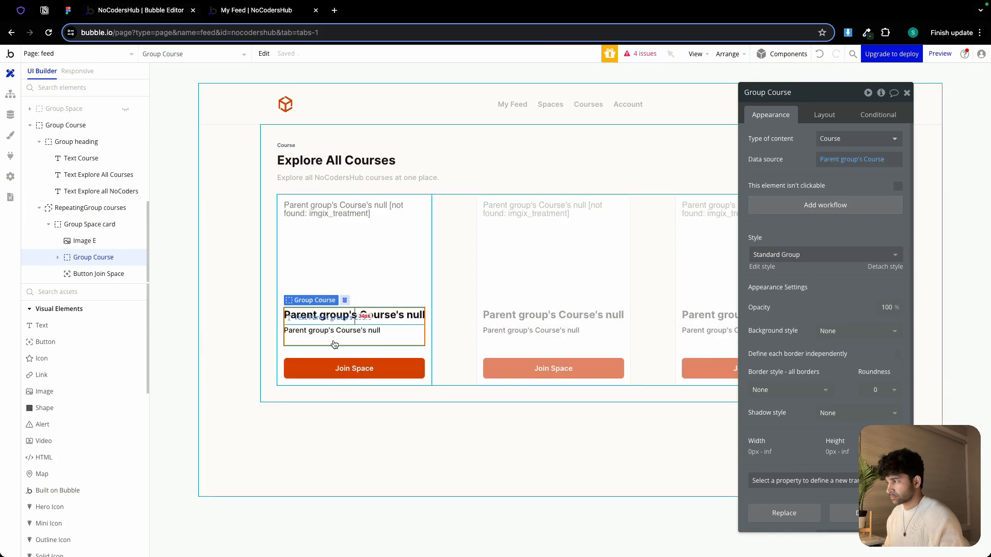
Set the card image's dynamic source to the parent group's Course course_cover_image processed with Imgix
click(341, 355)
click(348, 210)
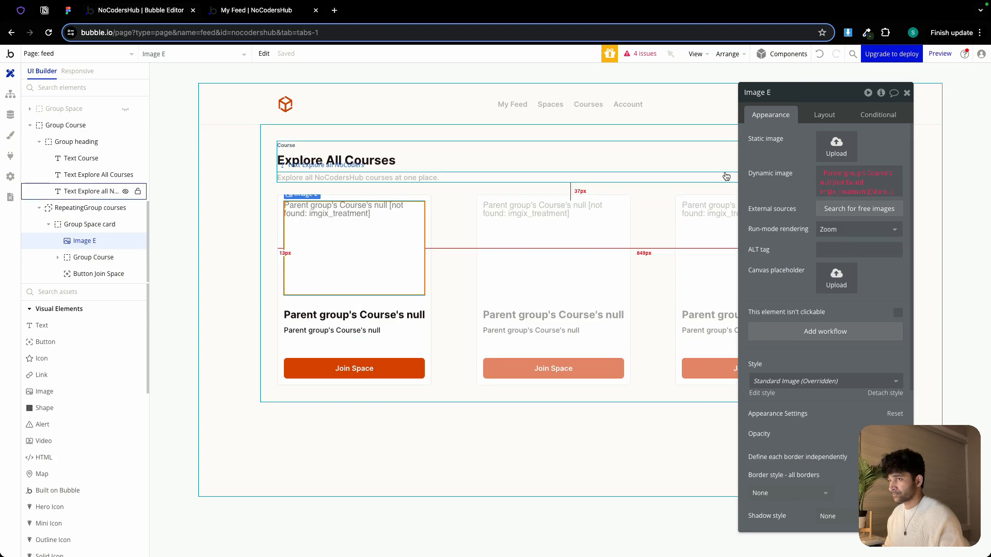
click(846, 174)
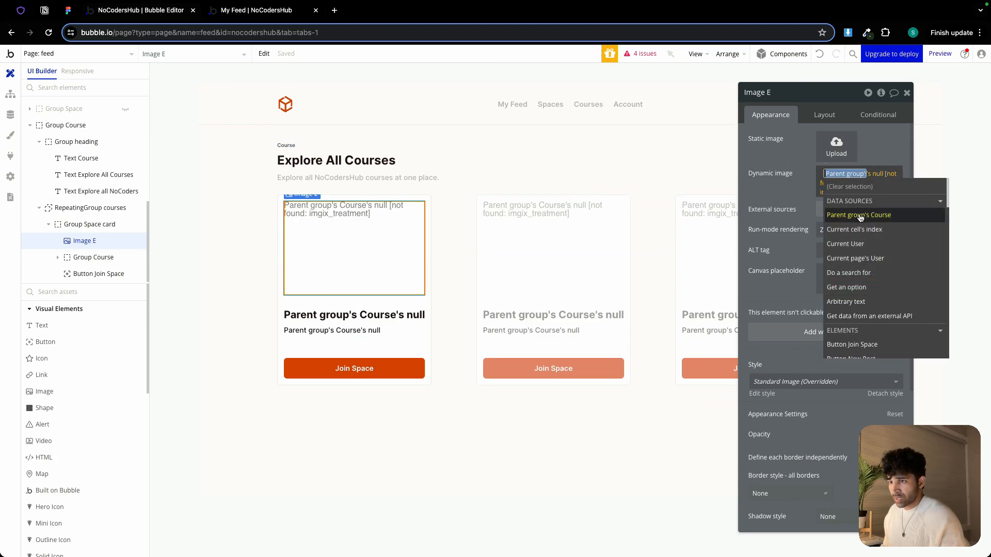
click(860, 216)
click(859, 248)
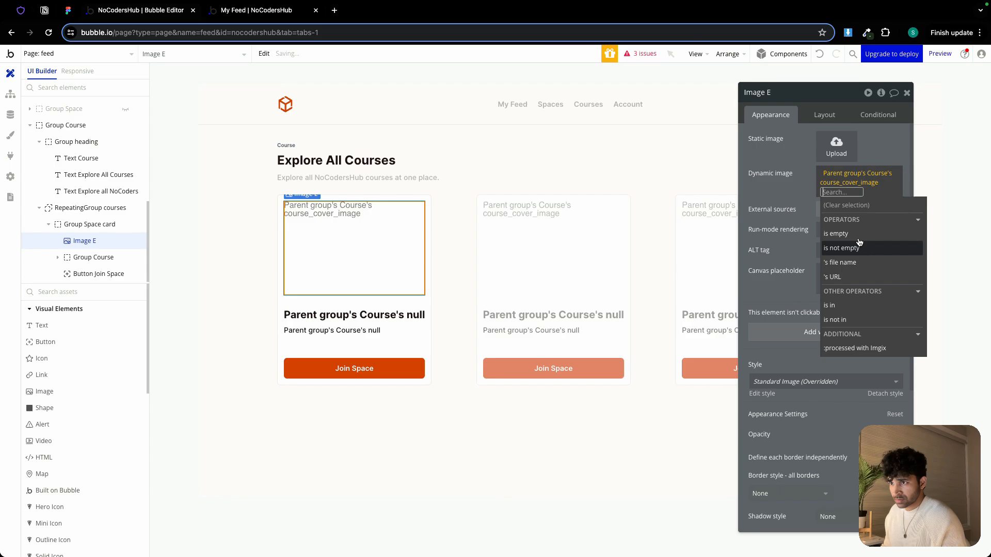
click(873, 348)
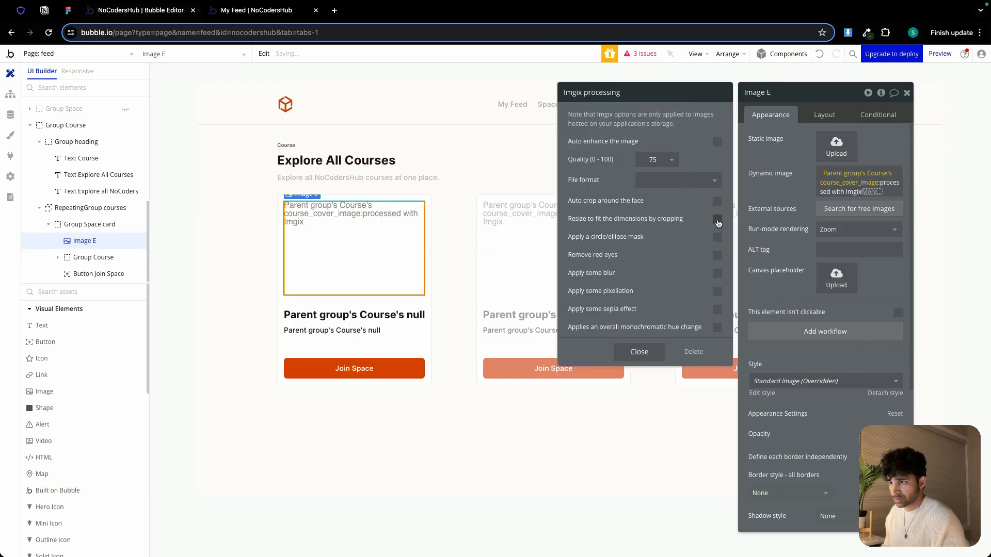
Bind the card title text to the parent group's Course course_name
click(370, 316)
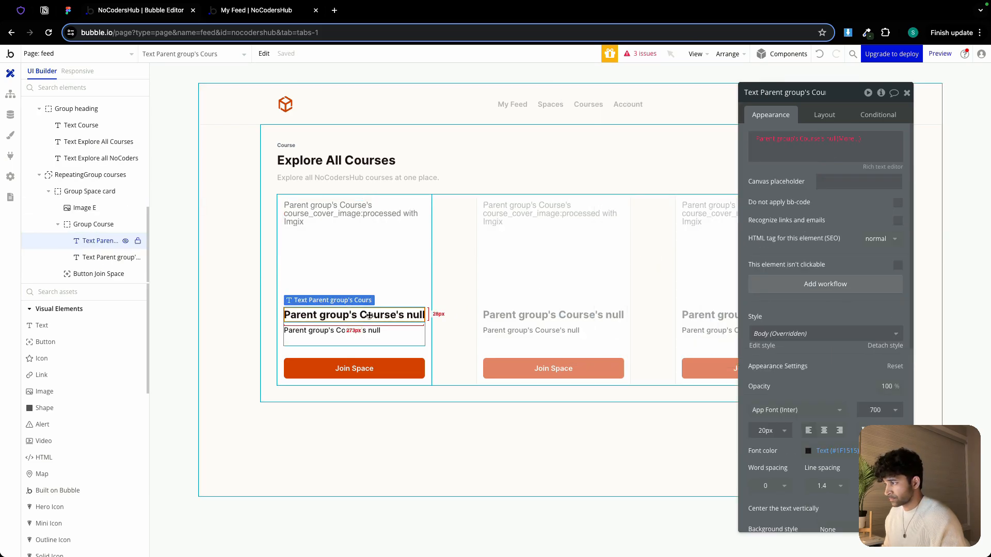
click(784, 139)
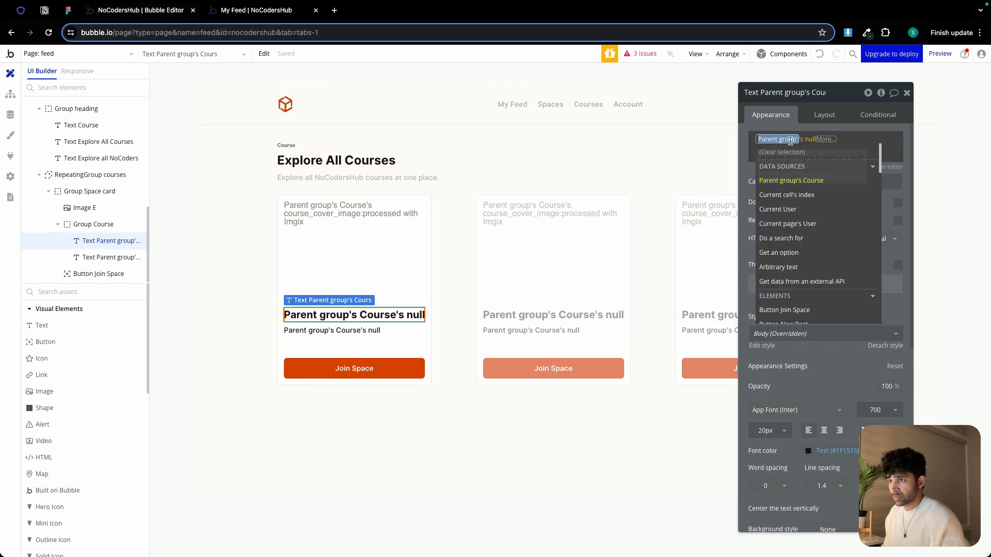
click(809, 180)
click(825, 237)
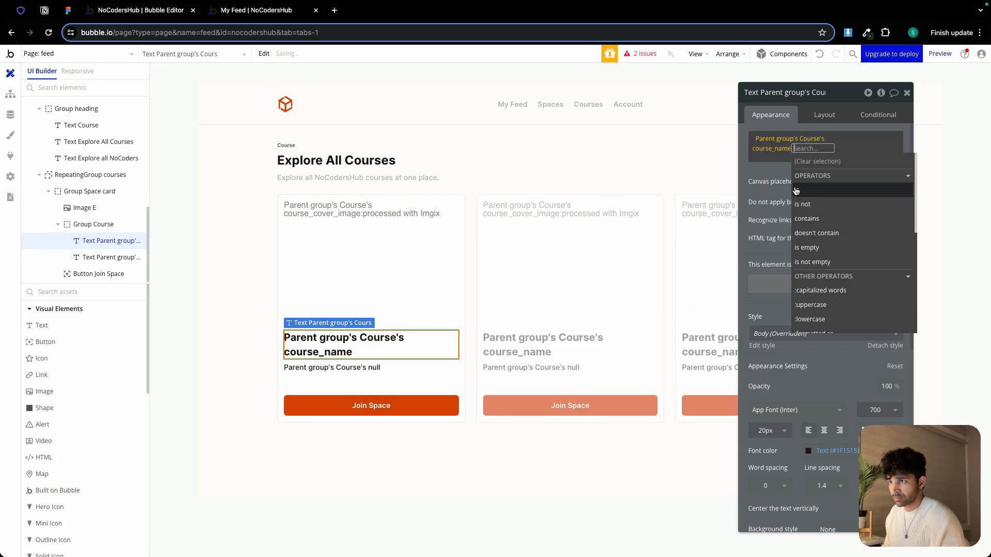
click(763, 172)
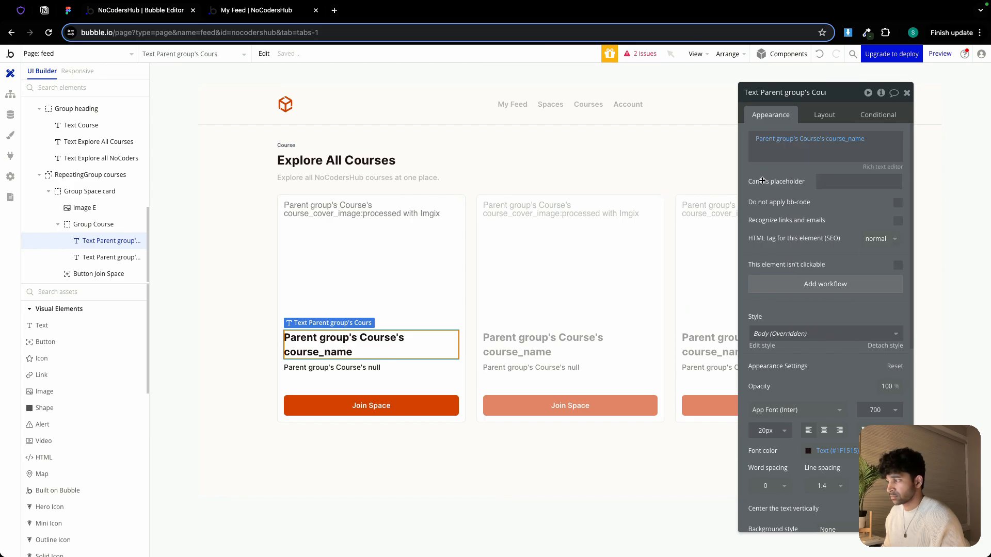
Bind the card description text to the parent group's Course course_description
click(332, 368)
click(778, 139)
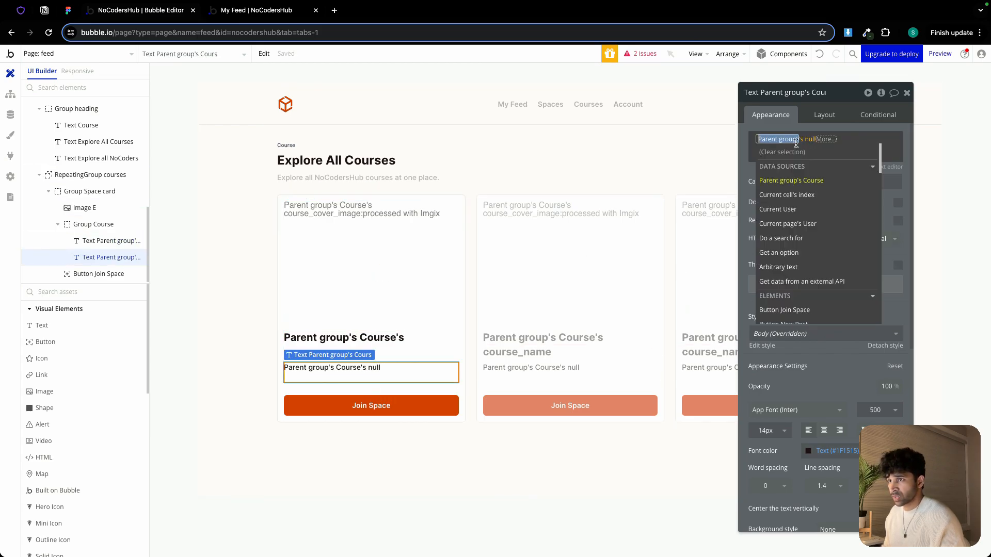
click(813, 182)
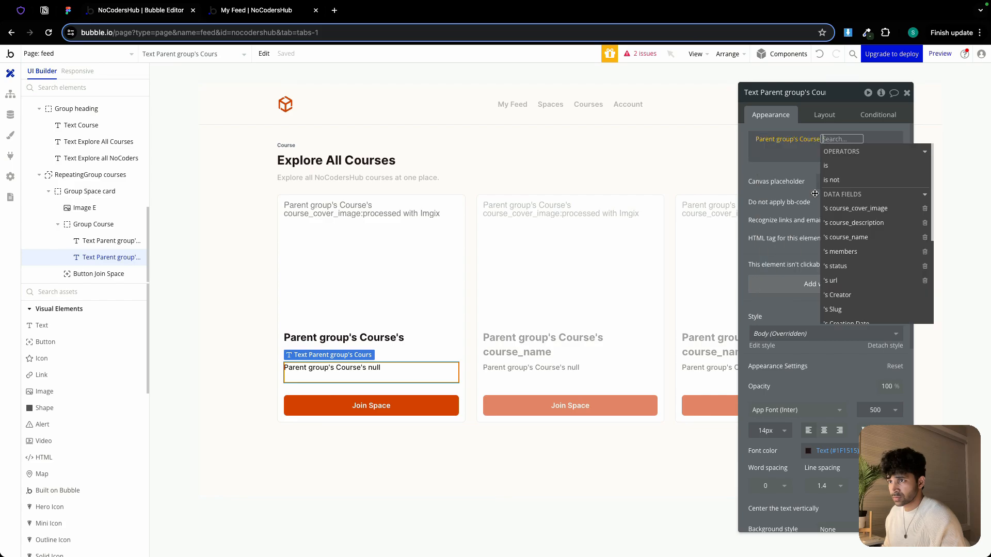
click(866, 222)
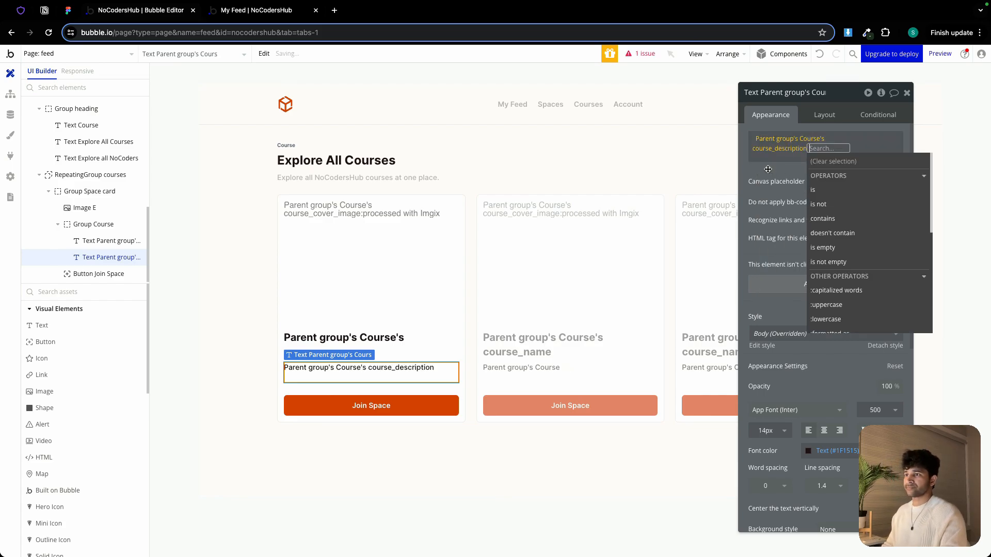
click(769, 170)
Relabel the course card's button as Start Learning
click(371, 405)
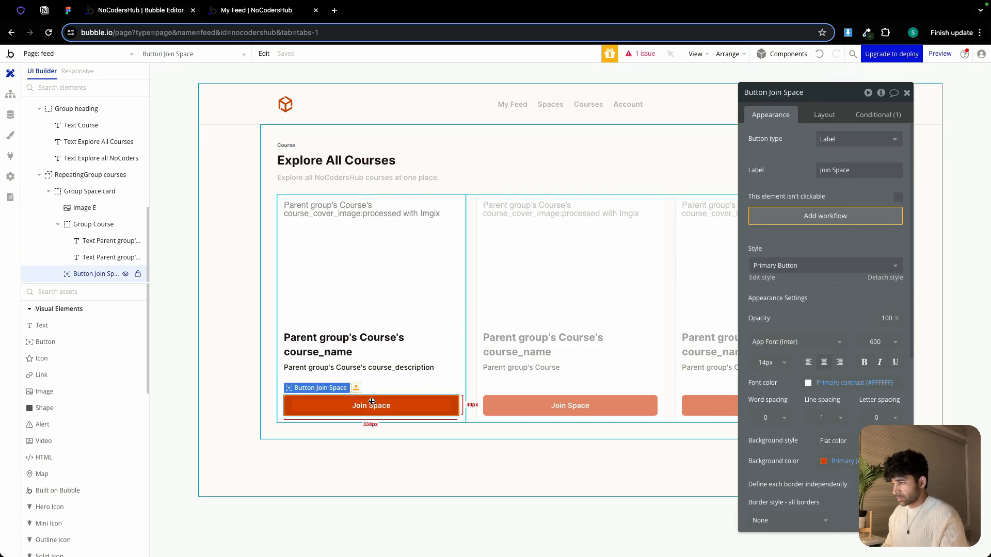
click(849, 171)
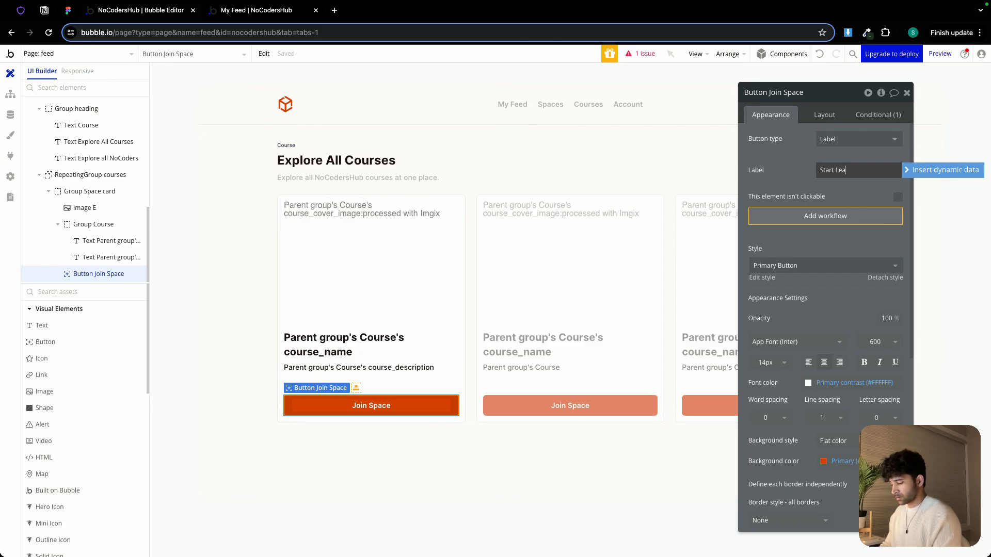
text(Start Learning)
click(796, 165)
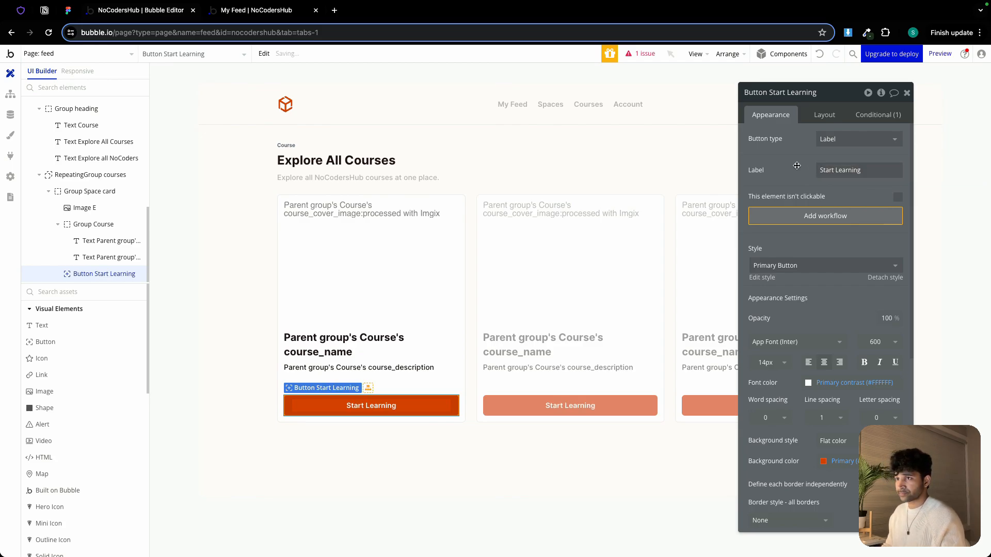
Remove the button's existing Joined conditional
click(871, 116)
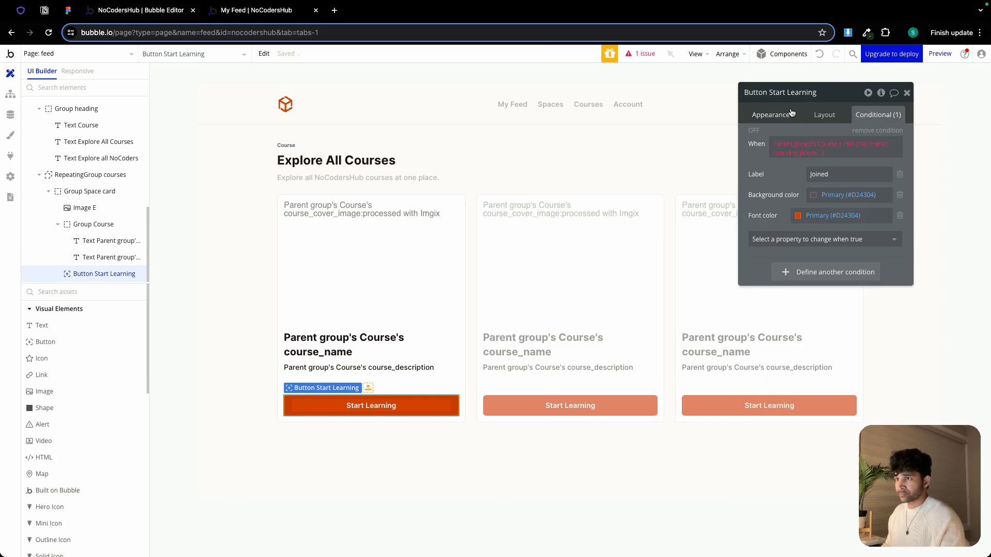
click(868, 130)
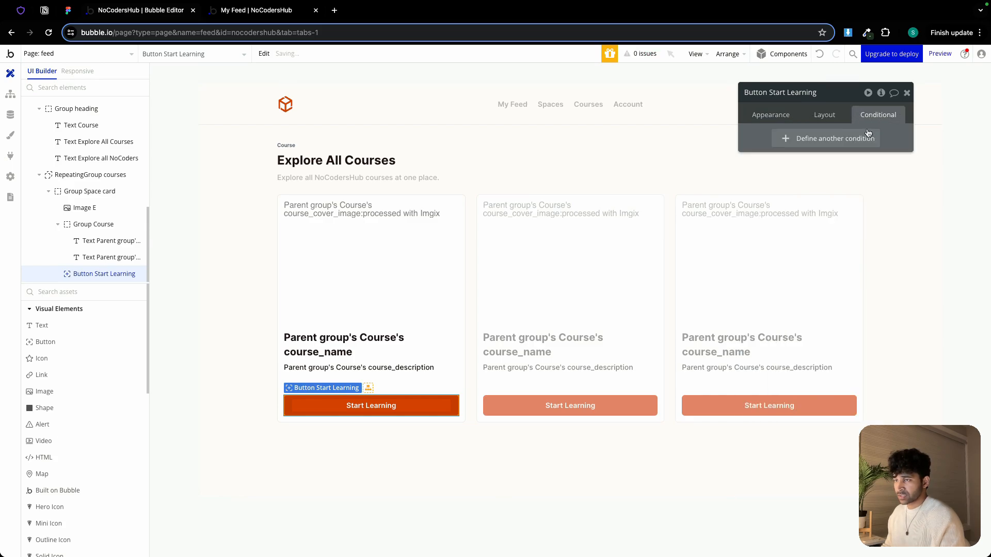
click(786, 115)
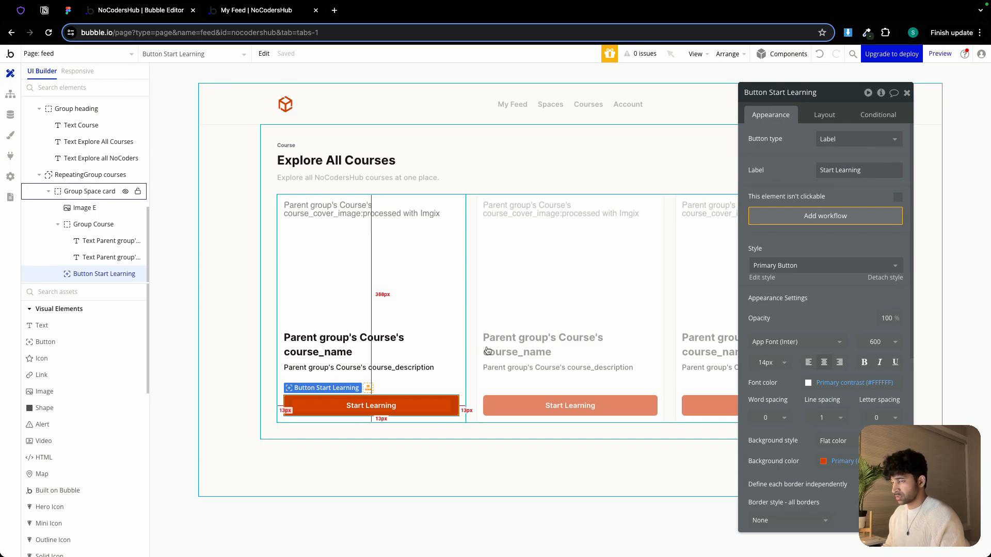
Create a workflow for the Start Learning button with a Make changes to thing action on the Current User
click(829, 220)
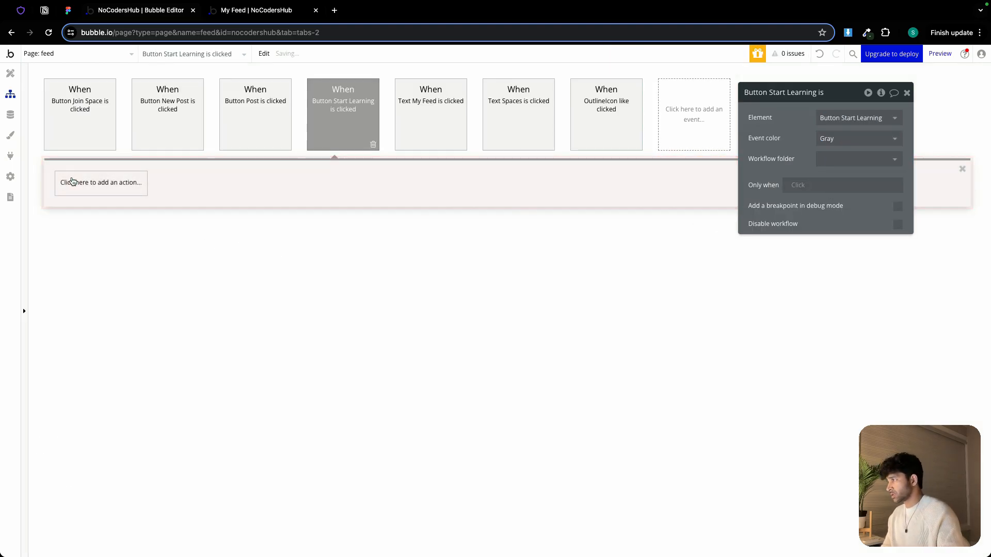
click(73, 182)
mouse_move(100, 256)
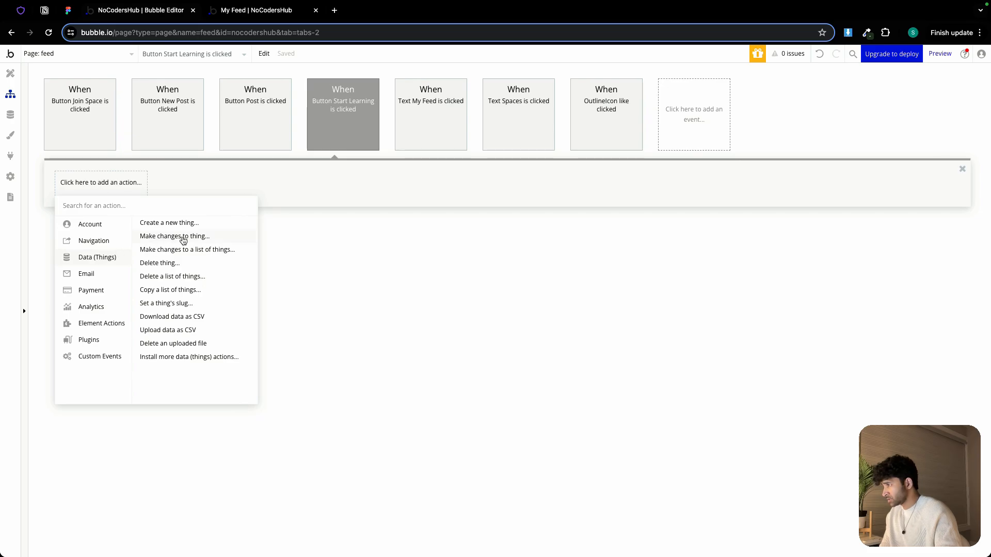
click(183, 237)
click(832, 118)
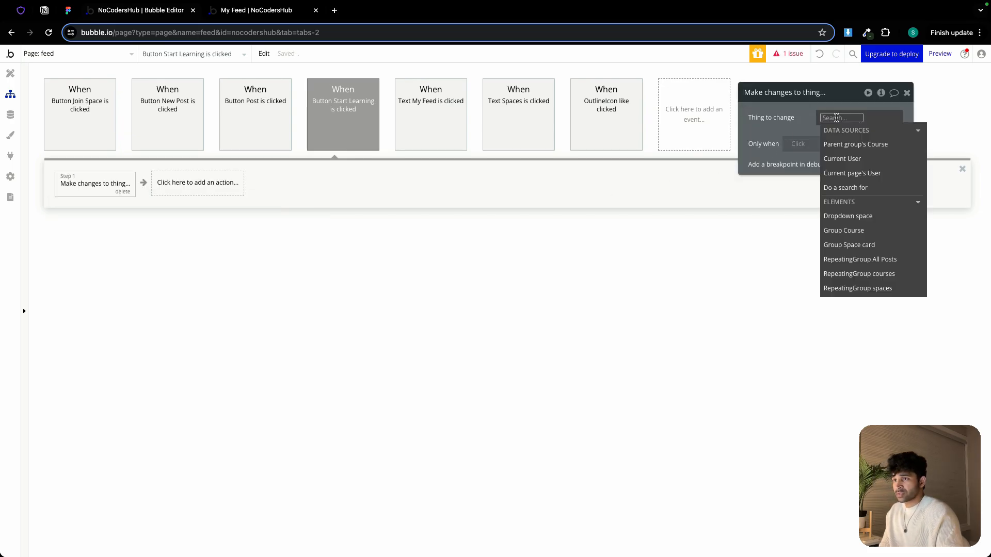
click(854, 157)
click(811, 135)
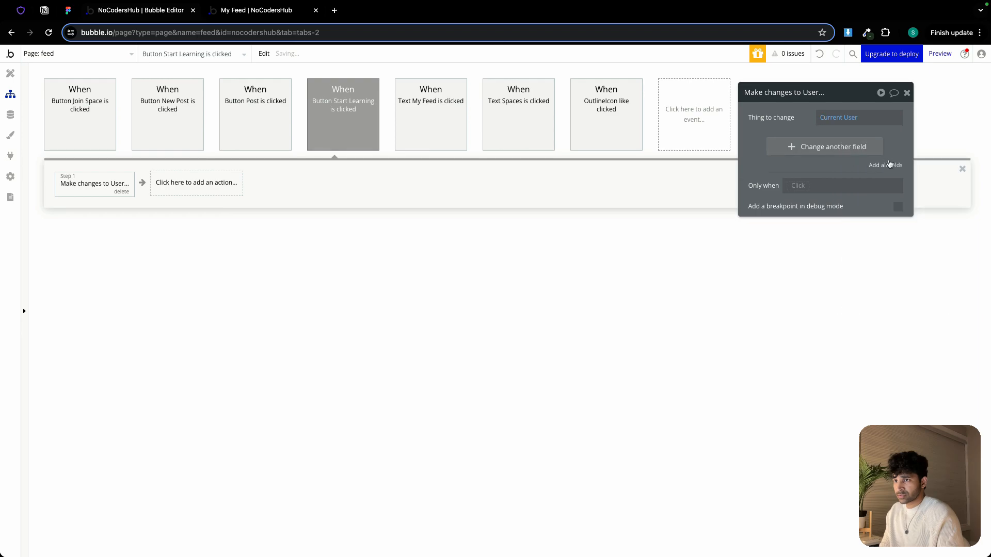
Set the Current User's enrolled_courses field to add Parent group's Course, removing all other fields
click(889, 165)
click(907, 144)
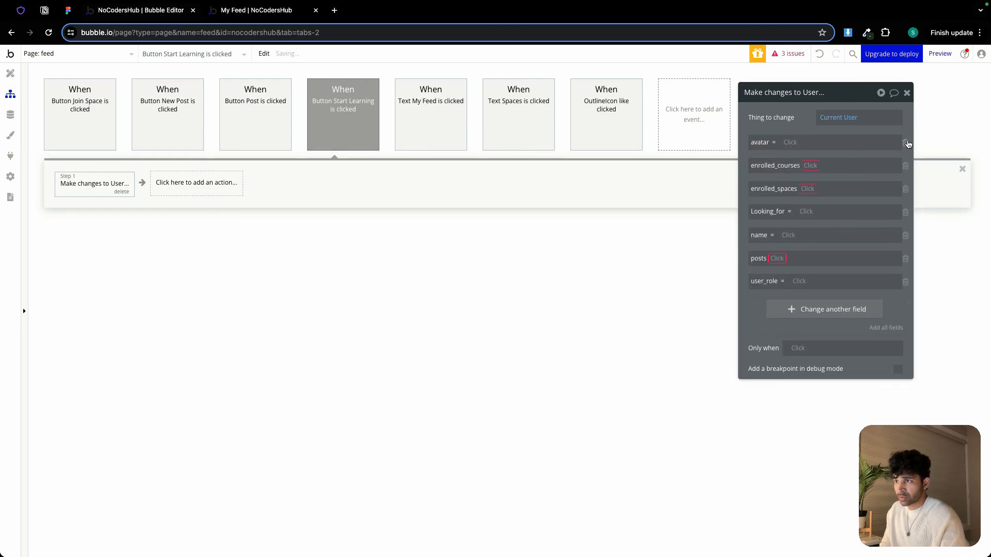
click(907, 144)
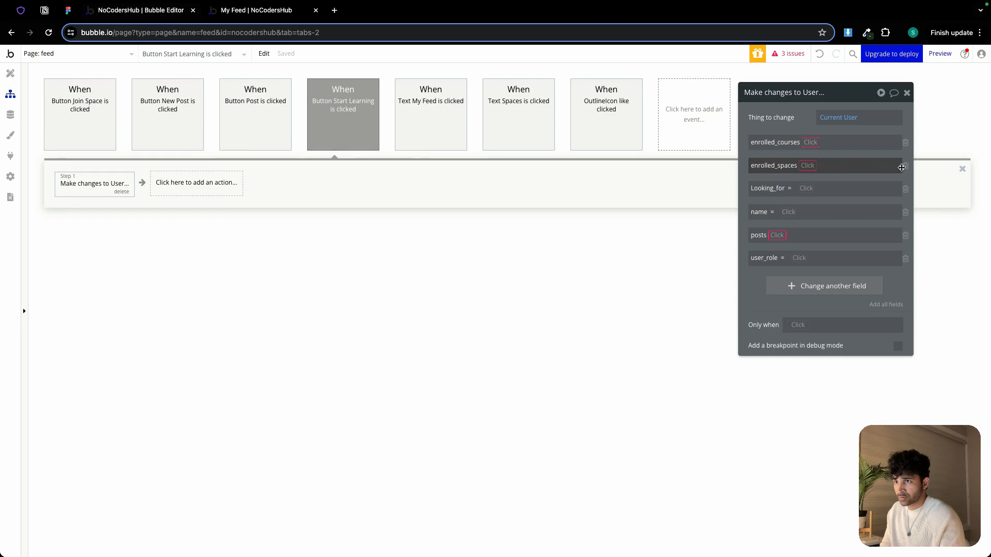
click(906, 166)
click(906, 166)
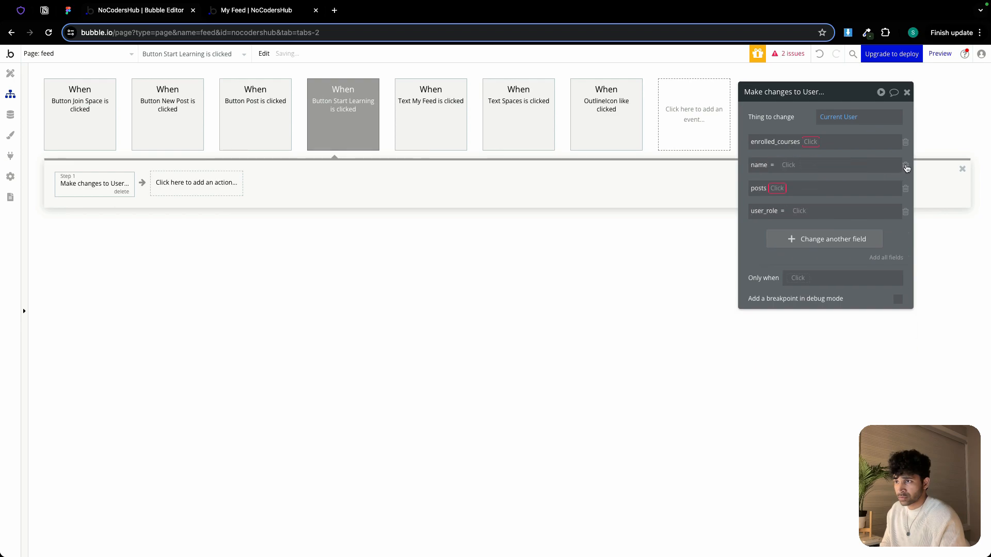
click(906, 166)
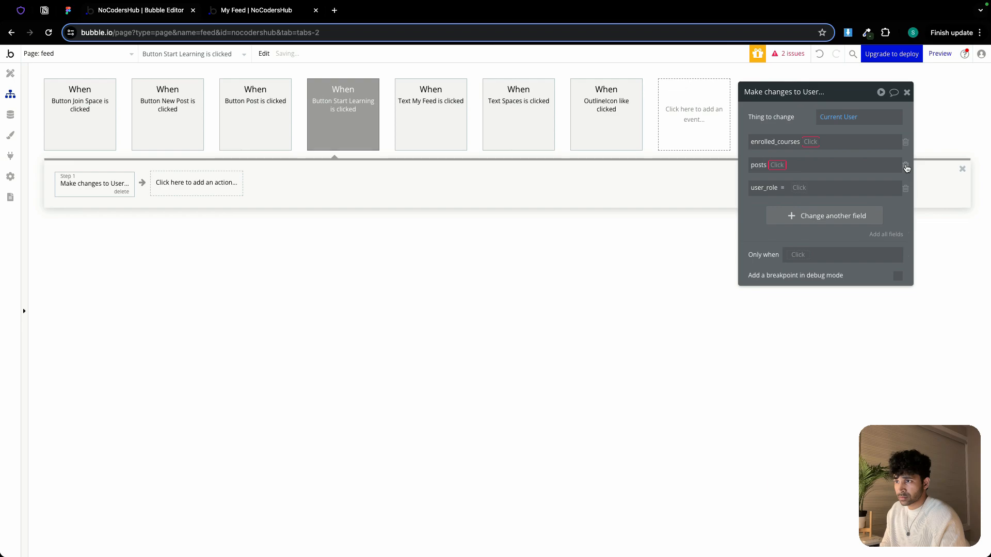
click(906, 166)
click(906, 166)
click(810, 143)
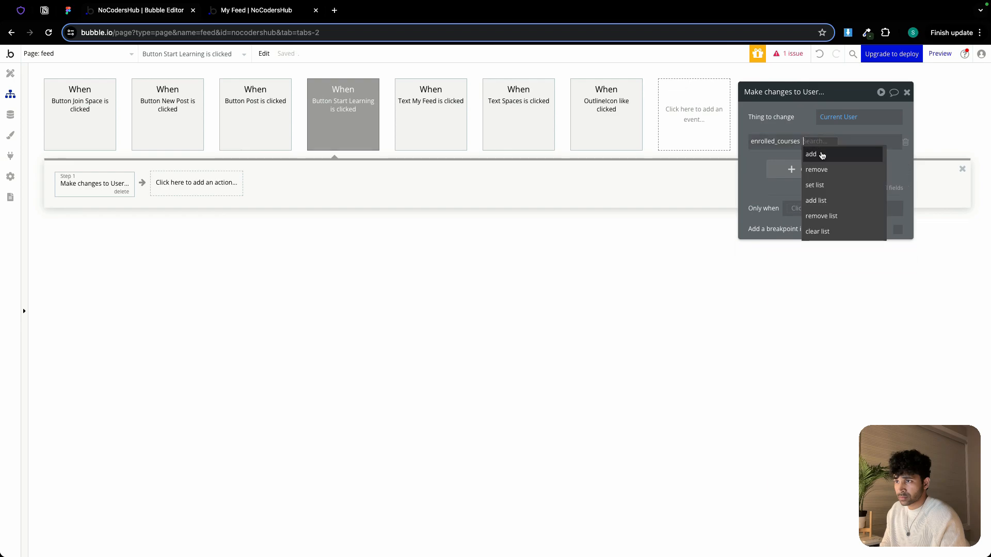
click(824, 155)
click(822, 141)
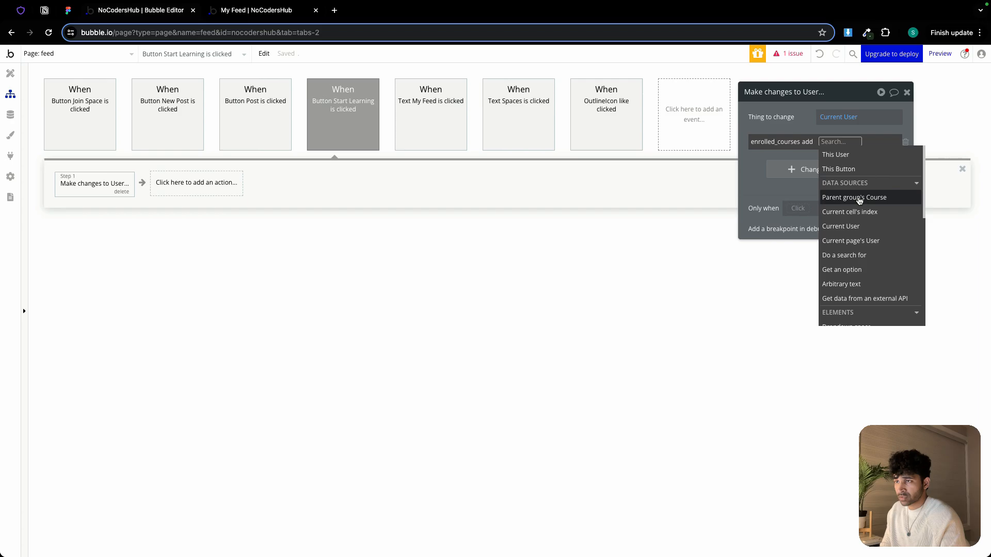
click(852, 196)
click(793, 121)
Add a second Make changes to thing action targeting the Parent group's Course
click(193, 185)
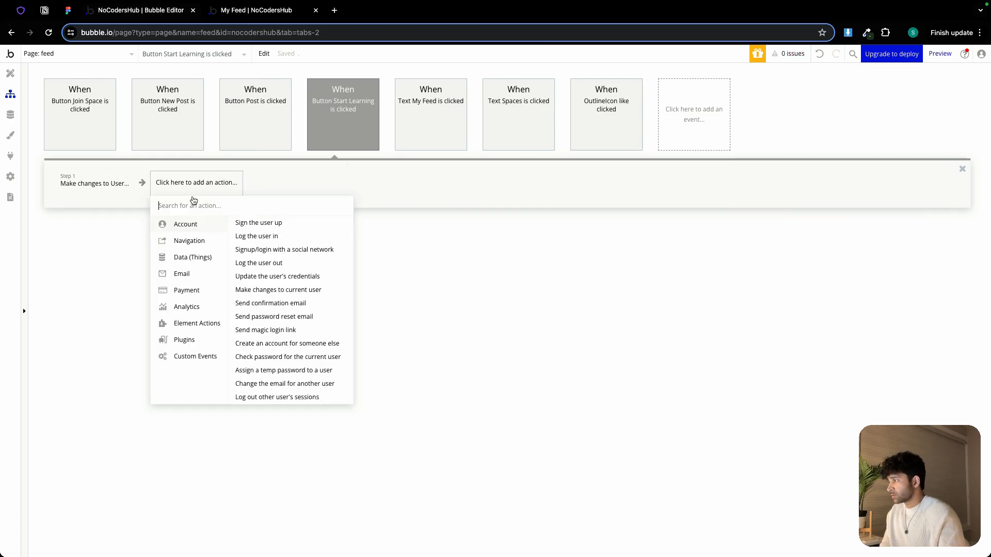
mouse_move(181, 256)
click(271, 238)
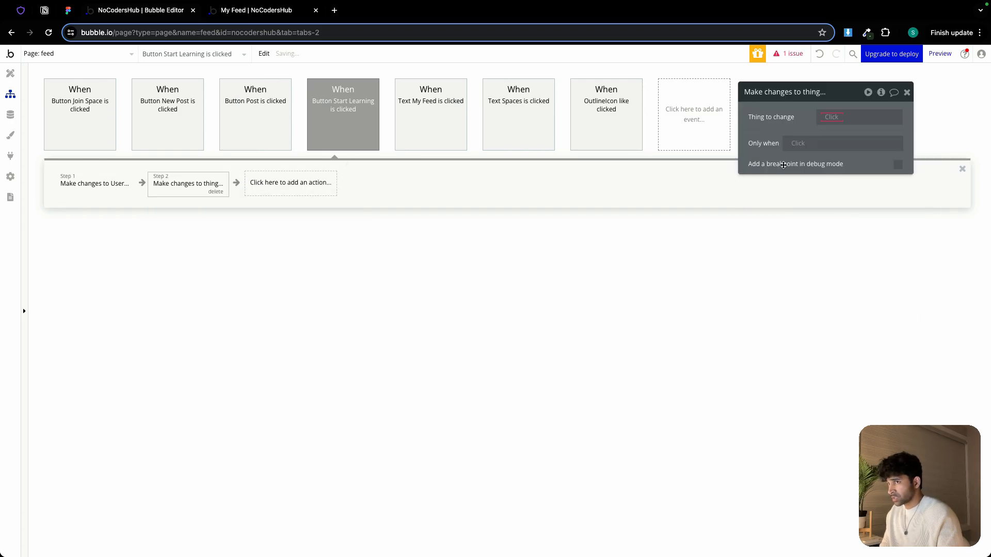
click(859, 117)
click(861, 173)
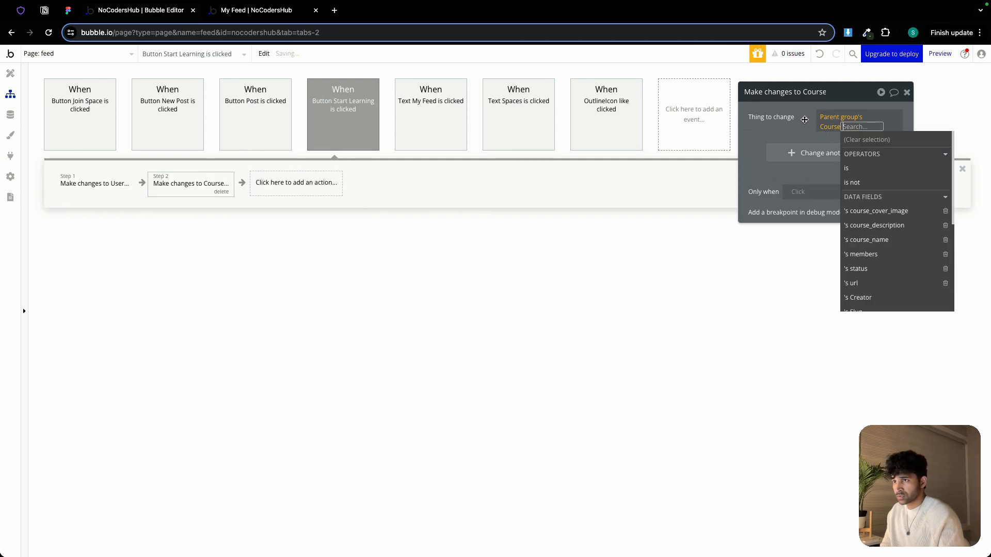
click(804, 120)
Set the Course's members field to add the Current User
click(839, 148)
click(761, 142)
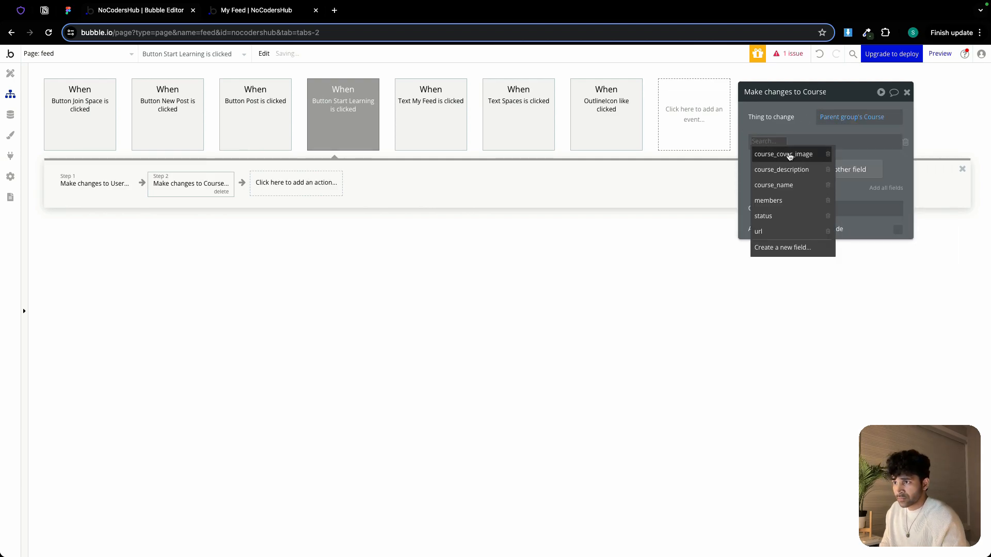
click(774, 200)
click(790, 142)
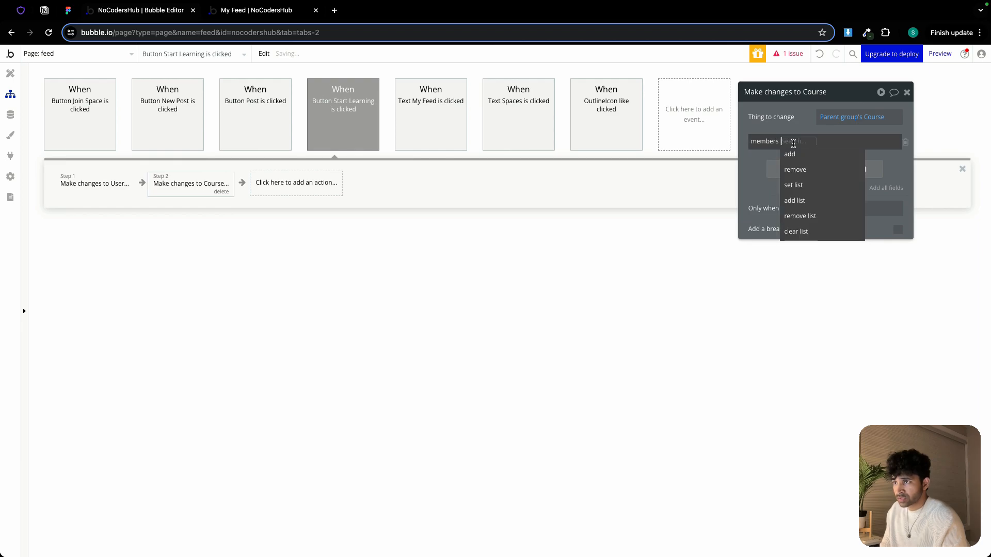
click(795, 156)
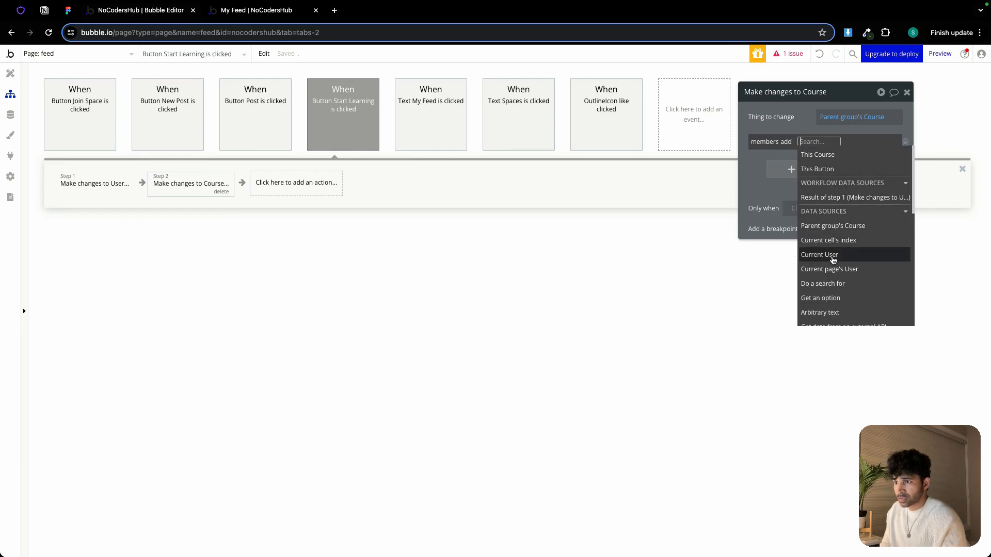
click(834, 258)
click(645, 136)
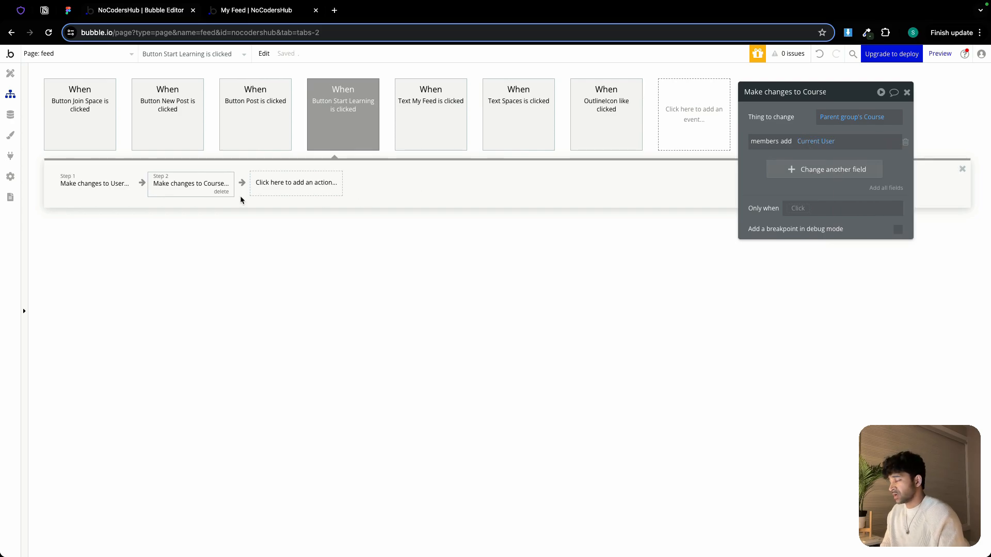
click(268, 188)
mouse_move(281, 240)
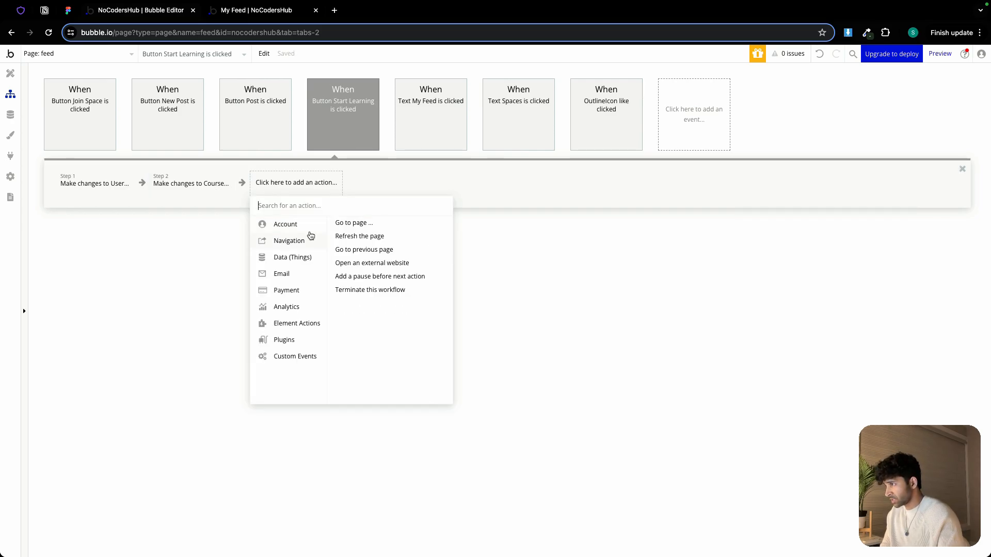
click(346, 224)
click(845, 117)
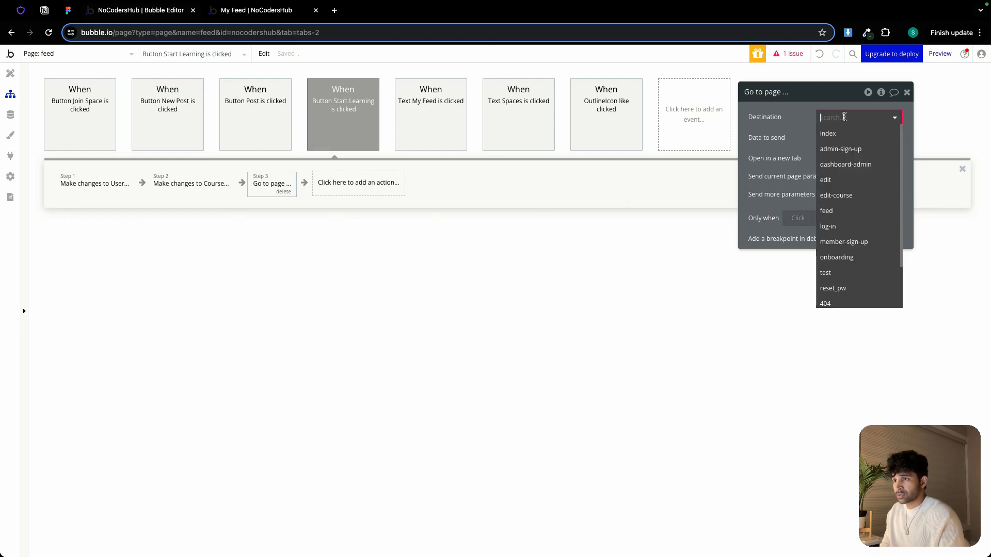
scroll(851, 179, down, 2)
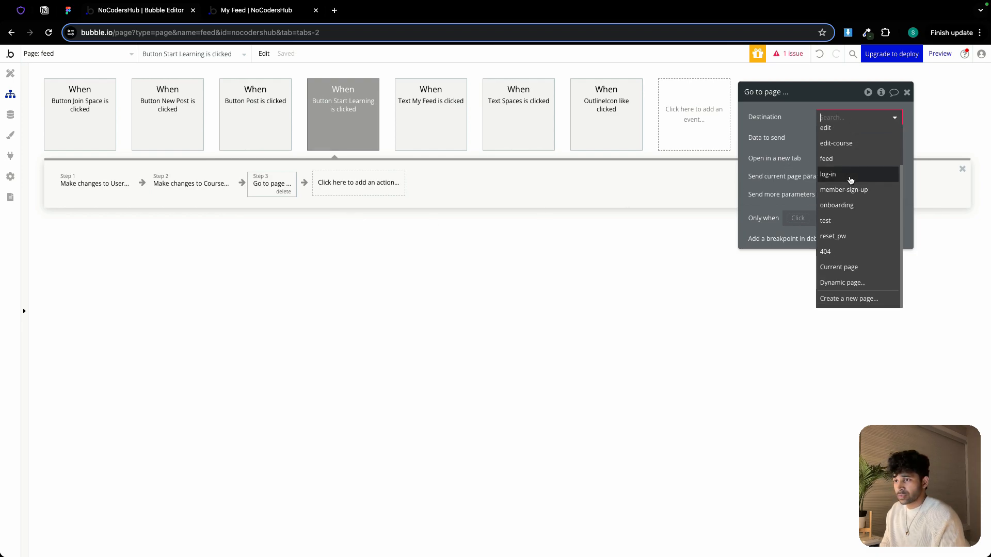
scroll(835, 157, up, 2)
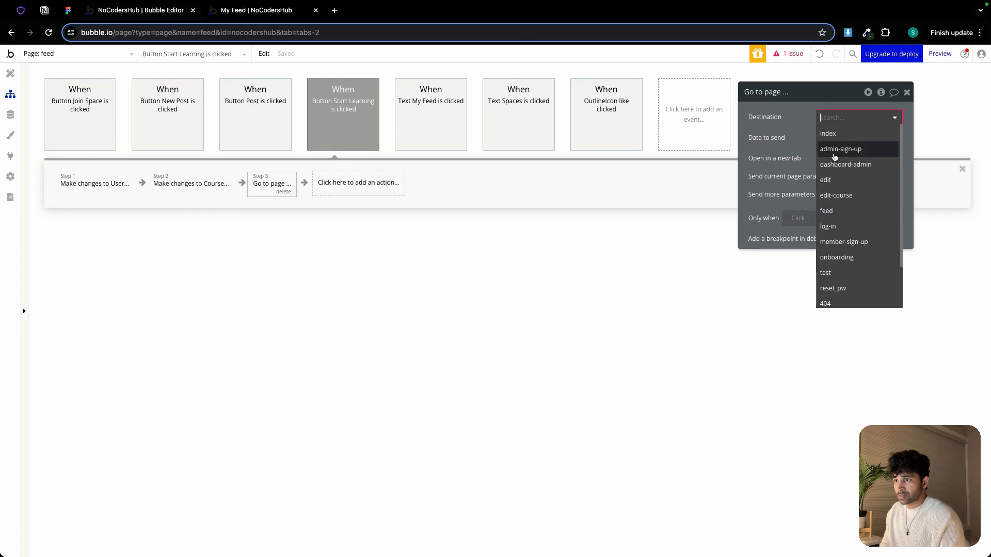
click(283, 191)
Add an Open an external website action with the destination Parent group's Course's url
click(272, 183)
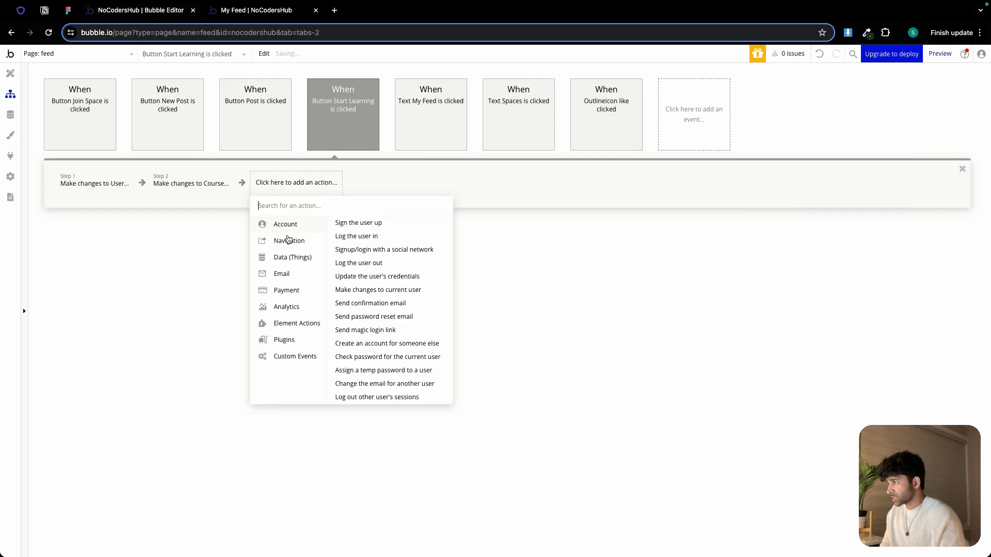
mouse_move(288, 241)
click(372, 262)
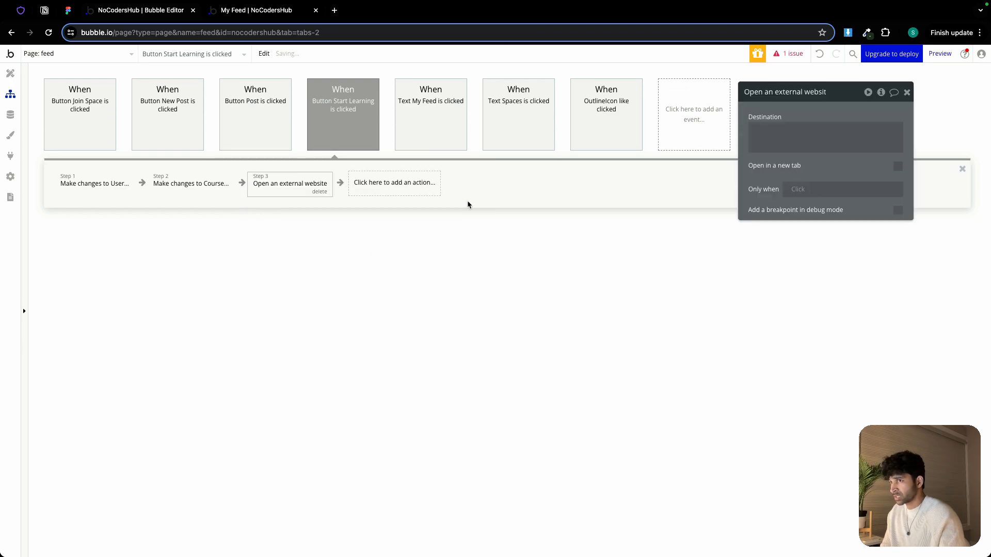
click(931, 135)
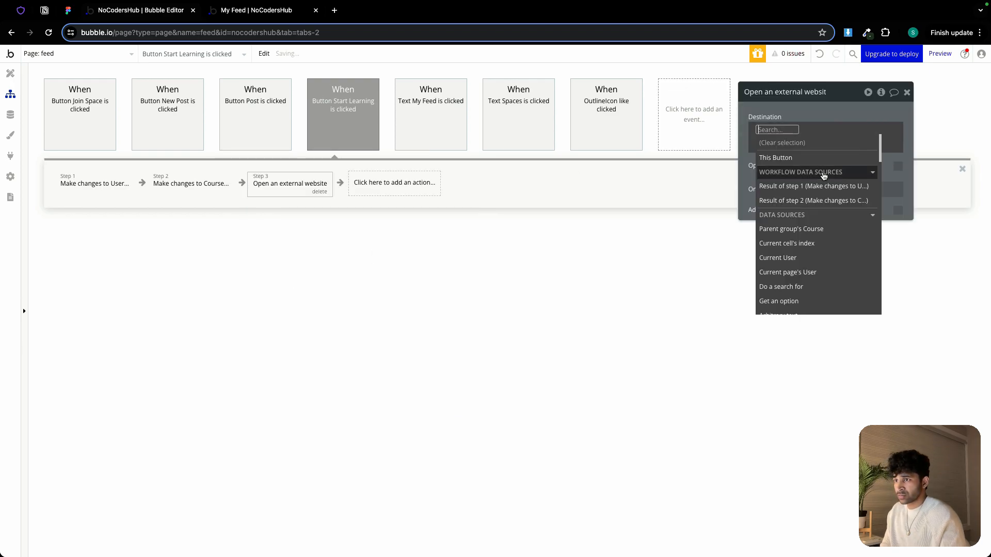
click(806, 229)
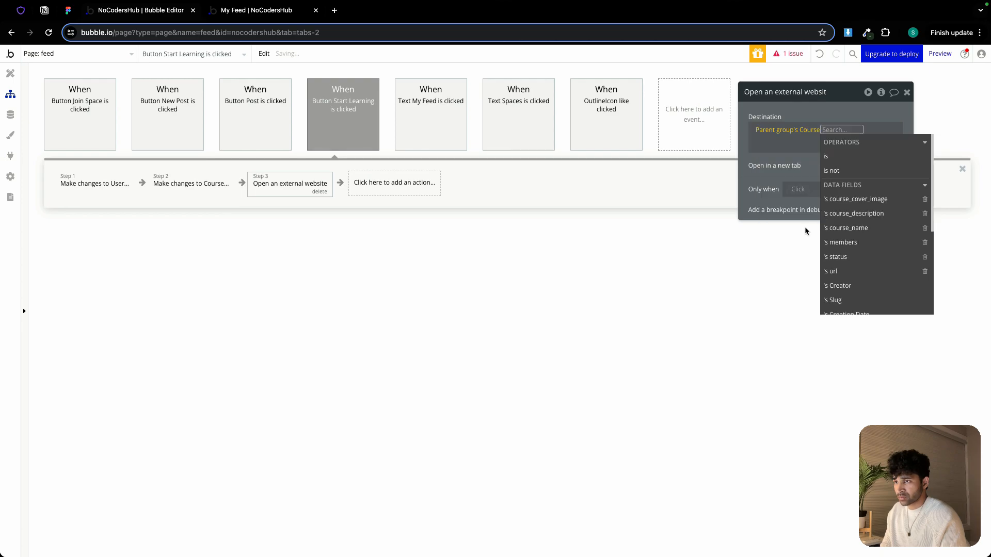
click(841, 271)
click(777, 160)
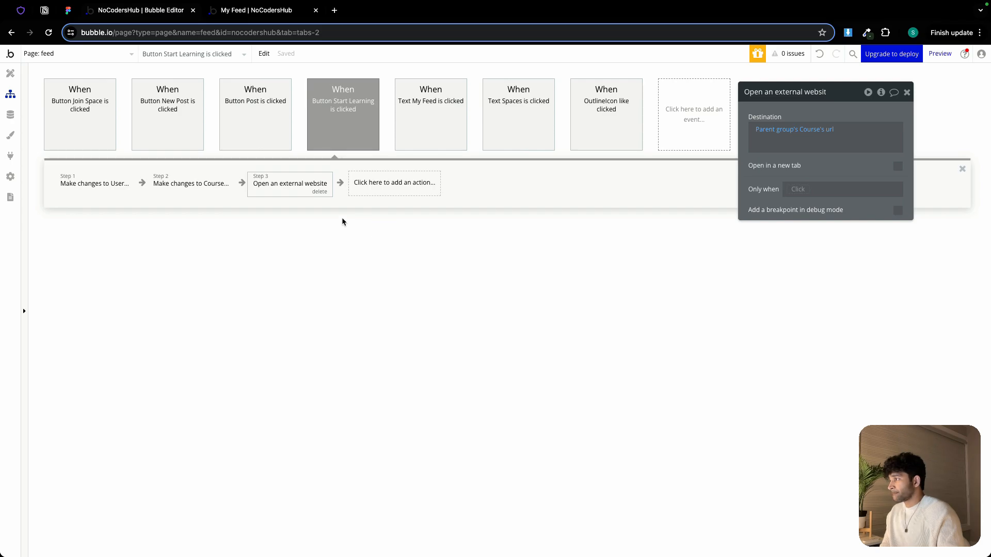
Add a condition on the Start Learning button: when Parent group's Course's members contains Current User
click(11, 75)
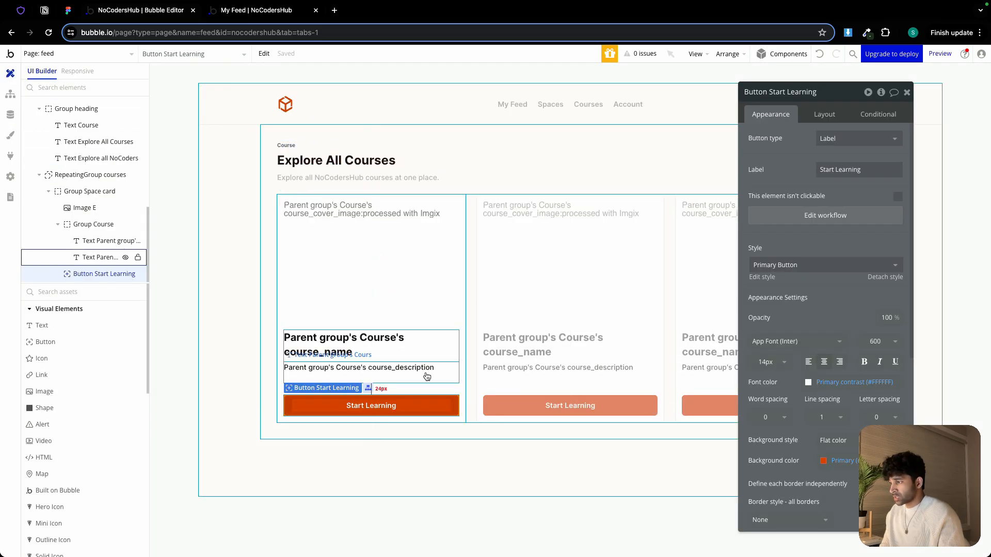
click(878, 114)
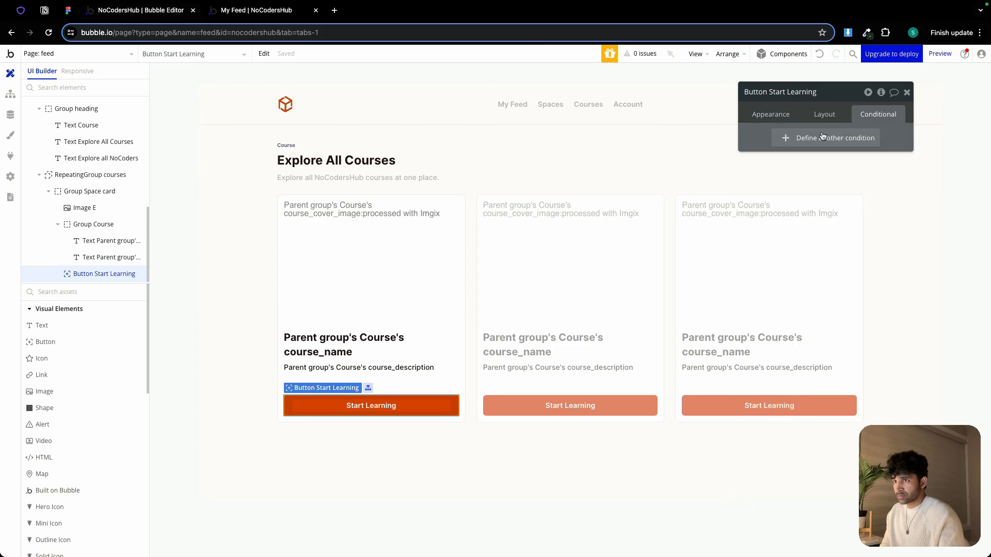
click(774, 138)
click(788, 144)
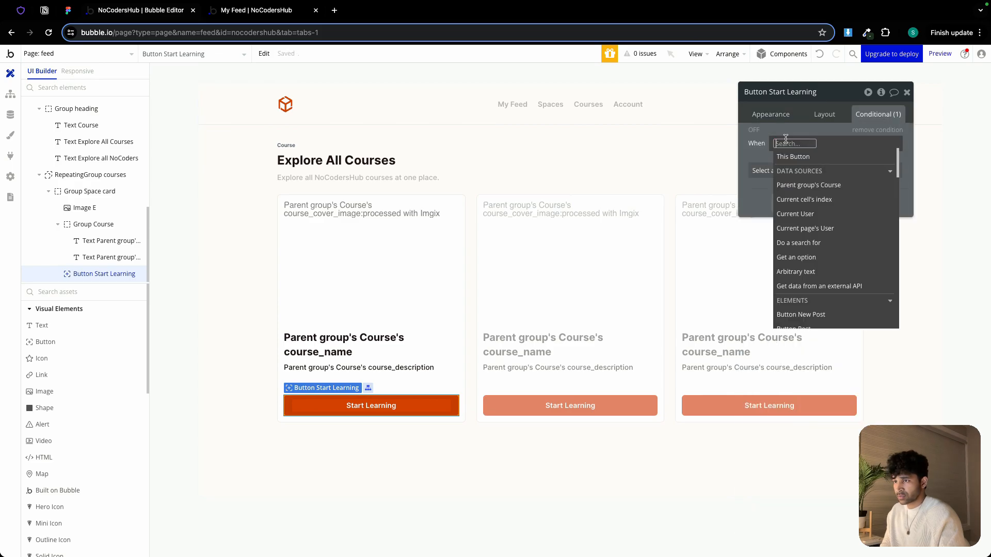
click(824, 186)
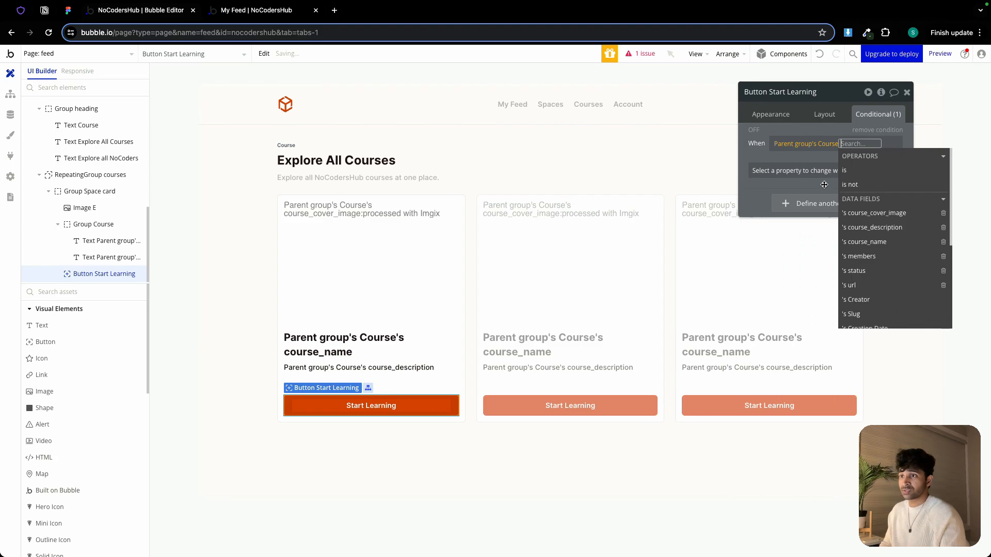
click(860, 256)
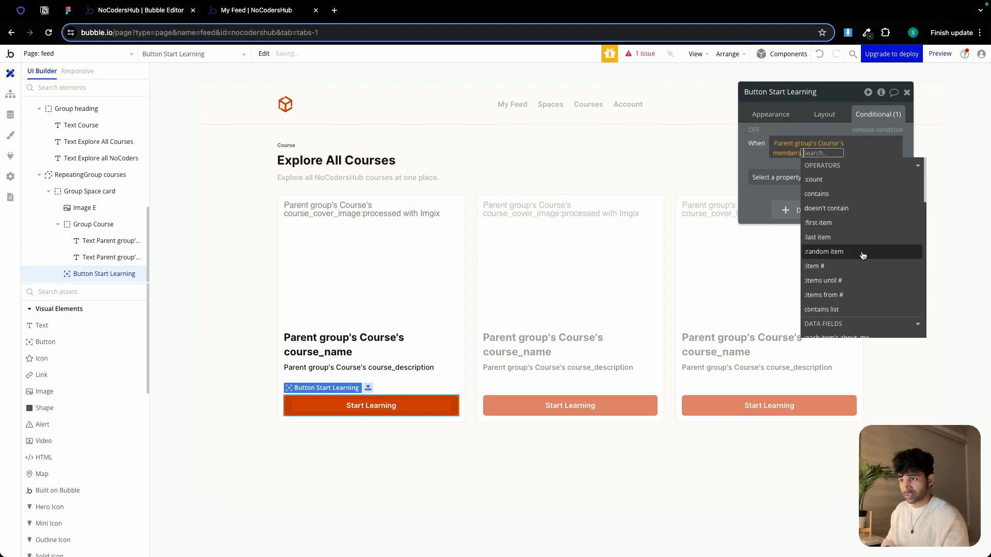
click(825, 196)
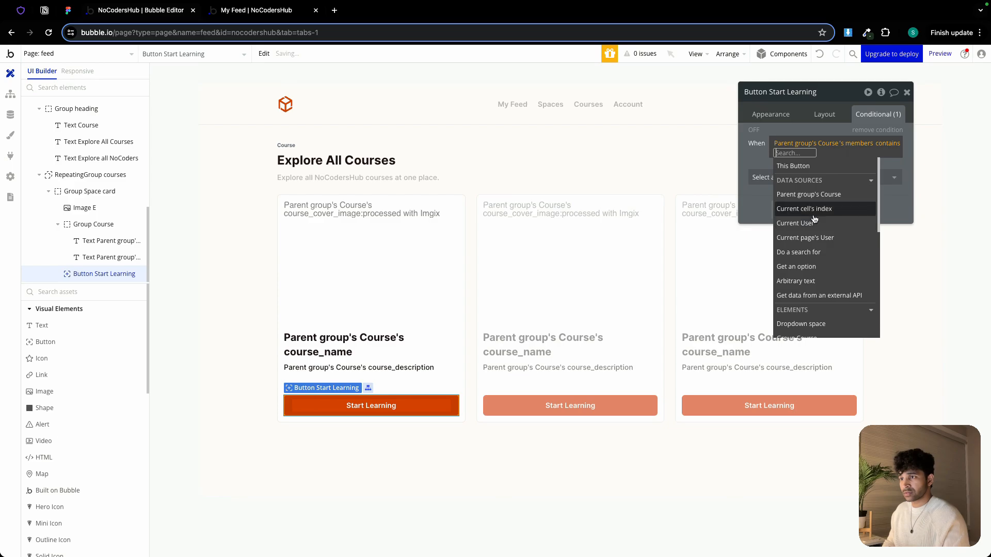
click(815, 230)
Make the condition change the button's label to Resume
click(790, 175)
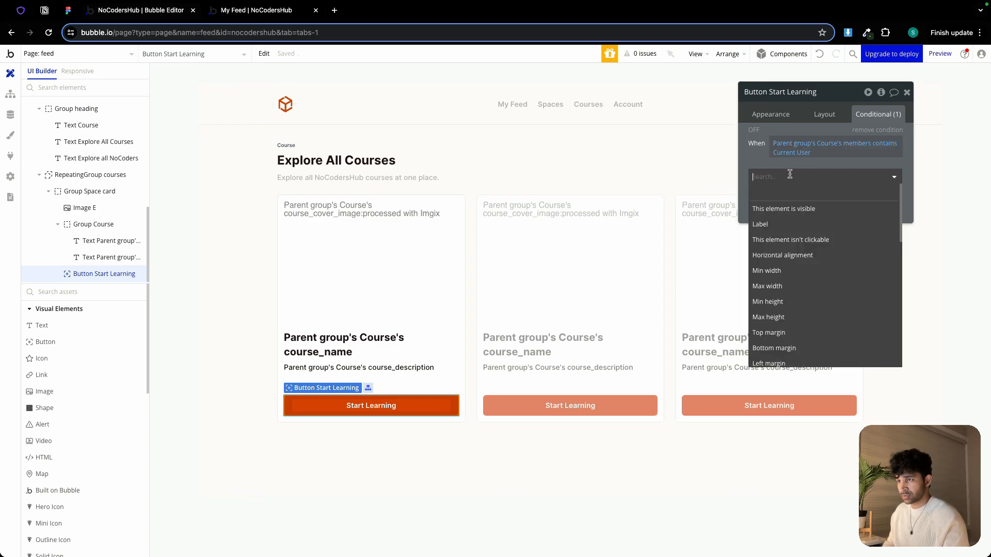
click(785, 224)
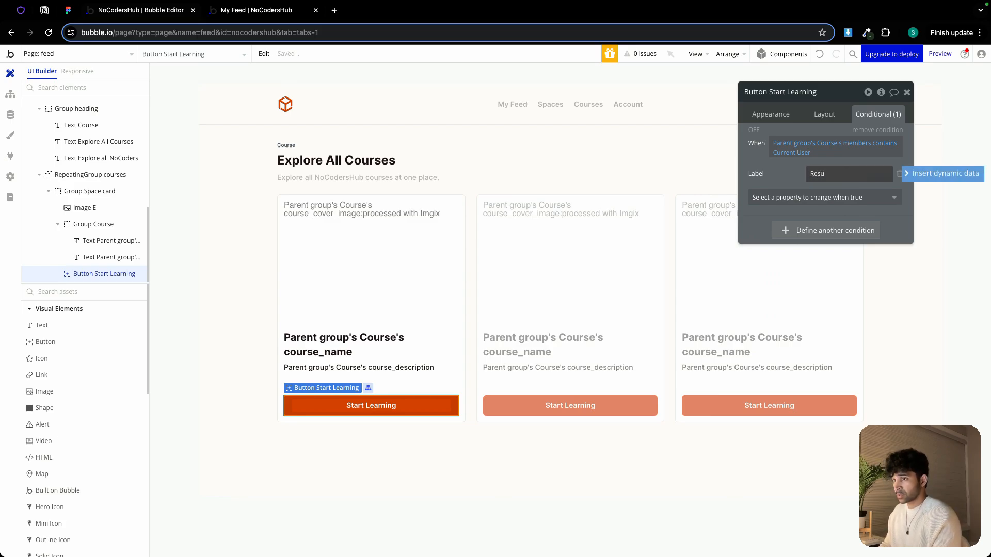
text(Resume)
Set the conditional background color to Primary at 10% opacity and the font color to Primary
key(Tab)
text(col)
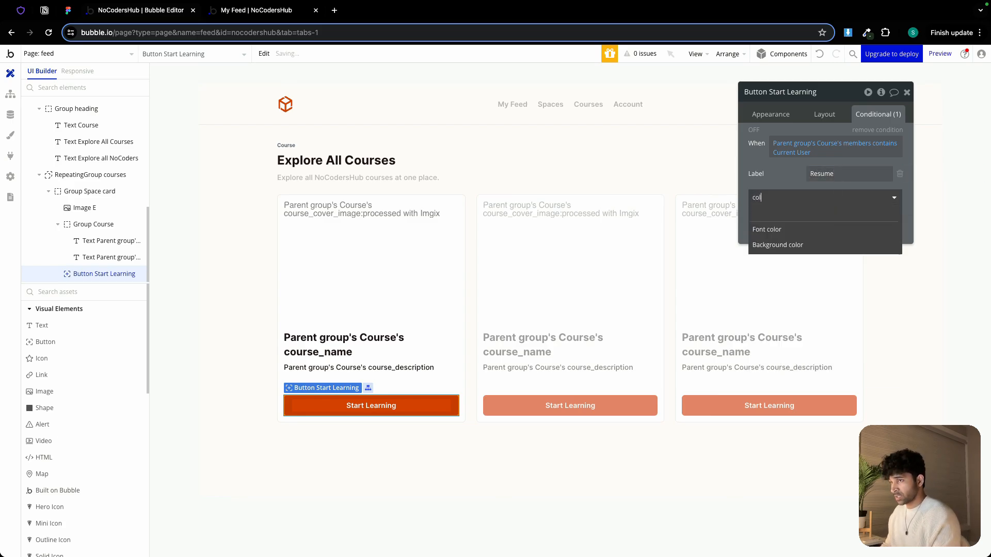
click(827, 230)
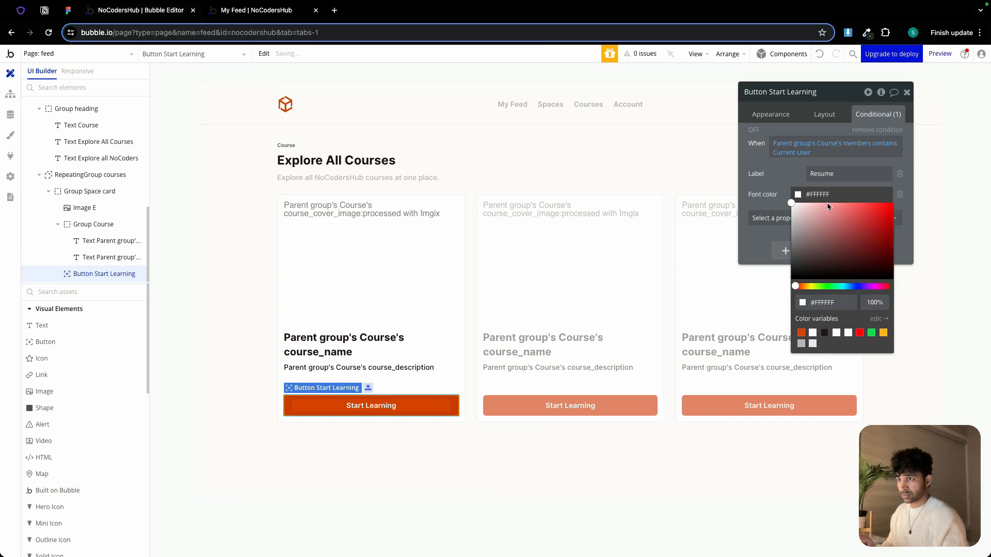
click(758, 222)
scroll(758, 222, down, 1)
text(colo)
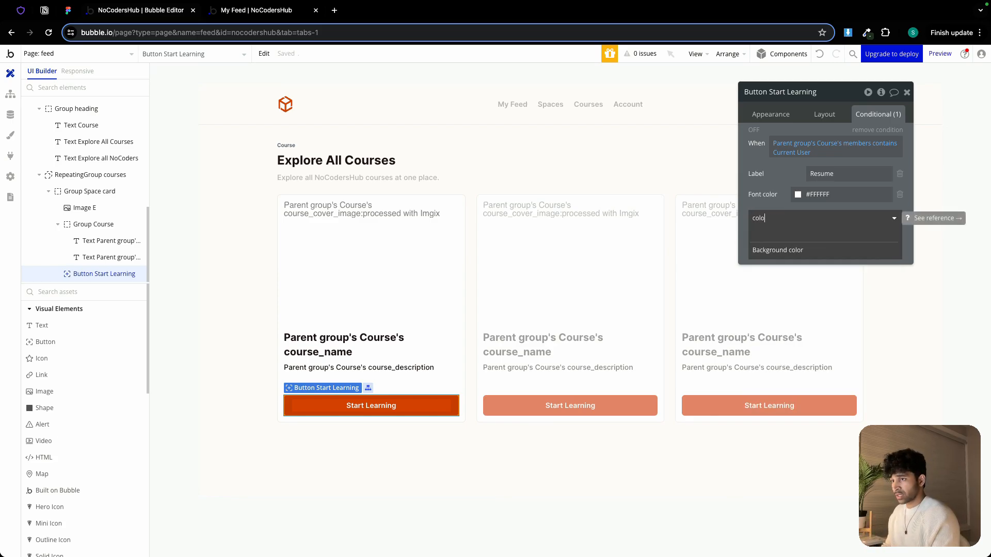
click(778, 250)
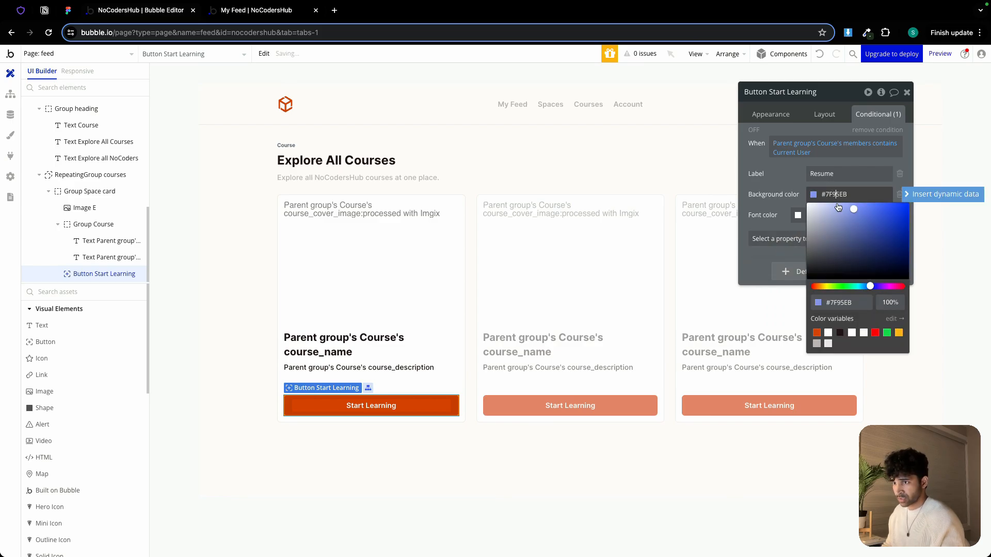
click(816, 334)
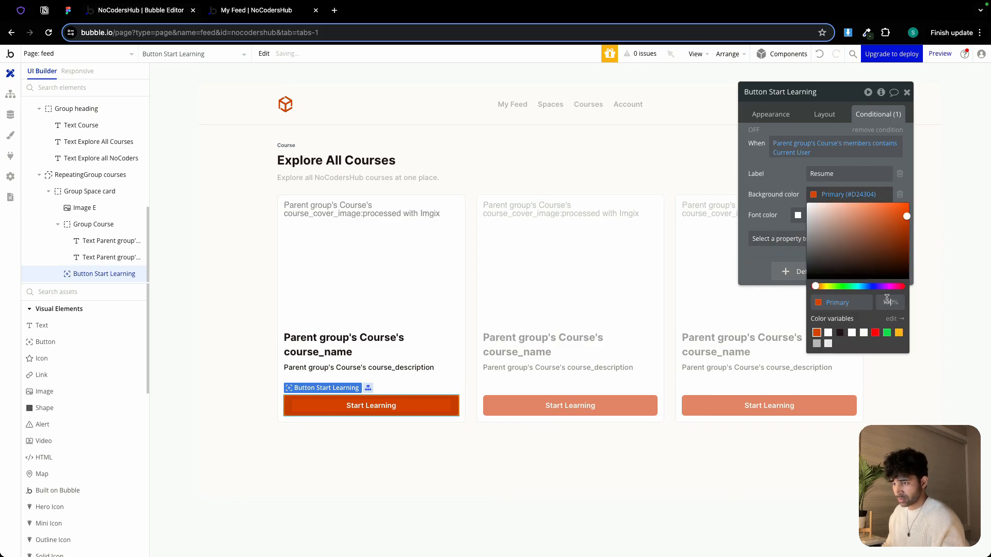
text(10)
key(Return)
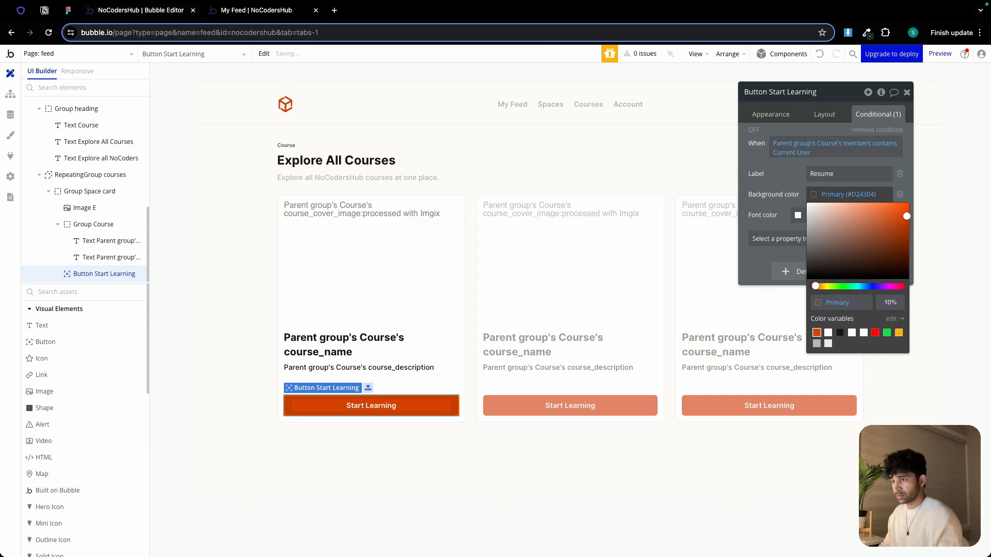
click(797, 258)
click(834, 213)
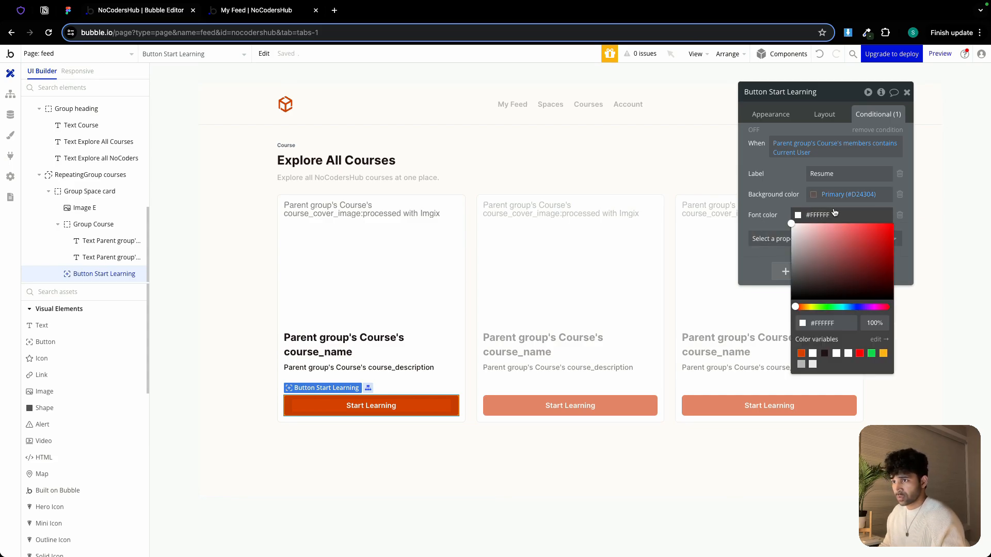
click(802, 354)
click(769, 212)
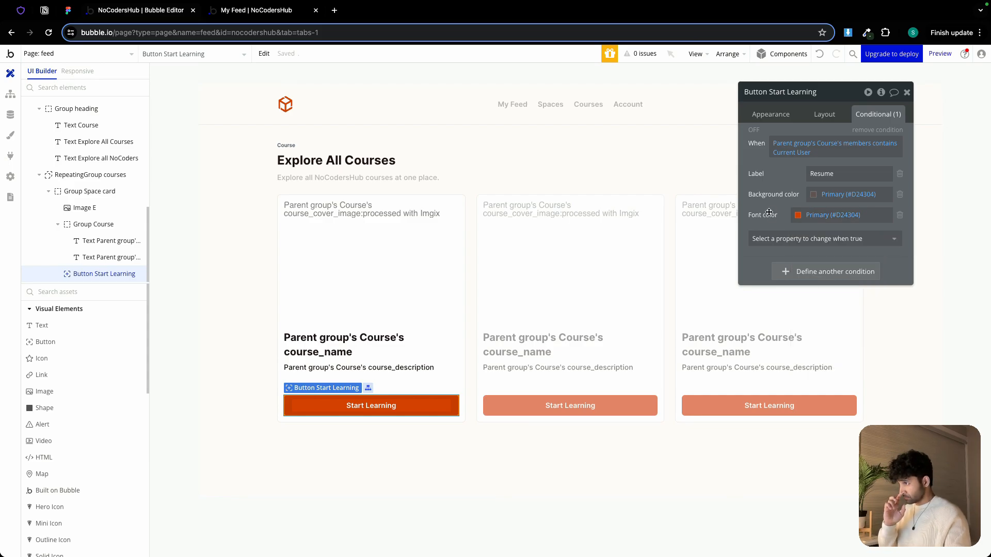
Add a click workflow to the Courses nav text and paste the copied Go to page feed action into it
click(508, 222)
click(585, 104)
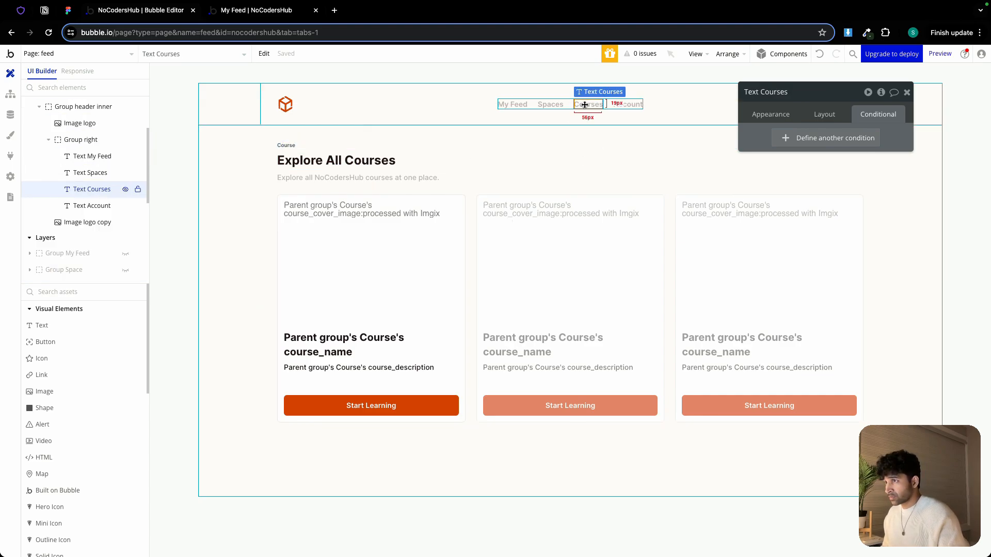
click(759, 114)
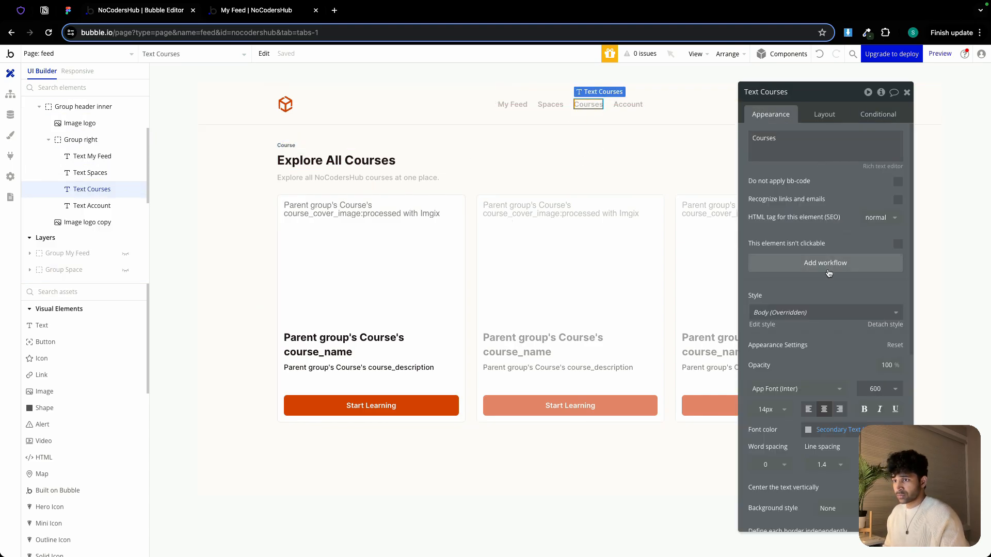
click(826, 262)
right_click(109, 184)
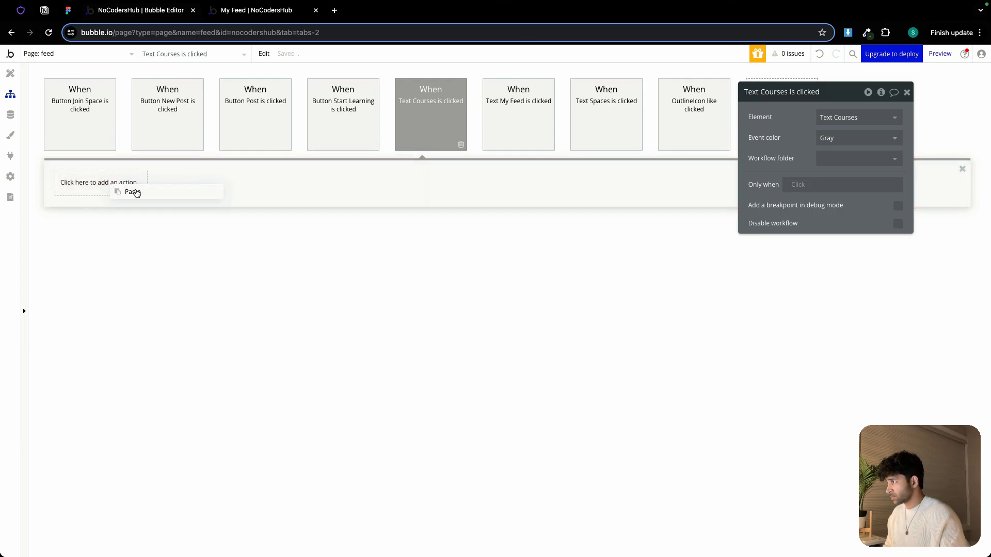
click(135, 192)
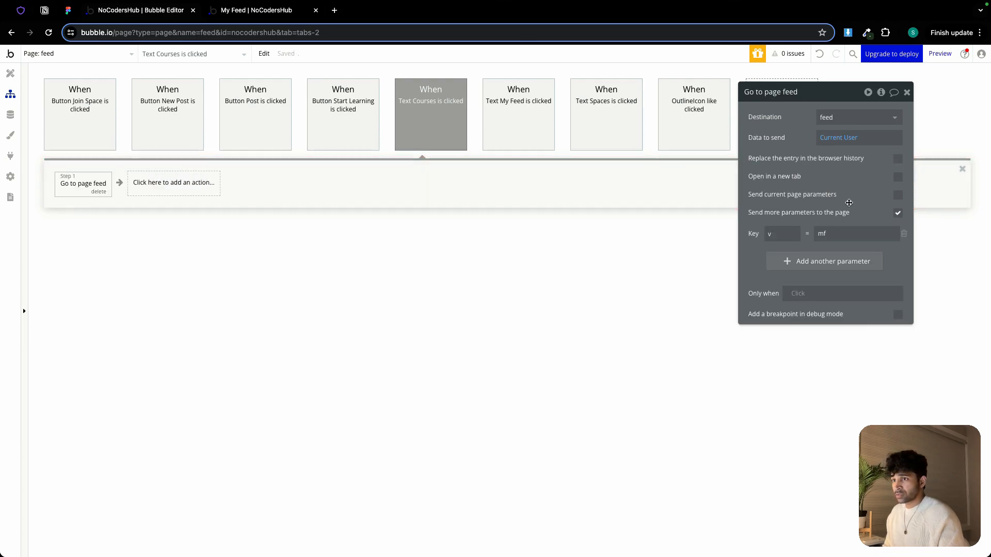
Set the v page parameter's value to c
double_click(841, 234)
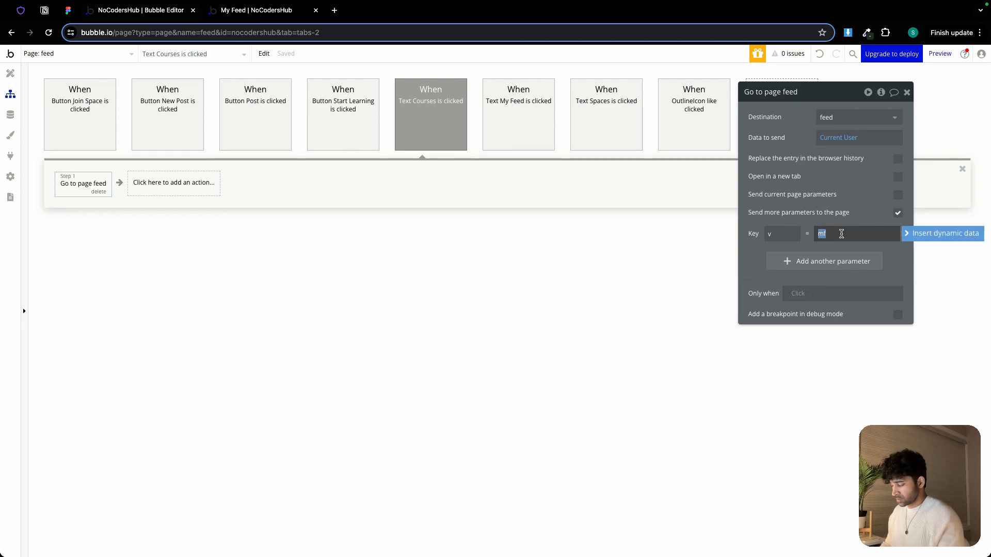
text(c)
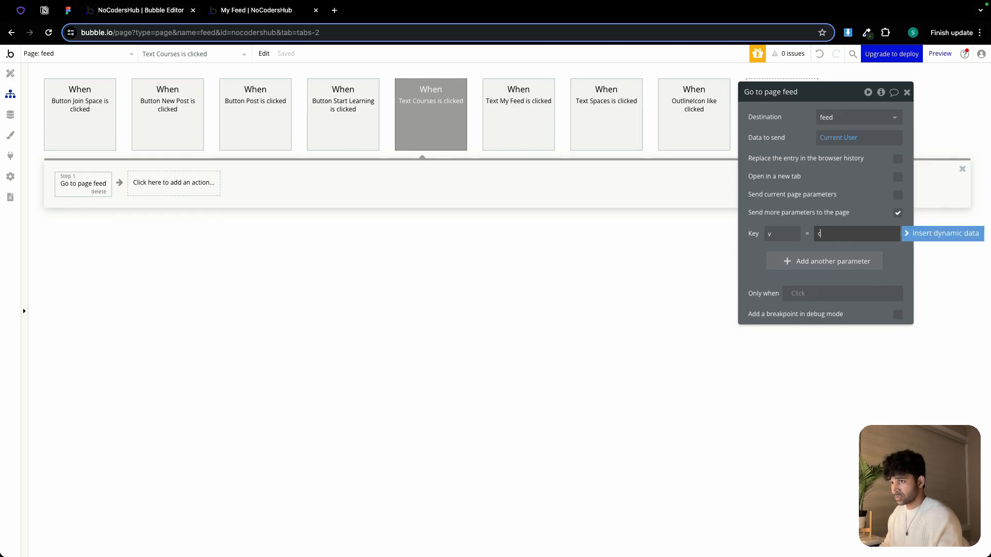
click(742, 260)
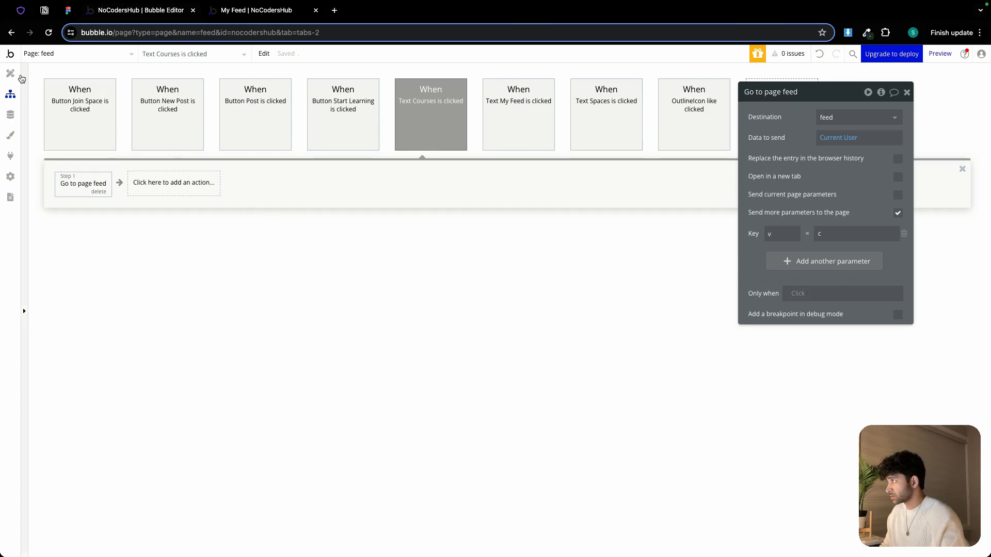
Change the Course group's visibility condition to Get v from page URL is c
click(10, 74)
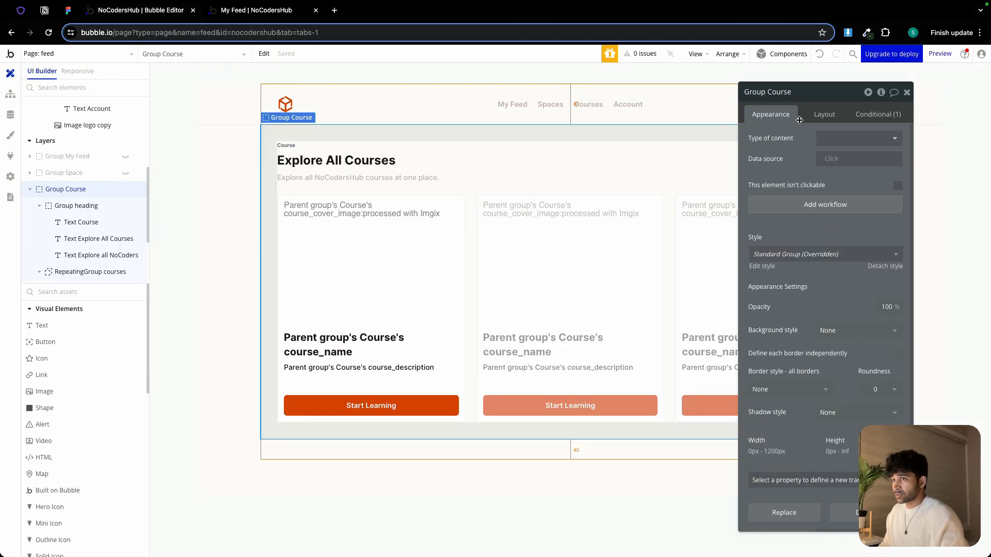
click(878, 114)
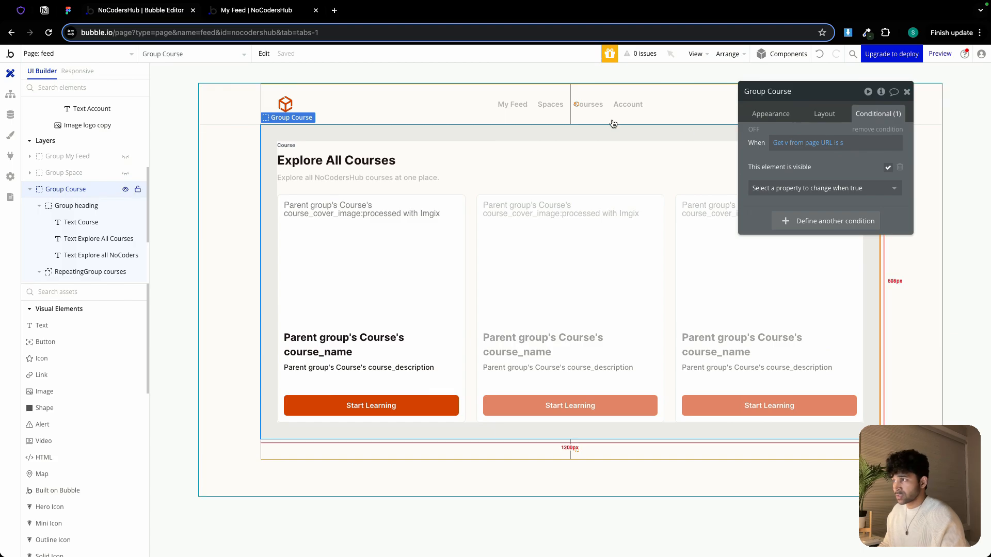
click(843, 147)
key(BackSpace)
text(c)
click(792, 163)
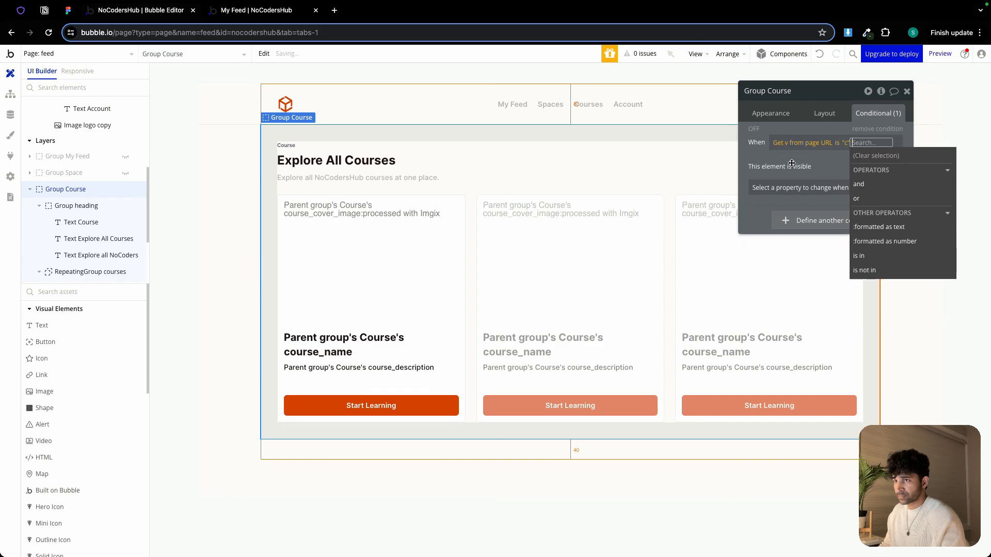
Copy that condition expression and paste it into a new condition on the Courses nav text
right_click(791, 145)
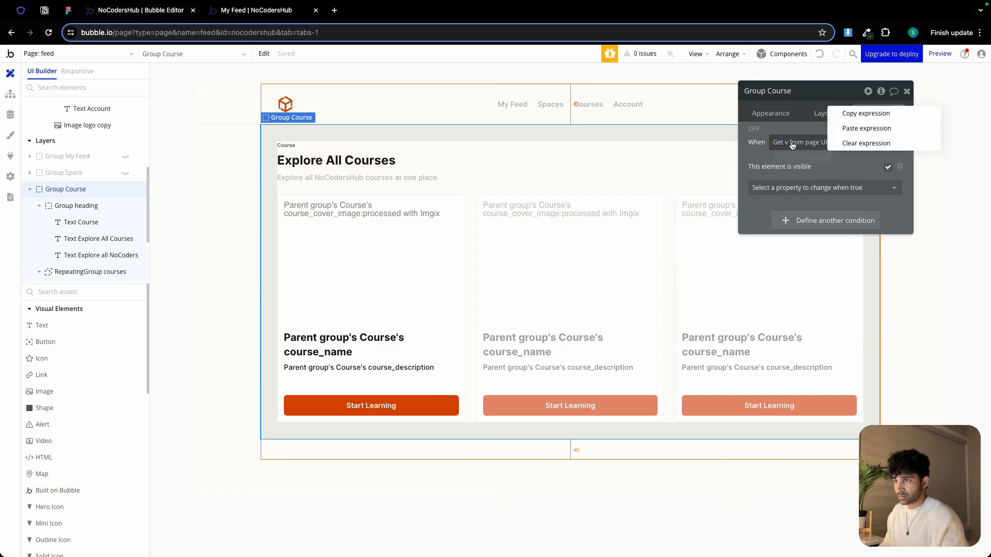
click(853, 114)
click(588, 104)
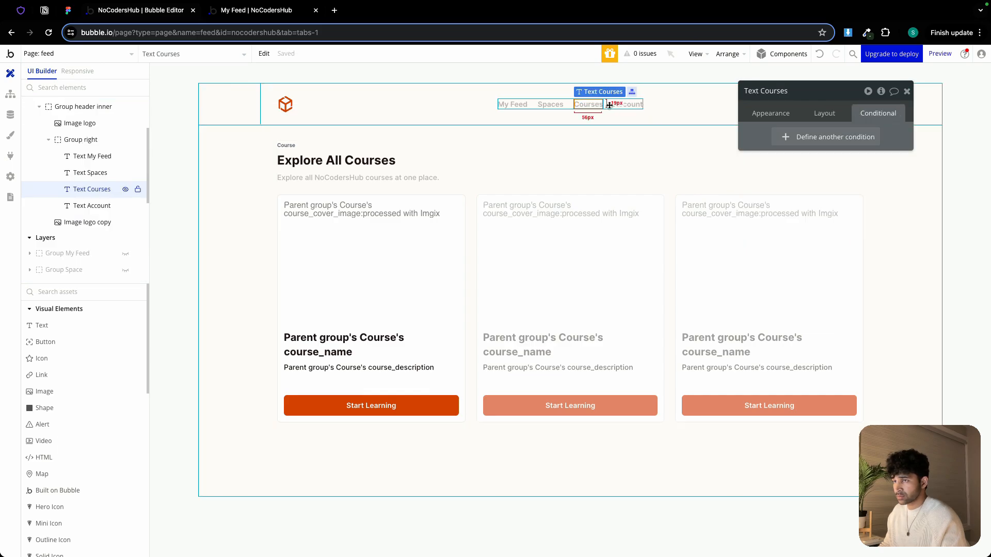
click(825, 143)
right_click(783, 143)
click(843, 131)
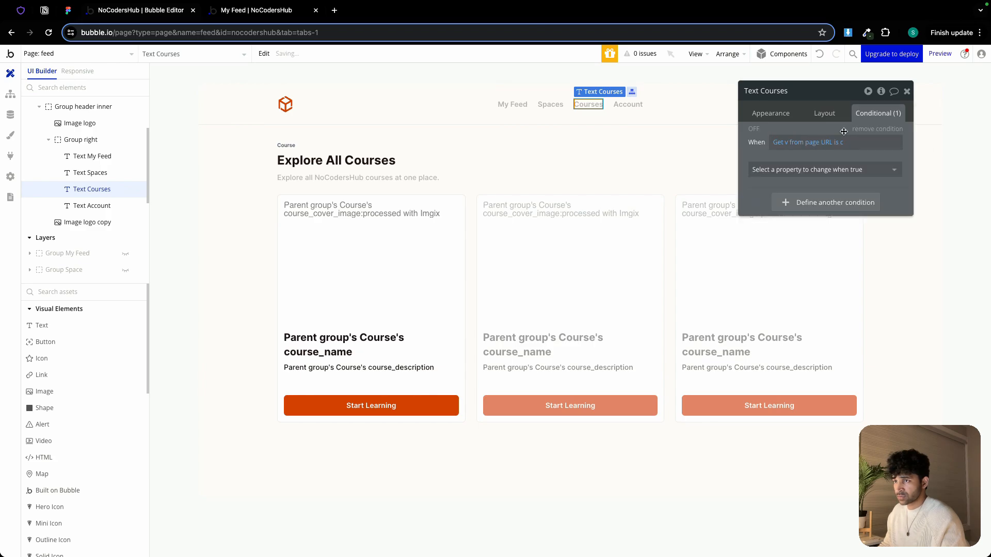
Make the Courses text's condition set its font color to Text
click(828, 170)
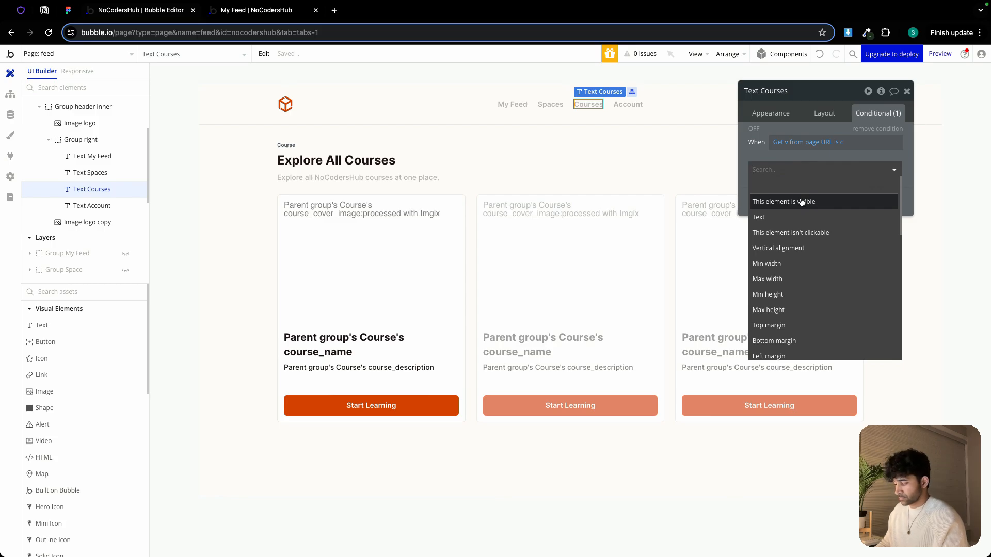
text(col)
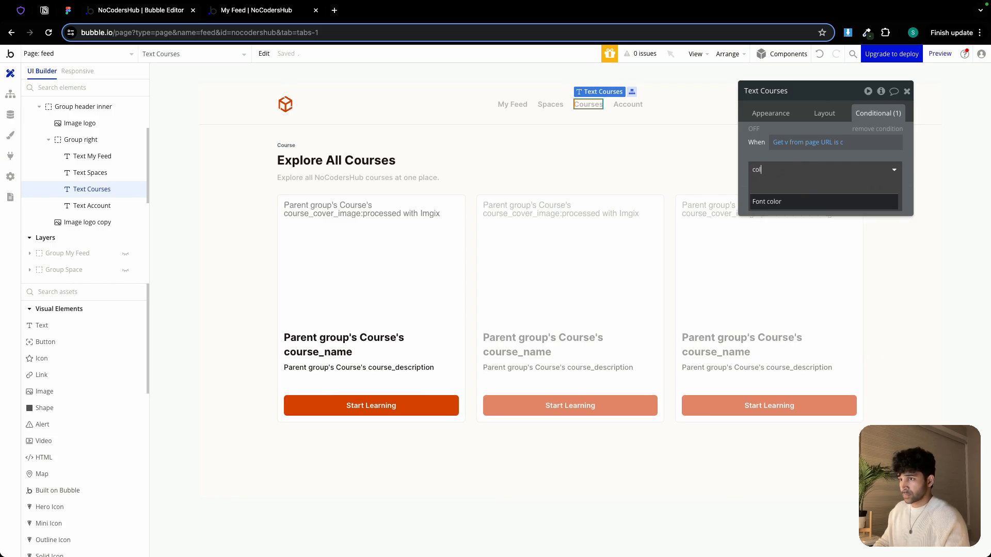
click(802, 205)
click(855, 166)
click(824, 306)
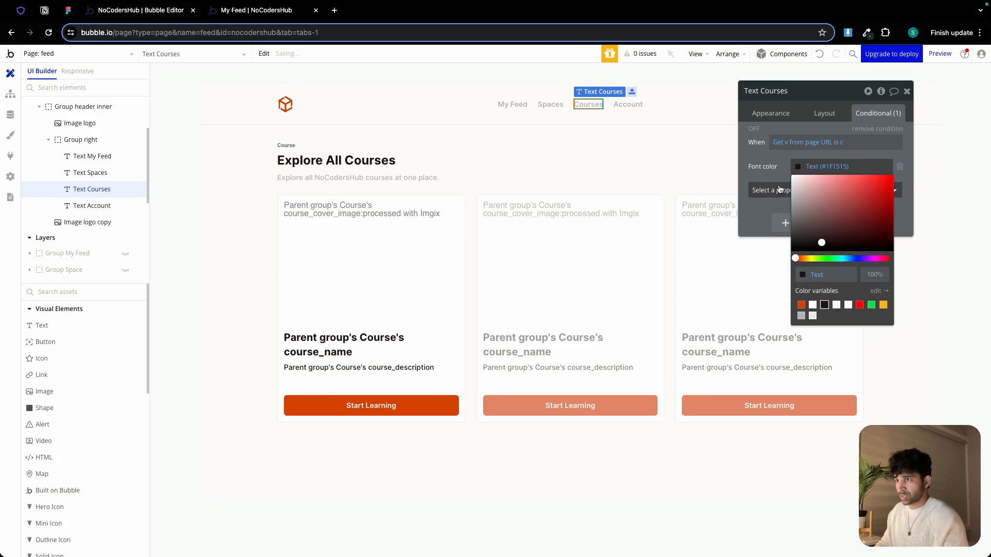
click(771, 161)
In the preview tab, open Courses and start the Automating Workflows with Zapier course, then return to the app
click(285, 18)
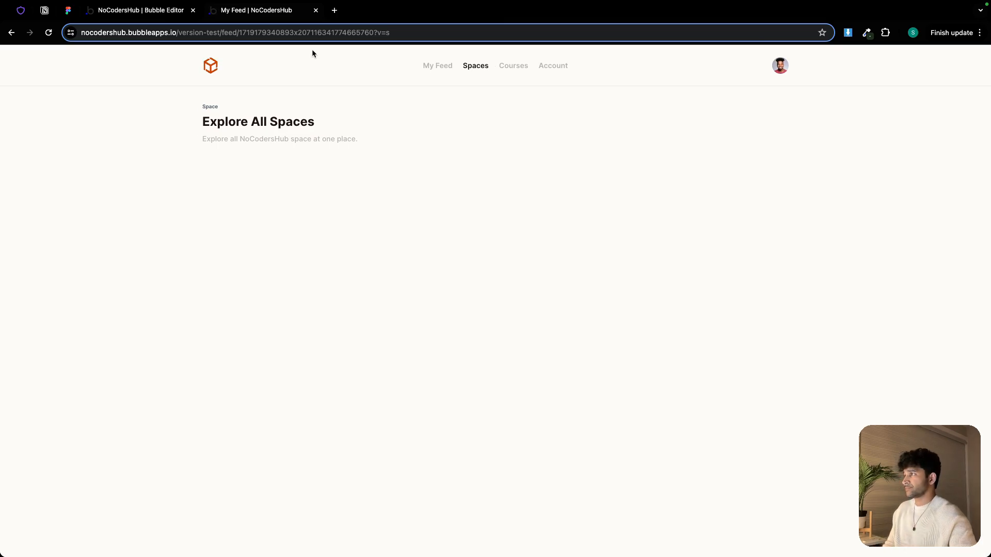
click(516, 69)
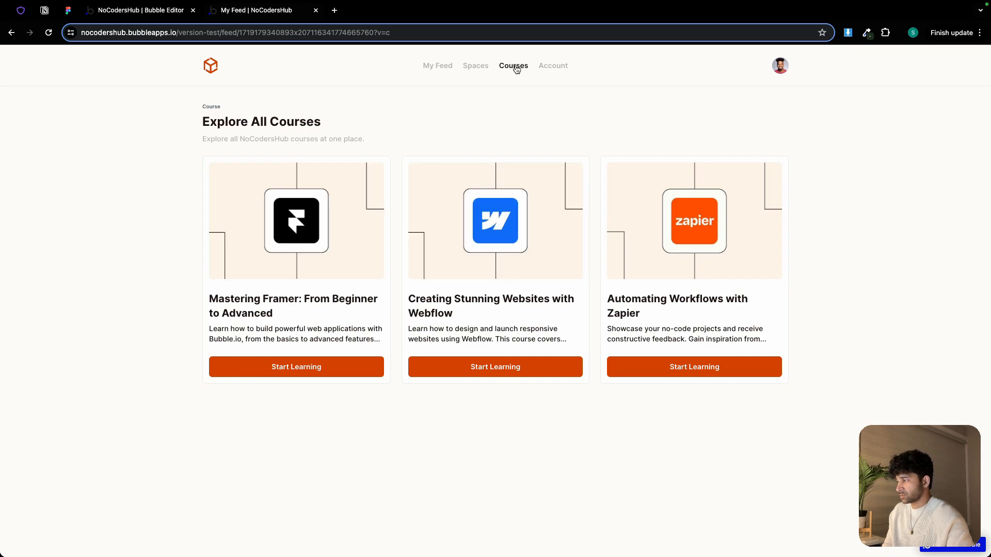
click(683, 368)
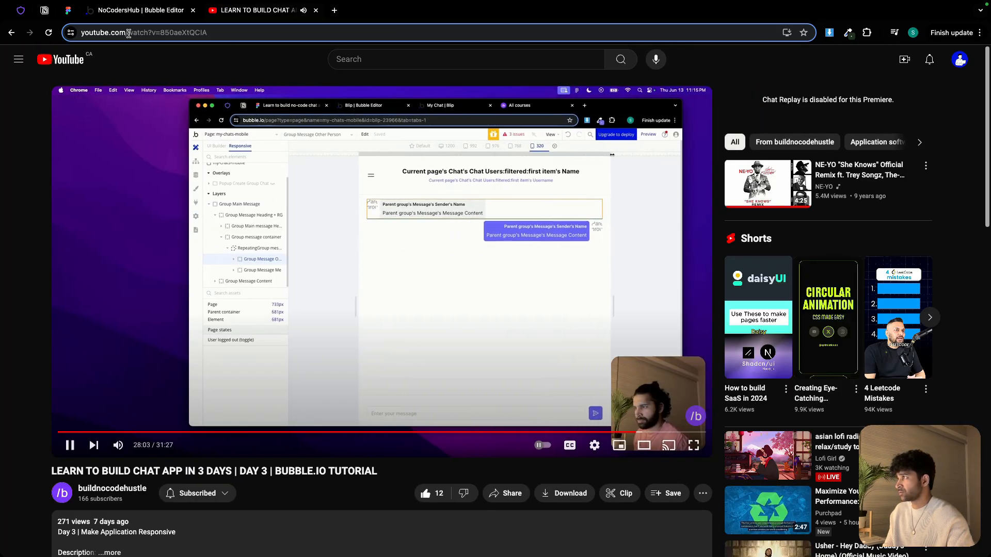
click(11, 33)
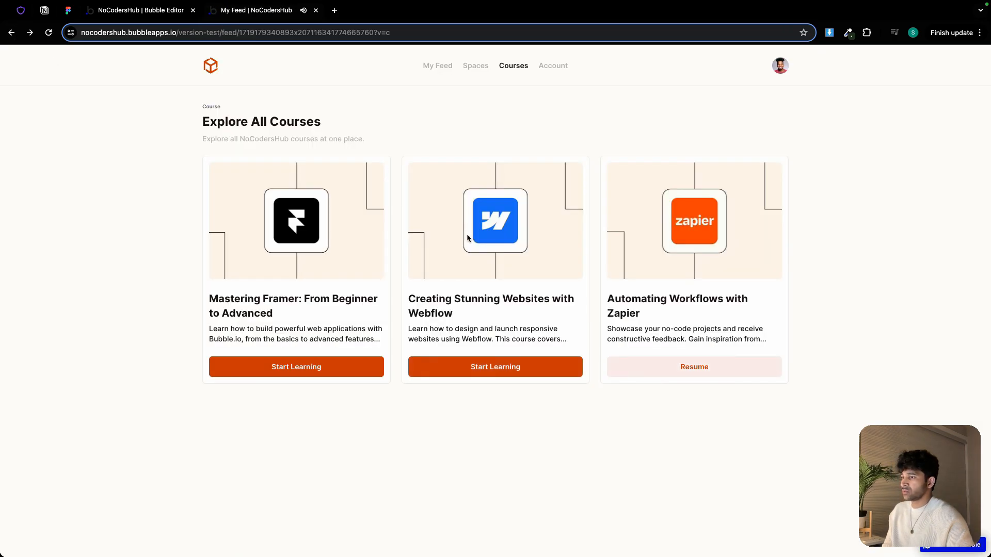
Switch between My Feed, Spaces and Courses to check the navigation highlighting
click(438, 67)
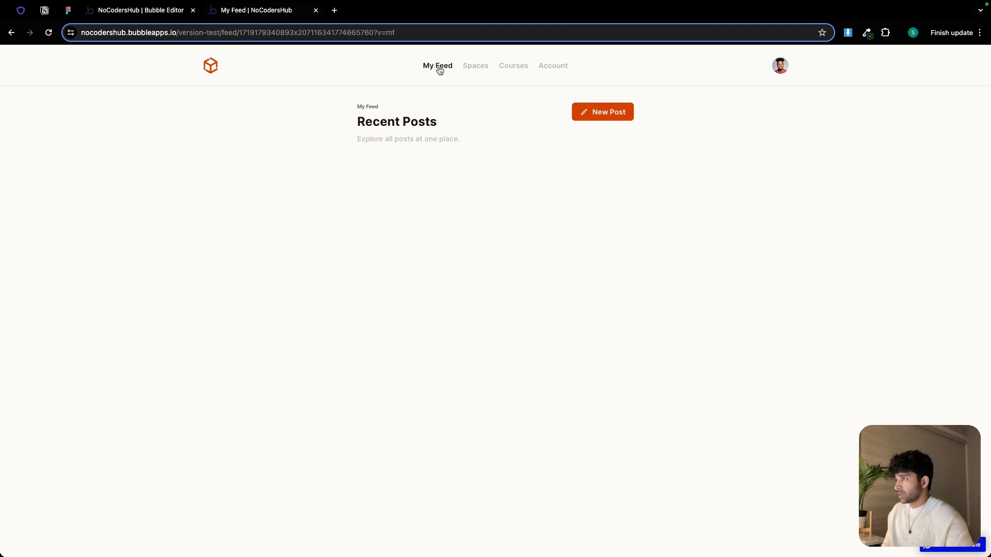
click(474, 72)
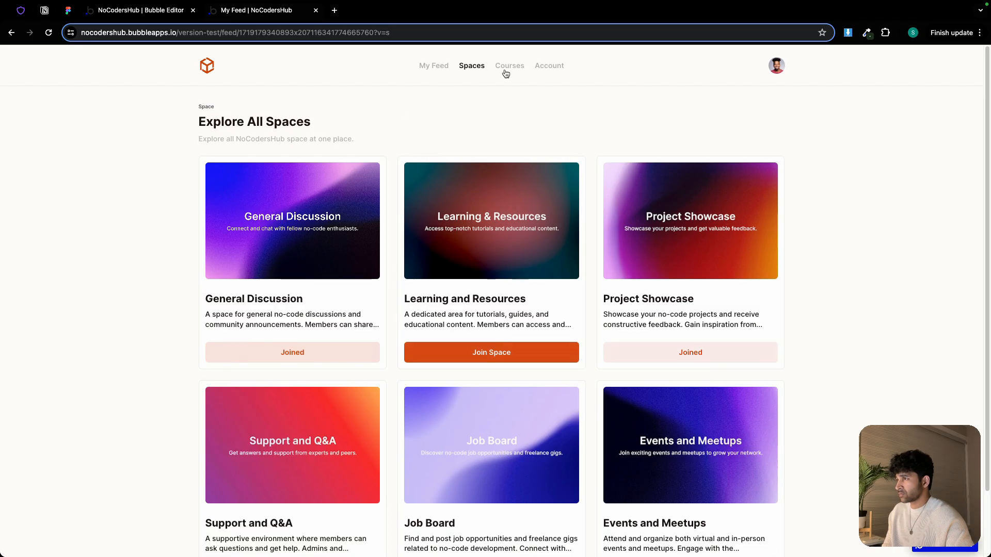
click(510, 71)
click(443, 66)
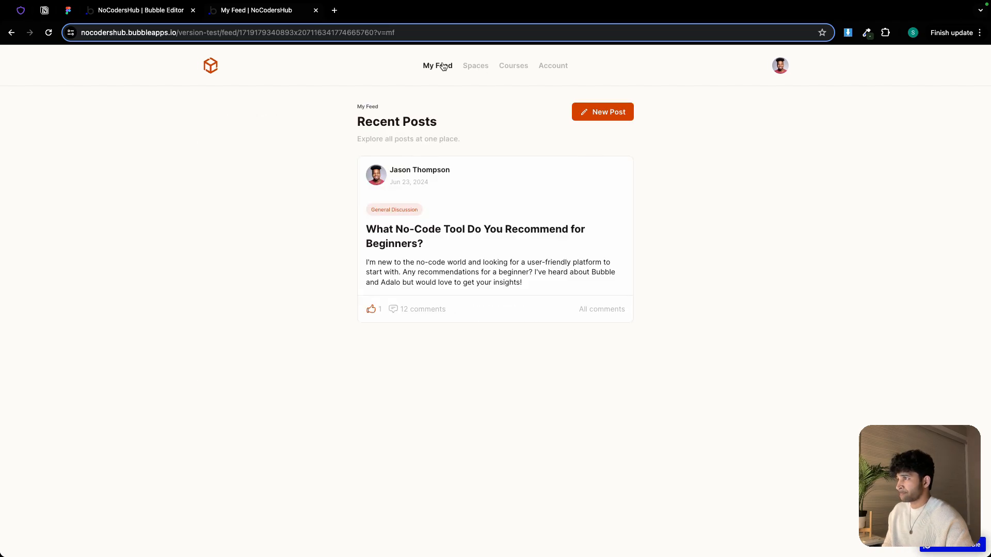